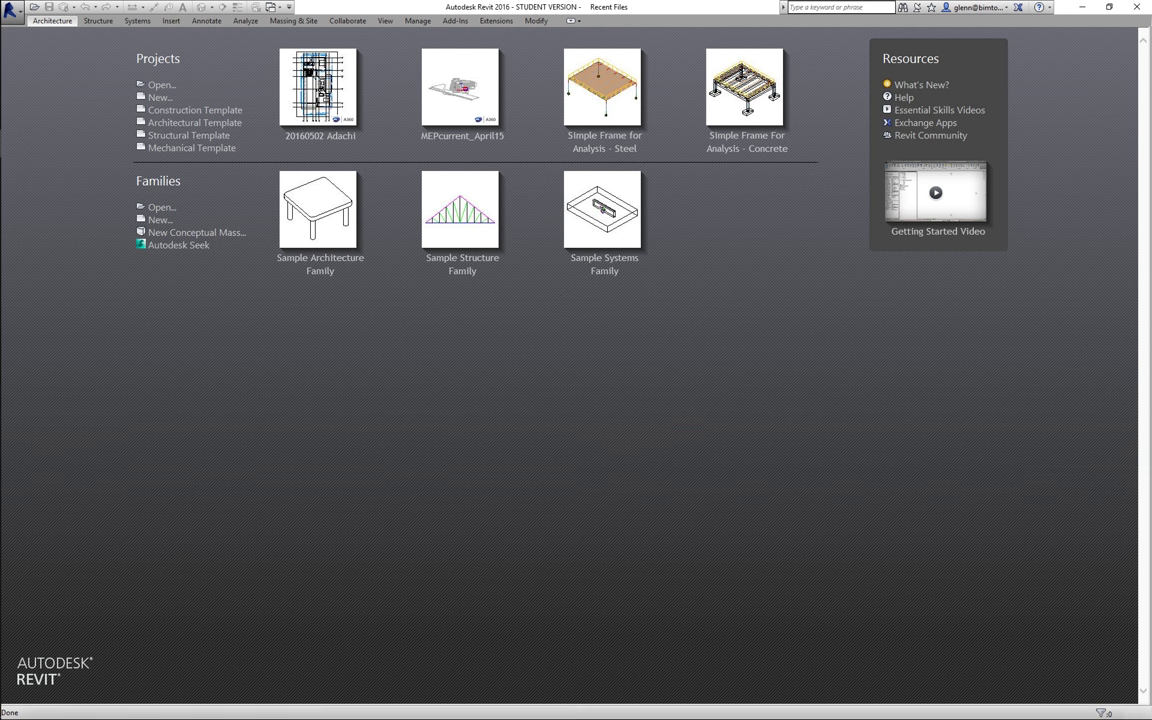
- Browse the contents of the WININSTALL (E:) drive in File Explorer, and return to Revit
key(ctrl+Left)
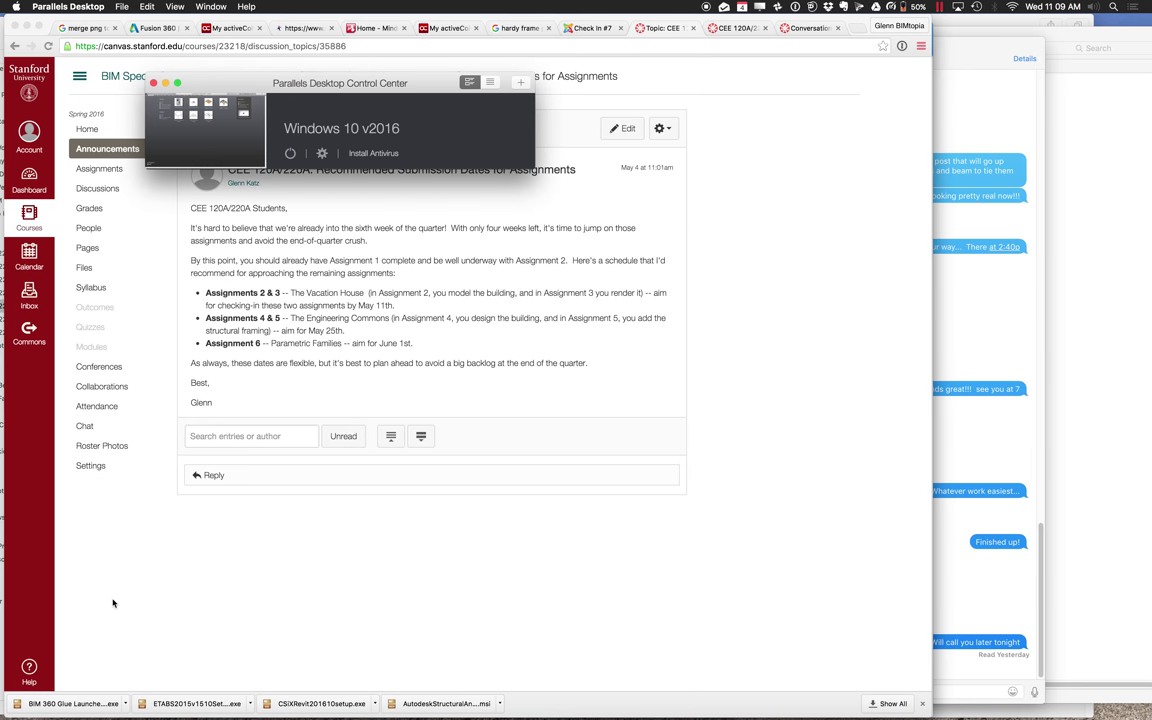
click(791, 200)
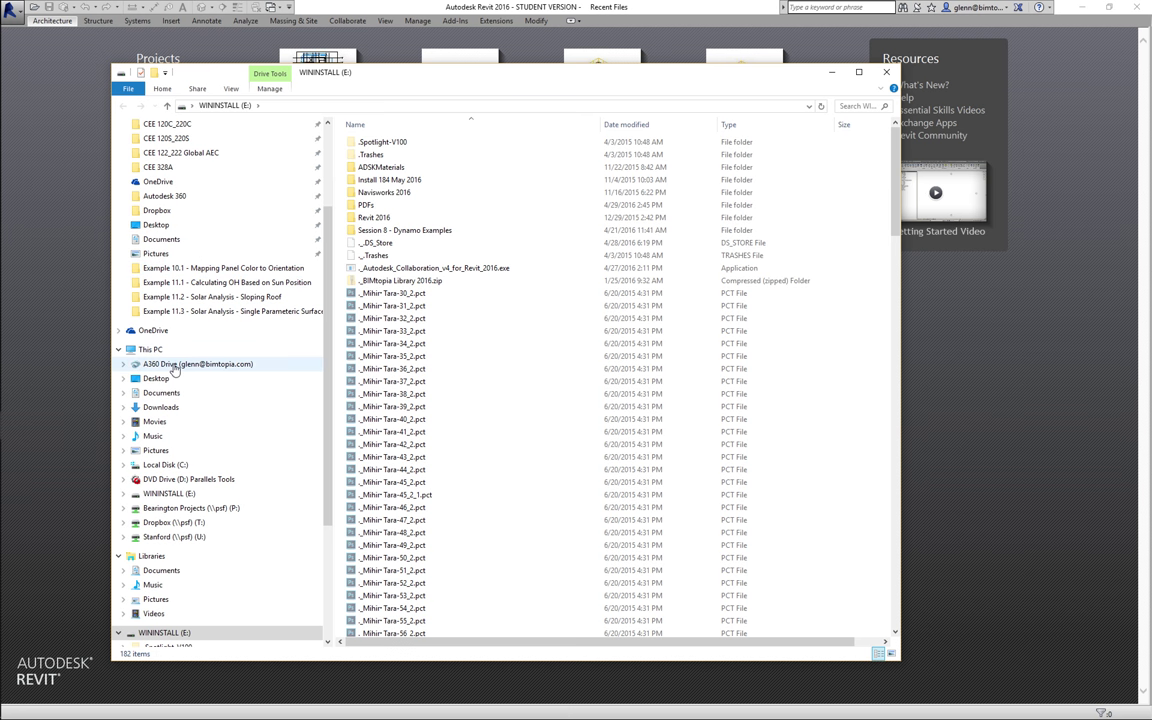
click(162, 493)
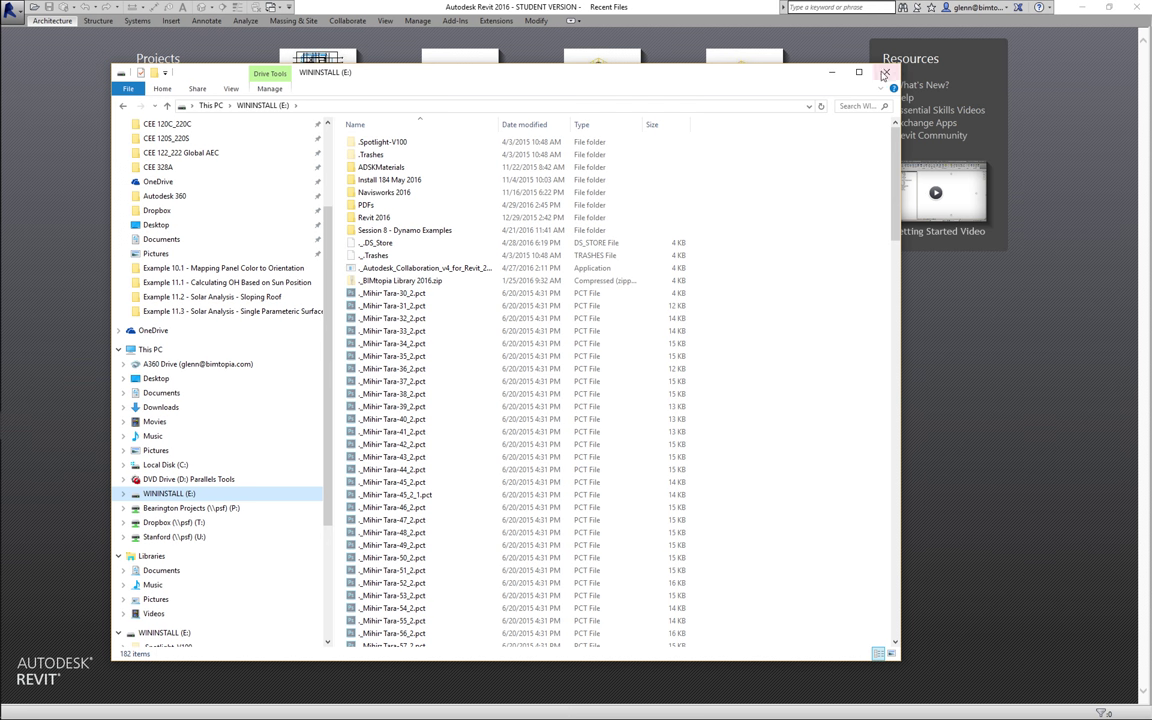
click(831, 72)
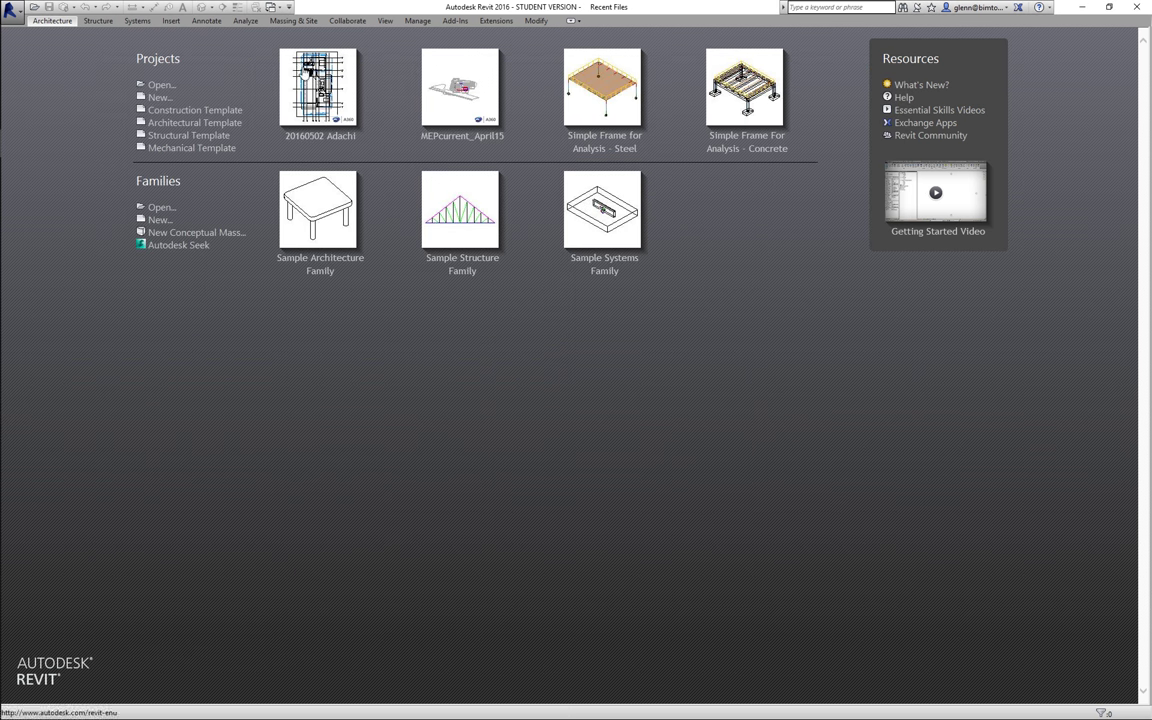
click(162, 85)
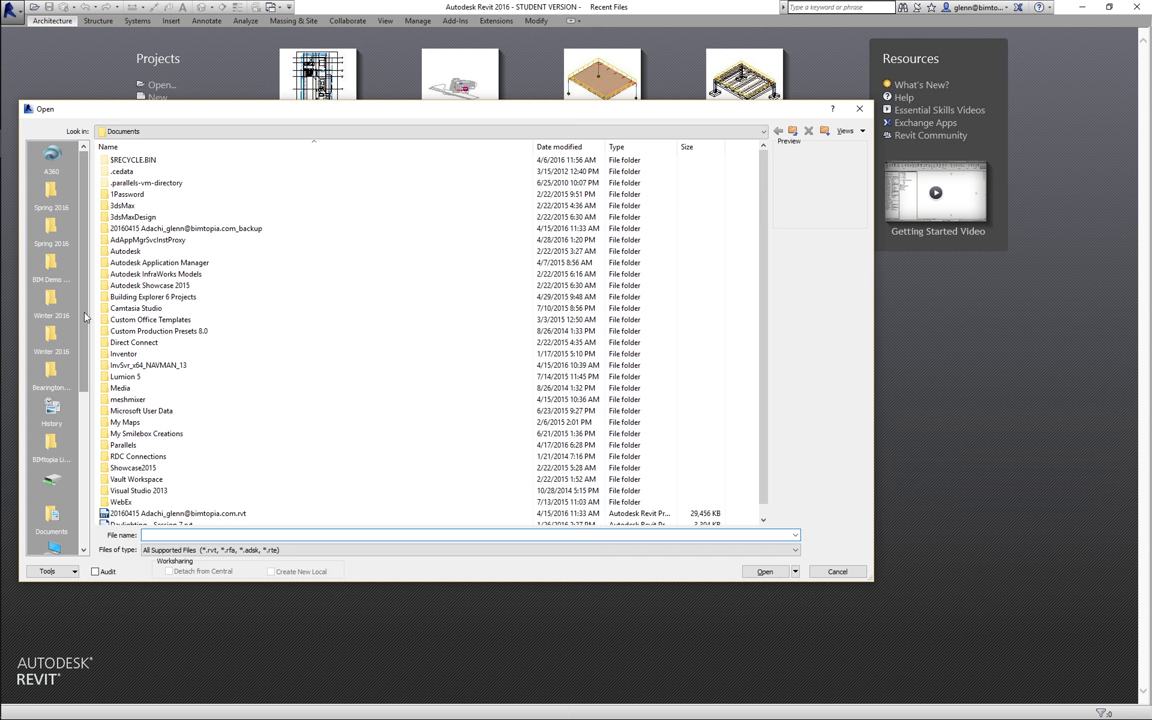
click(147, 131)
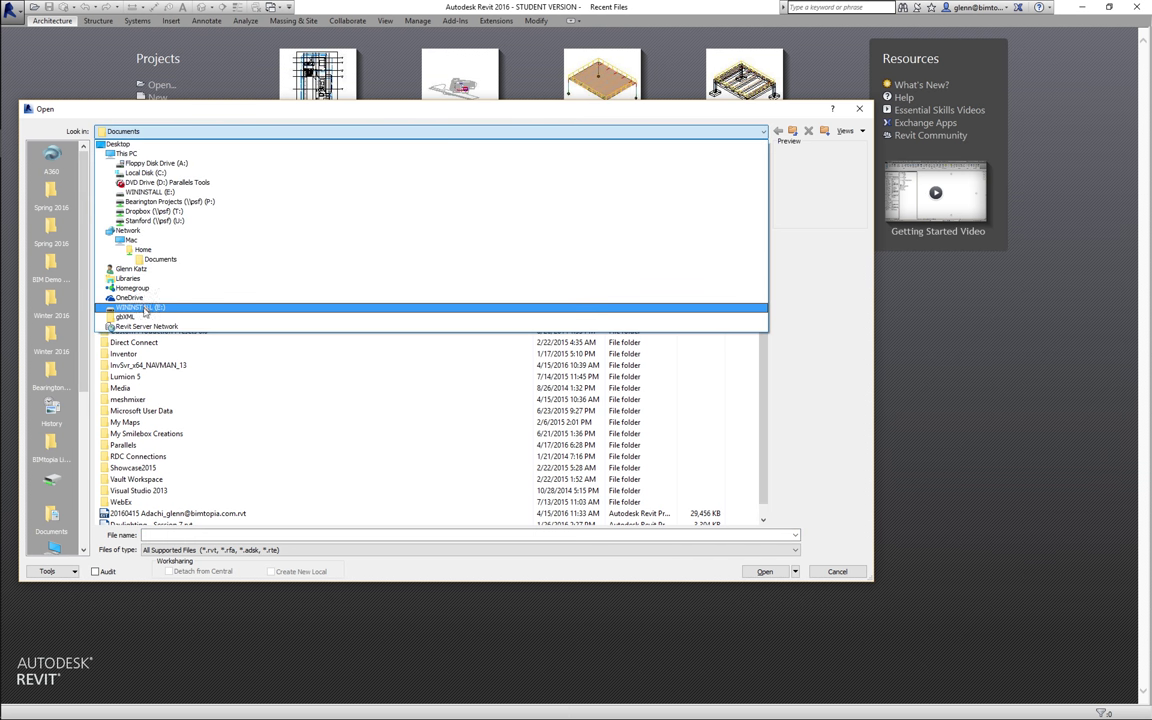
click(146, 310)
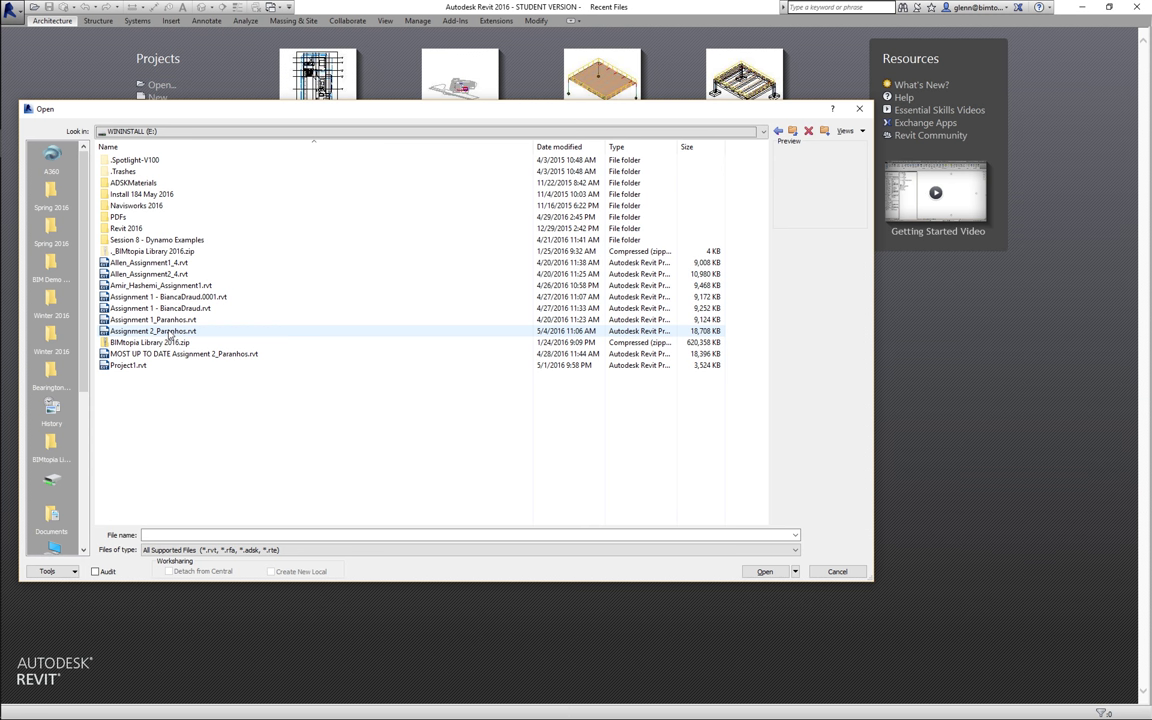
double_click(170, 334)
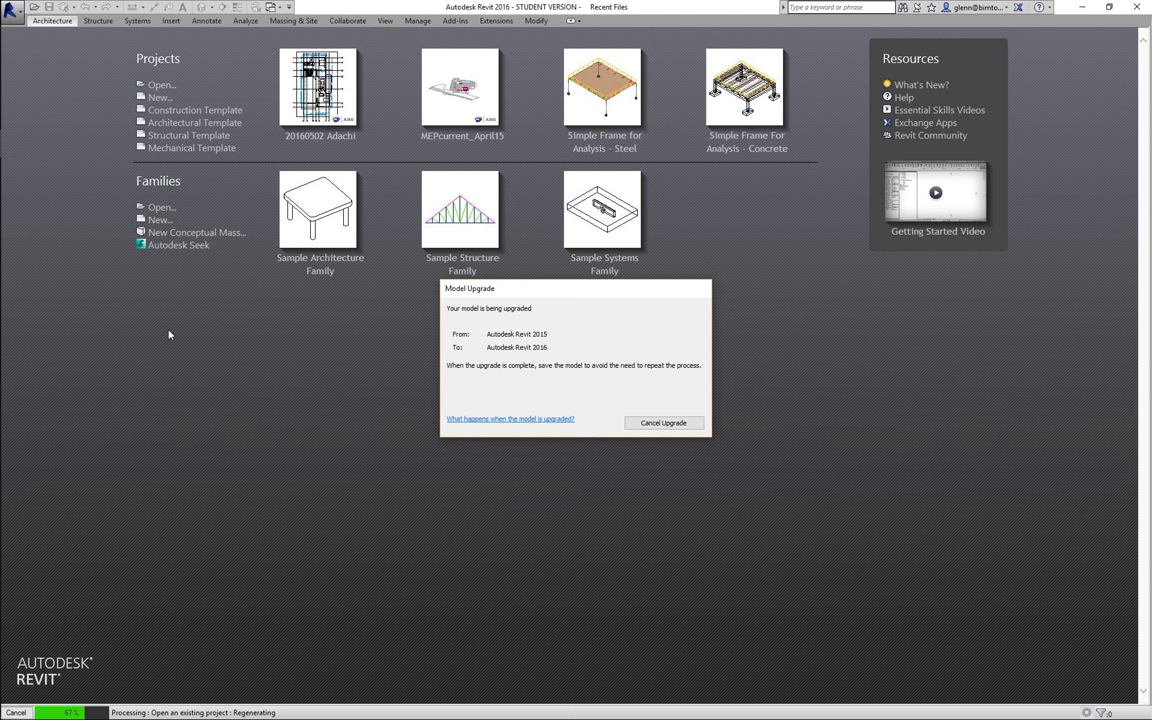
click(662, 424)
click(604, 366)
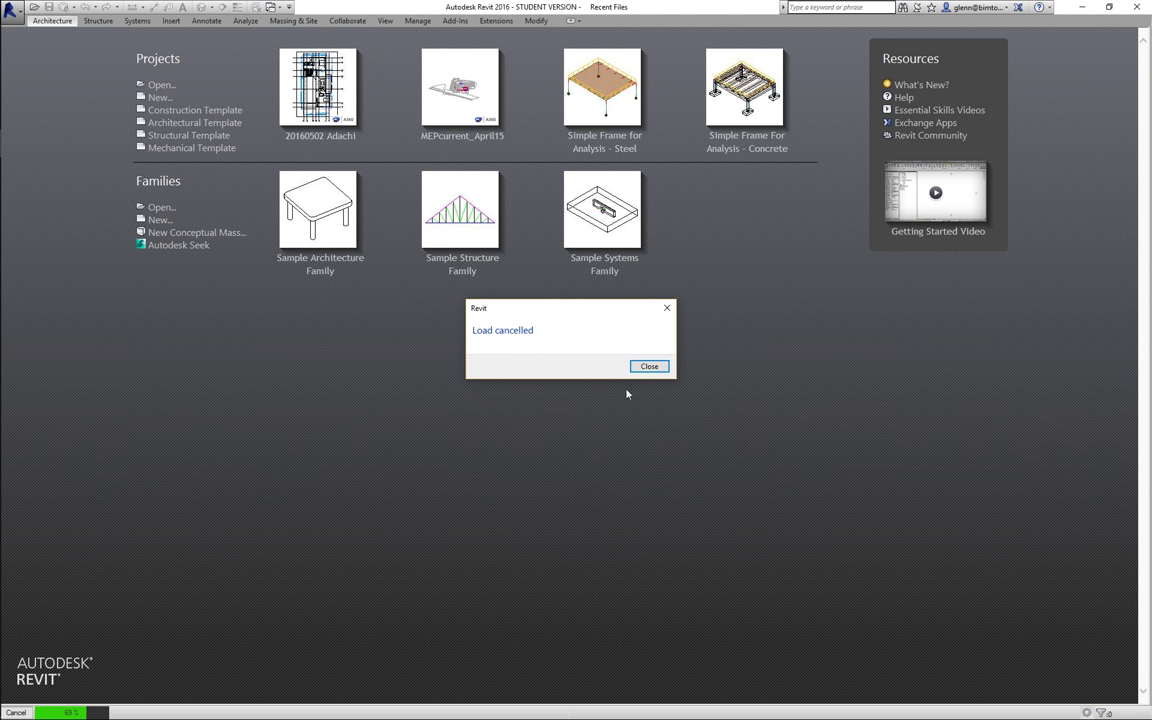
click(649, 366)
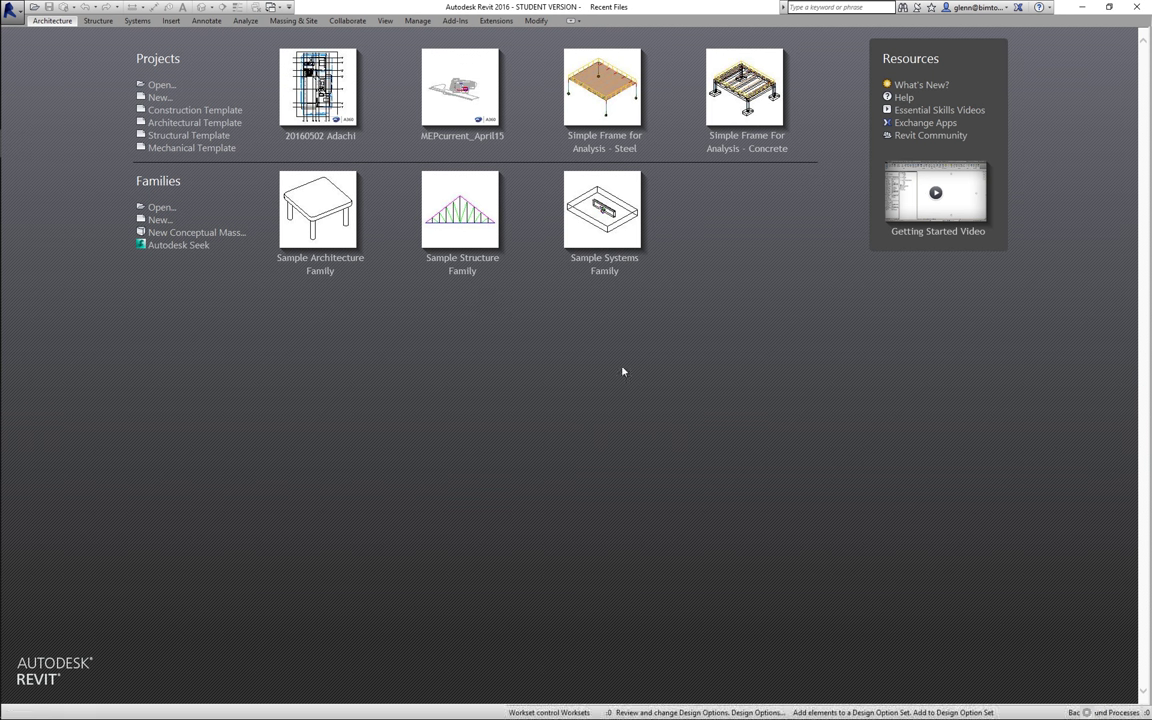
- Open the "MOST UP TO DATE Assignment 2" project file from the WININSTALL (E:) drive
click(157, 85)
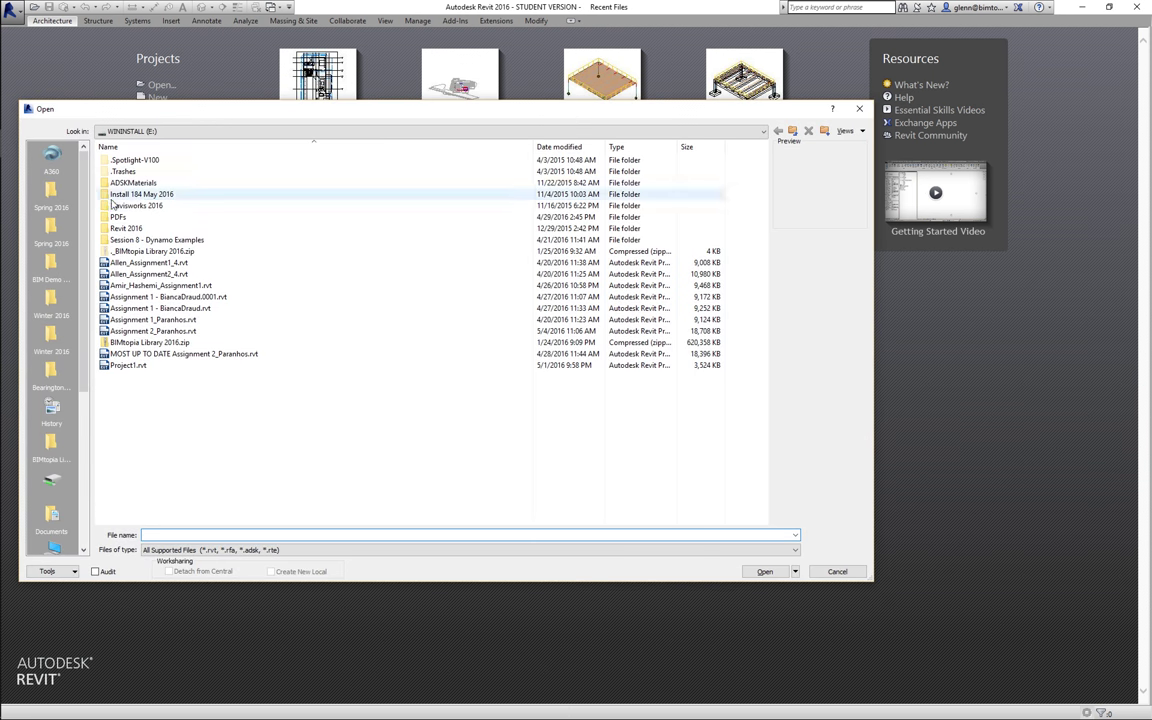
click(135, 354)
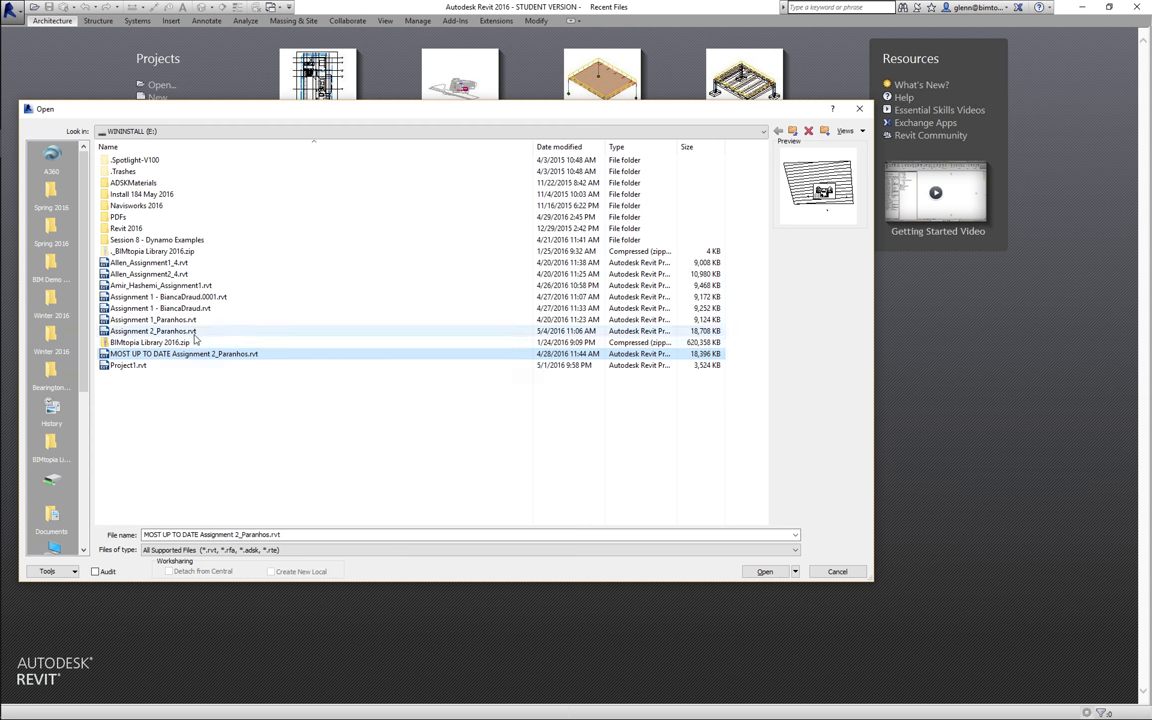
double_click(186, 356)
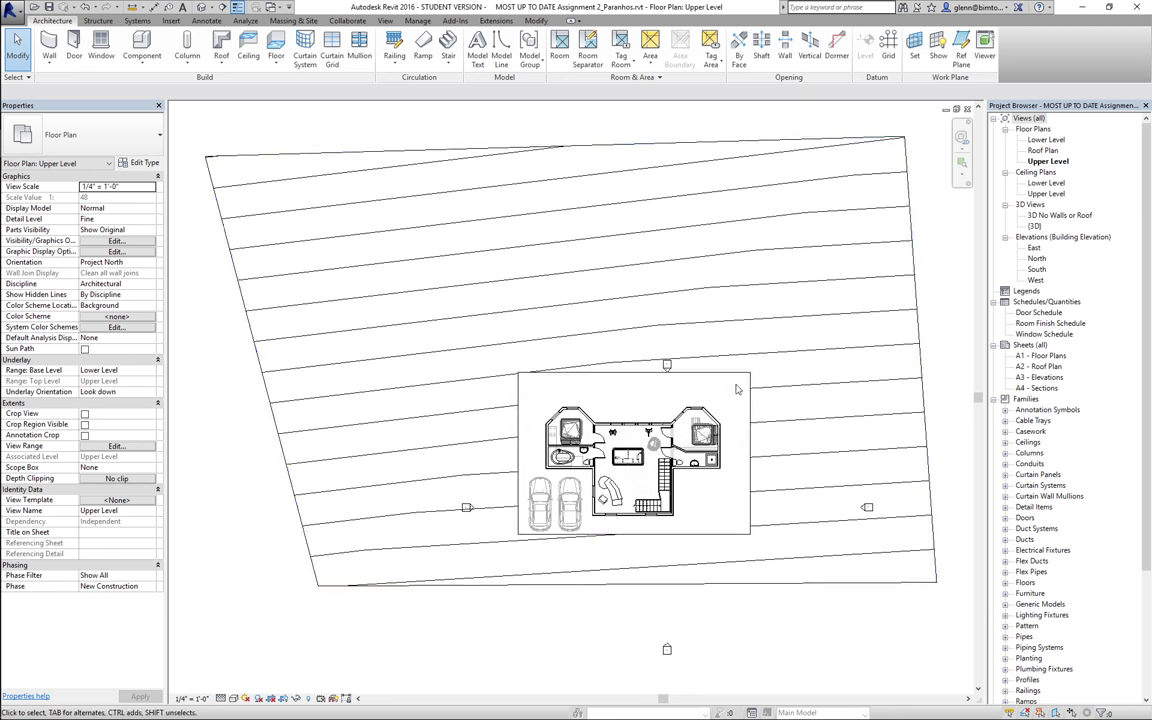
- Open the default 3D view and frame the house closely from its entrance-side corner
click(201, 7)
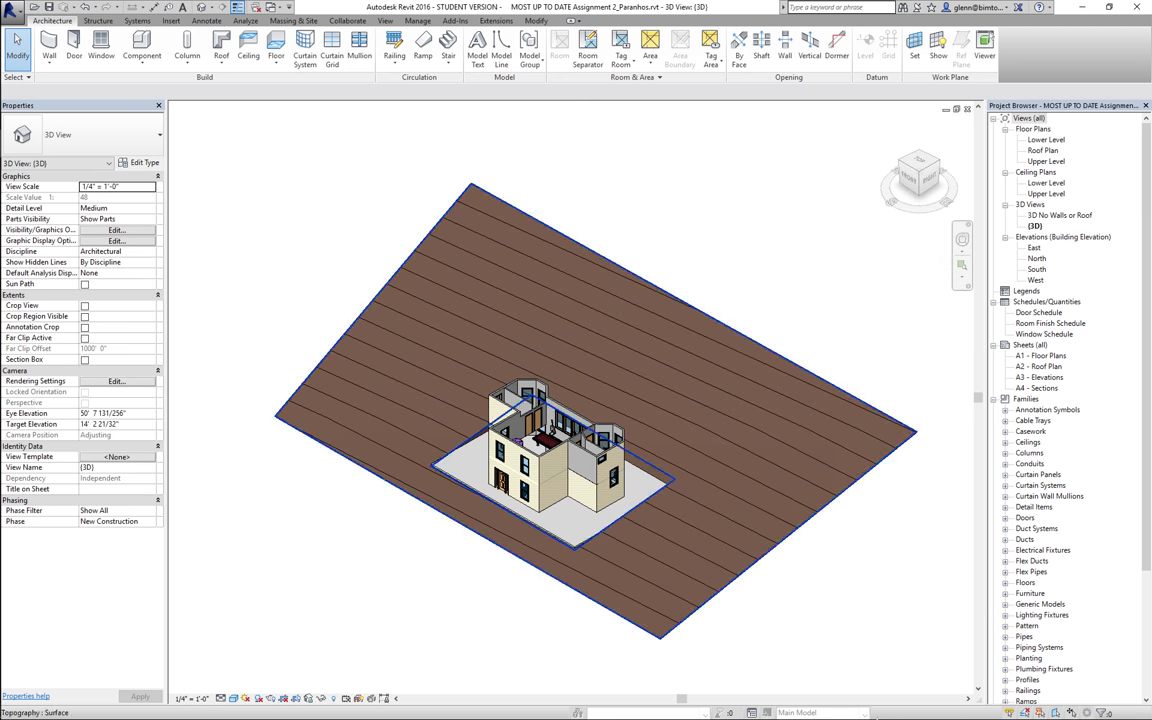
click(938, 164)
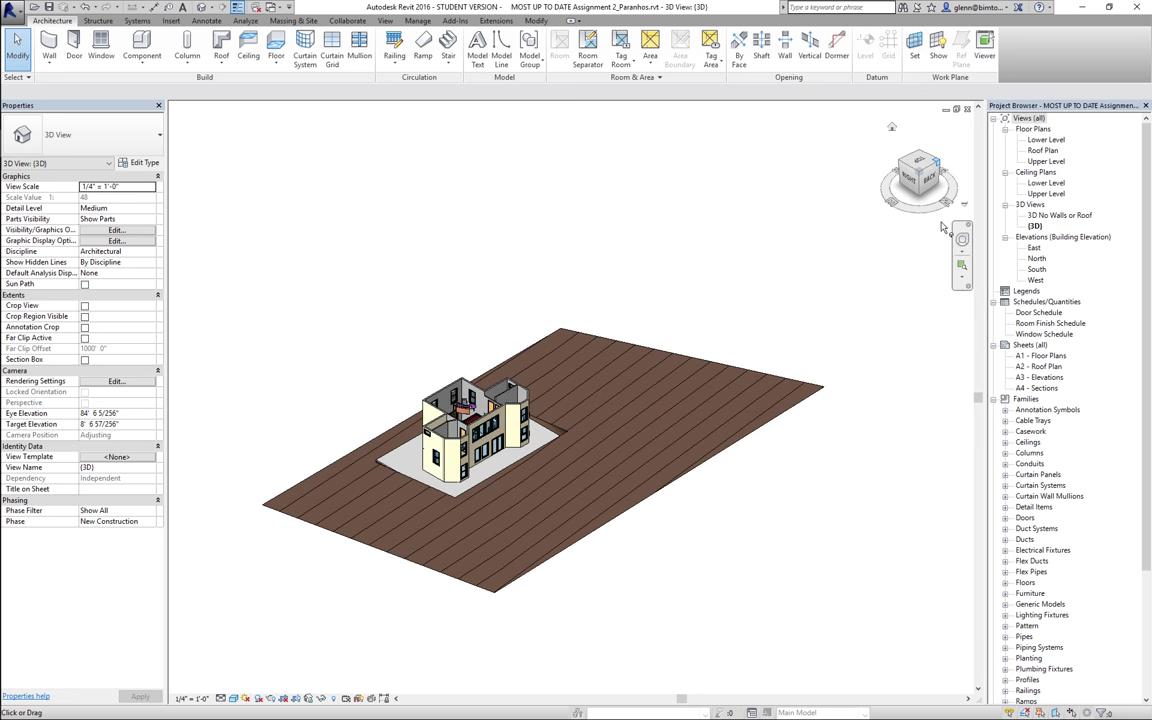
click(910, 170)
click(908, 170)
click(962, 265)
drag(443, 329, 681, 547)
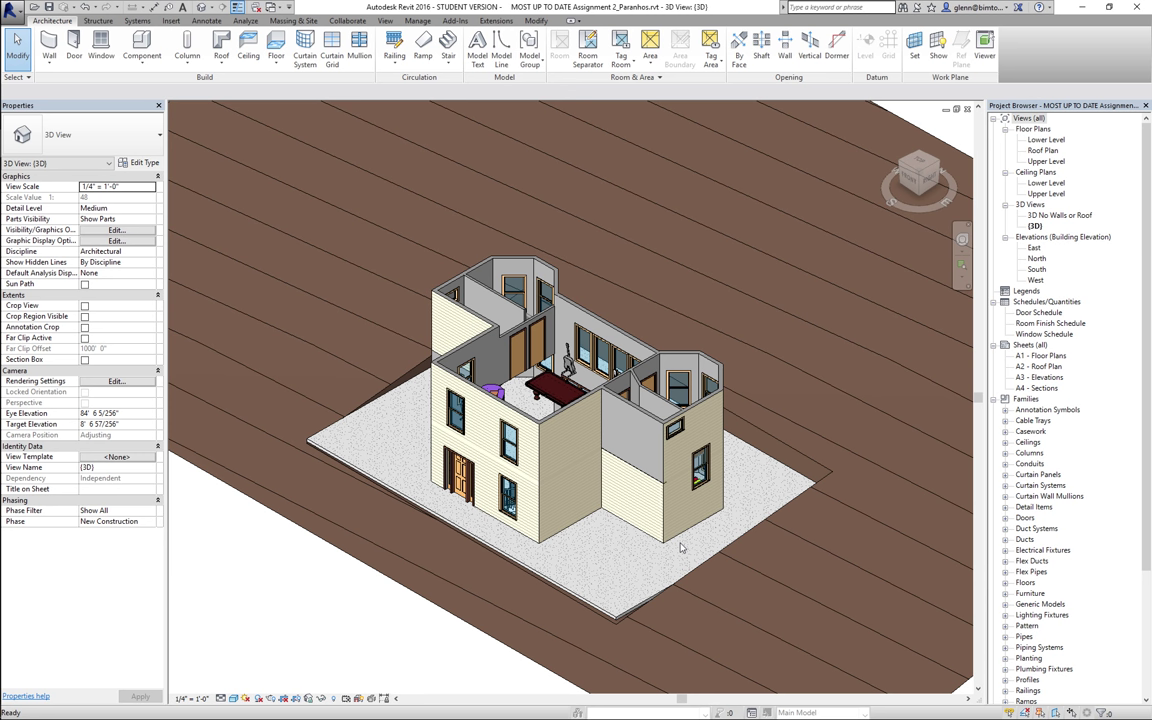
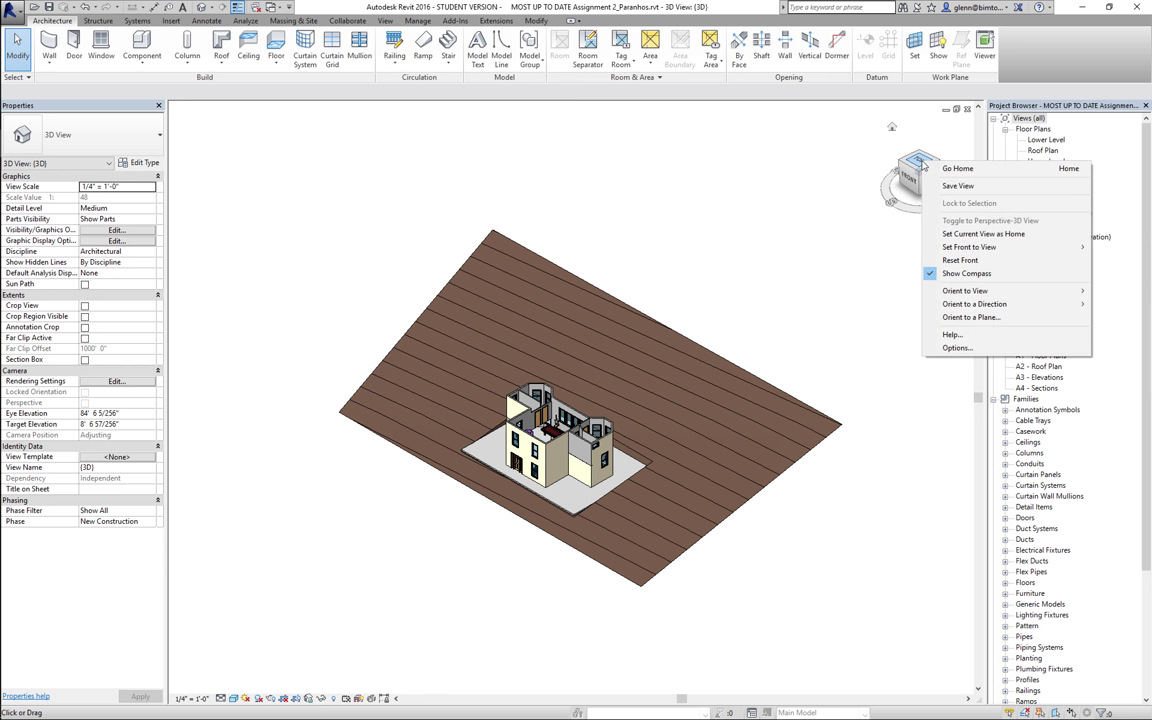
- Orient the 3D view to the Lower Level floor plan, and show the resulting cutaway of the house from an entrance-side corner
mouse_move(999, 290)
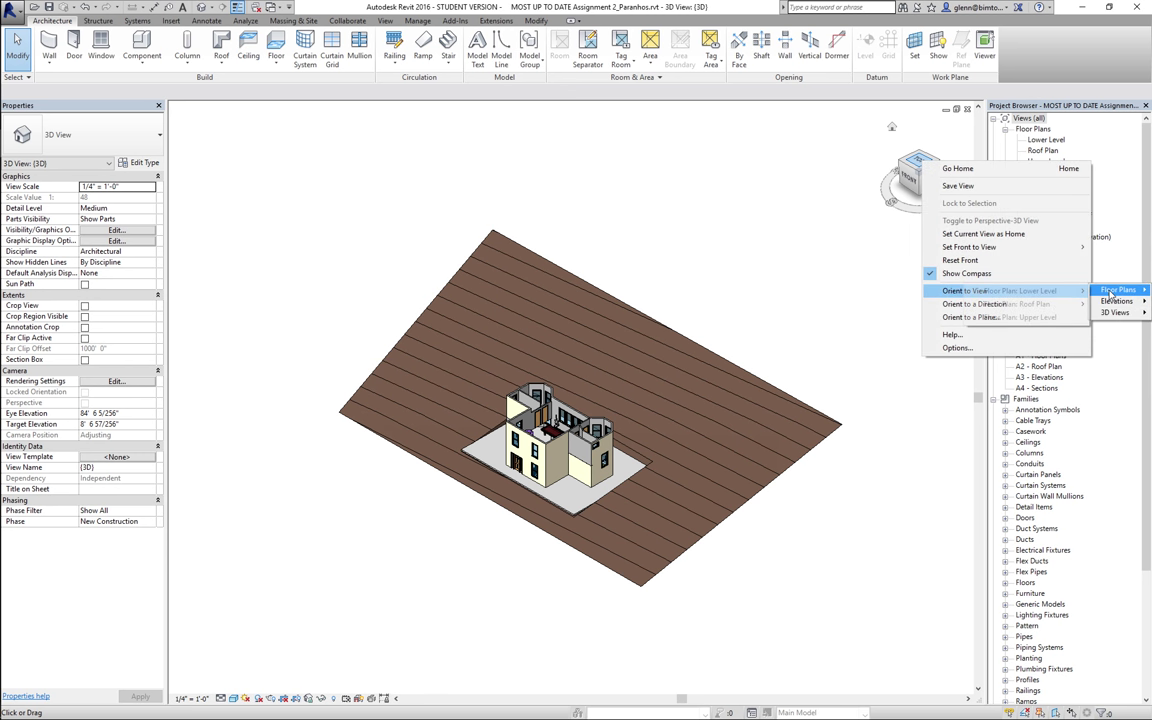
mouse_move(1118, 289)
click(1066, 291)
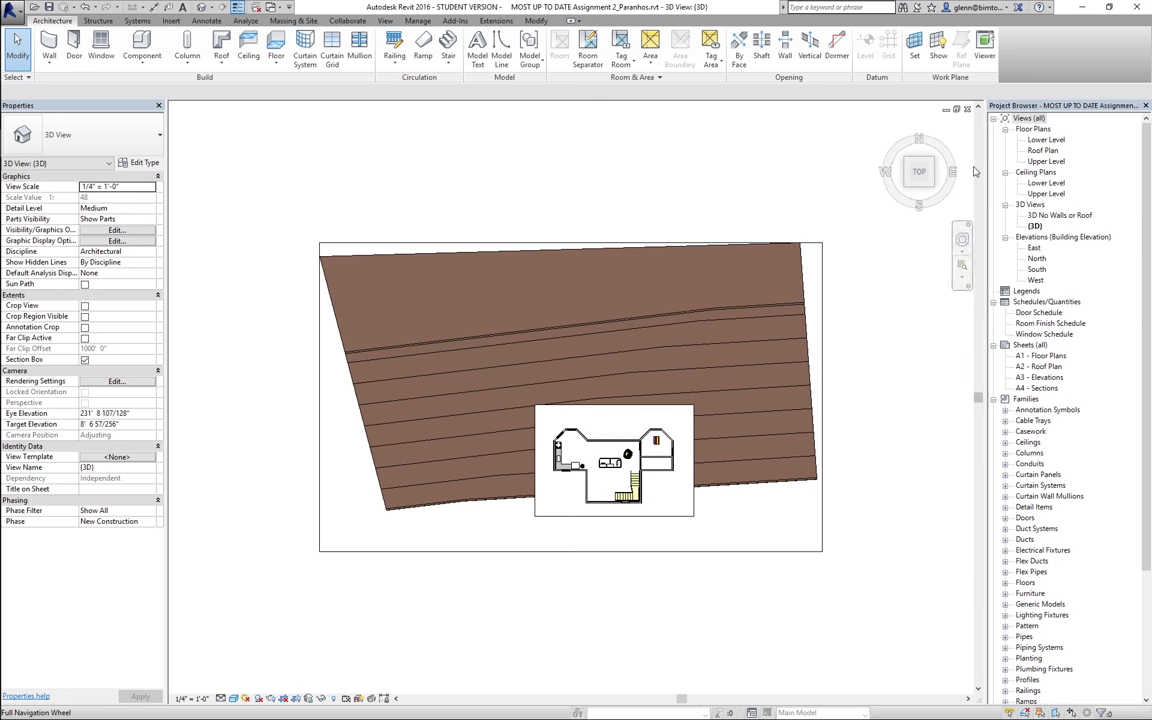
click(936, 193)
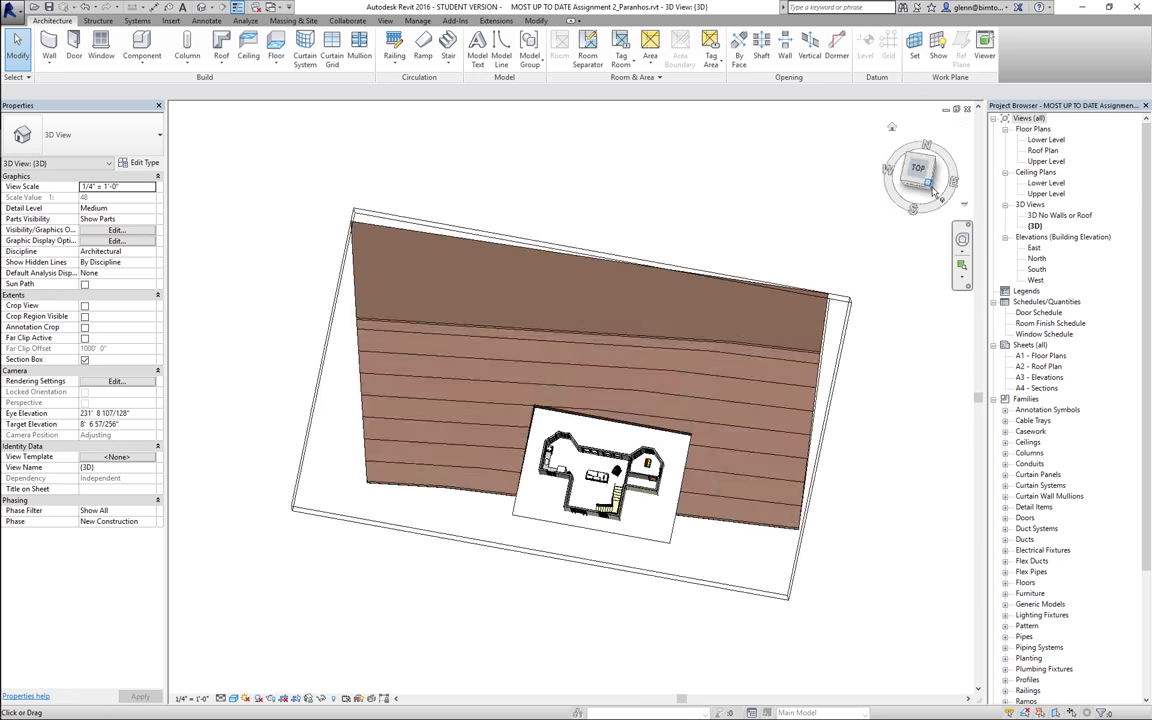
click(962, 265)
drag(381, 382, 571, 484)
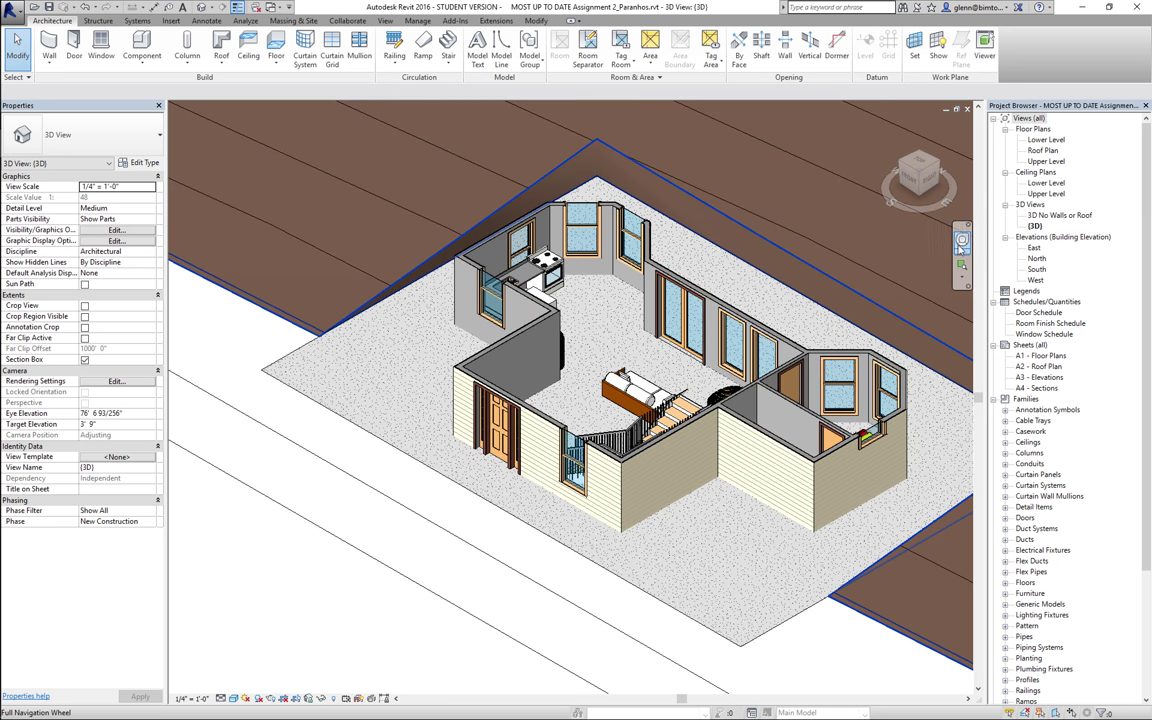
- Examine the cutaway lower level from steeper angles, and inspect the properties of the concrete pad around the house
click(961, 239)
drag(692, 347, 690, 342)
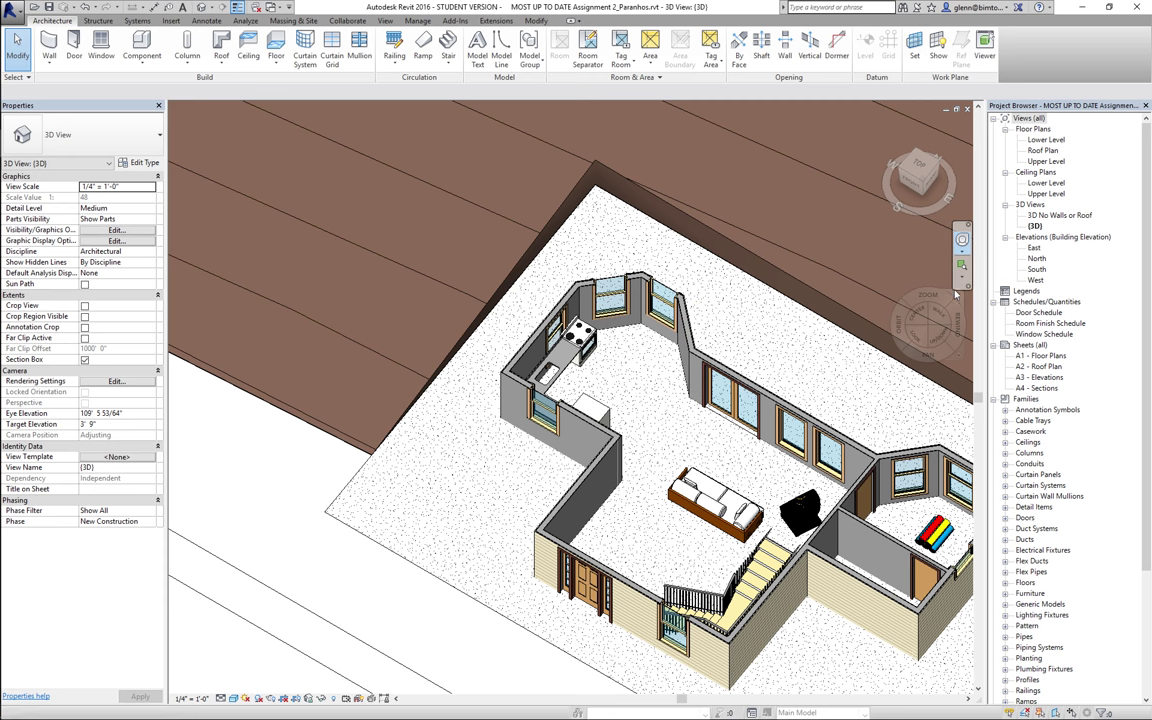
key(Escape)
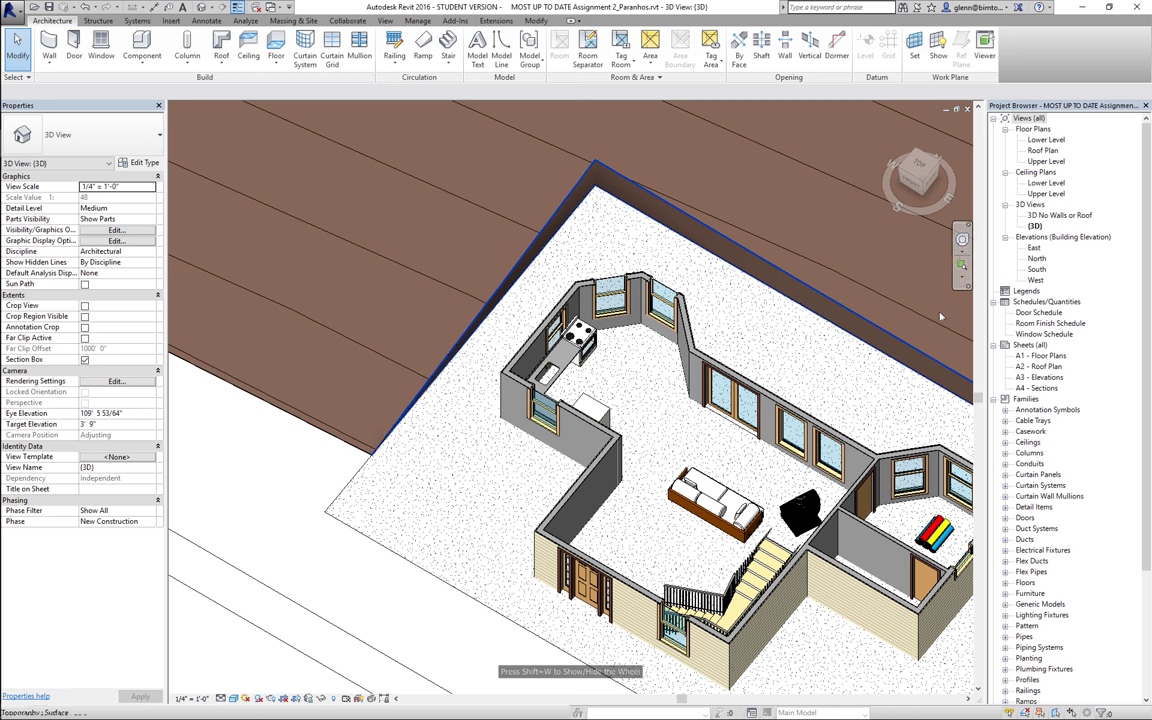
click(961, 241)
drag(768, 305, 705, 345)
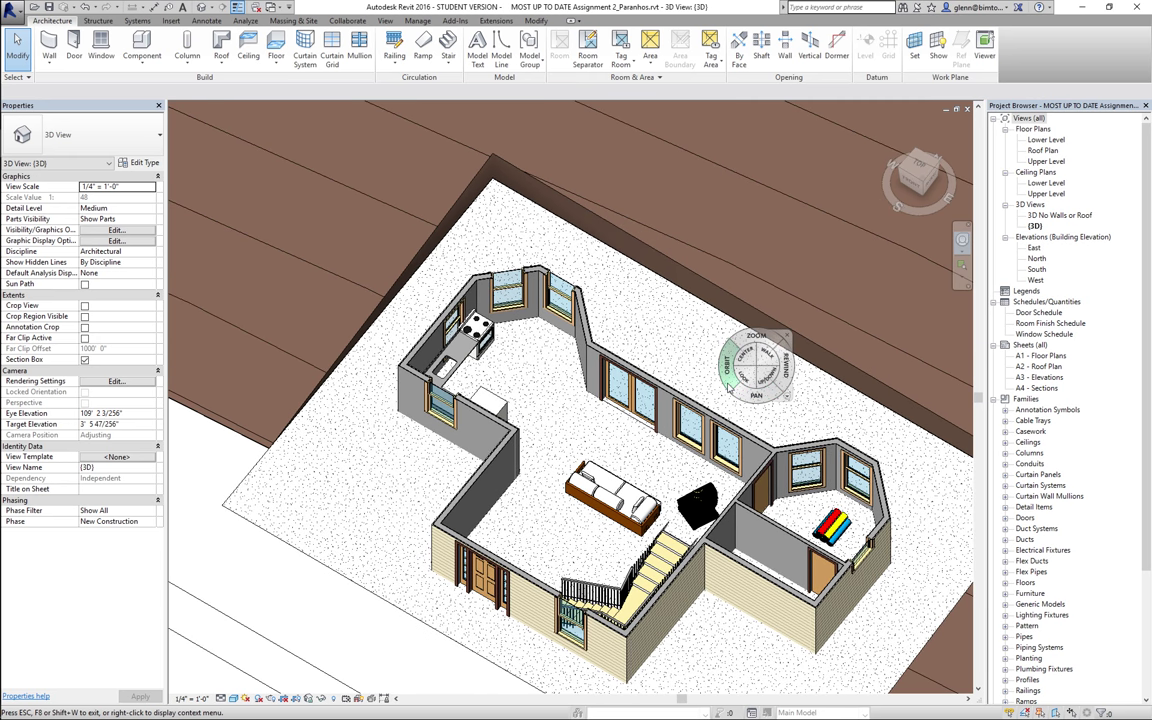
mouse_move(728, 386)
mouse_down()
mouse_move(758, 404)
mouse_move(736, 396)
mouse_move(748, 393)
mouse_up()
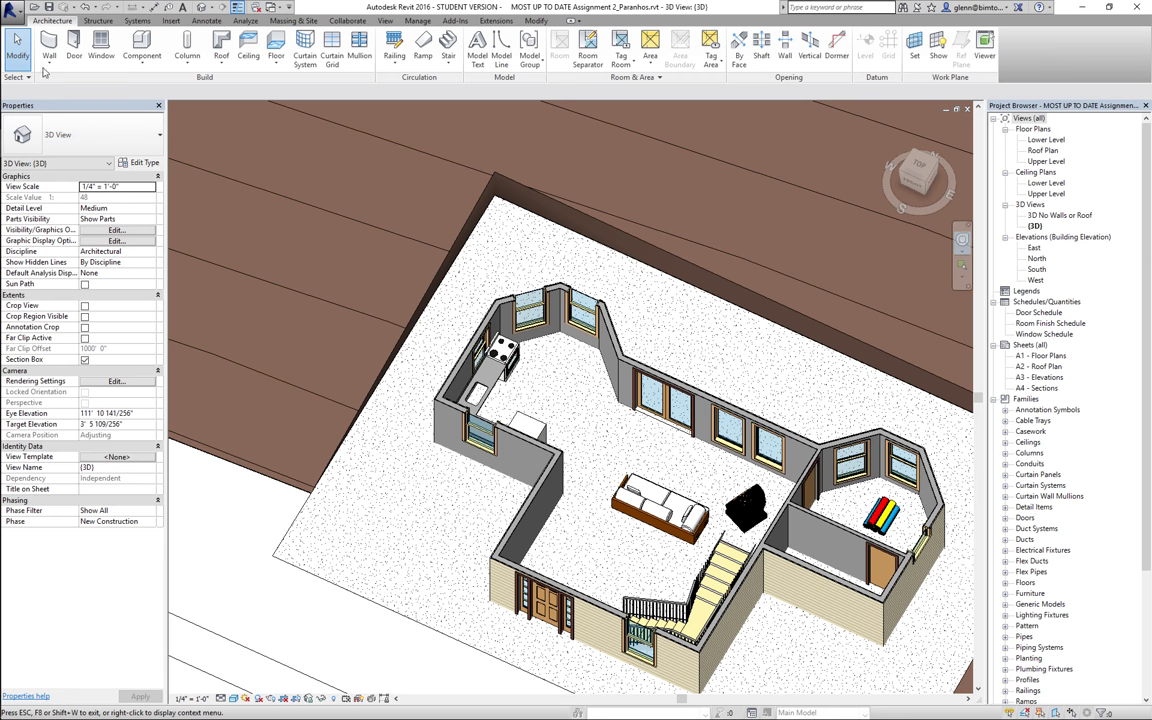
click(17, 50)
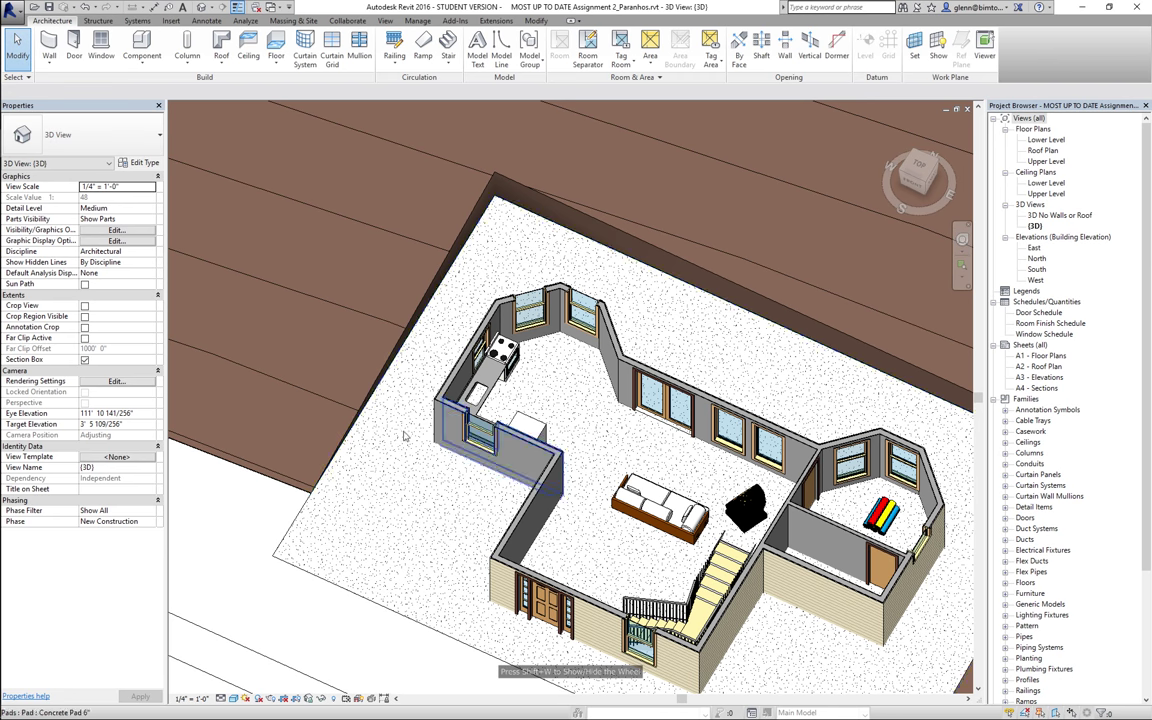
click(364, 449)
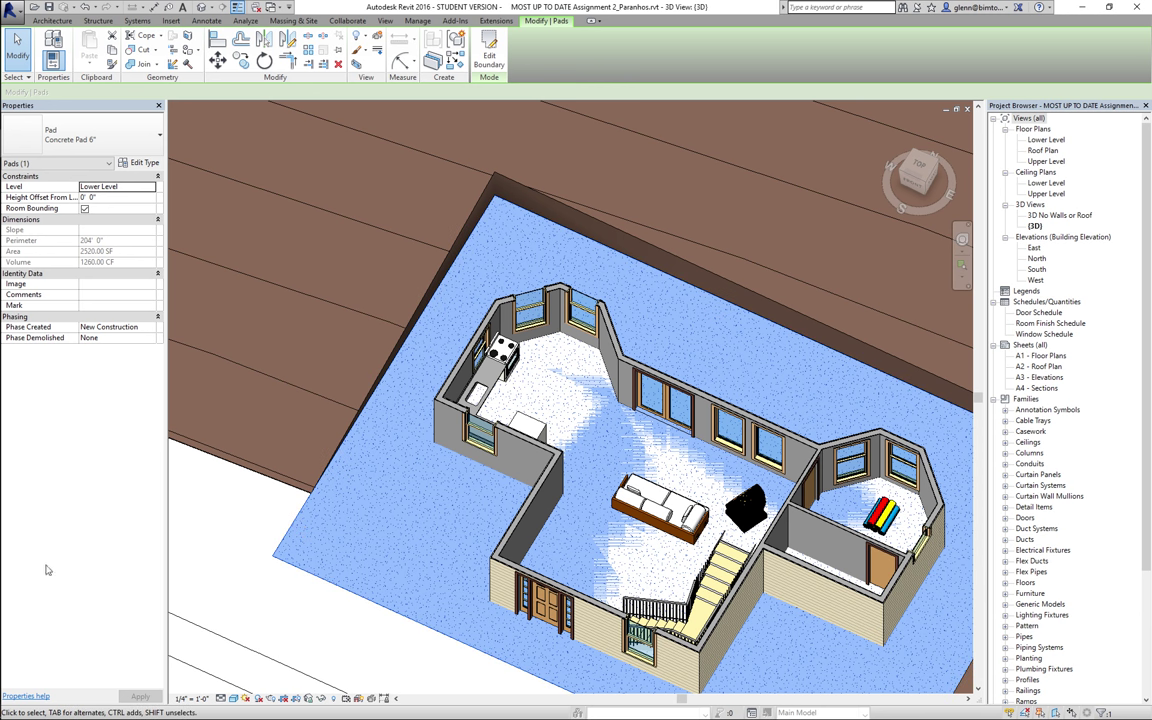
click(264, 542)
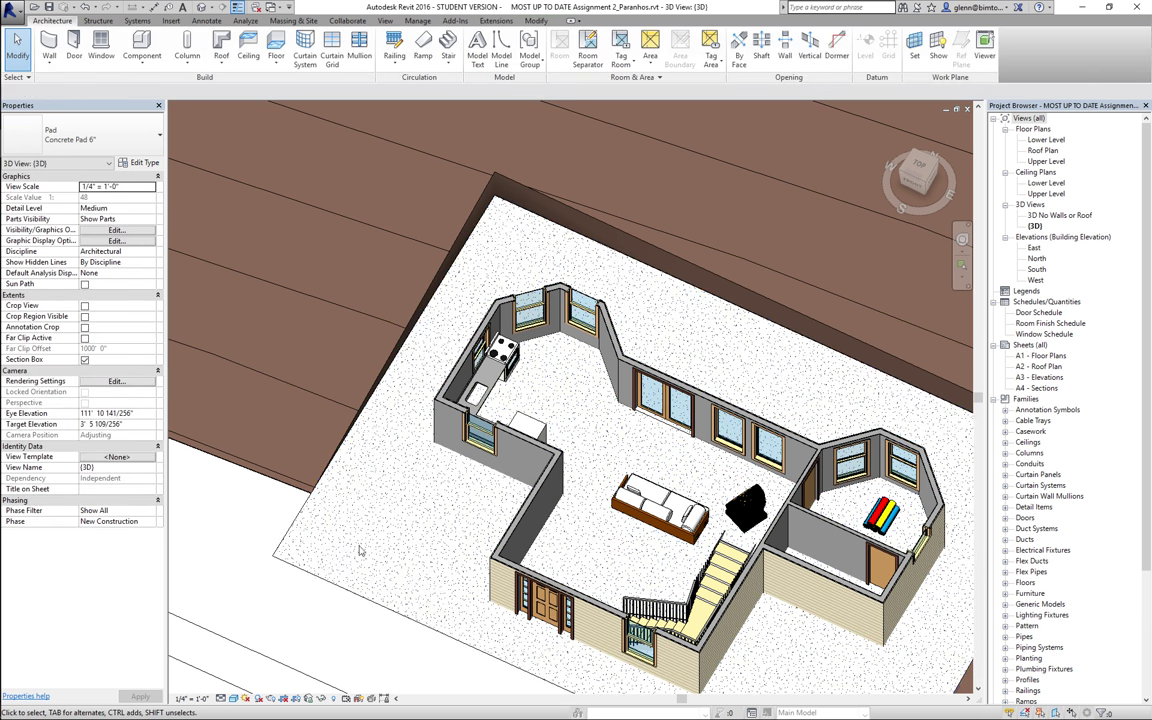
- Set the concrete pad's height offset from the Lower Level to -3 inches
click(340, 585)
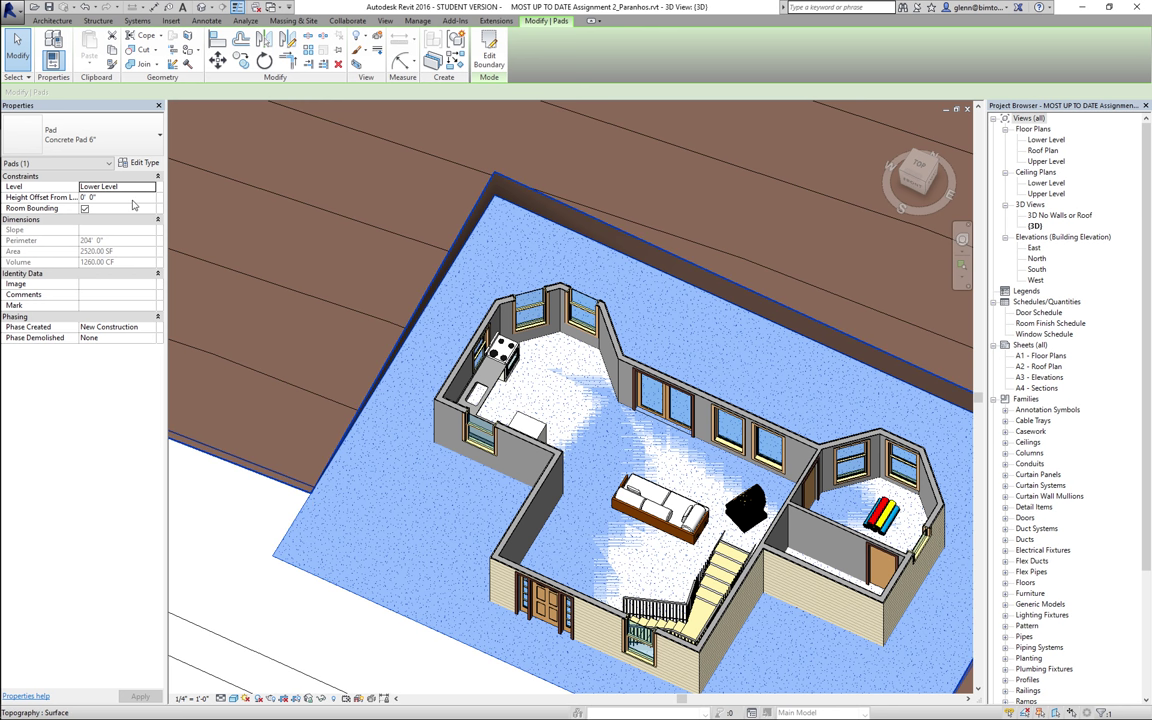
click(133, 200)
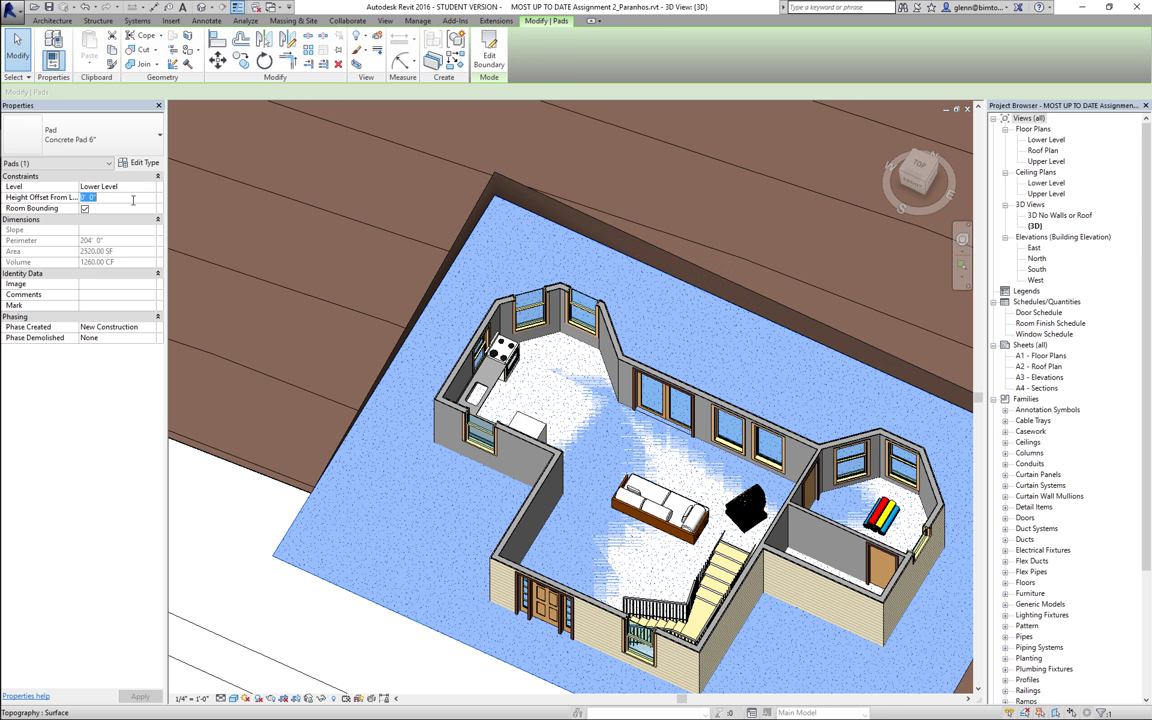
text(-3)
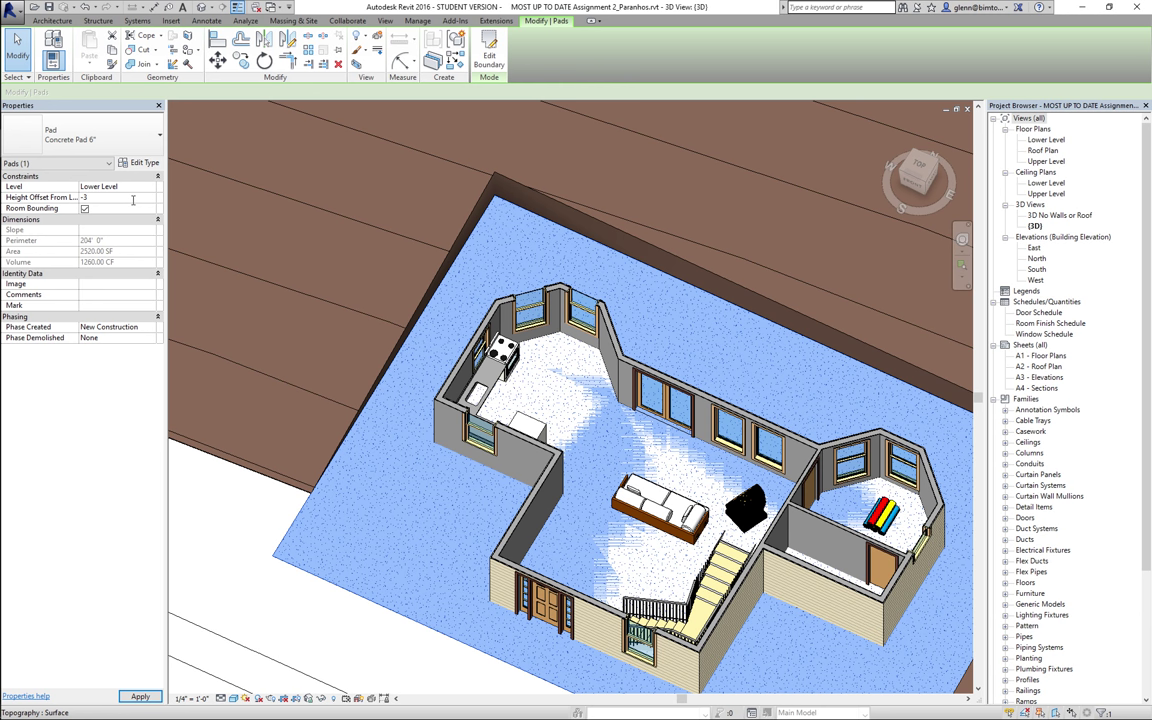
key(Return)
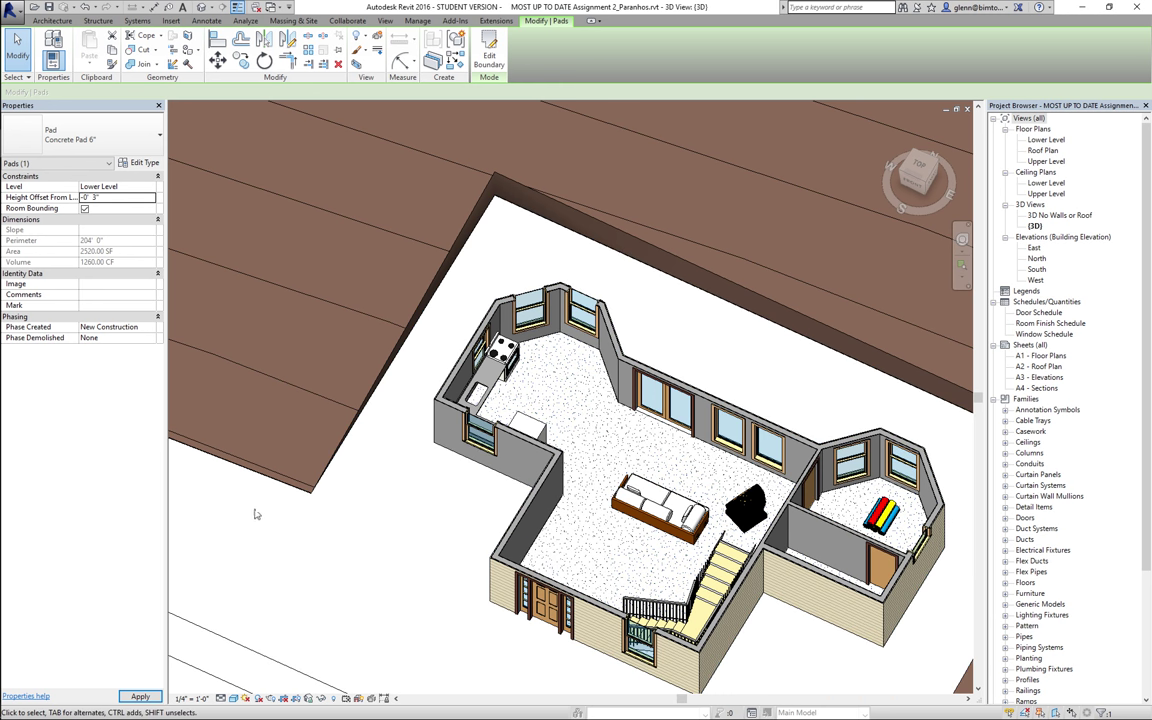
click(254, 516)
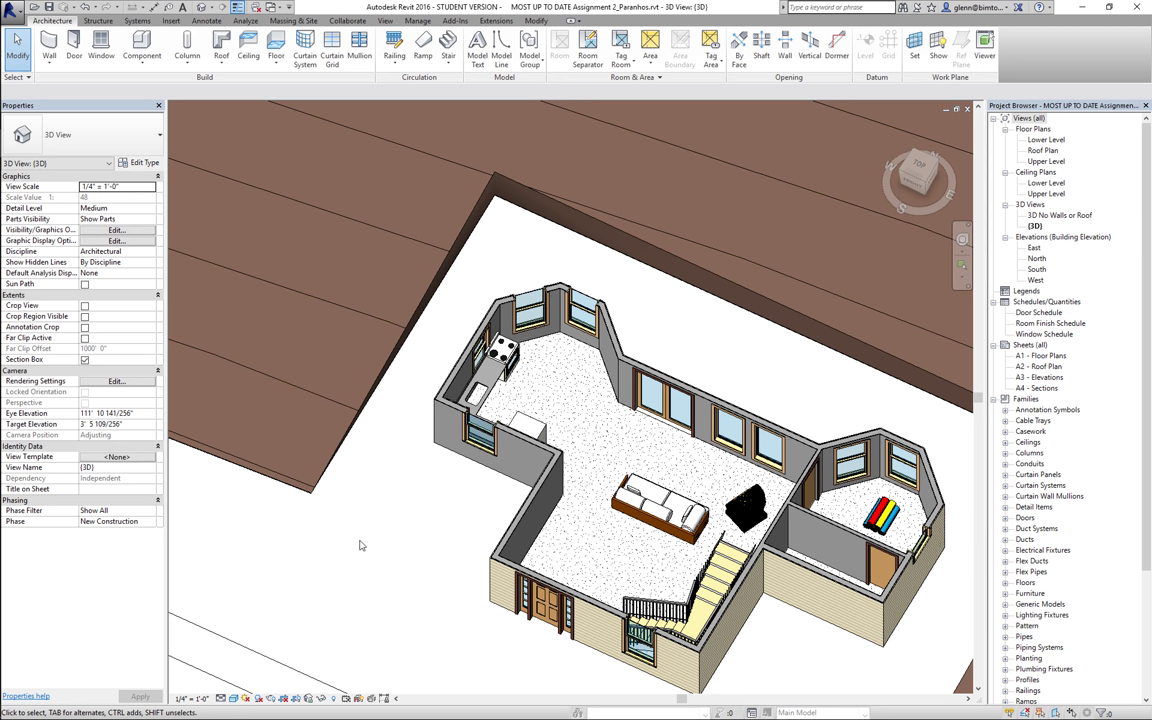
- View the house from the front and extend the section box's bottom face below the lower-level floor slab and pad
click(604, 428)
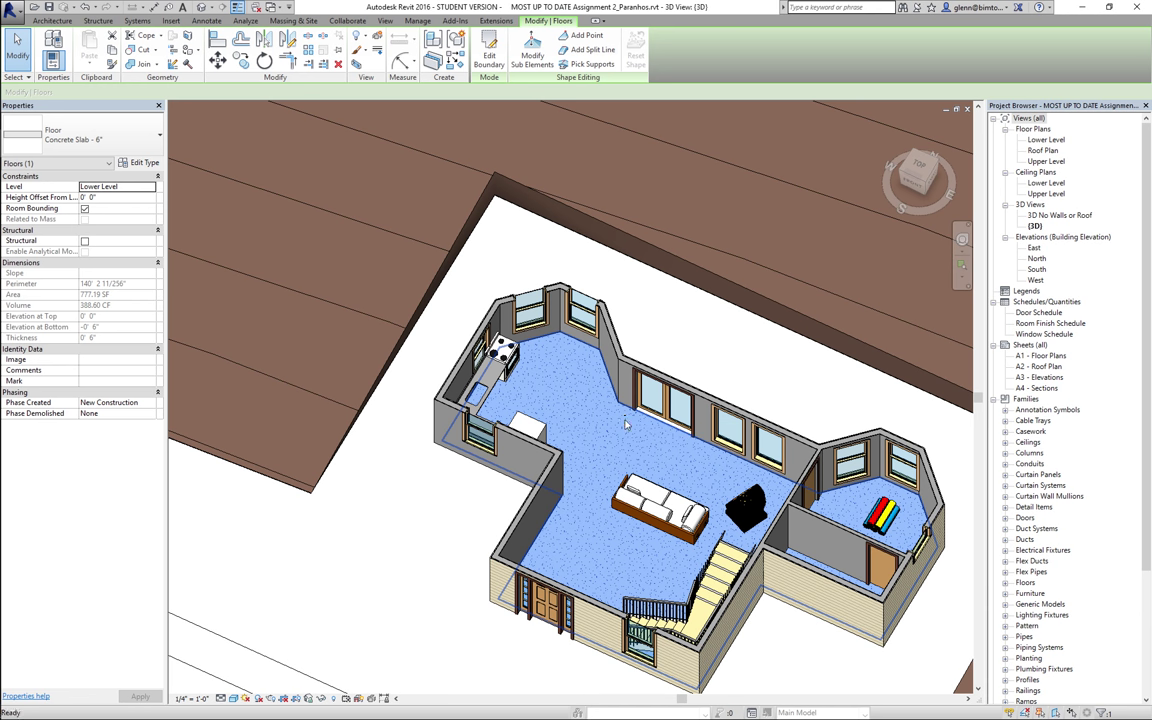
scroll(583, 469, down, 3)
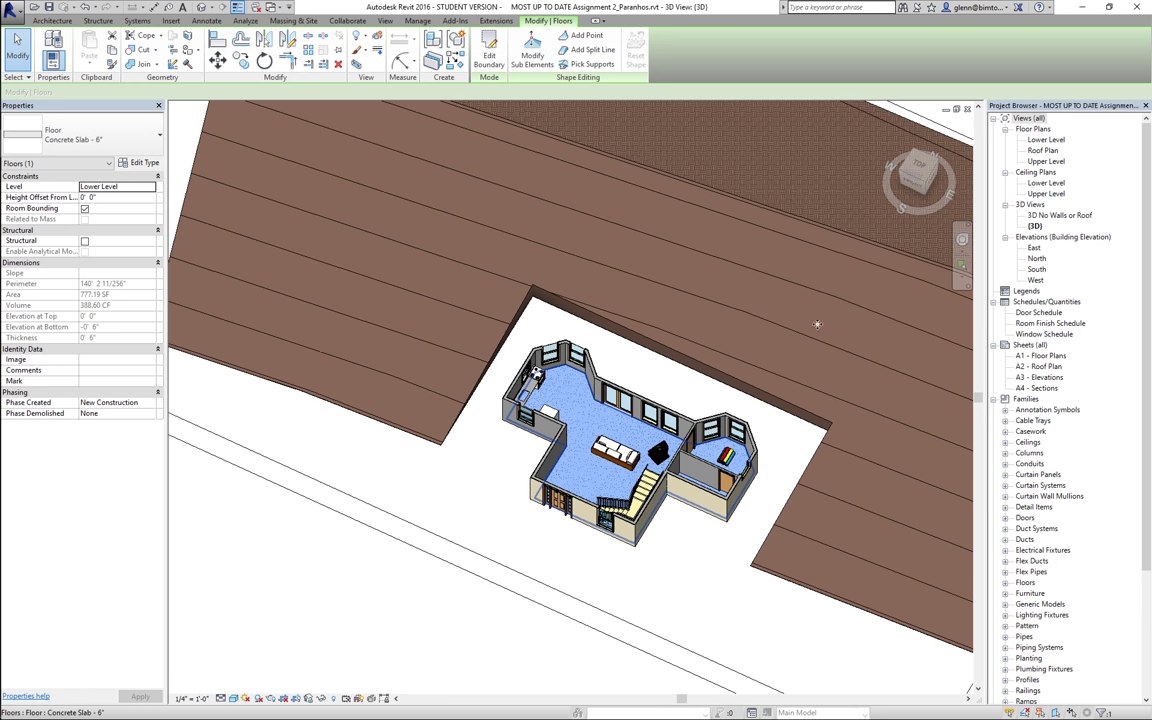
click(918, 191)
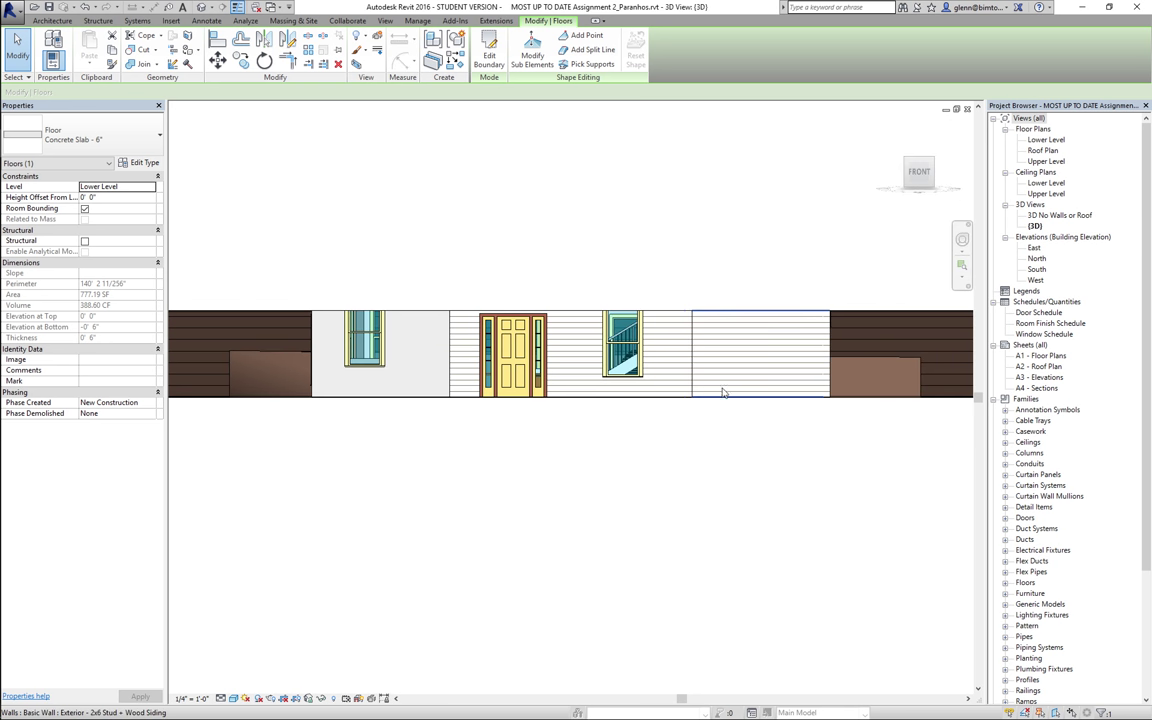
click(257, 312)
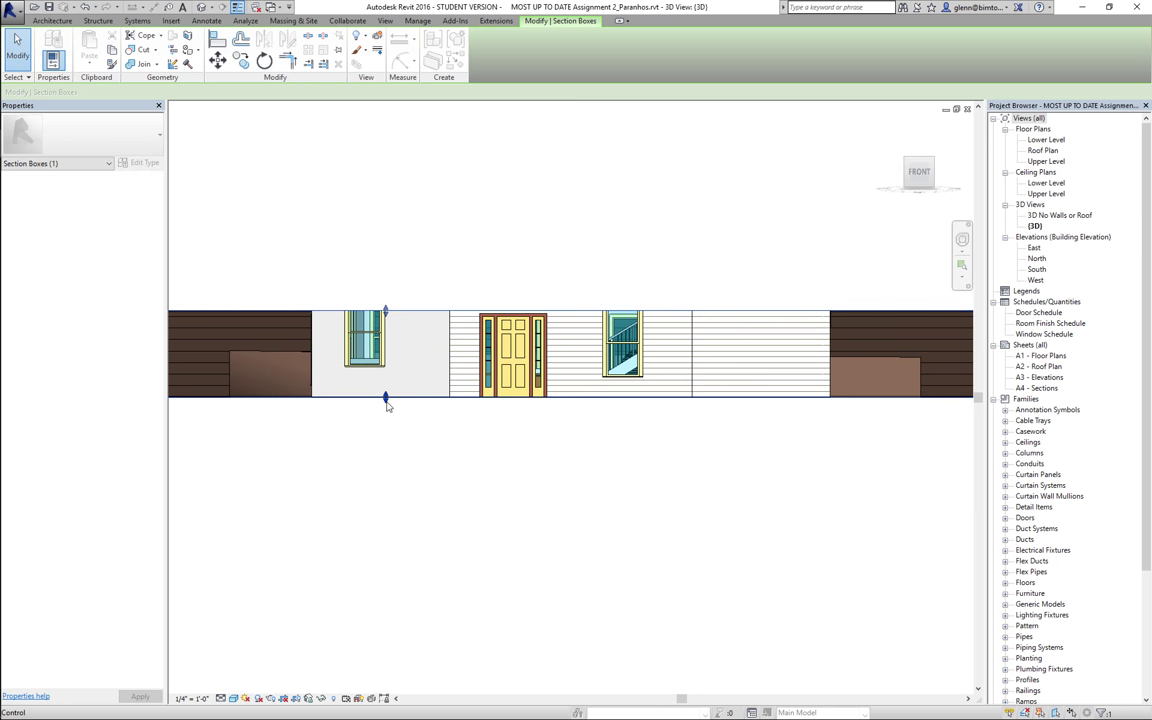
drag(386, 400, 388, 442)
key(Escape)
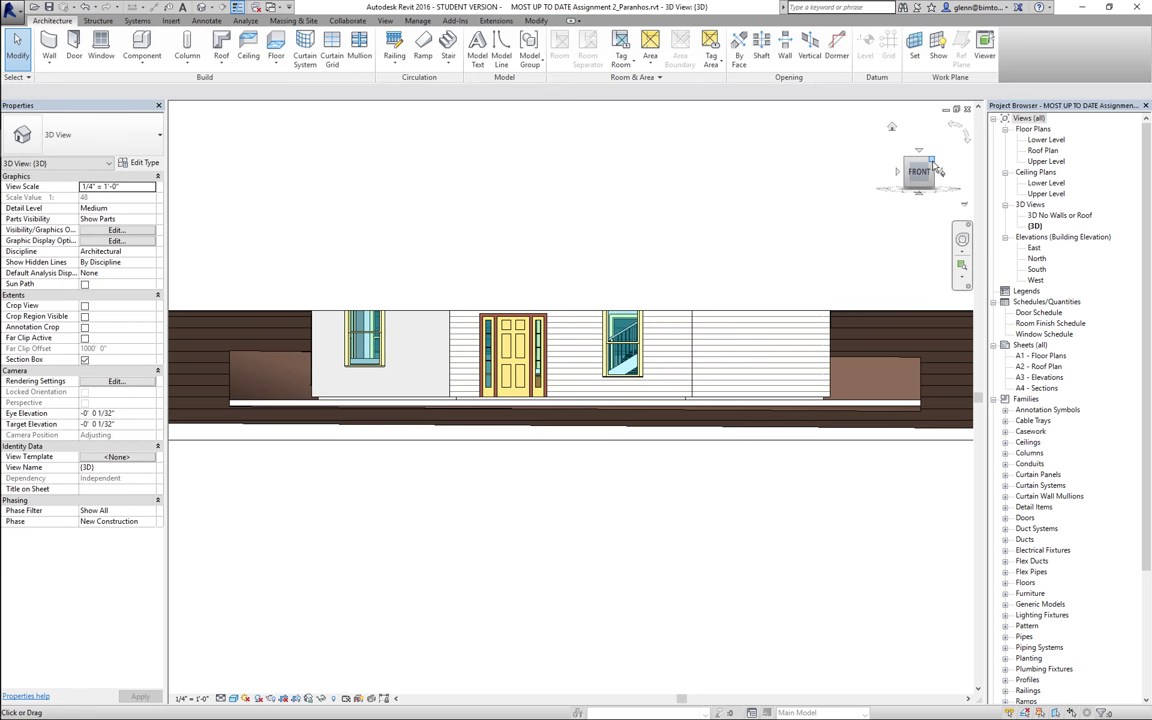
- Show the cutaway from the upper corner between its front and right sides, framing the house walls closely
click(936, 168)
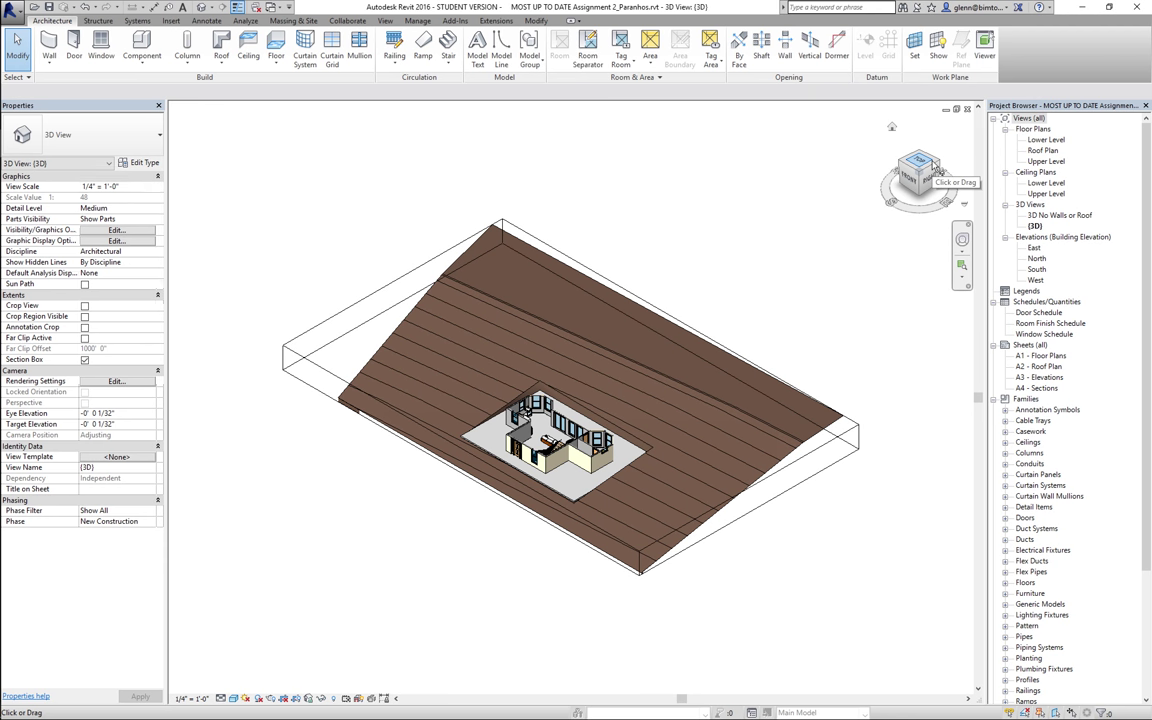
click(962, 265)
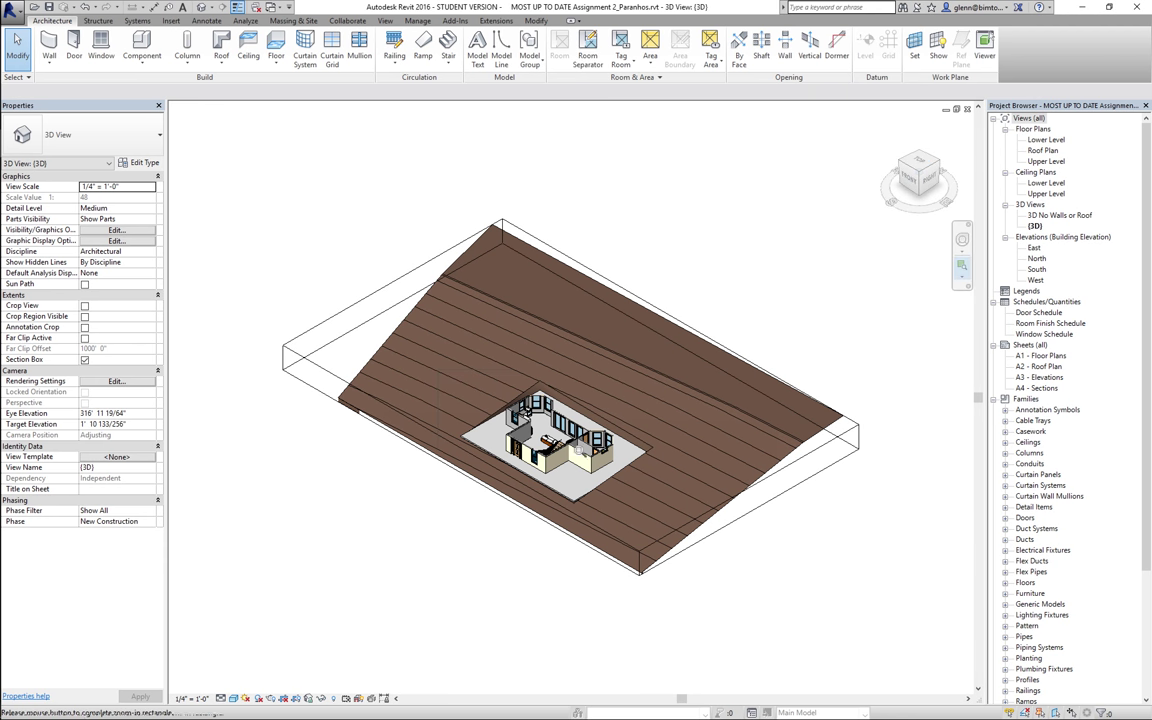
drag(428, 363, 699, 538)
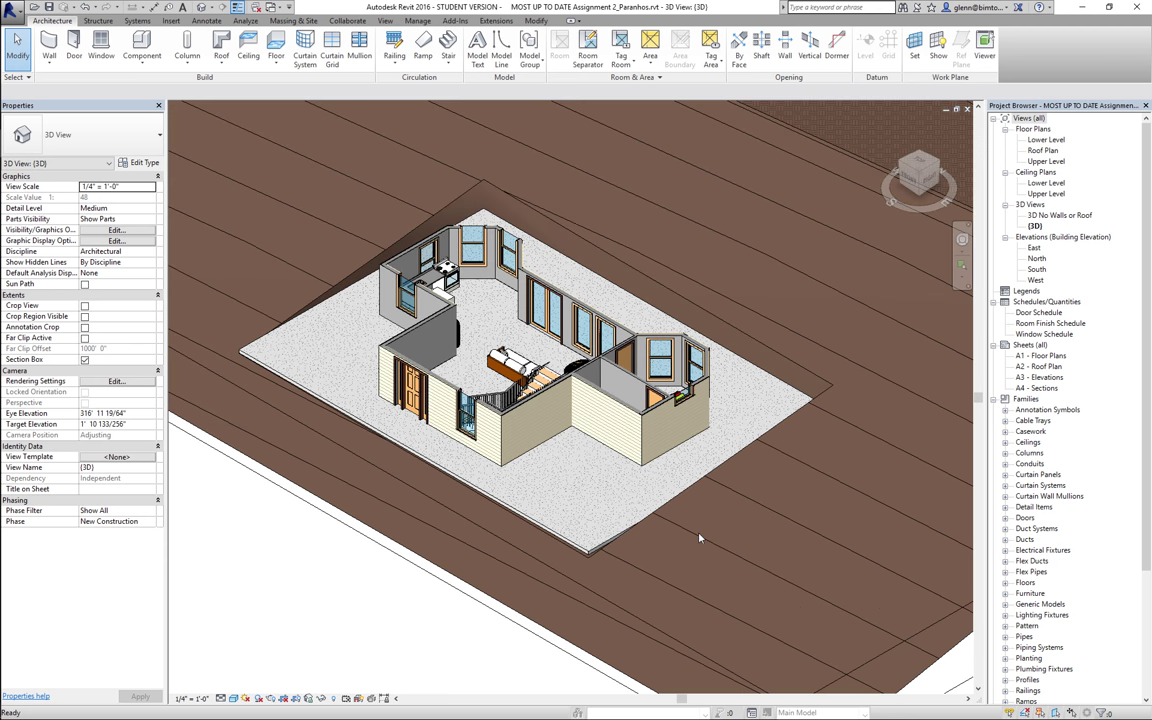
key(z)
key(r)
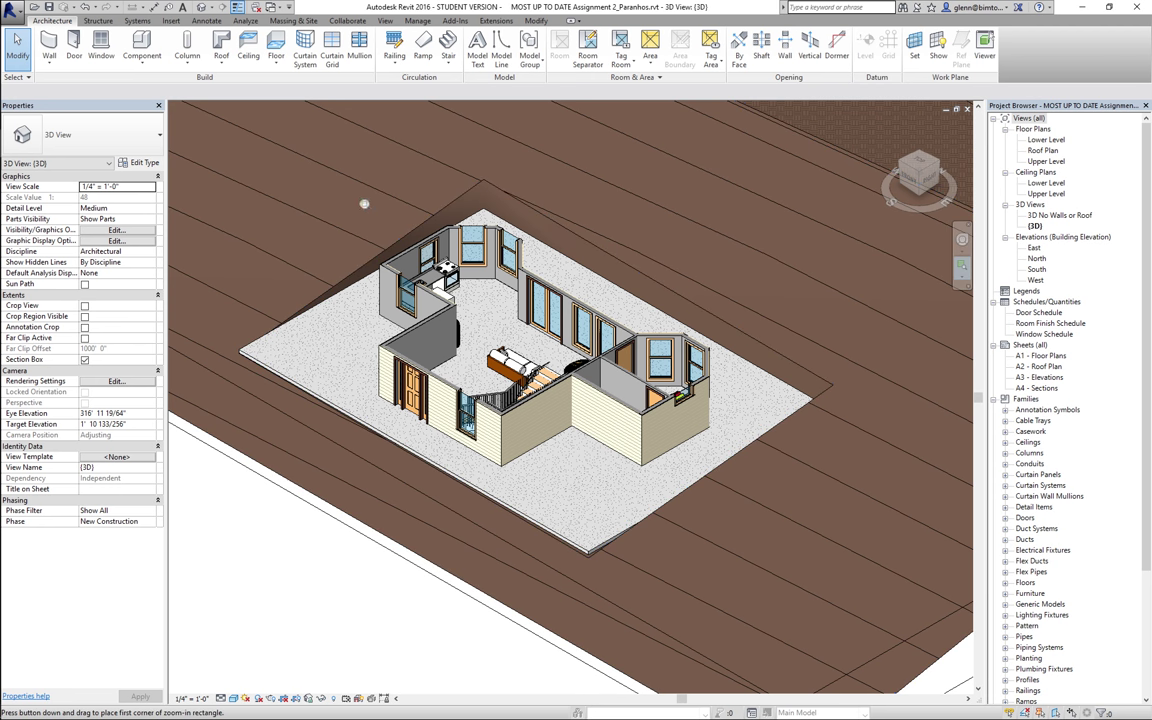
drag(360, 192, 797, 503)
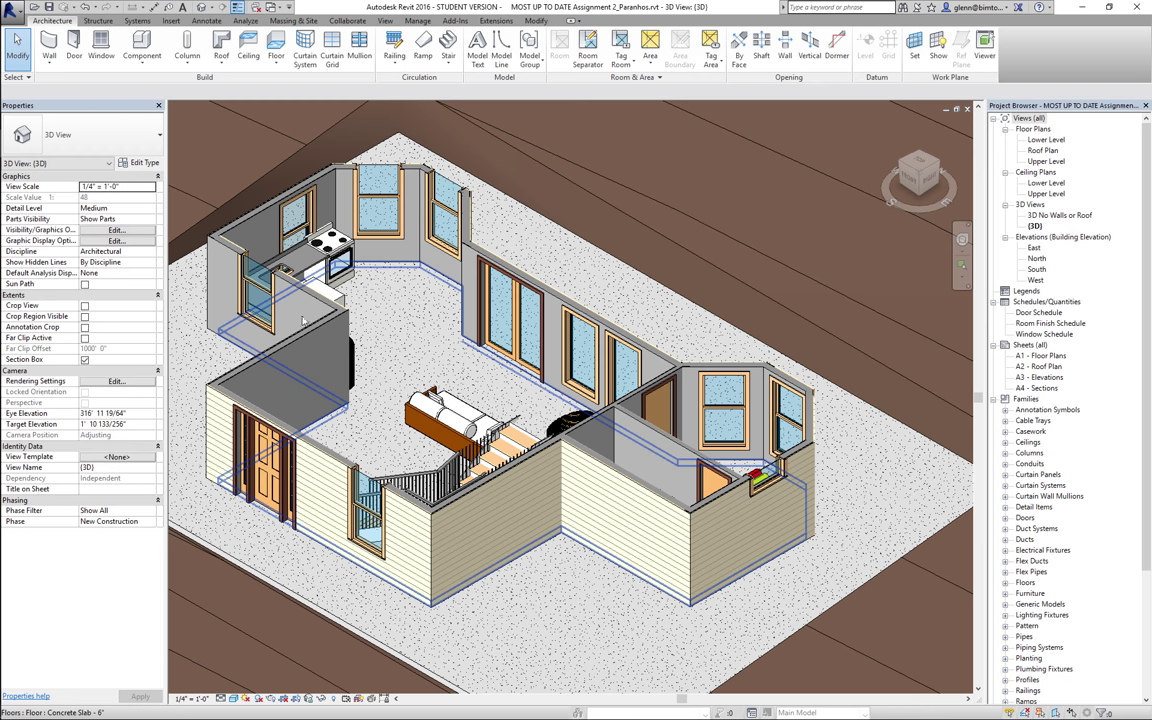
- Duplicate the lower-level floor slab's type under the name Concrete Slab - 6" + Eng Wood
click(395, 281)
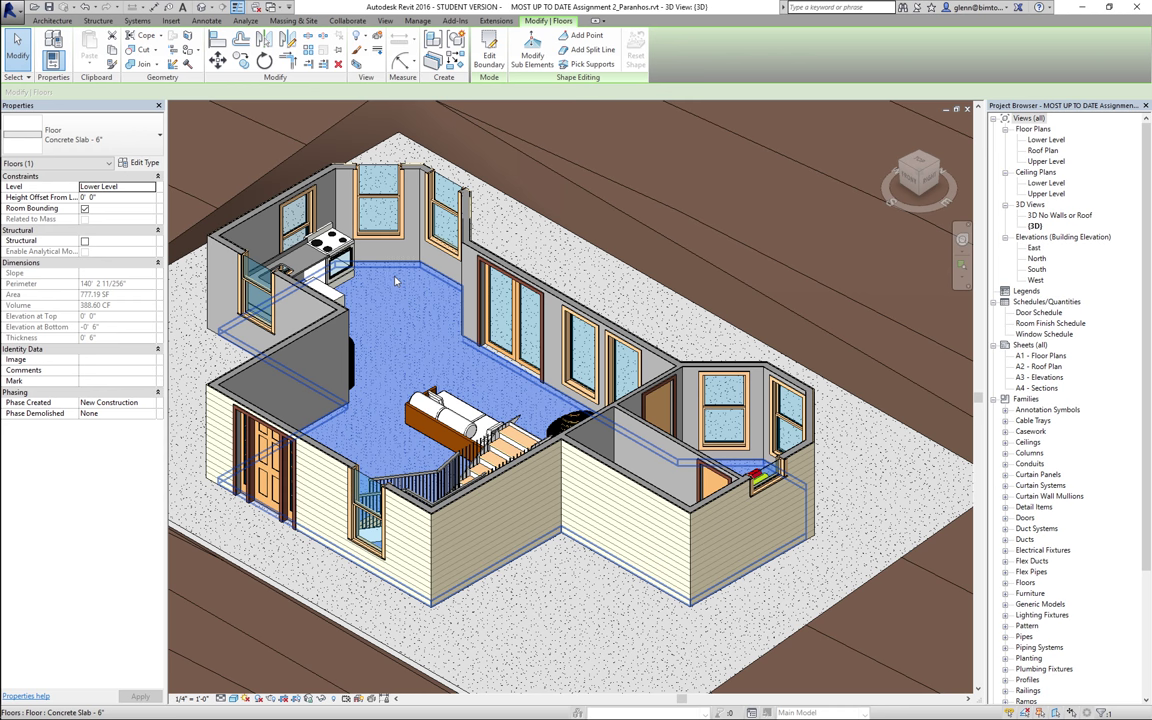
click(146, 164)
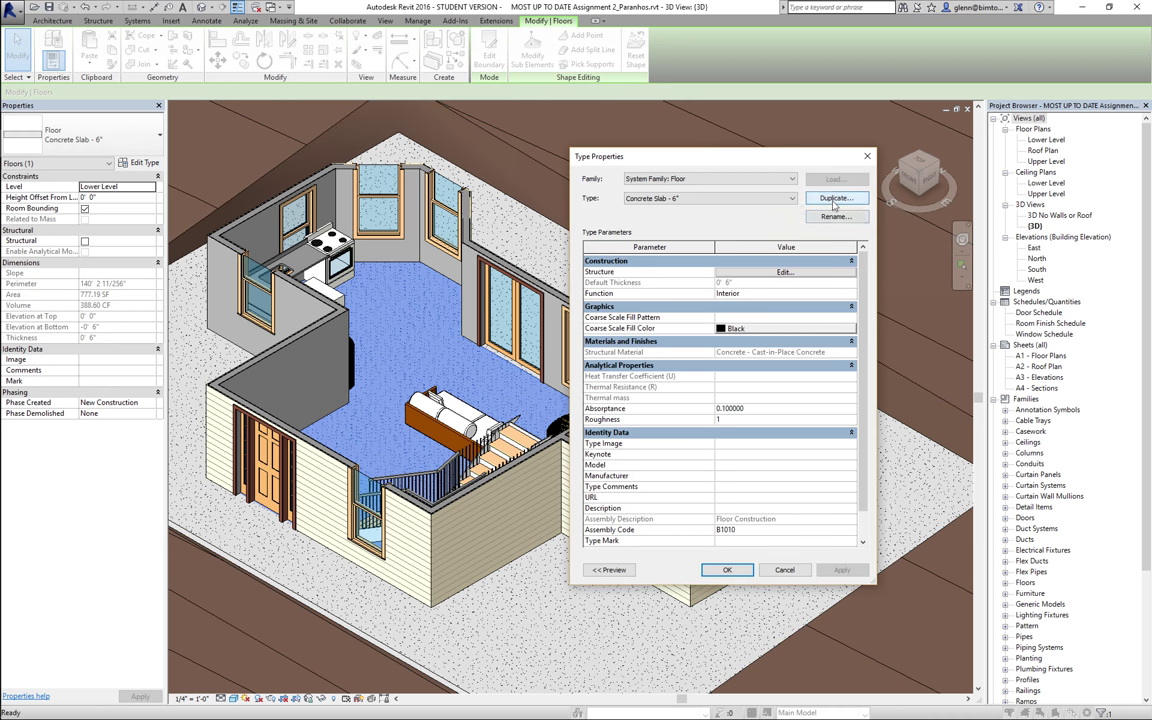
click(840, 197)
click(735, 363)
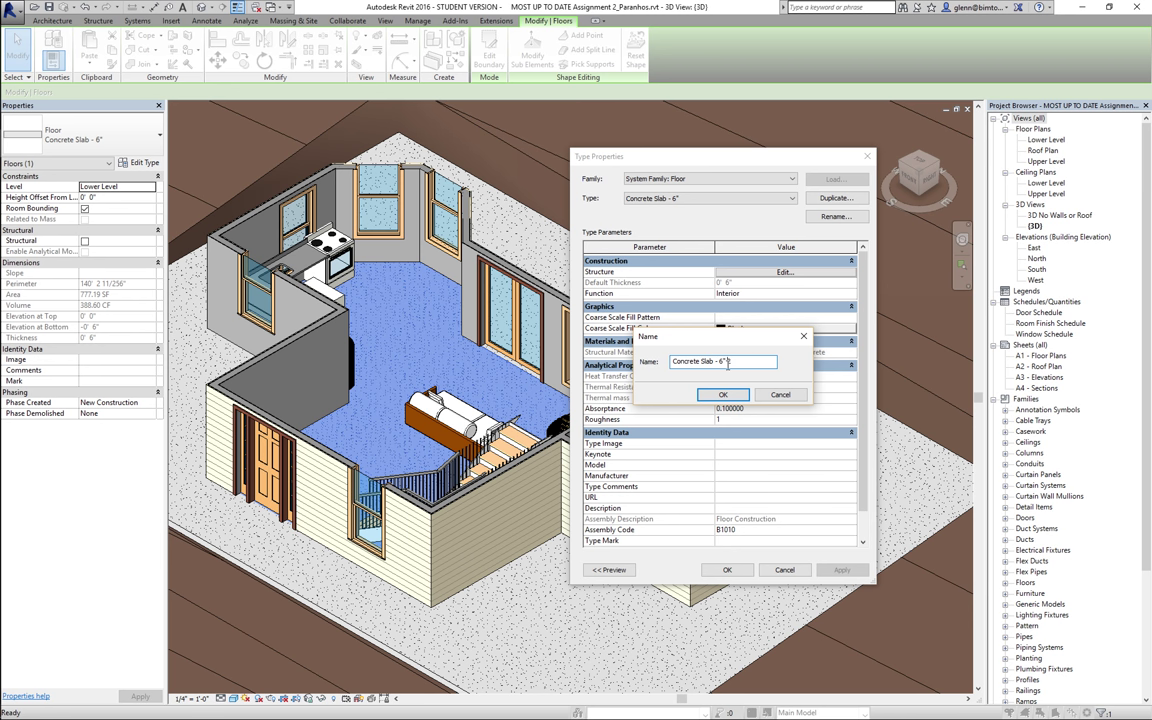
double_click(741, 364)
text(+ Eng Wood)
click(742, 397)
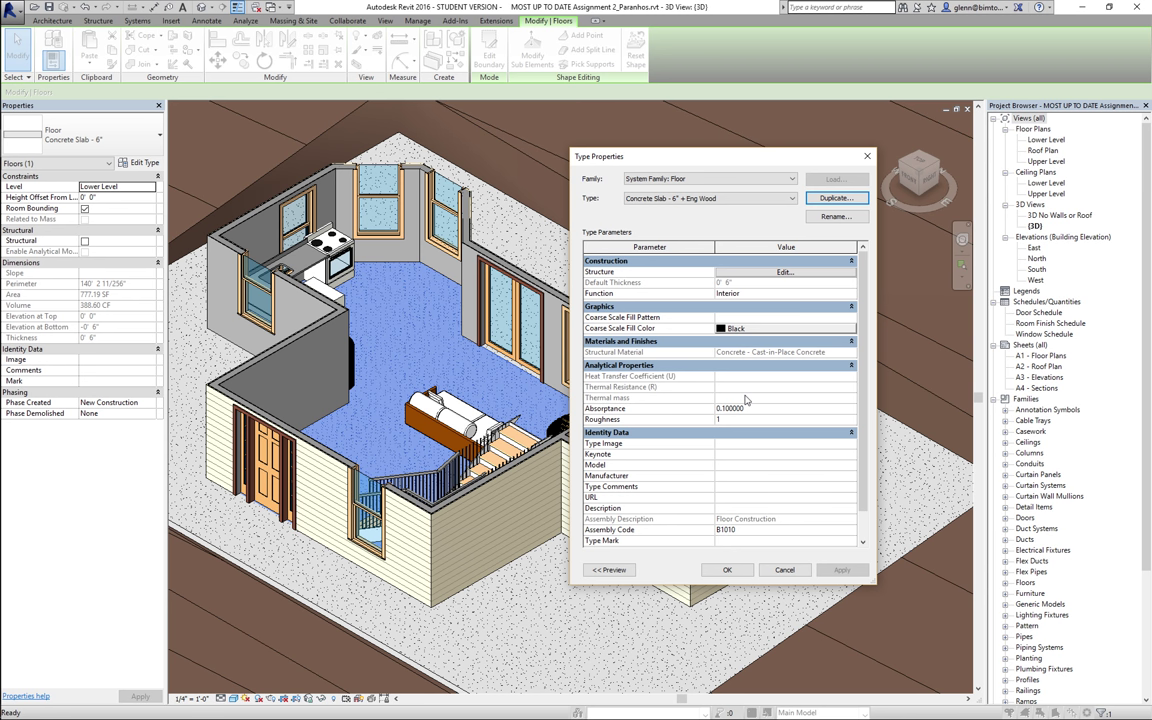
- Insert a new layer in the floor type's structure and place it above the upper core boundary
click(784, 272)
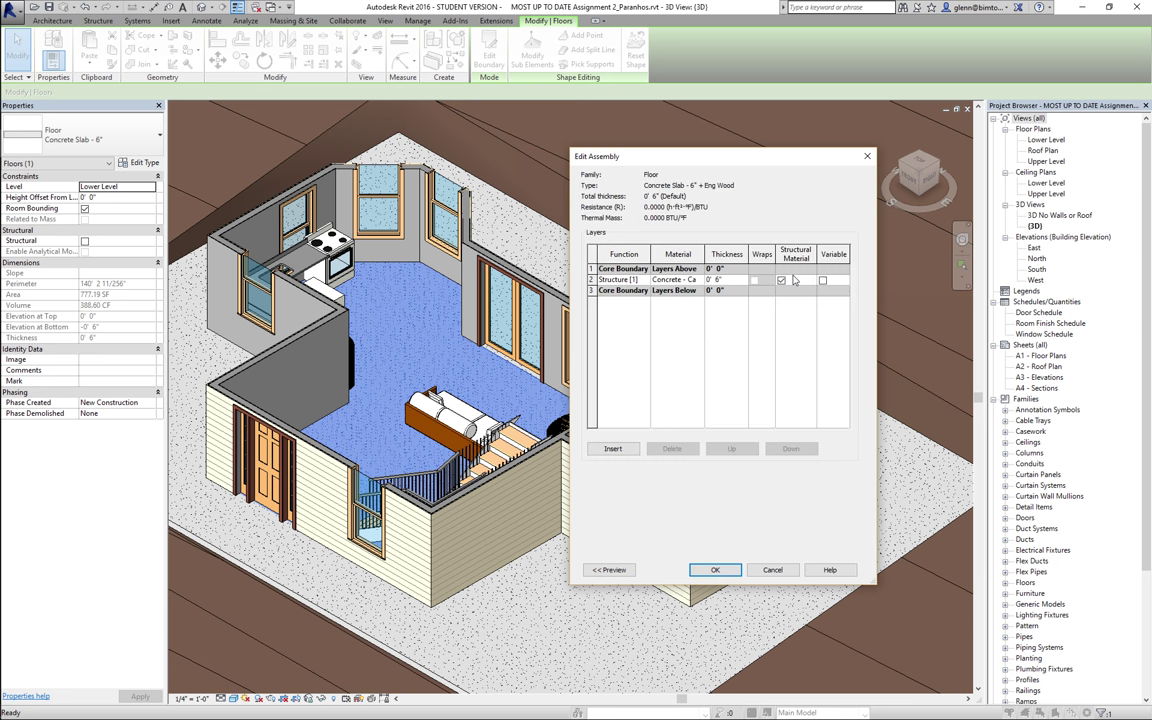
click(614, 449)
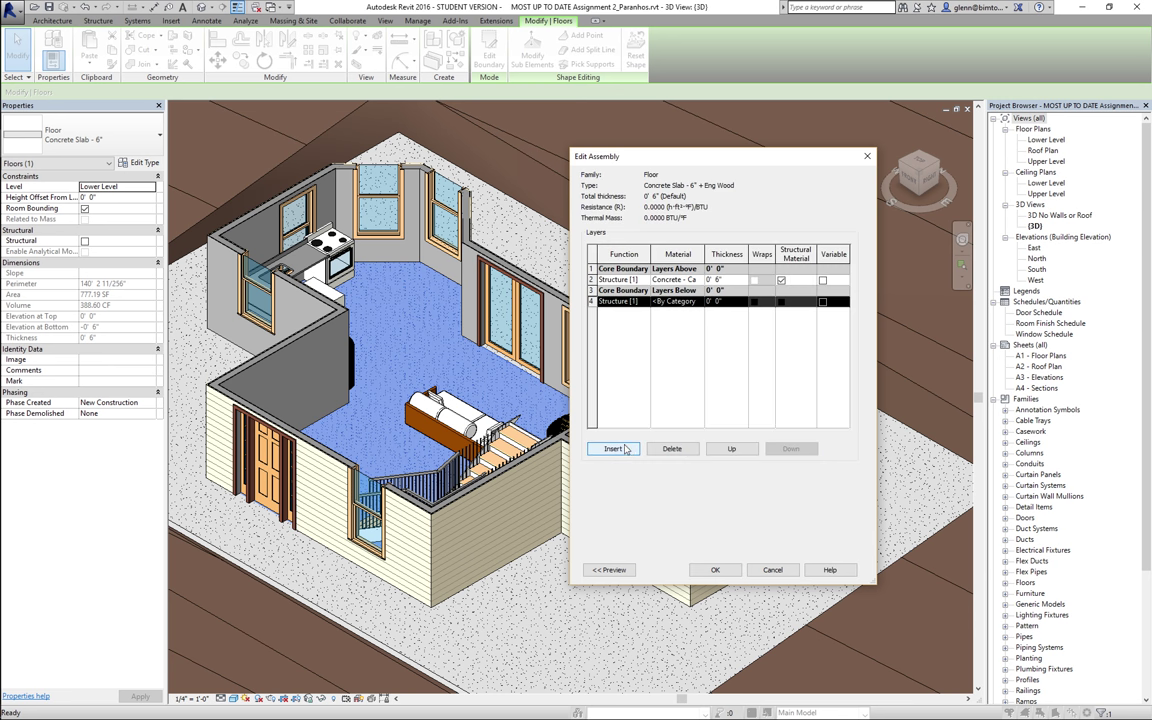
click(731, 450)
click(731, 450)
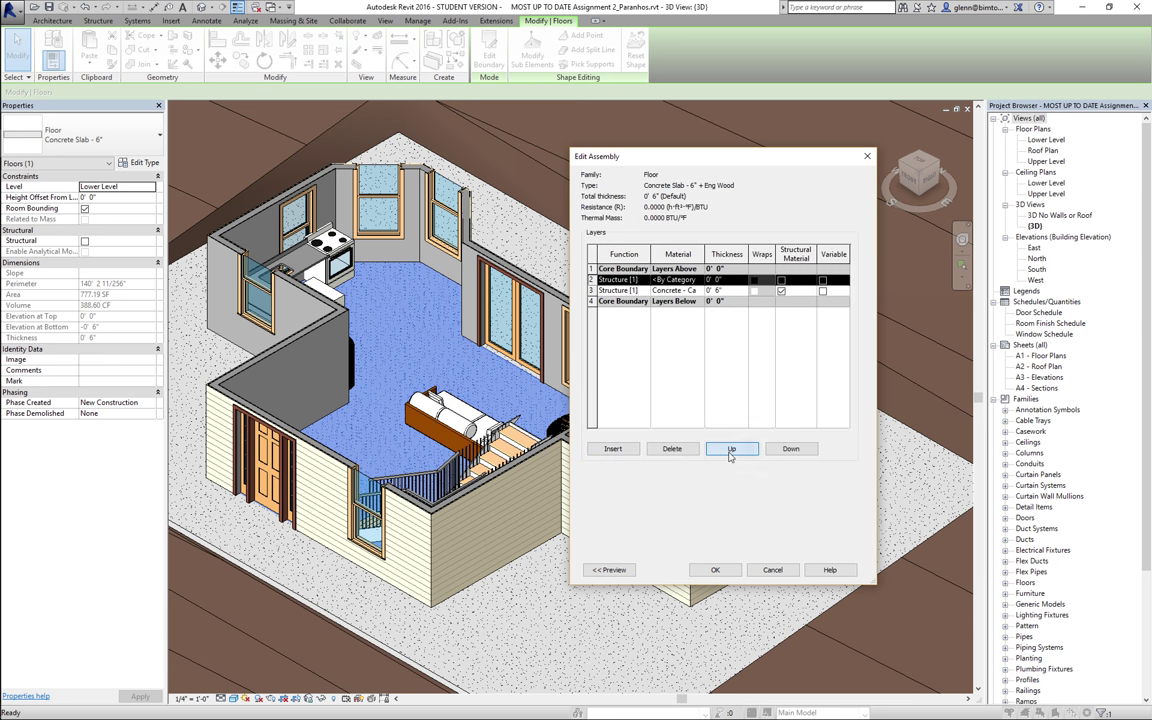
click(730, 452)
- Search the materials for "wood flo" and choose Wood - Flooring for the new uppermost layer
click(693, 269)
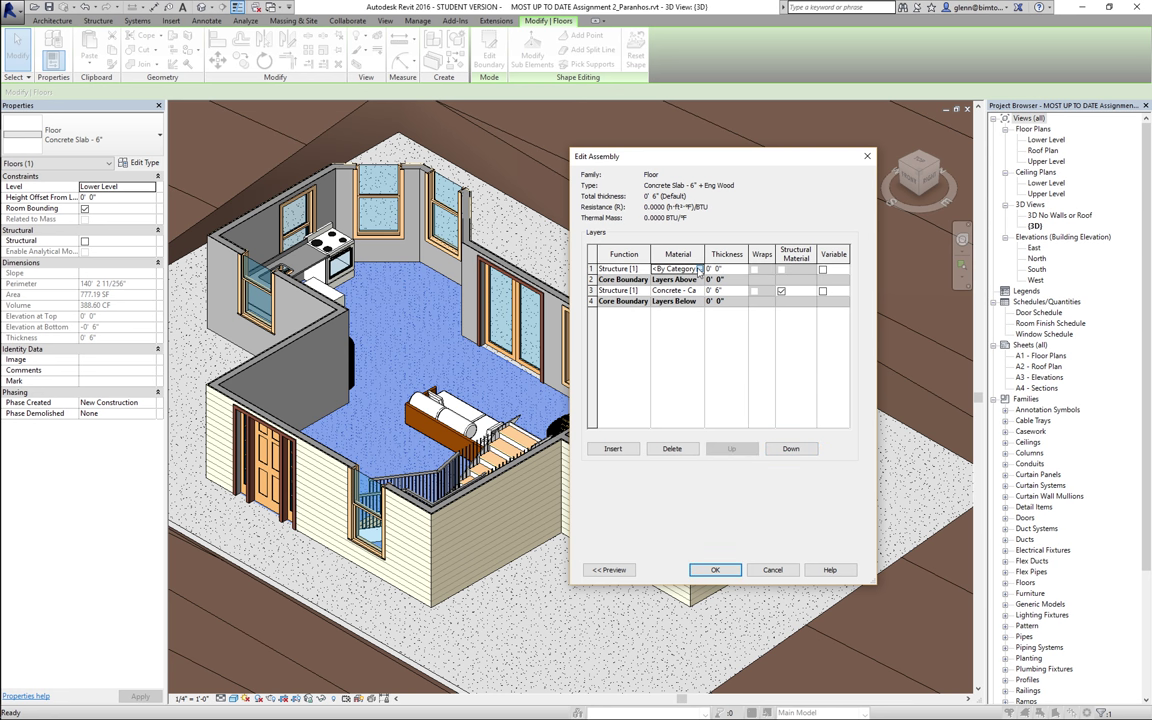
click(699, 269)
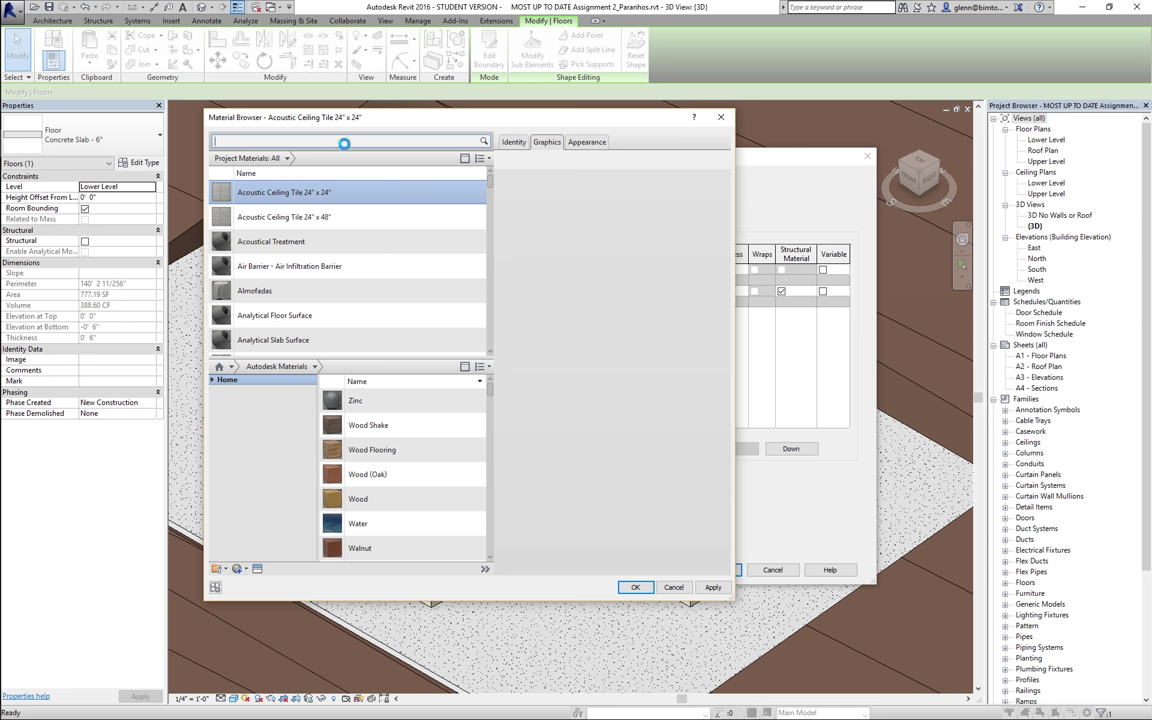
text(wood)
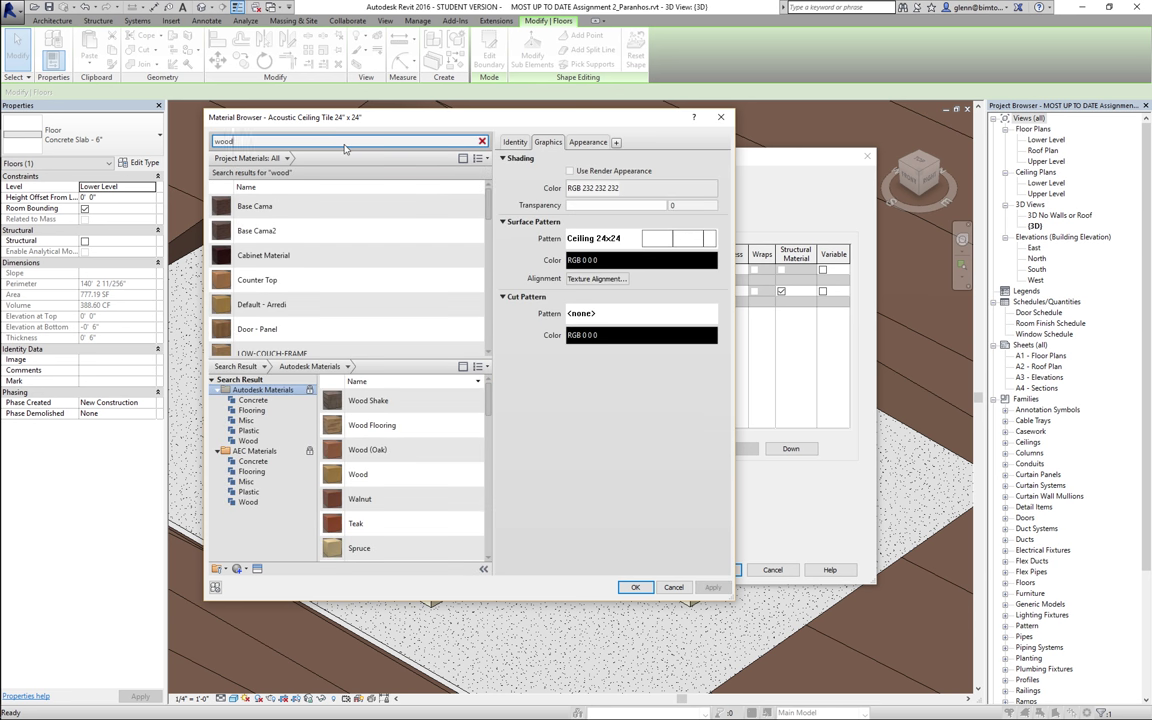
text( flo)
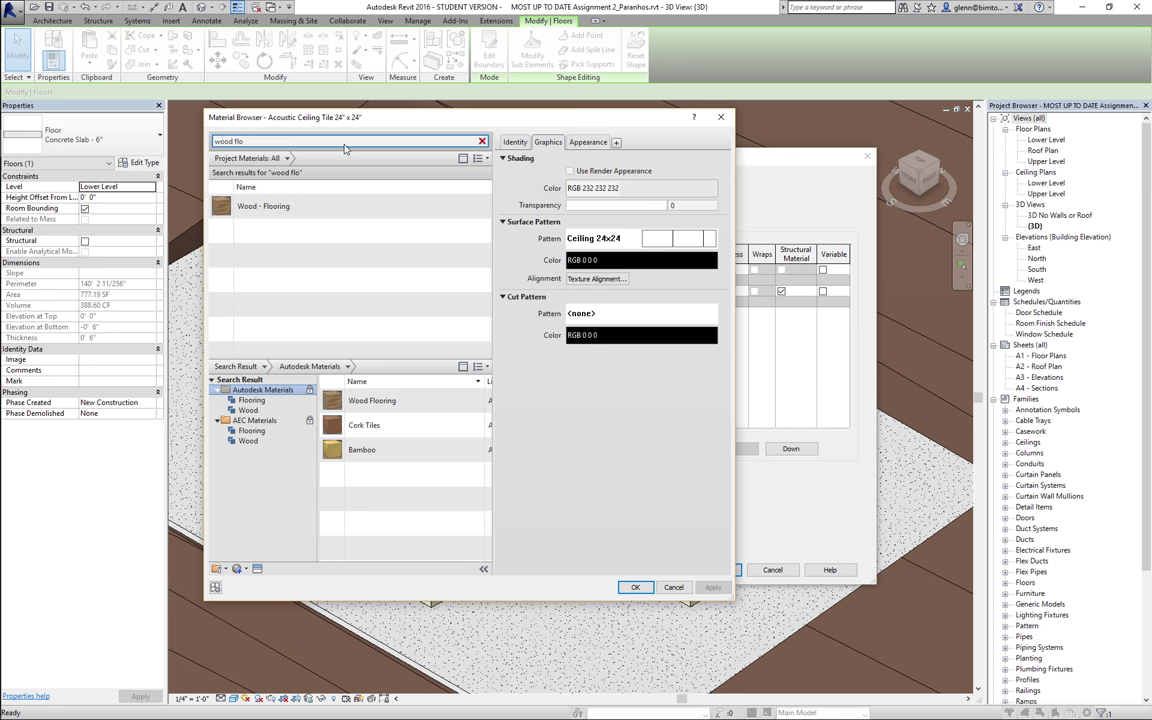
click(333, 210)
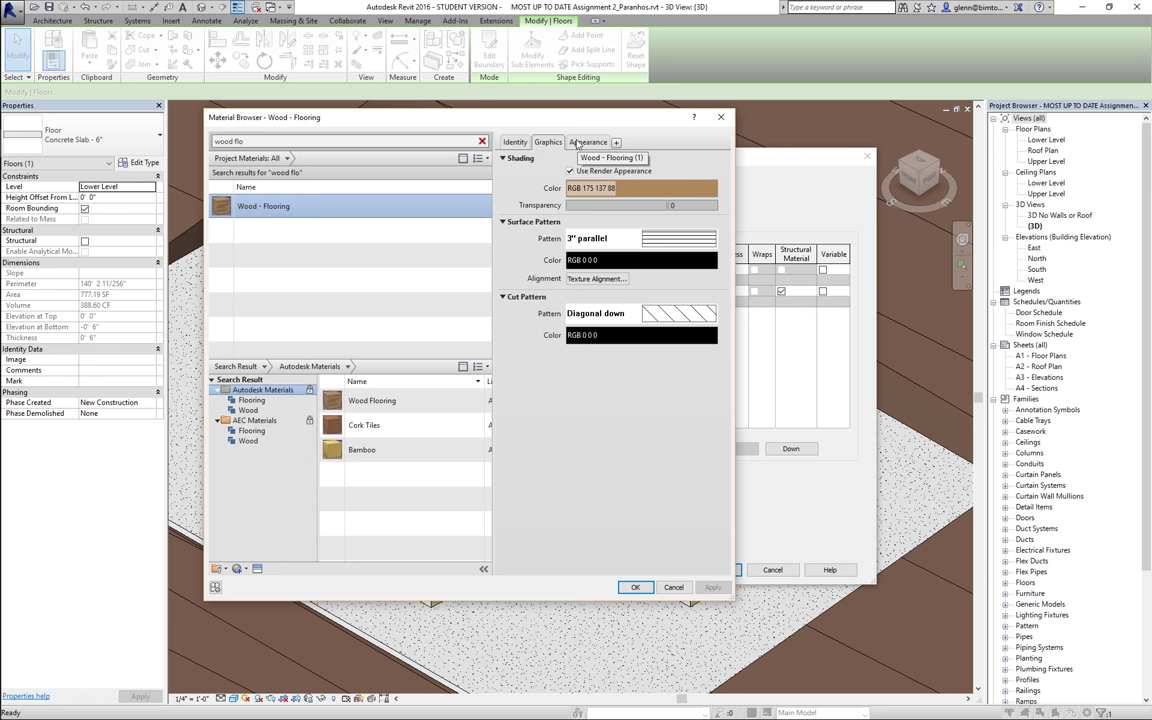
- Review the Wood - Flooring material's appearance image and its shading, surface and cut pattern settings
click(577, 143)
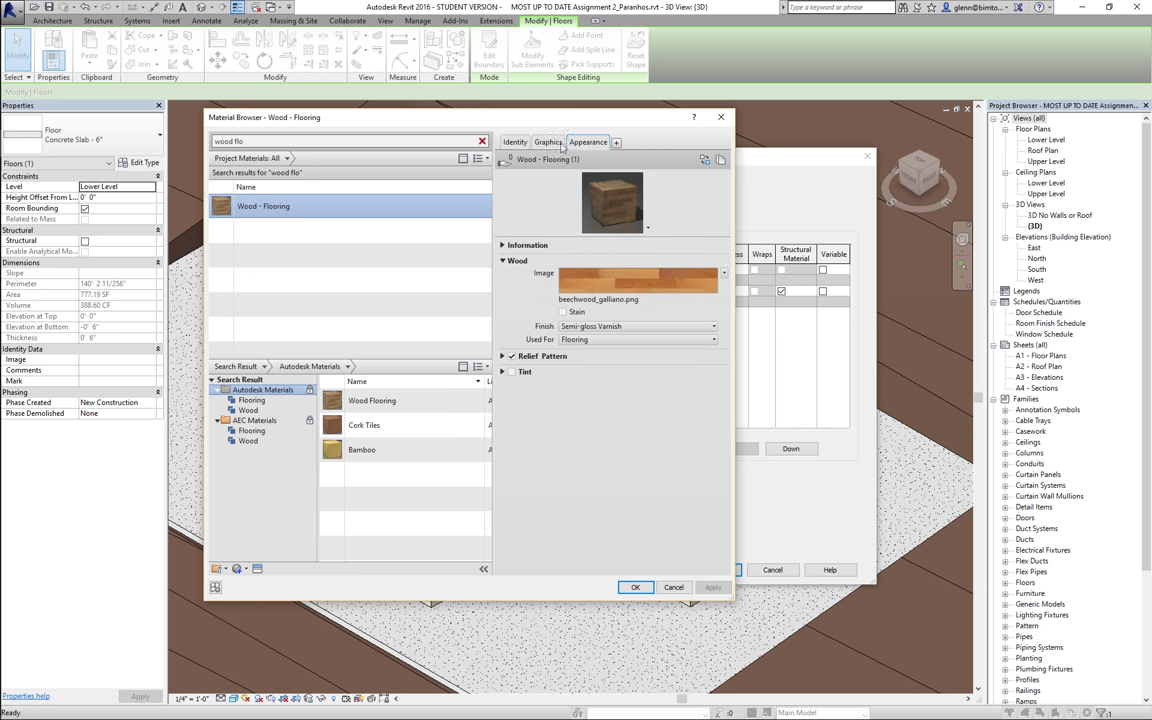
mouse_move(617, 291)
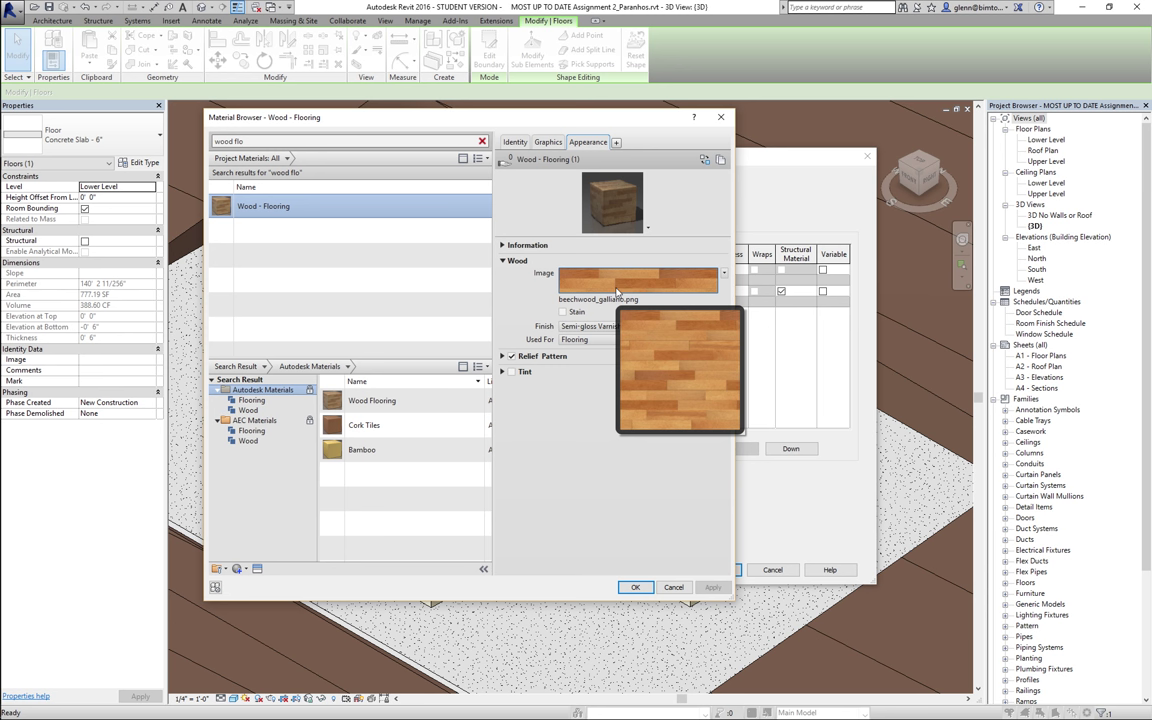
click(549, 142)
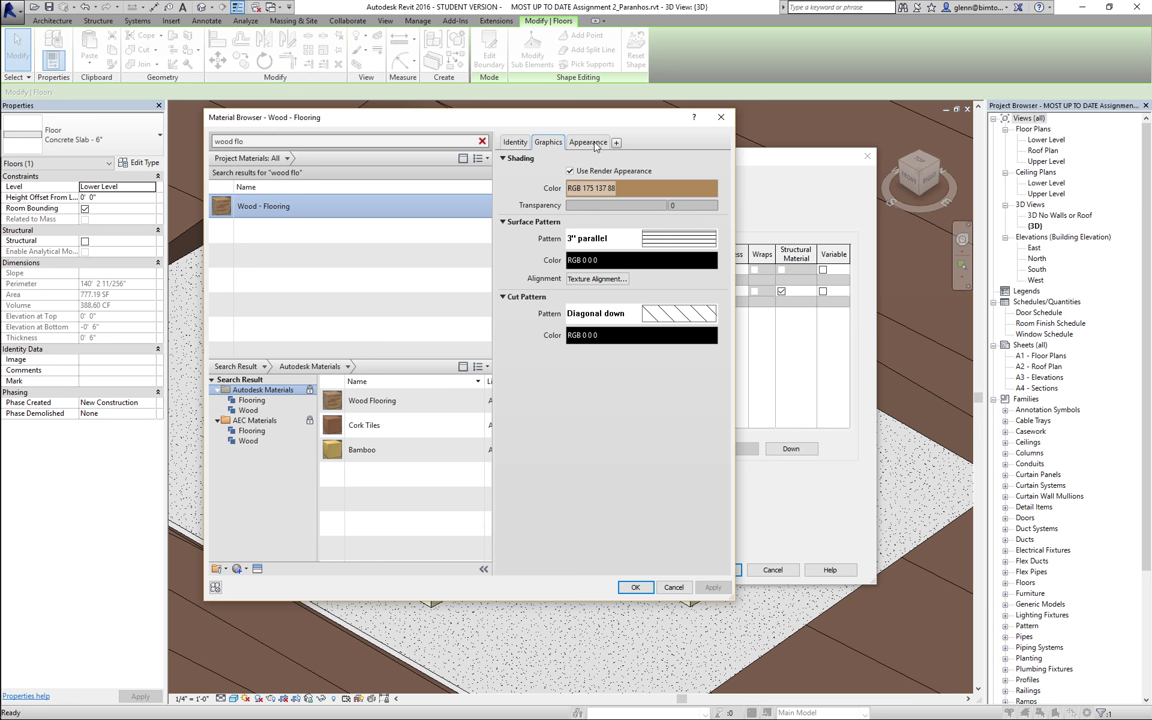
click(590, 142)
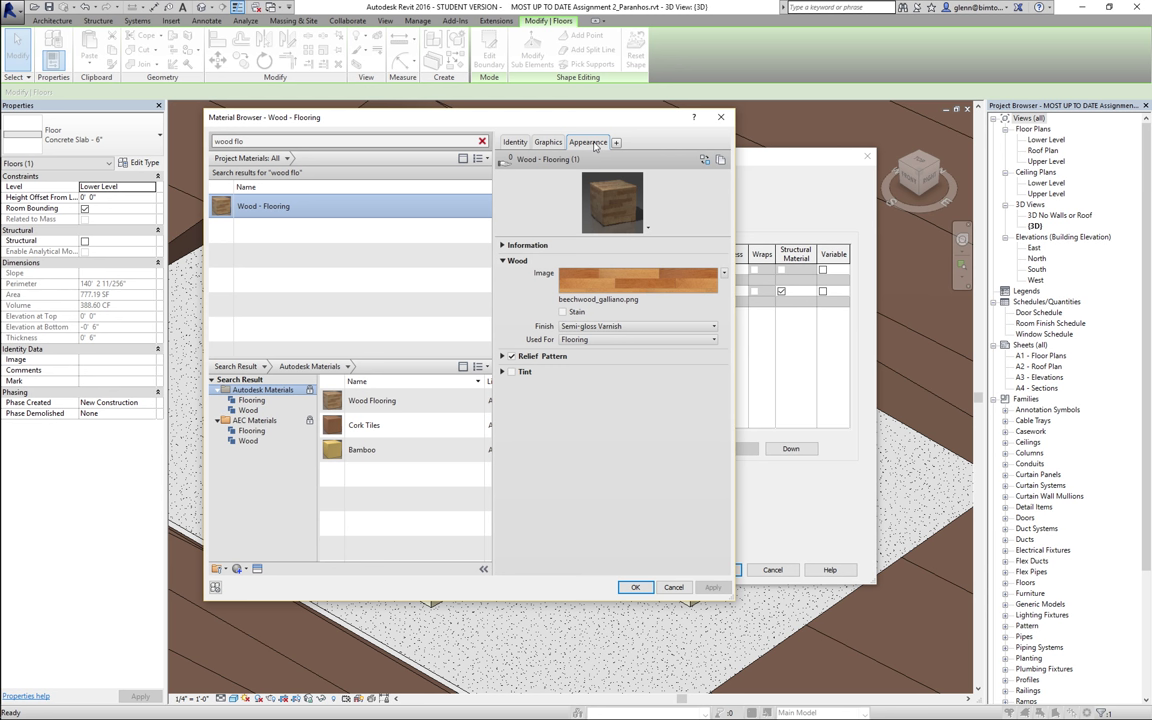
- Search the replacement appearance assets for "flooring" and browse the Appearance Library's wood flooring without replacing the current asset
click(705, 162)
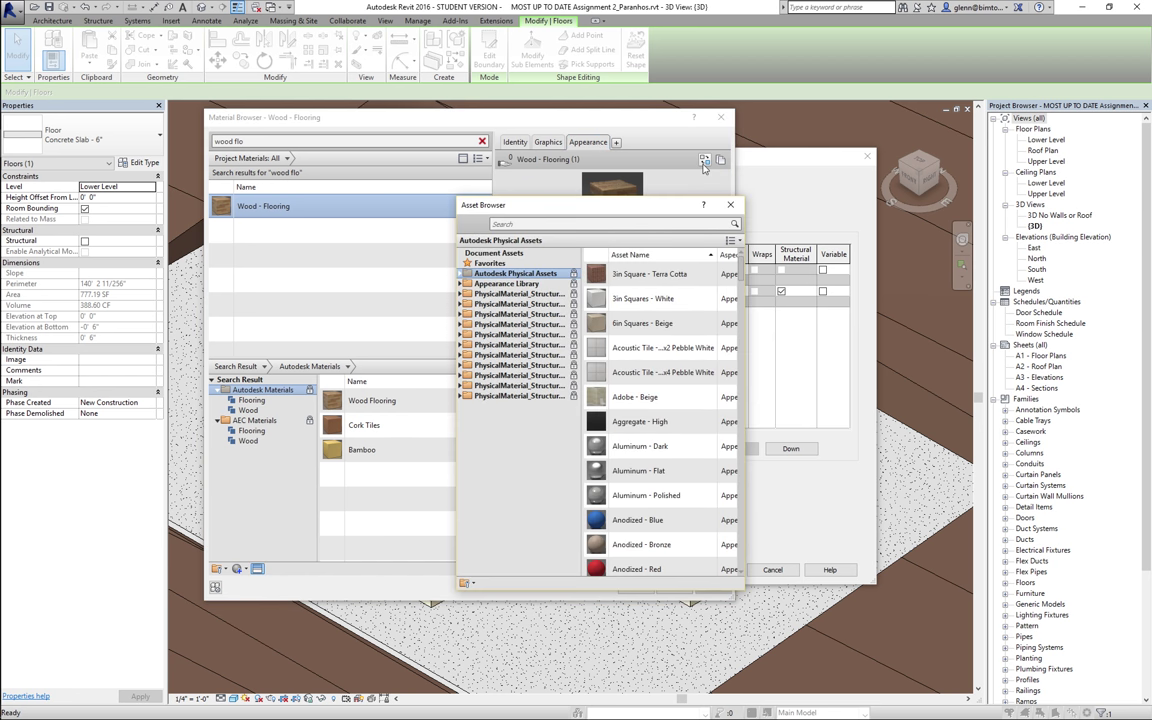
click(549, 224)
text(flo)
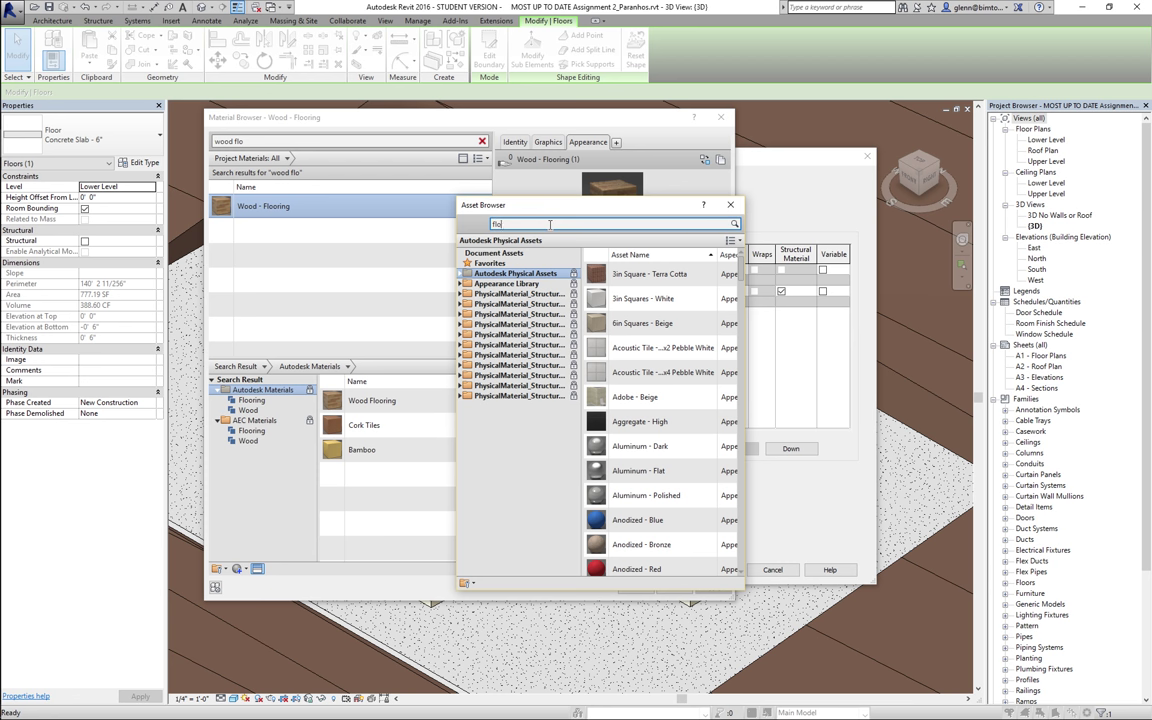
text(oring)
key(Return)
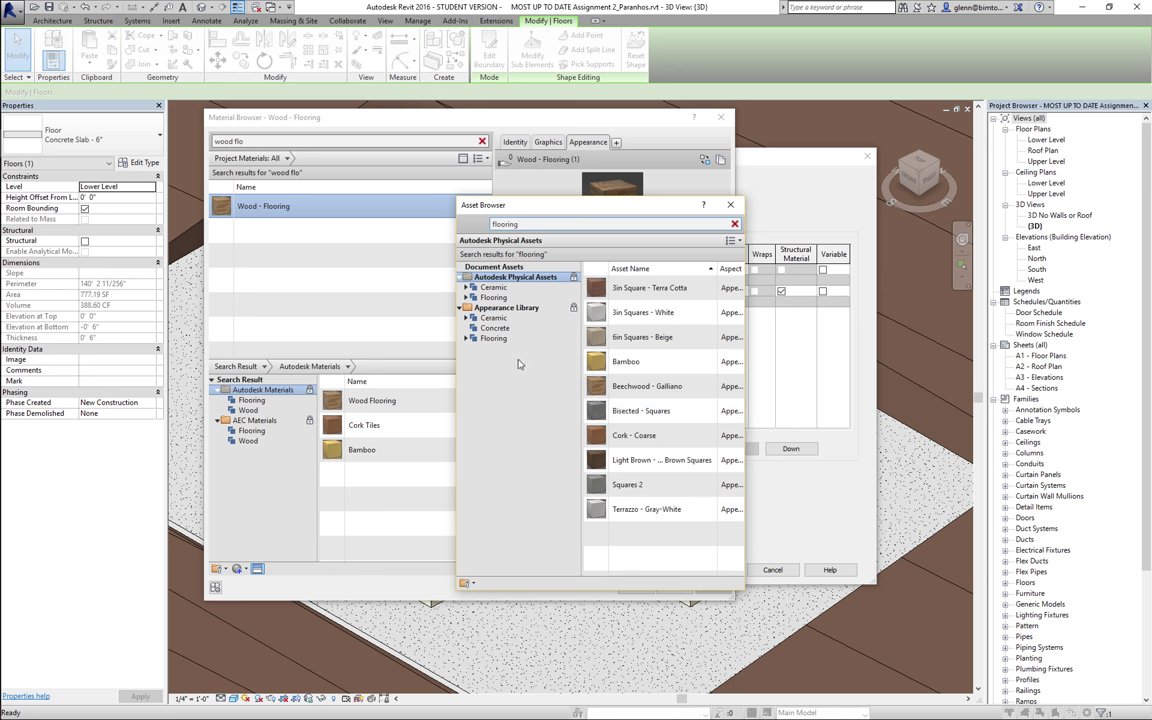
click(467, 338)
click(494, 389)
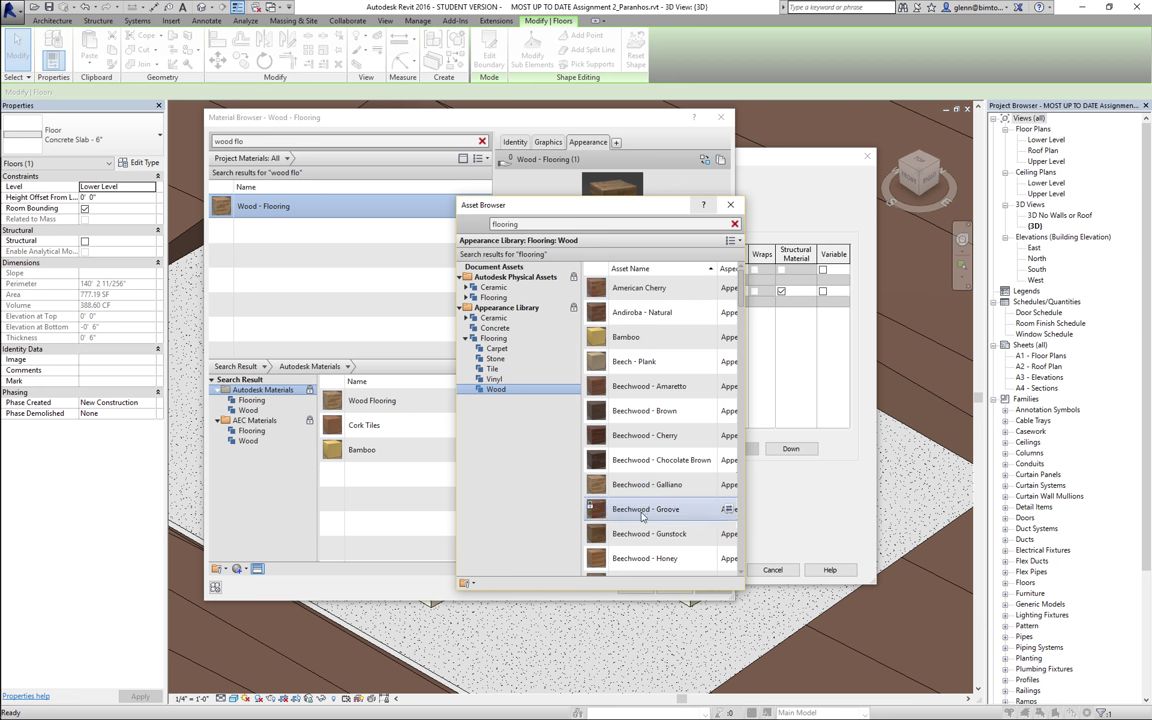
click(730, 204)
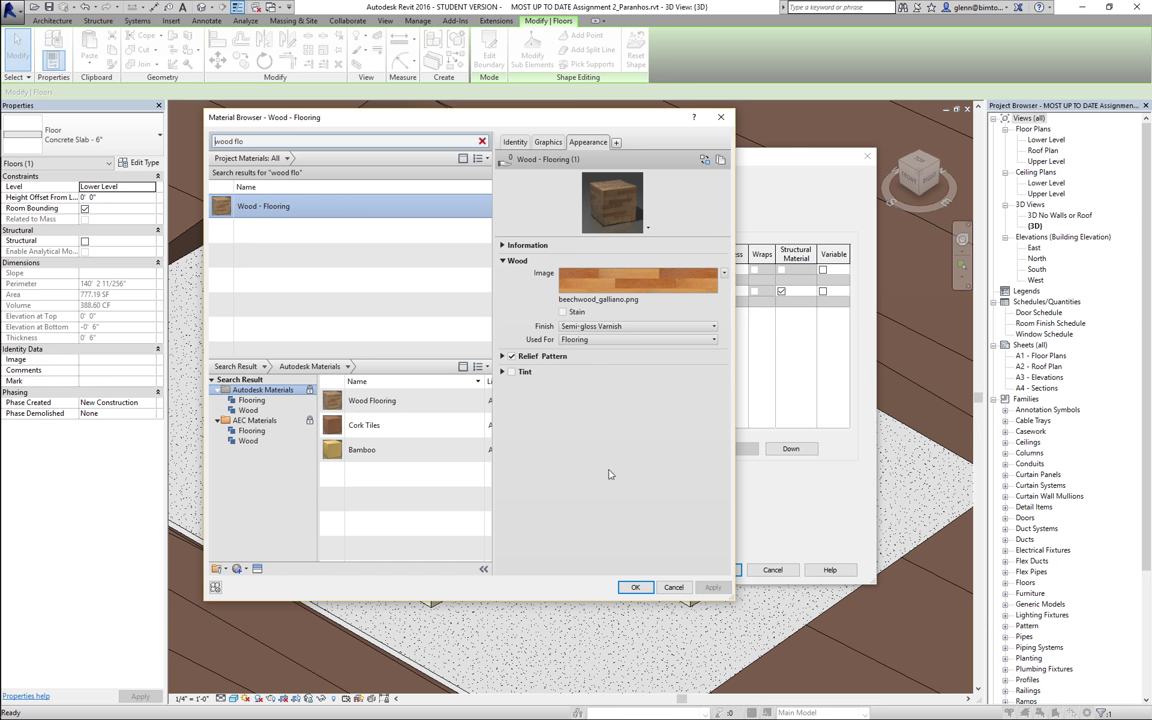
- Apply Wood - Flooring to the uppermost floor layer and set that layer's thickness to 5/8"
click(638, 588)
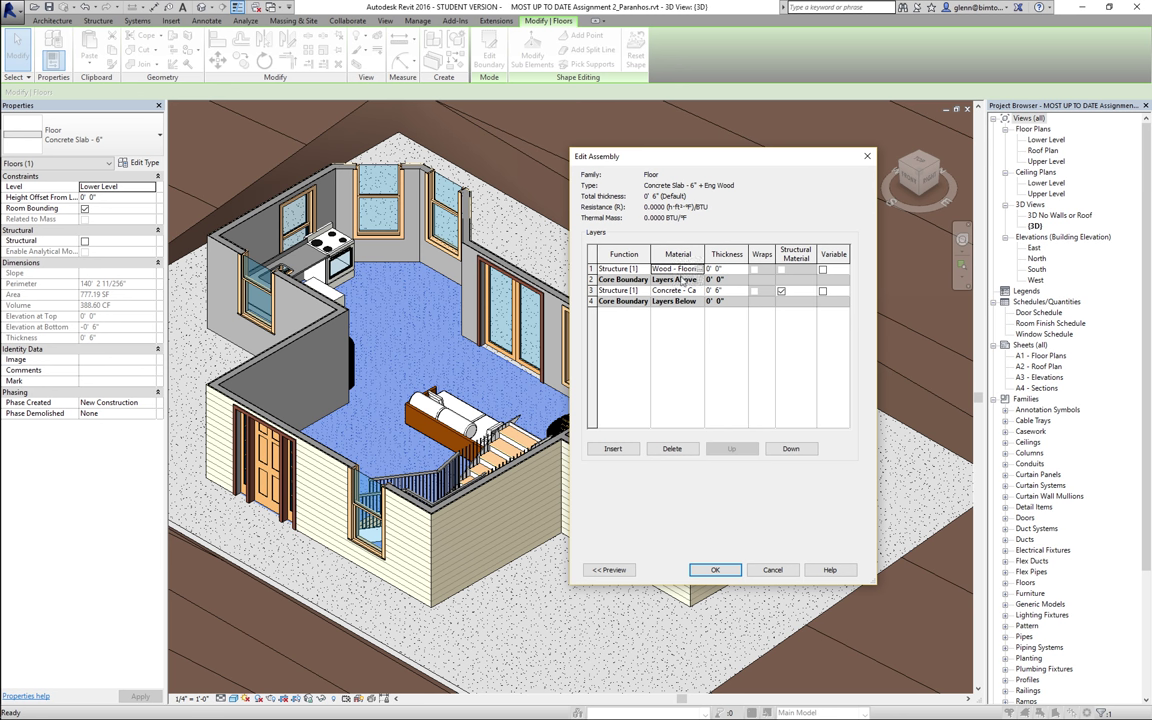
click(729, 570)
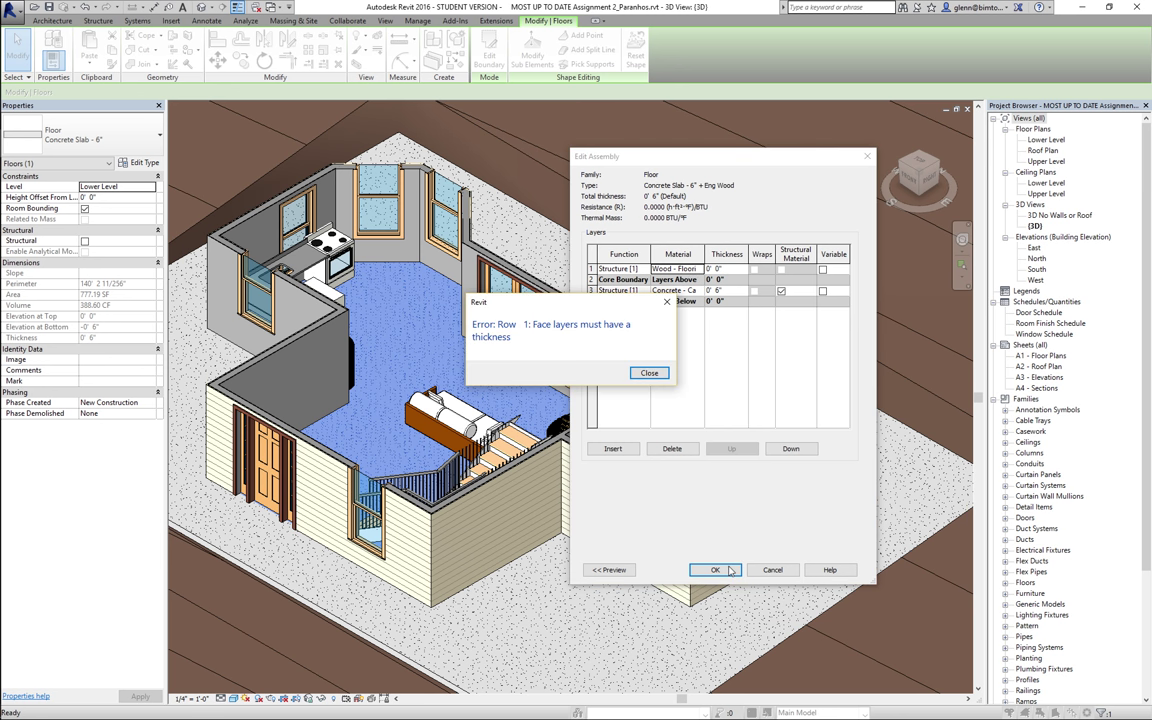
click(650, 373)
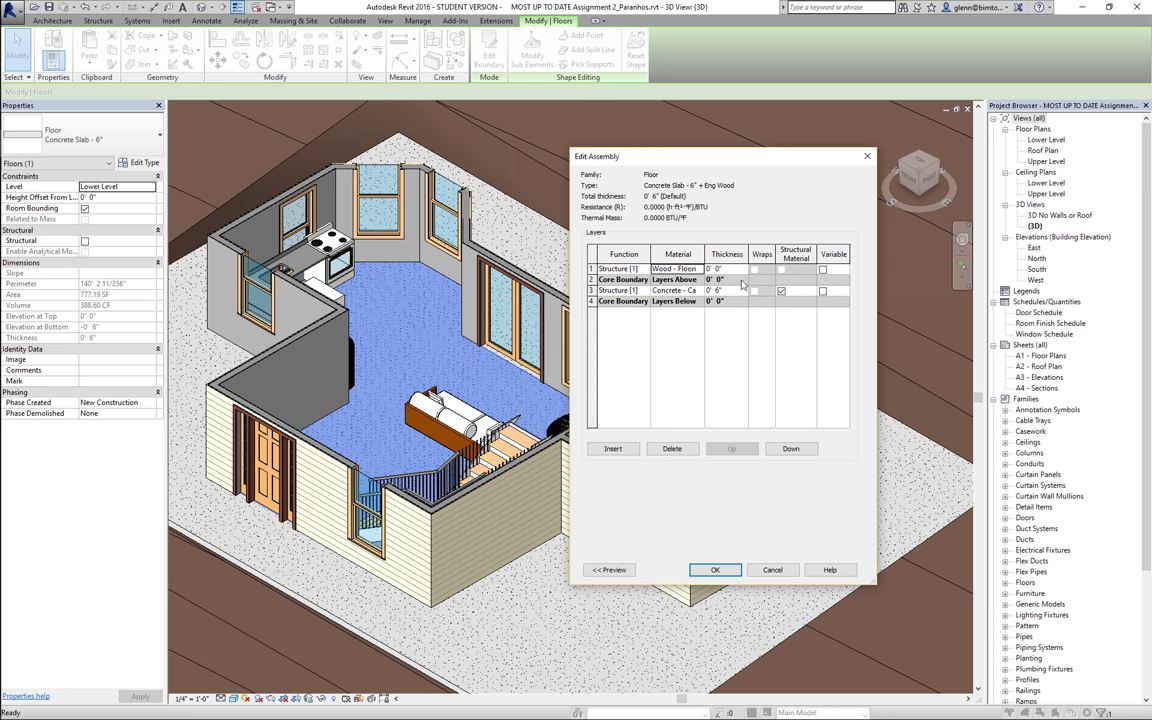
click(737, 270)
text(0 5/8)
key(Tab)
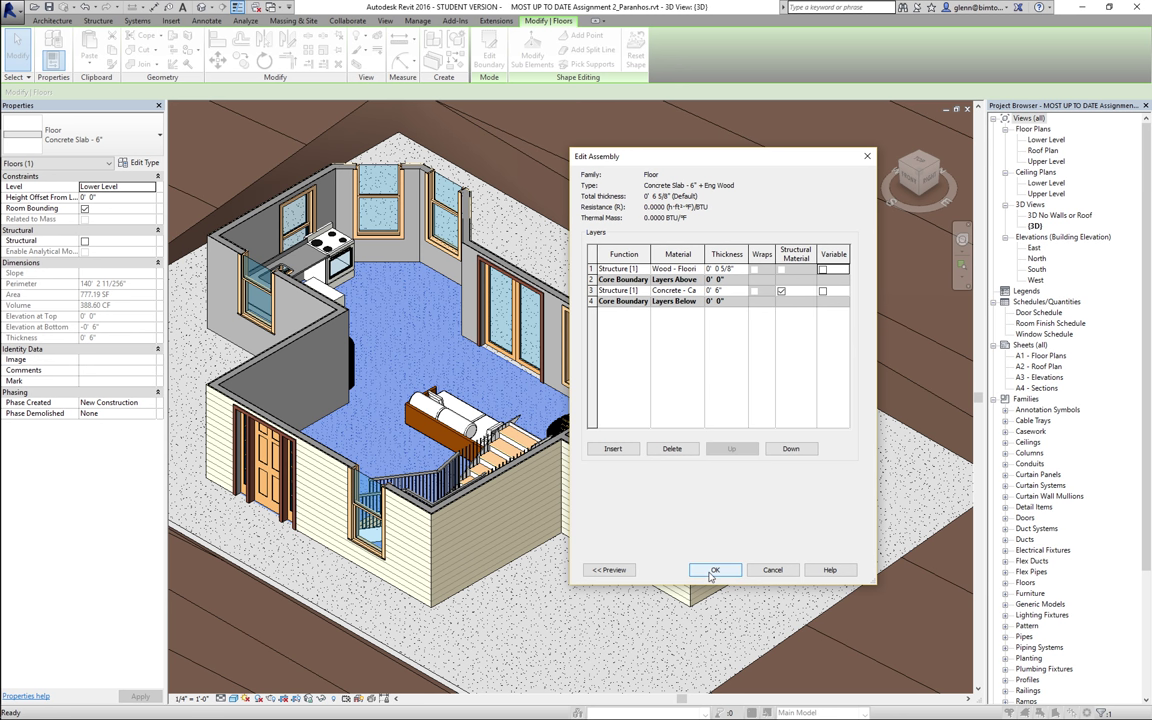
- Set the wood flooring layer's function to Finish 1 [4] and apply the Concrete Slab - 6" + Eng Wood type to the lower-level floor
click(645, 269)
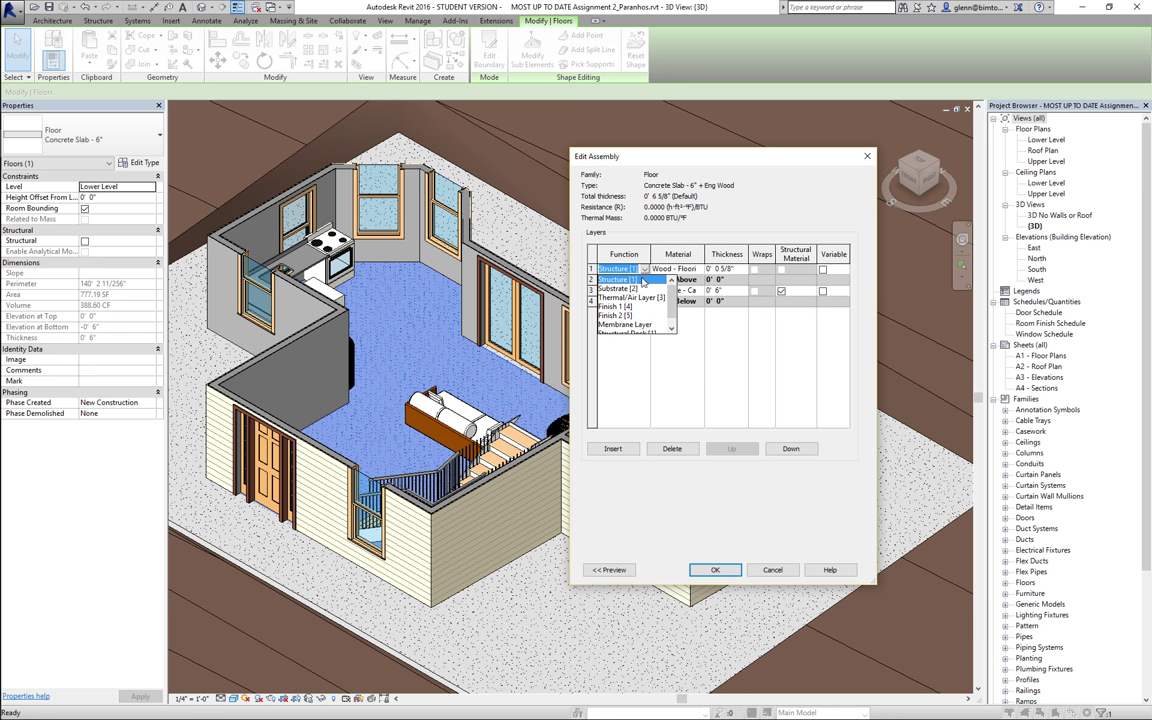
click(631, 306)
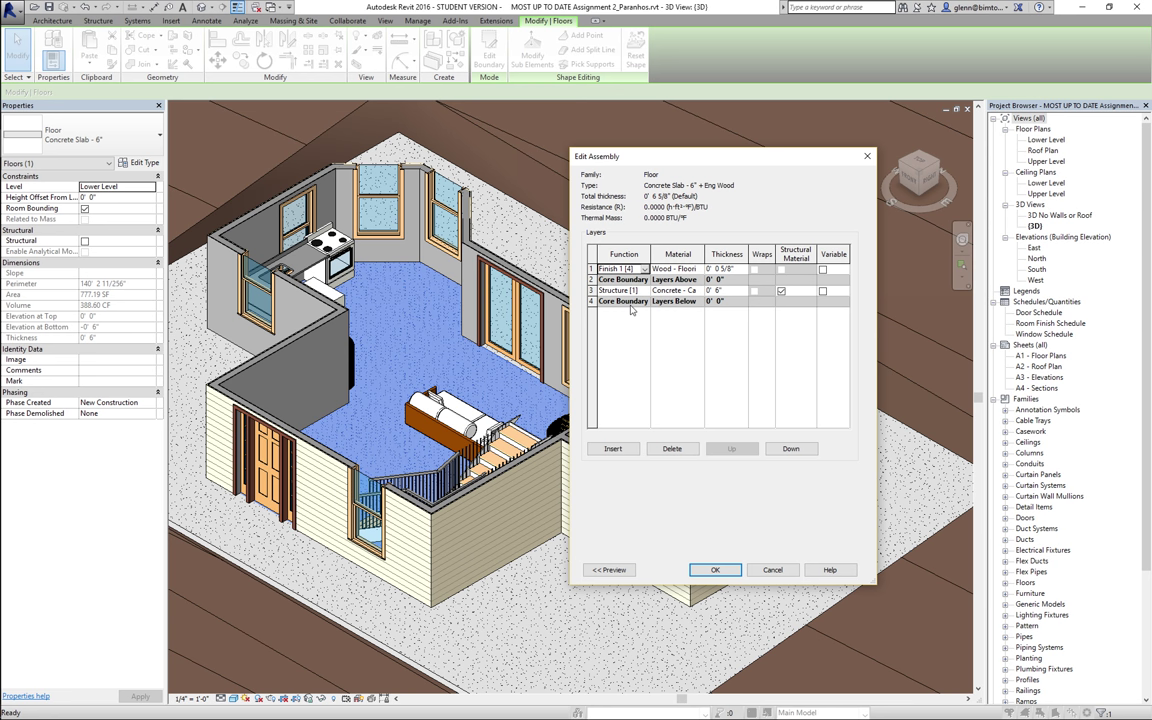
click(731, 570)
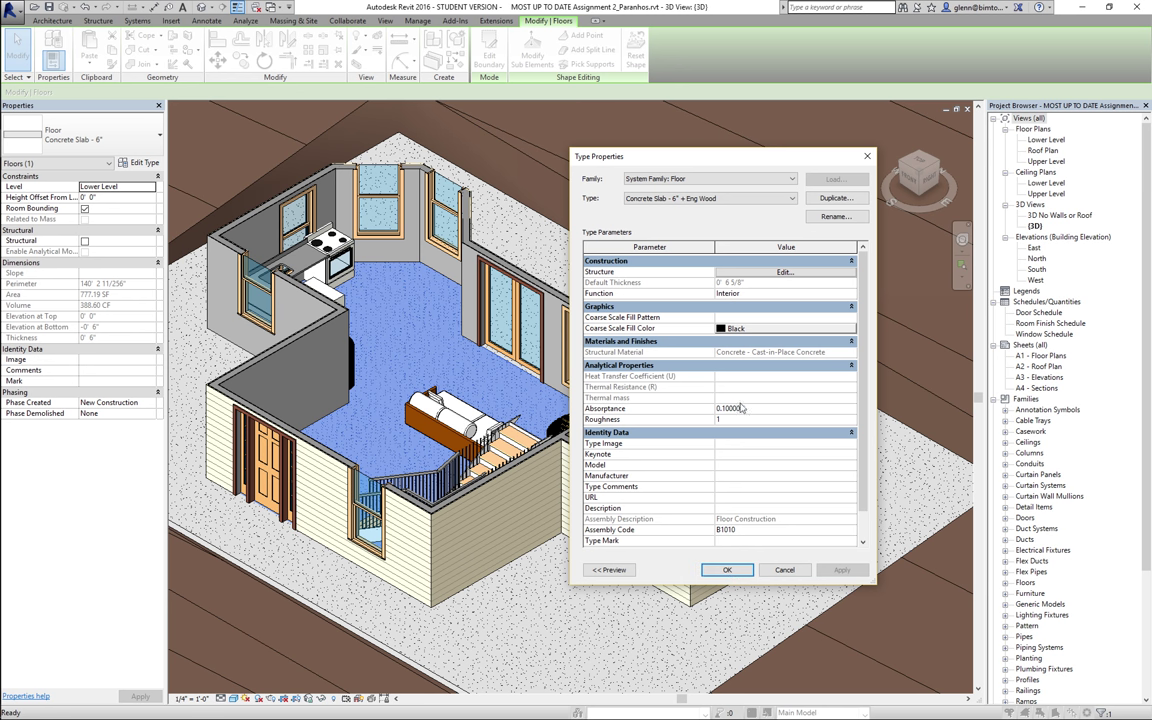
click(727, 571)
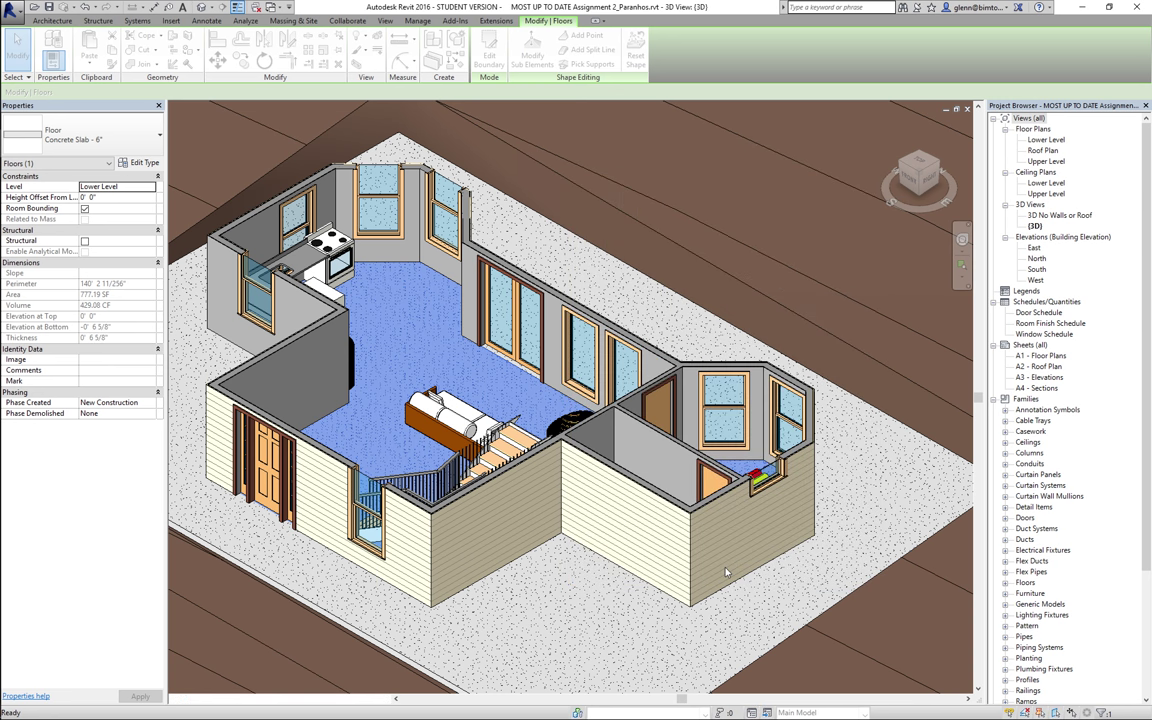
click(627, 617)
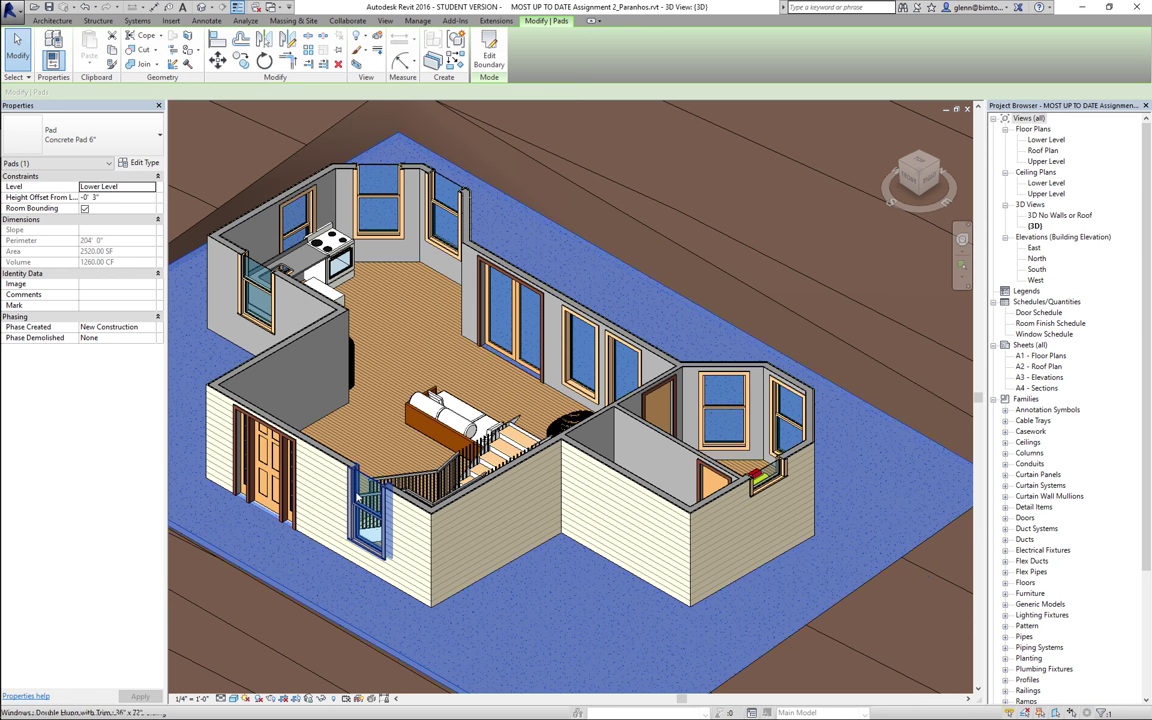
- Switch the 3D view's visual style to Realistic to show the material textures around the entry door and wood floor
click(396, 430)
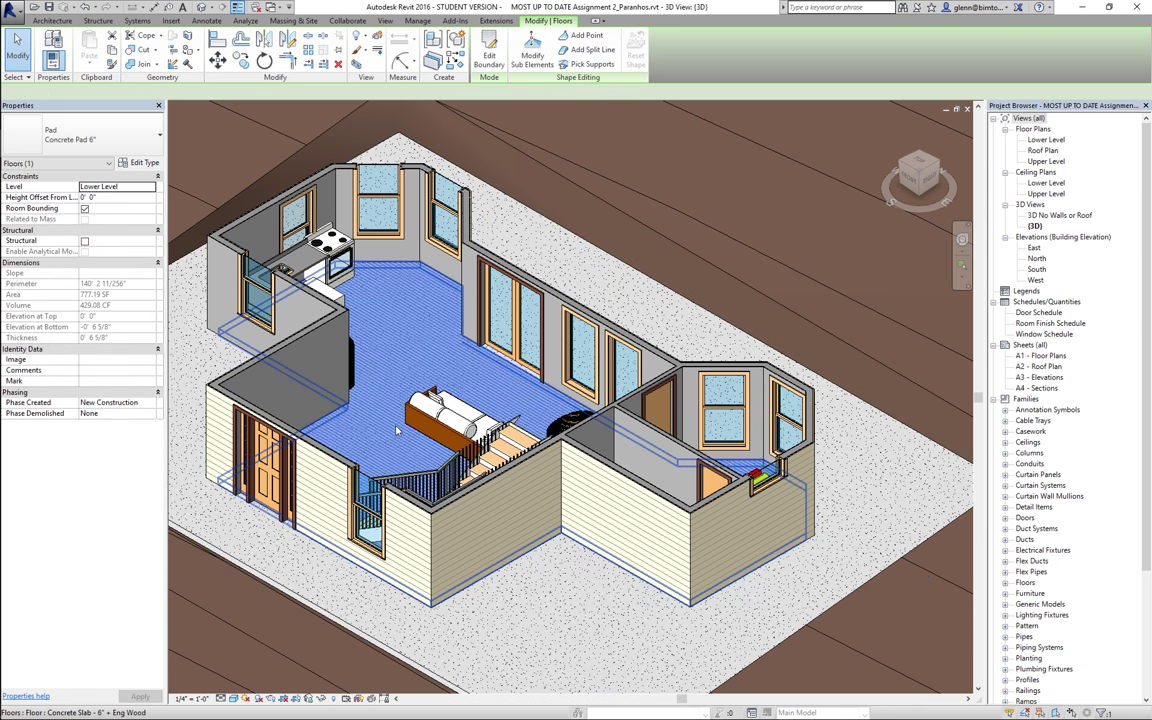
click(457, 527)
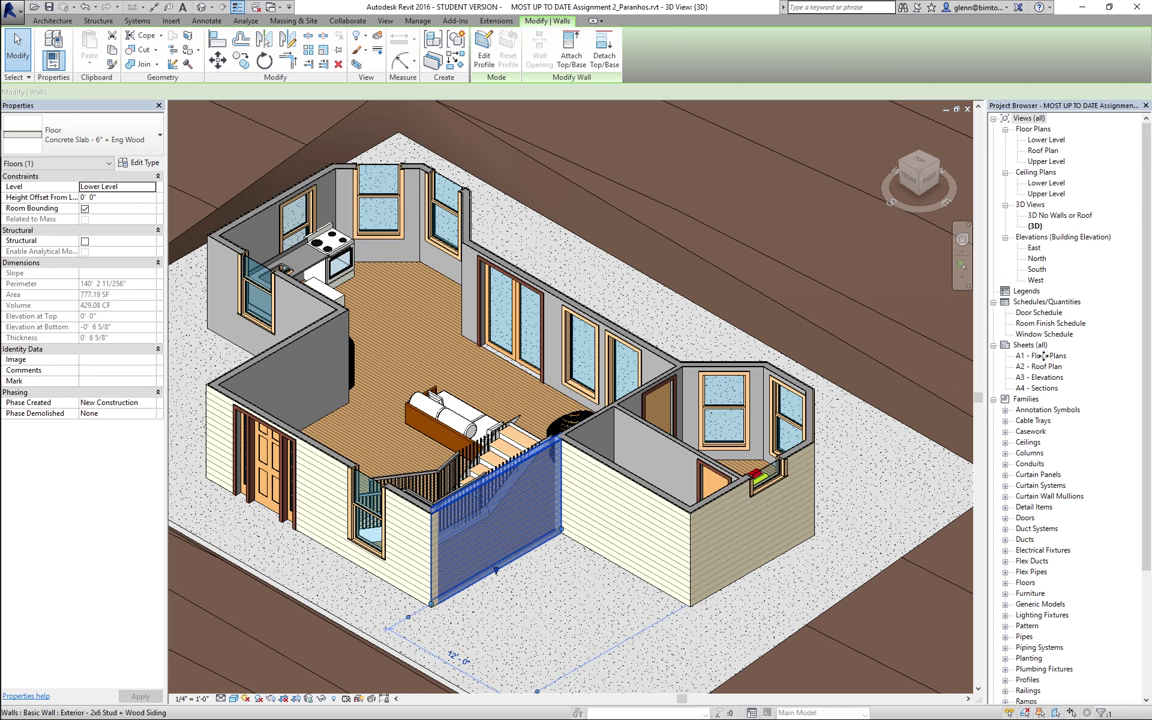
click(963, 268)
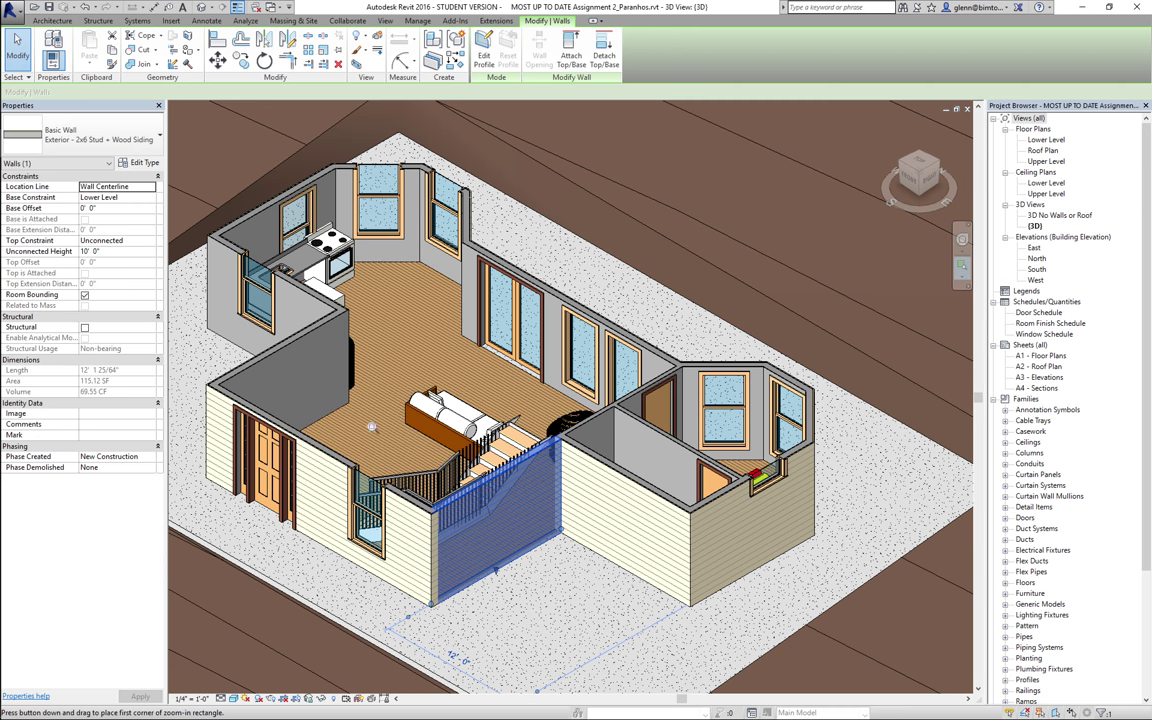
drag(195, 392, 357, 490)
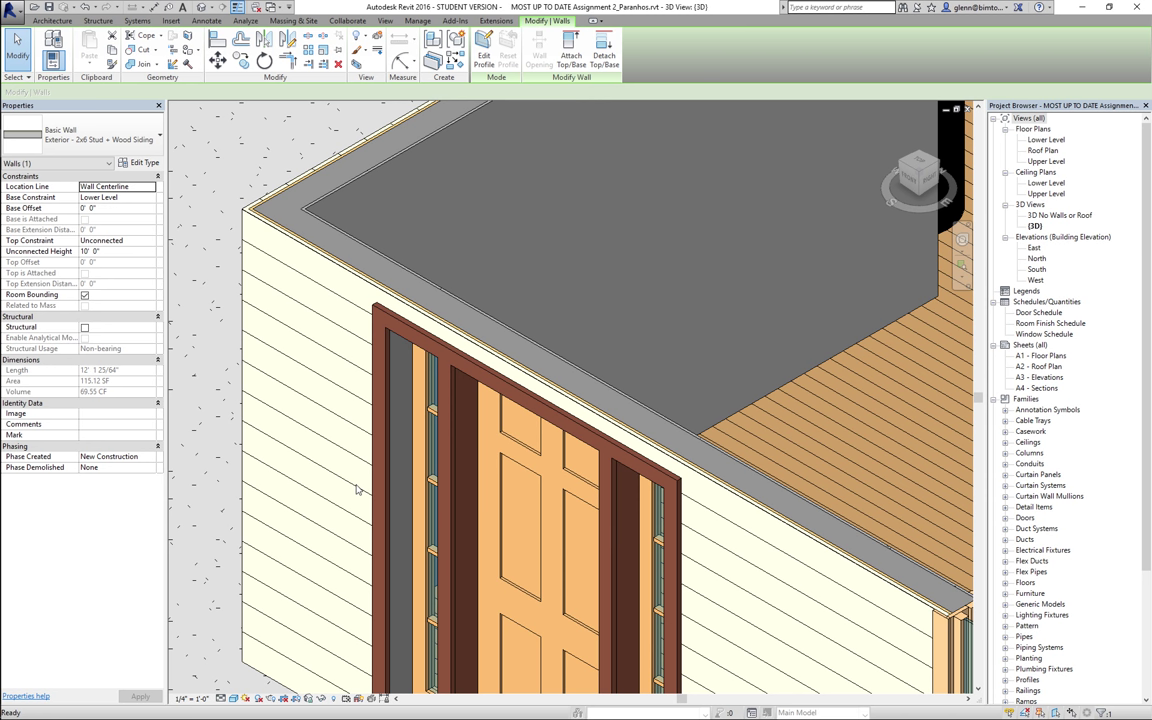
click(233, 699)
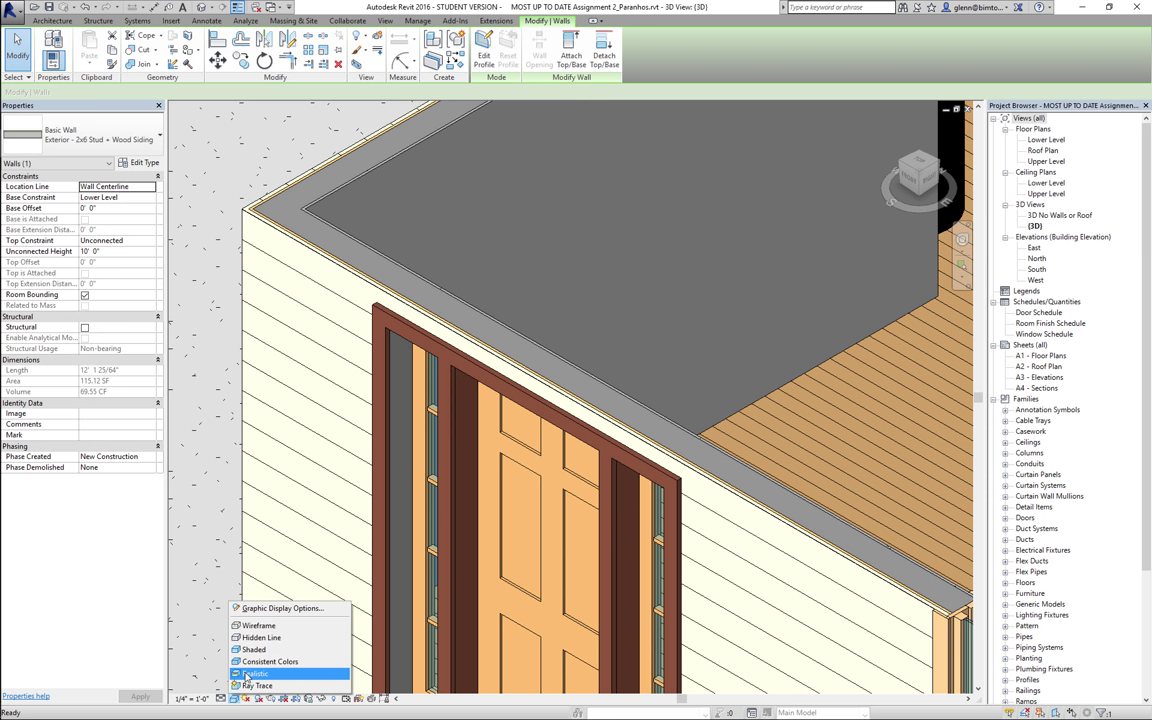
click(247, 675)
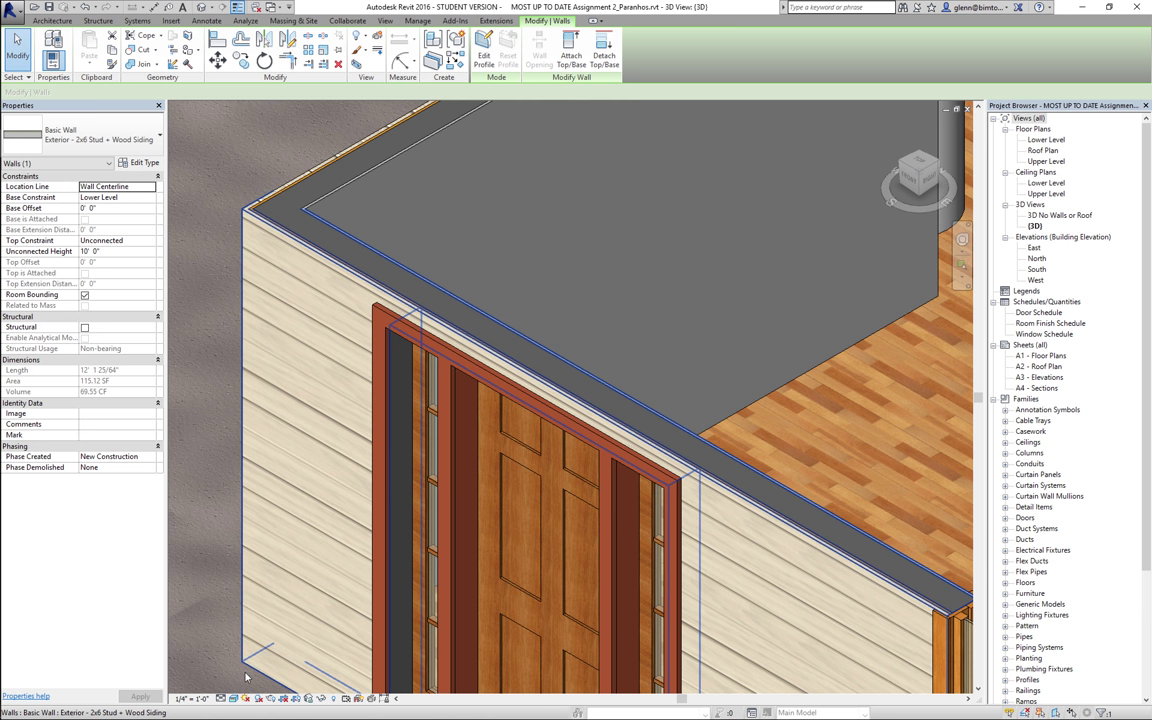
scroll(245, 678, down, 4)
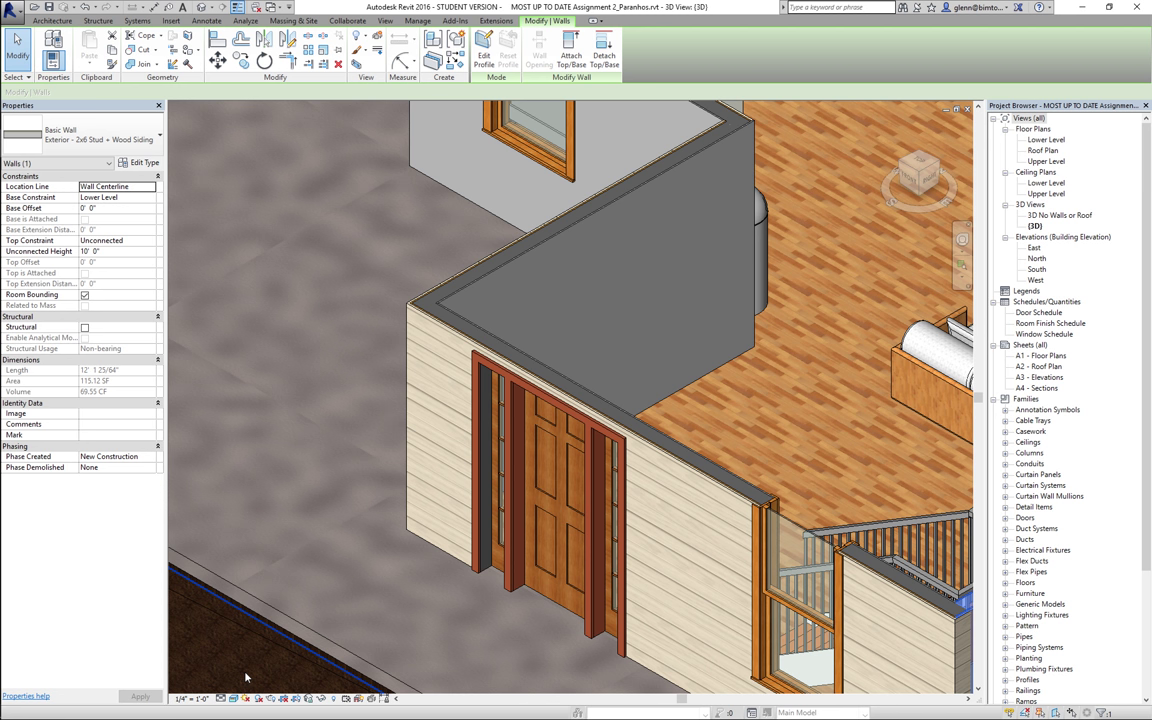
click(530, 261)
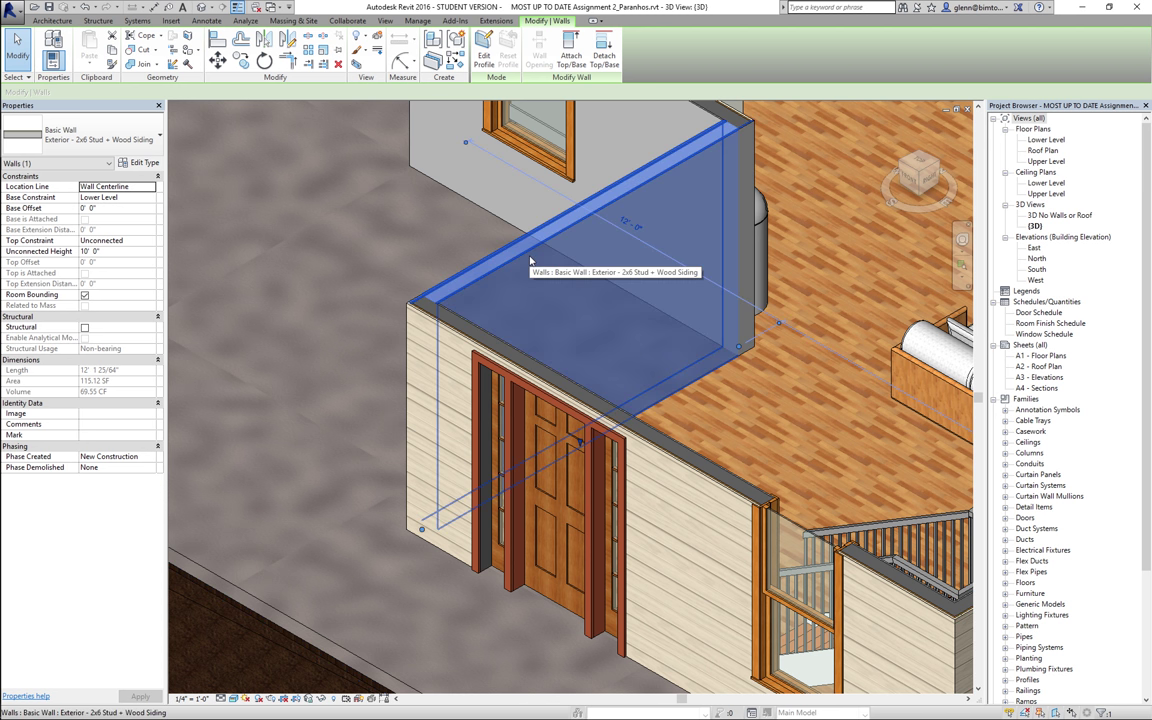
click(371, 258)
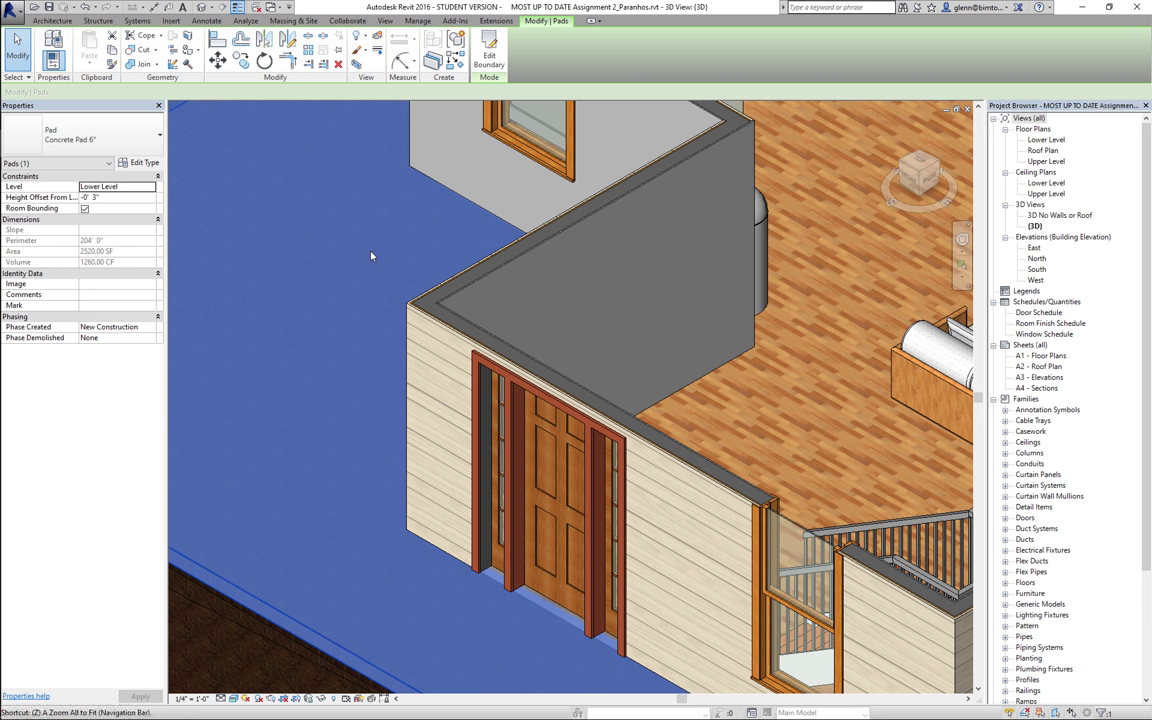
scroll(370, 256, down, 2)
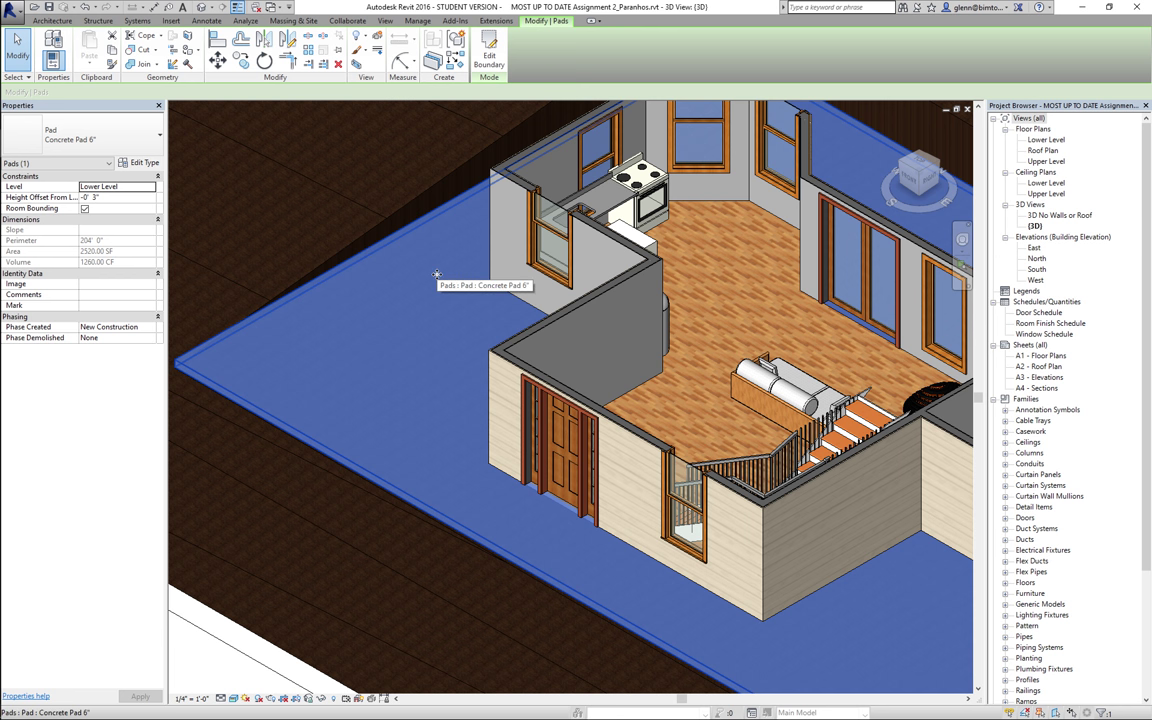
click(18, 50)
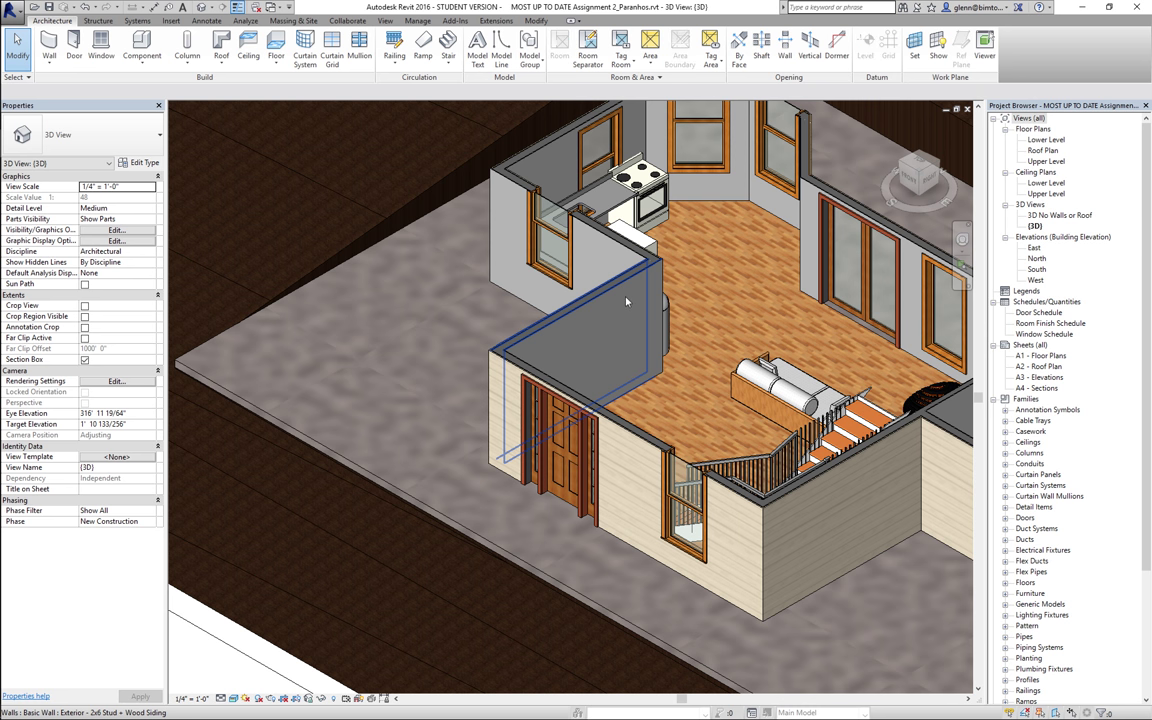
click(626, 301)
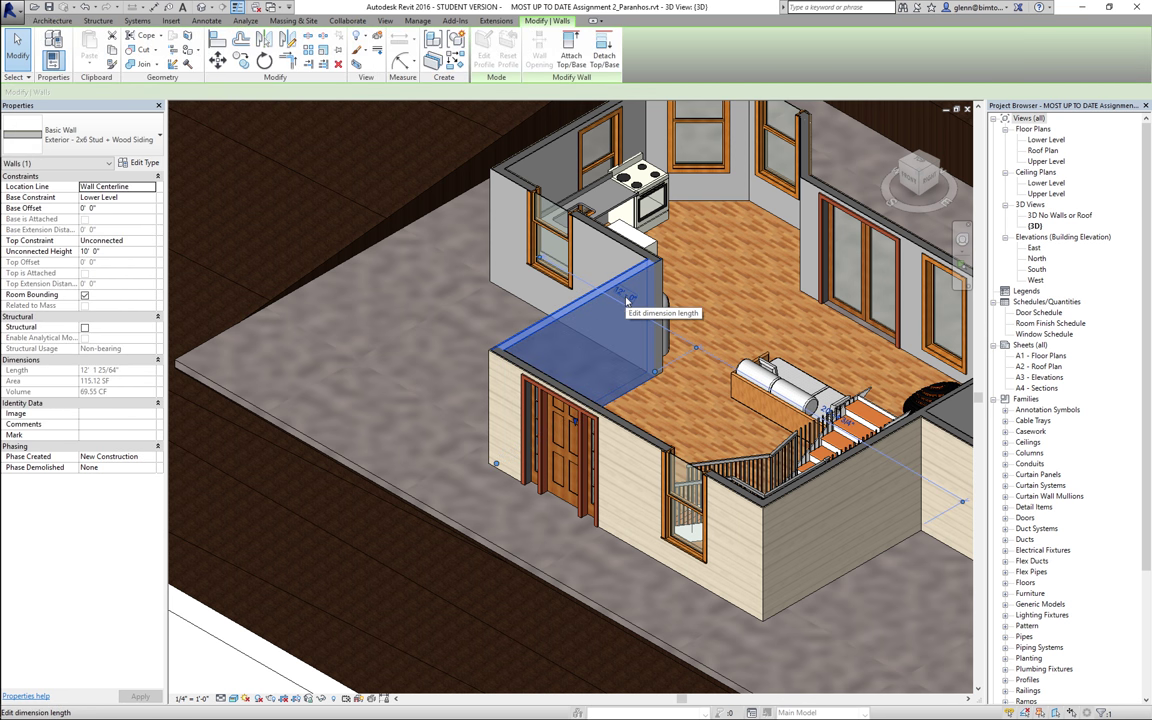
click(401, 269)
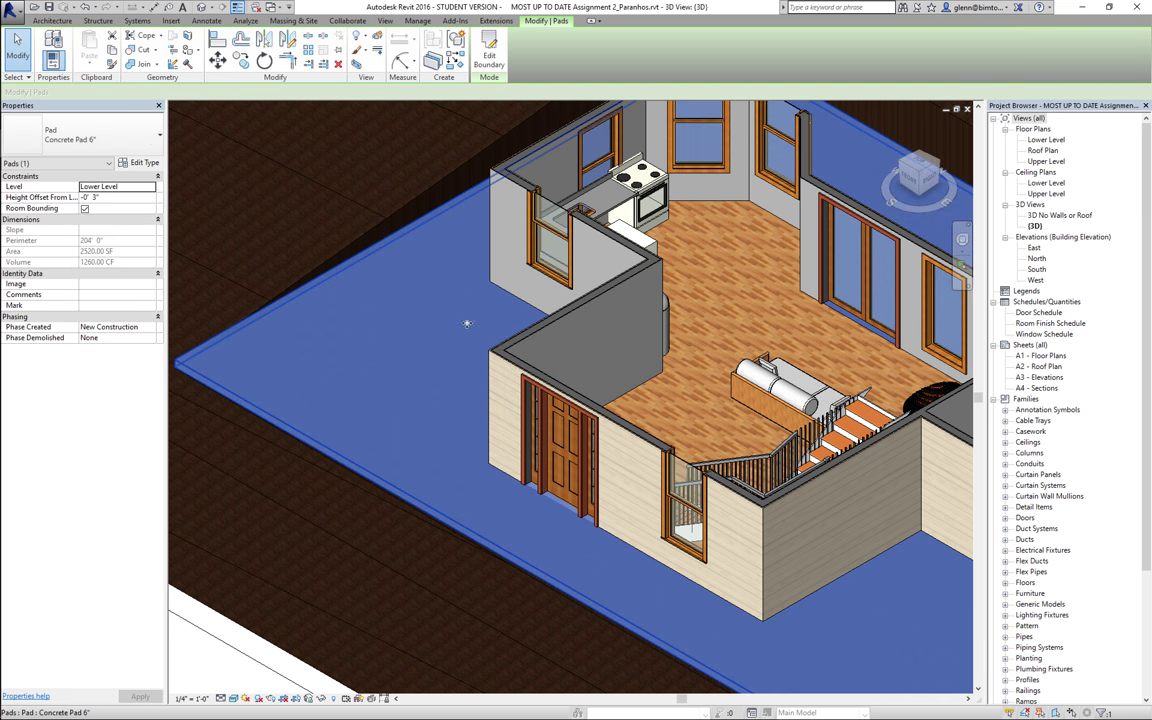
- Open the appearance settings of the Gypsum Wall Board finish layer in the exterior 2x6 stud wall beside the entry door
click(965, 270)
drag(505, 265, 665, 408)
click(577, 292)
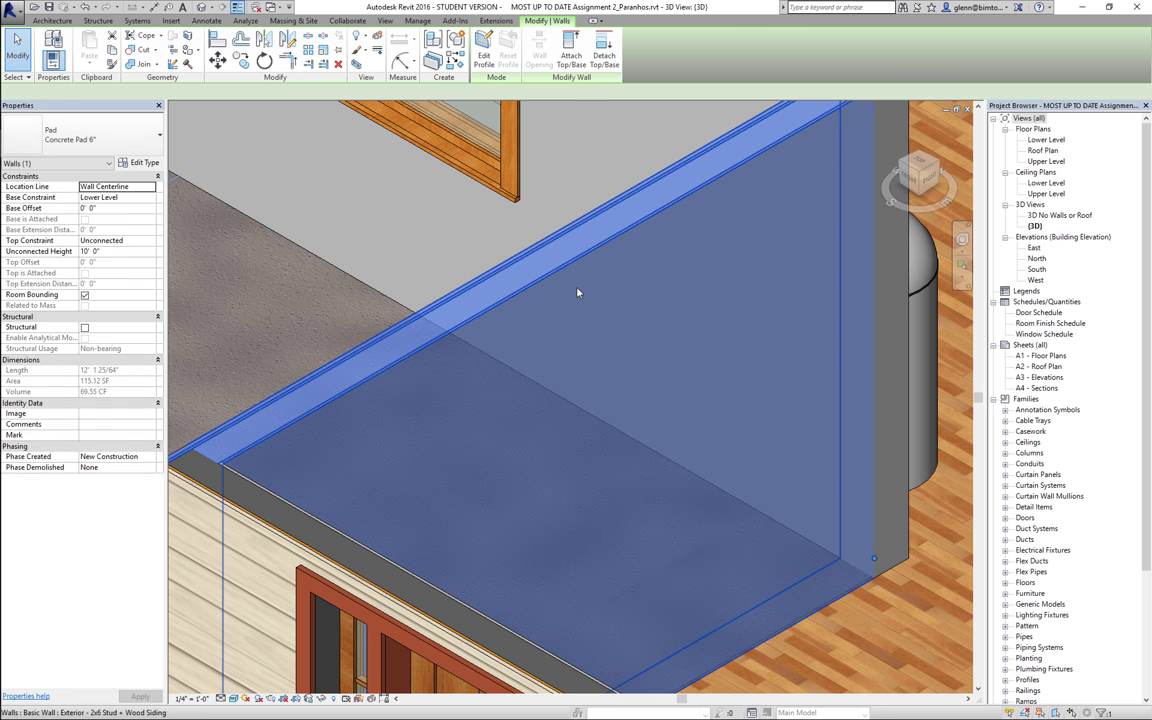
click(148, 165)
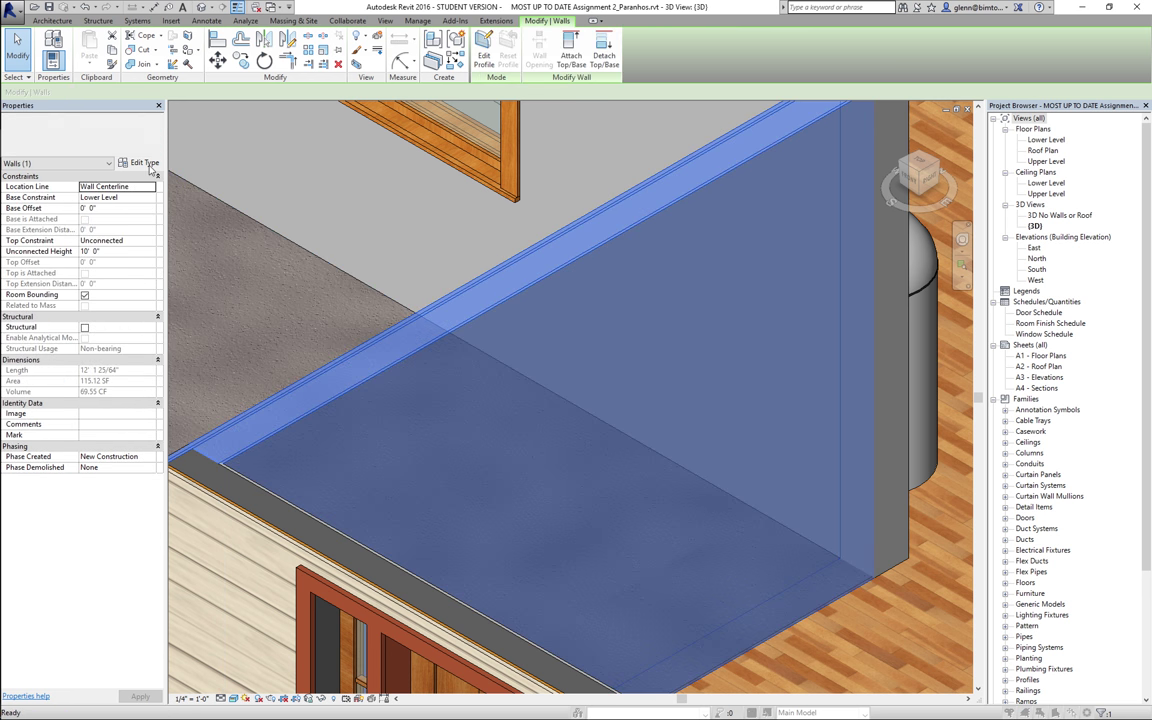
click(780, 275)
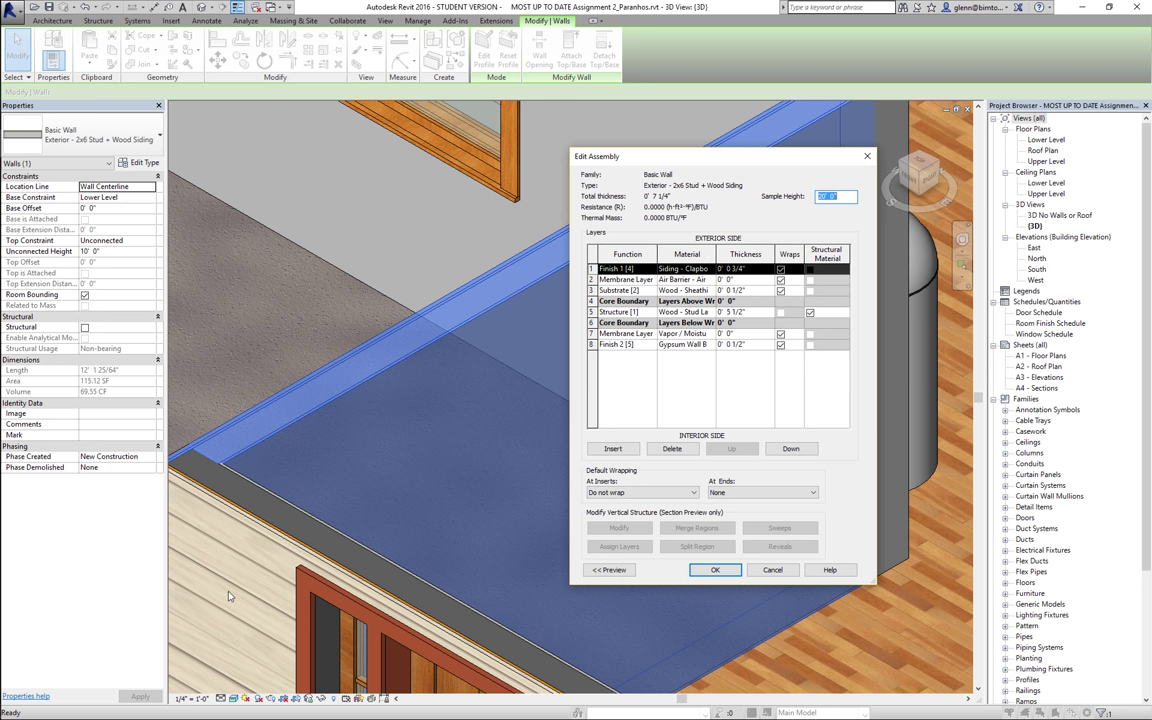
click(710, 345)
click(710, 345)
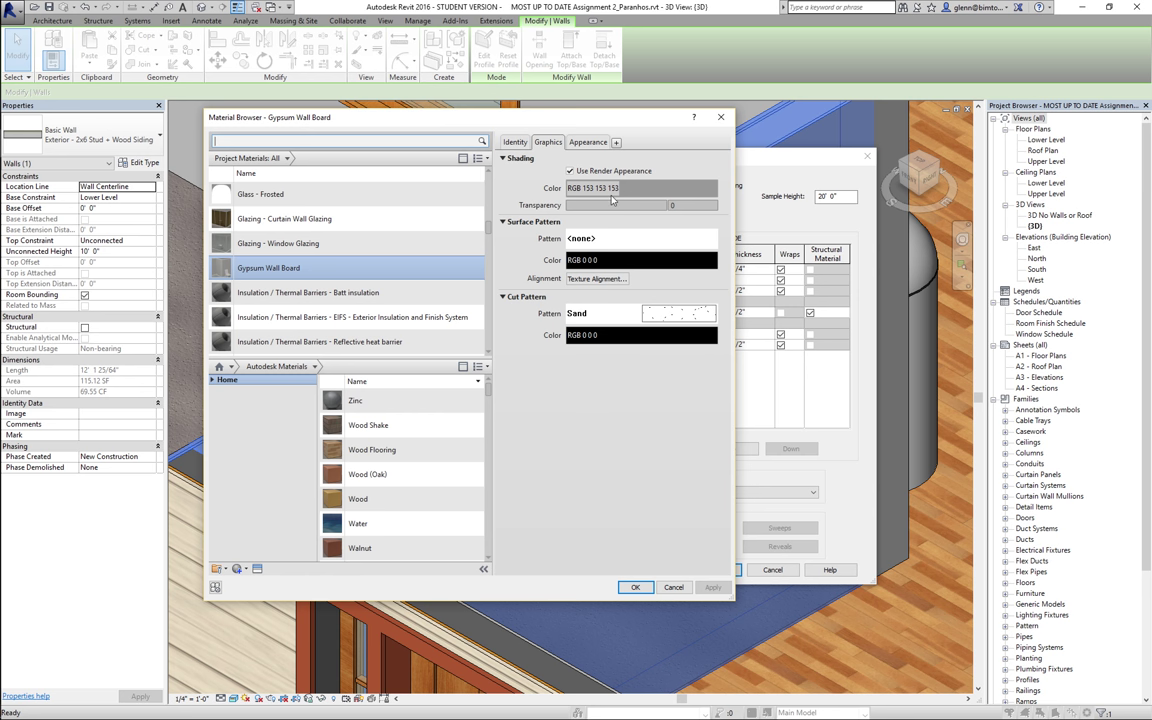
click(597, 143)
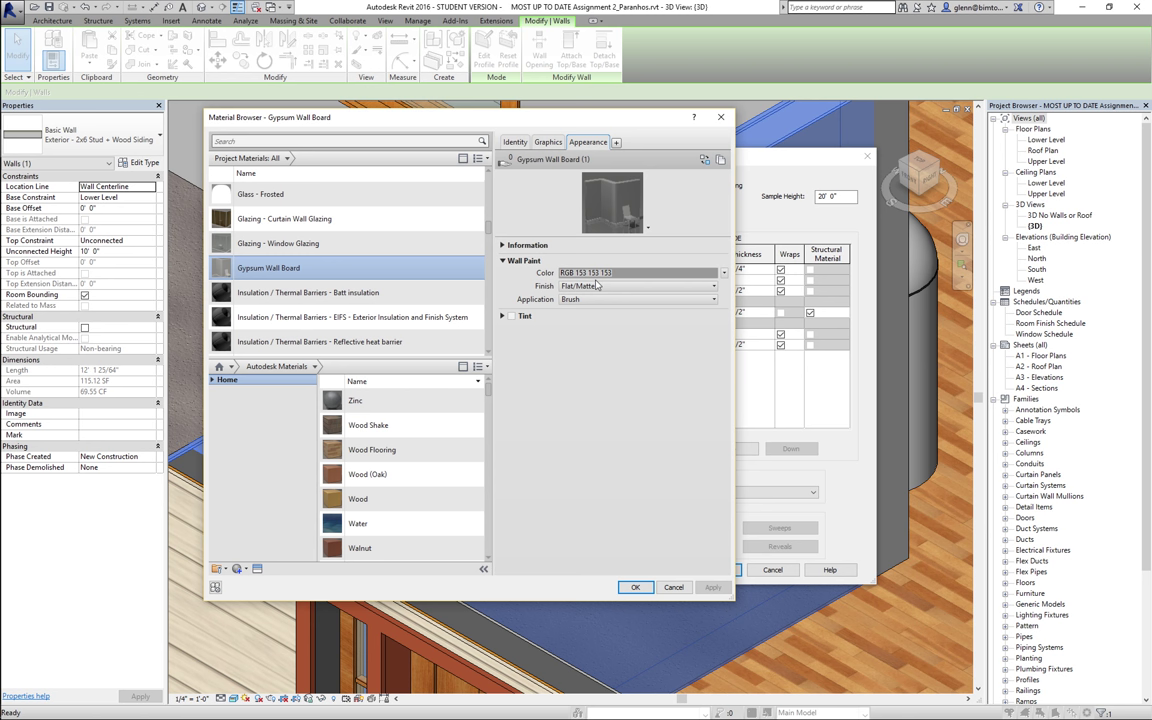
- Set the Gypsum Wall Board's wall paint to colour RGB 251 237 196 with Roller application
click(724, 274)
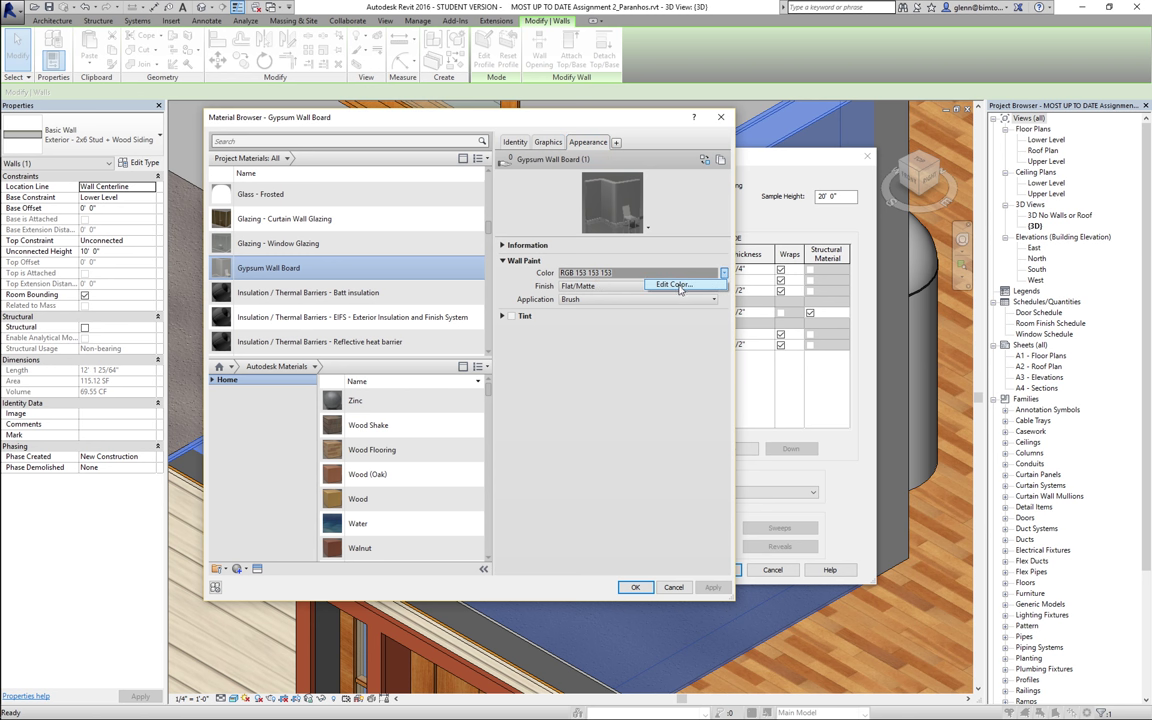
click(676, 285)
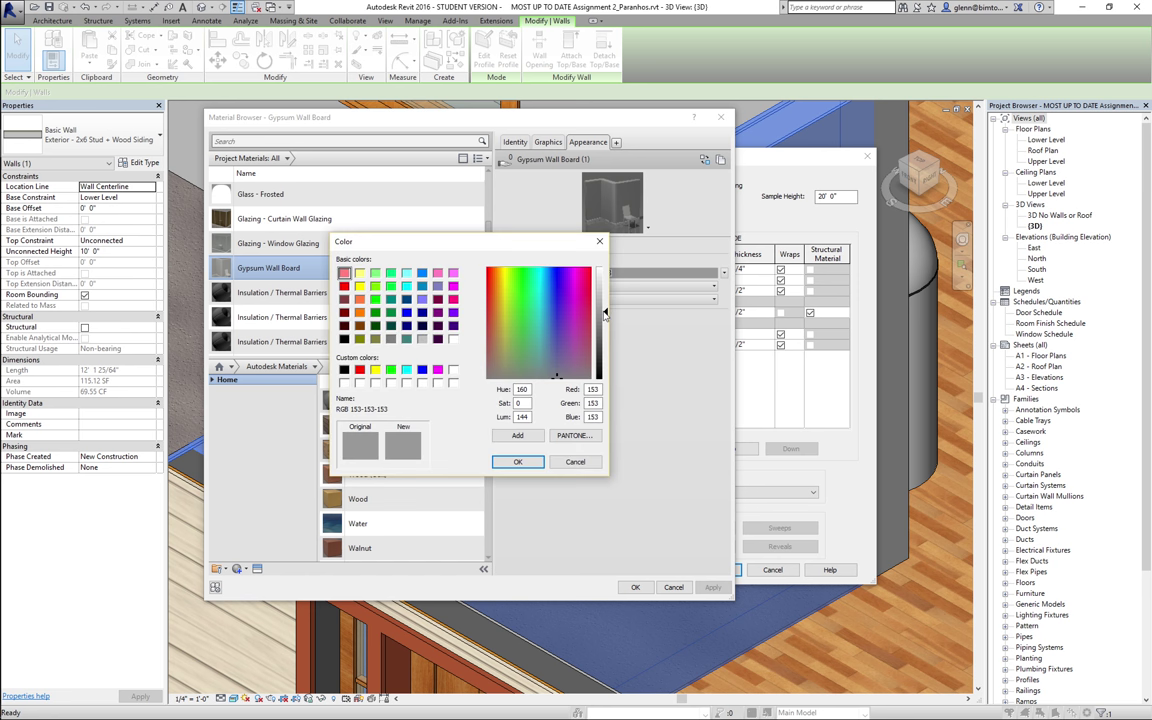
drag(604, 314, 607, 281)
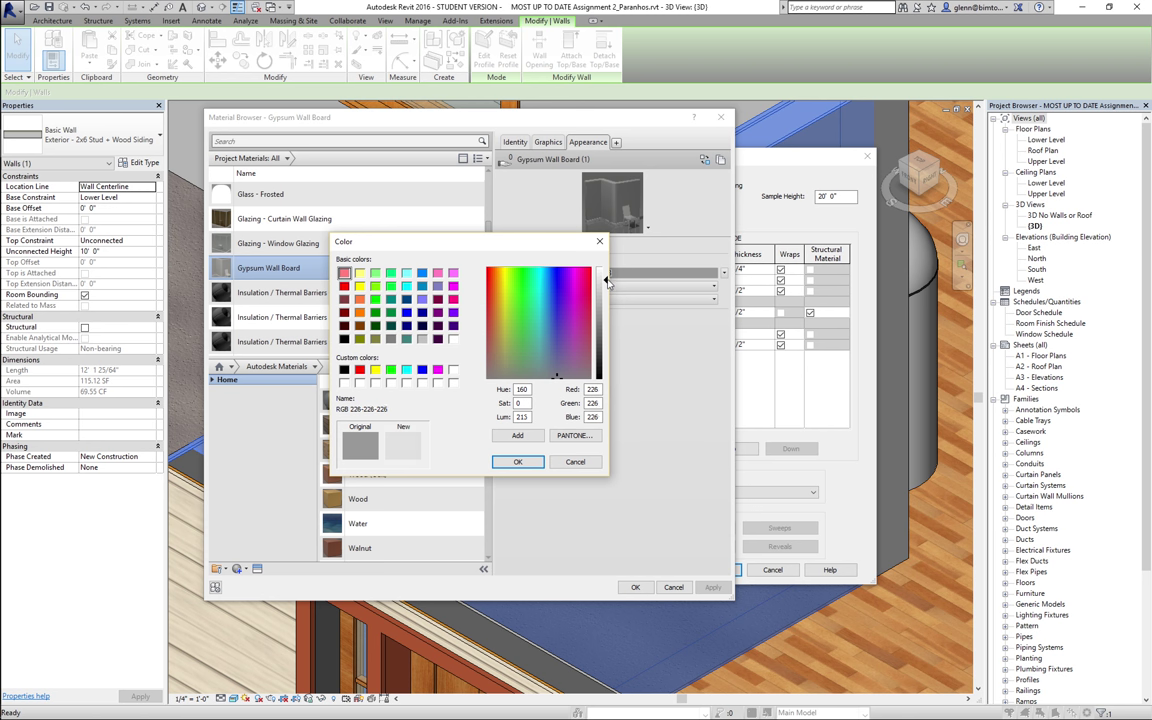
click(499, 282)
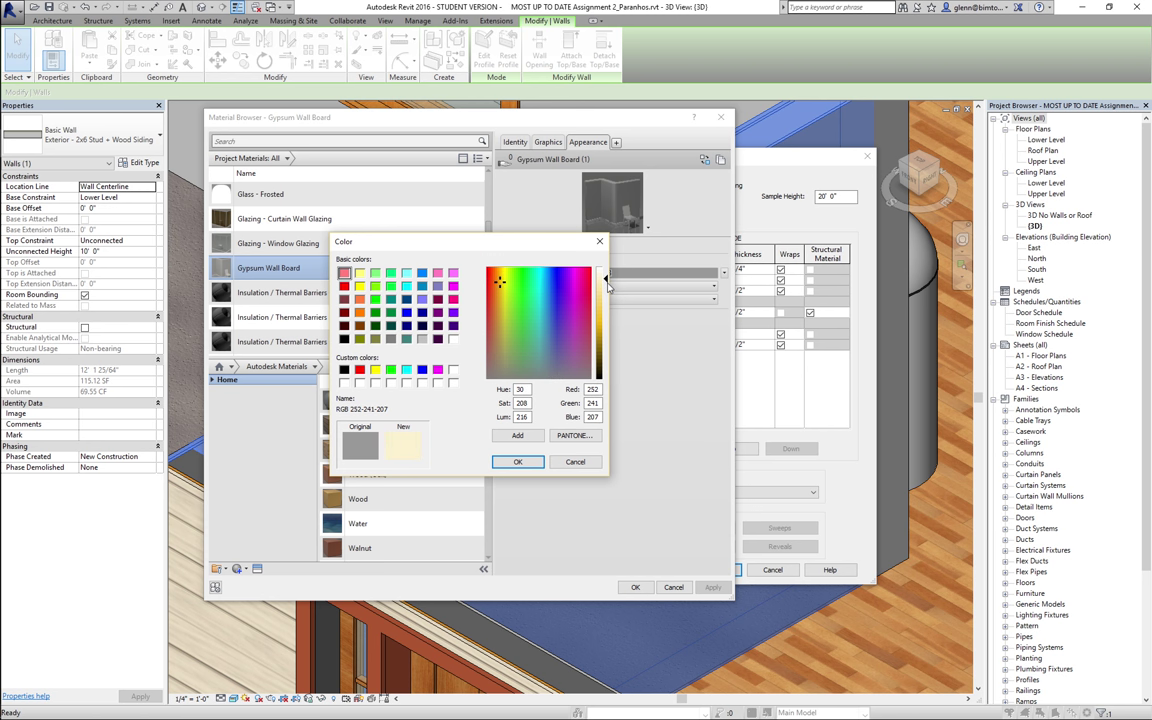
drag(607, 287, 604, 282)
click(519, 463)
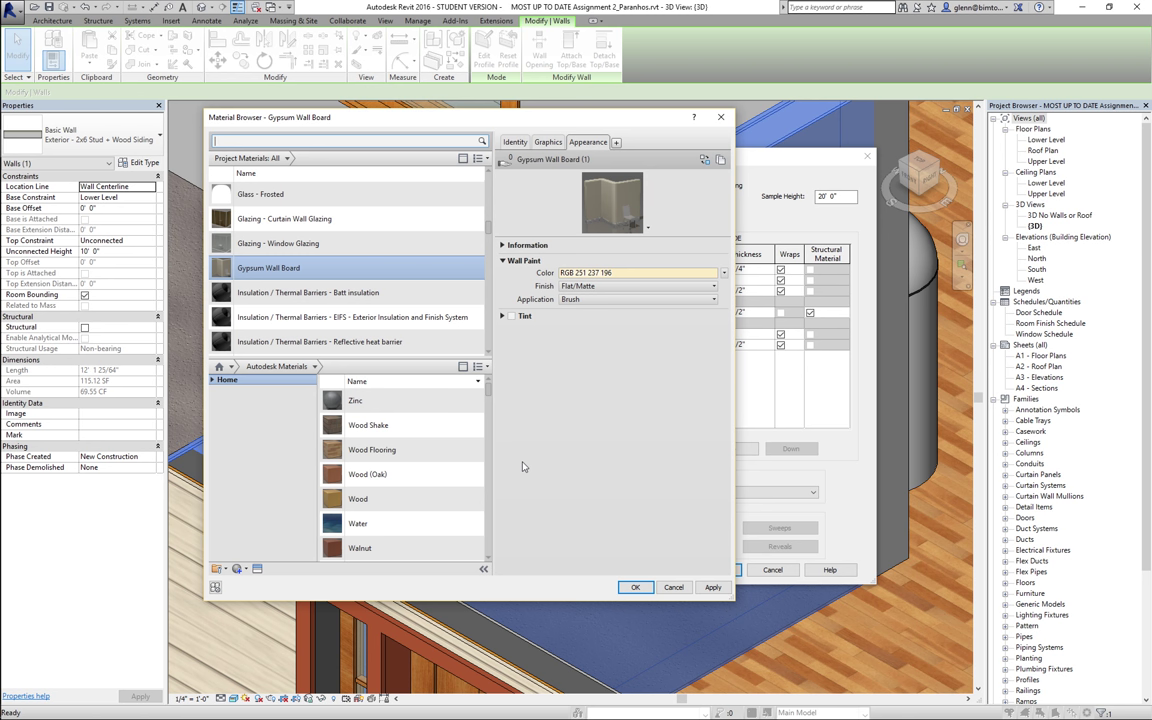
click(689, 305)
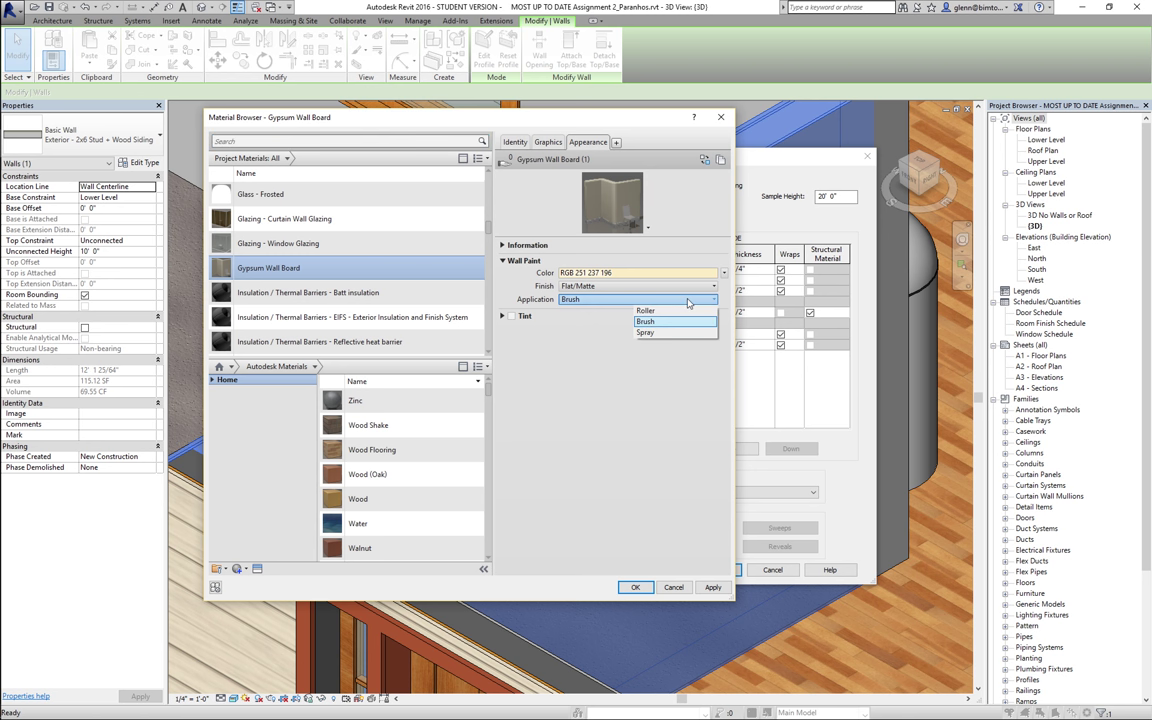
click(676, 320)
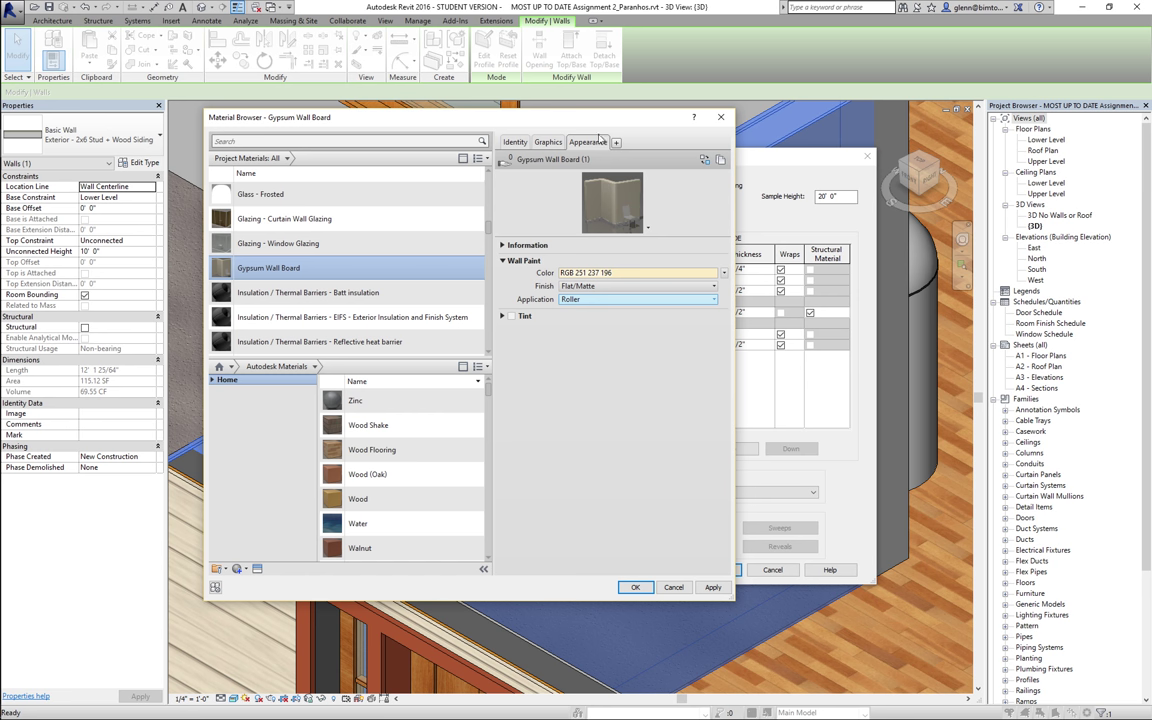
- Compare the Gypsum Wall Board's graphics shading with its appearance colour and accept the material and wall type changes
click(549, 143)
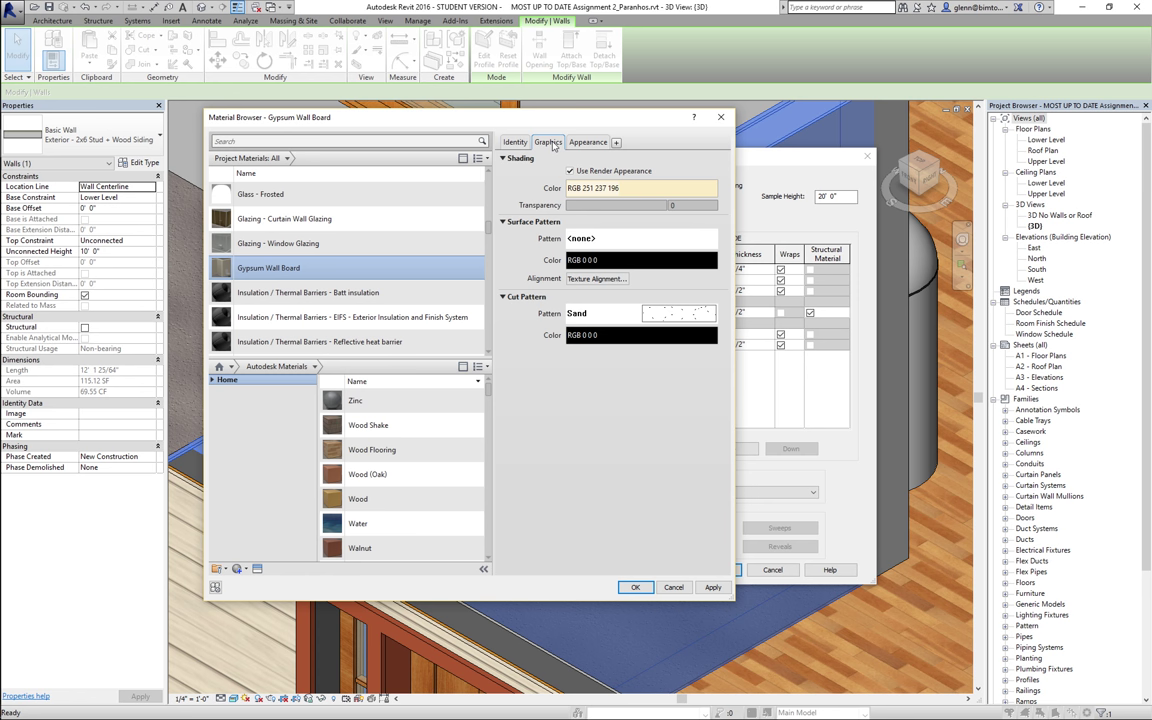
click(587, 142)
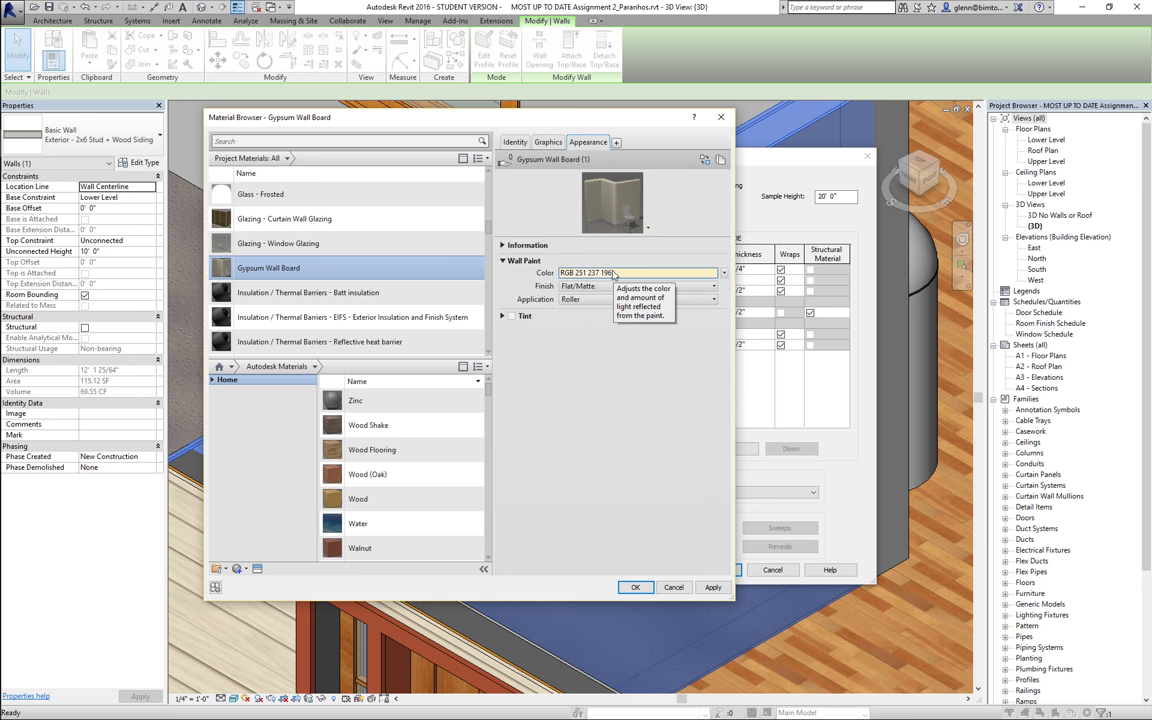
click(552, 143)
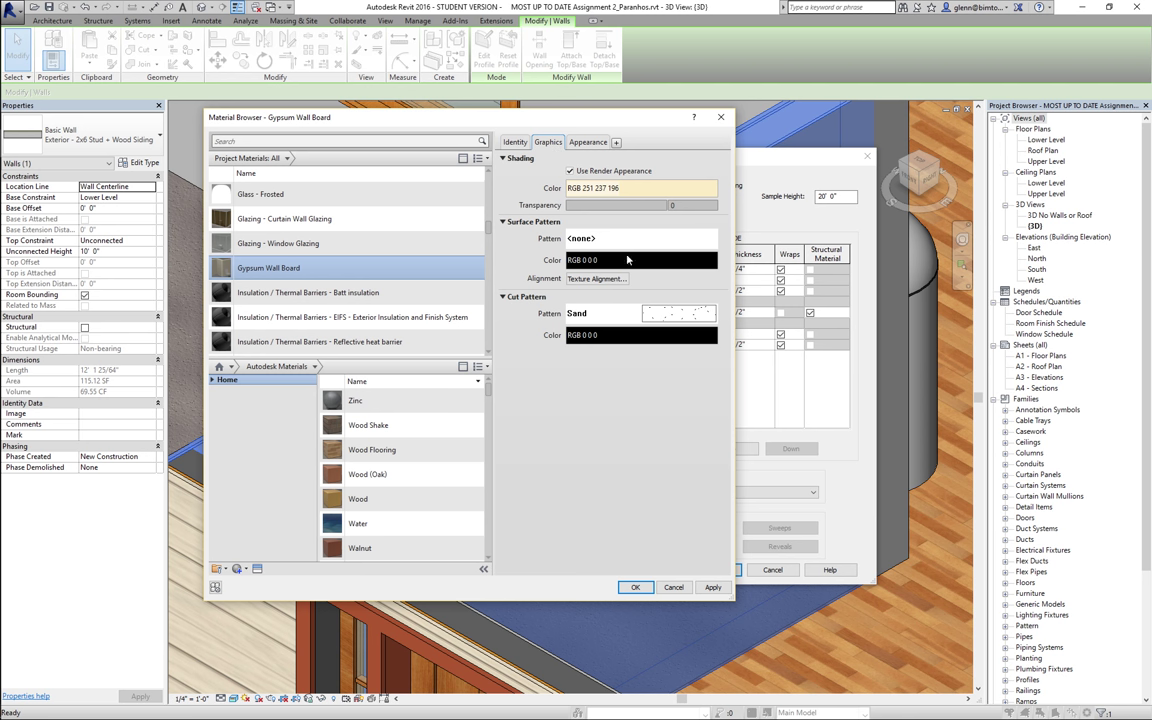
click(626, 588)
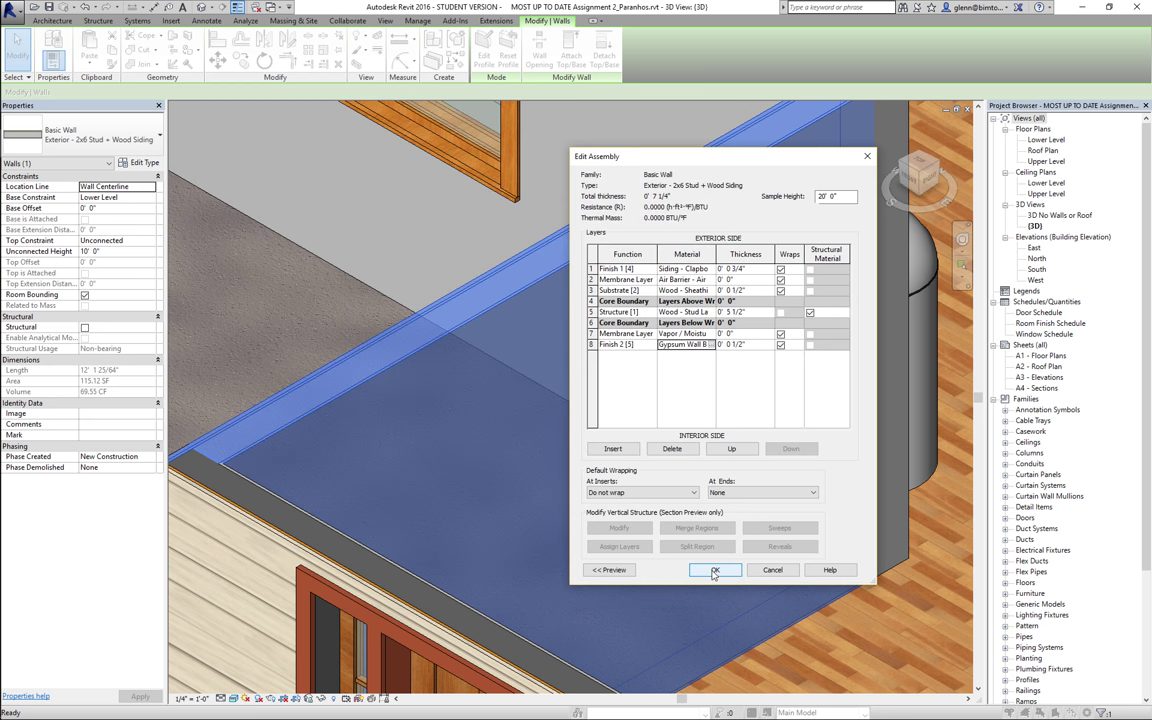
click(714, 570)
click(726, 570)
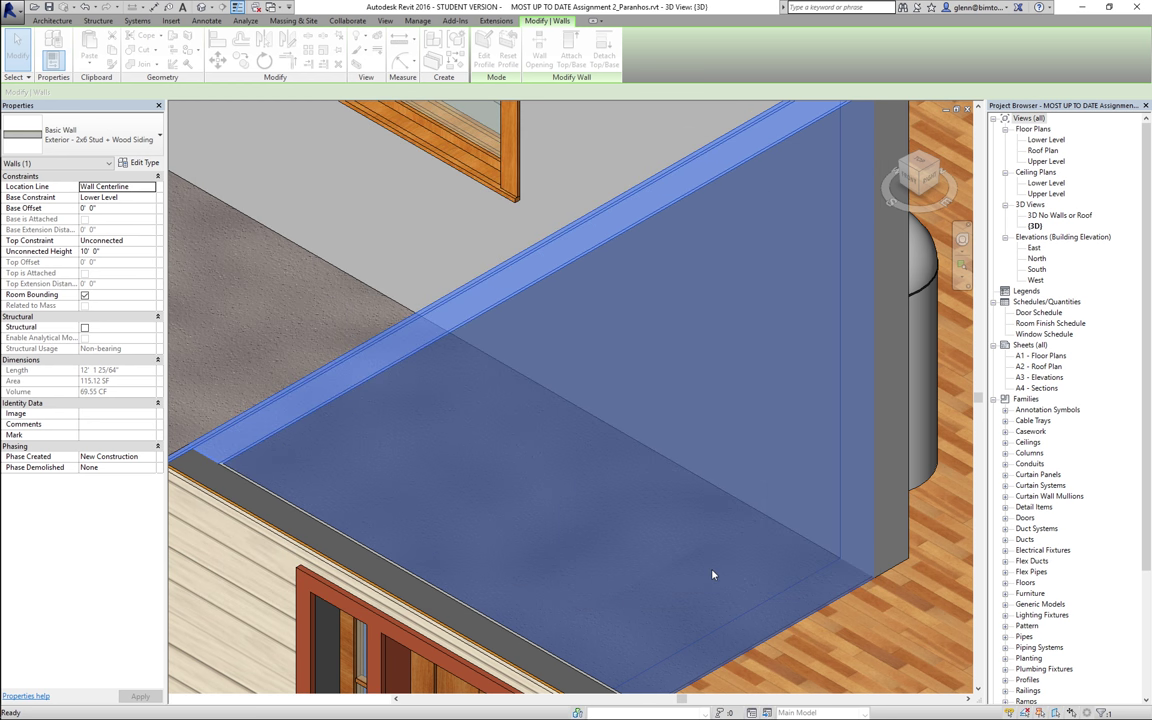
- Examine the L-shaped stair and its railings from behind the house in the 3D view
click(287, 294)
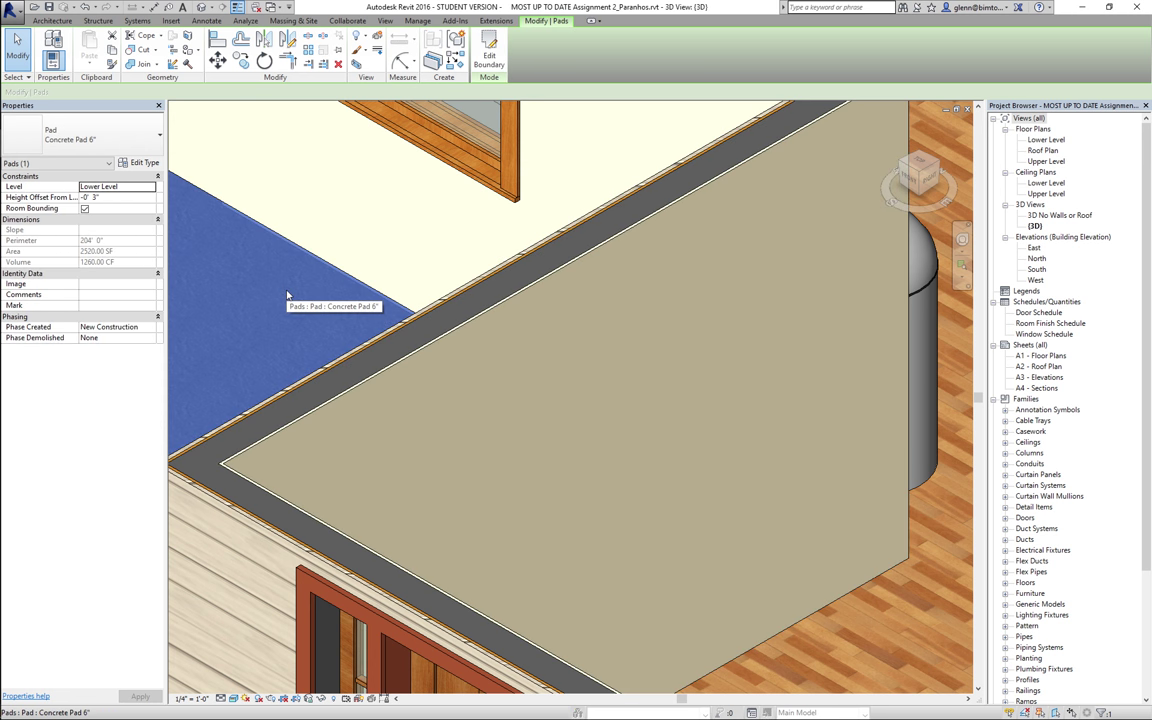
scroll(287, 294, down, 3)
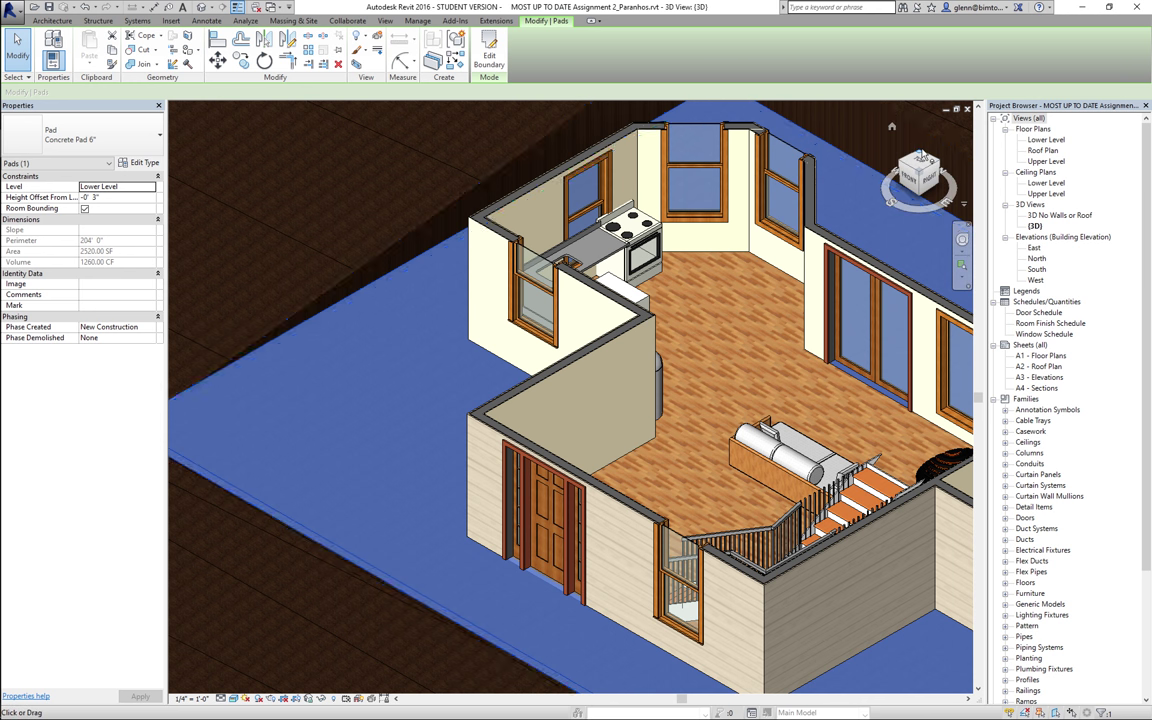
drag(940, 161, 922, 157)
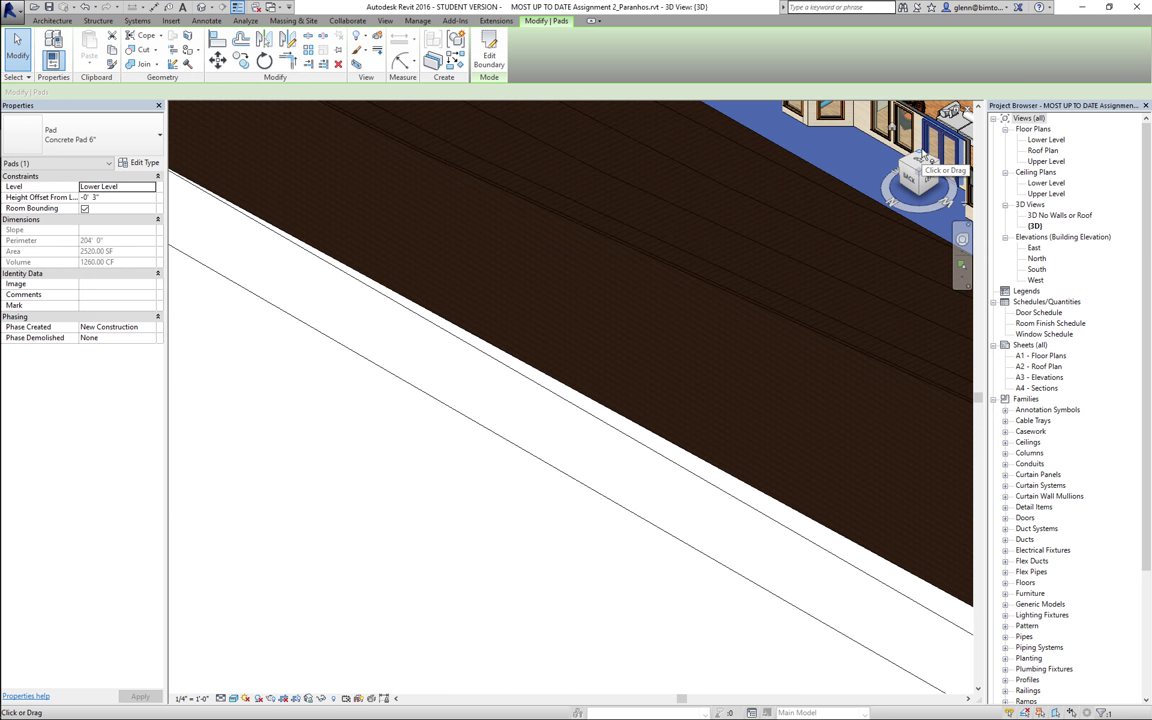
key(z)
key(f)
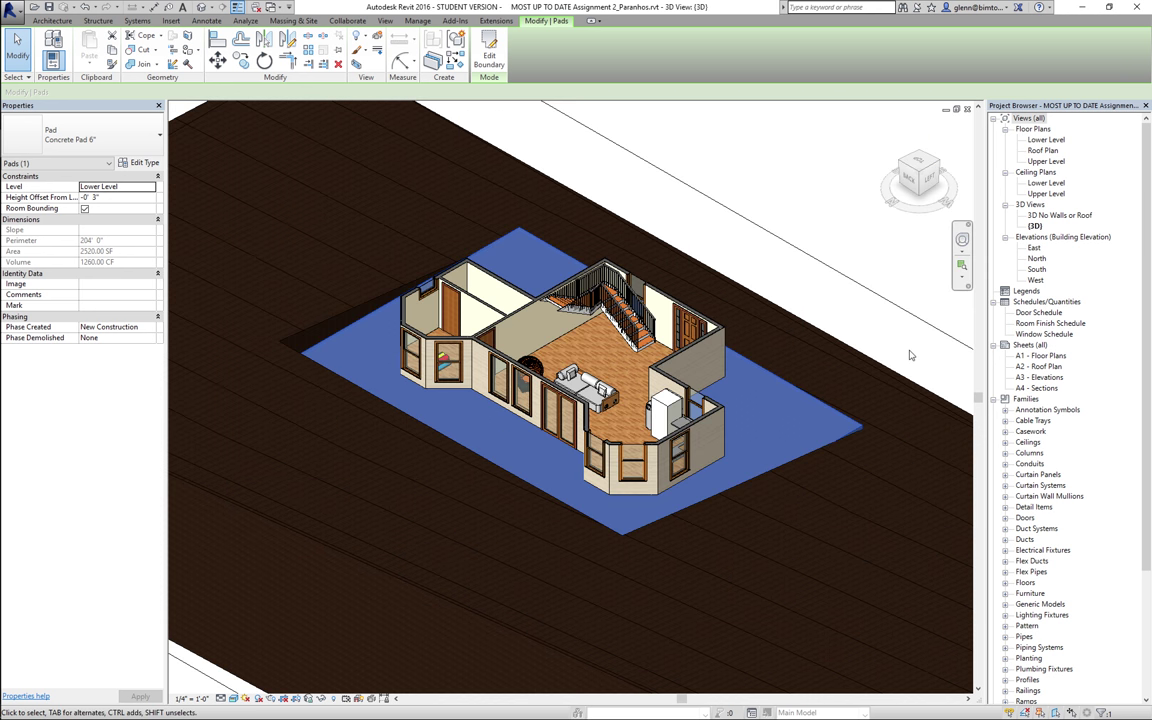
click(962, 265)
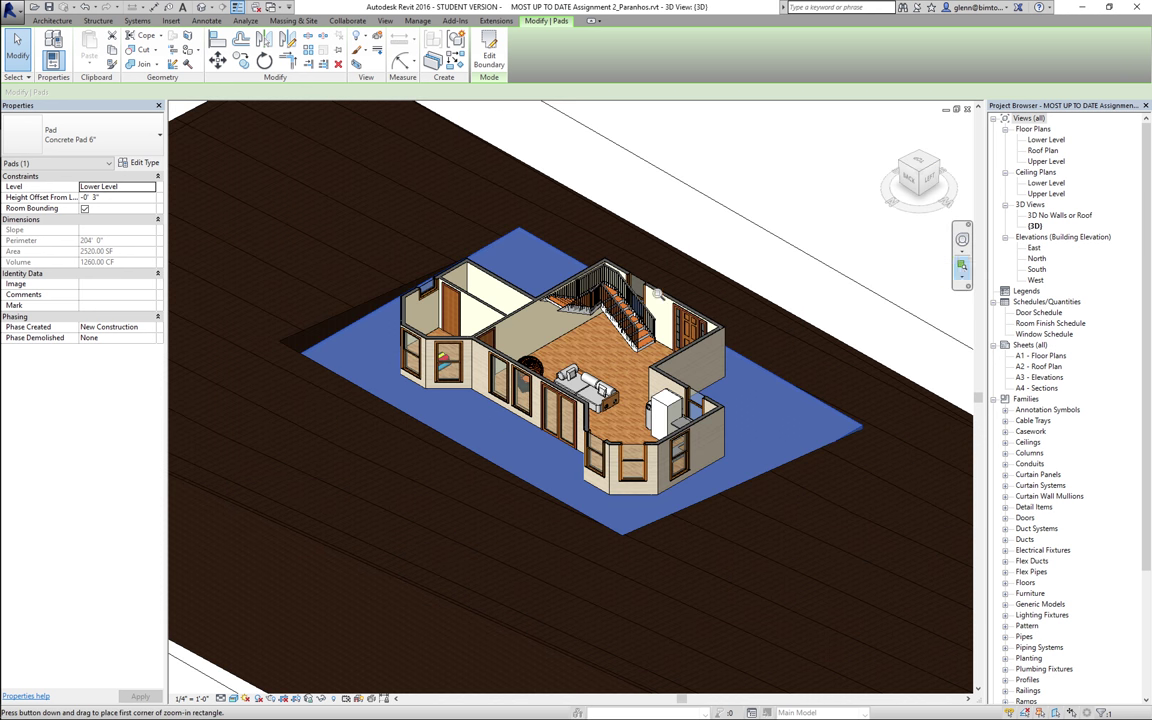
drag(540, 268, 705, 387)
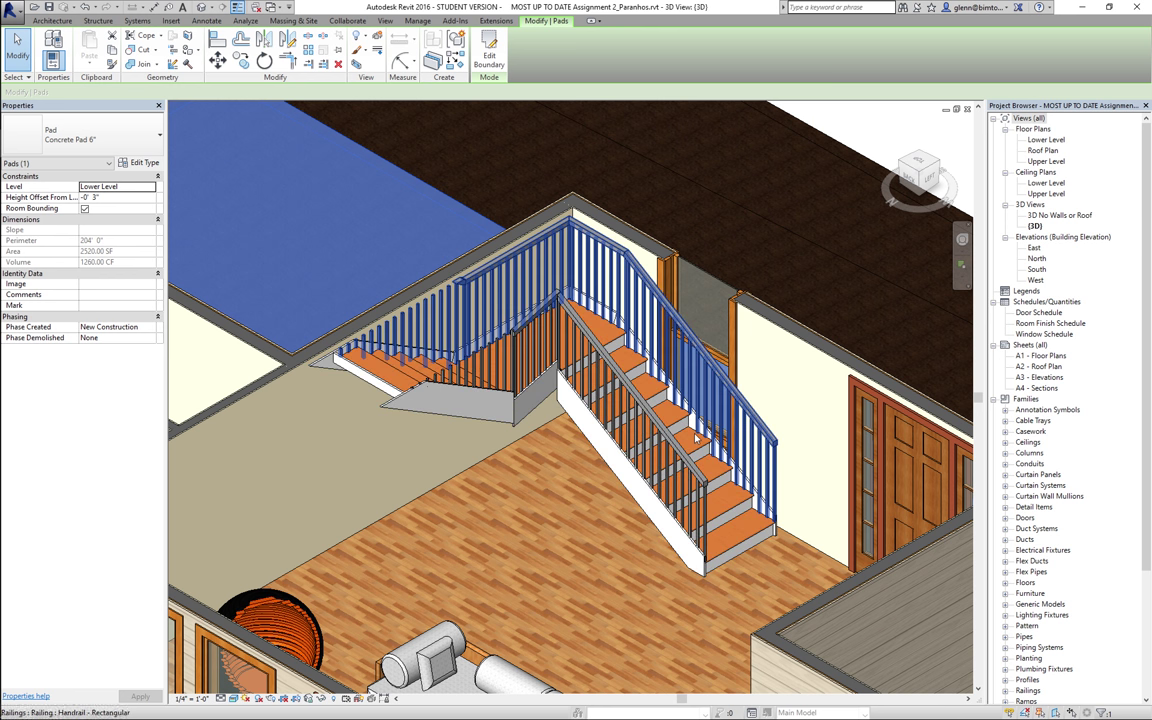
- Edit the stair in the Lower Level floor plan and move its lower run 8 inches toward the entry door
double_click(1046, 141)
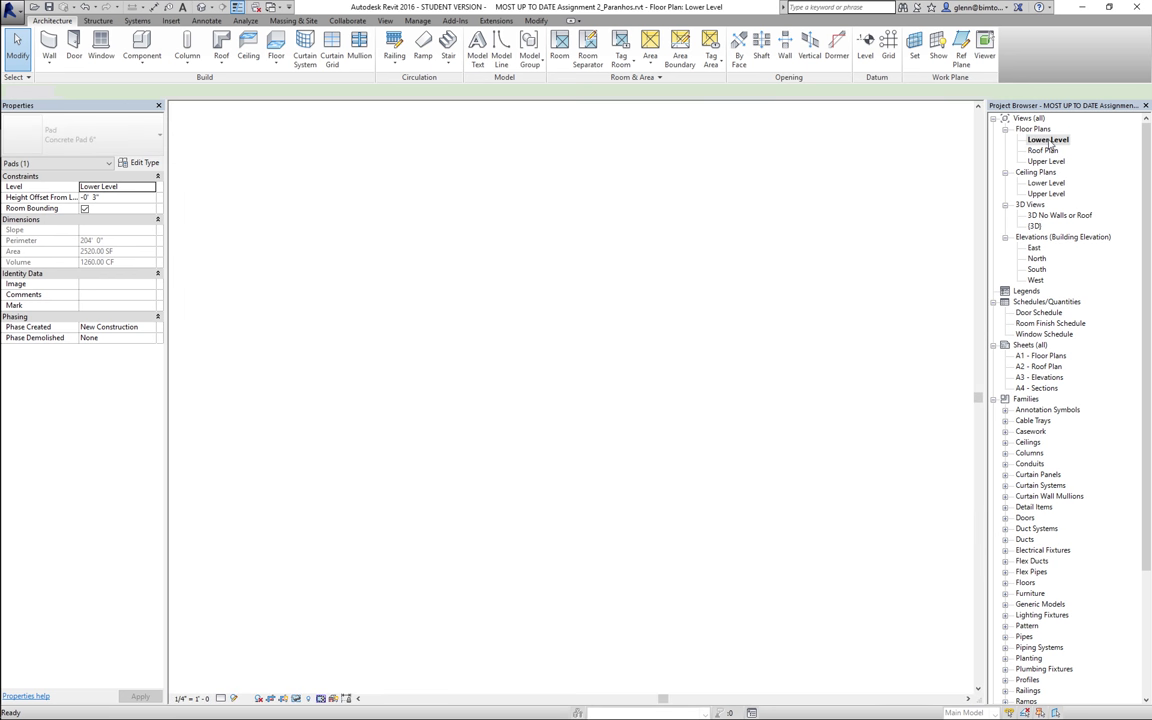
click(961, 161)
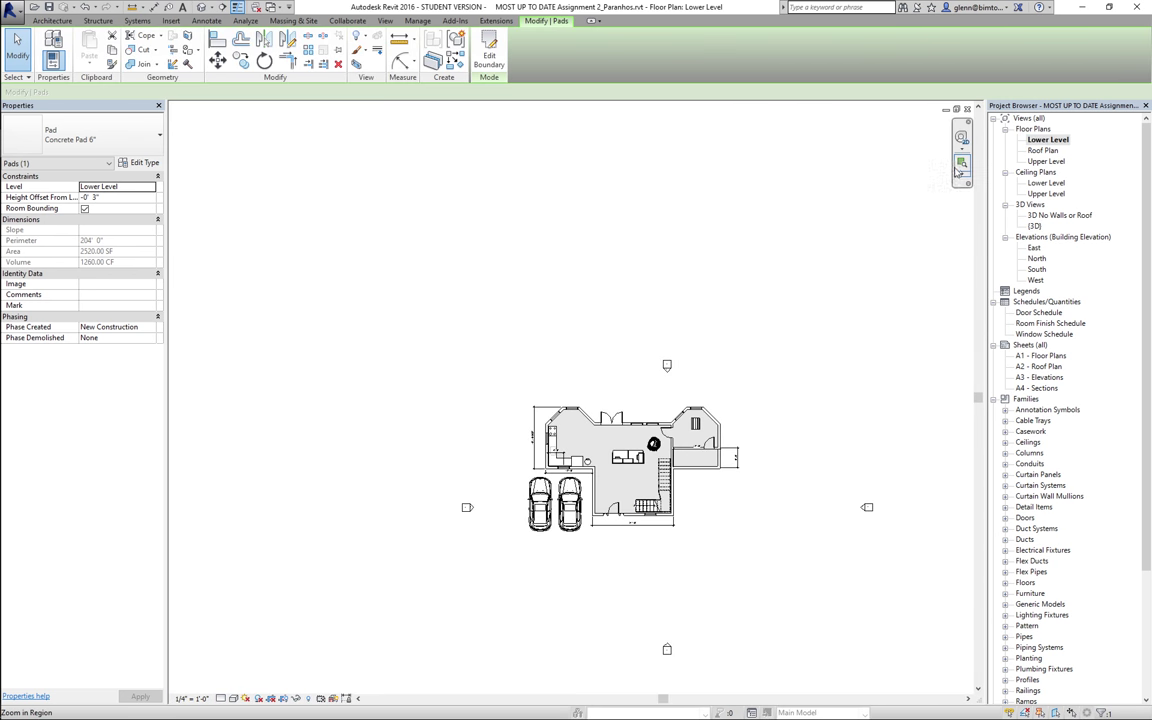
drag(606, 450, 690, 538)
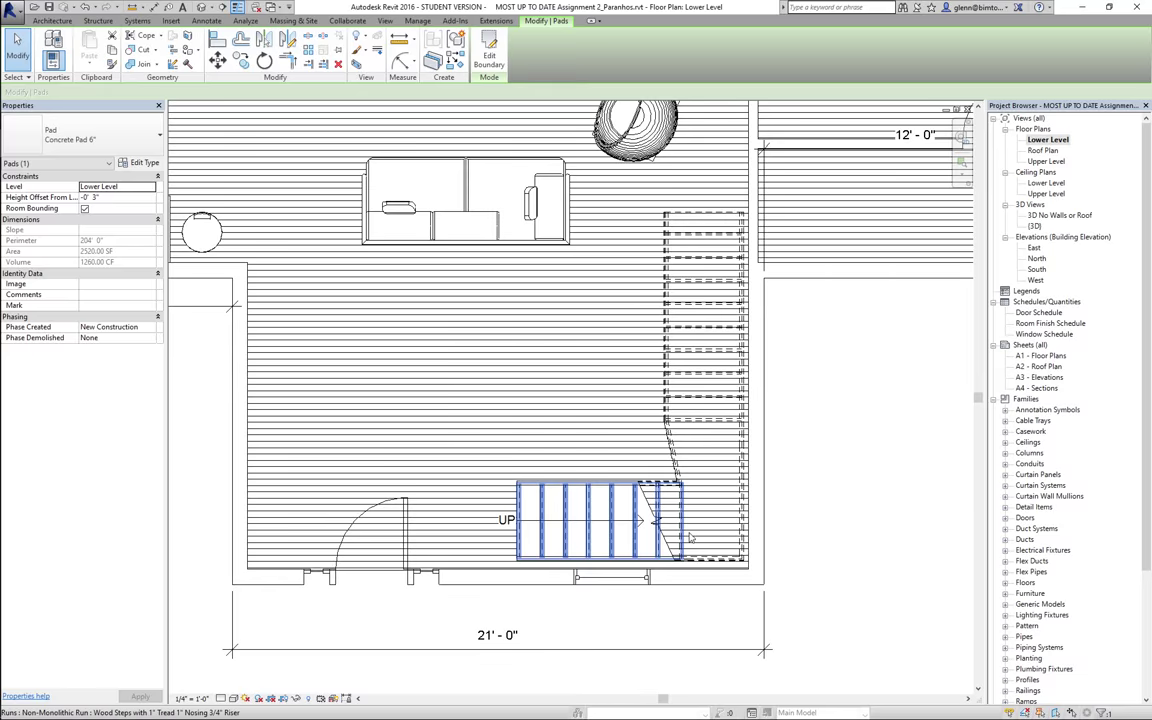
click(811, 603)
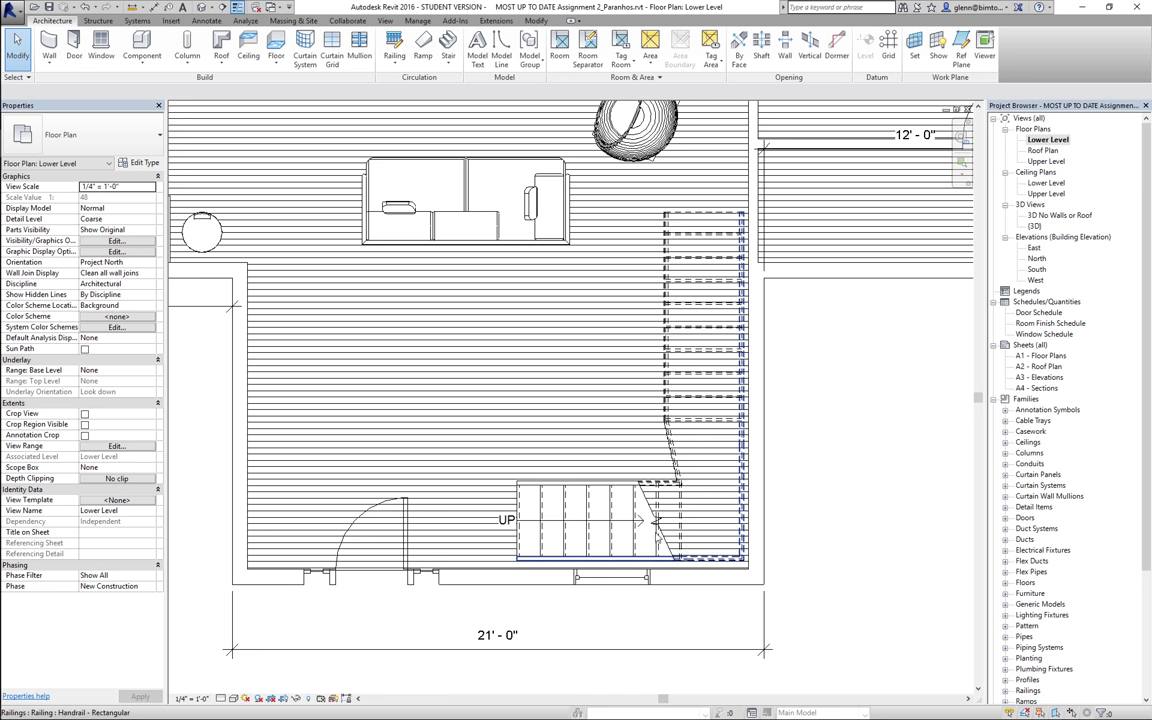
click(596, 524)
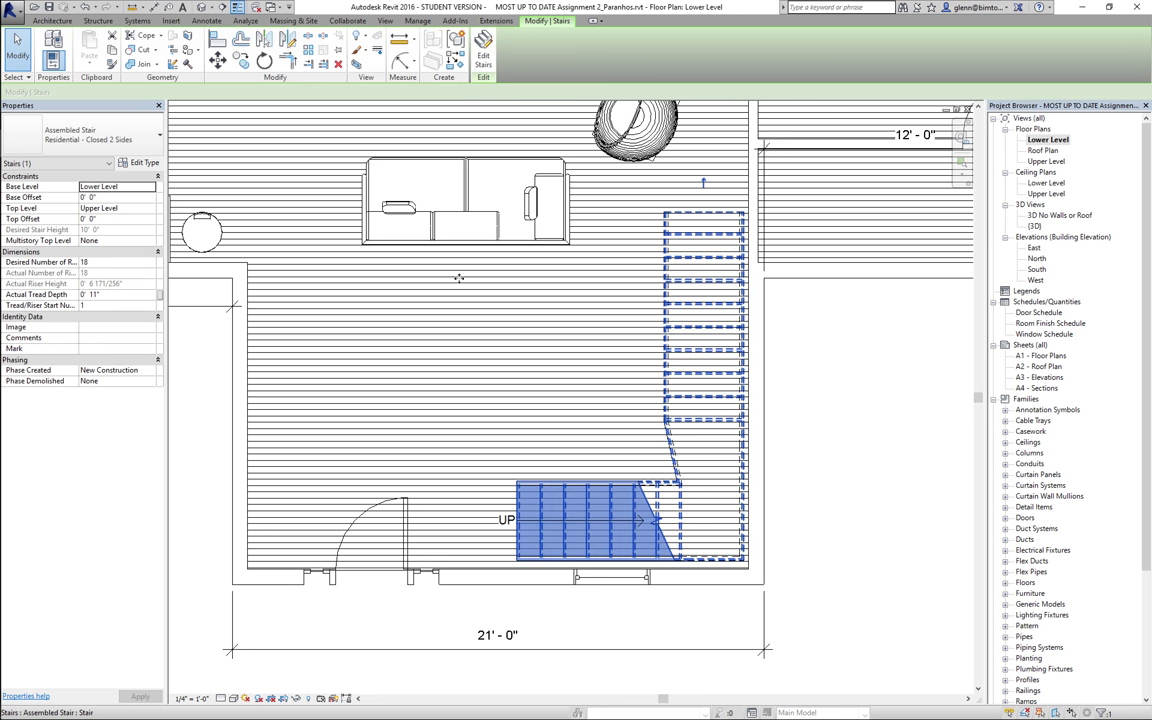
click(482, 60)
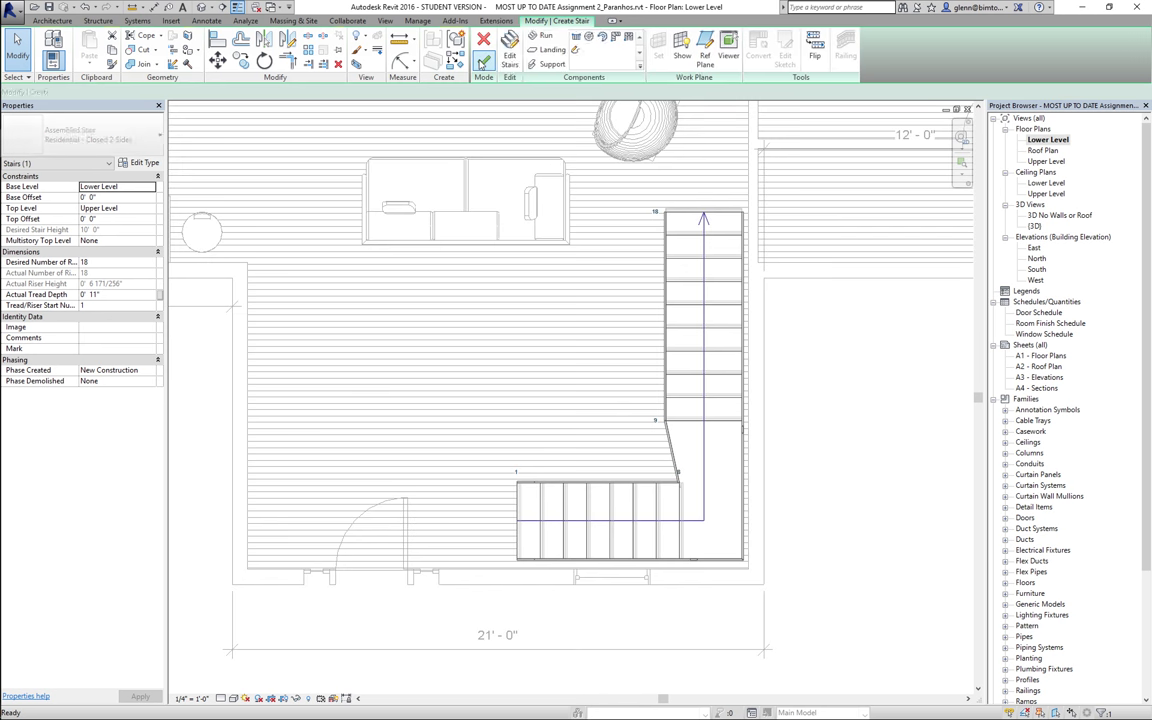
click(613, 515)
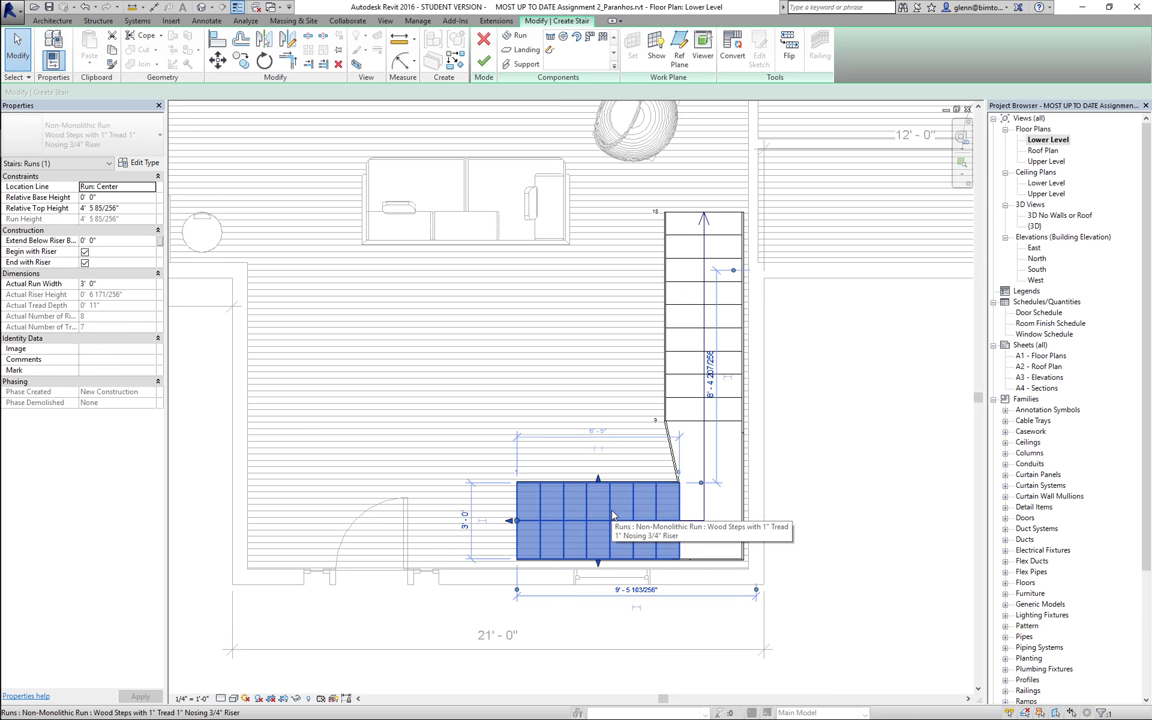
drag(613, 515, 611, 511)
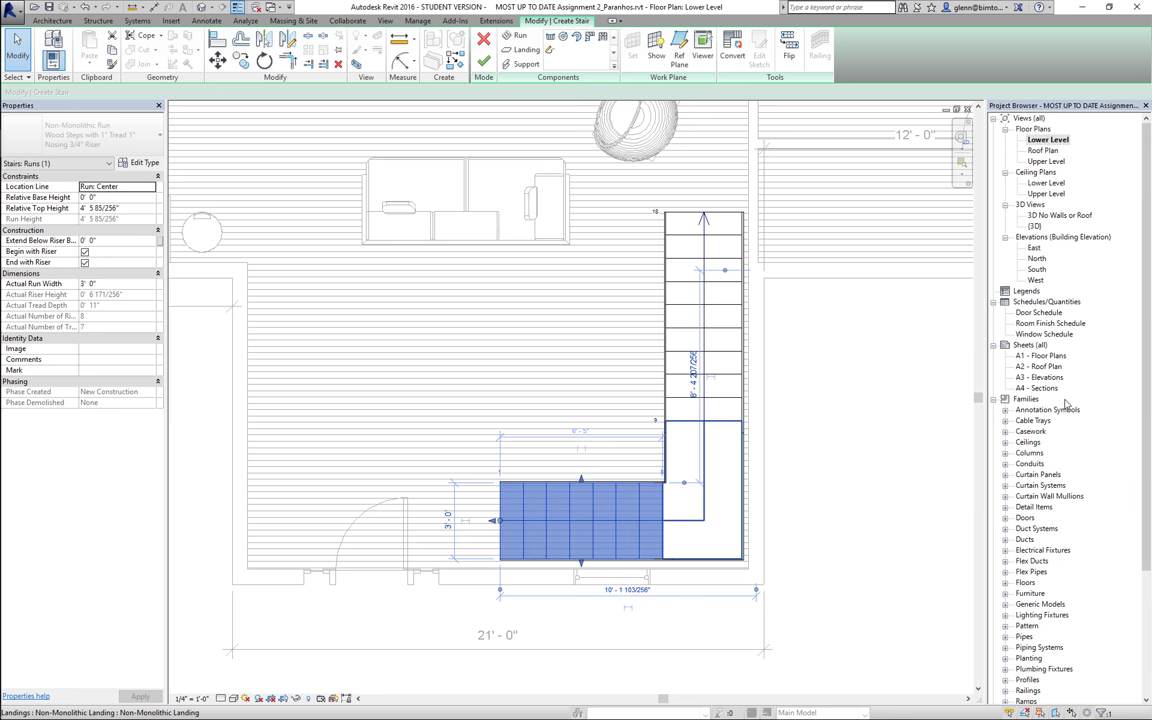
- In the Upper Level floor plan, move the stair's upper run 2'-3" toward the corner landing until it lines up with the lower run's inner edge
double_click(1046, 161)
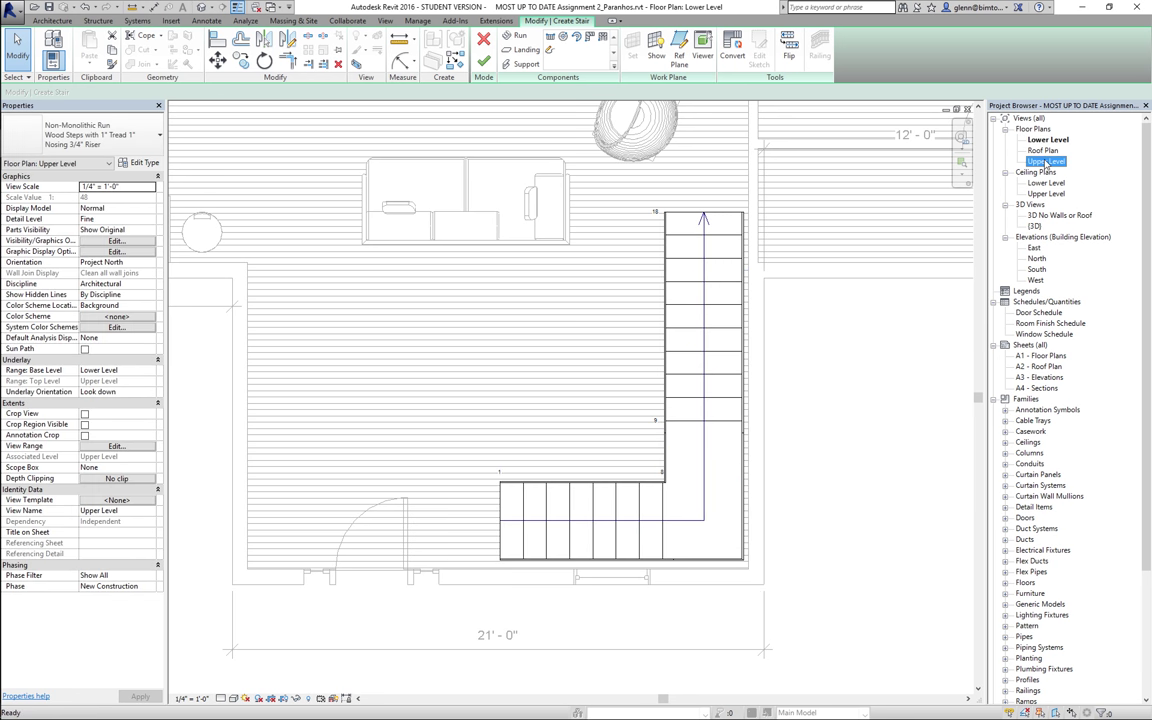
click(961, 162)
drag(593, 413, 697, 552)
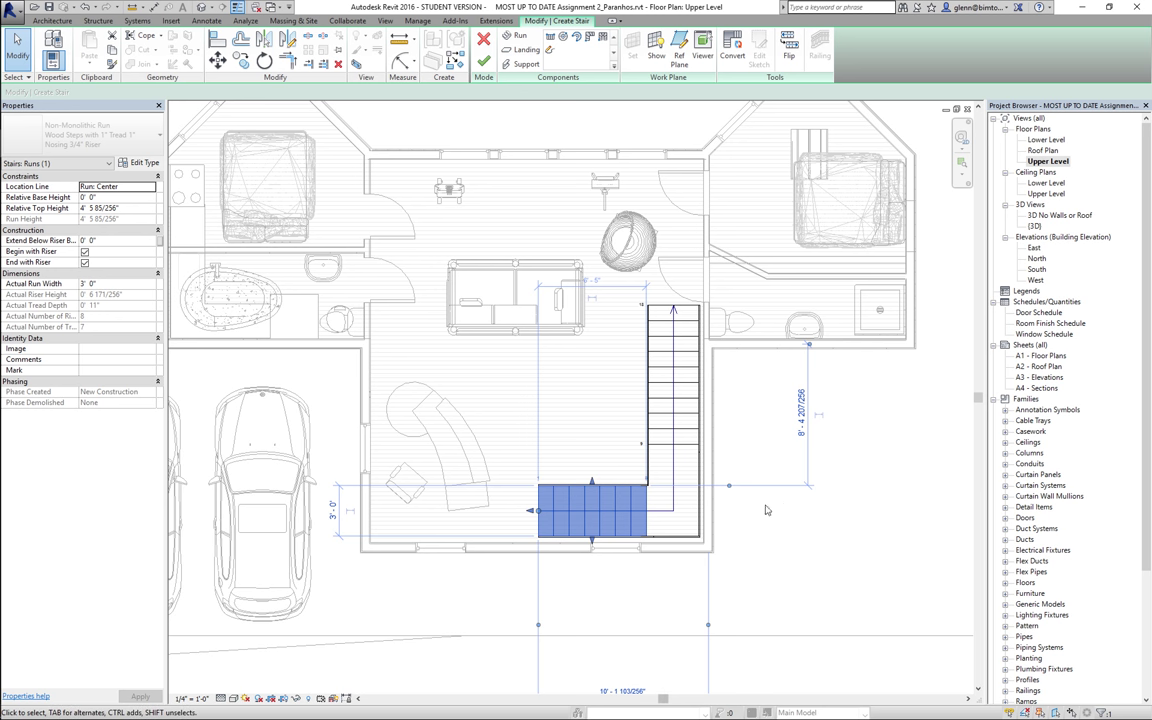
click(676, 420)
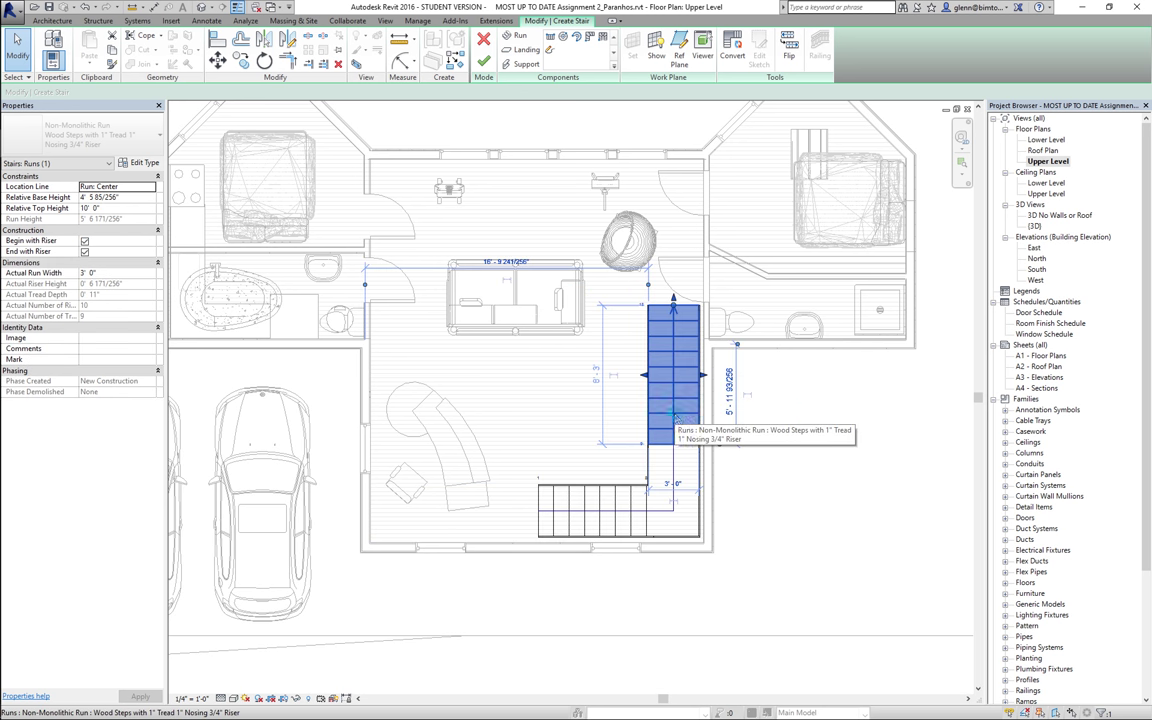
key(Down)
key(Down)
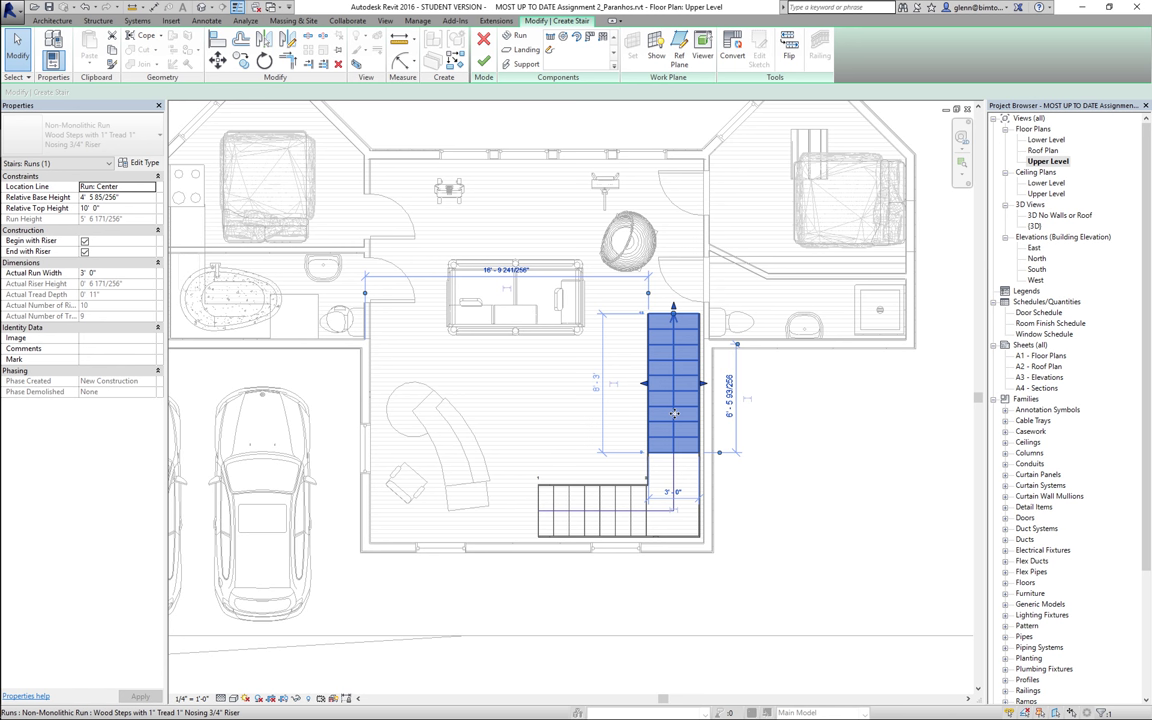
key(Down)
key(Down)
key(Down)
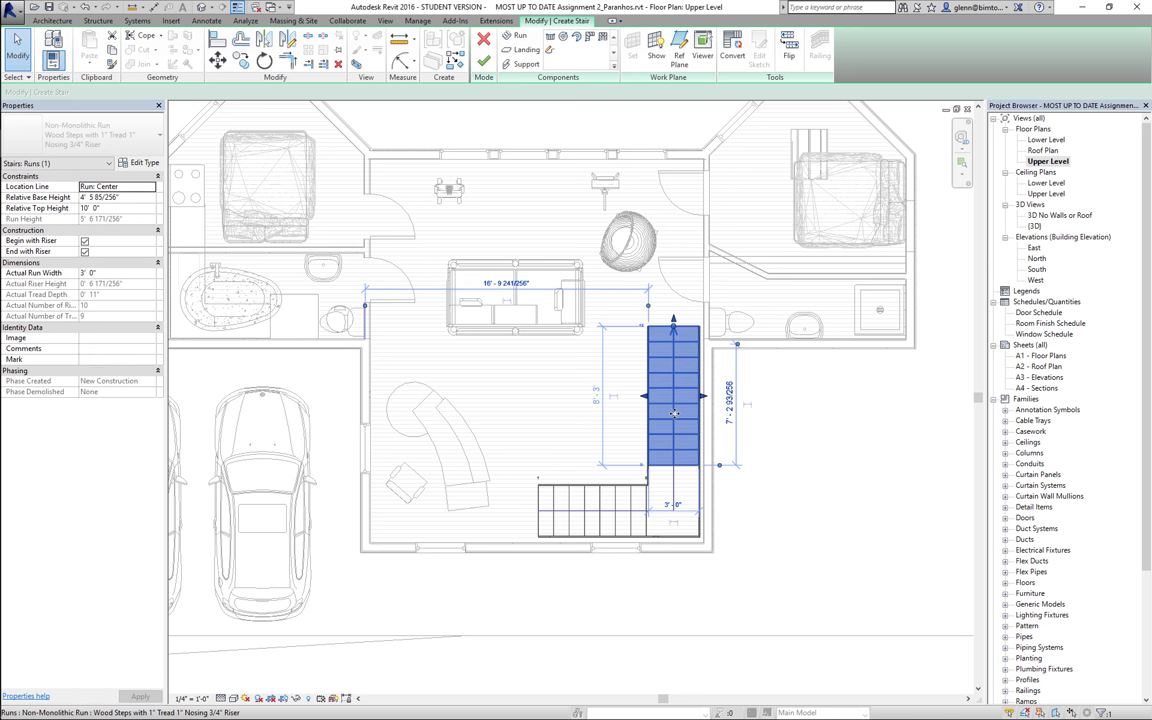
key(Down)
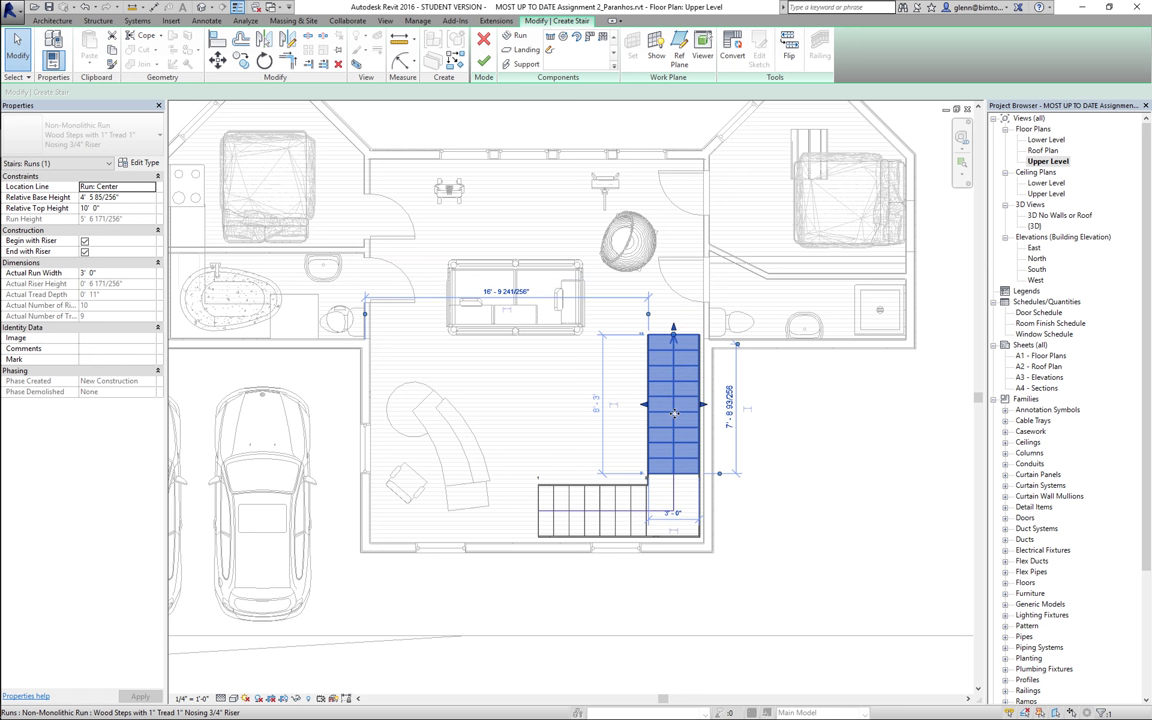
key(Down)
key(Down)
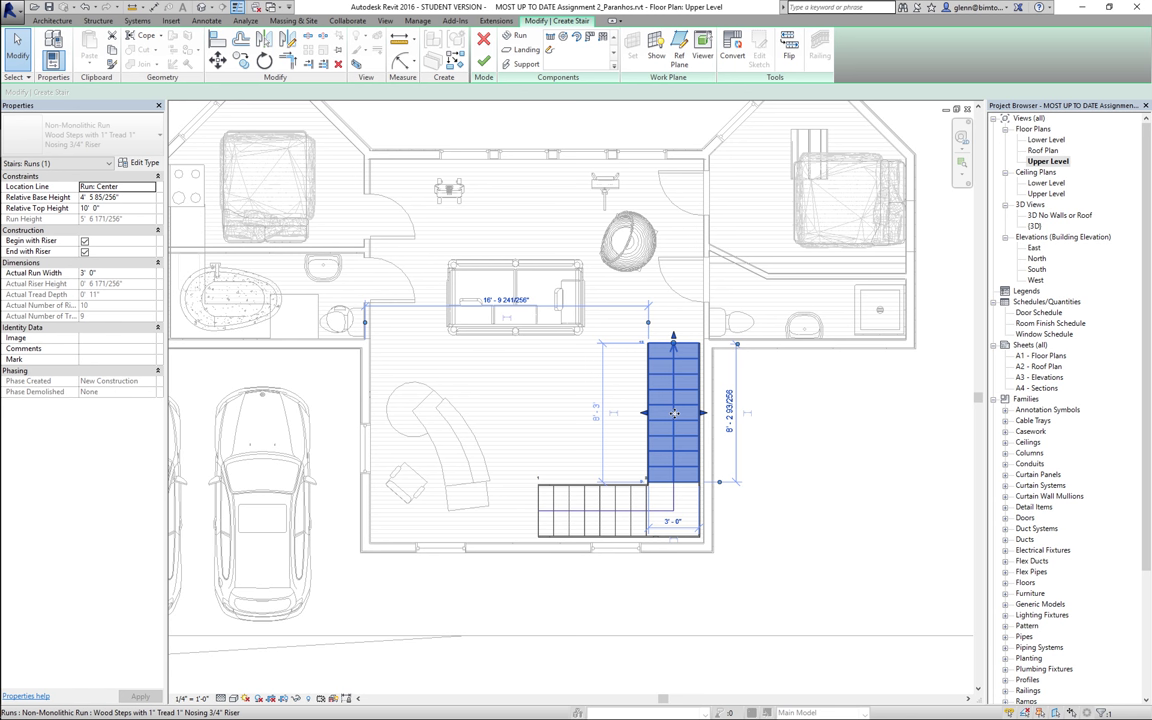
- Finish the stair edit, then check the reshaped stair in the Lower Level plan and the 3D view
click(484, 63)
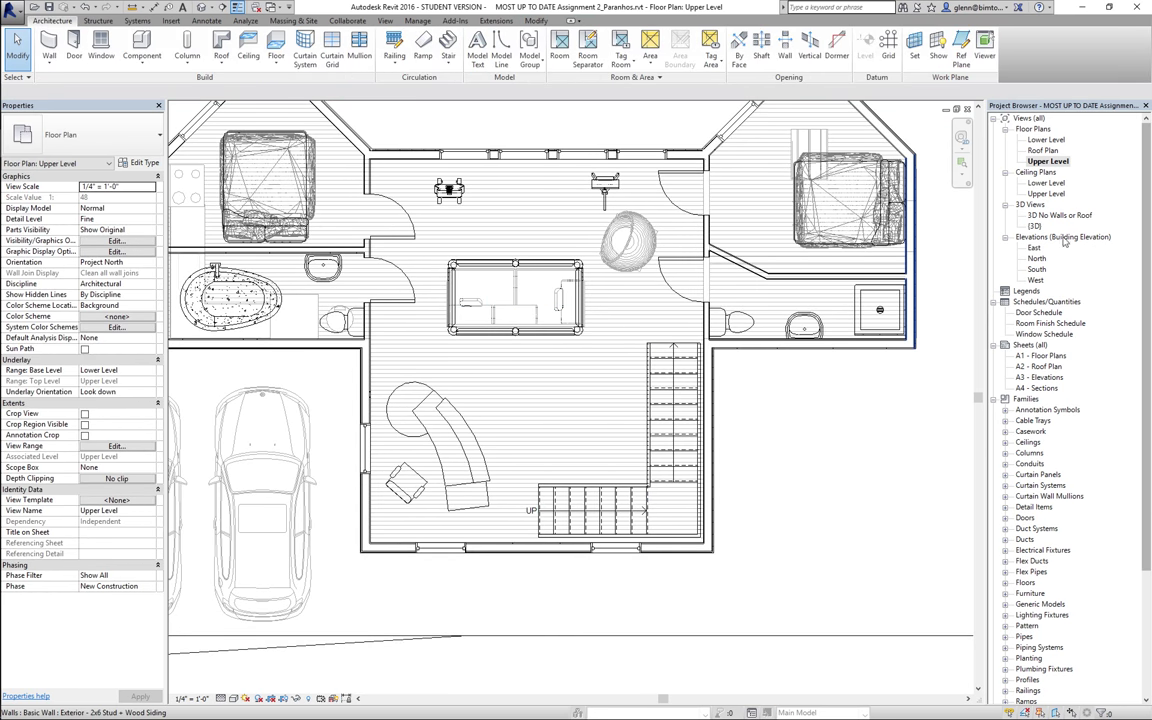
double_click(1048, 140)
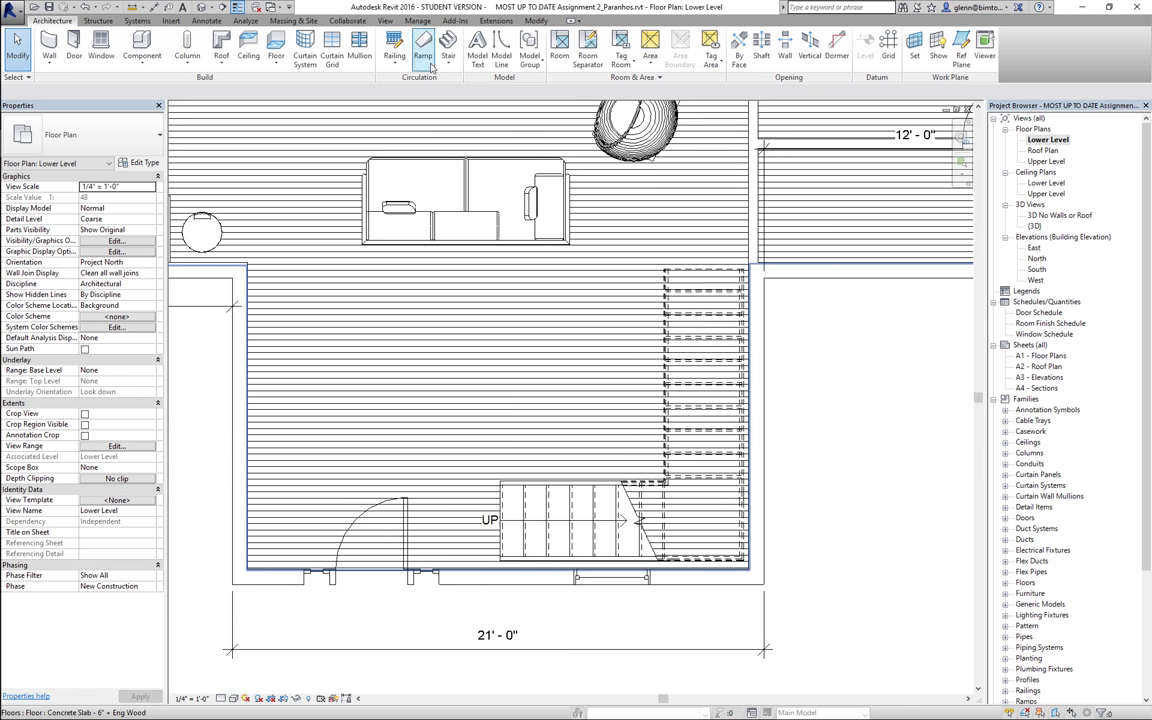
click(203, 7)
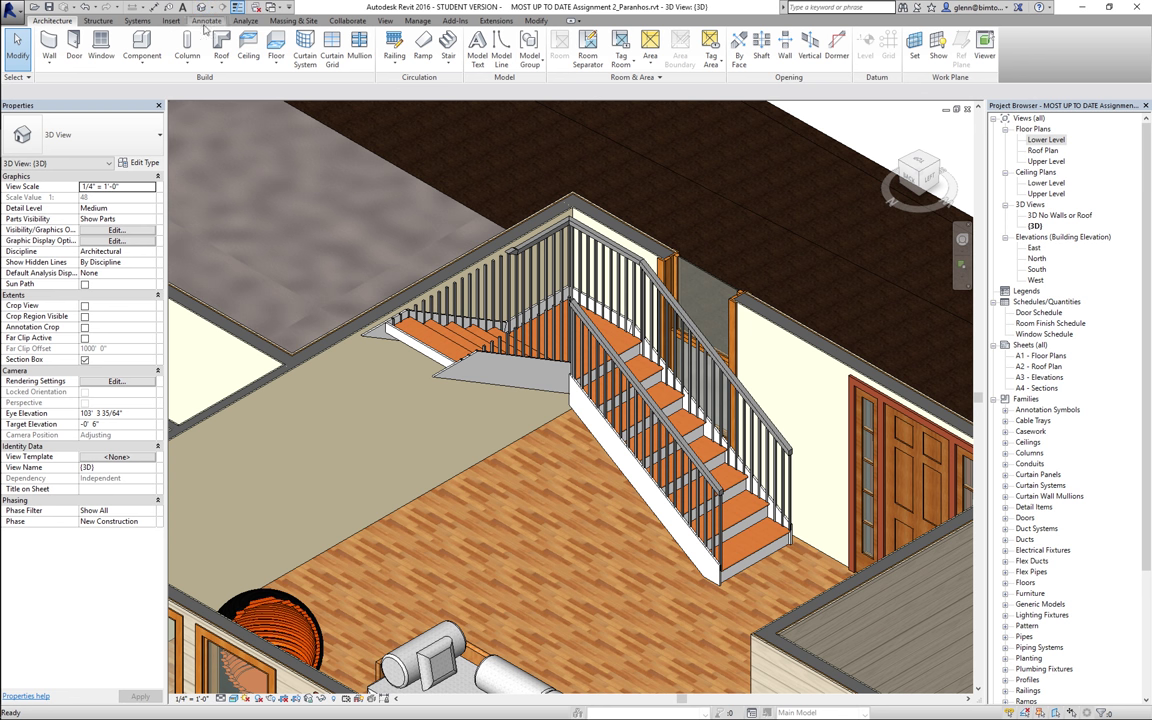
- Change the room-side stair railing's type to Handrail - Pipe
click(648, 421)
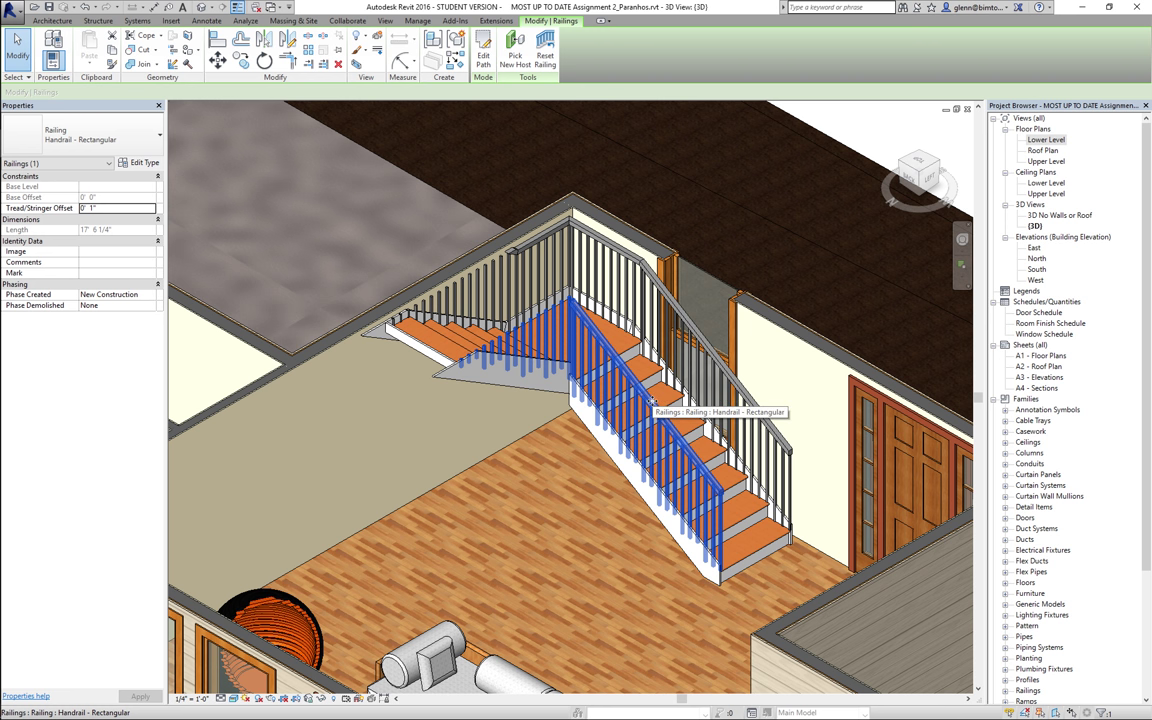
click(144, 146)
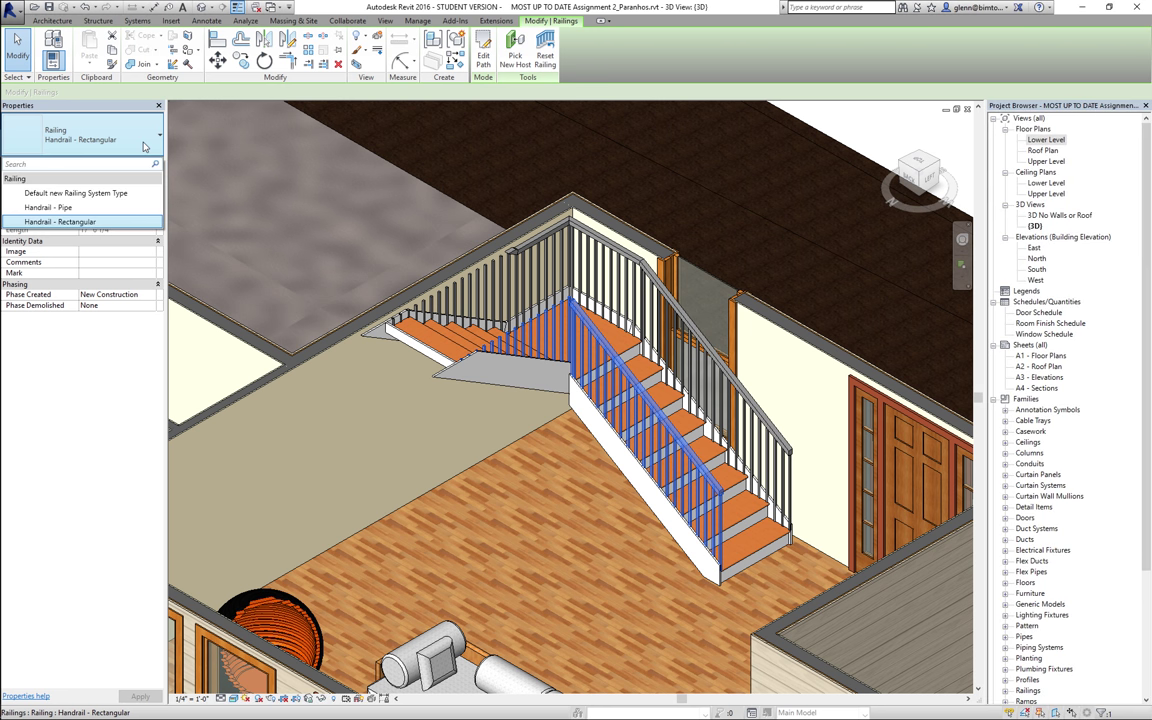
click(98, 217)
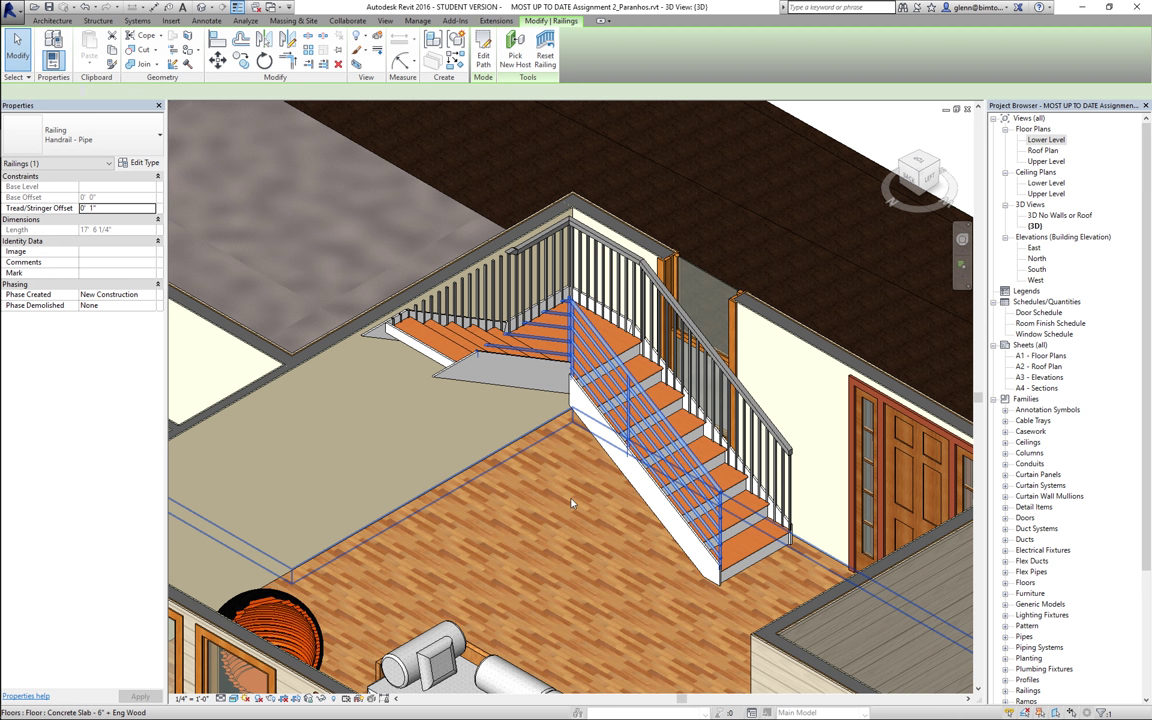
- Change the wall-side stair railing's type to Handrail - Pipe
click(465, 457)
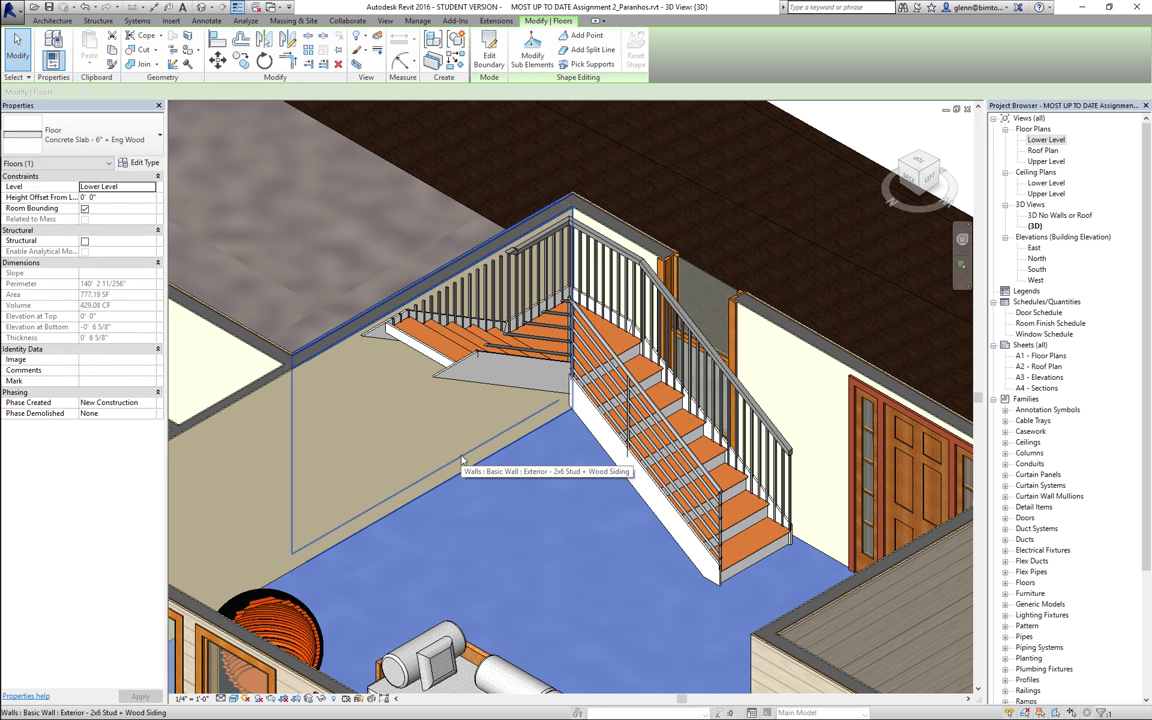
click(592, 264)
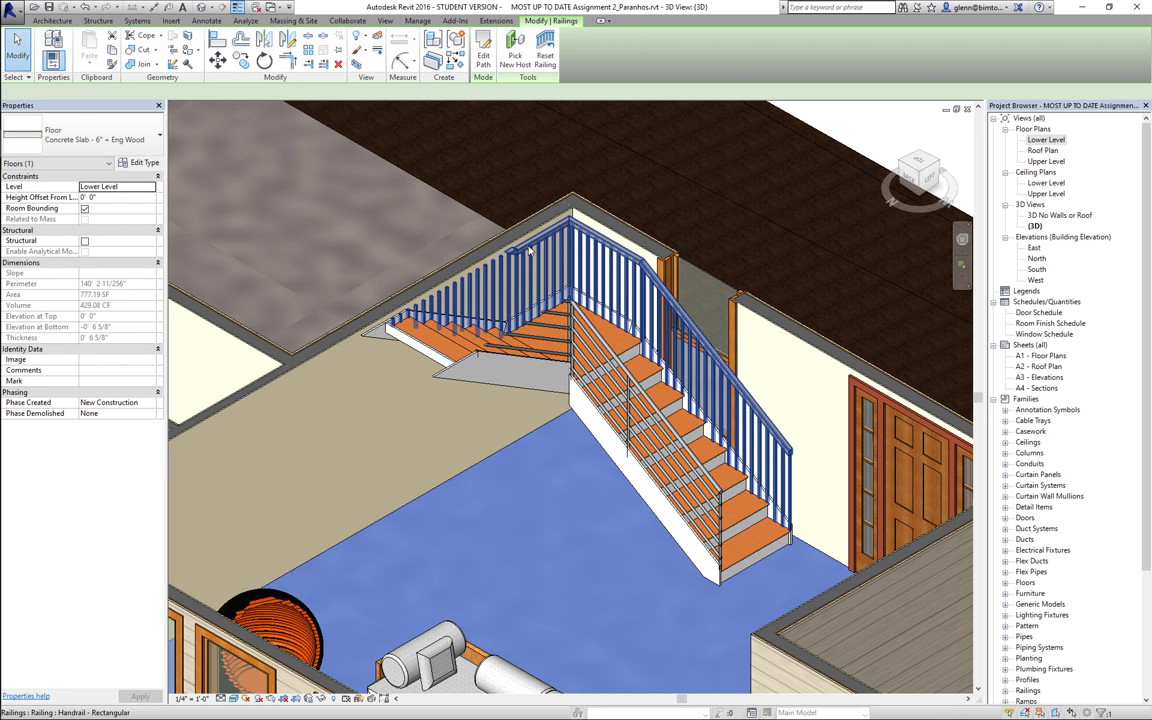
click(143, 140)
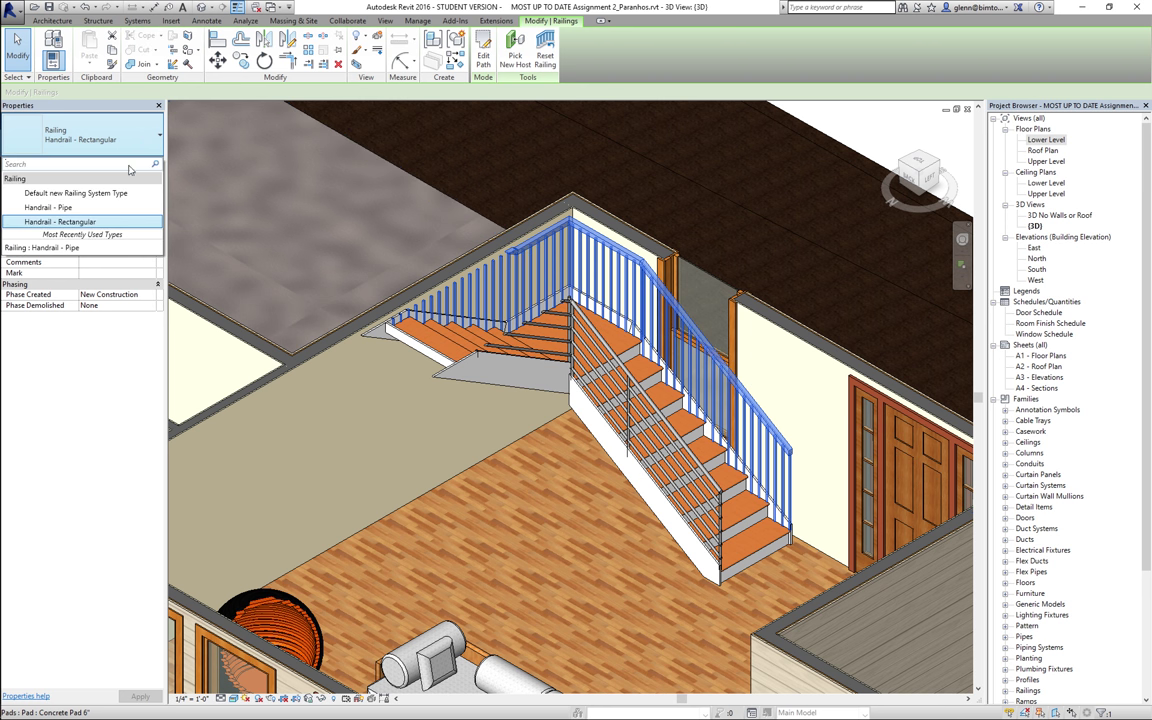
click(105, 208)
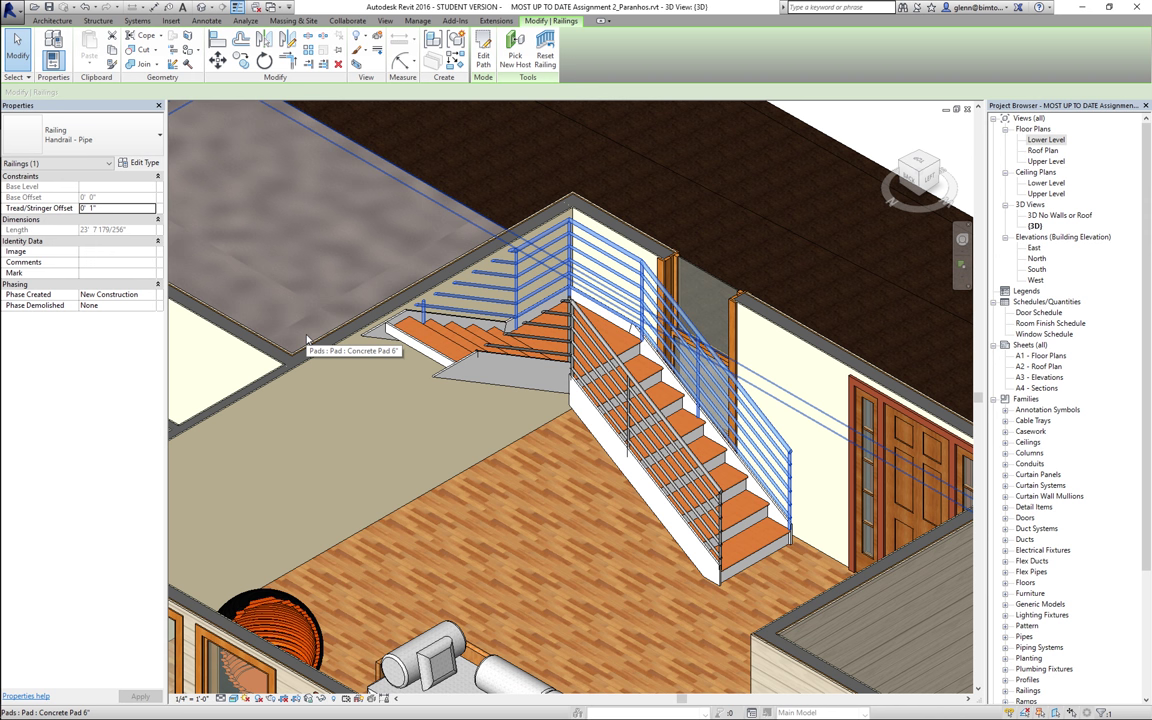
- Try the Handrail - Rectangular type on the room-side stair railing
click(565, 323)
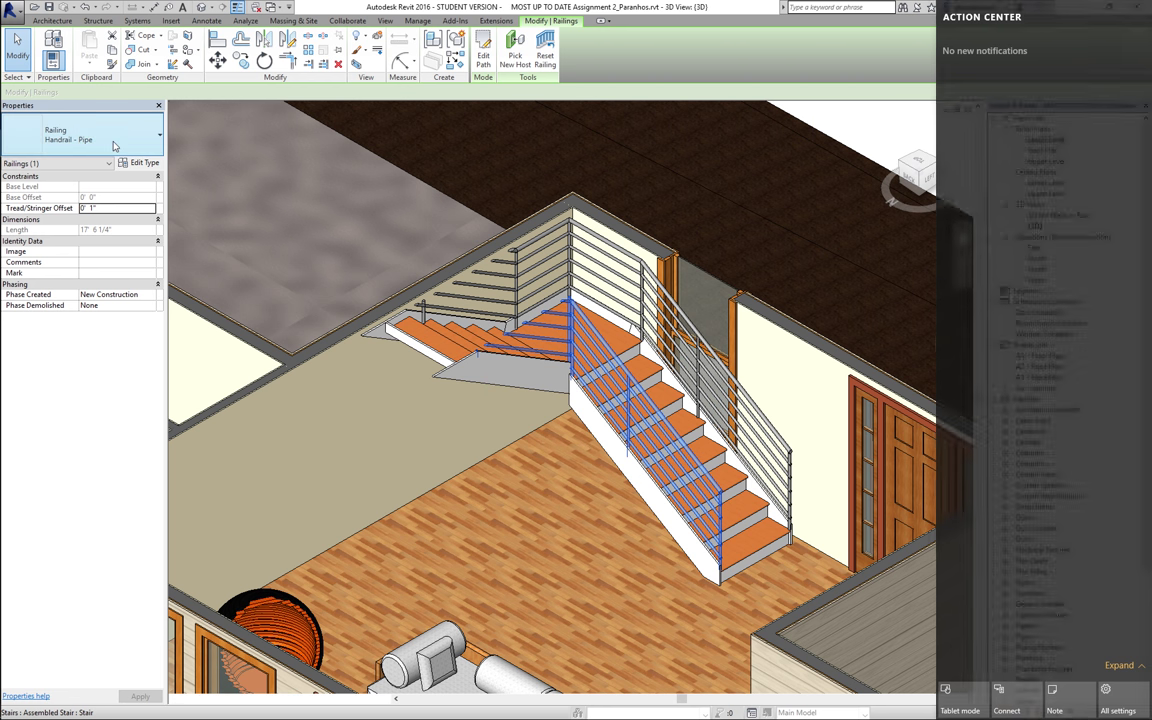
click(113, 146)
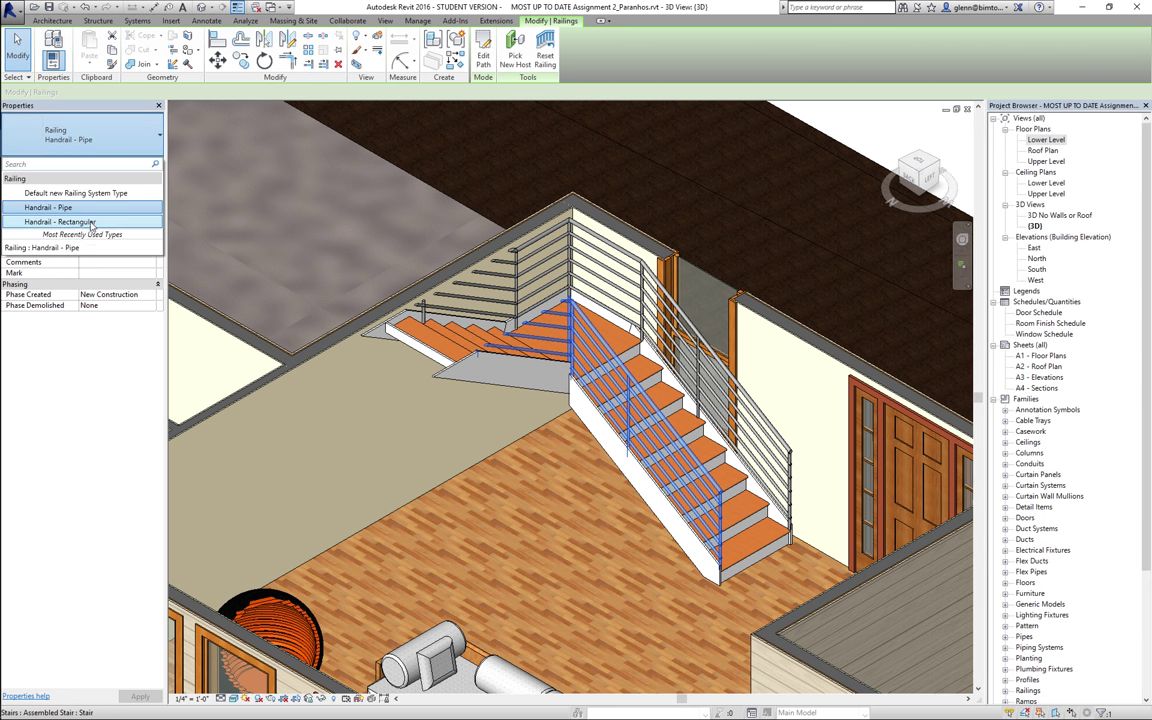
key(Escape)
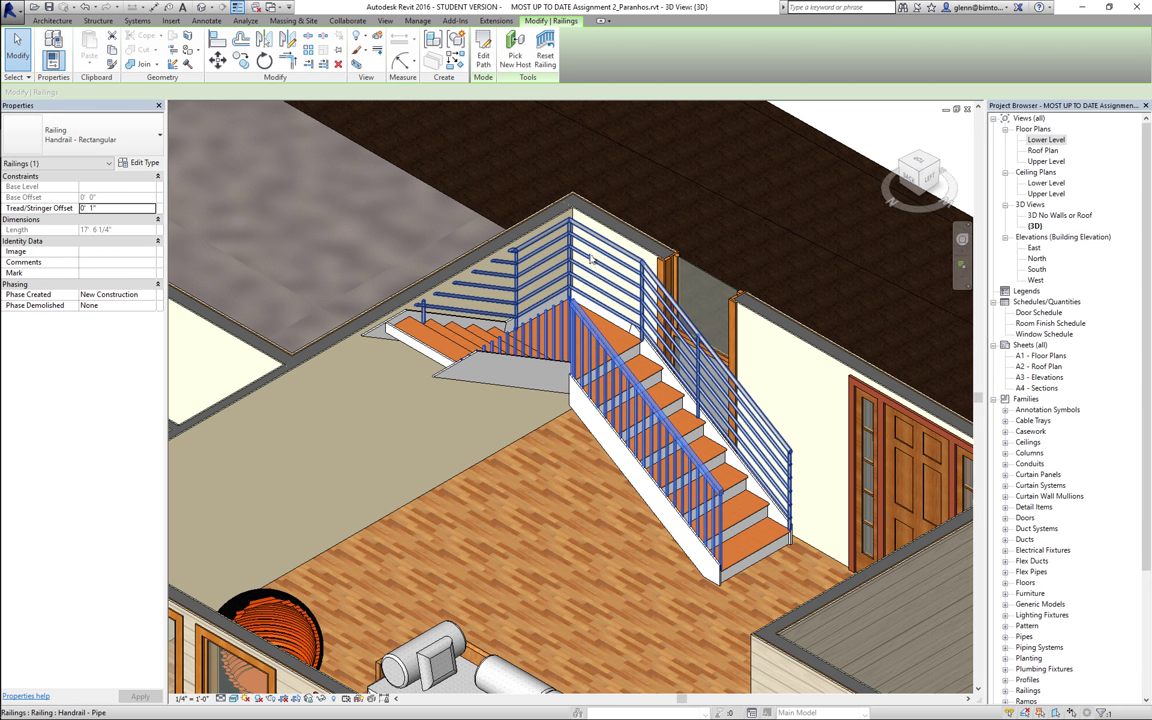
click(596, 250)
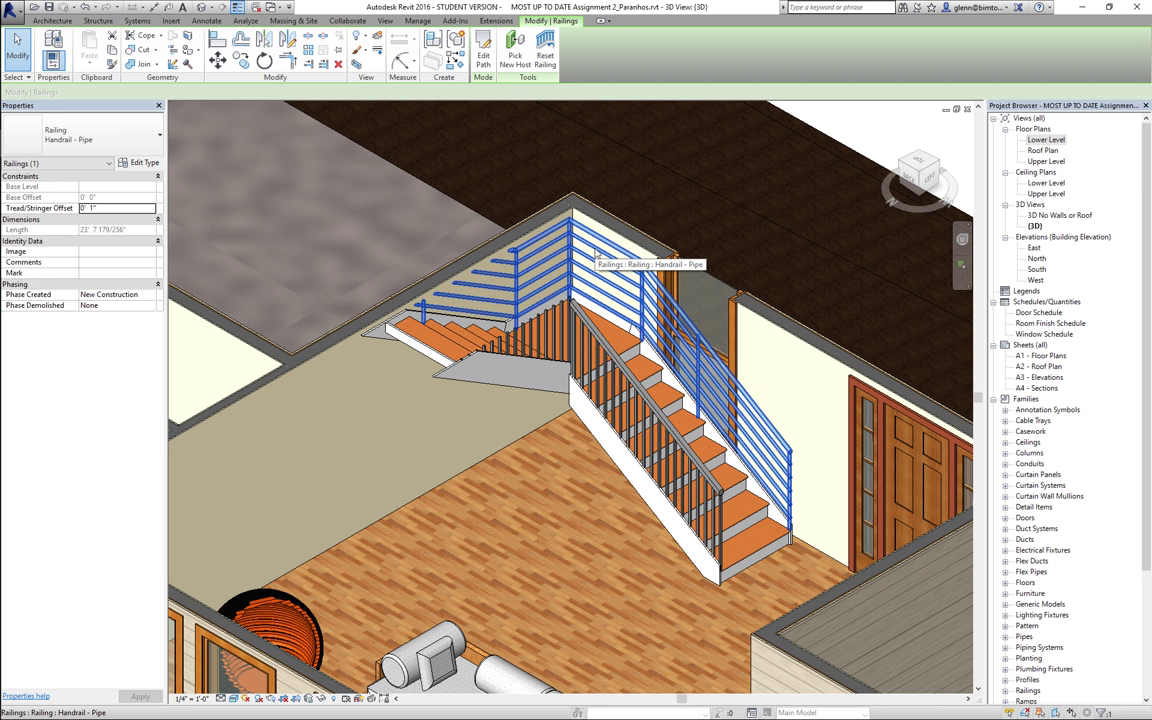
- Set the room-side stair railing's type back to Handrail - Pipe
click(562, 326)
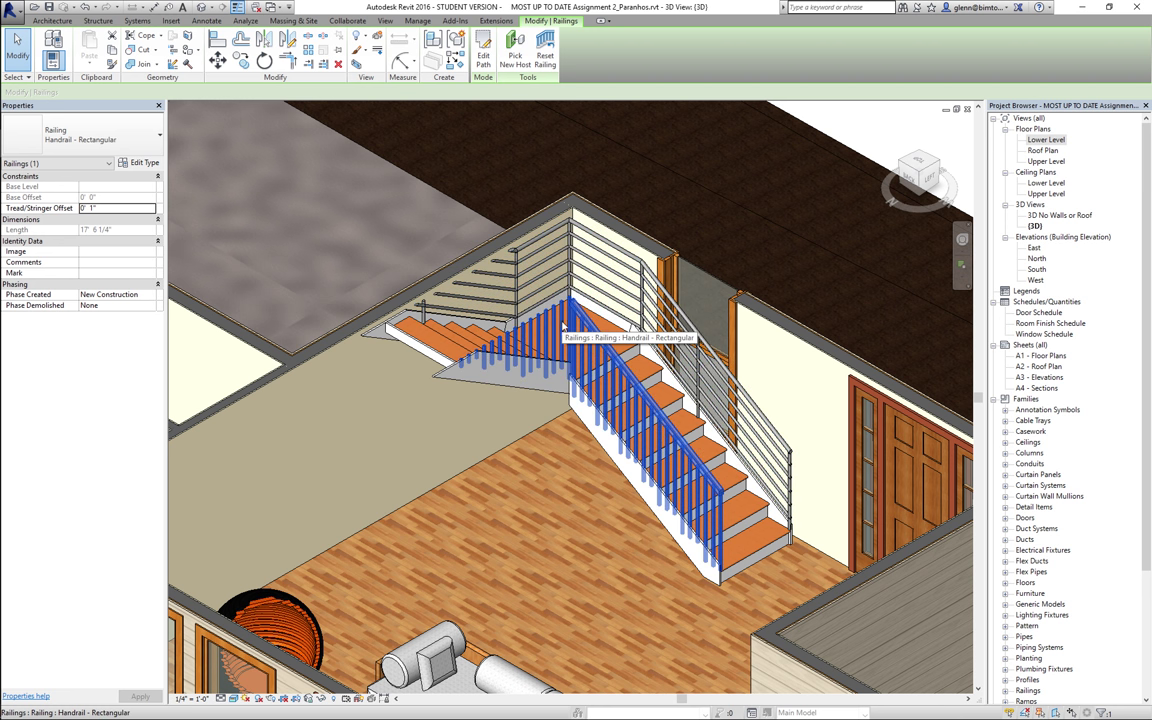
click(141, 147)
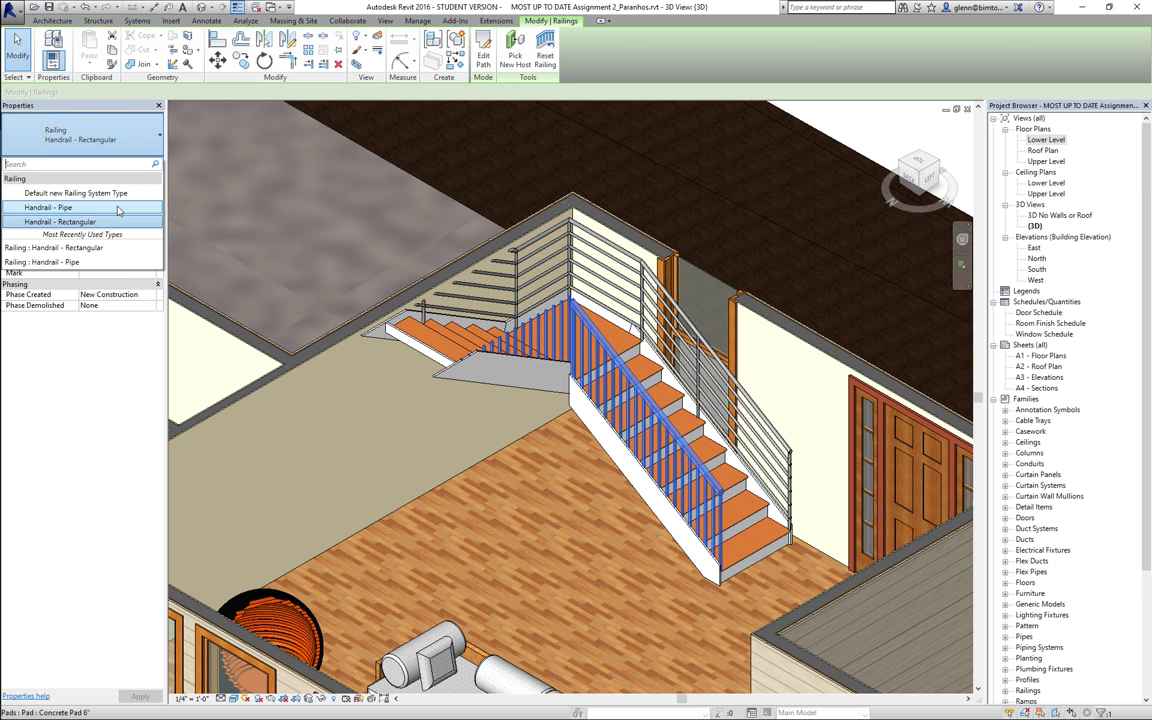
click(118, 208)
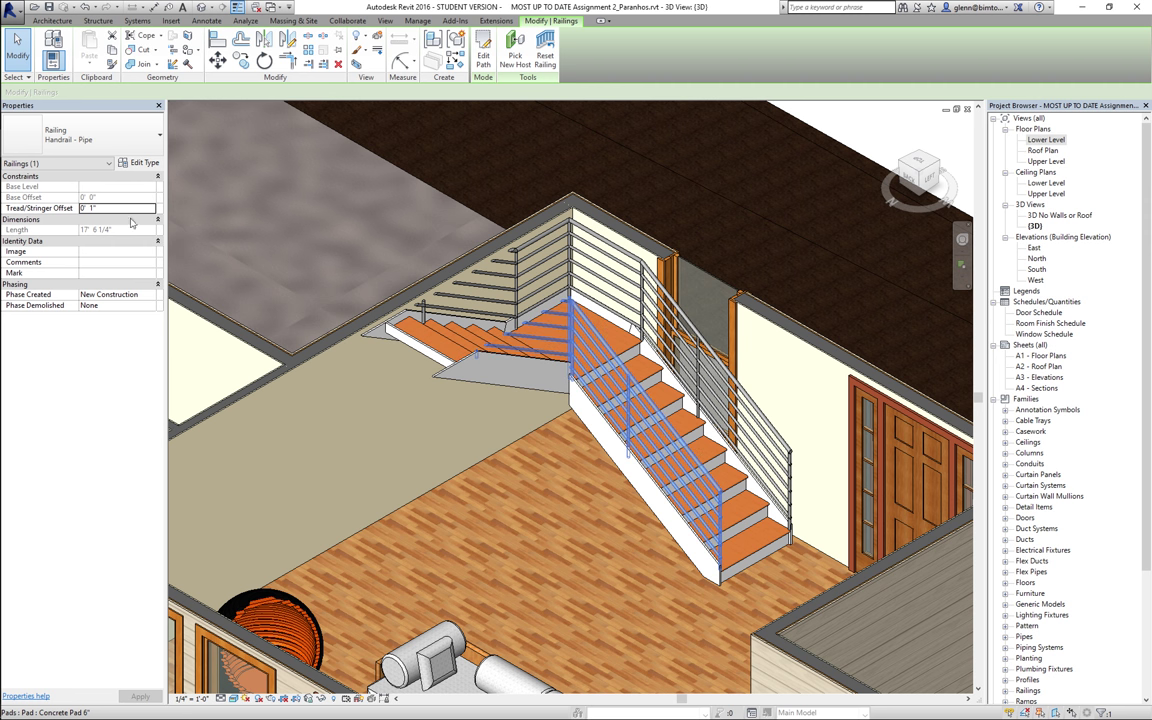
- In the Lower Level floor plan, rotate the kitchen refrigerator 180 degrees about its center
scroll(449, 548, down, 3)
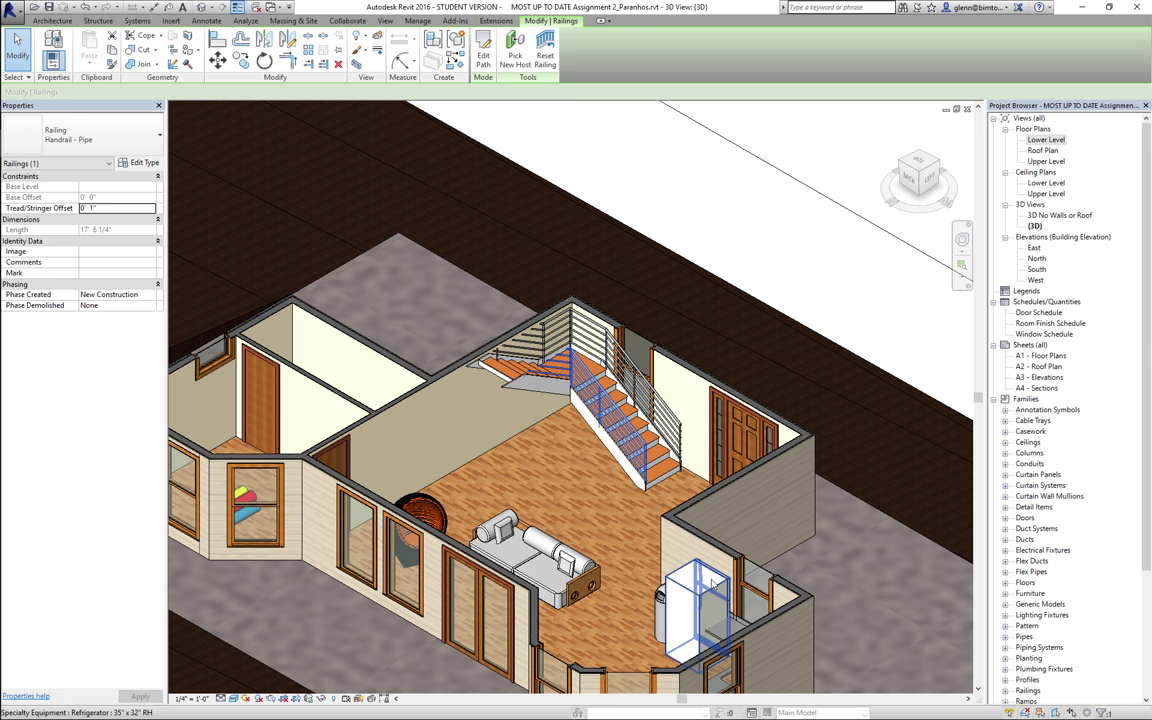
double_click(1047, 140)
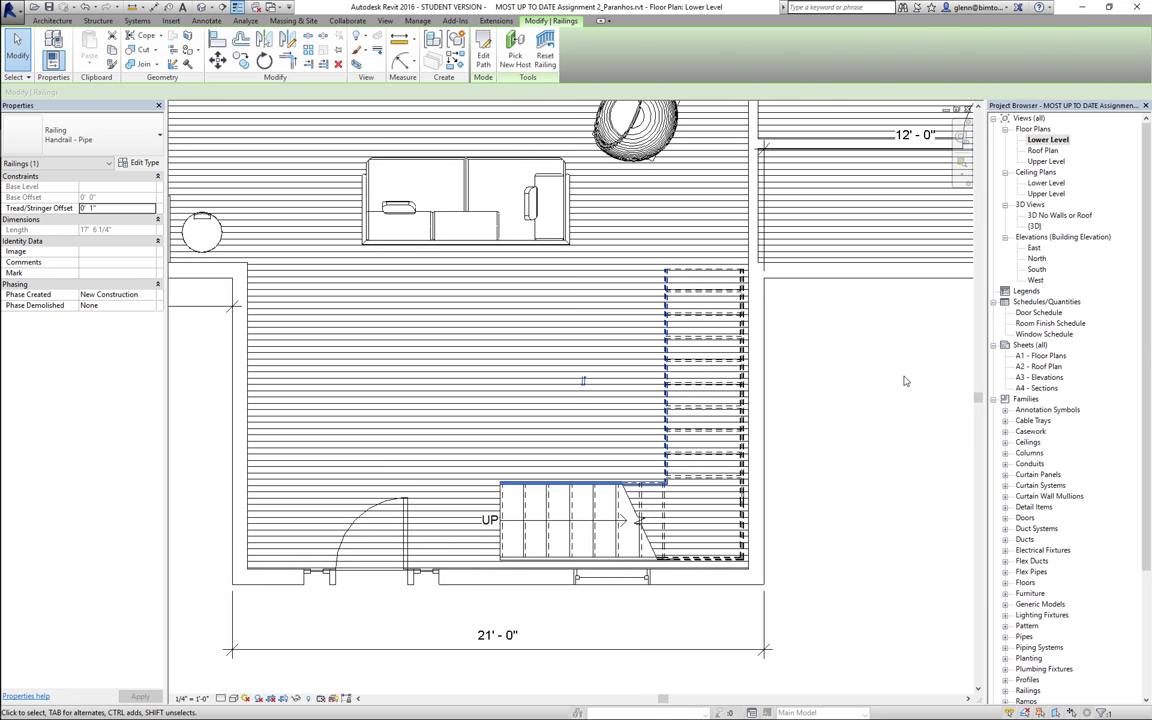
key(z)
key(o)
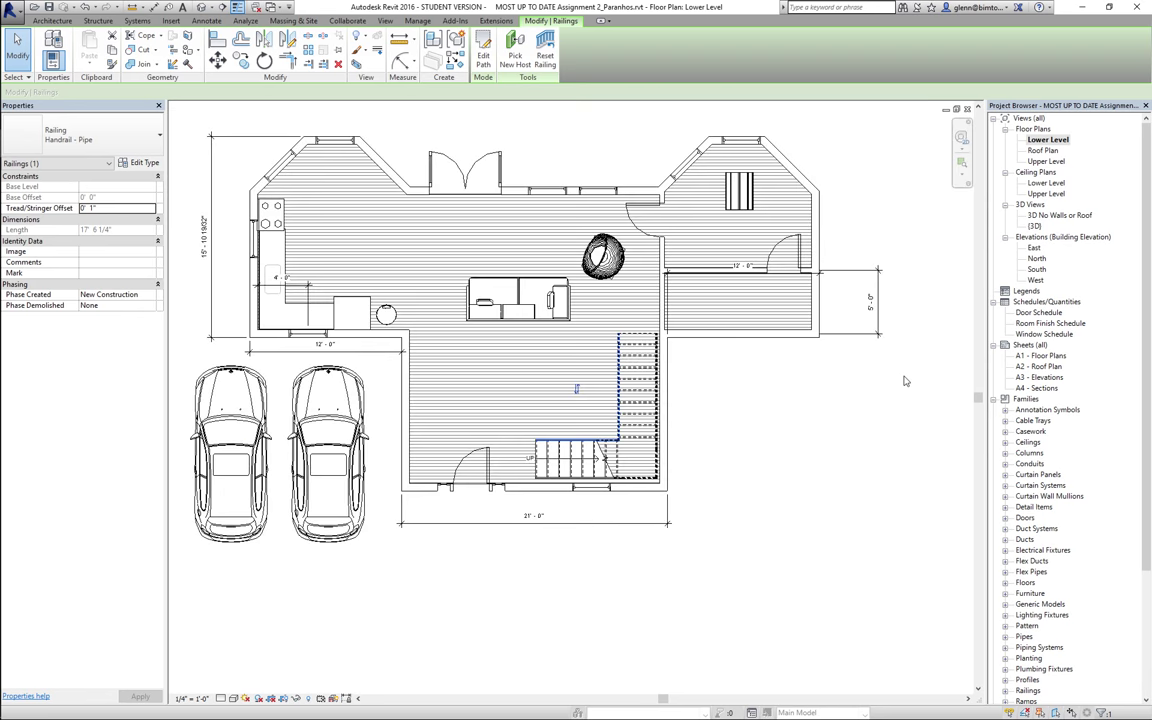
click(369, 302)
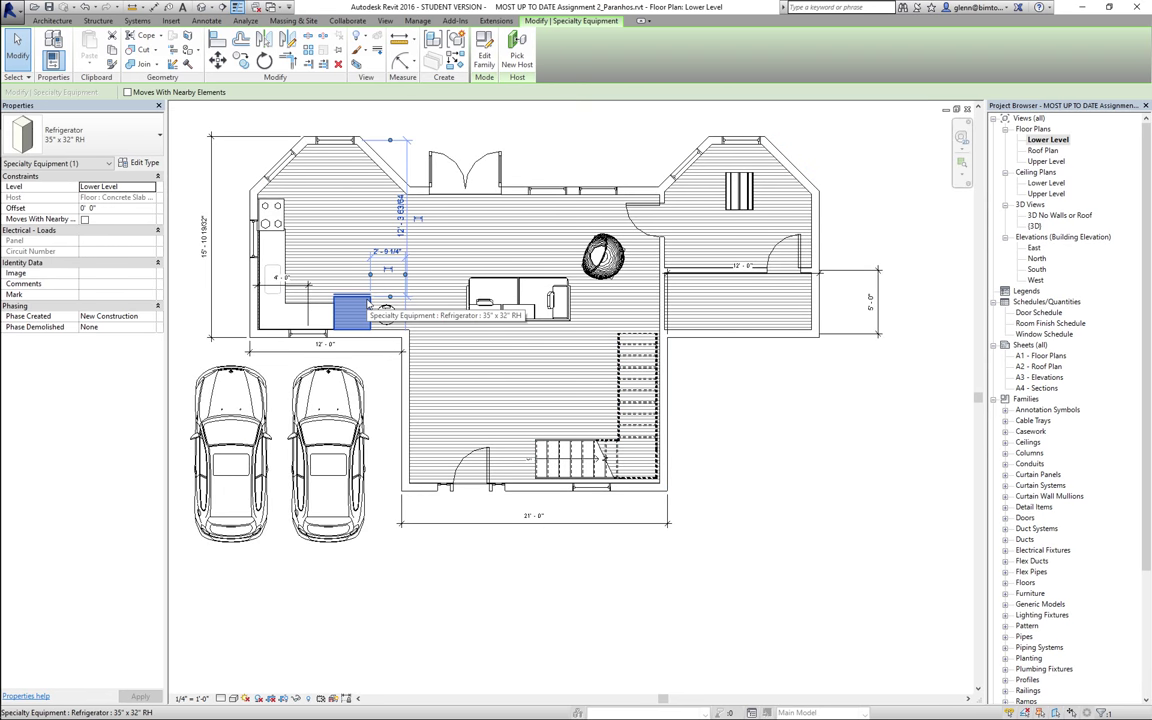
key(r)
key(o)
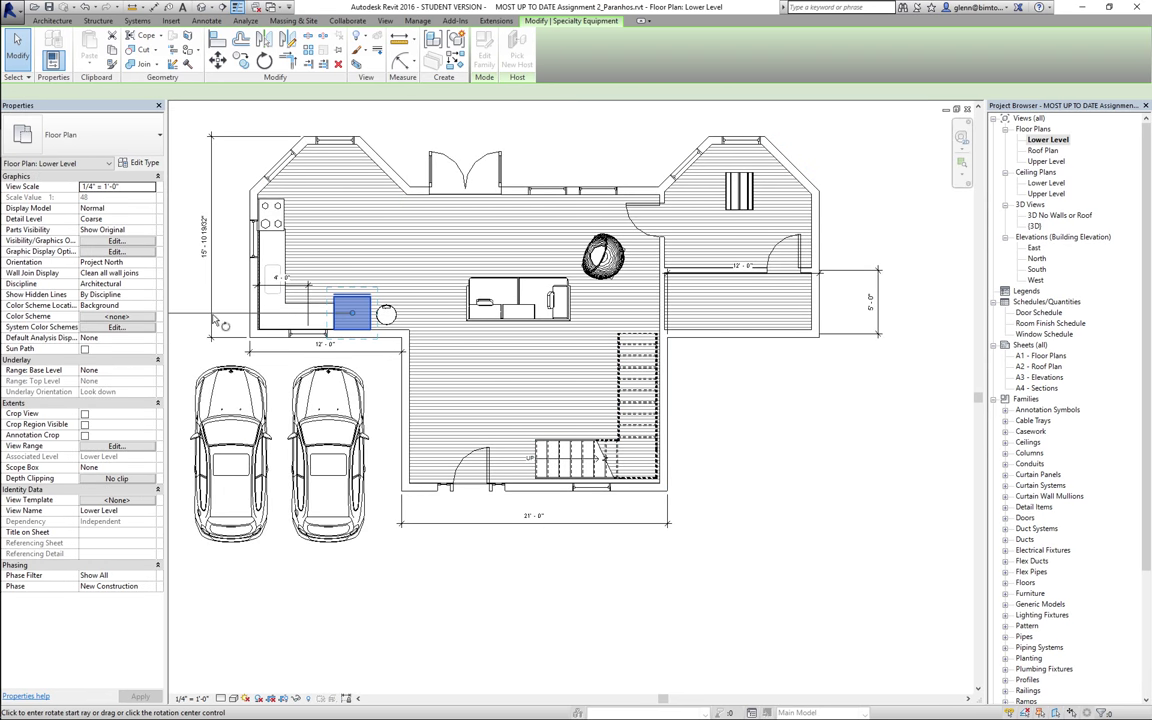
click(213, 320)
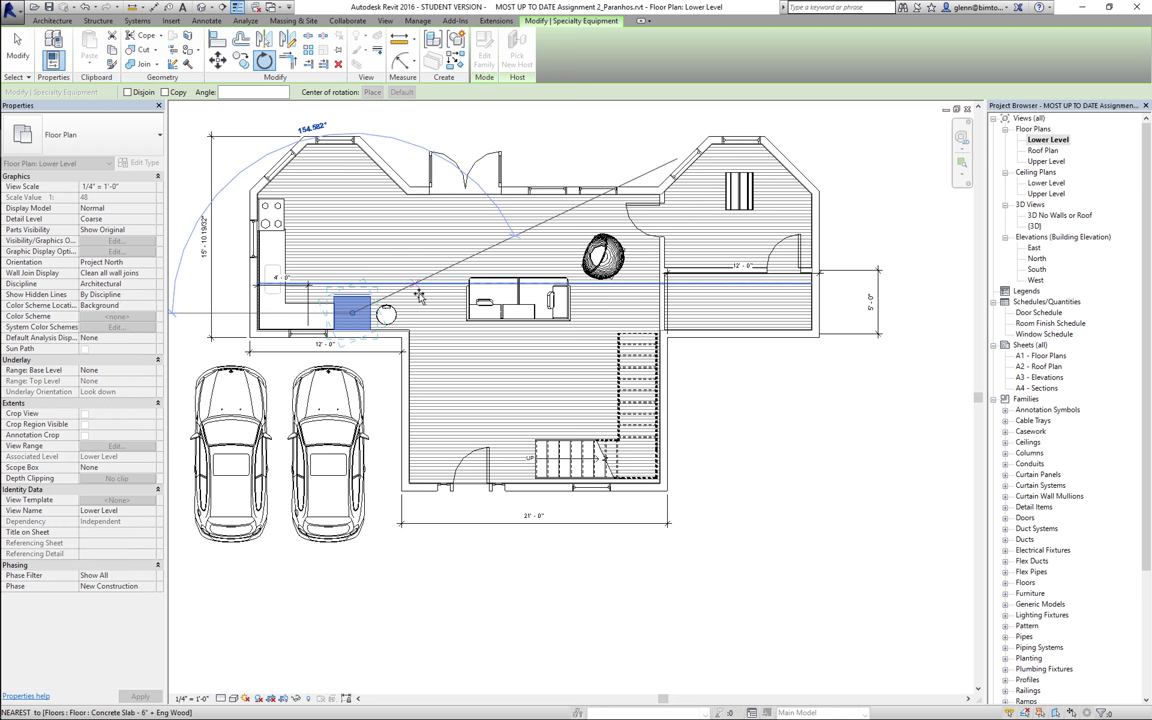
text(180)
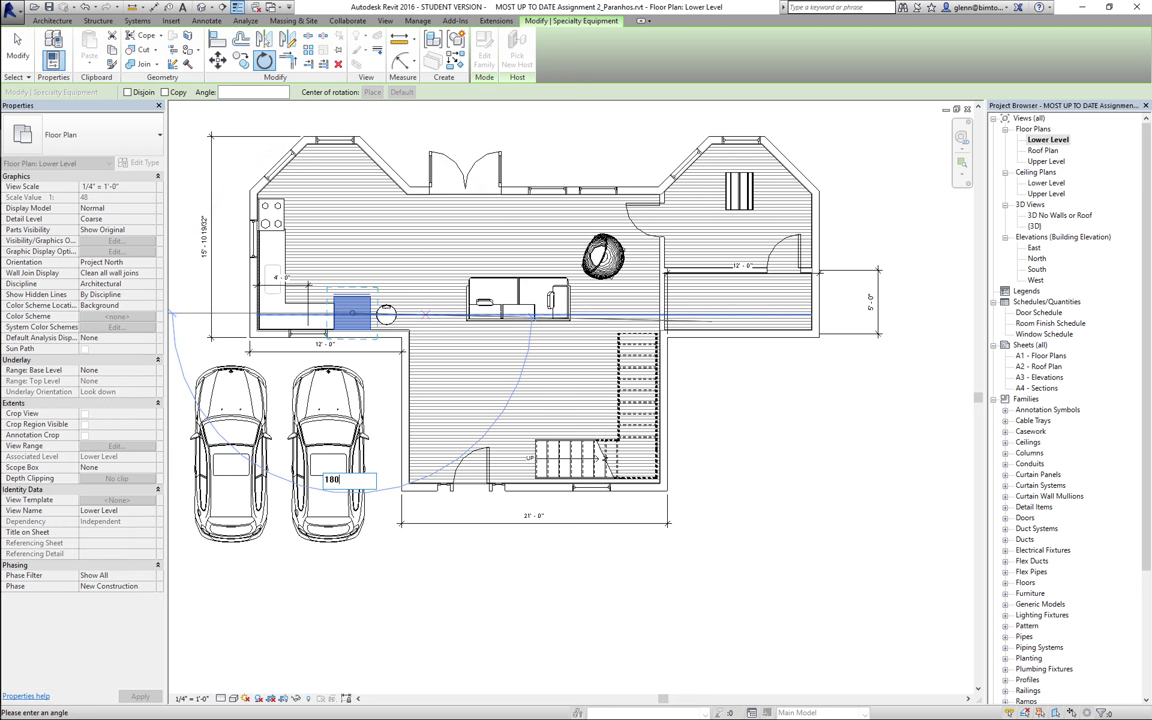
key(Return)
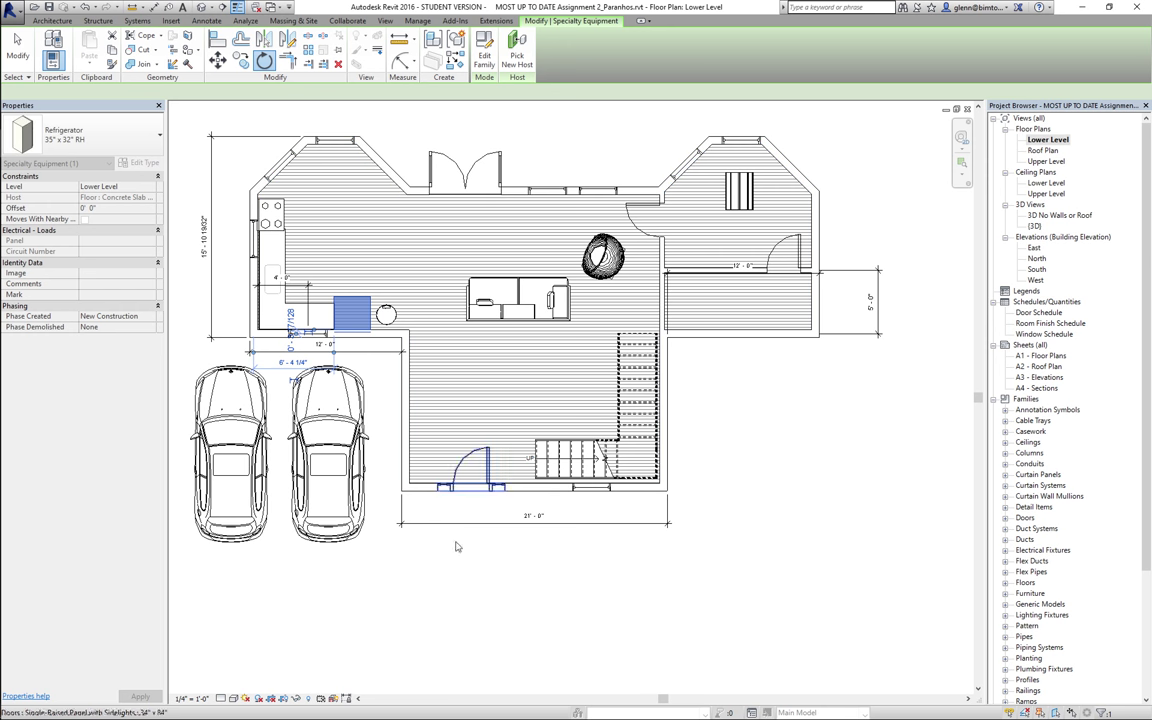
click(757, 475)
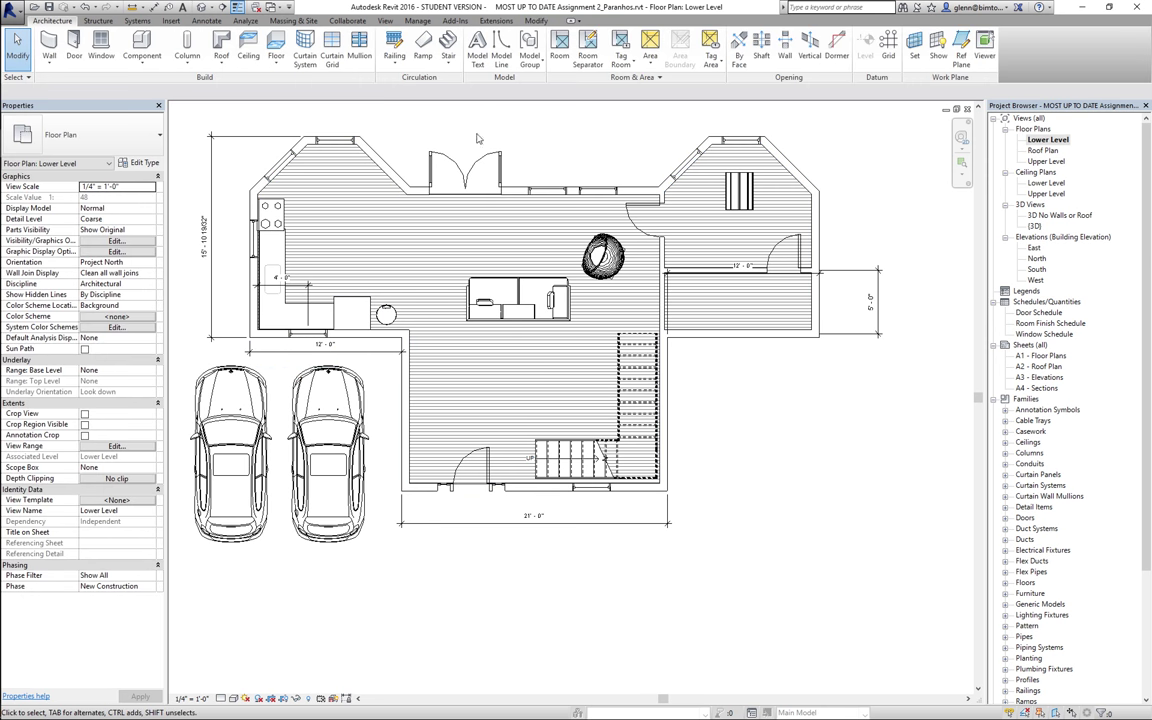
- Examine the rotated refrigerator and the kitchen counter in the 3D view, seen from the opposite side of the house
click(222, 7)
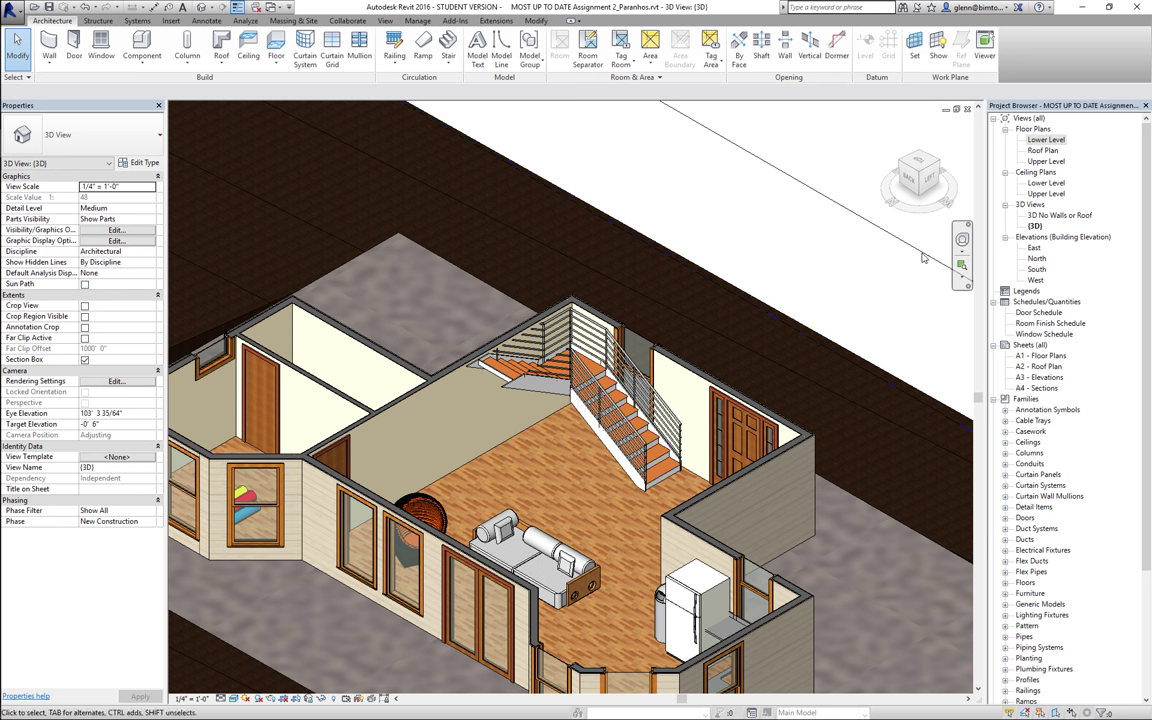
click(904, 168)
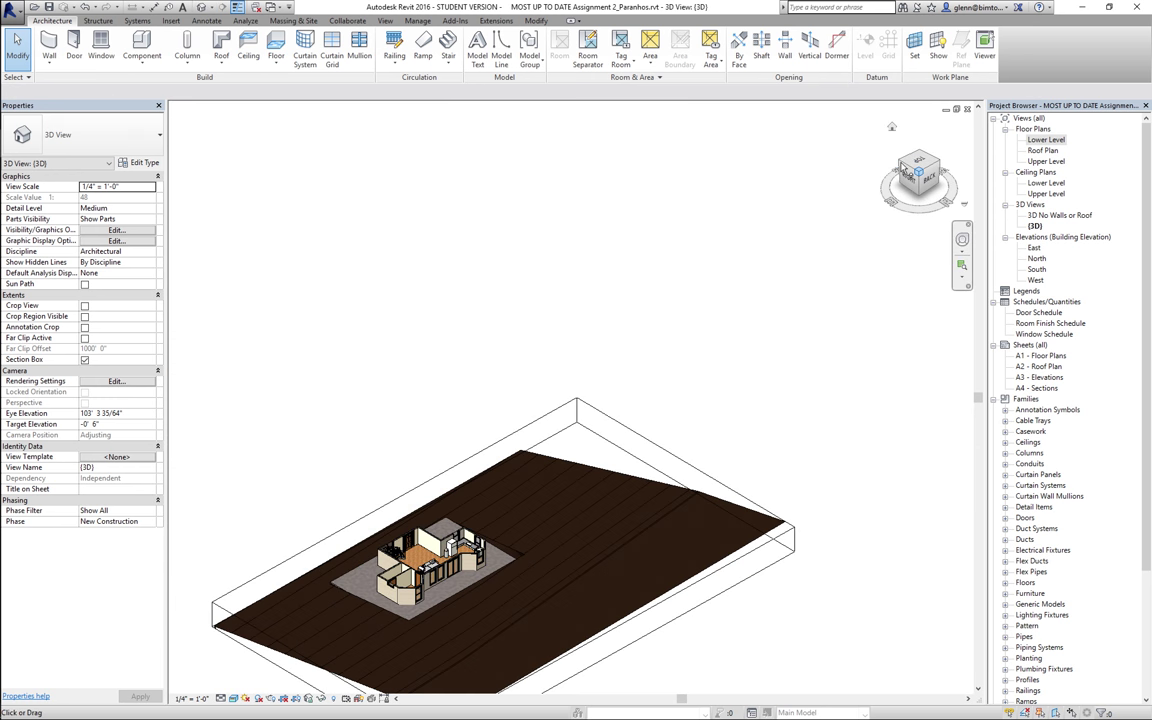
click(961, 268)
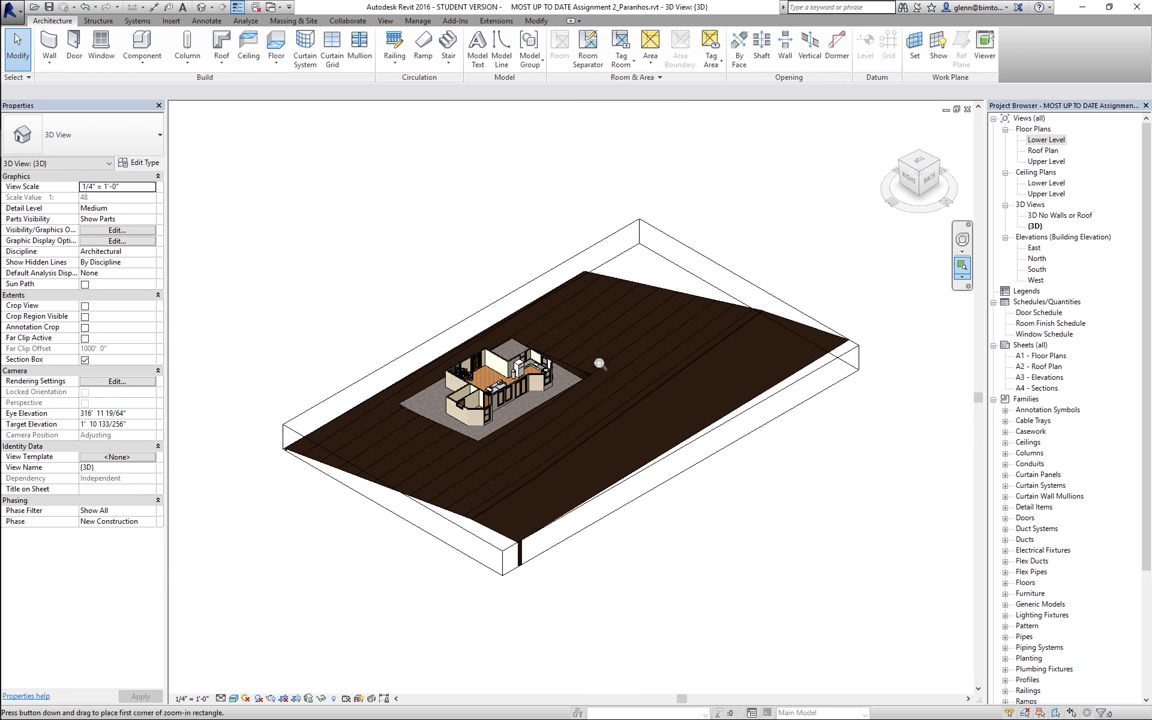
drag(512, 345, 573, 411)
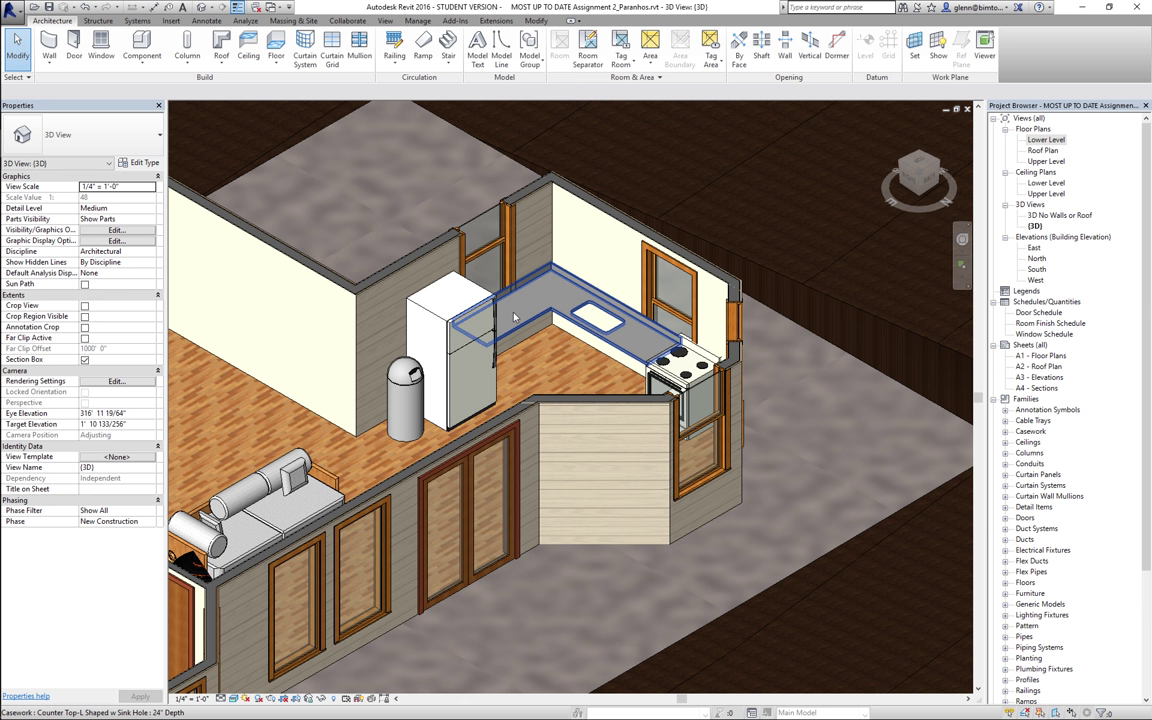
- Place a 36" Base Cabinet-Double Door & 2 Drawer component under the kitchen countertop's sink opening
click(142, 65)
click(150, 85)
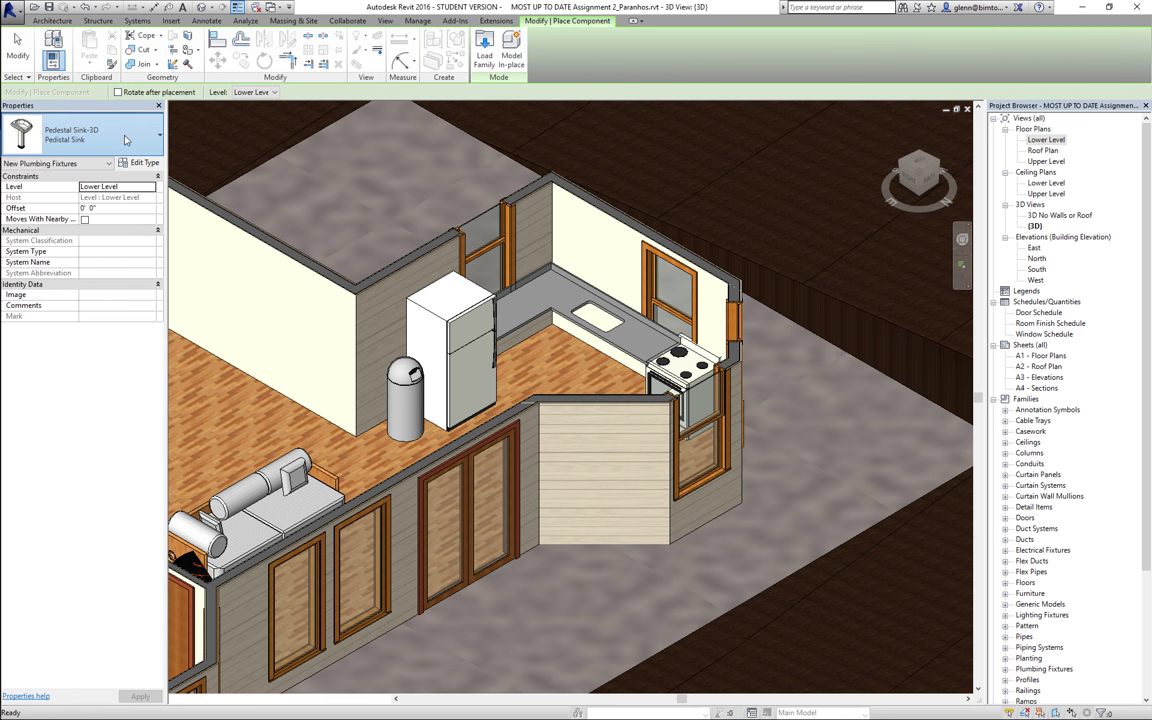
click(125, 139)
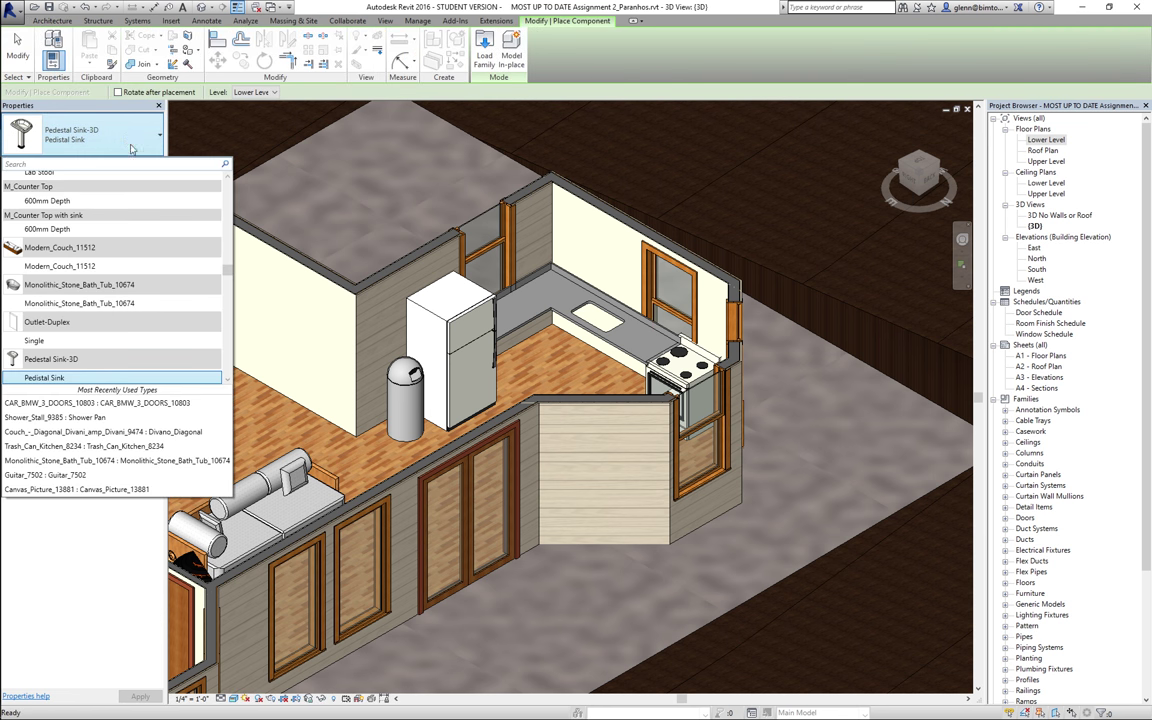
scroll(228, 250, down, 5)
drag(229, 256, 228, 180)
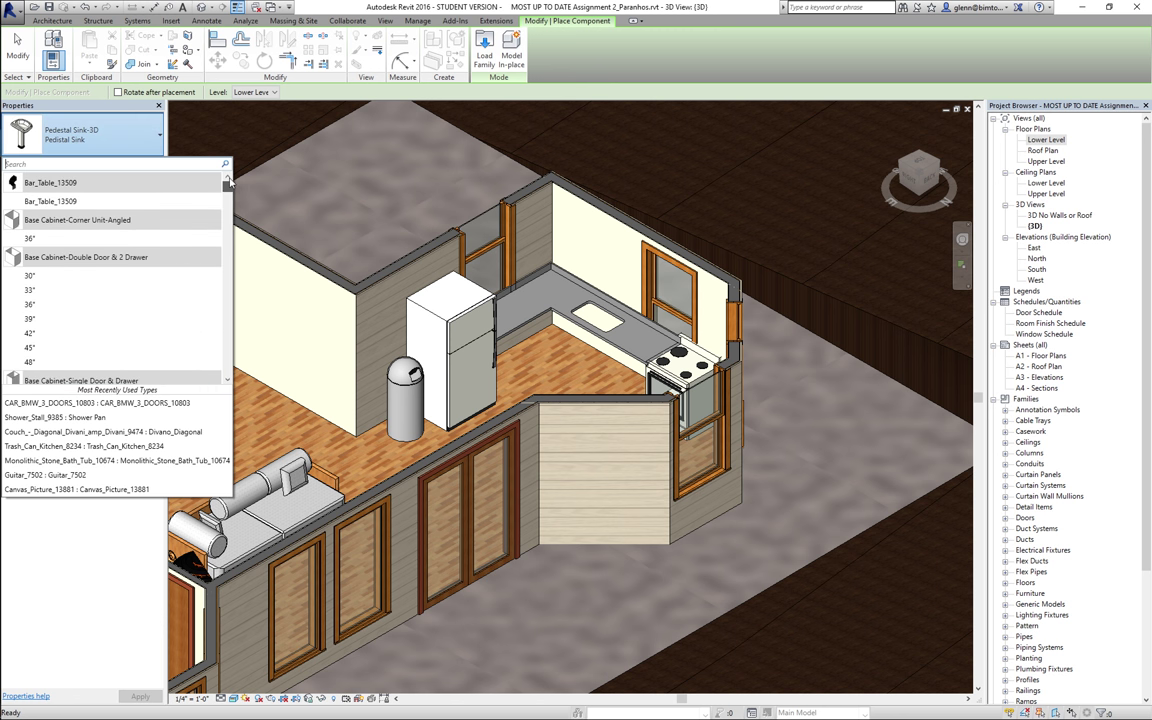
click(58, 305)
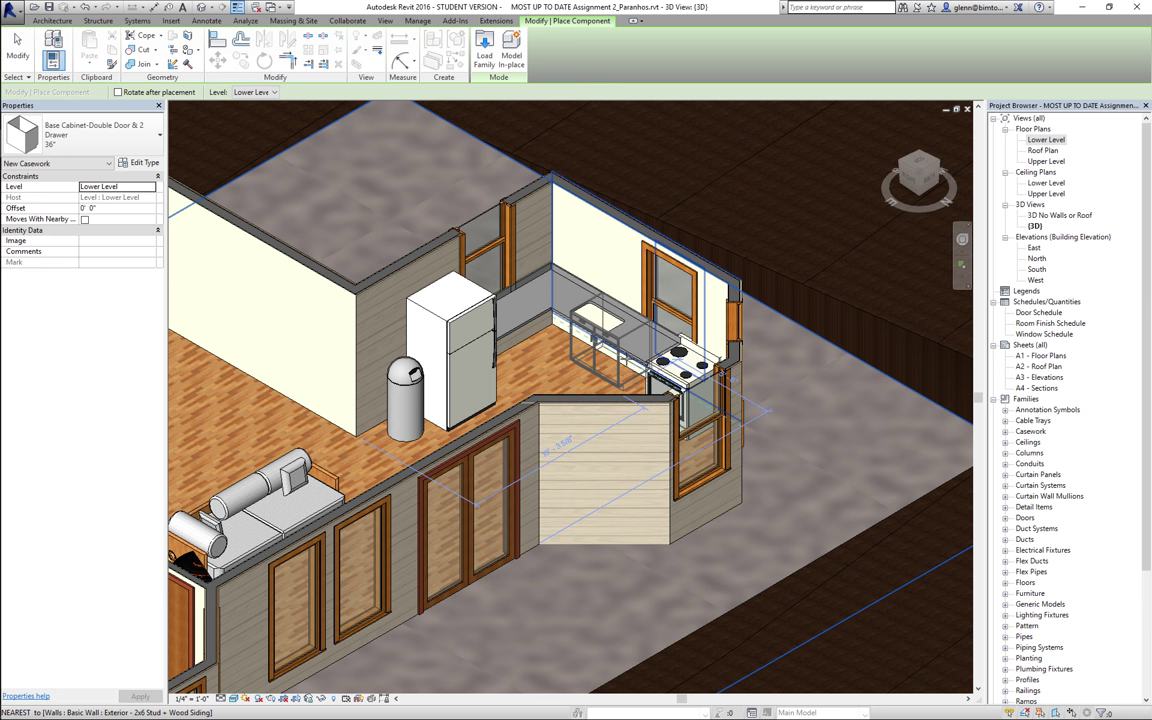
click(617, 354)
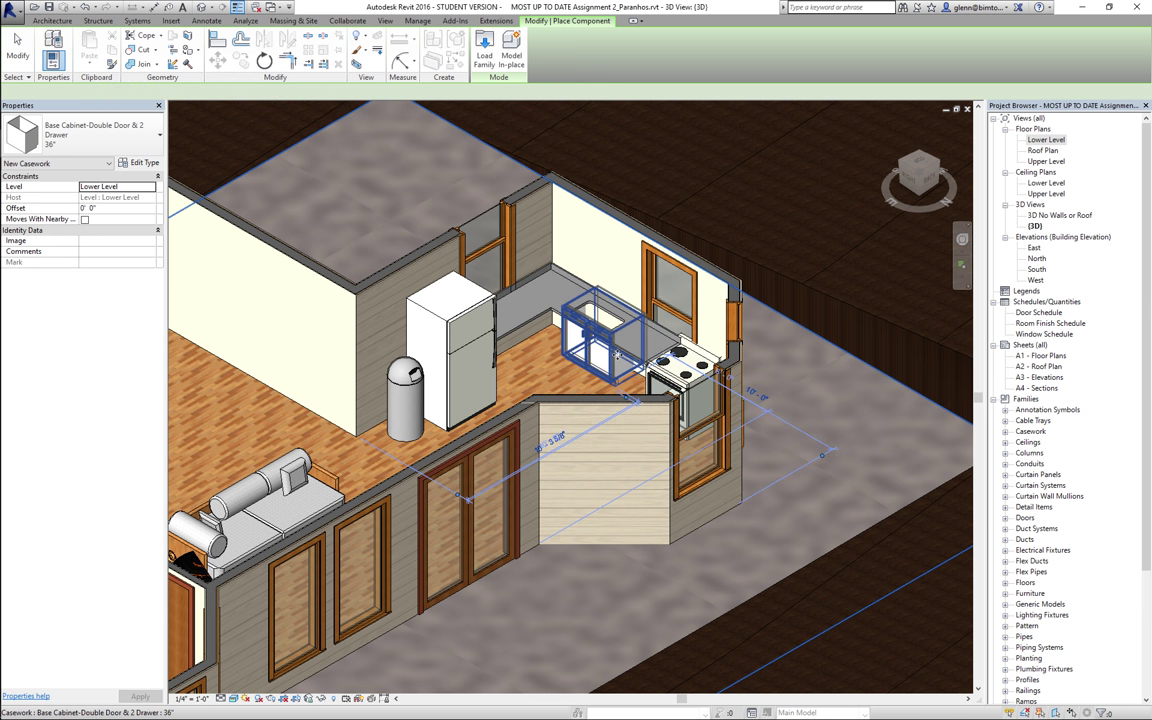
mouse_move(18, 55)
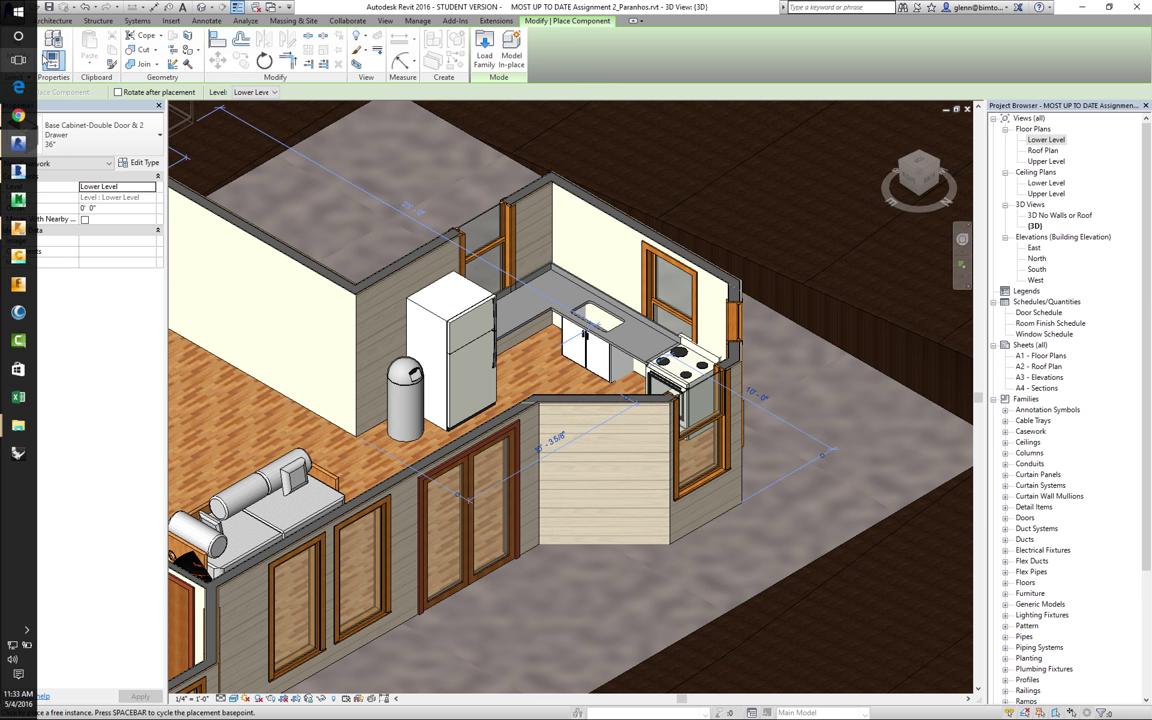
click(18, 50)
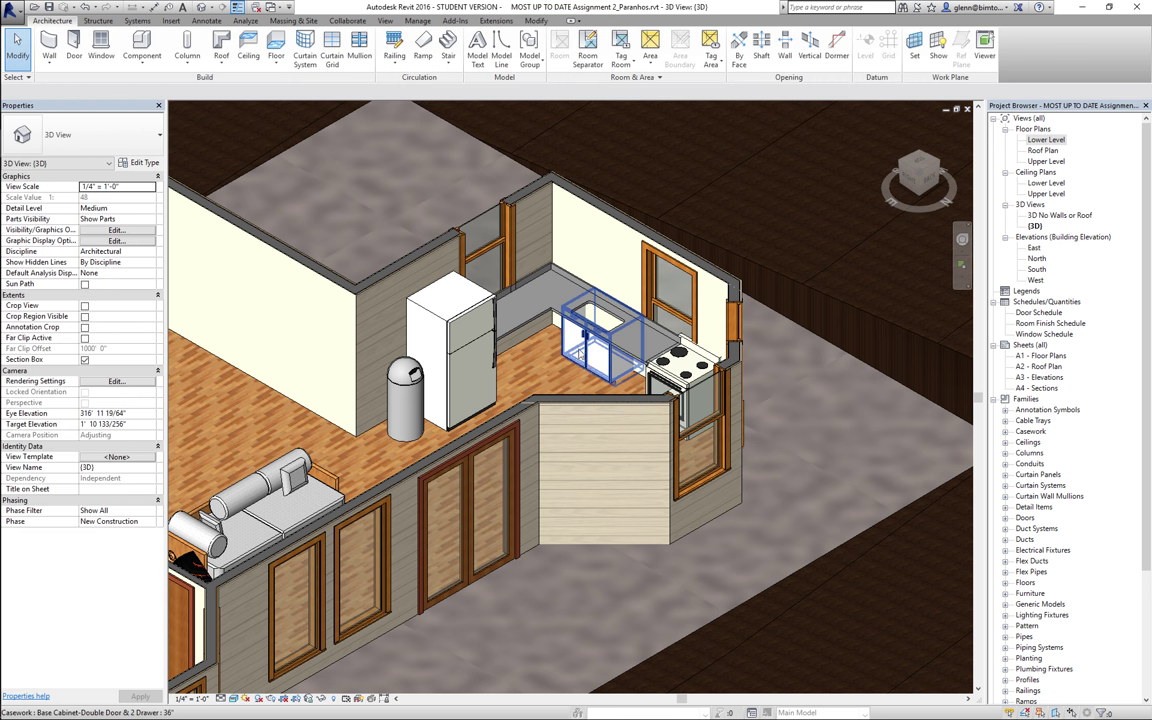
- In the Lower Level floor plan, nudge the refrigerator about 3" away from the countertop's end toward the trash can
click(585, 360)
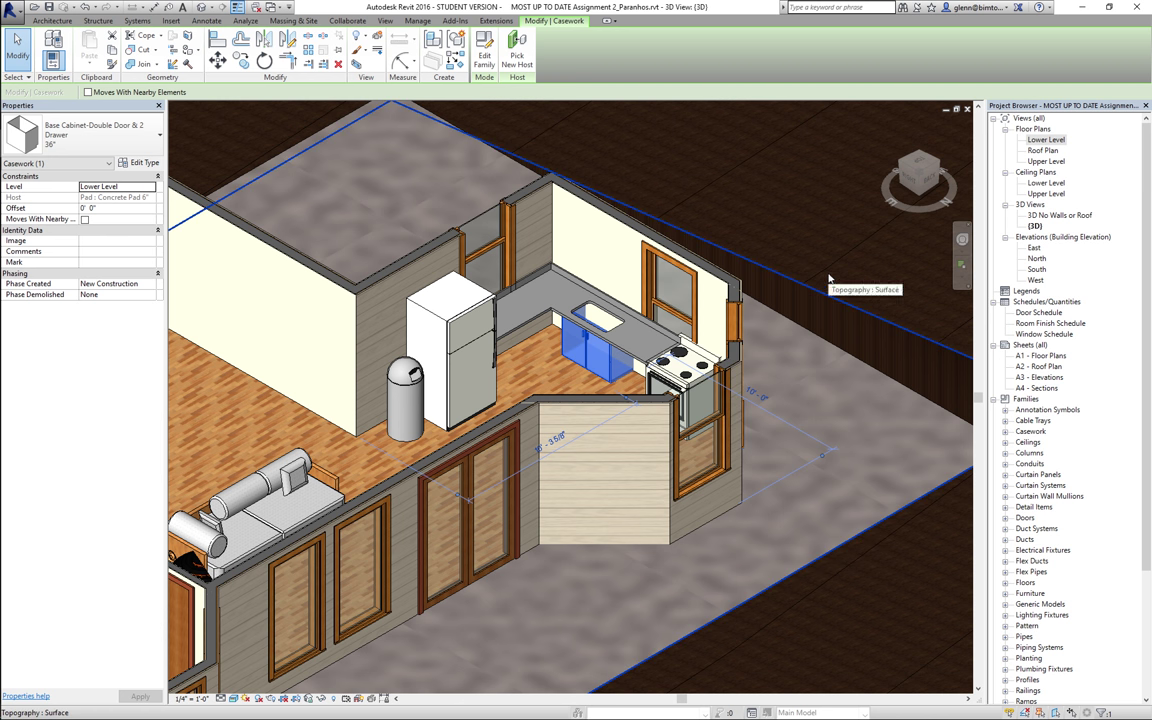
double_click(1048, 141)
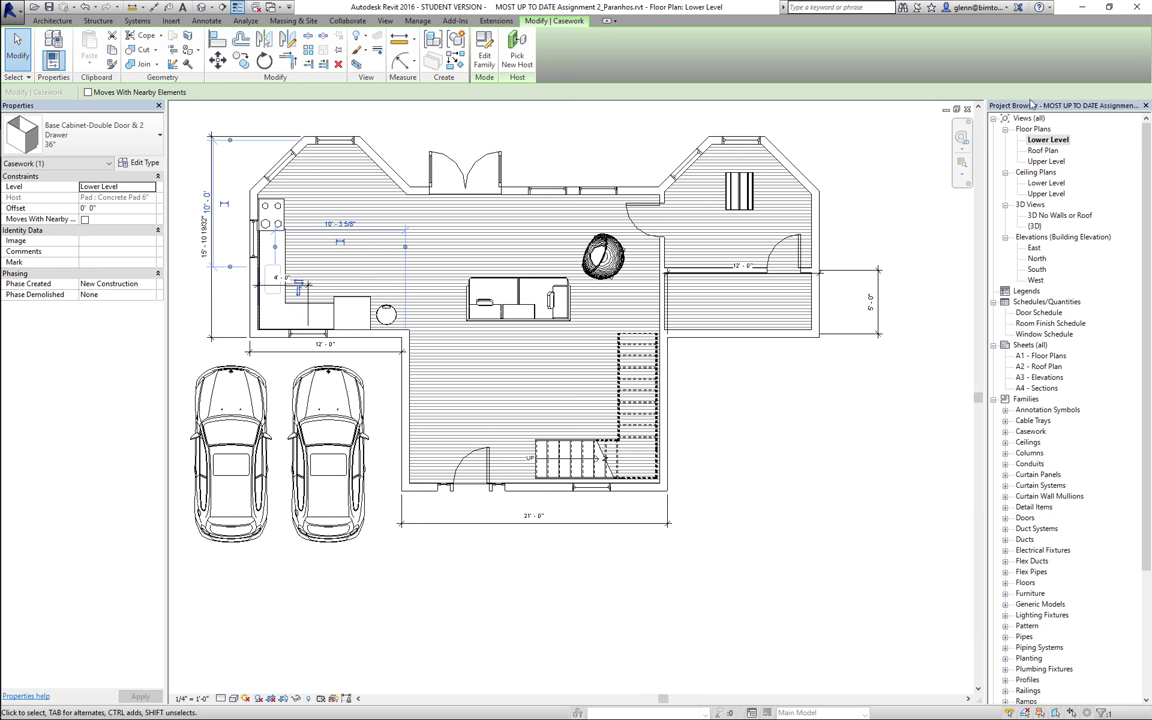
click(964, 168)
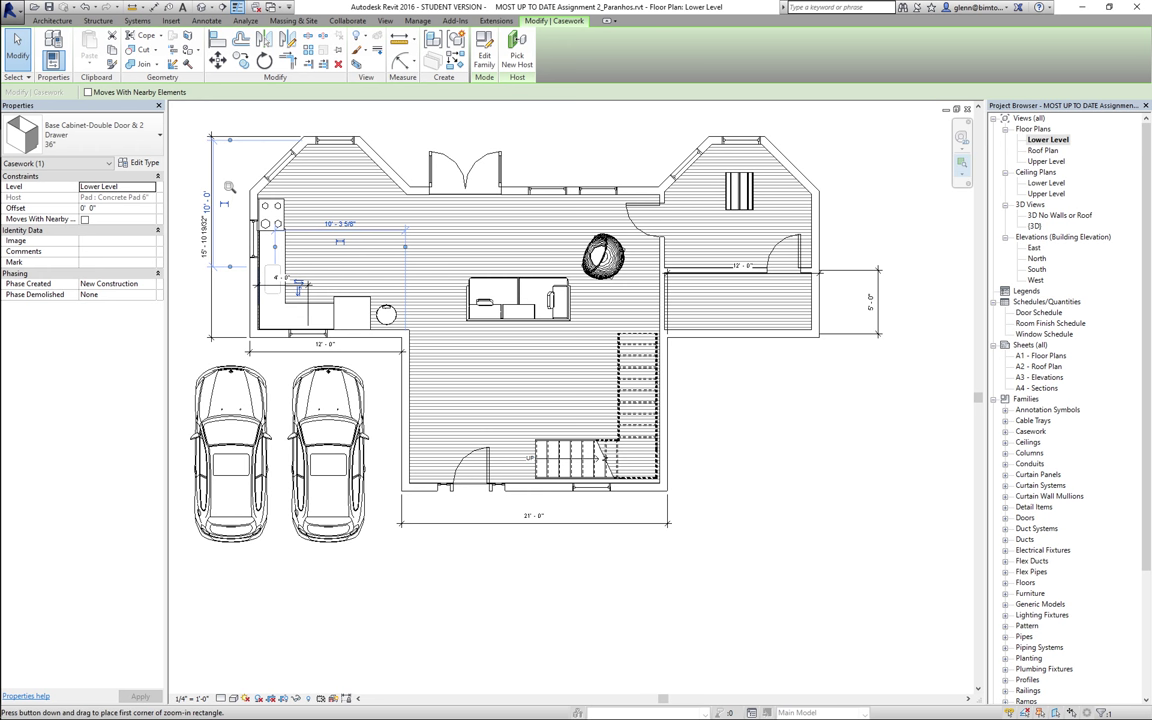
drag(220, 186, 380, 372)
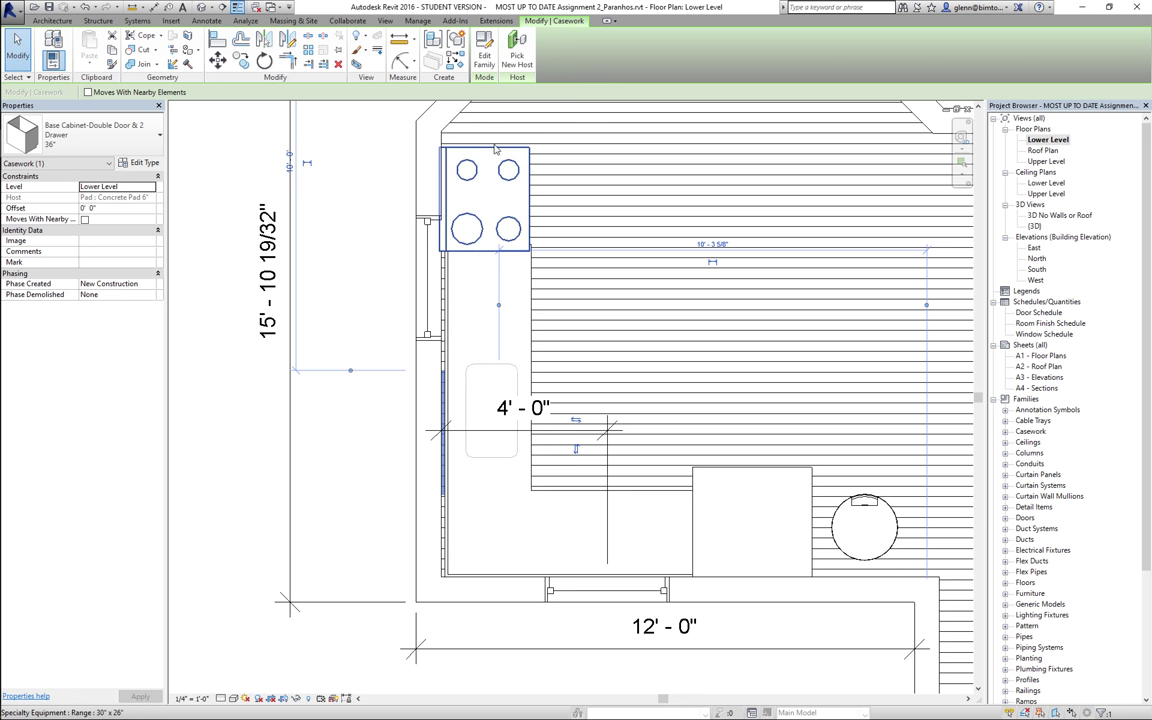
click(516, 277)
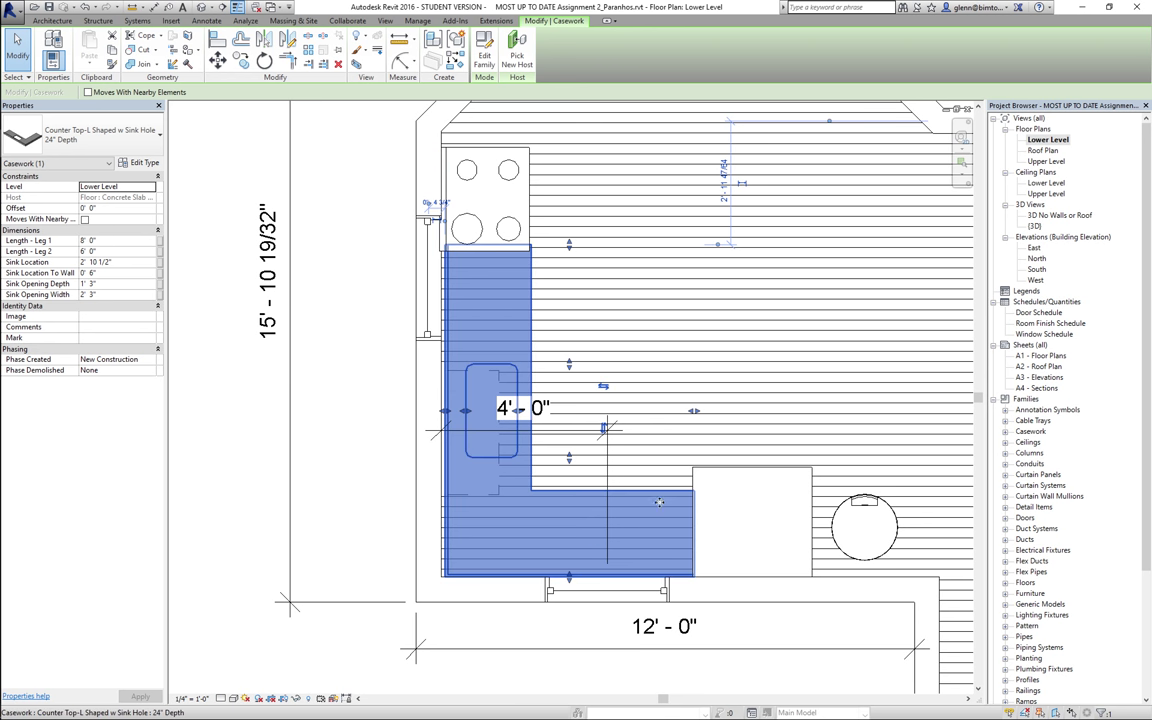
click(714, 481)
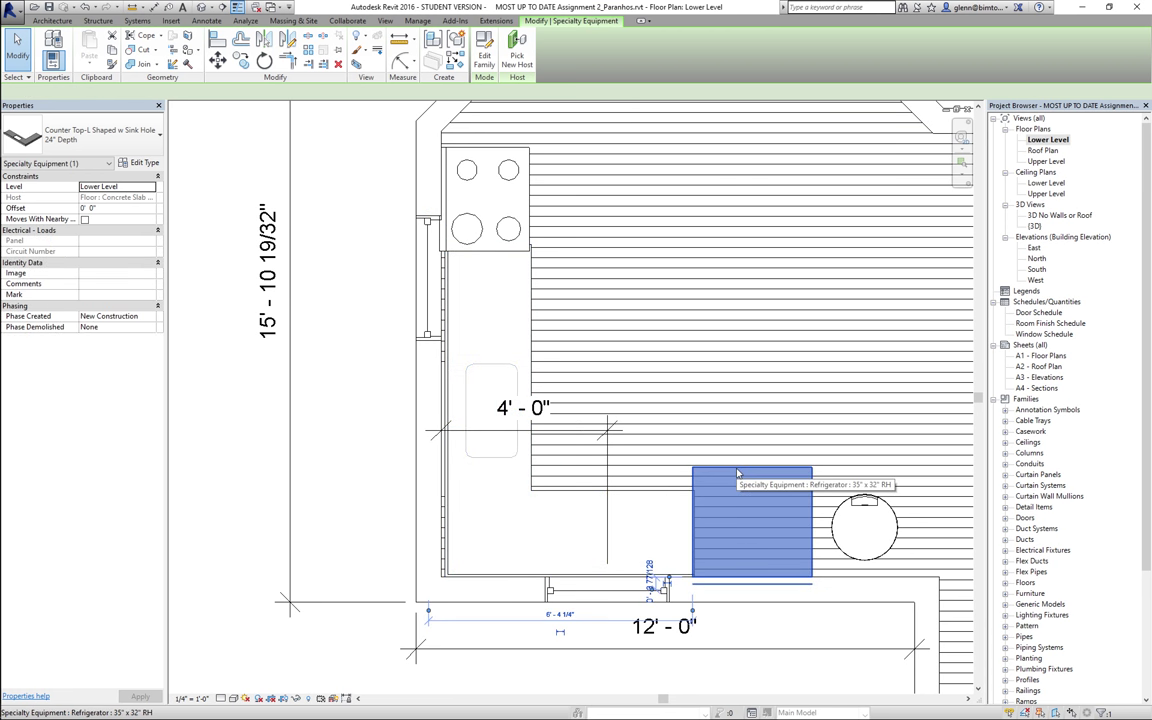
key(Right)
key(Right)
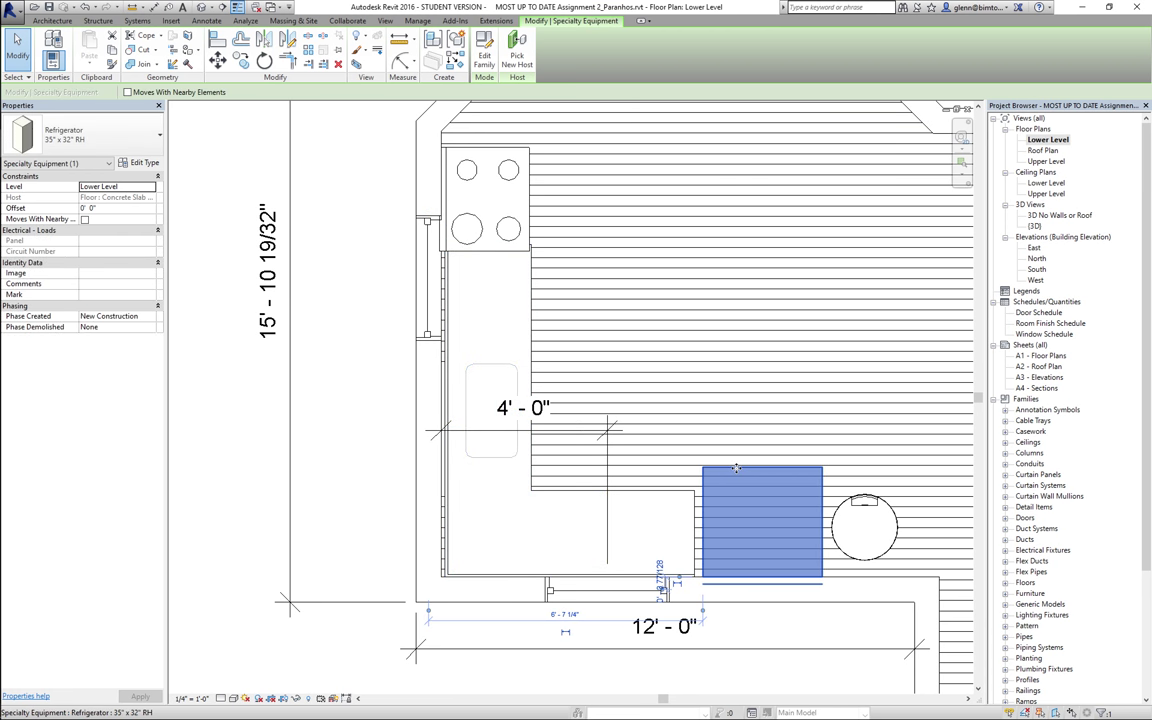
- Shorten the L-shaped countertop's leg beside the range to about 7' 8" and shift the range slightly away from the exterior wall
click(618, 506)
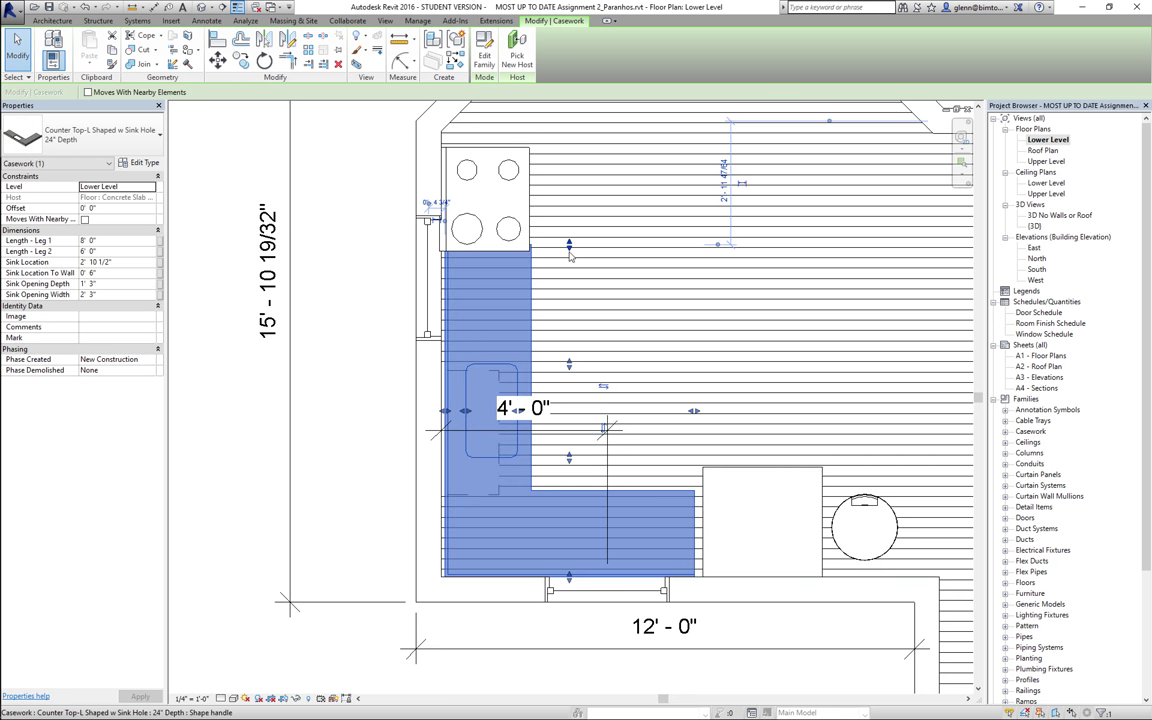
drag(569, 255, 565, 262)
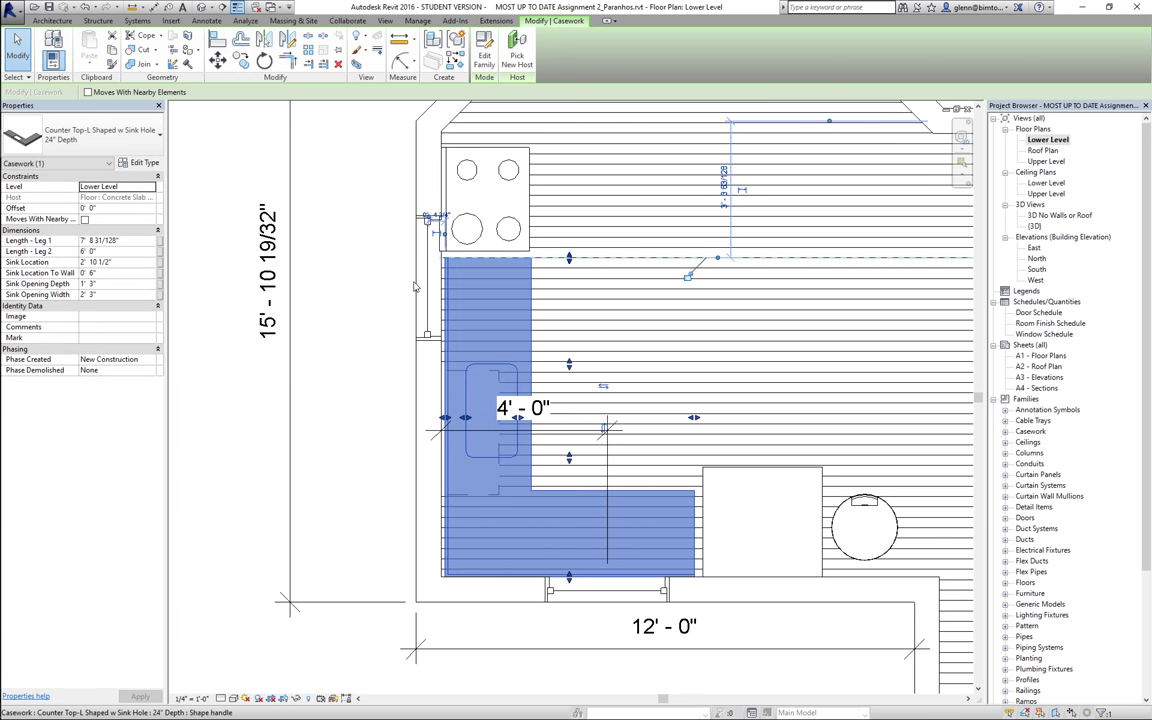
click(134, 241)
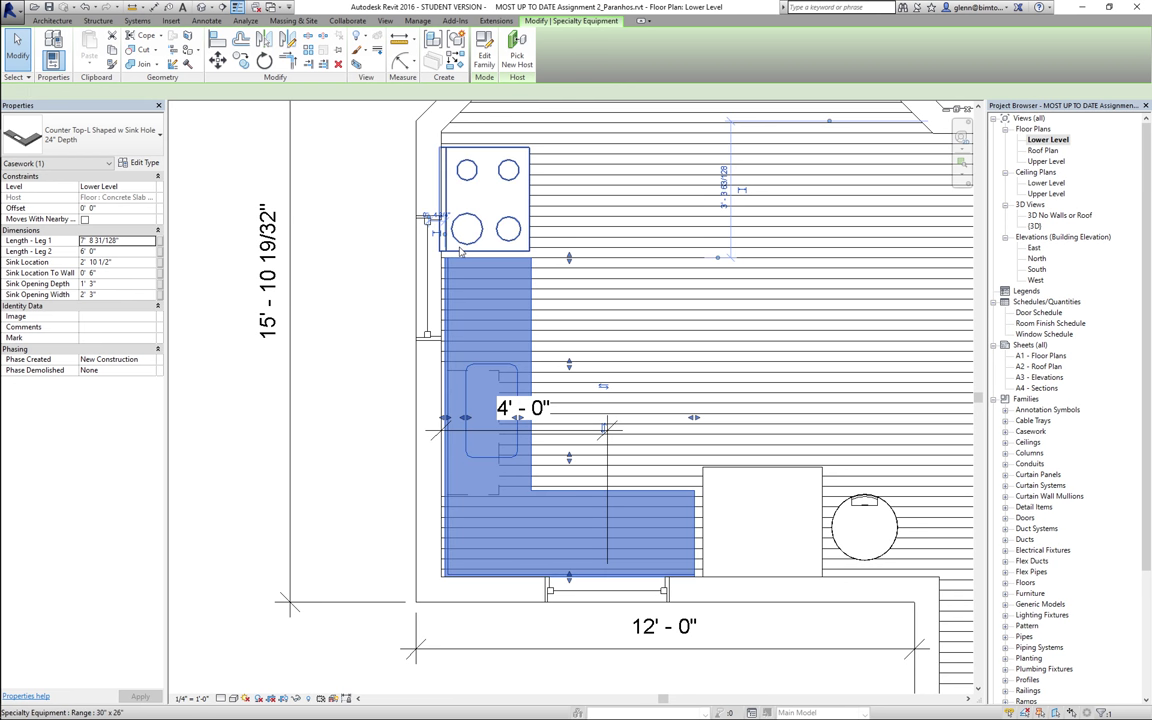
click(459, 246)
drag(459, 246, 462, 246)
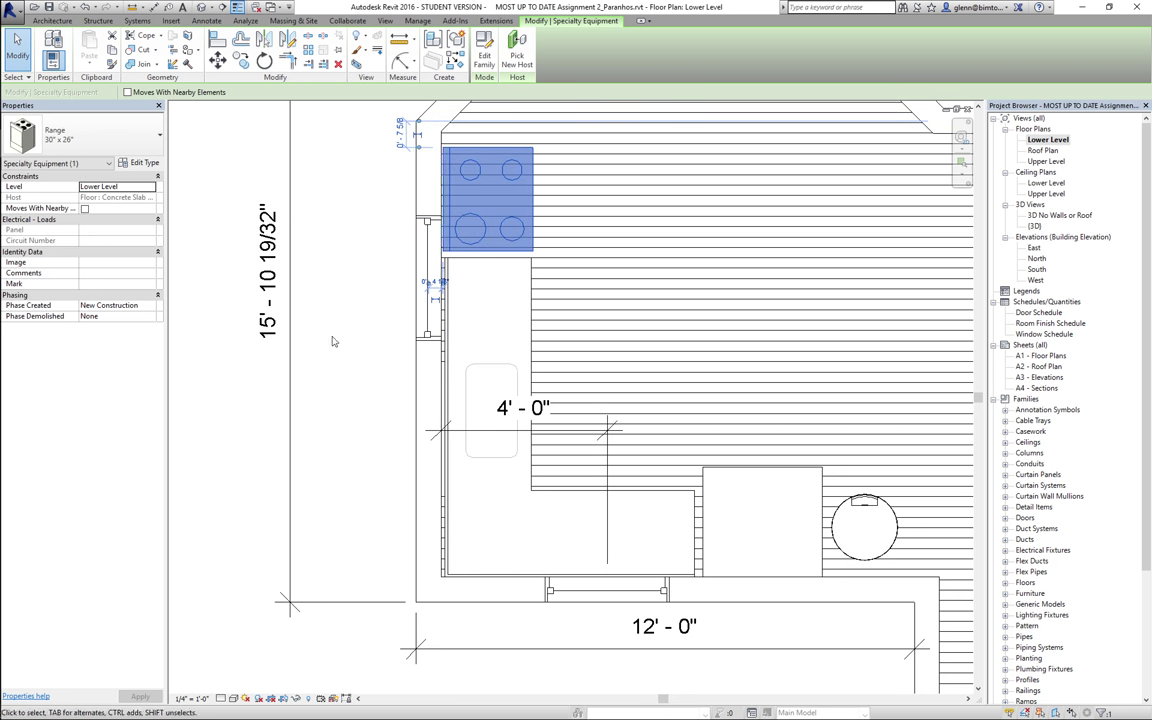
- Align the back edge of the countertop's sink leg with the inside face of the exterior wall
key(z)
key(r)
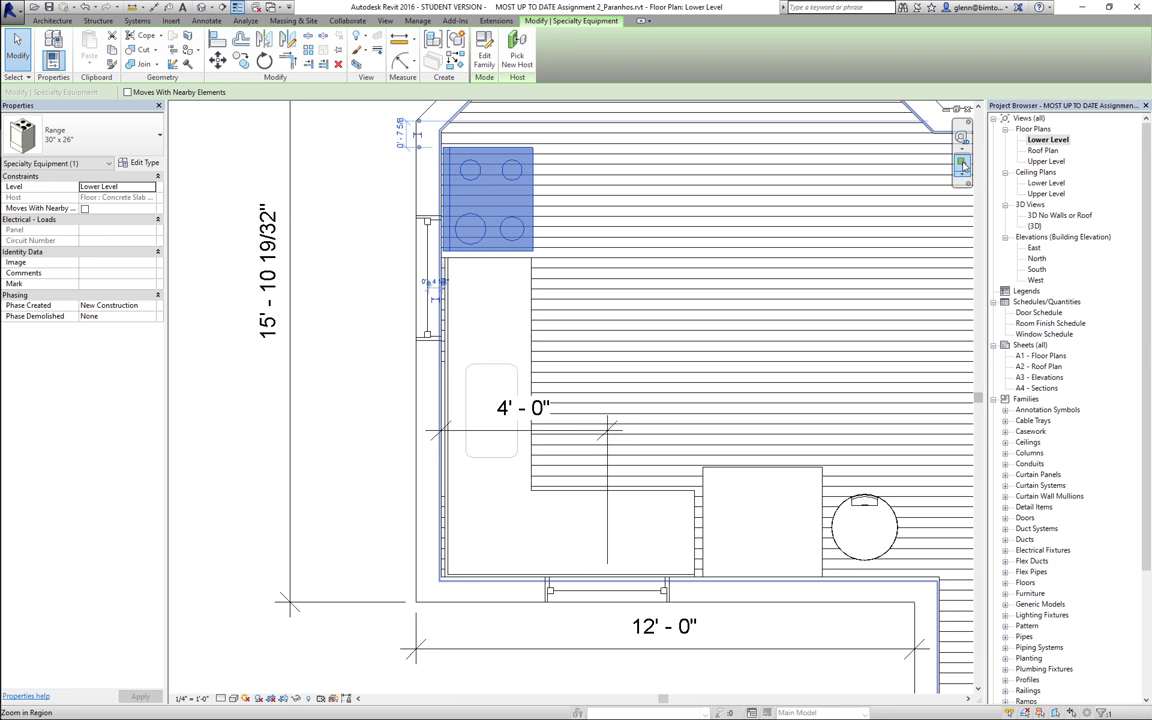
key(super+a)
click(413, 480)
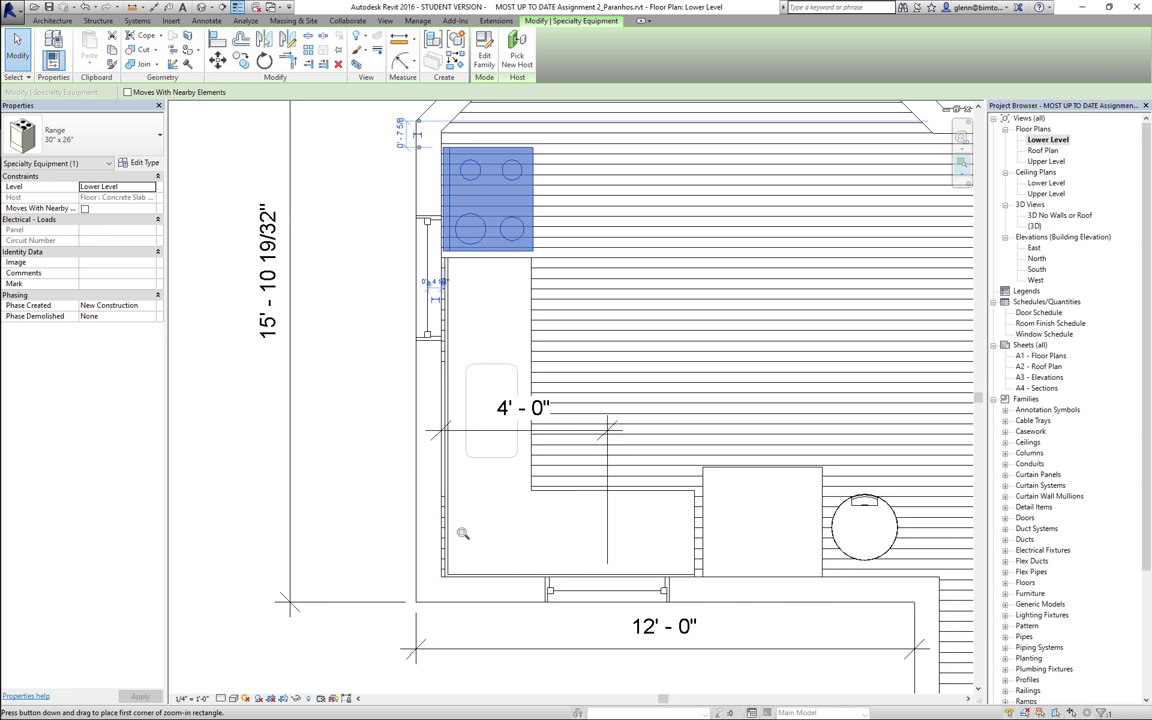
drag(417, 480, 547, 644)
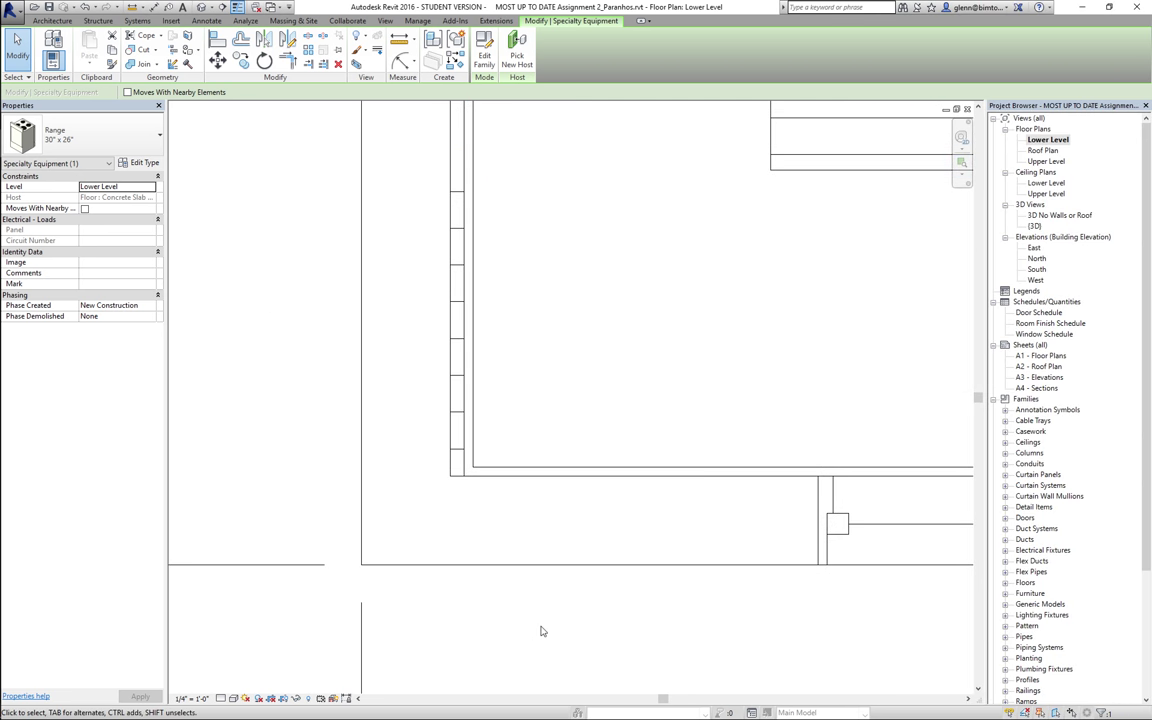
click(453, 475)
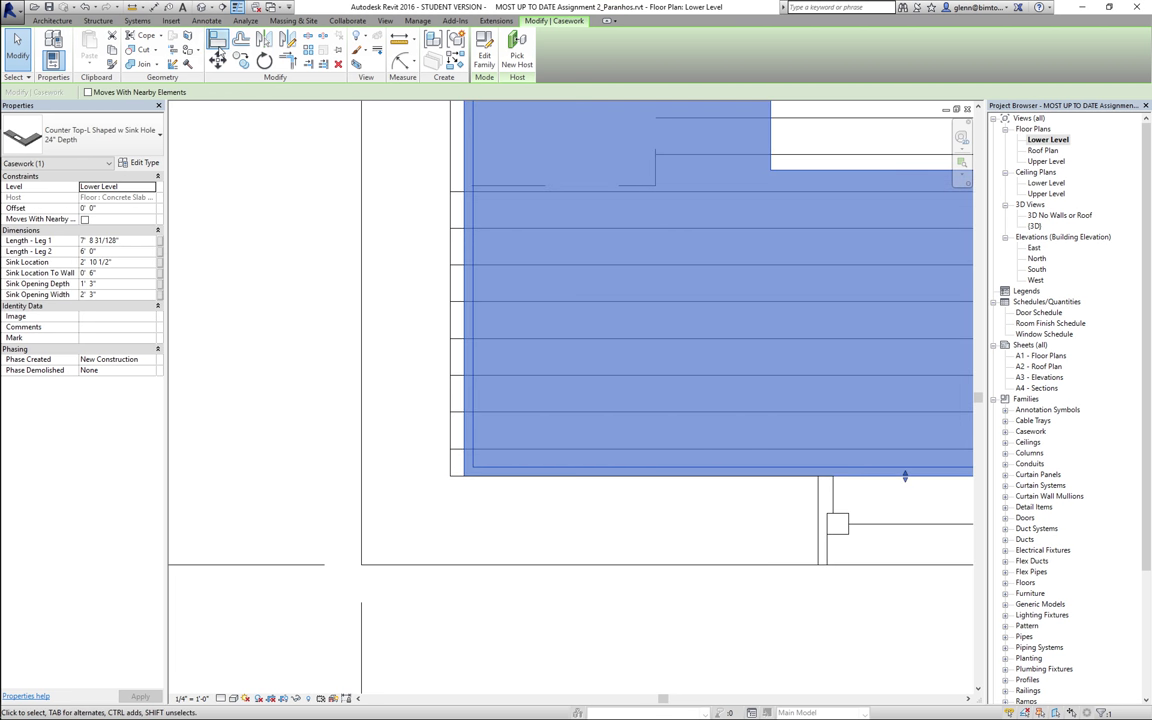
click(217, 40)
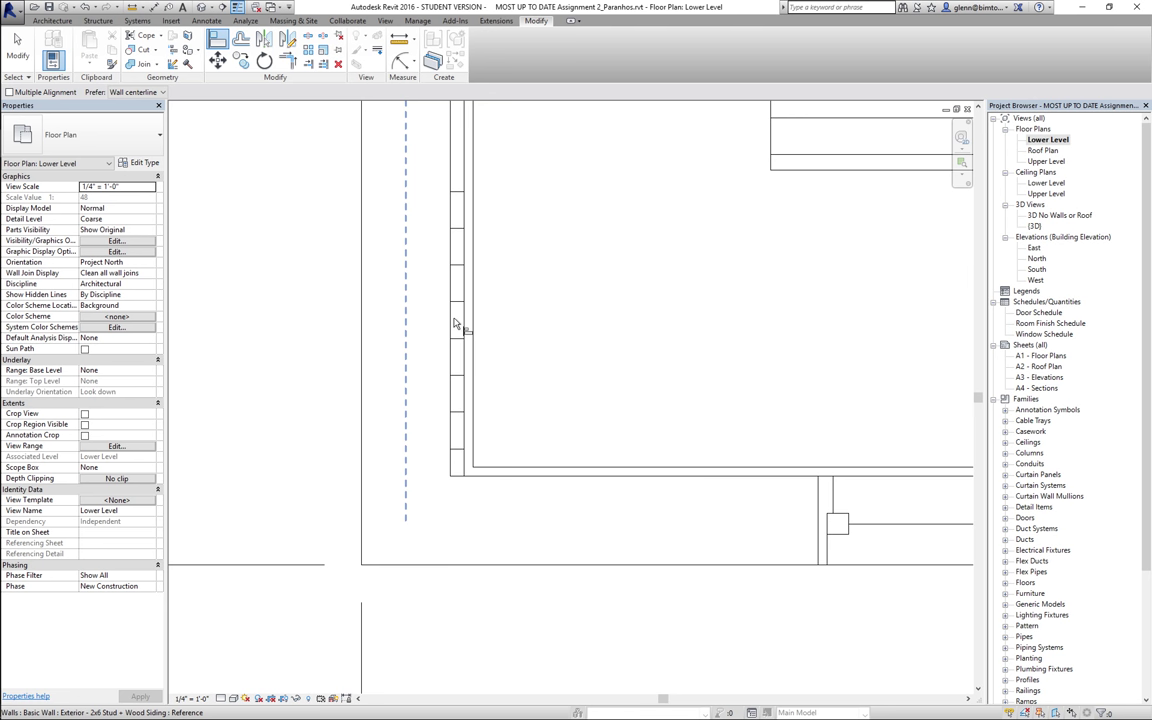
click(455, 323)
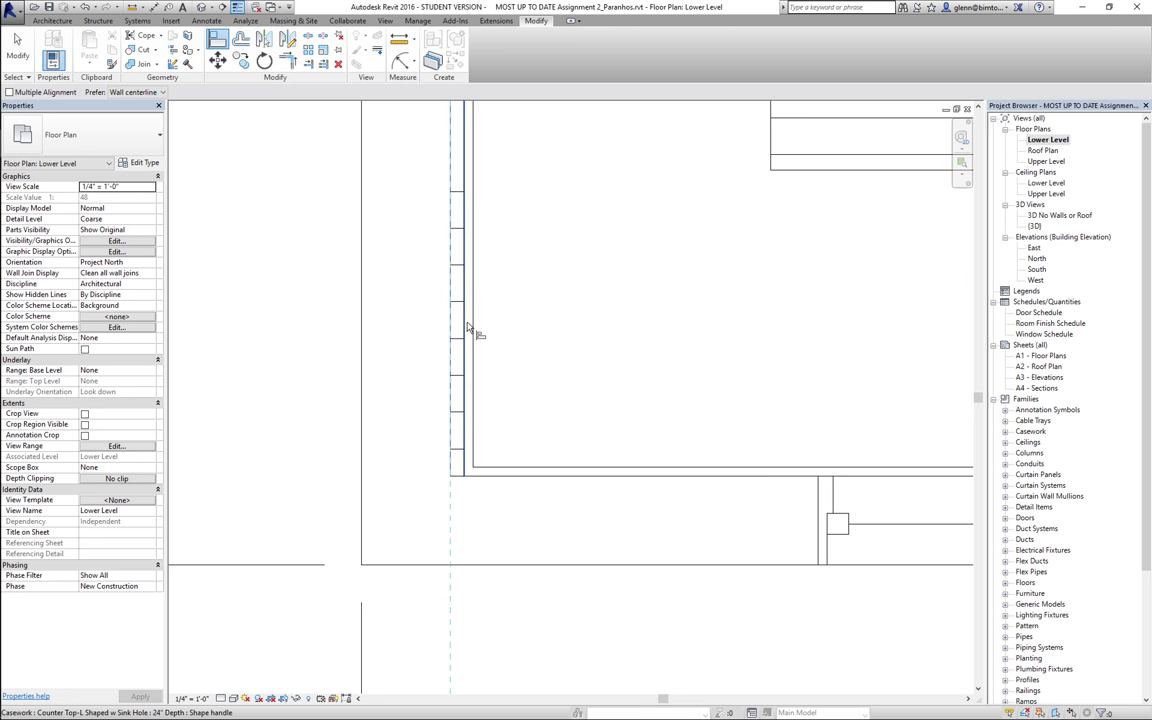
click(466, 327)
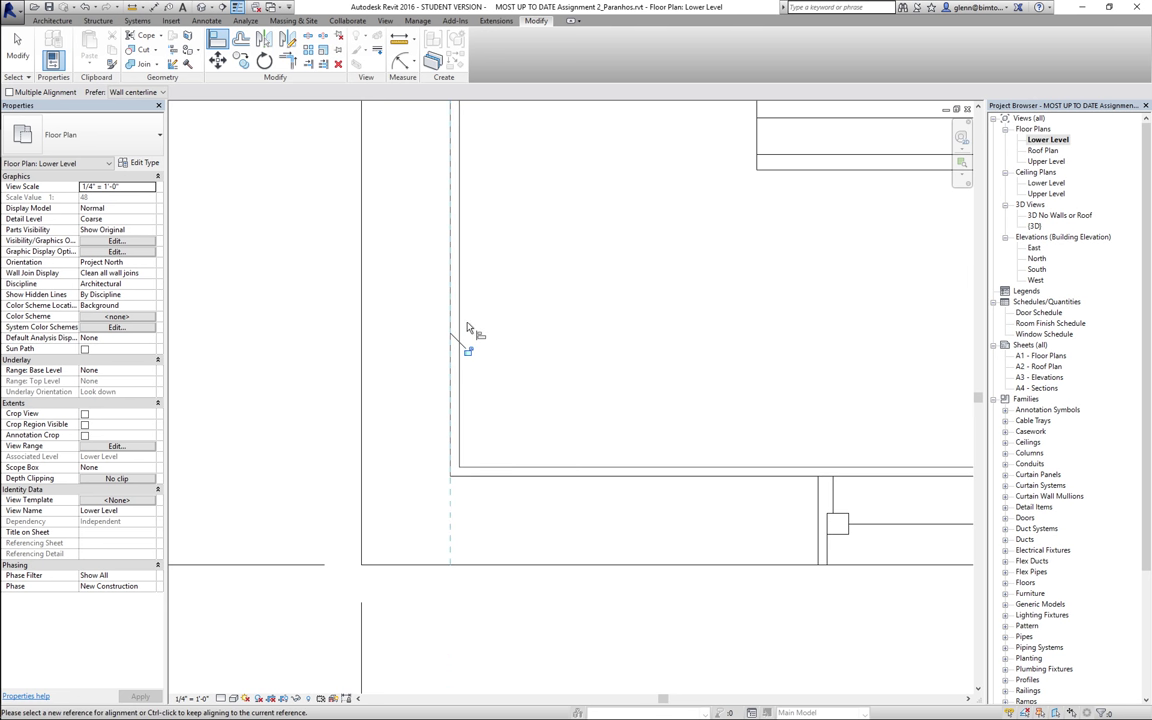
scroll(466, 327, down, 4)
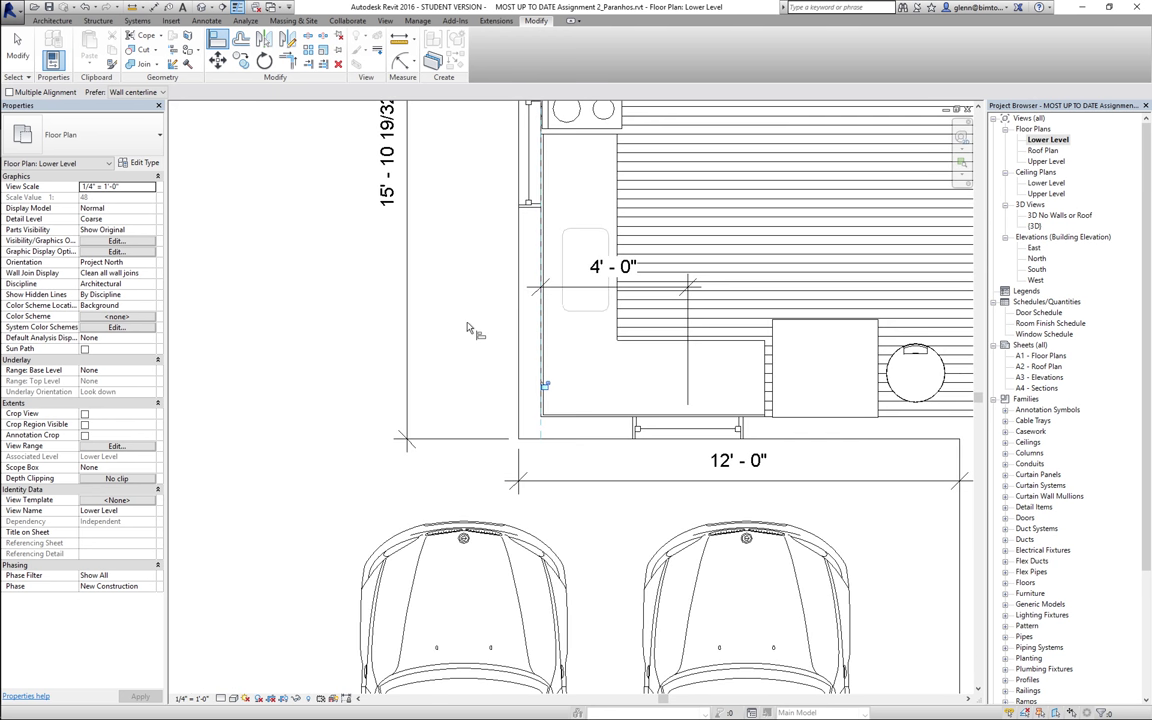
click(20, 47)
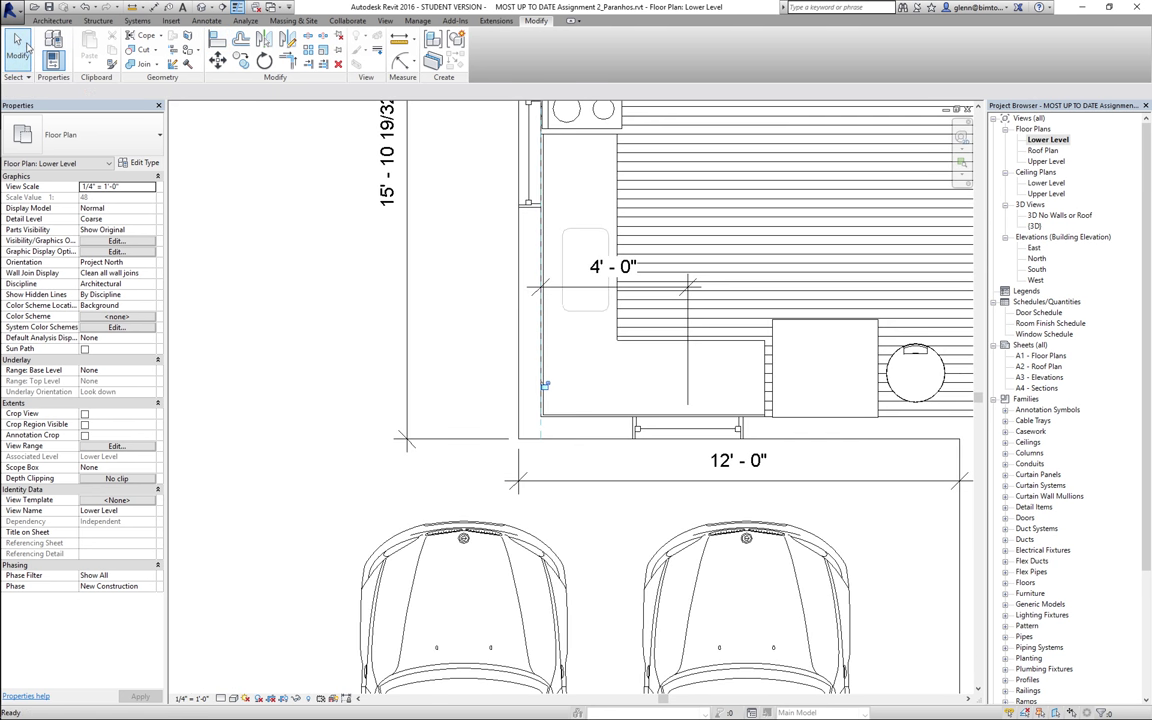
click(615, 192)
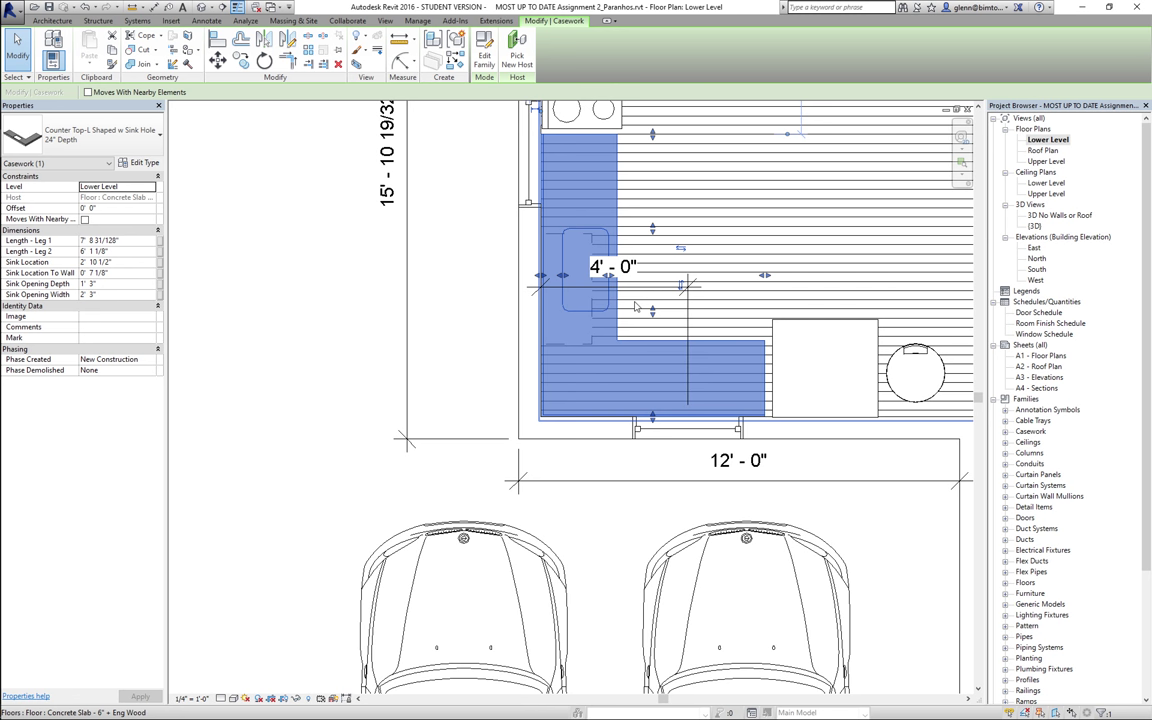
key(super+a)
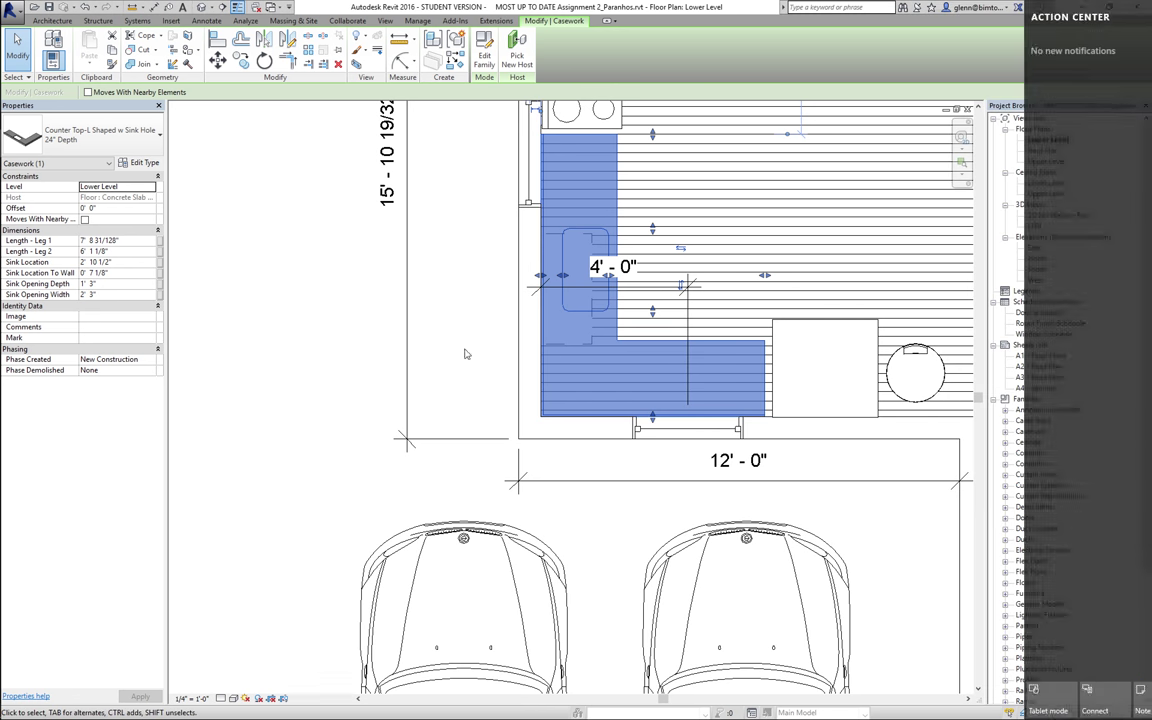
key(super+a)
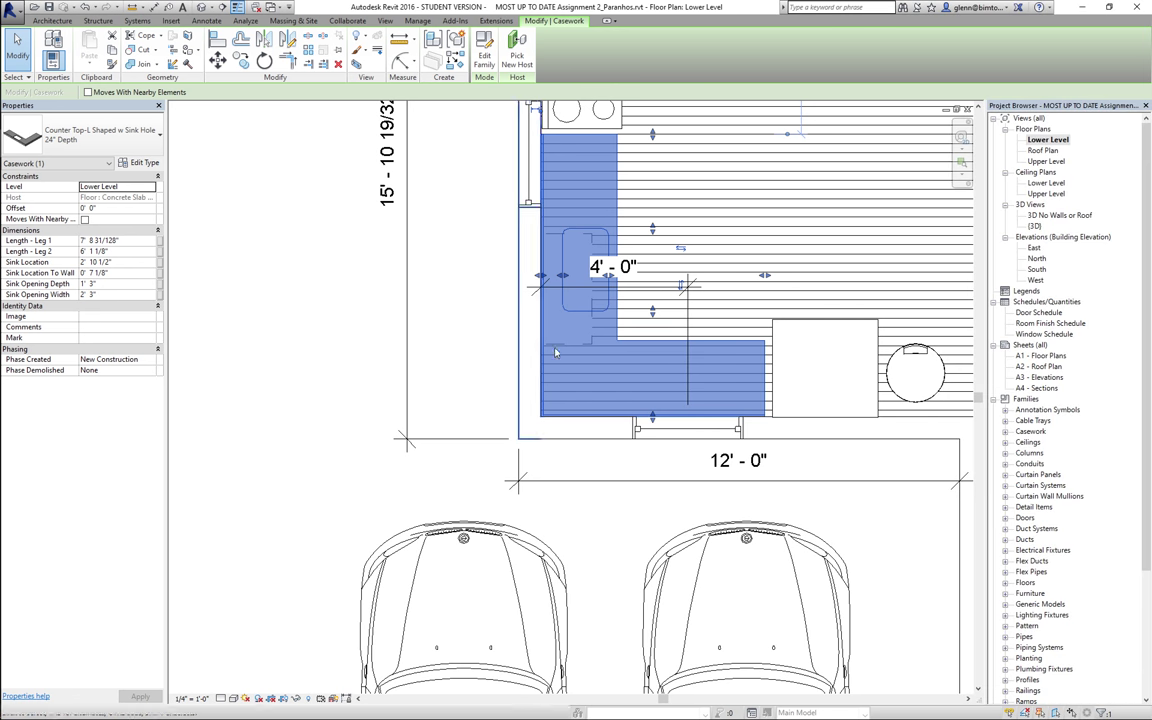
click(664, 267)
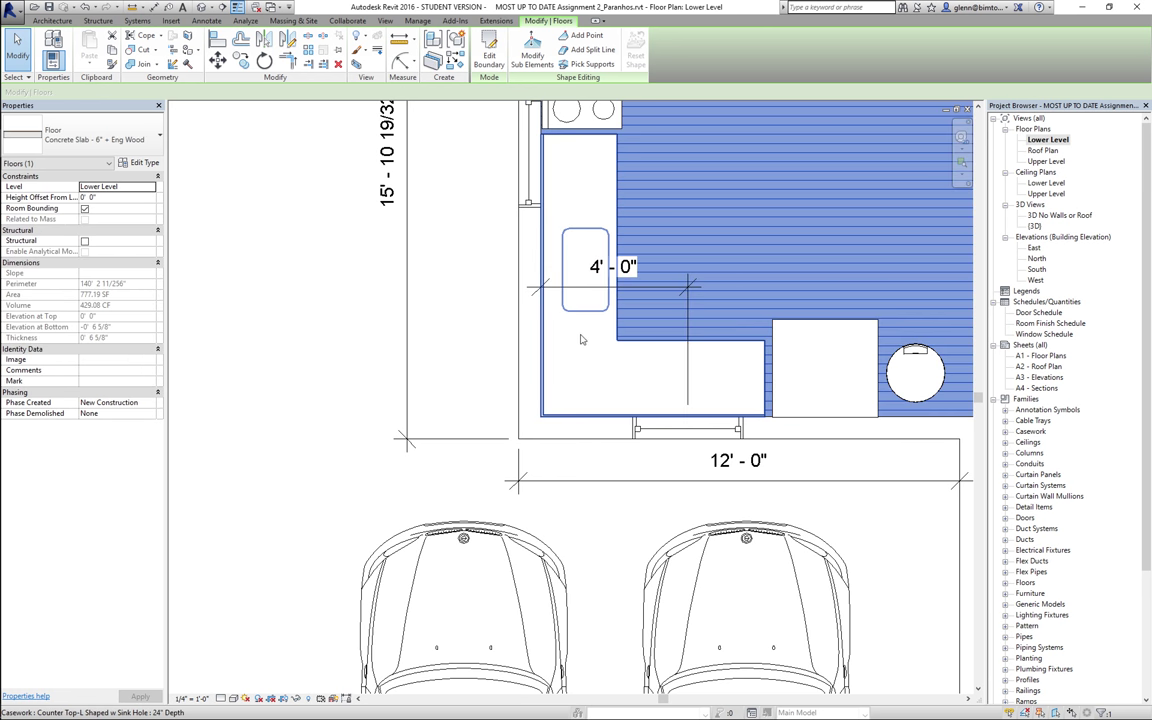
click(480, 290)
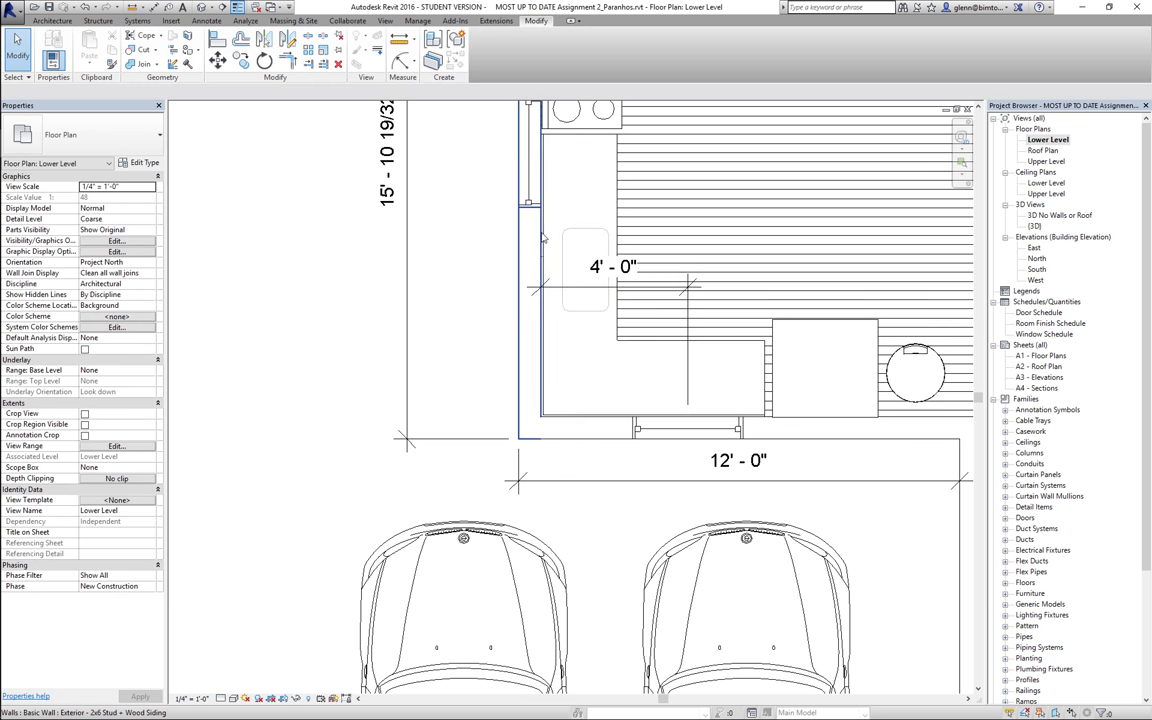
- Set the Lower Level floor plan's visual style to Wireframe
click(231, 700)
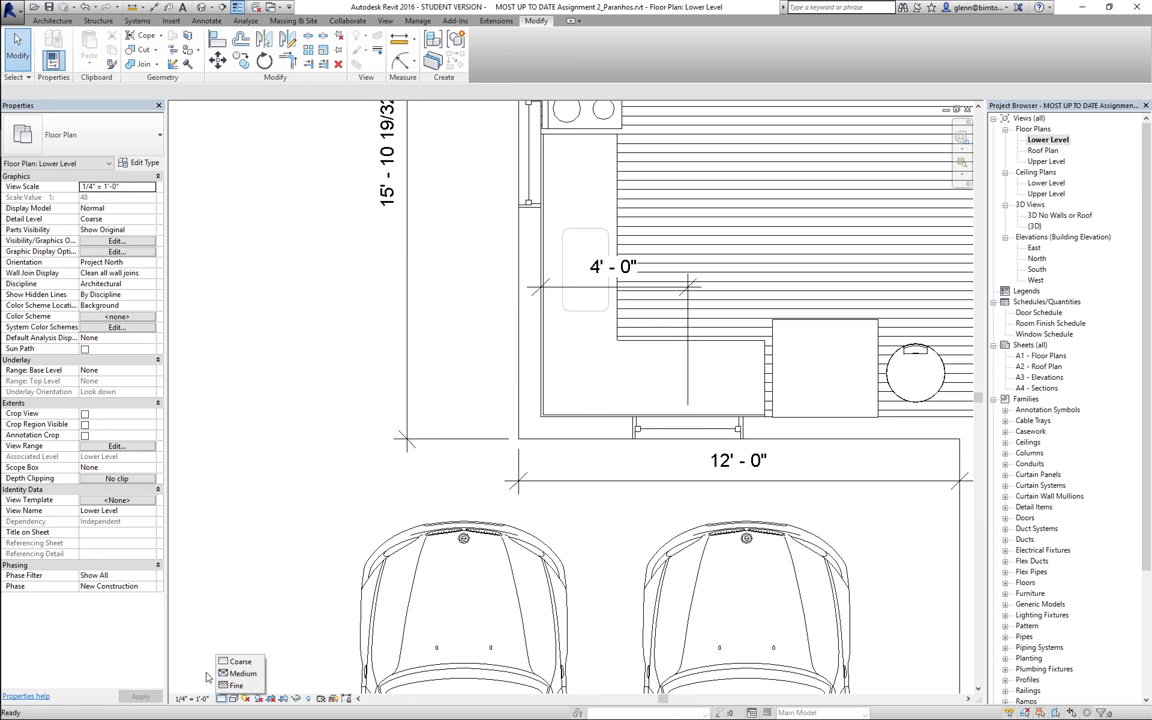
click(232, 699)
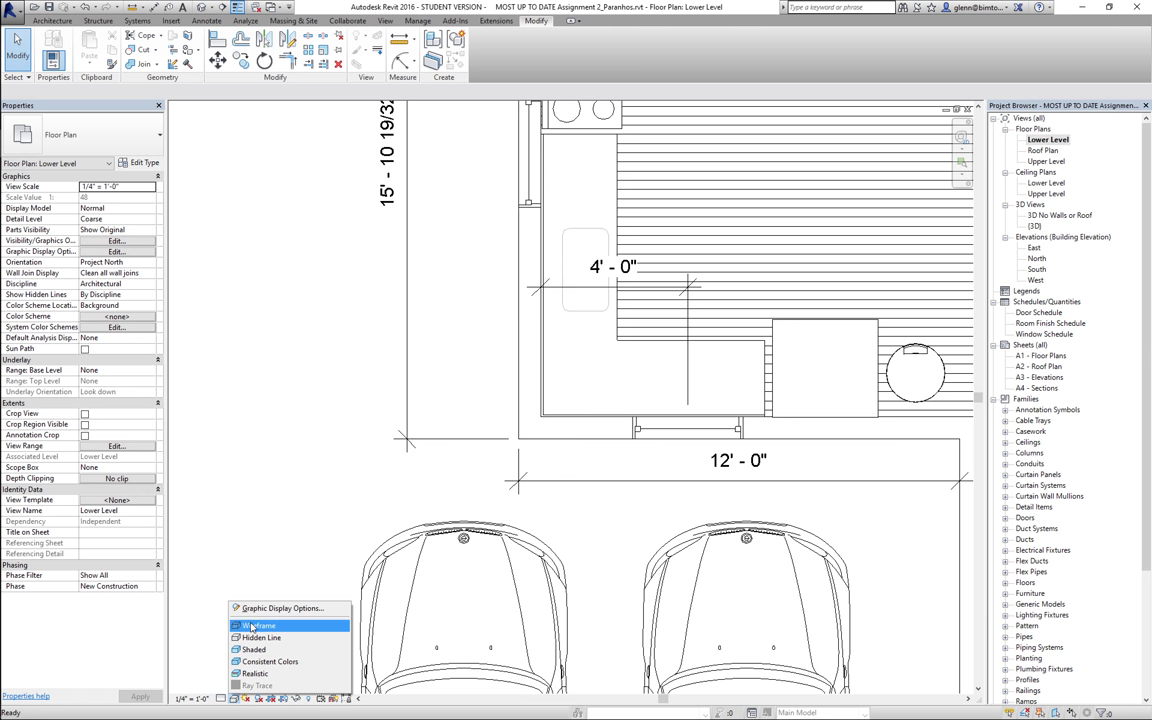
click(238, 564)
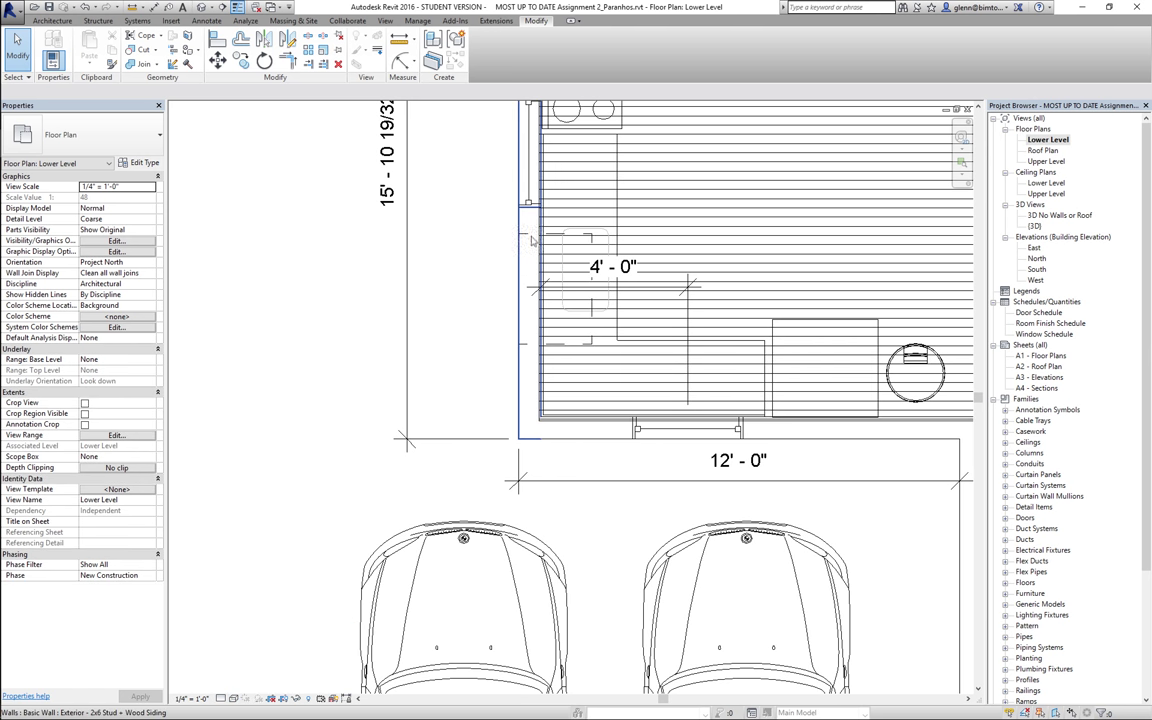
- Move the 36" base cabinet out of the exterior wall so it sits beneath the countertop's sink opening, flush with the counter front
click(589, 247)
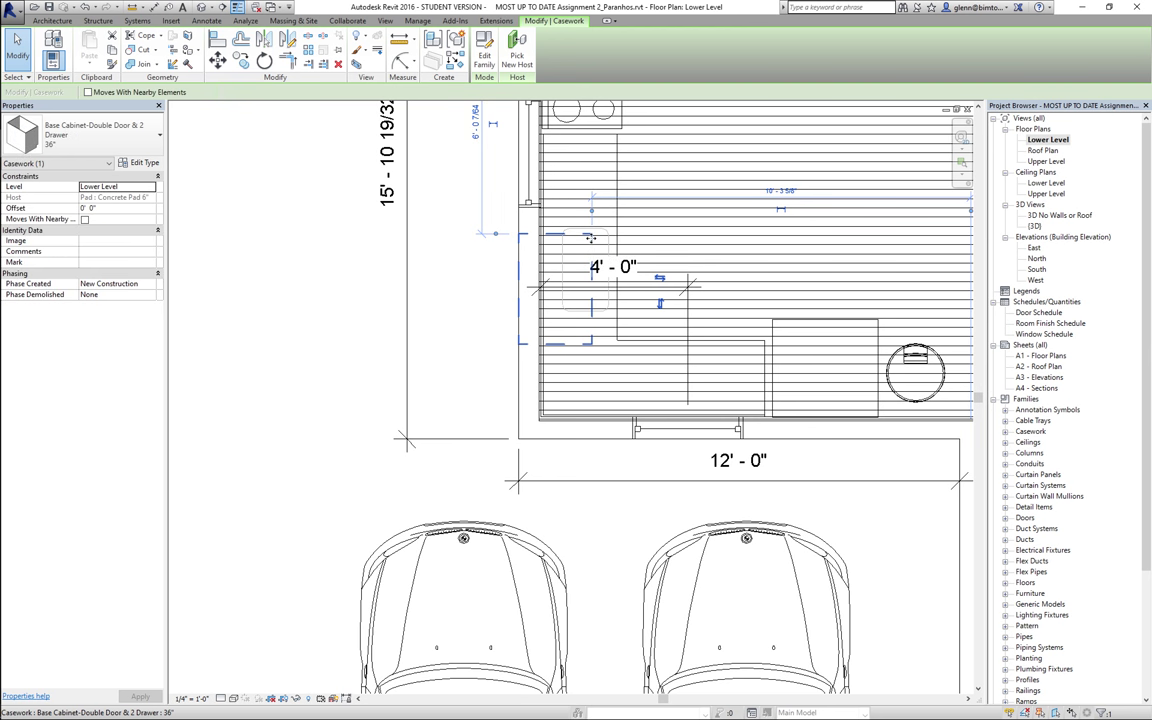
mouse_move(592, 244)
mouse_down()
mouse_move(634, 199)
mouse_move(610, 232)
mouse_up()
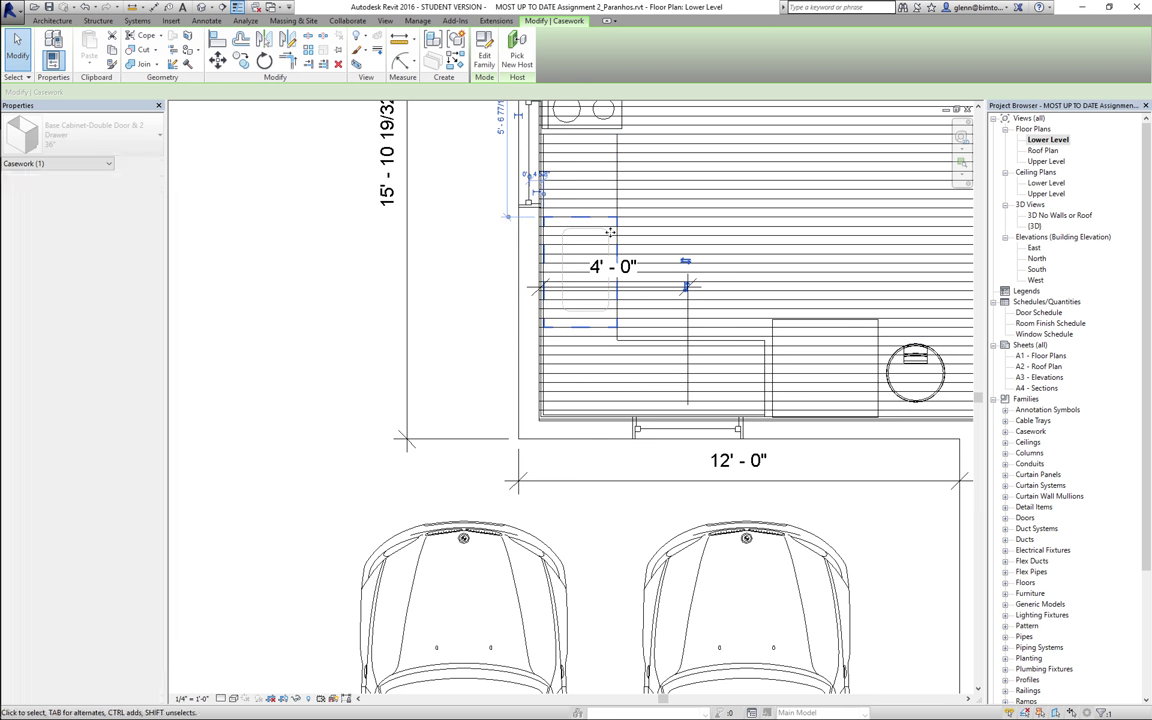
click(386, 303)
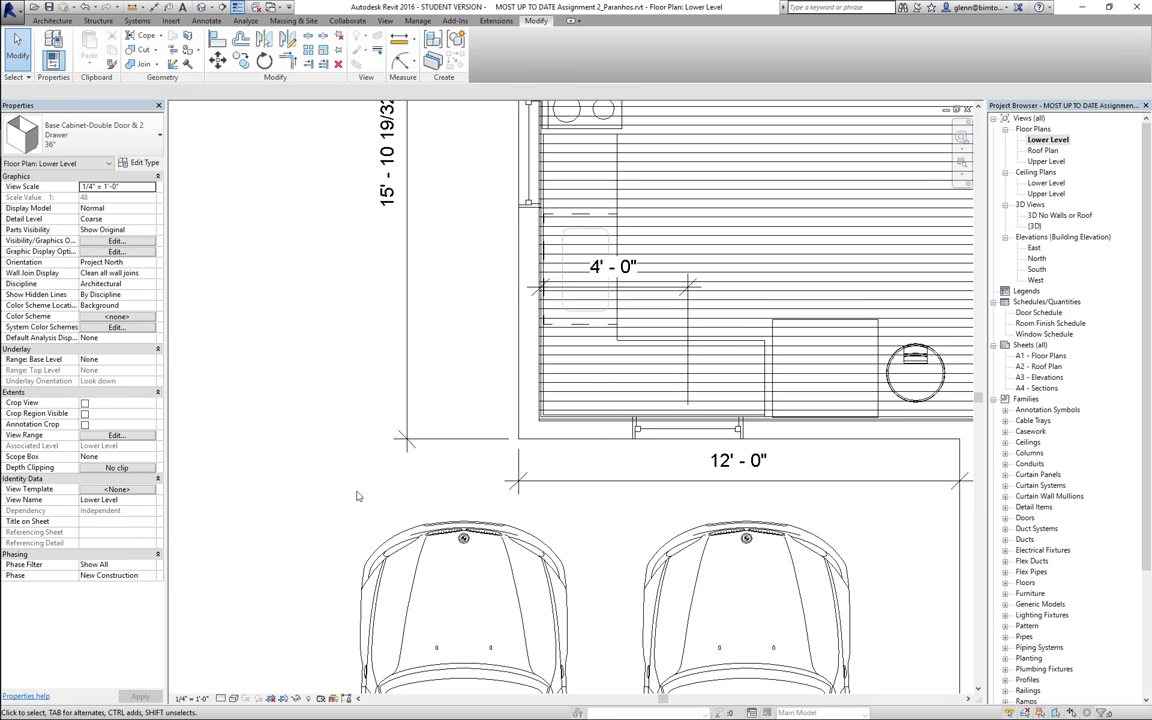
key(super+a)
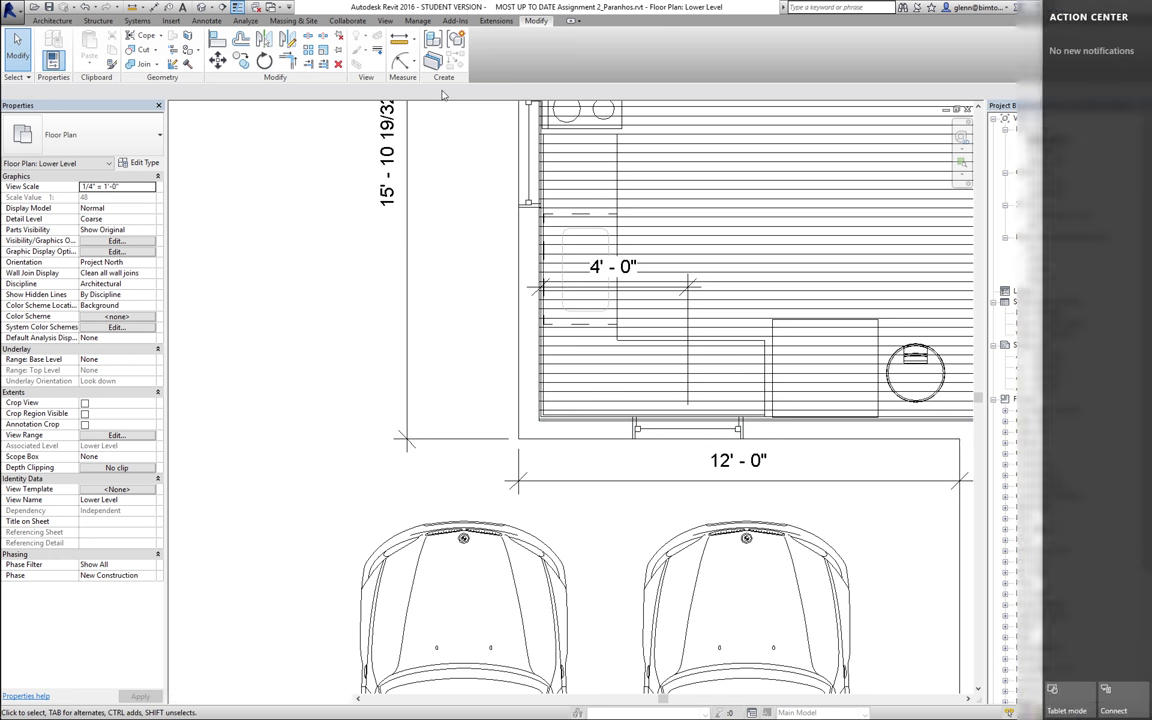
- In the 3D view, change the kitchen window beside the range to Double Hung with Trim 36" x 48" with a head height of 7' 0"
click(201, 7)
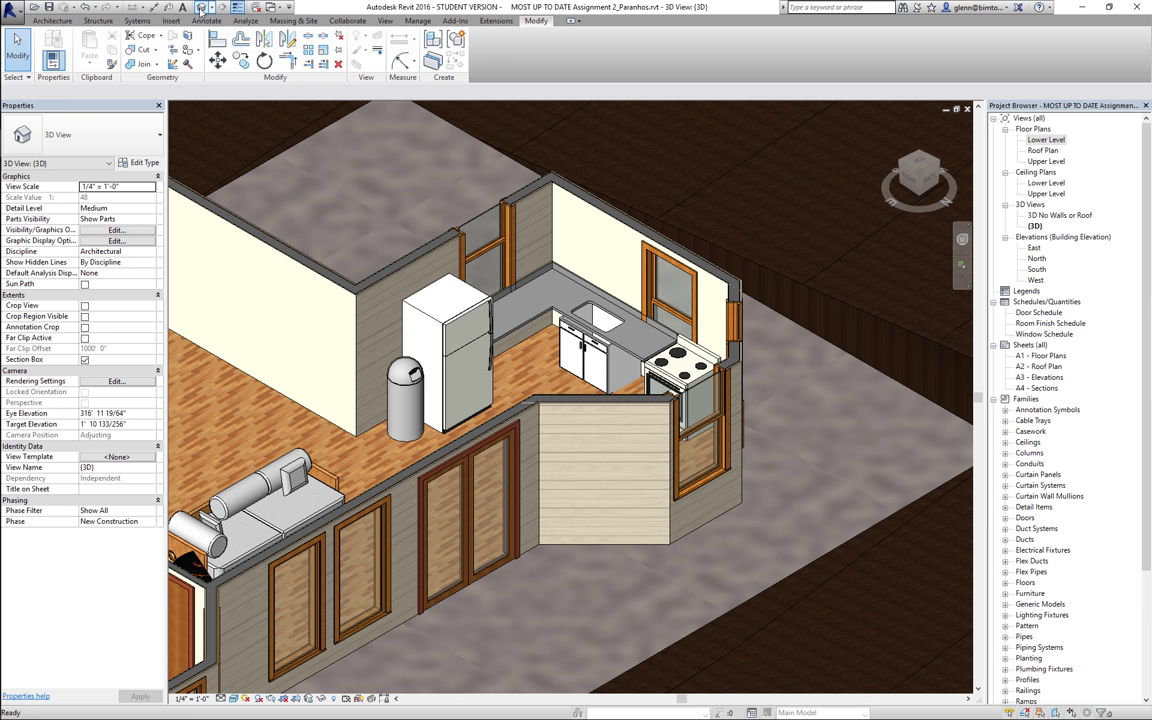
click(651, 261)
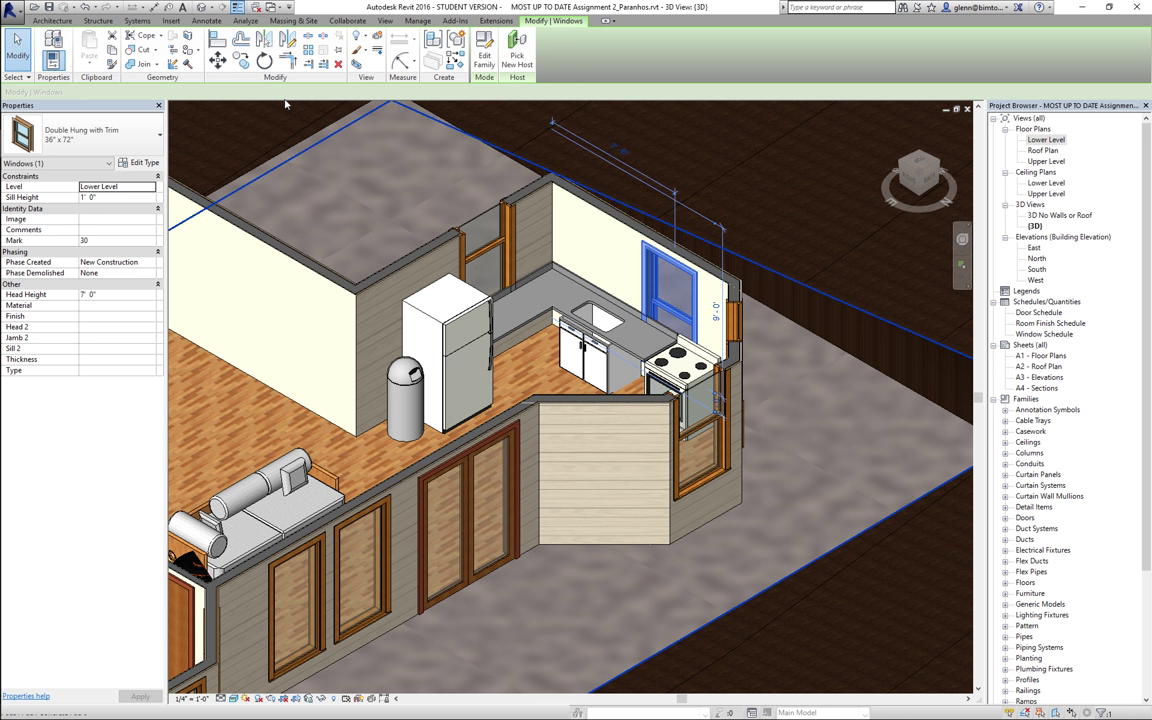
click(160, 134)
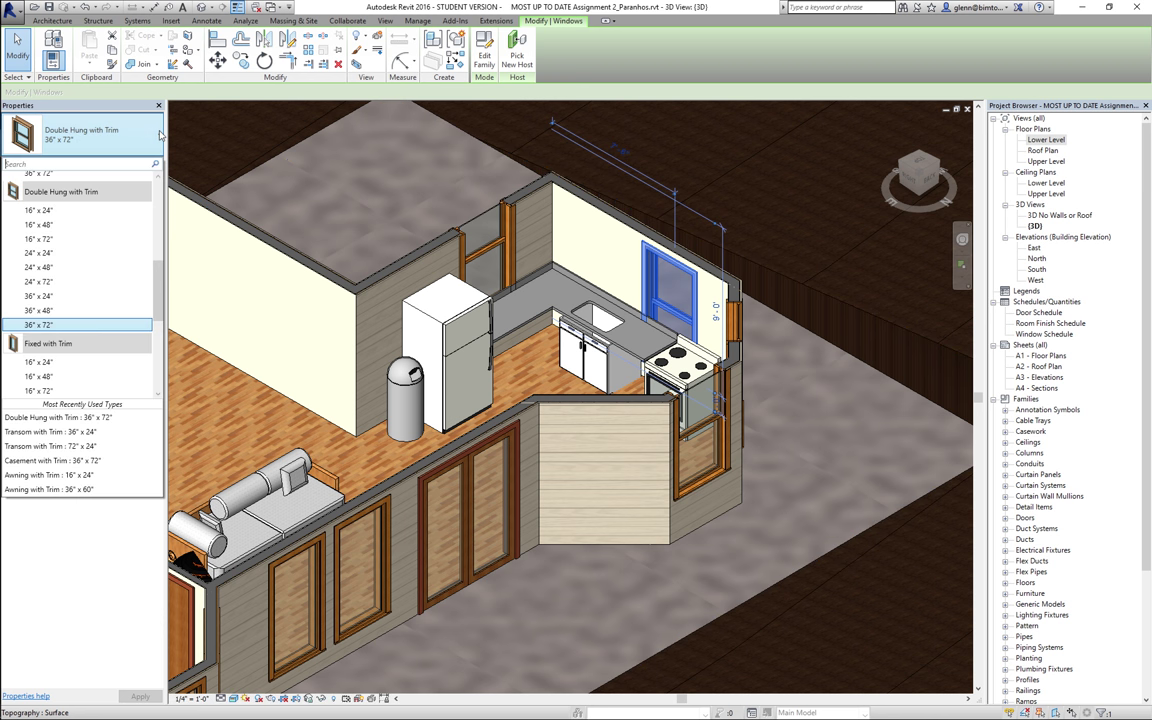
click(59, 324)
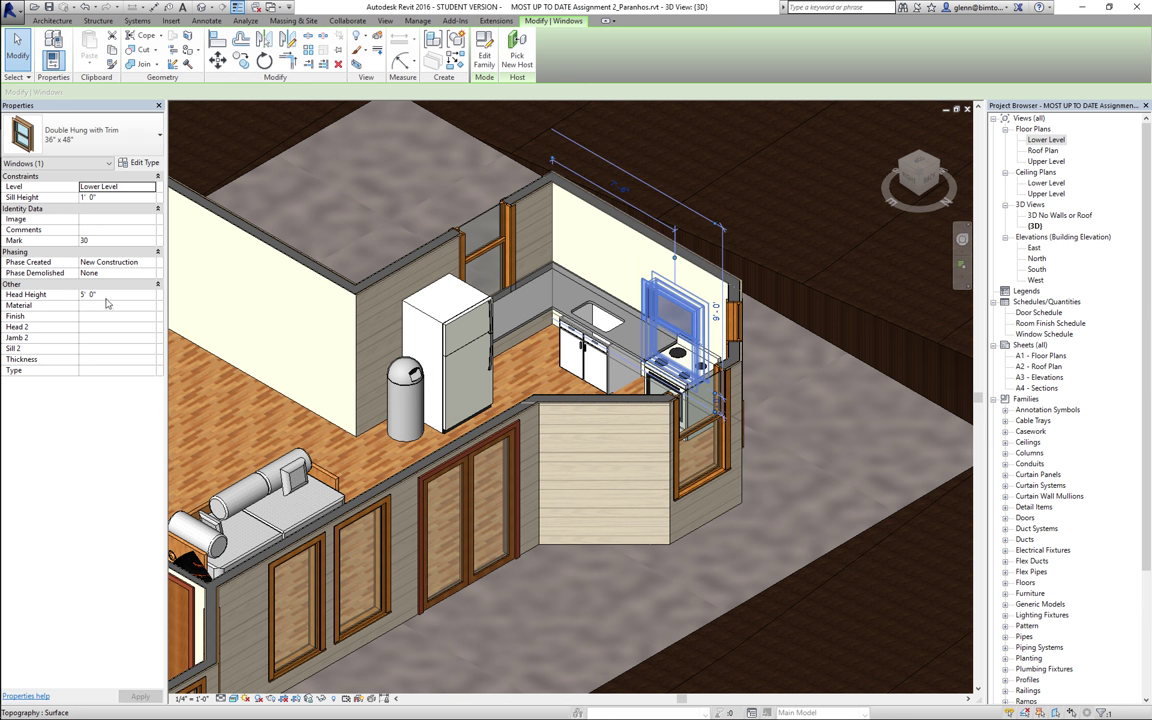
click(128, 296)
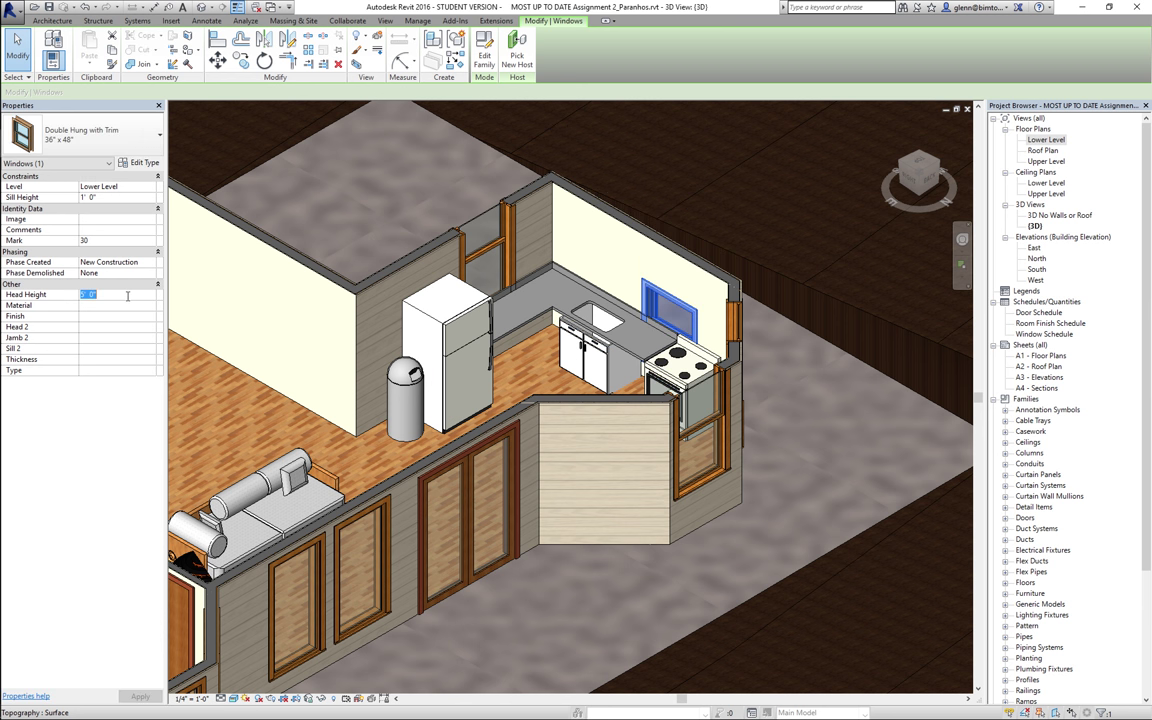
text(7' 0")
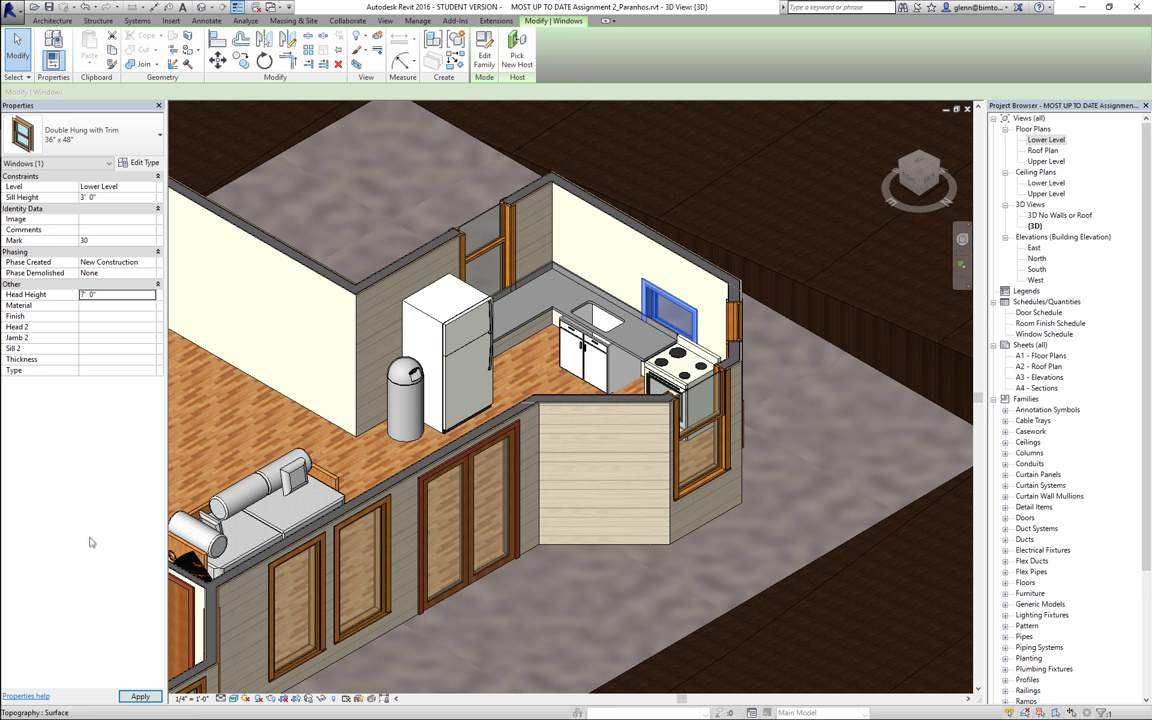
click(136, 696)
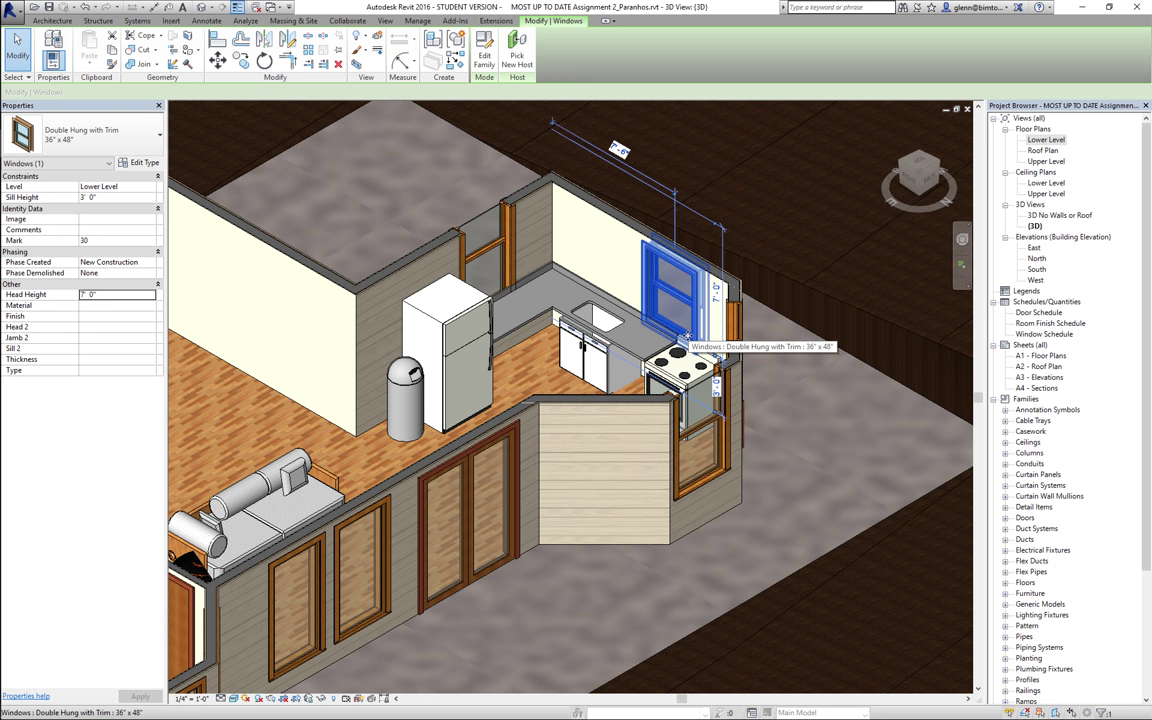
click(158, 137)
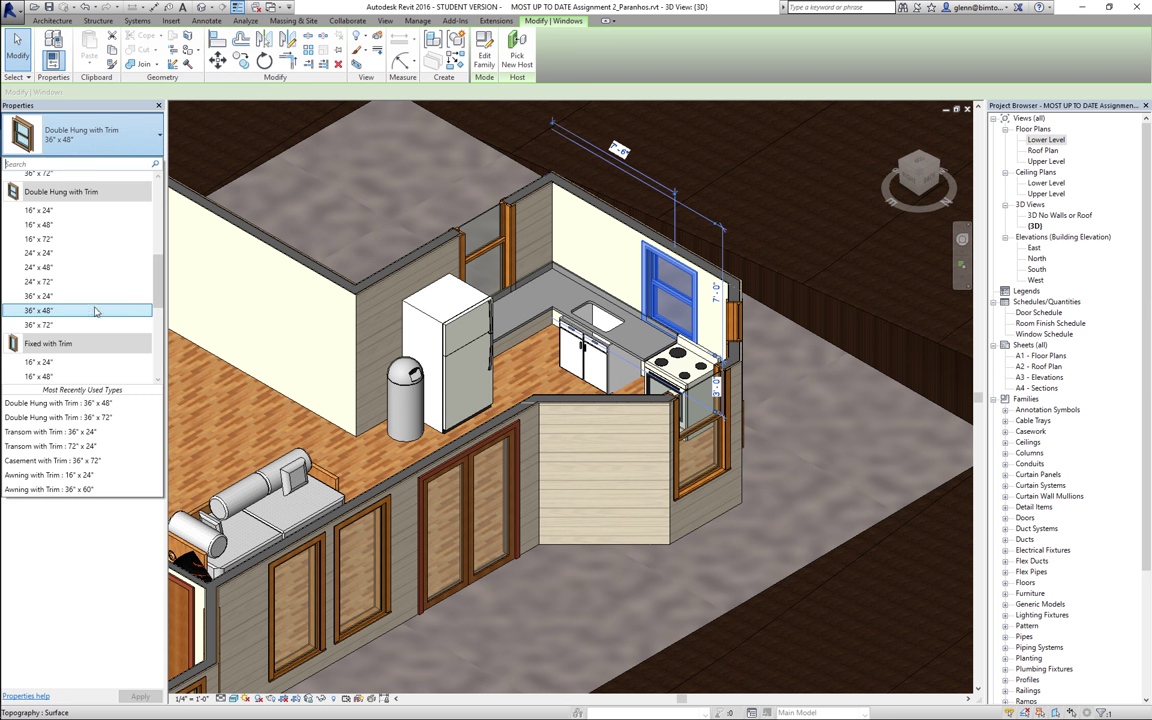
mouse_move(89, 304)
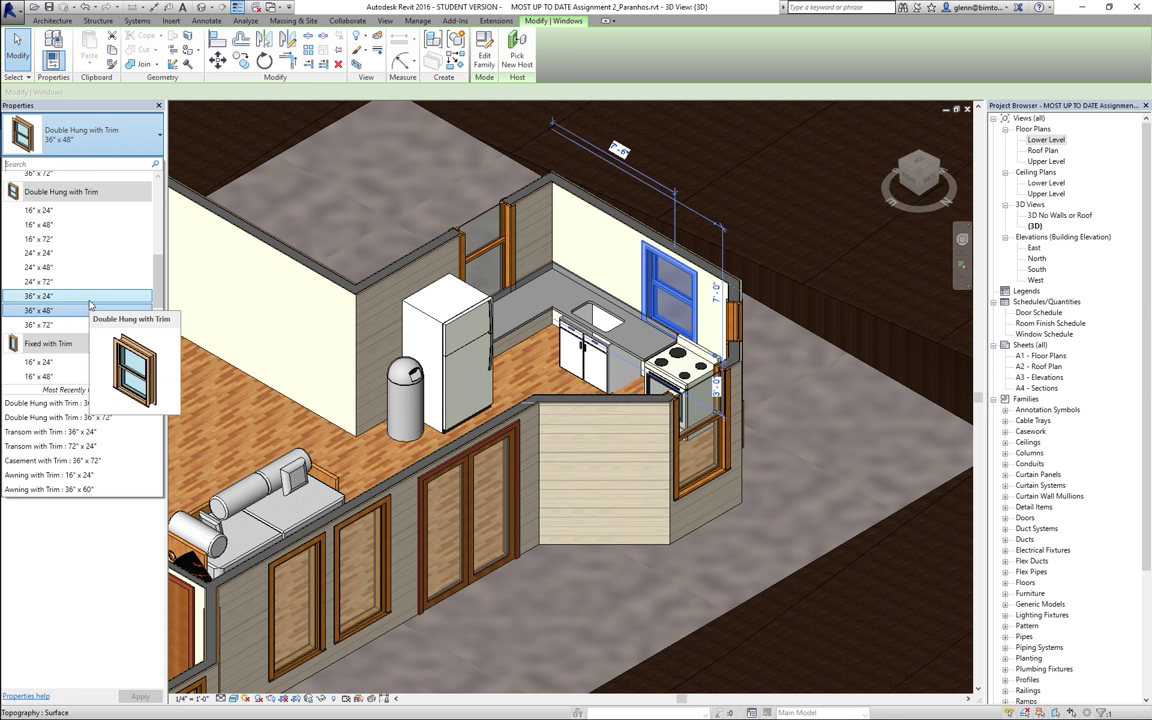
click(85, 310)
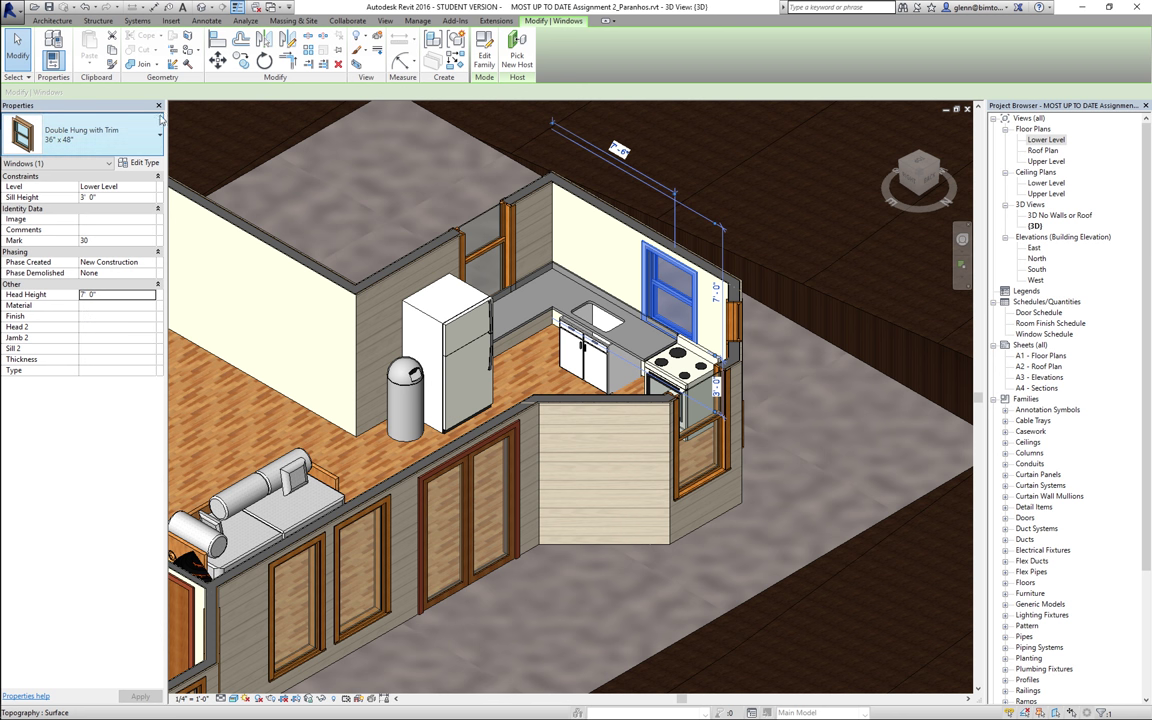
- Duplicate the selected kitchen window's type as 36" x 42" and set its height to 3' 6"
click(141, 164)
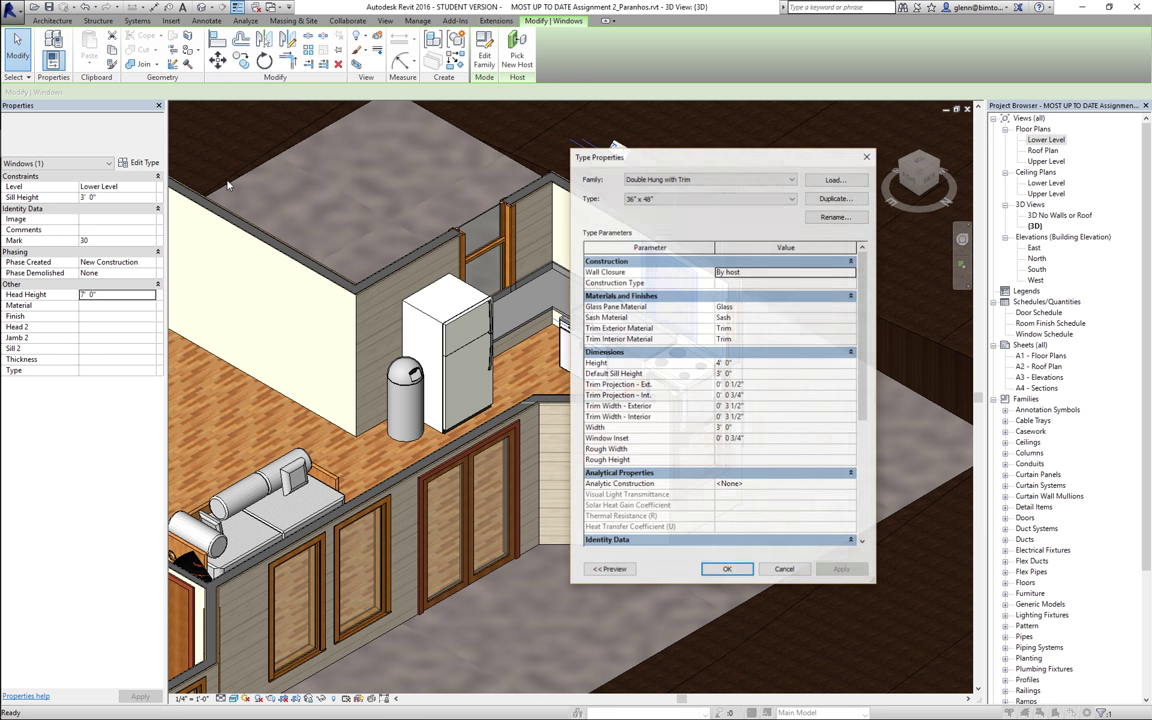
click(845, 198)
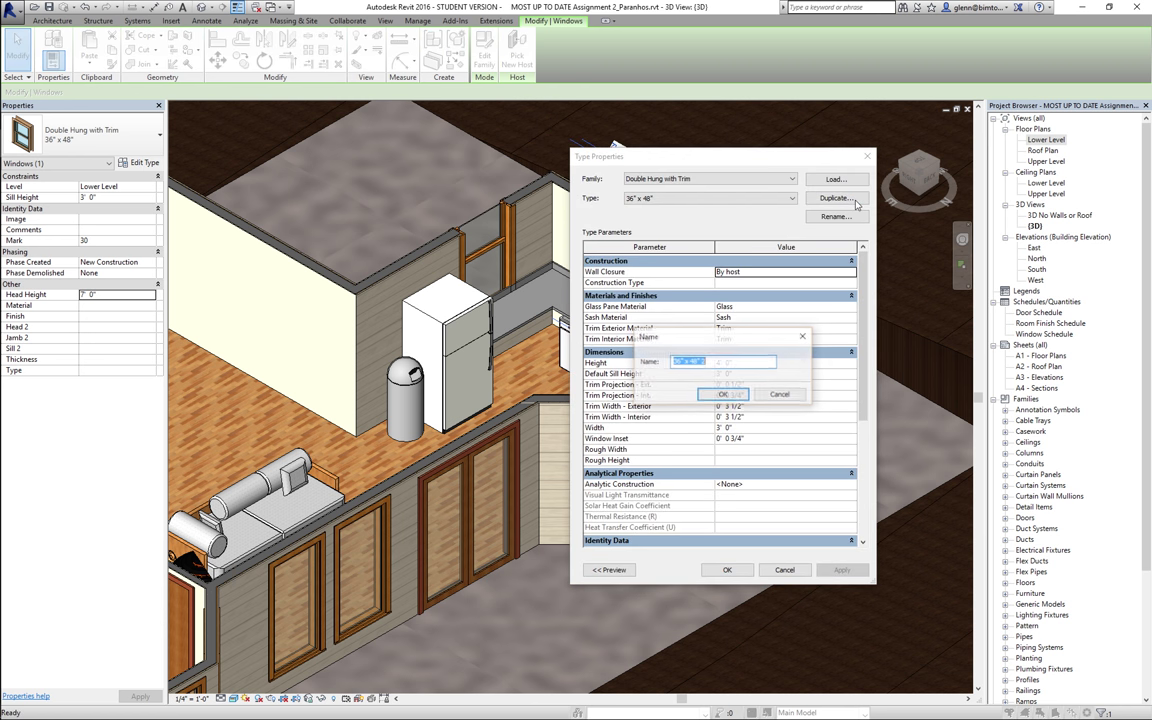
click(739, 363)
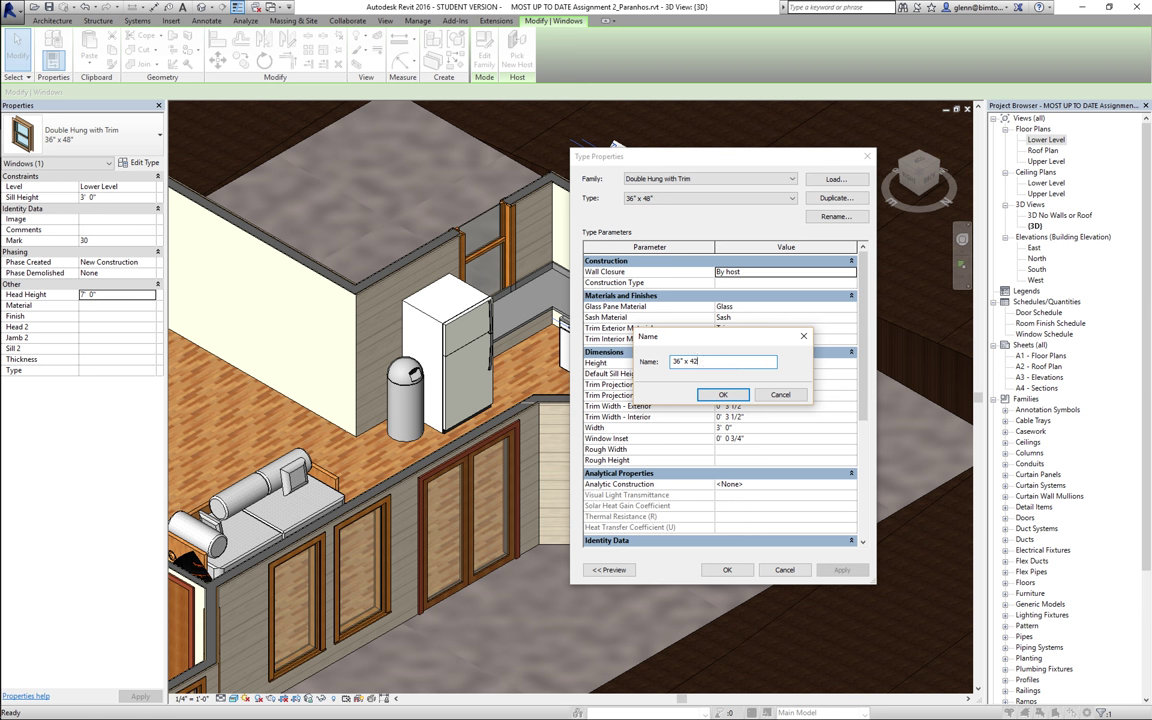
click(722, 394)
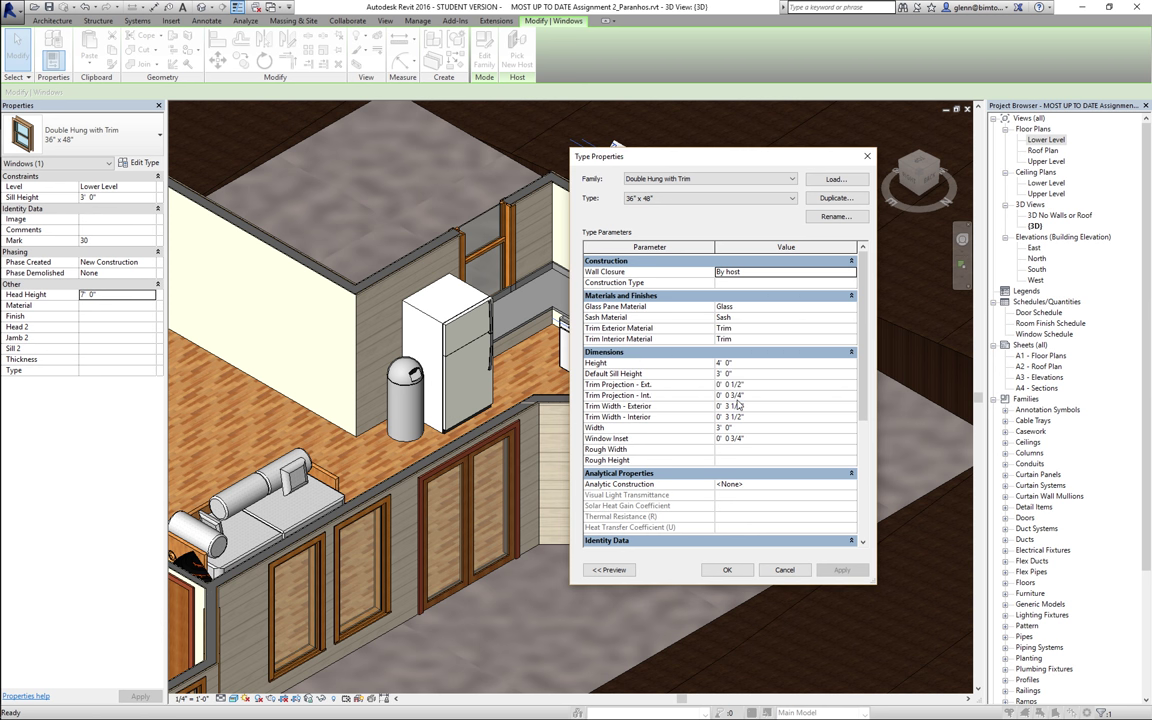
click(744, 364)
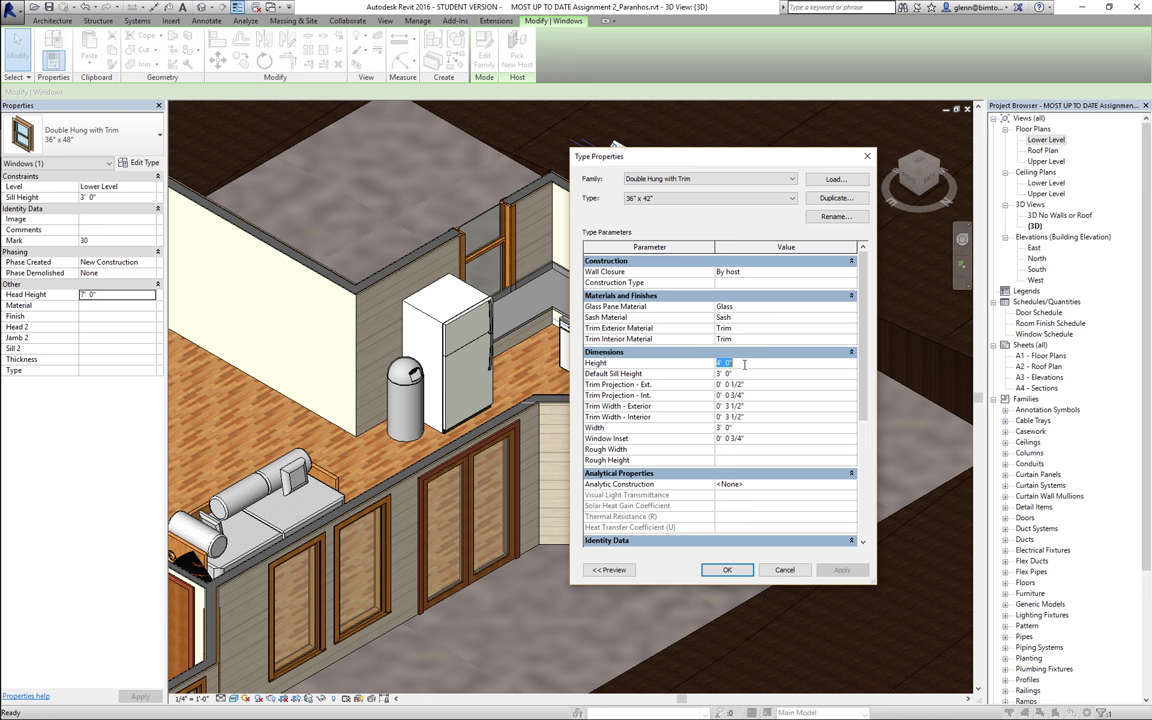
text(3' 6")
key(Tab)
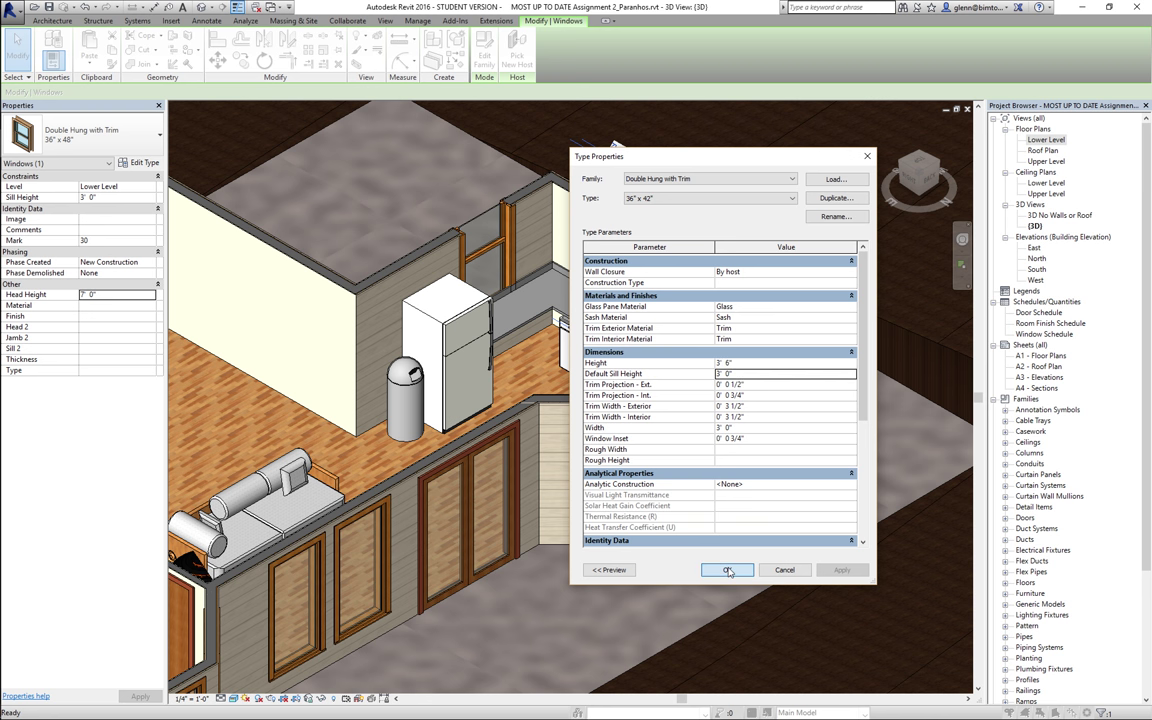
click(729, 569)
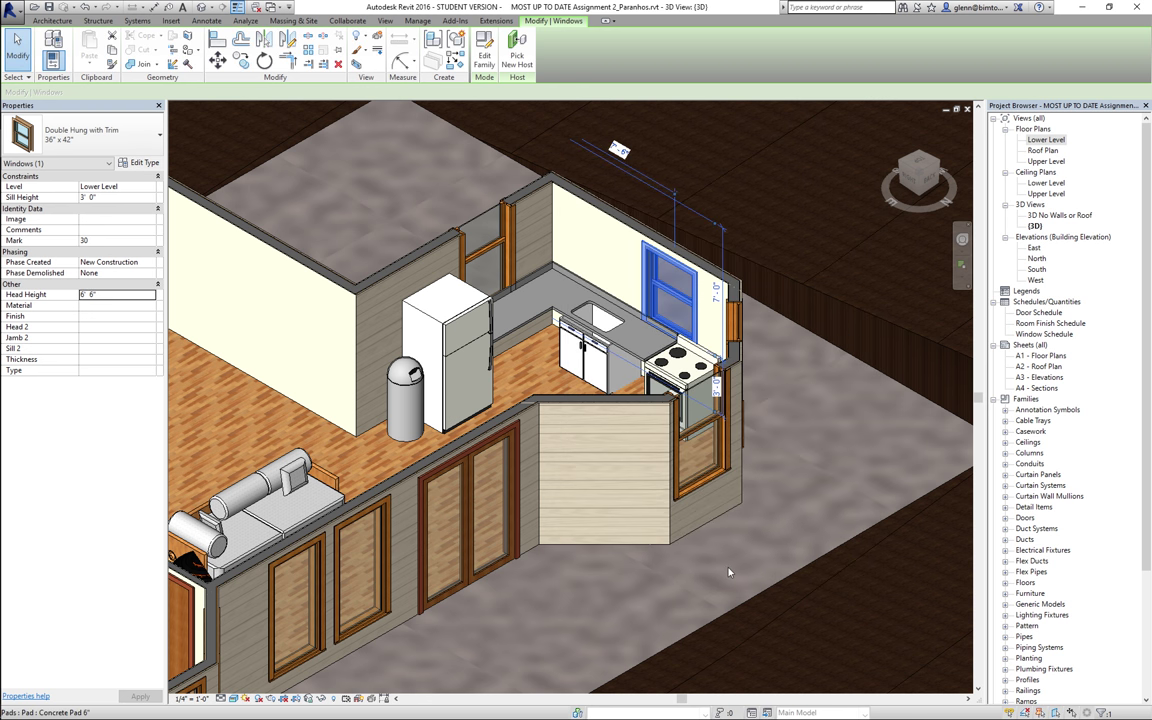
- Set the head height of the kitchen window beside the range to 7' 0"
key(super+a)
click(126, 306)
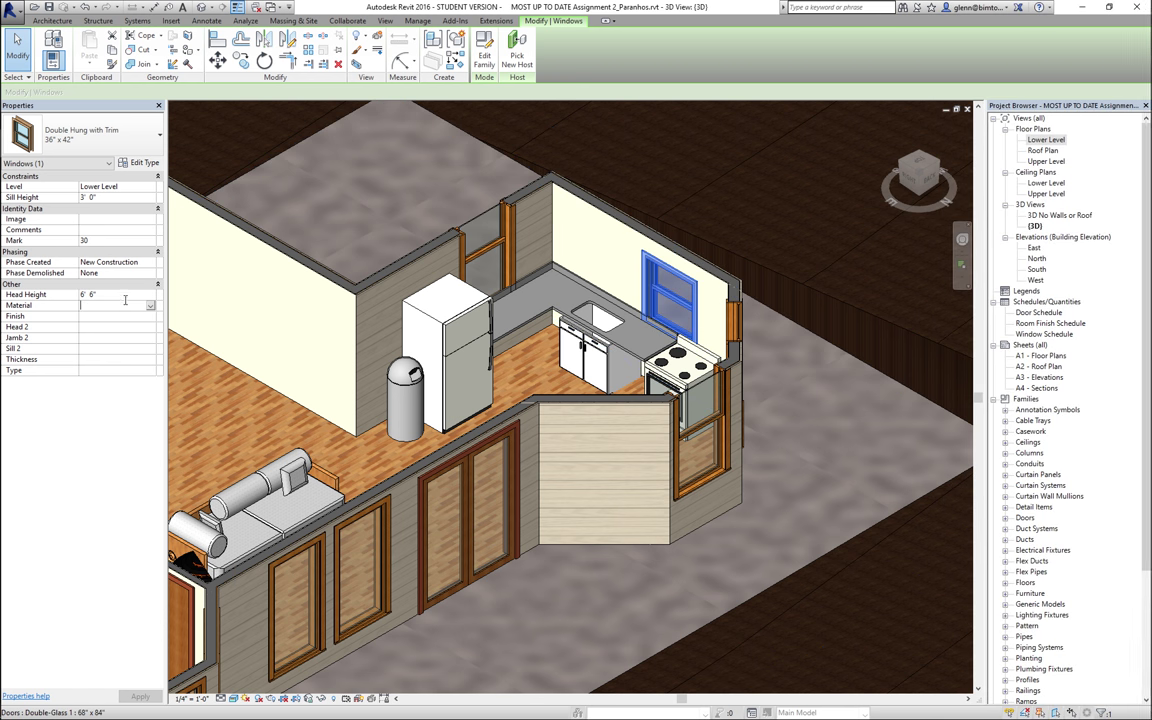
double_click(126, 298)
text(7)
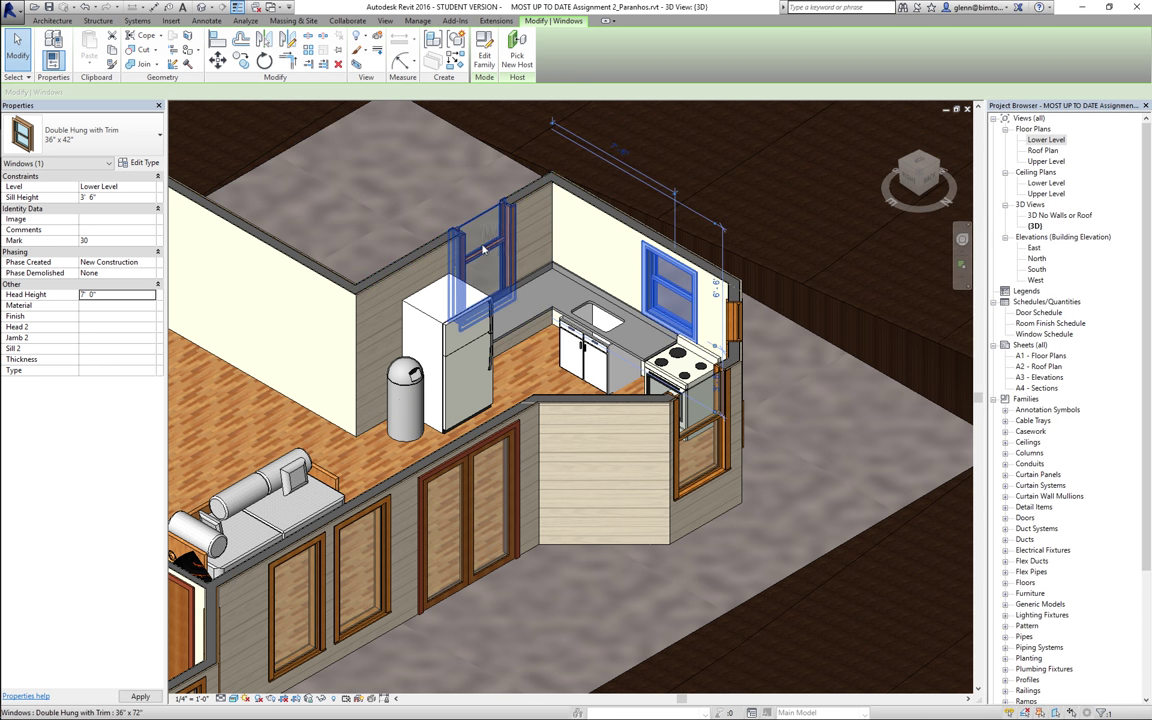
- Change the window behind the refrigerator to Double Hung with Trim 36" x 42" with a head height of 7' 0"
click(436, 222)
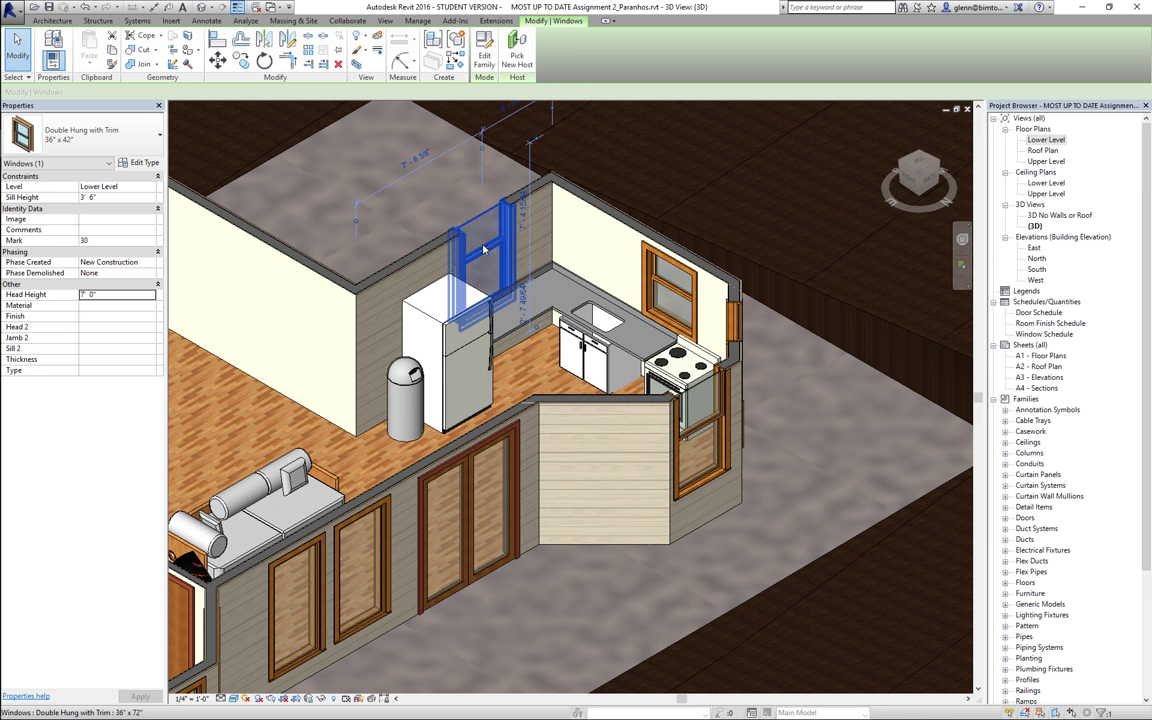
click(120, 135)
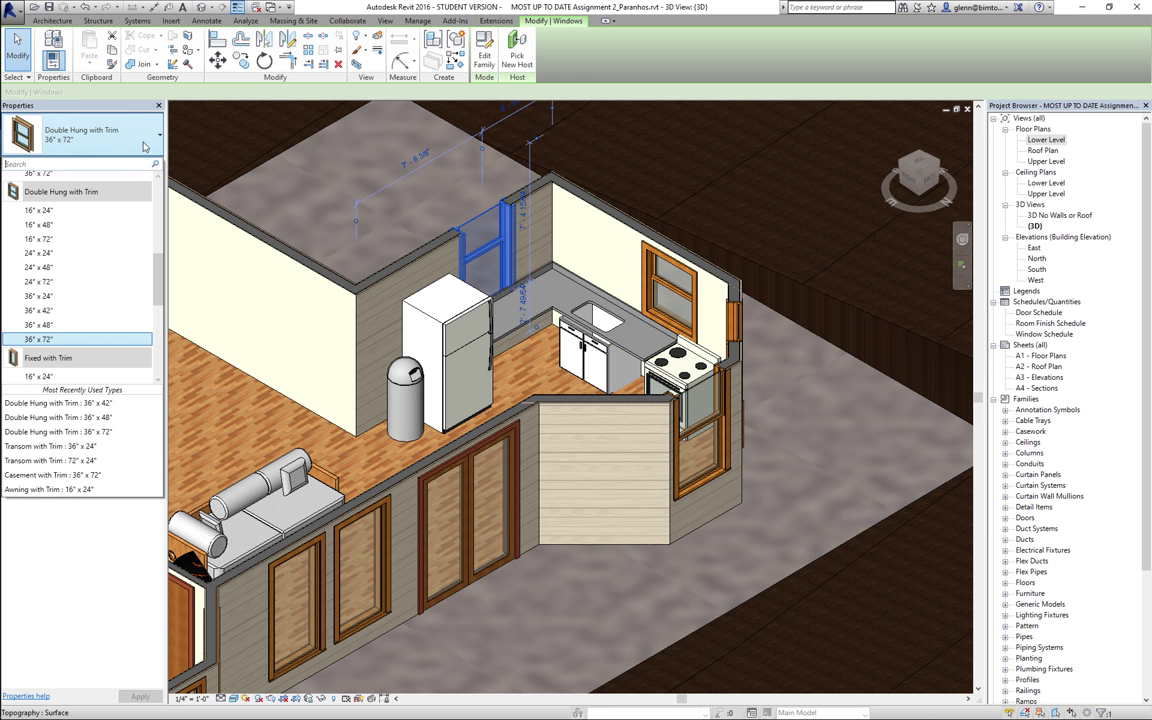
click(78, 310)
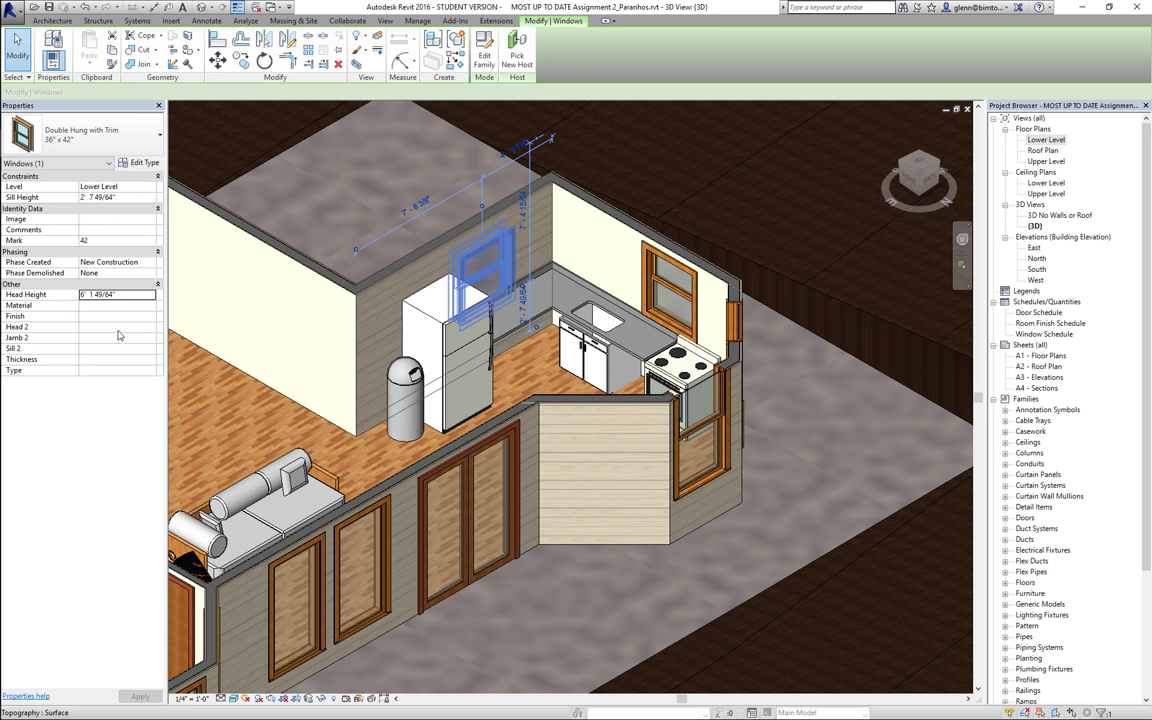
click(134, 296)
text(7)
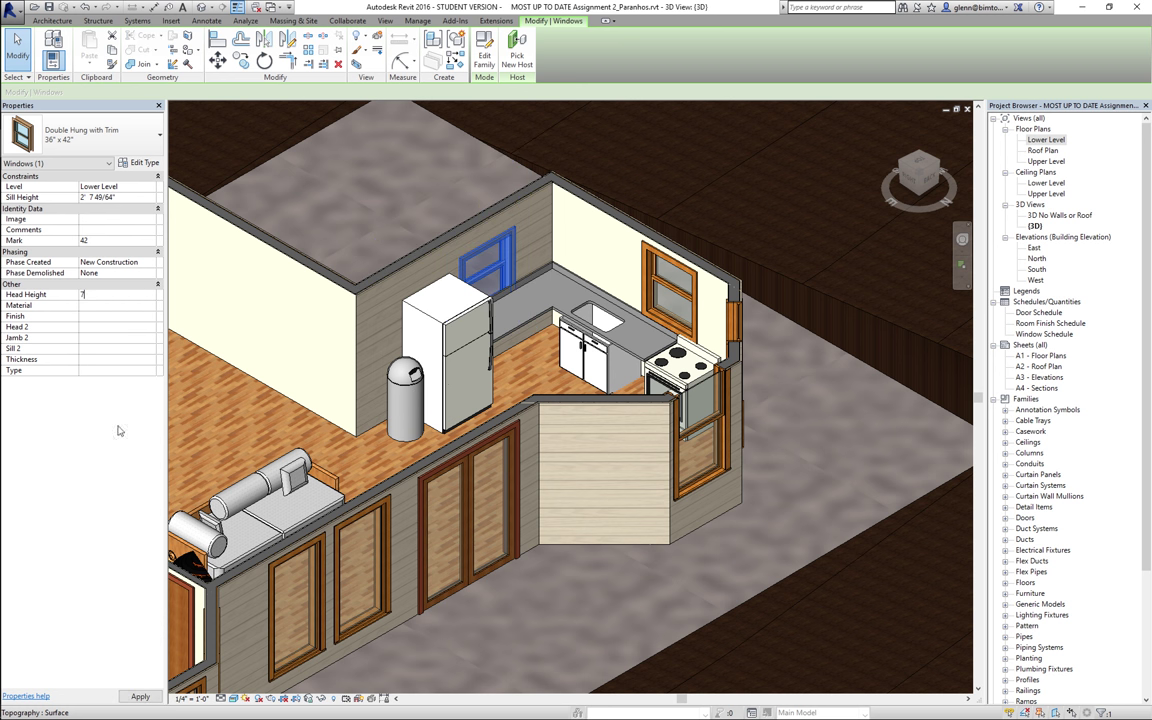
key(Return)
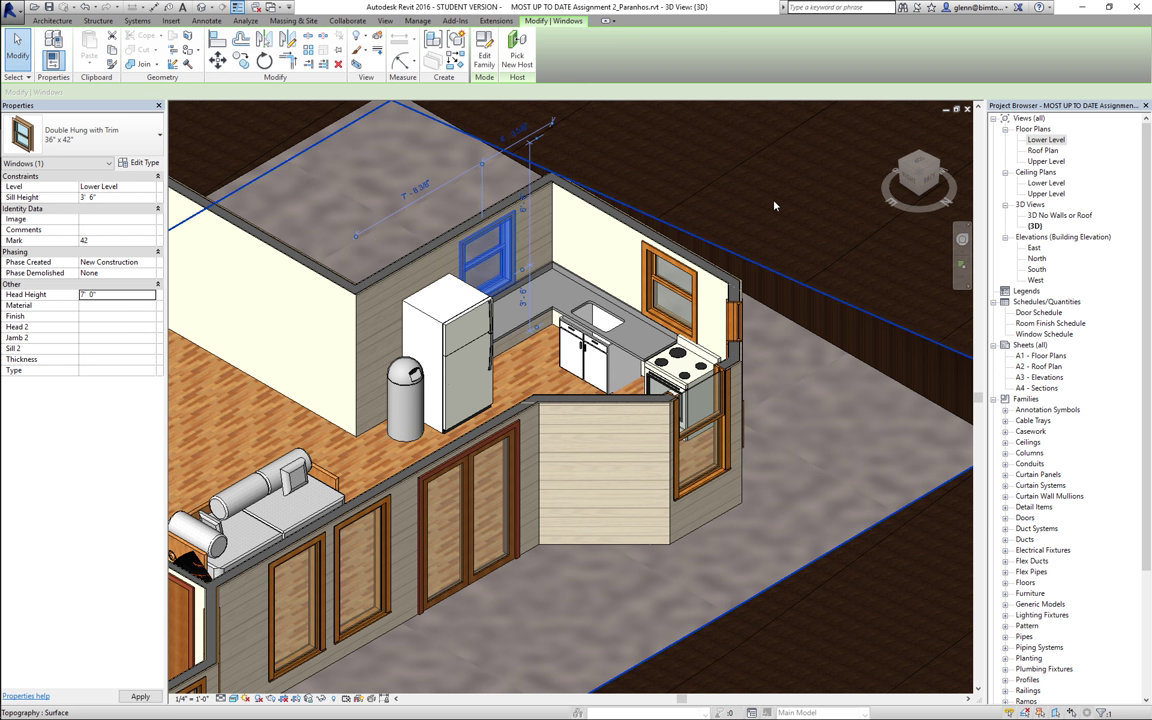
- Flip the orientation of the exterior wall behind the refrigerator so its wood siding faces outside
click(760, 428)
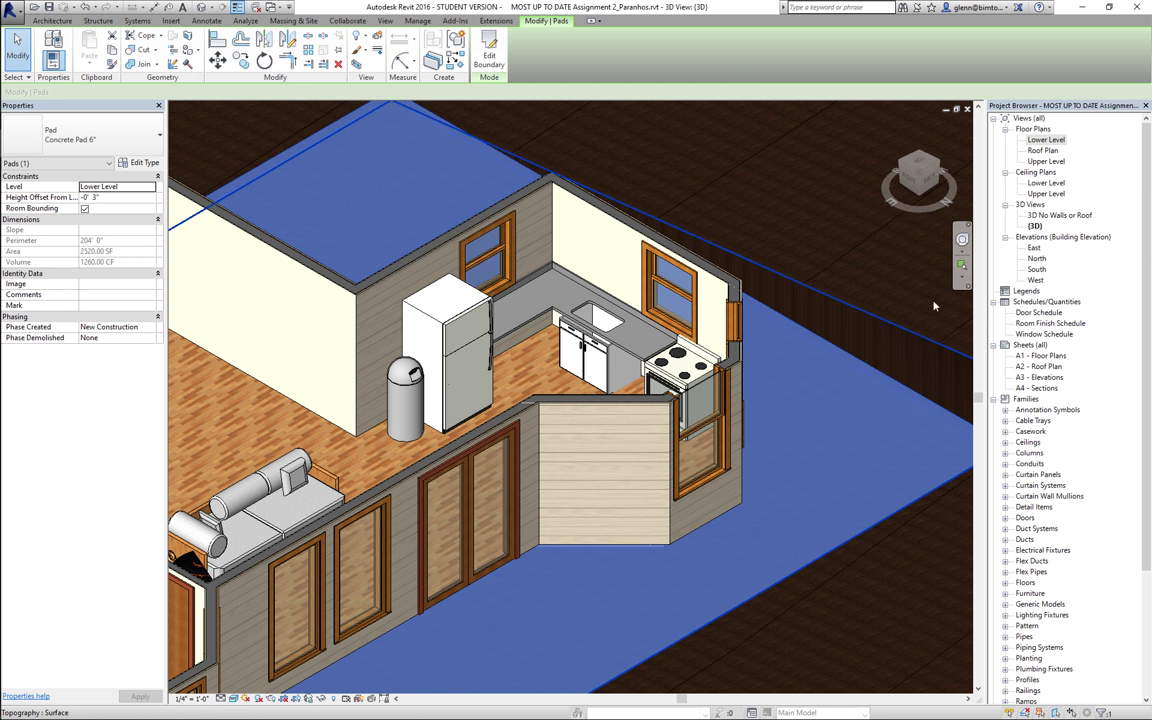
click(962, 264)
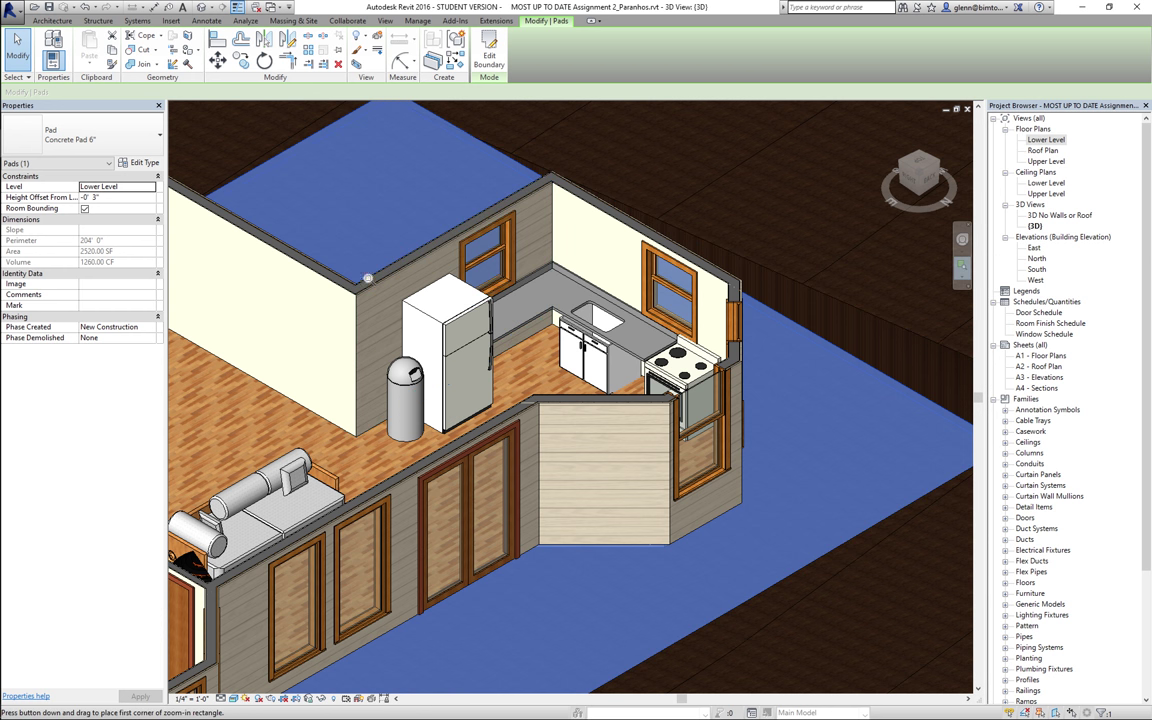
drag(300, 245, 405, 330)
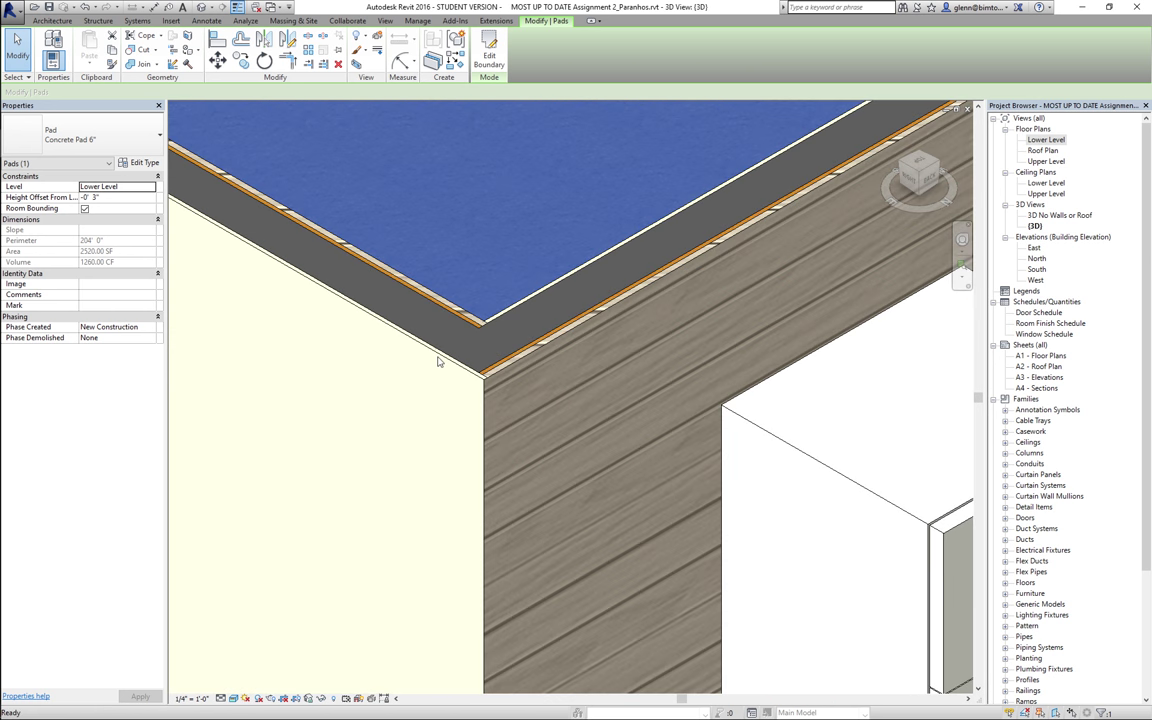
click(535, 349)
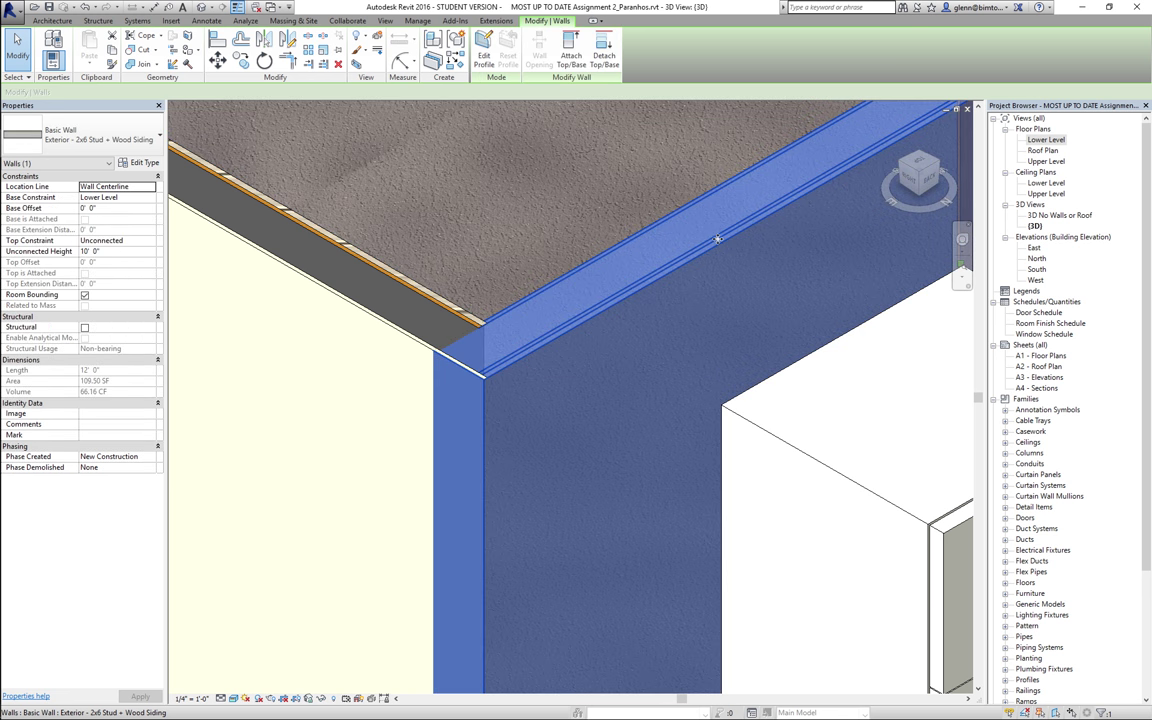
right_click(772, 213)
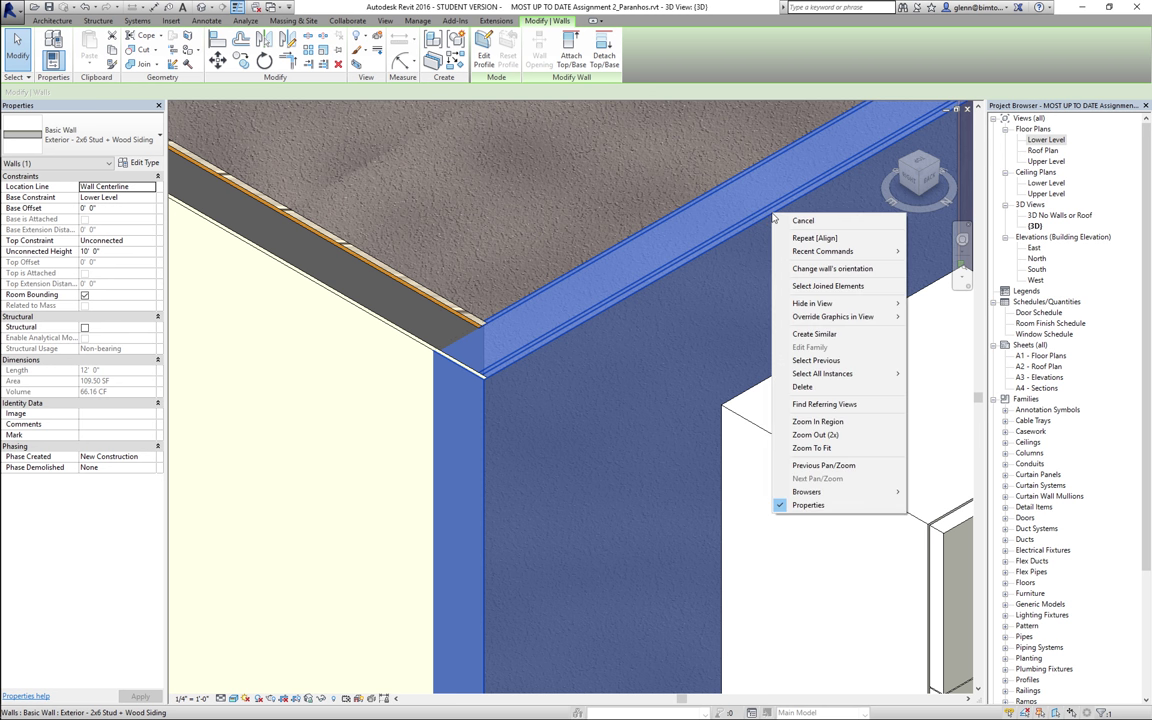
click(810, 272)
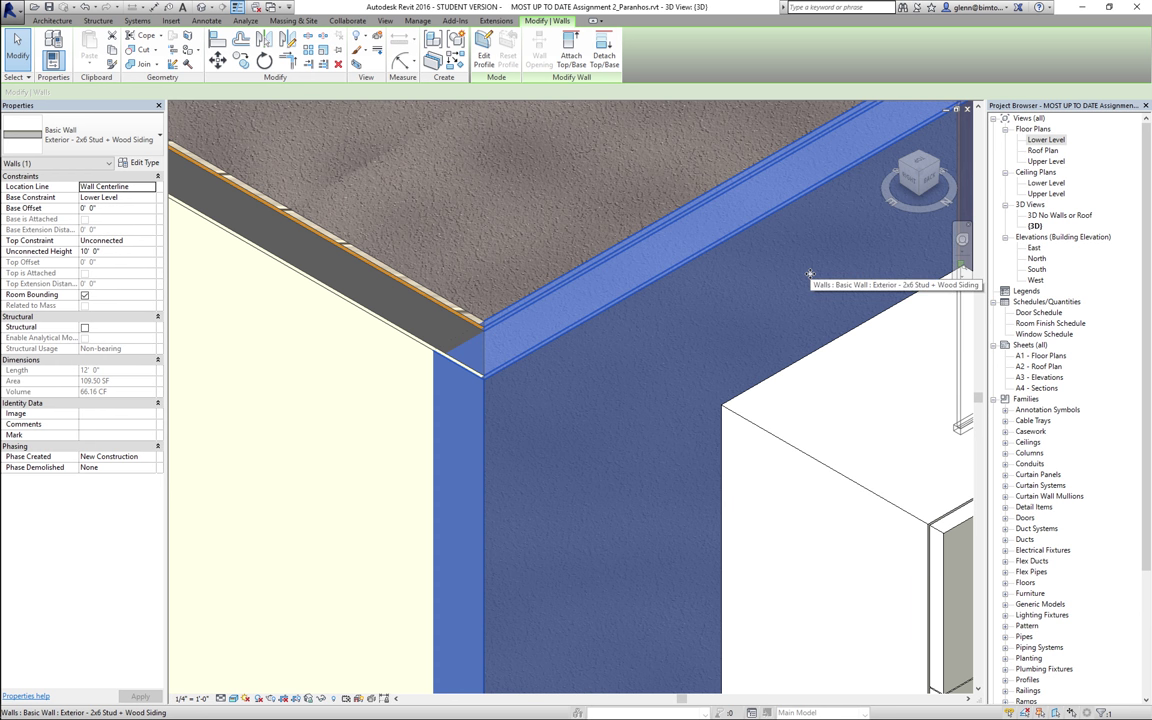
click(570, 248)
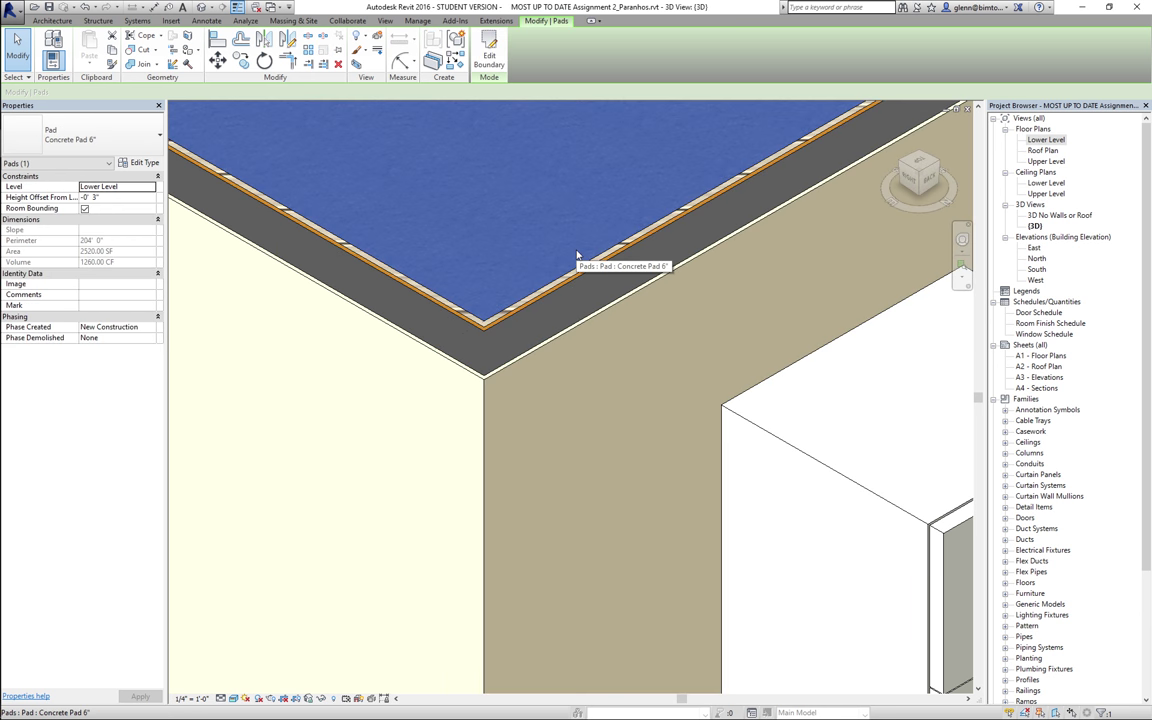
- Orient the 3D view to the Upper Level floor plan and turn it to an isometric view of that floor
scroll(576, 252, down, 3)
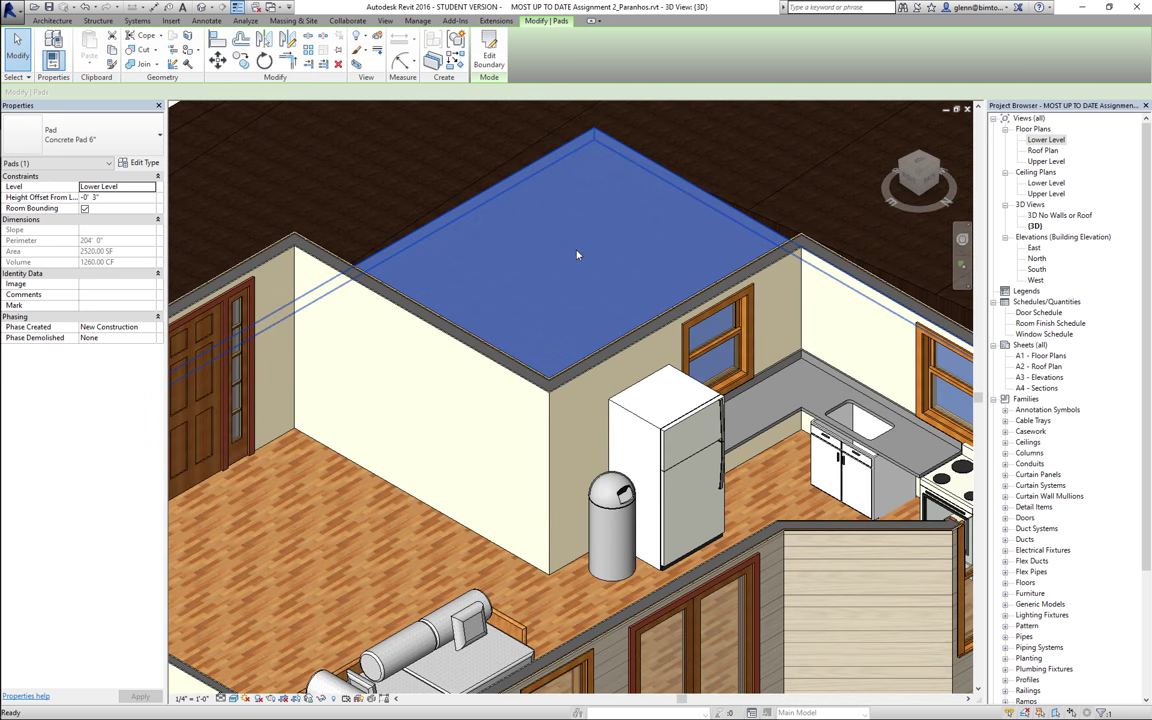
scroll(576, 250, down, 3)
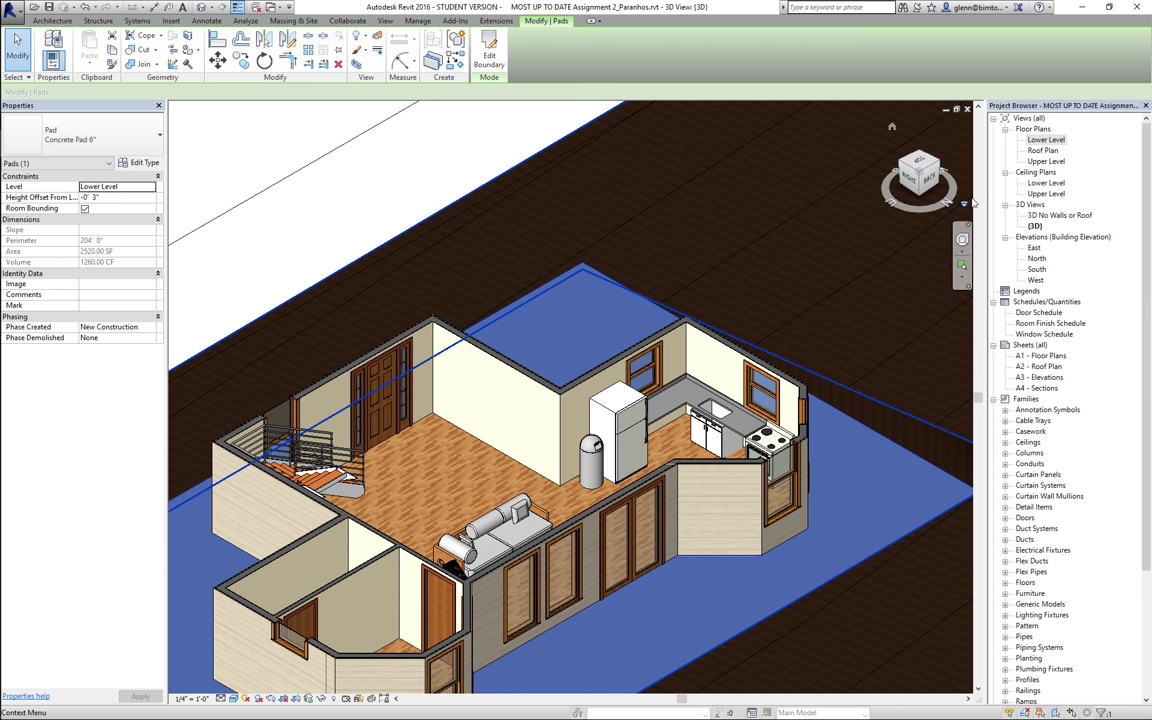
right_click(920, 162)
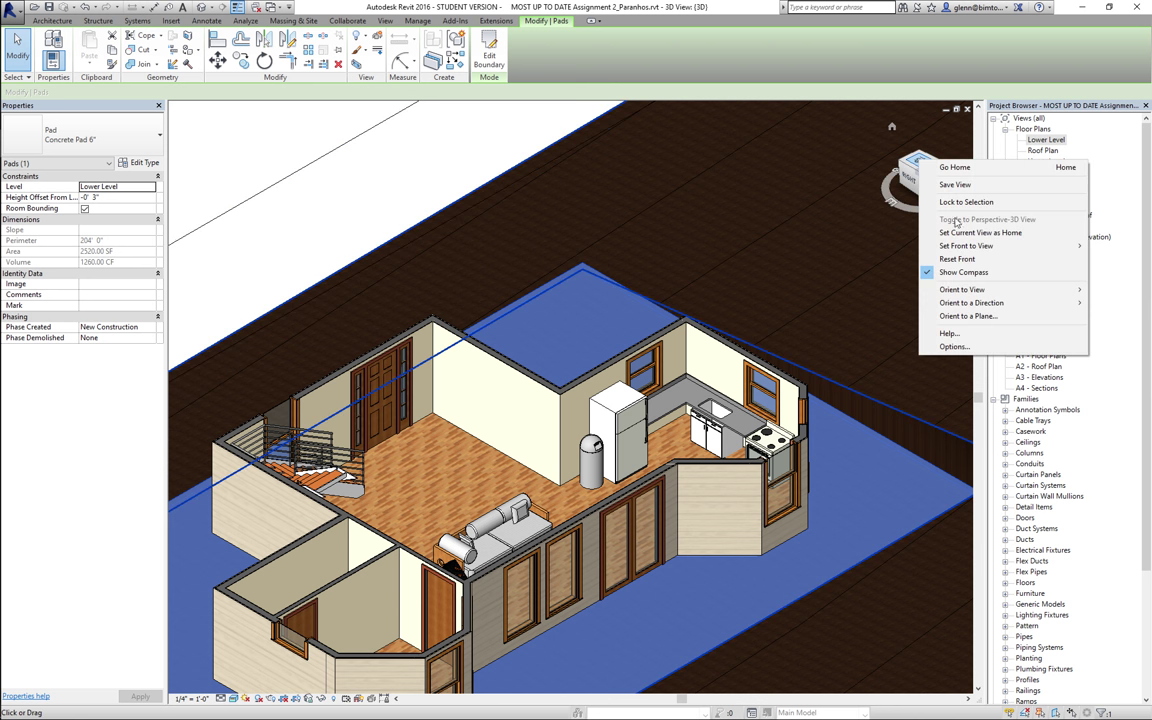
mouse_move(968, 294)
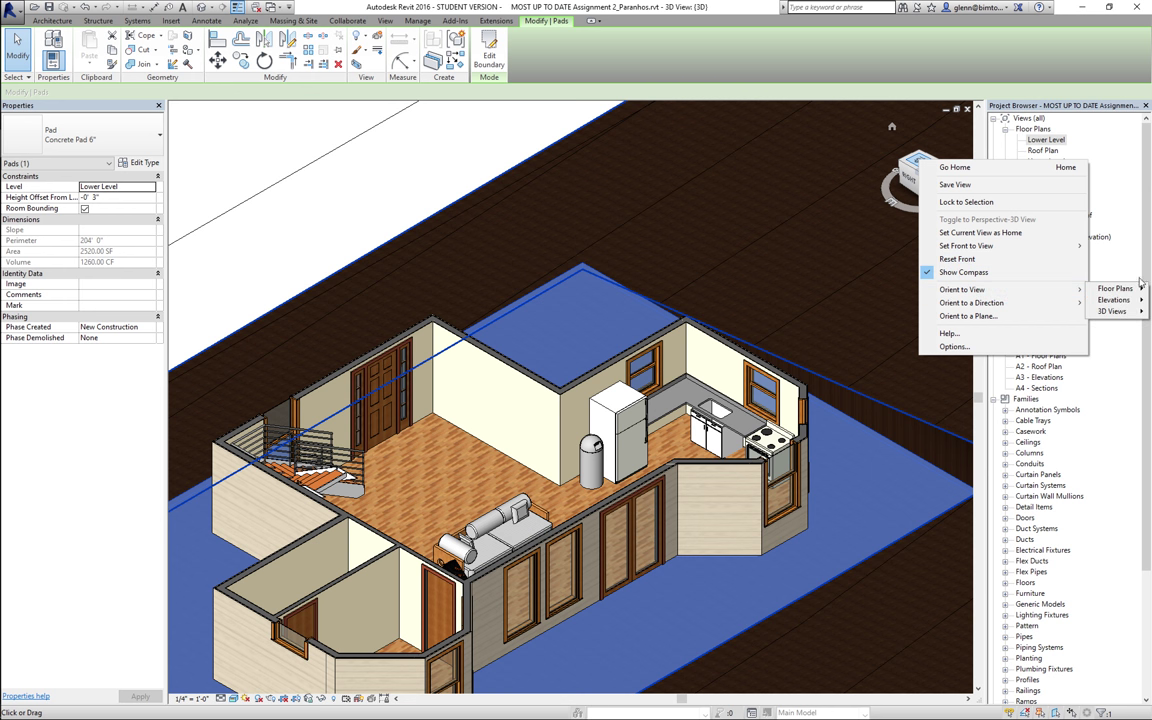
mouse_move(1128, 290)
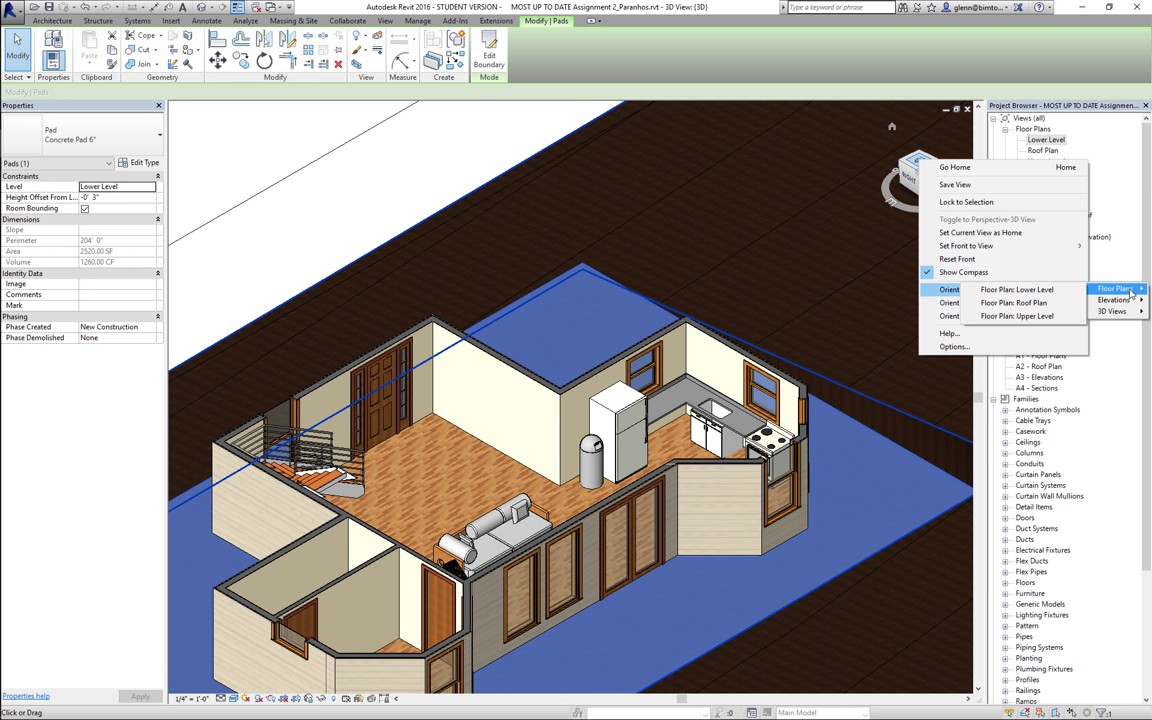
click(1050, 316)
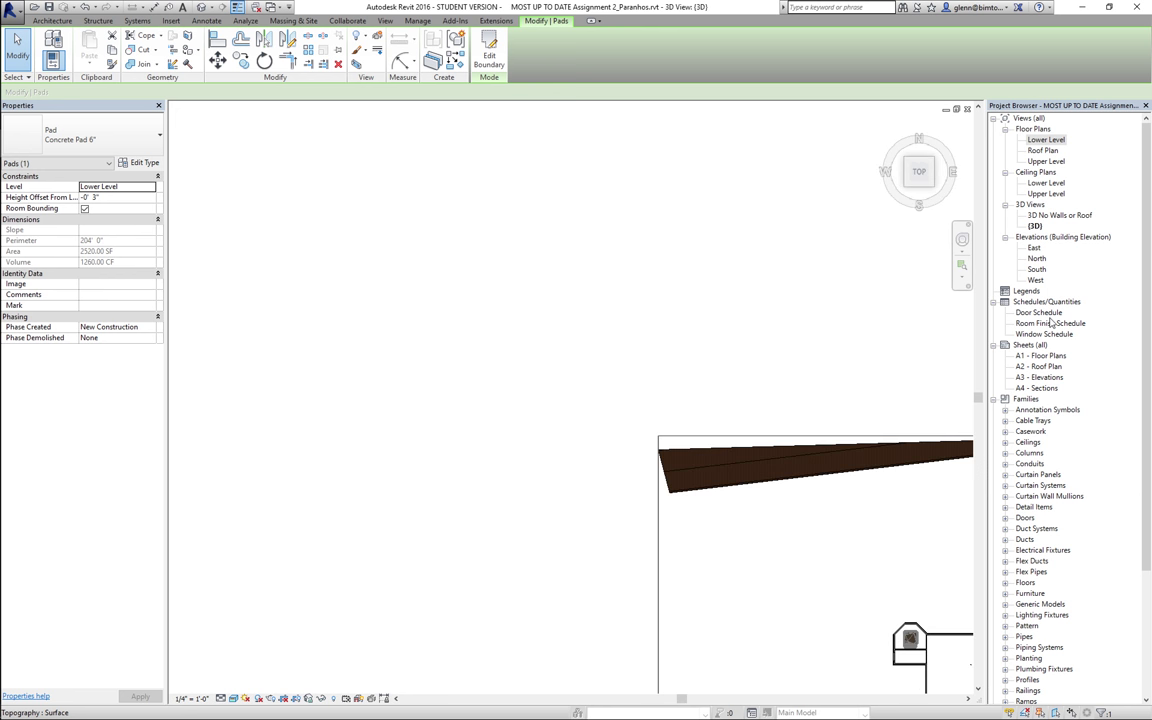
click(934, 190)
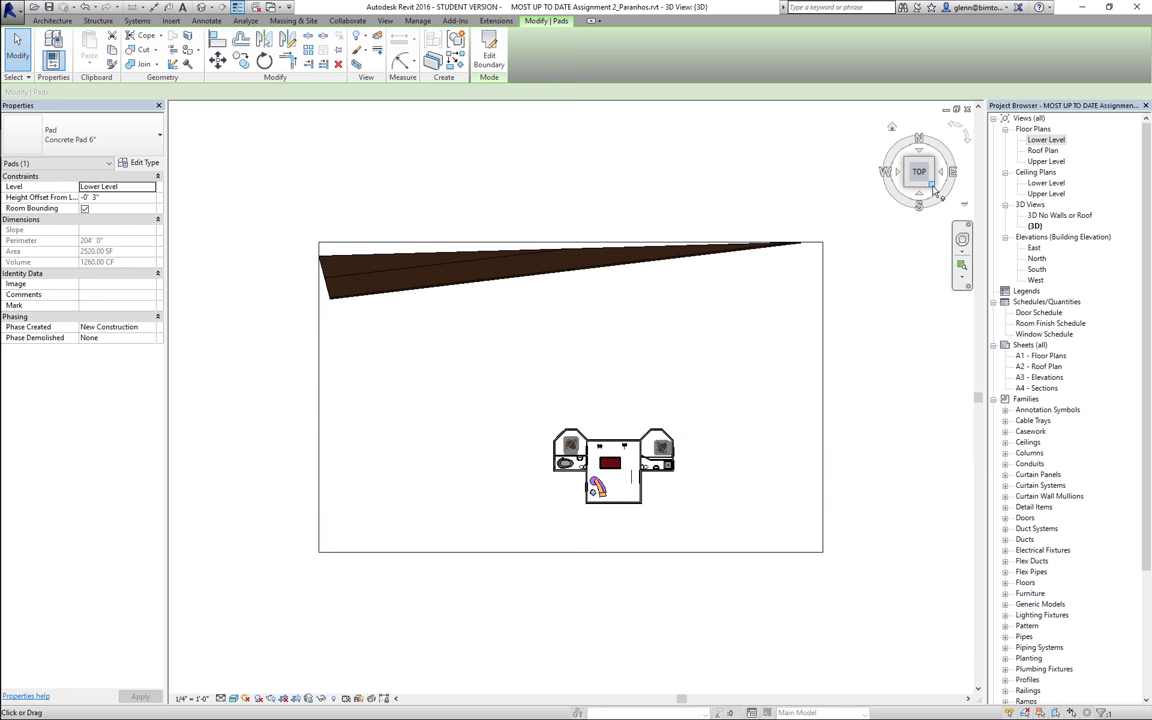
click(963, 268)
drag(481, 396, 612, 518)
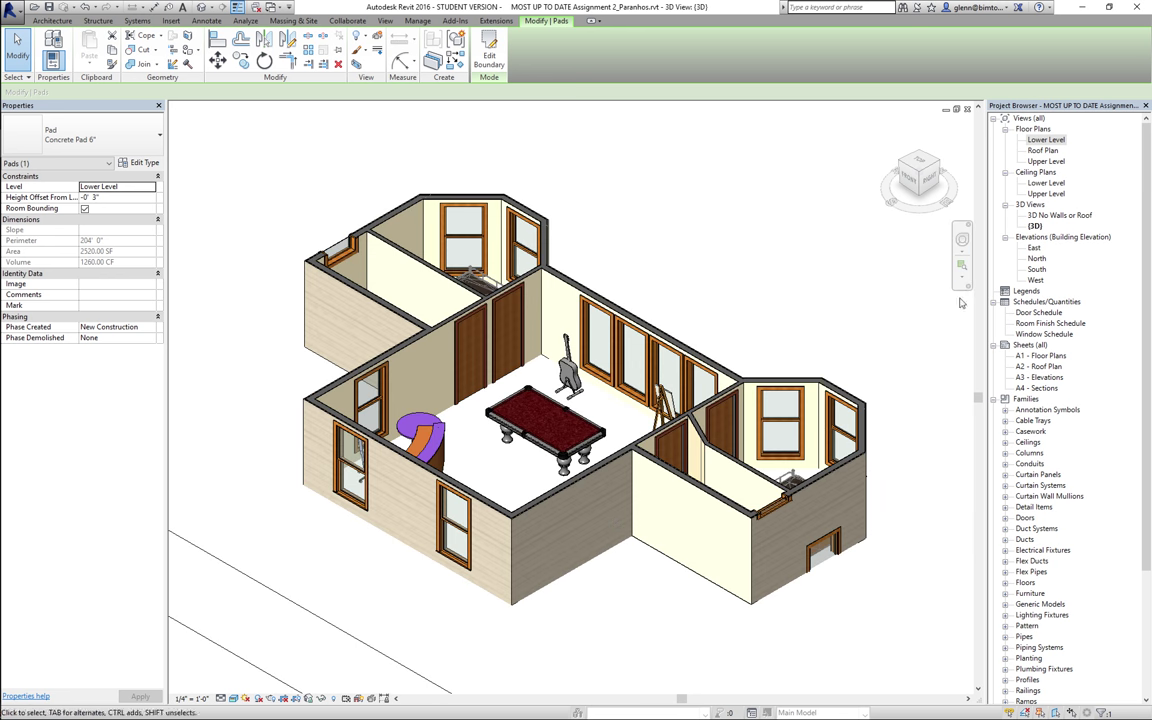
- Orbit and pan around the Upper Level to examine its rooms, furniture and stair railing from above
click(962, 239)
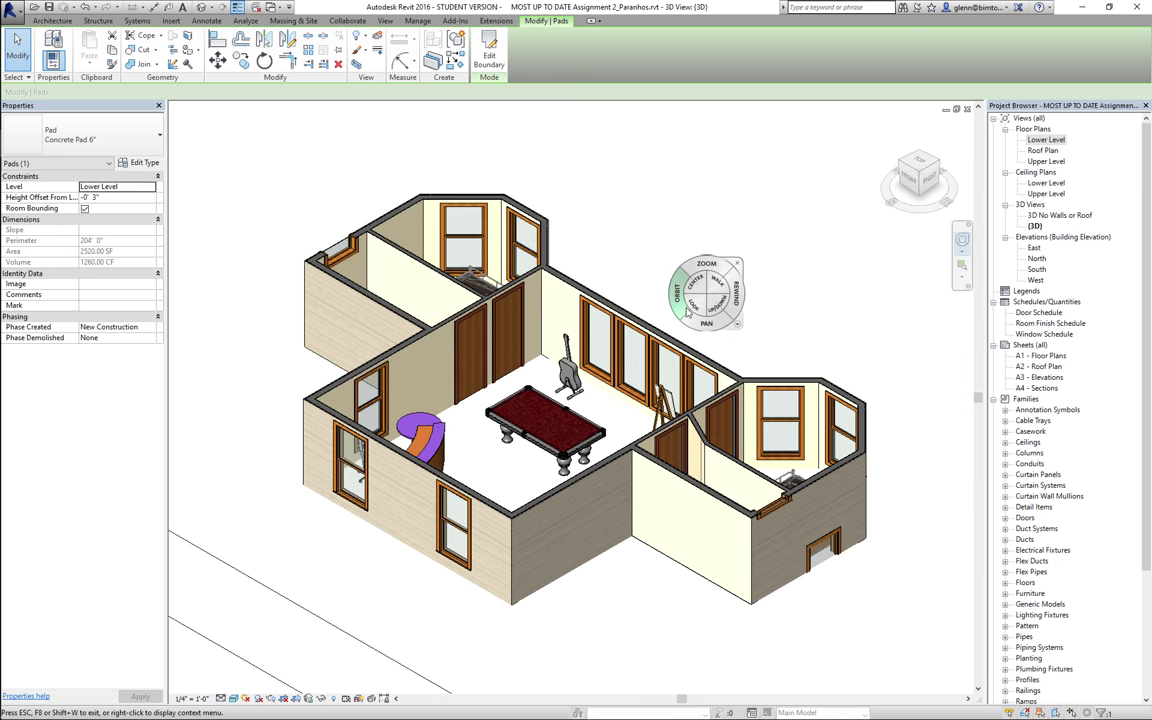
drag(678, 312, 661, 372)
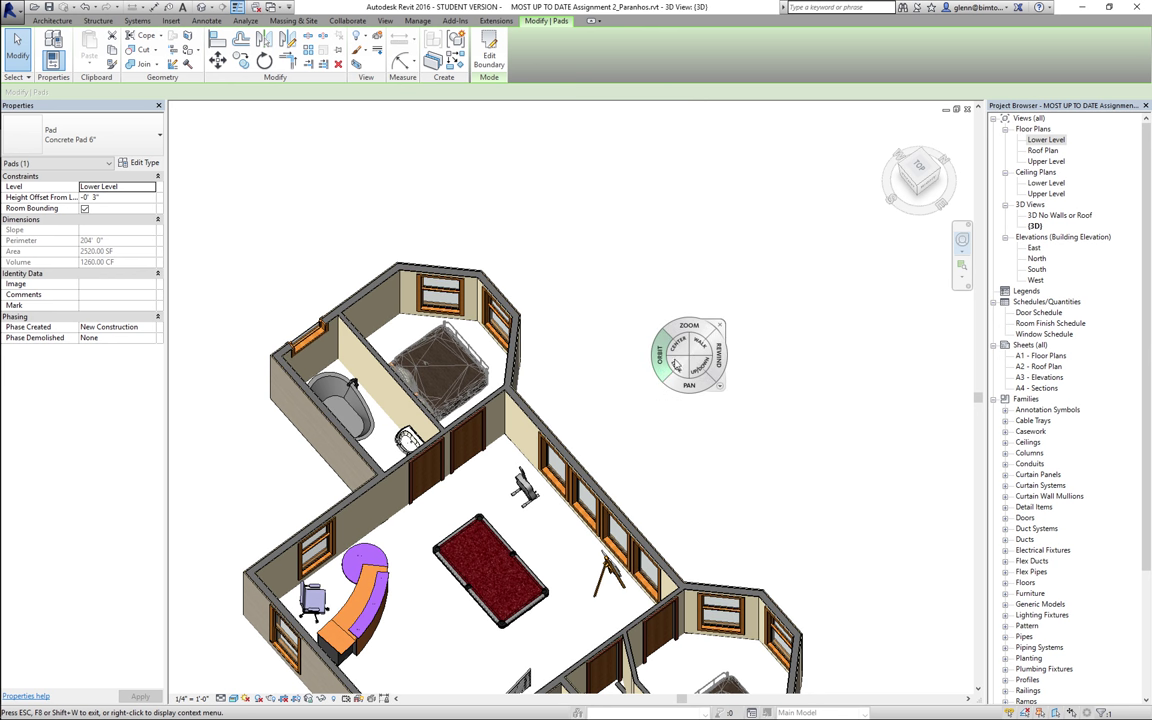
key(Escape)
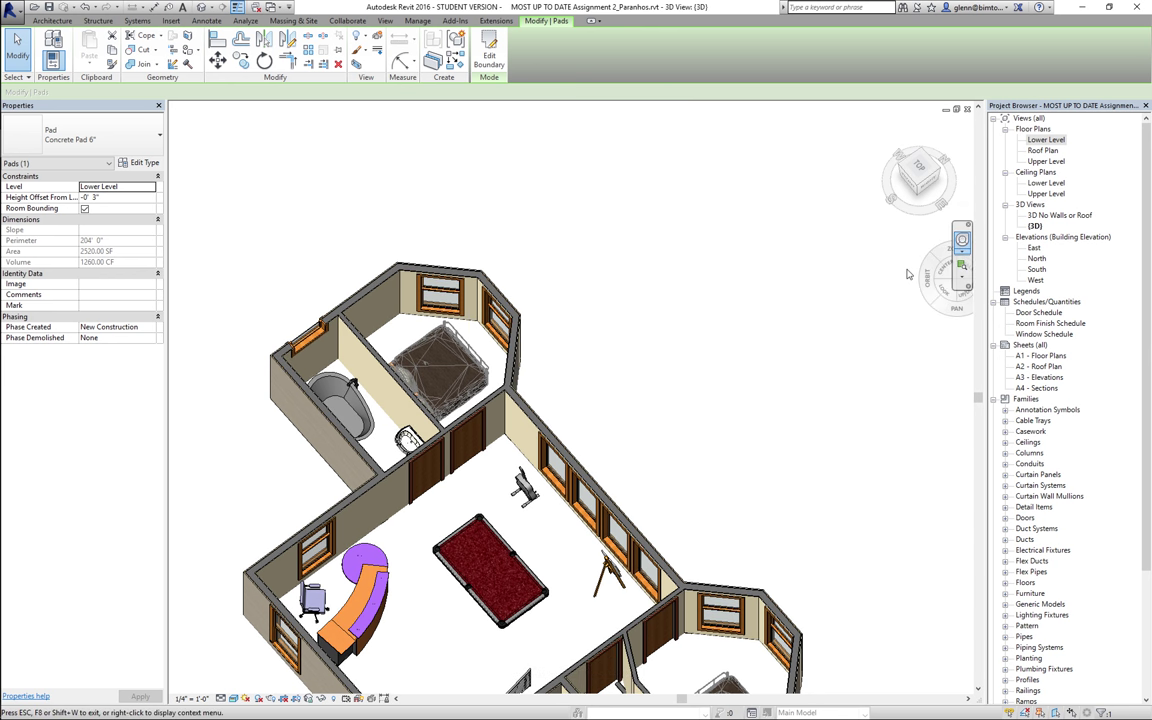
key(shift+w)
drag(838, 362, 789, 345)
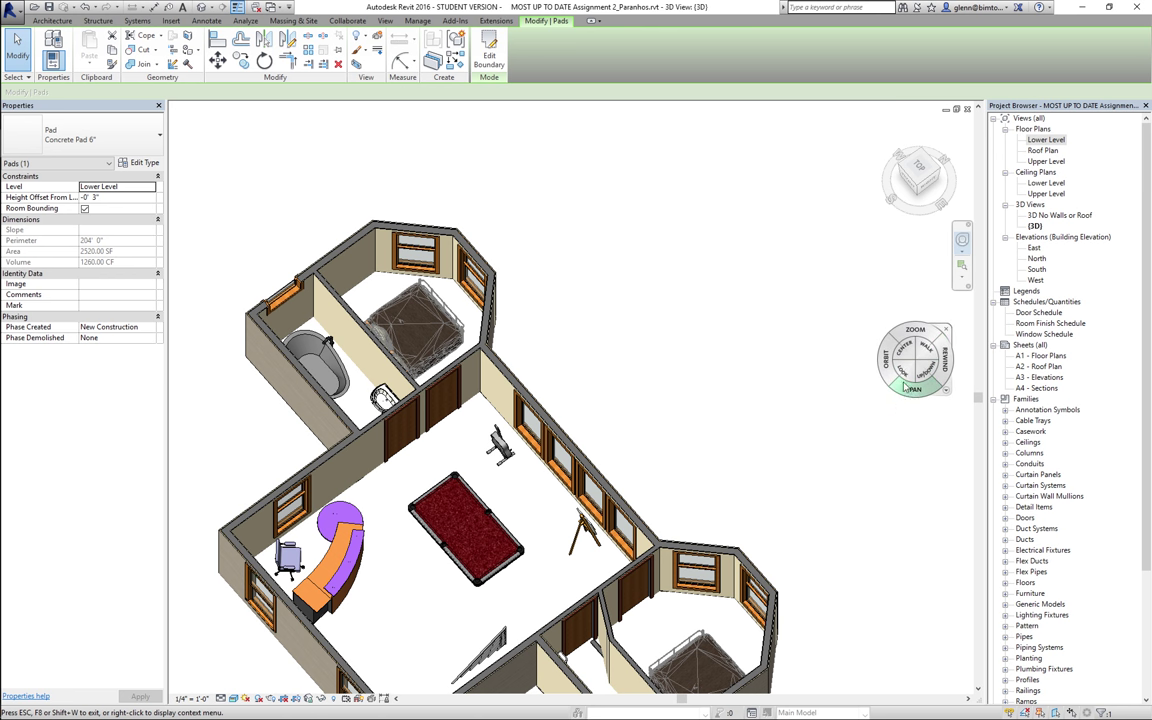
drag(912, 390, 850, 322)
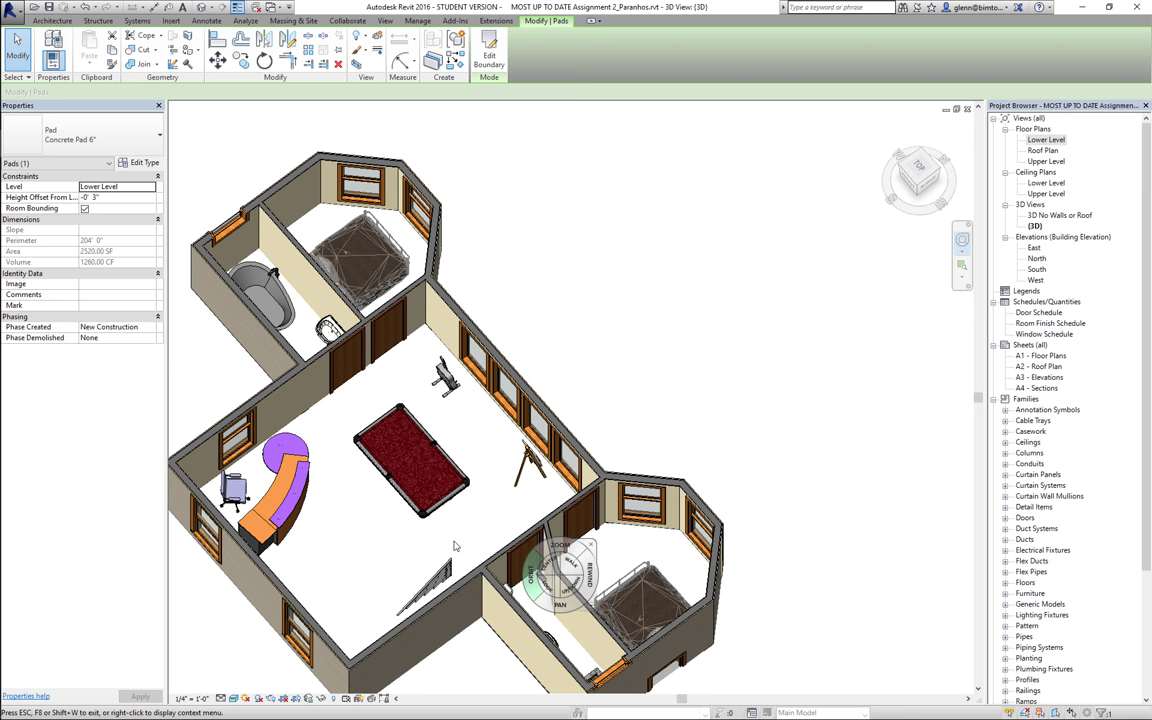
click(391, 538)
drag(391, 538, 452, 520)
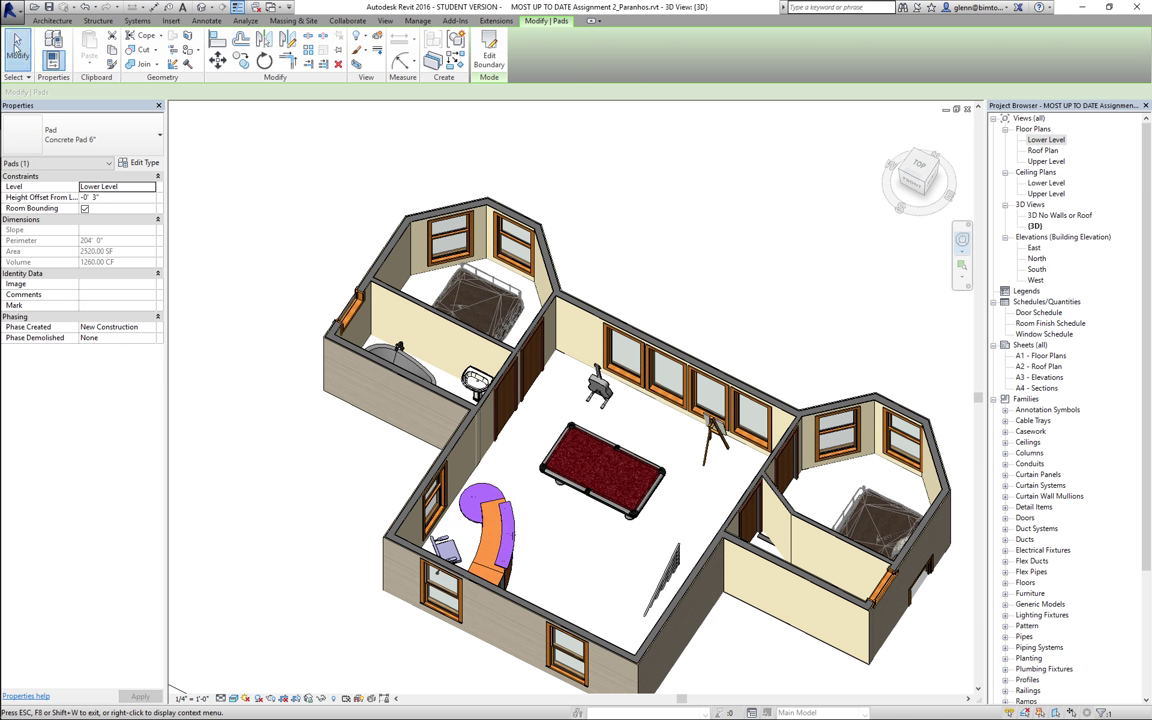
- Inspect the Upper Level's large room and its surrounding walls in the 3D view to check for a floor
click(17, 45)
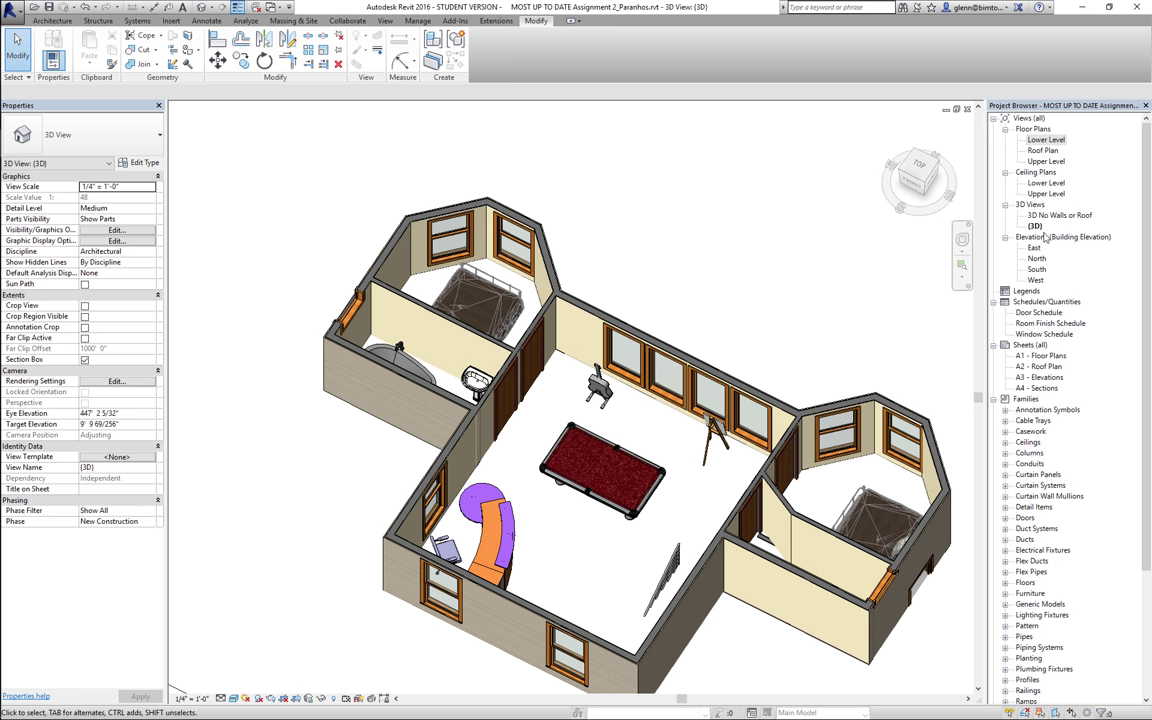
key(z)
key(r)
drag(494, 253, 723, 428)
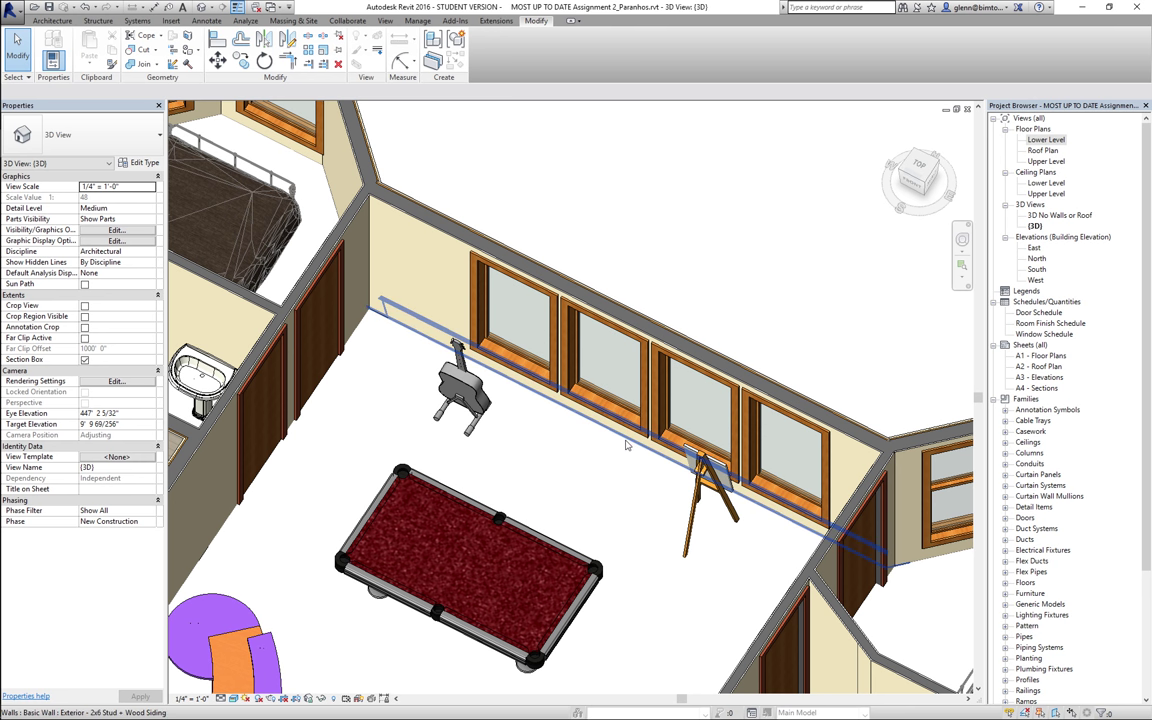
scroll(626, 445, down, 3)
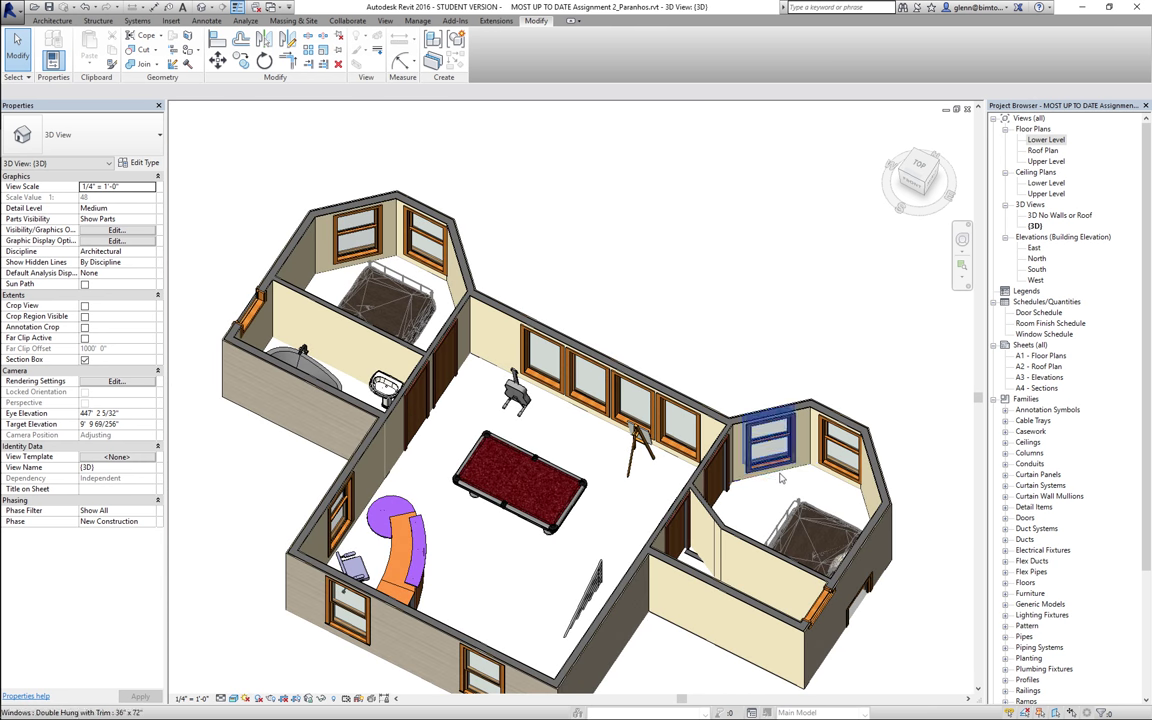
key(Tab)
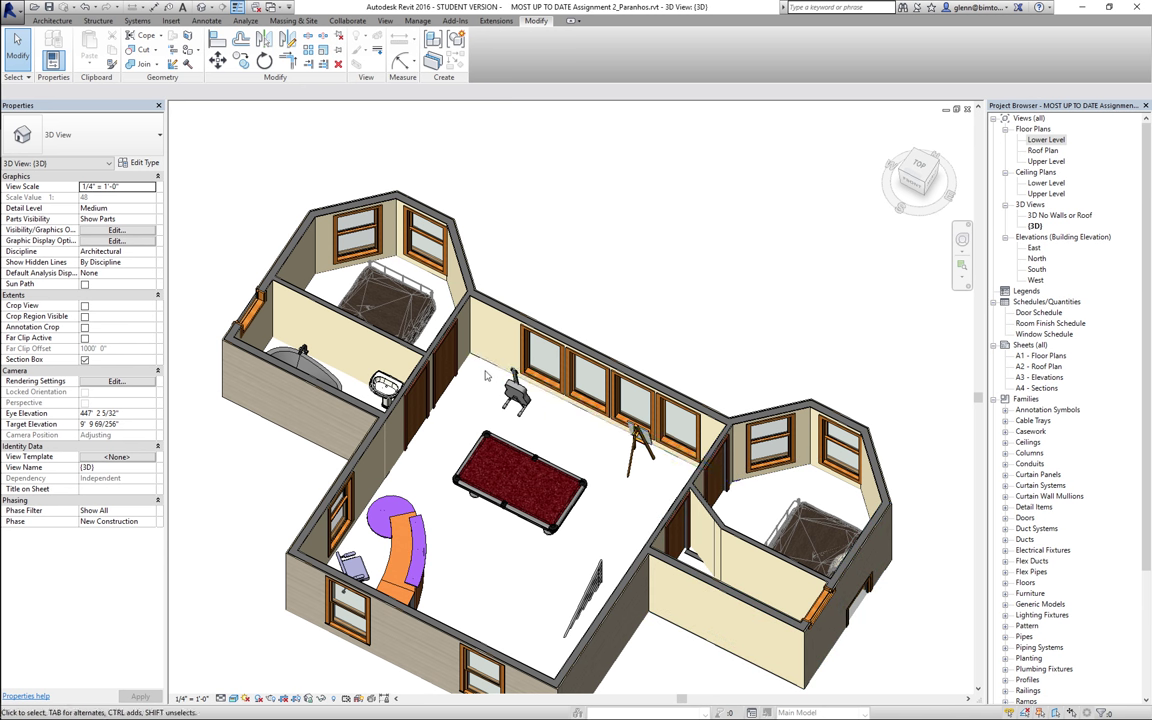
key(Tab)
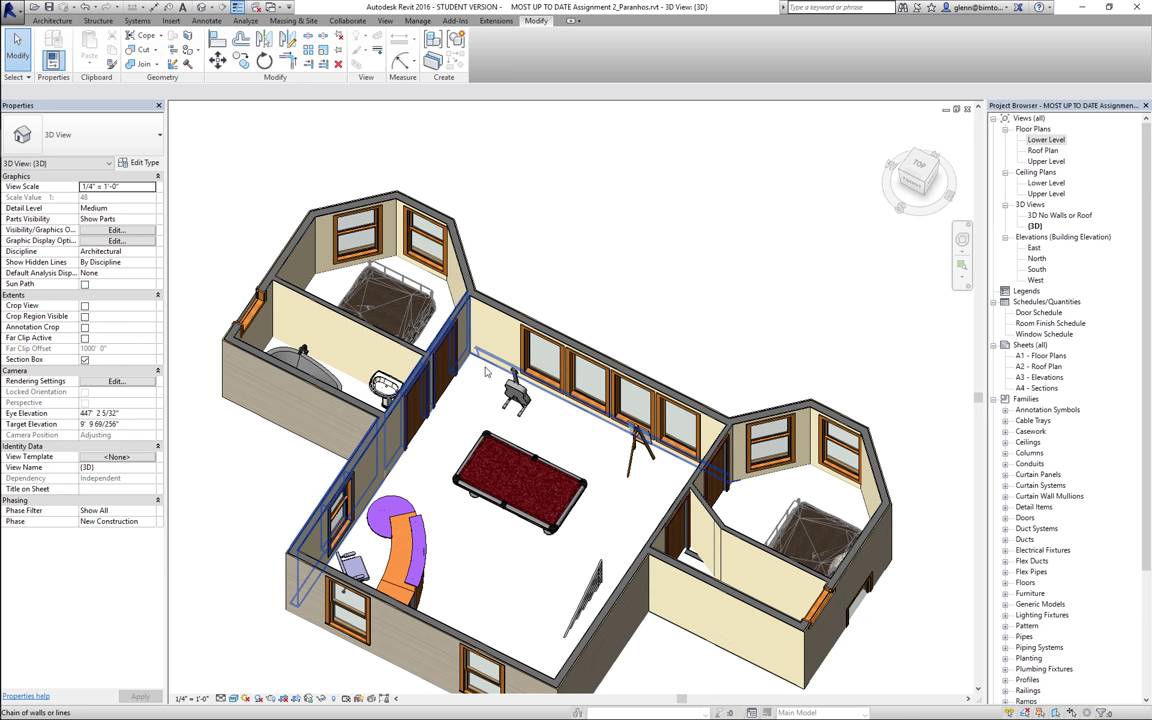
click(485, 372)
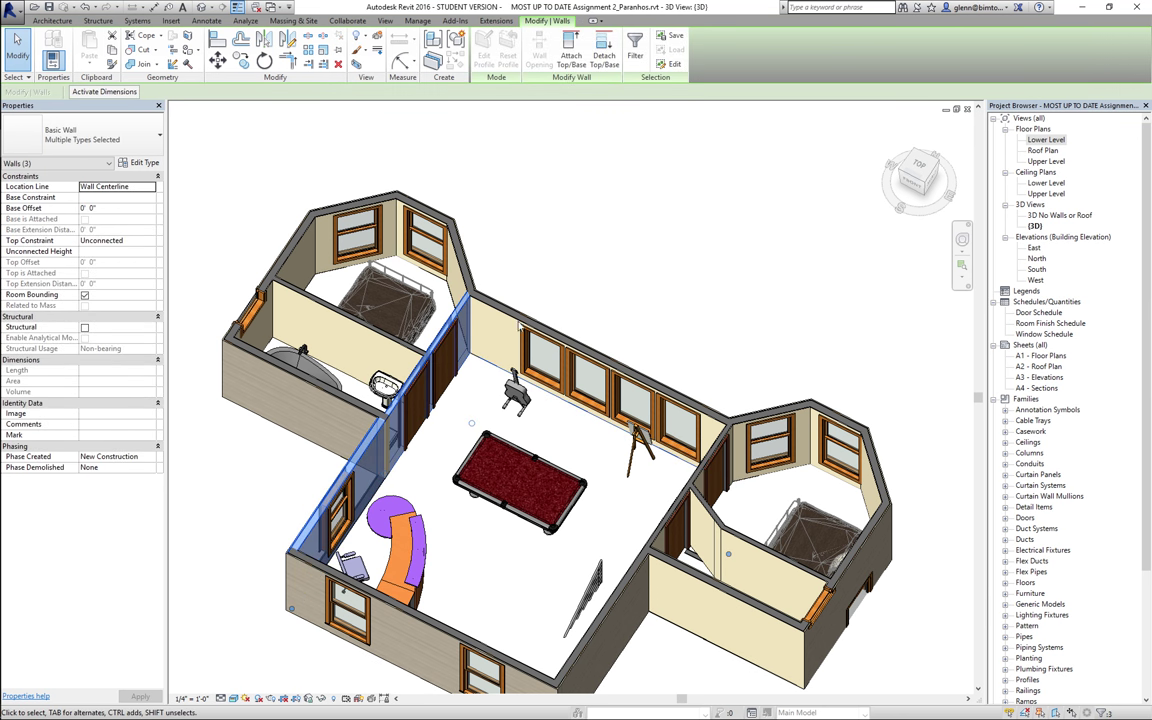
click(600, 257)
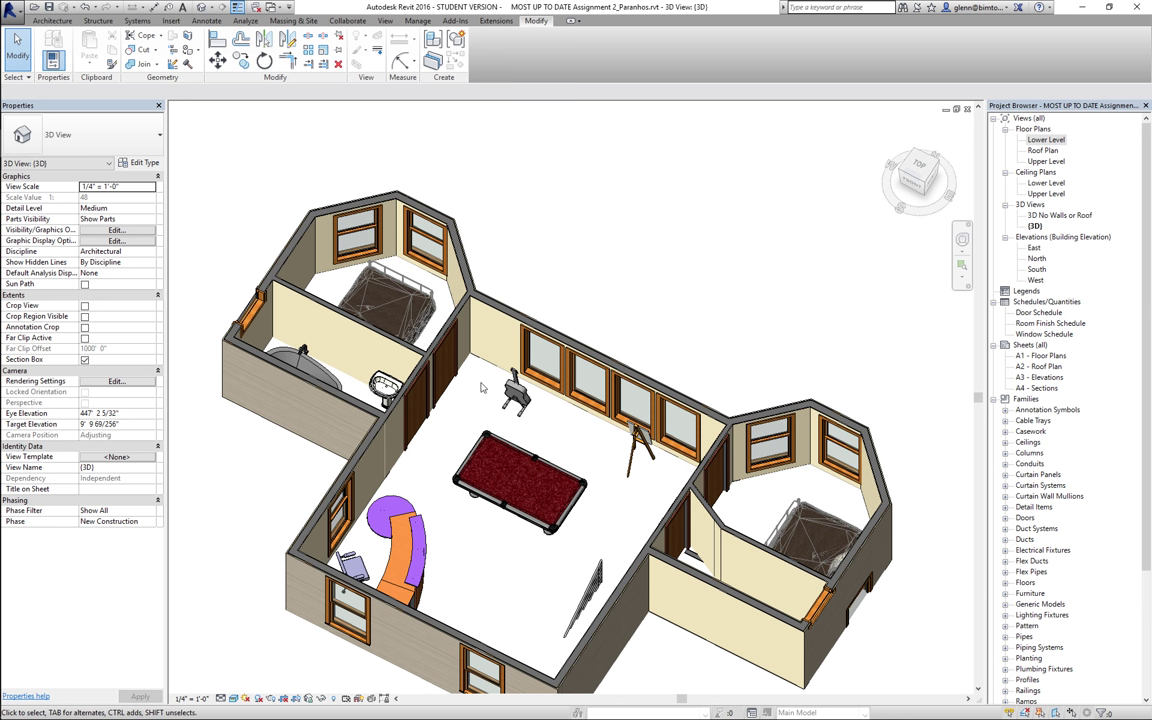
- Cut a north-south building section through the pool table and stair on the Upper Level plan, facing the parked cars
double_click(1046, 161)
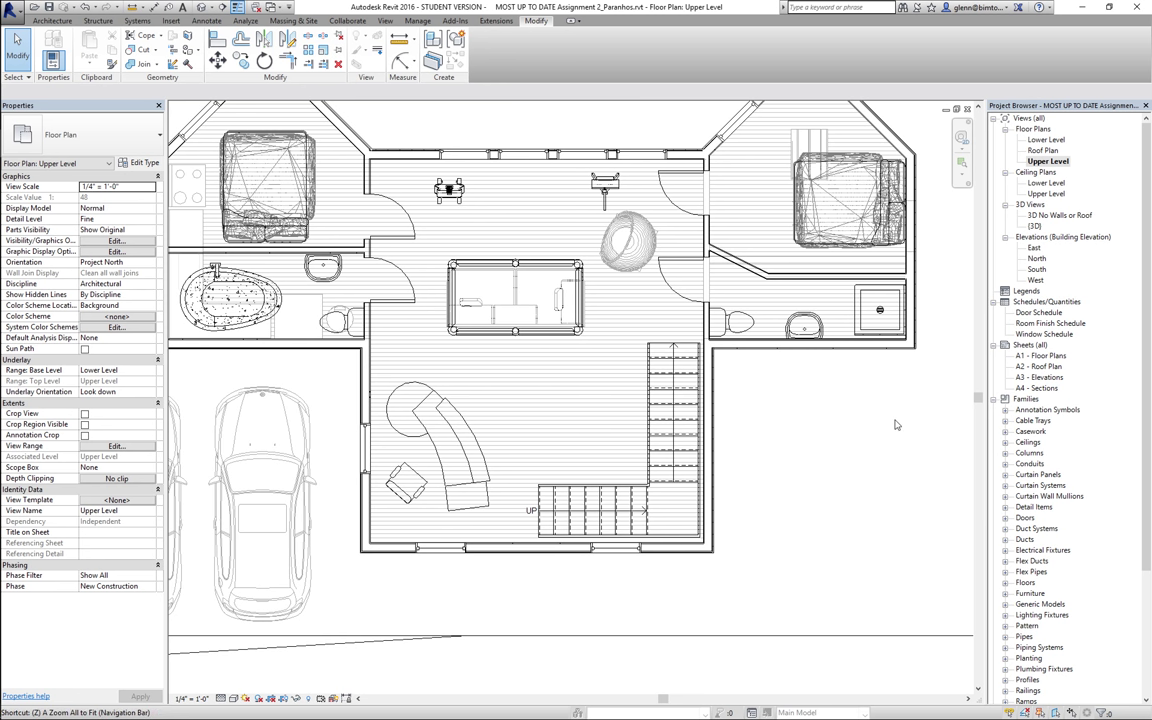
key(z)
key(f)
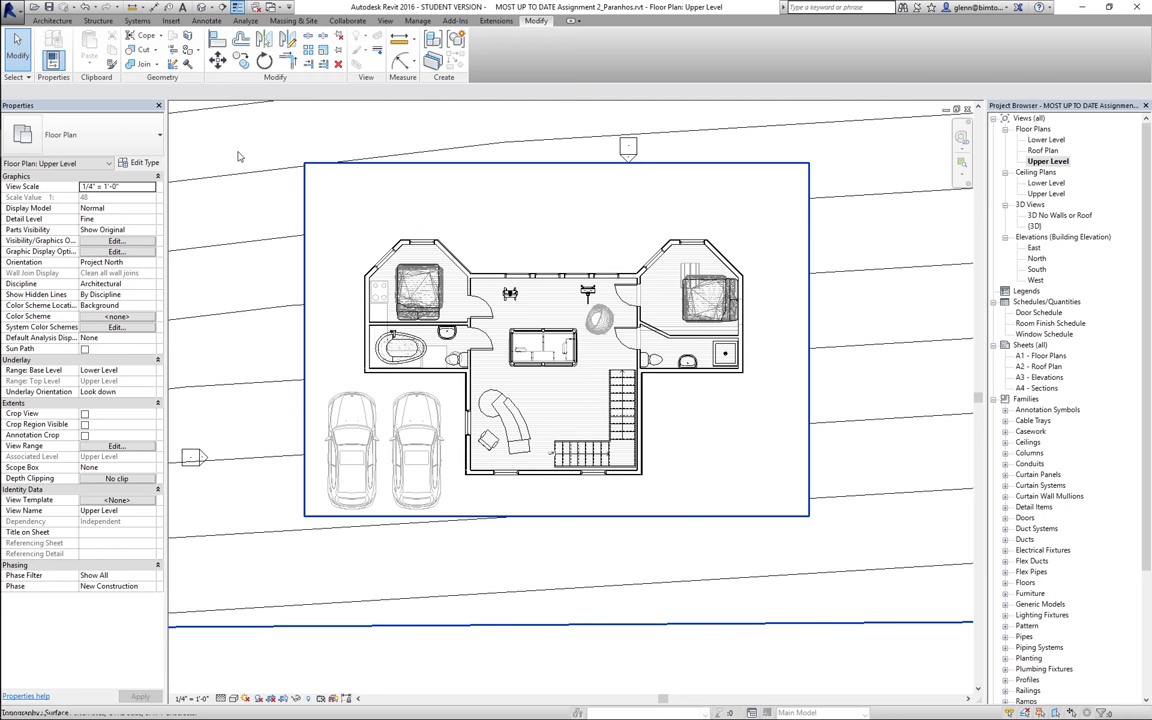
click(223, 155)
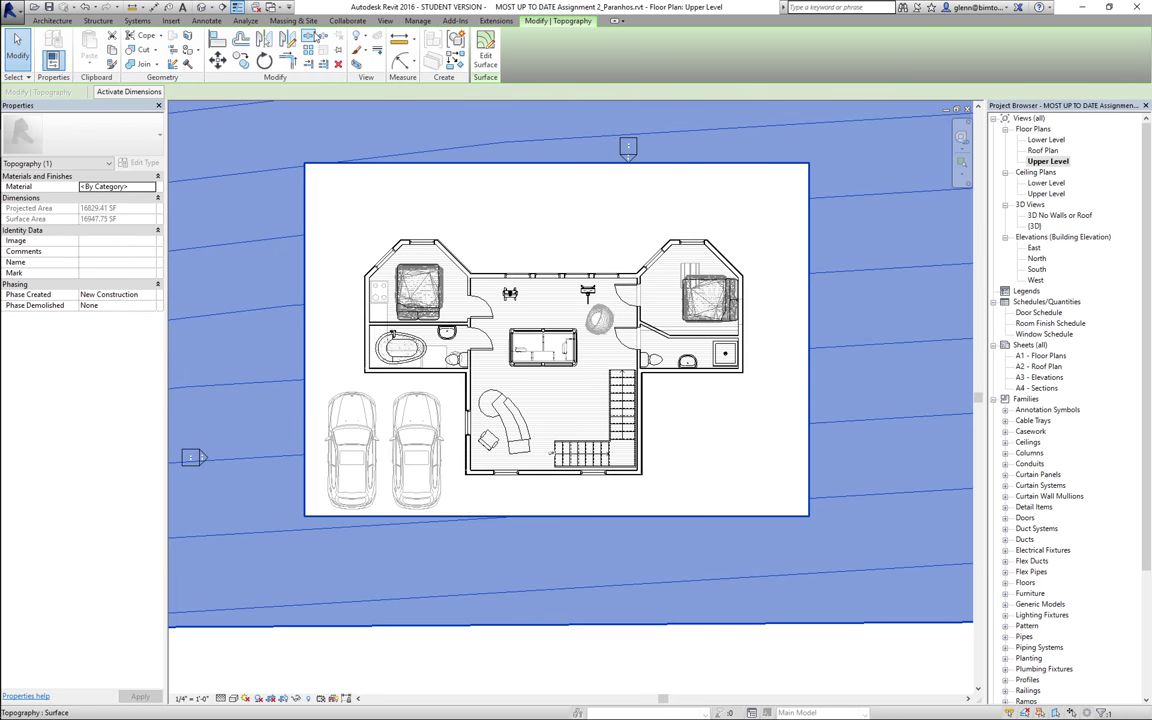
click(385, 20)
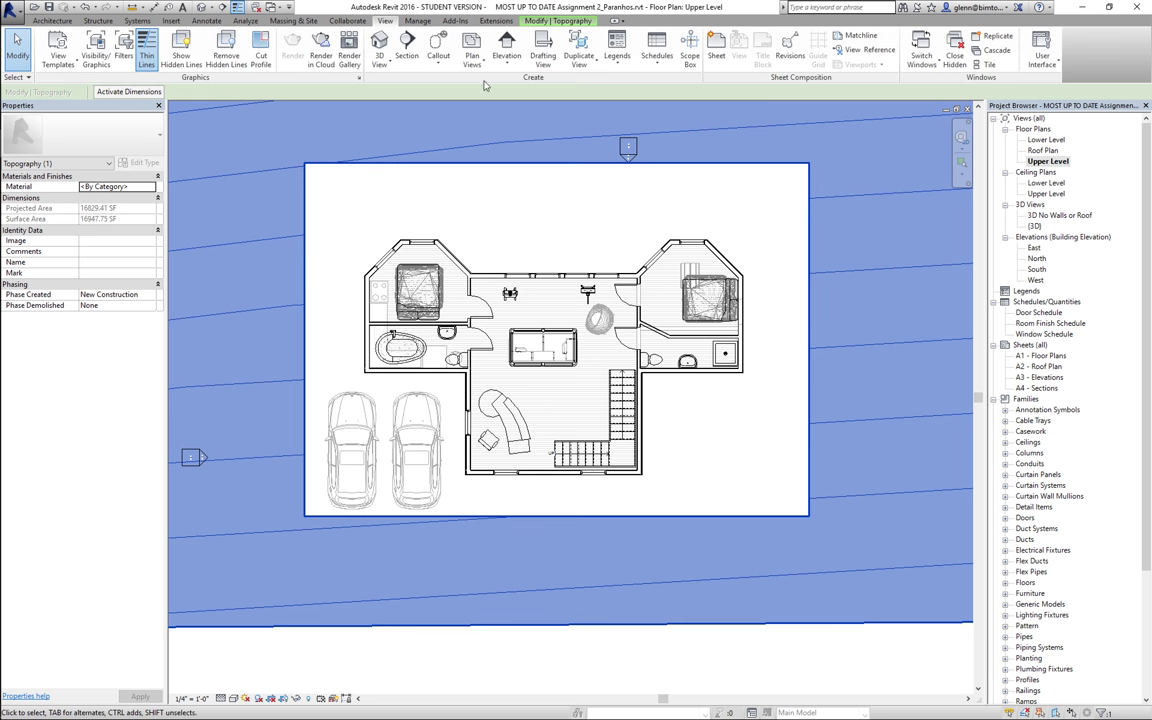
click(407, 50)
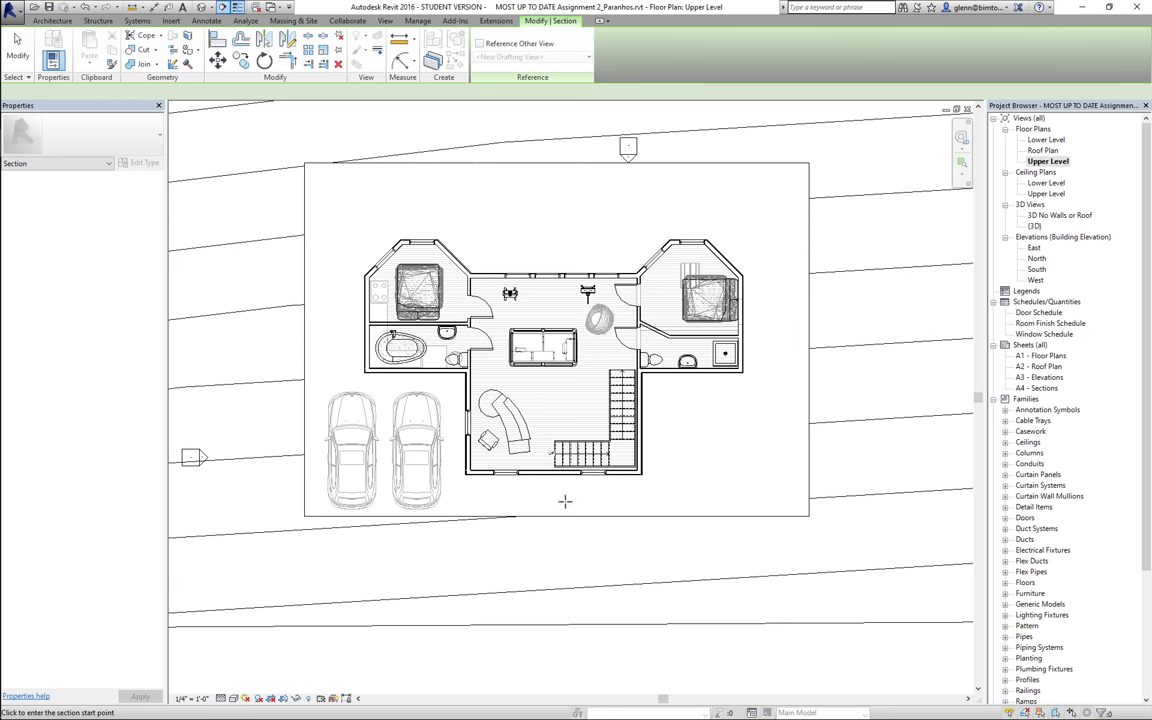
click(559, 552)
click(561, 224)
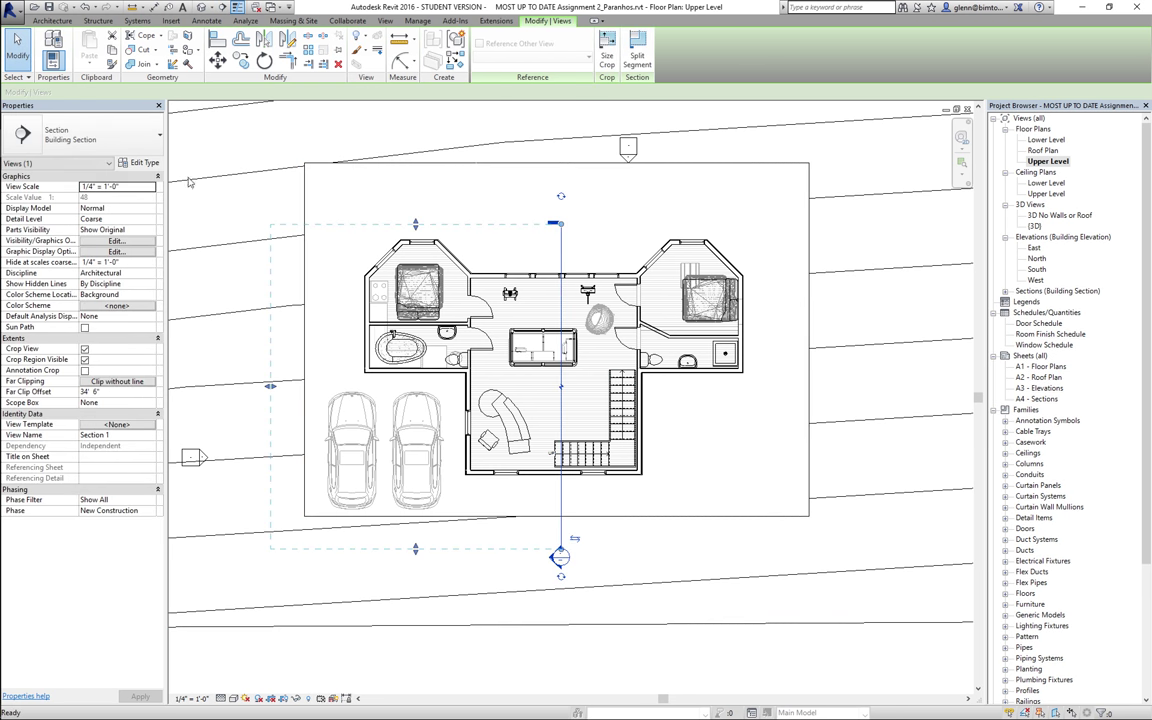
key(Escape)
- Open the new section to examine the wall junctions at the Upper Level line, and compare with both 3D views
double_click(559, 558)
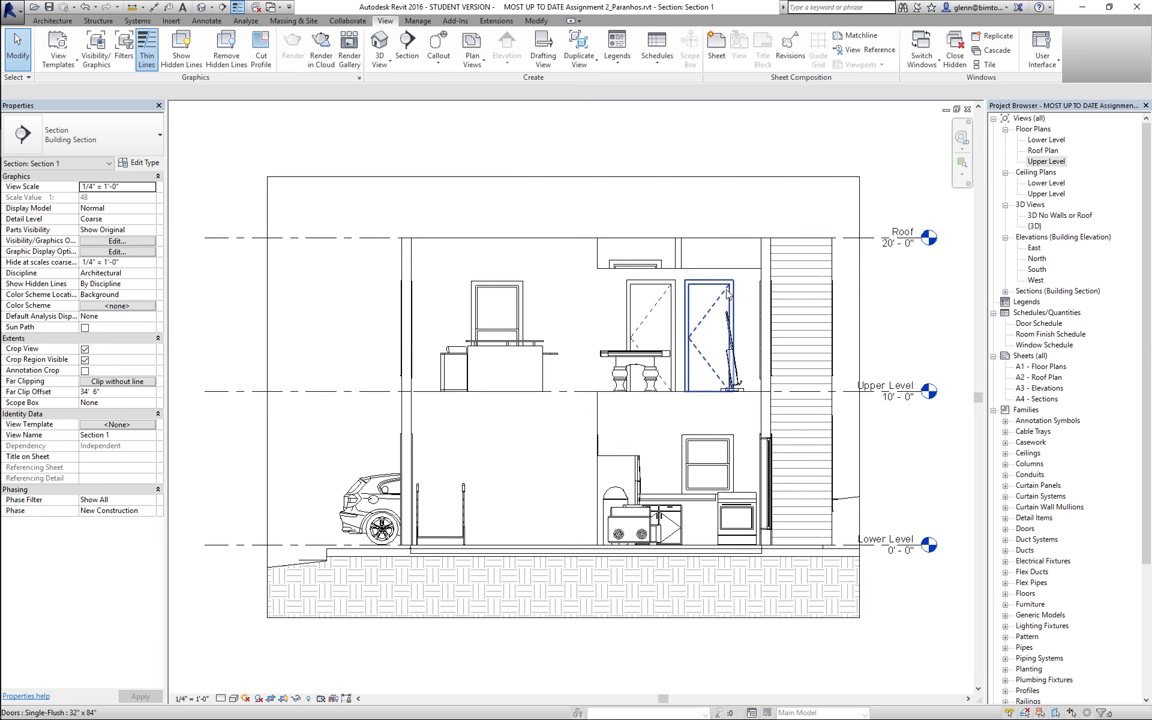
click(961, 160)
drag(376, 371, 480, 423)
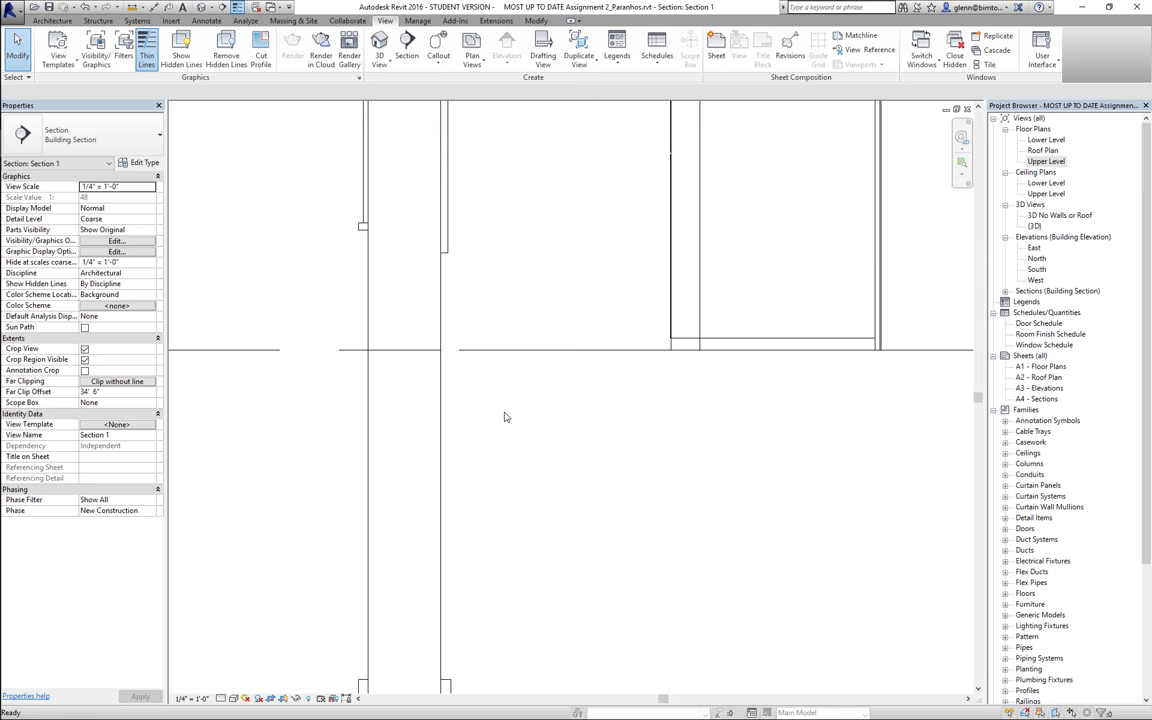
click(586, 364)
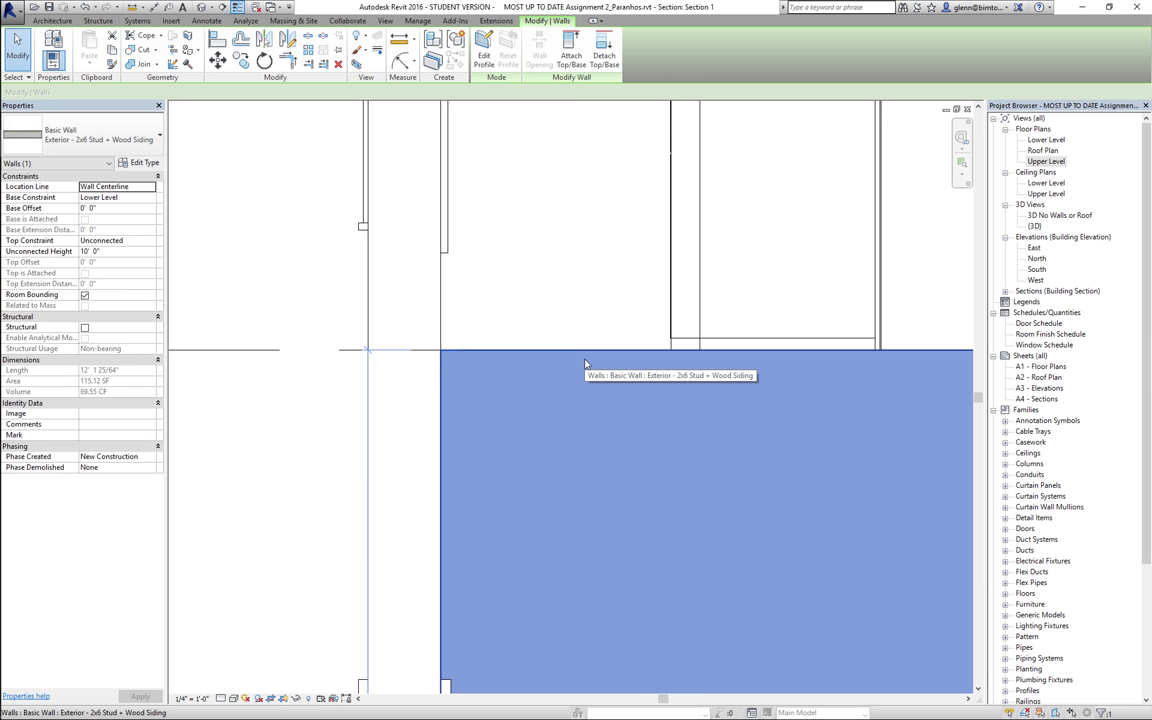
scroll(586, 364, down, 2)
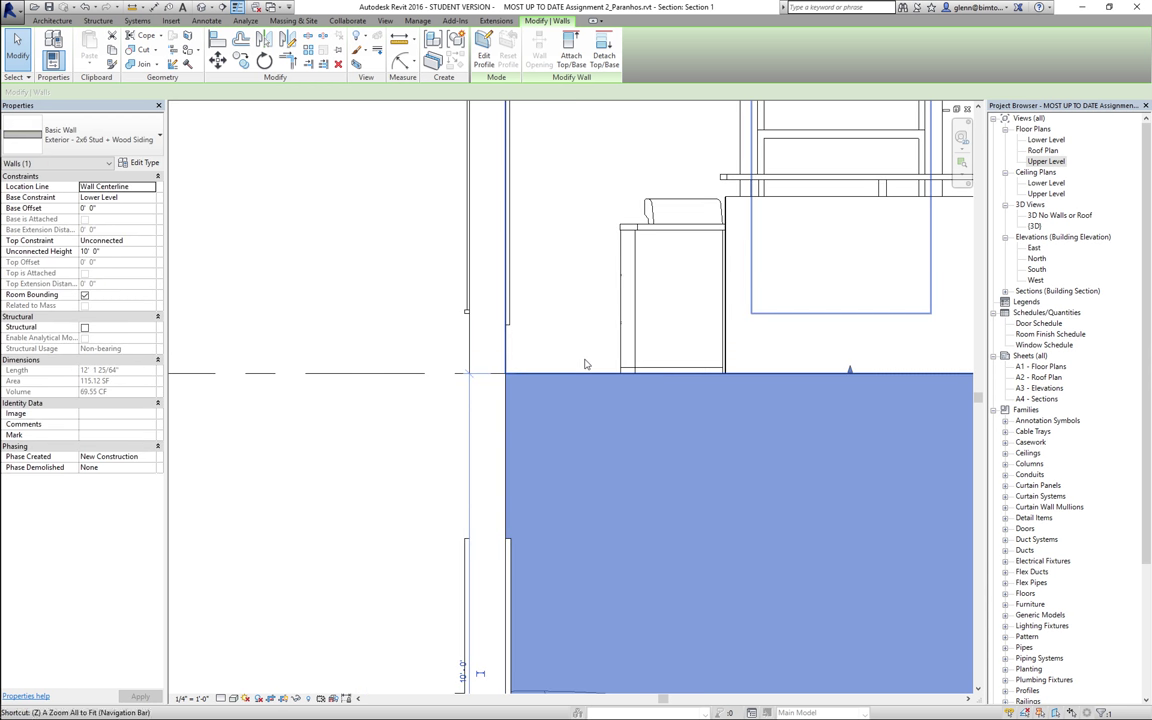
scroll(586, 364, down, 3)
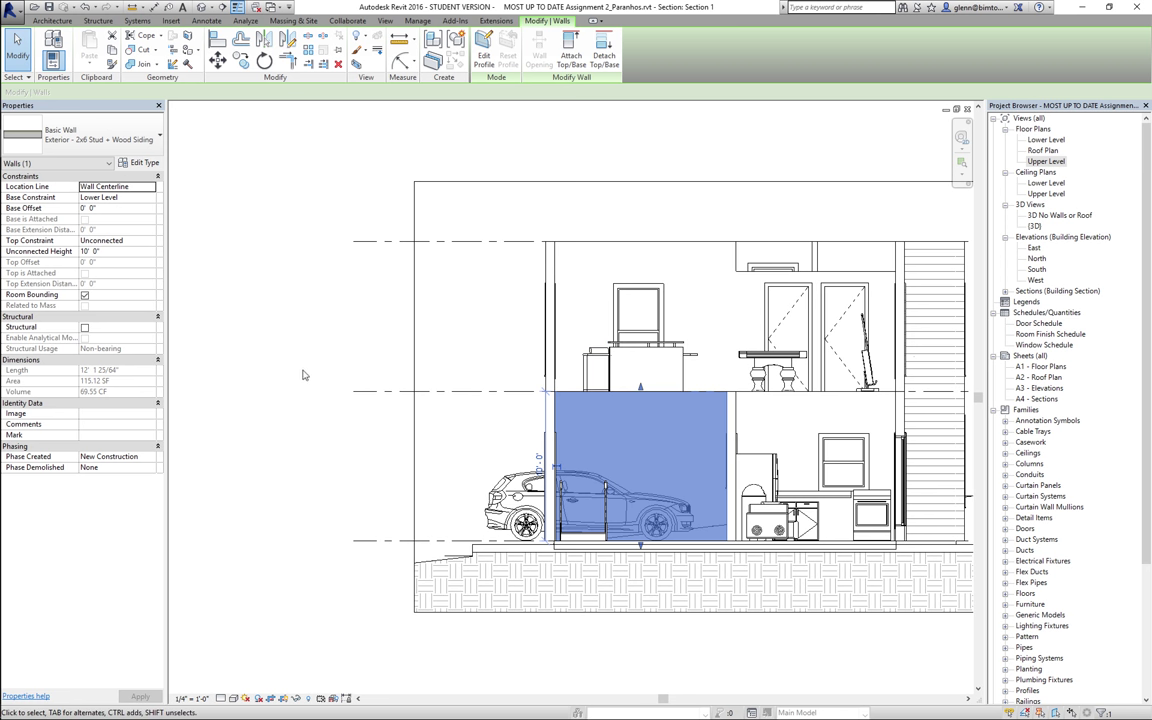
click(273, 337)
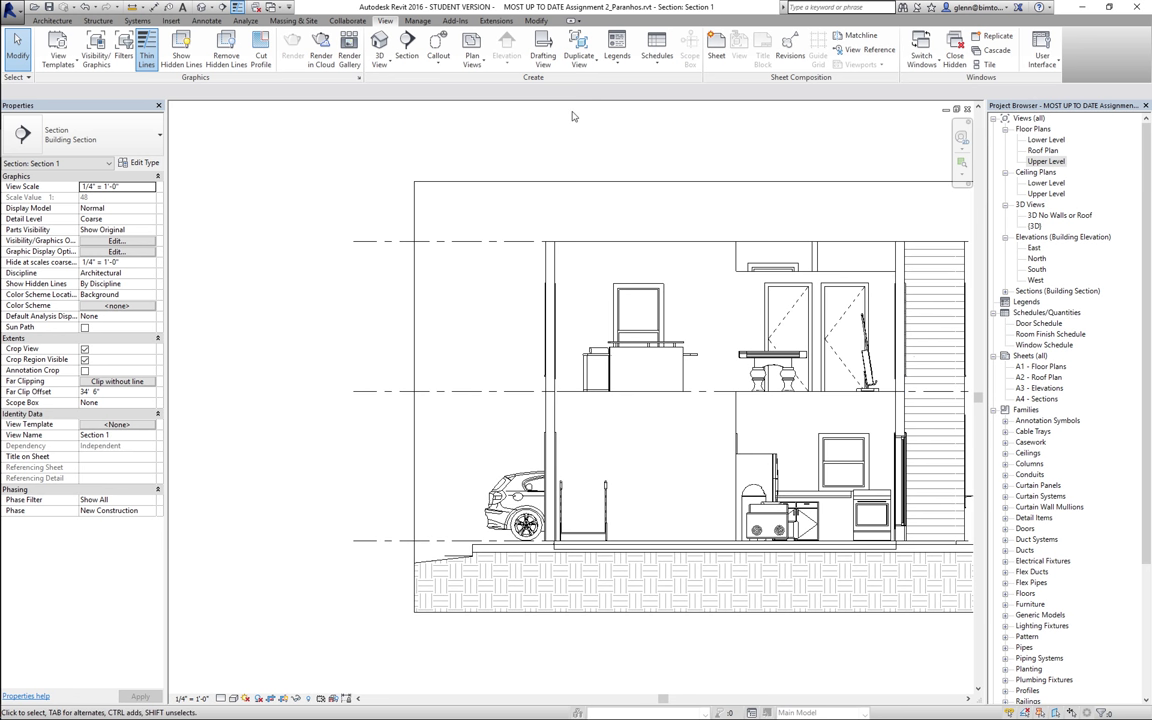
double_click(1040, 216)
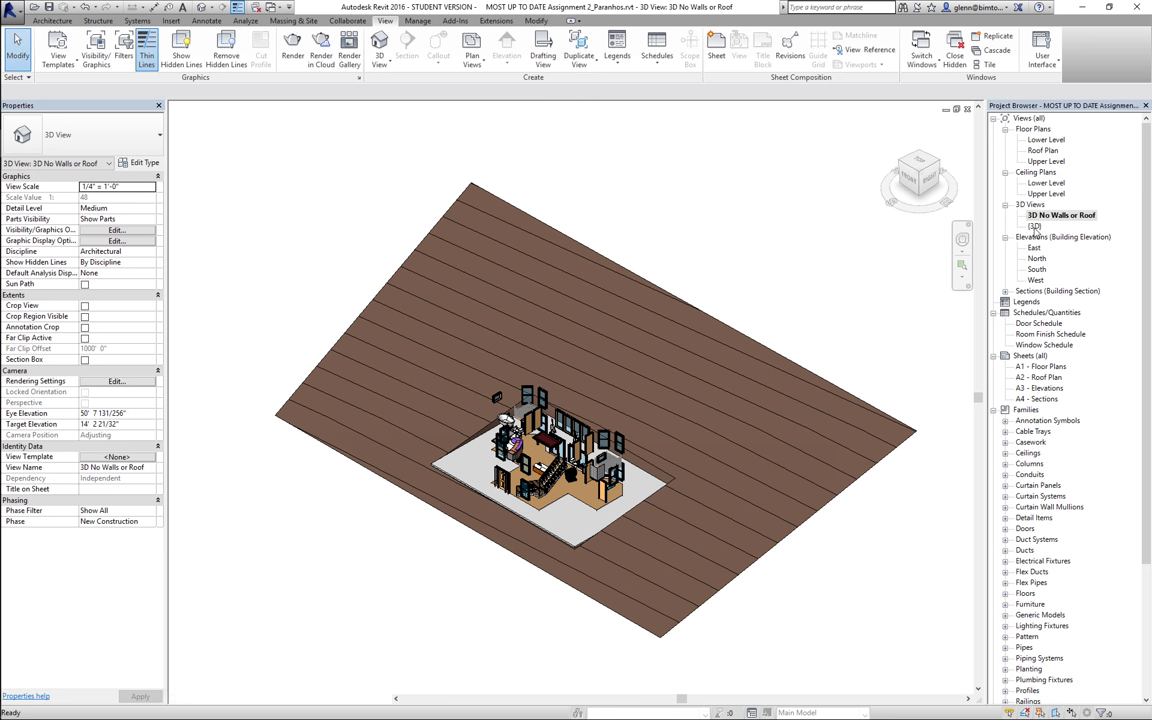
double_click(1032, 226)
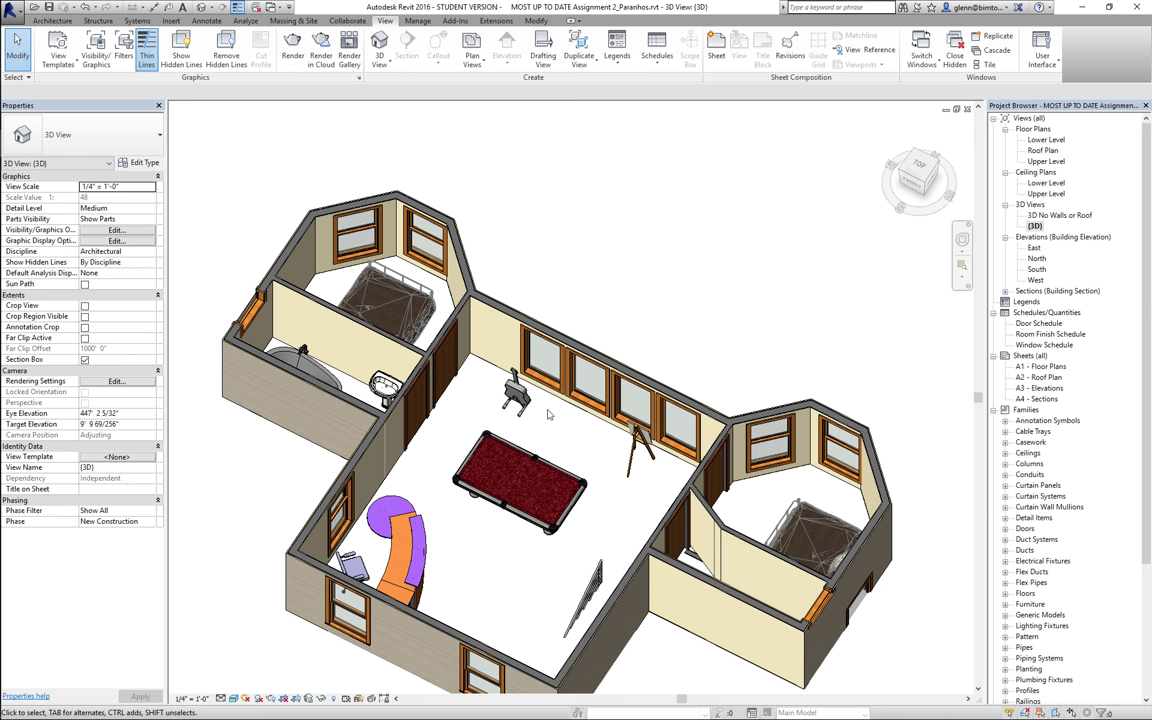
- Copy the Concrete Slab - 6" + Eng Wood floor from the Lower Level plan and paste it aligned to the Upper Level
double_click(1038, 144)
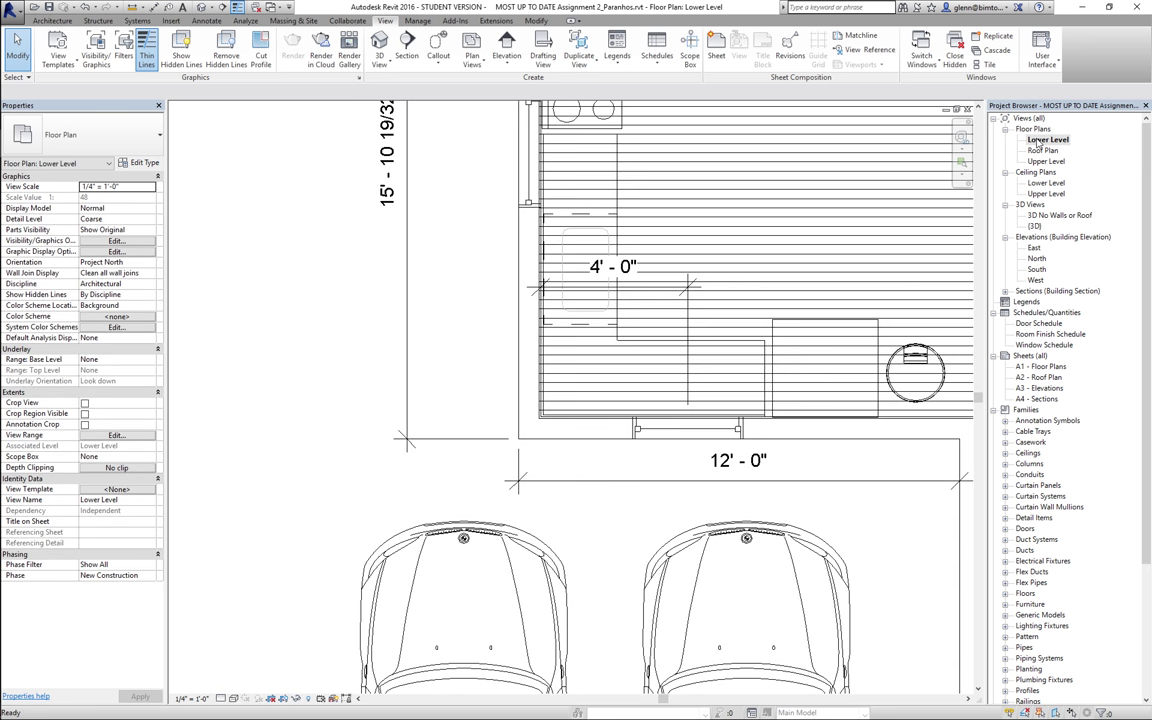
key(super+a)
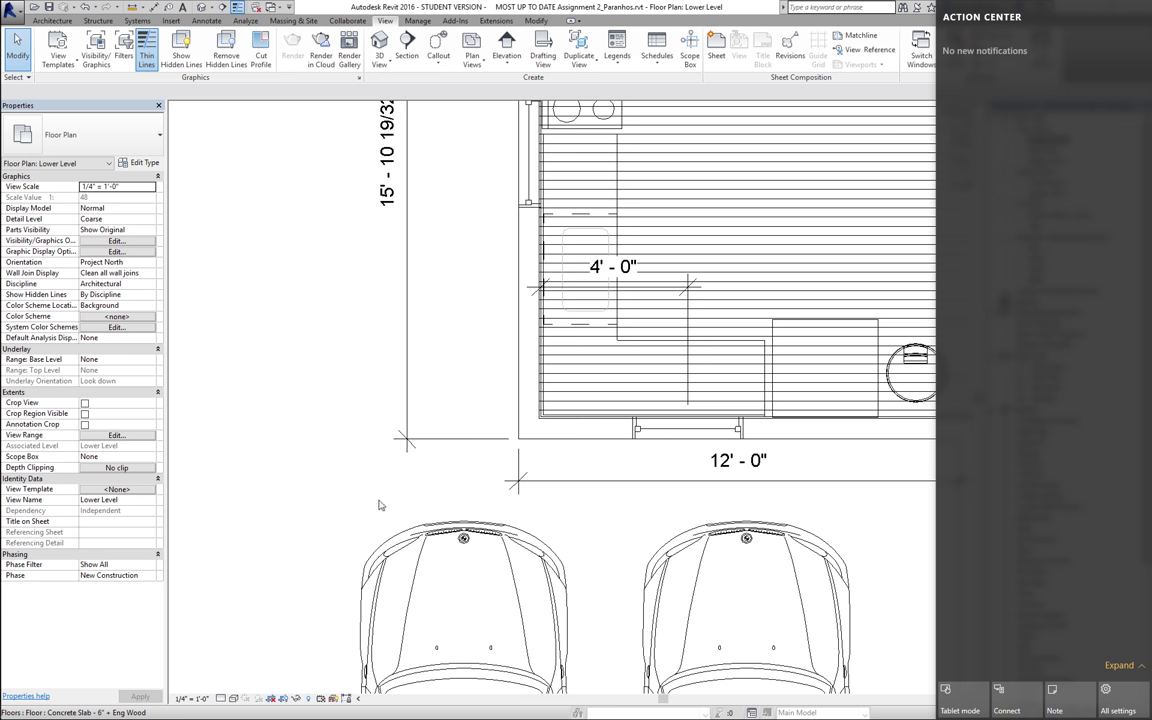
key(super+a)
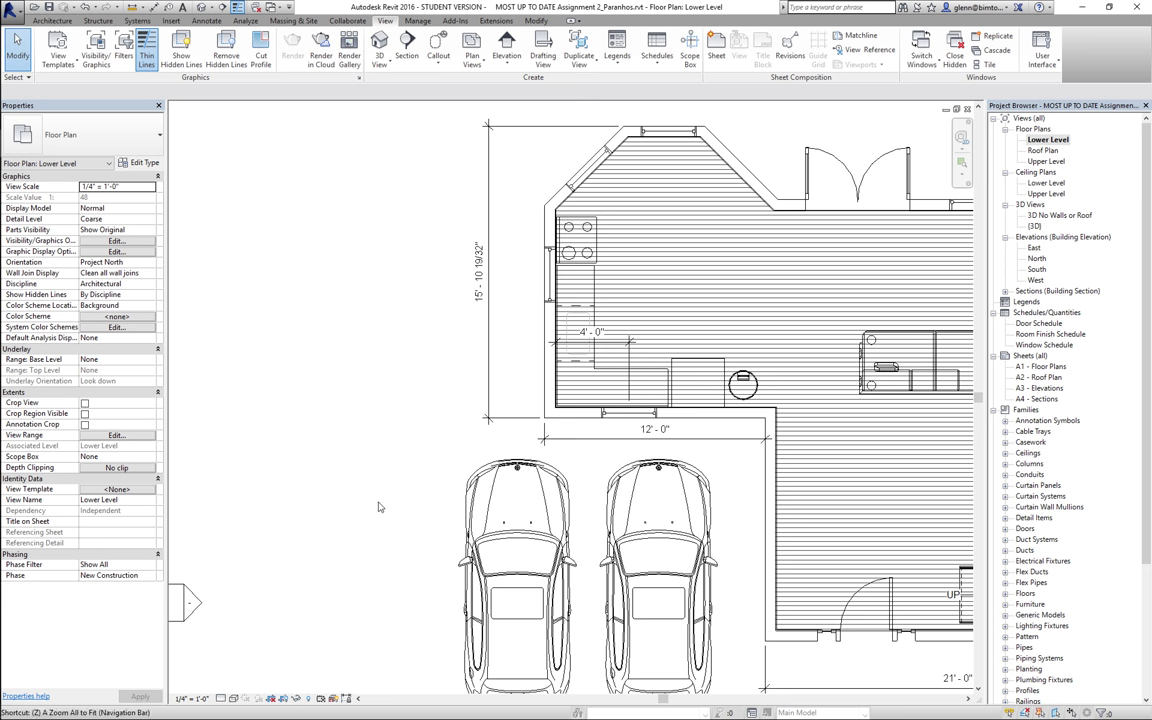
key(z)
key(f)
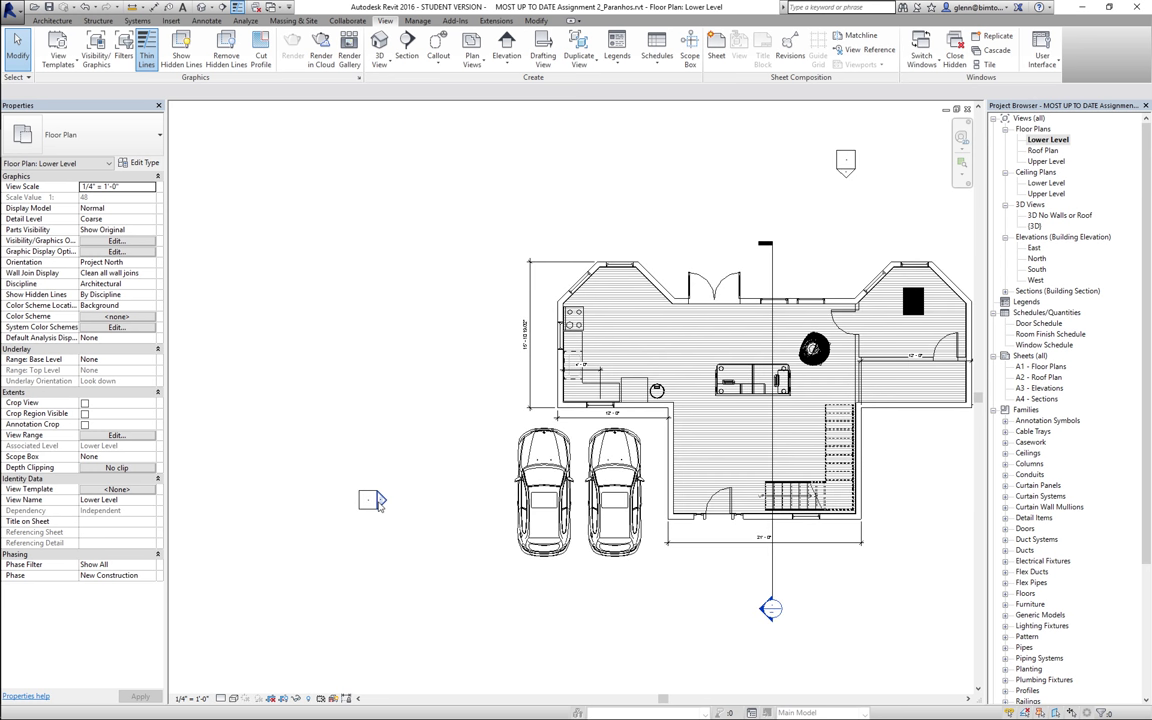
click(664, 368)
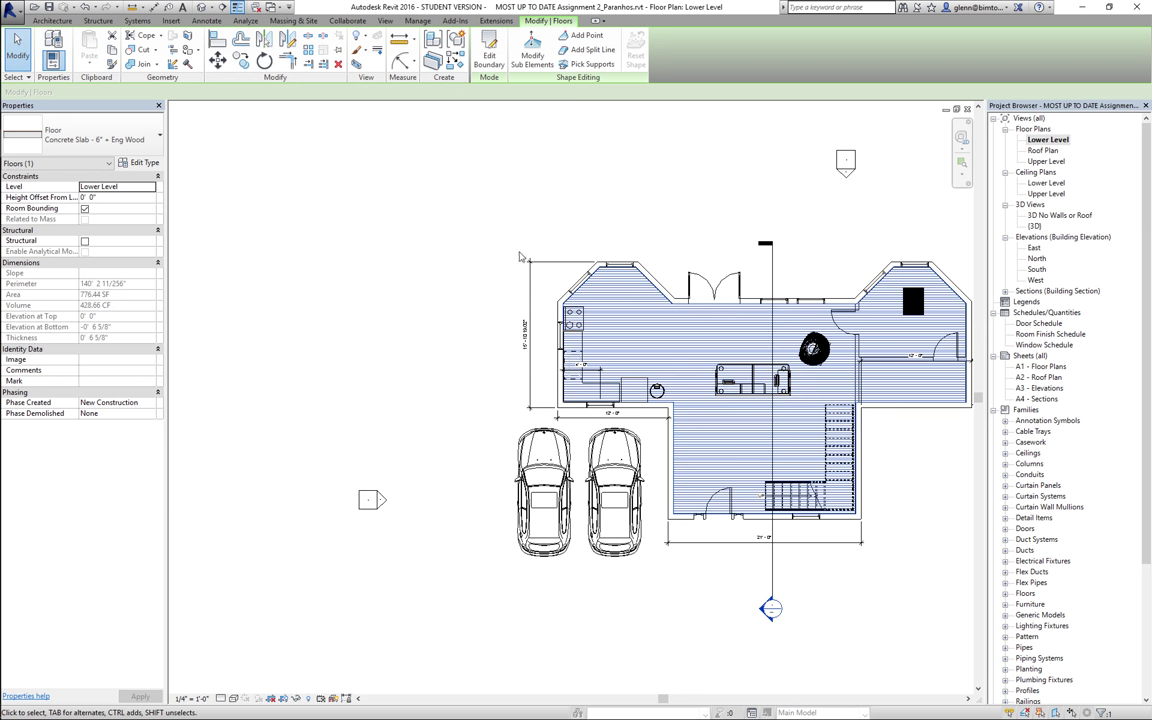
click(111, 49)
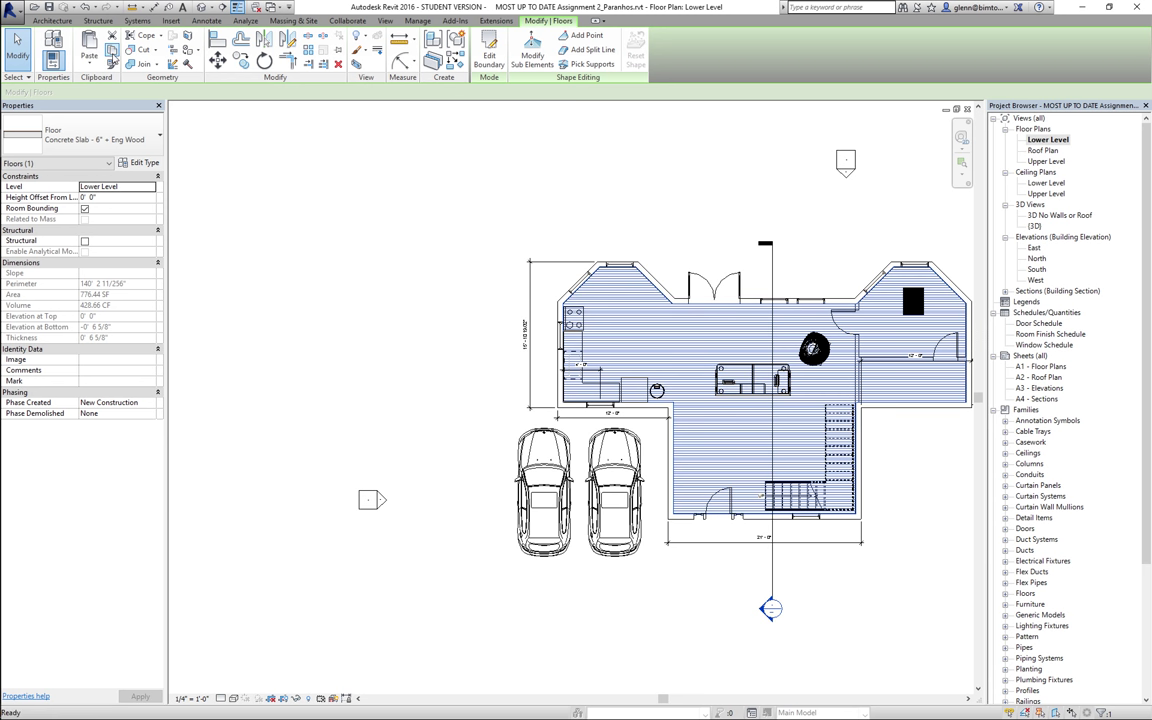
click(90, 70)
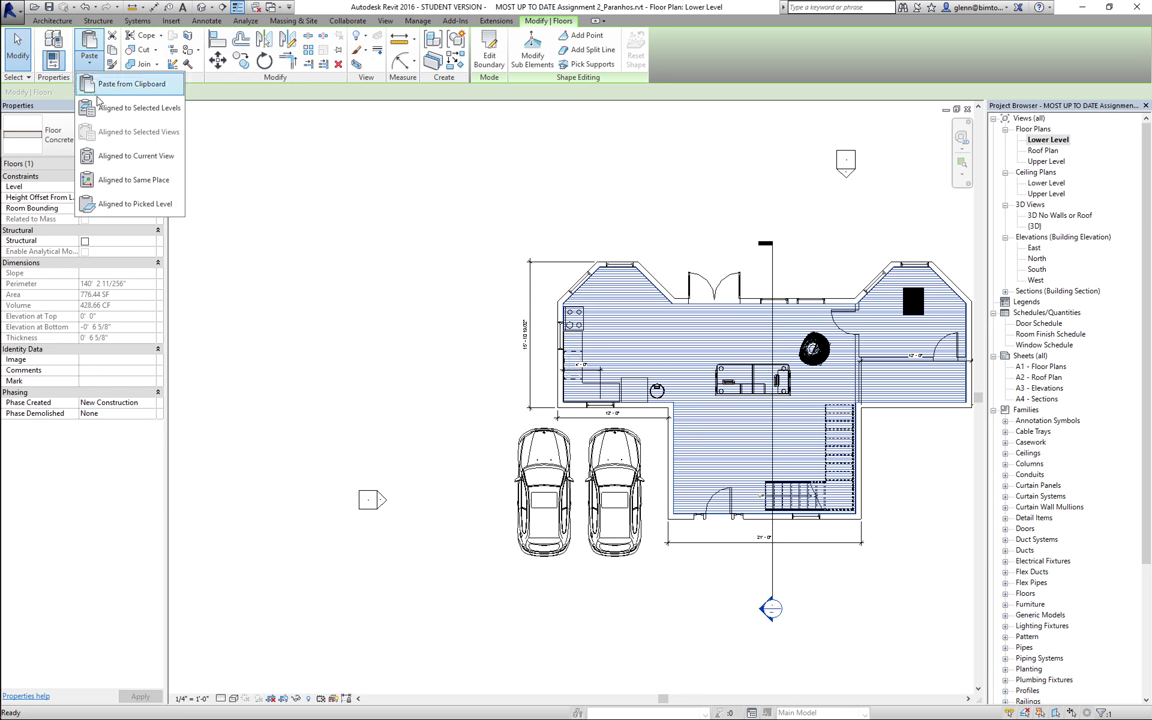
click(101, 111)
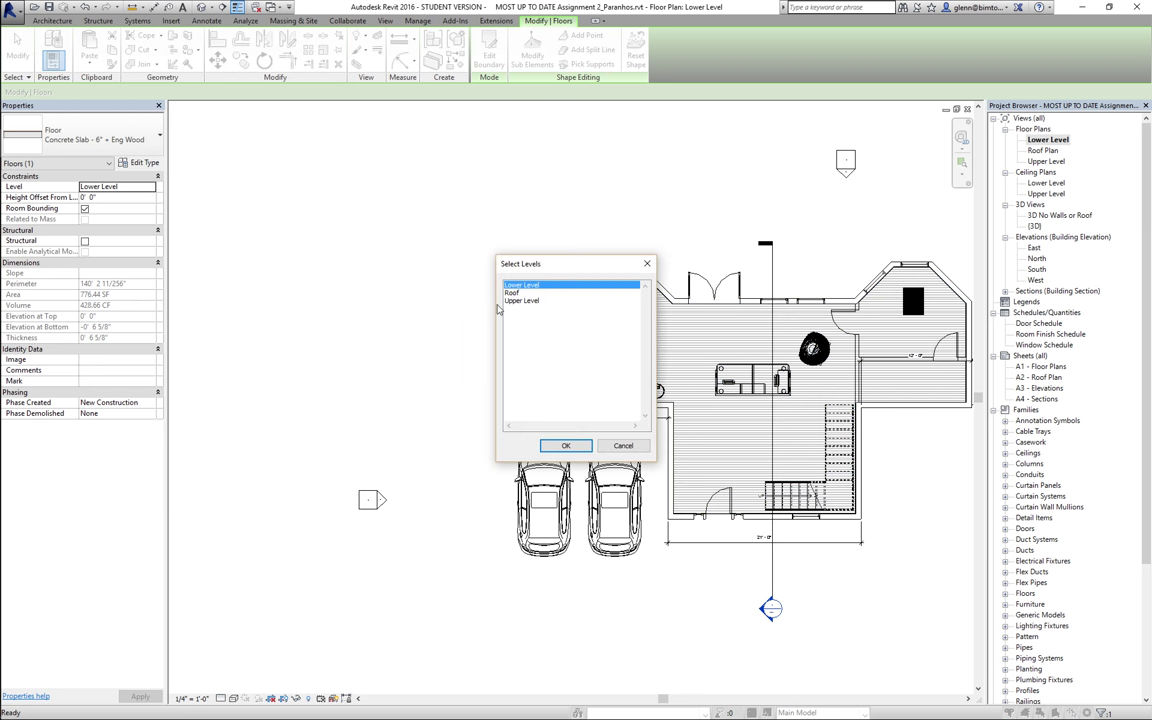
click(540, 300)
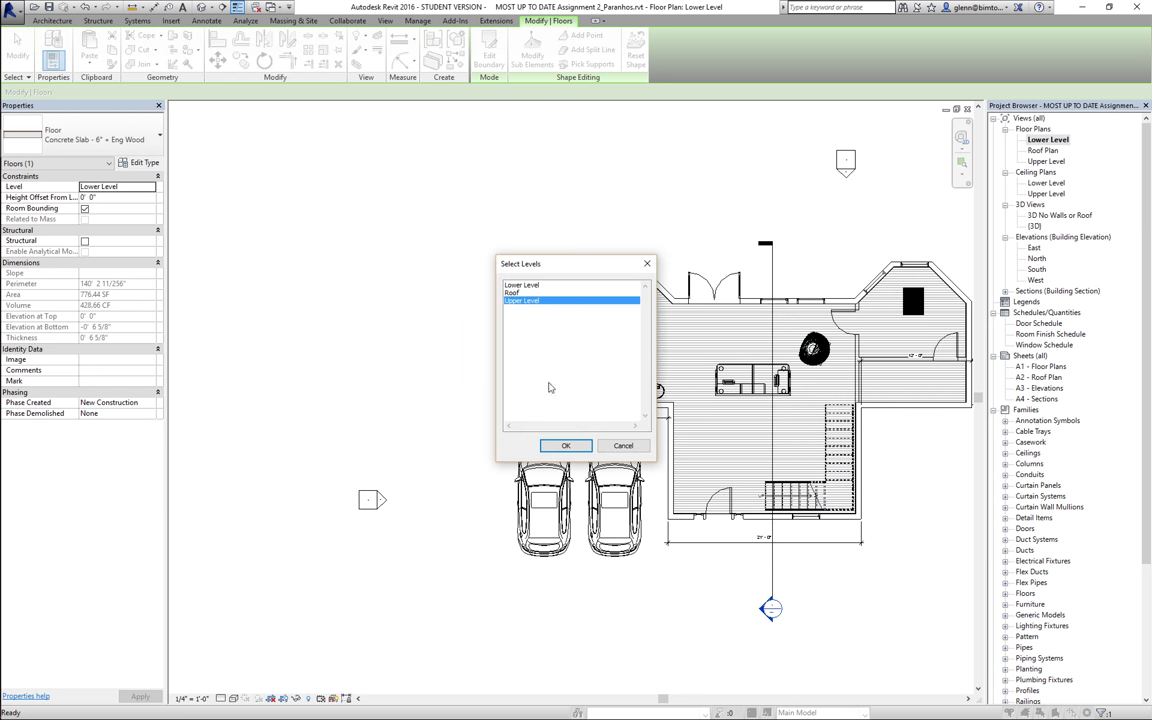
click(565, 445)
click(316, 390)
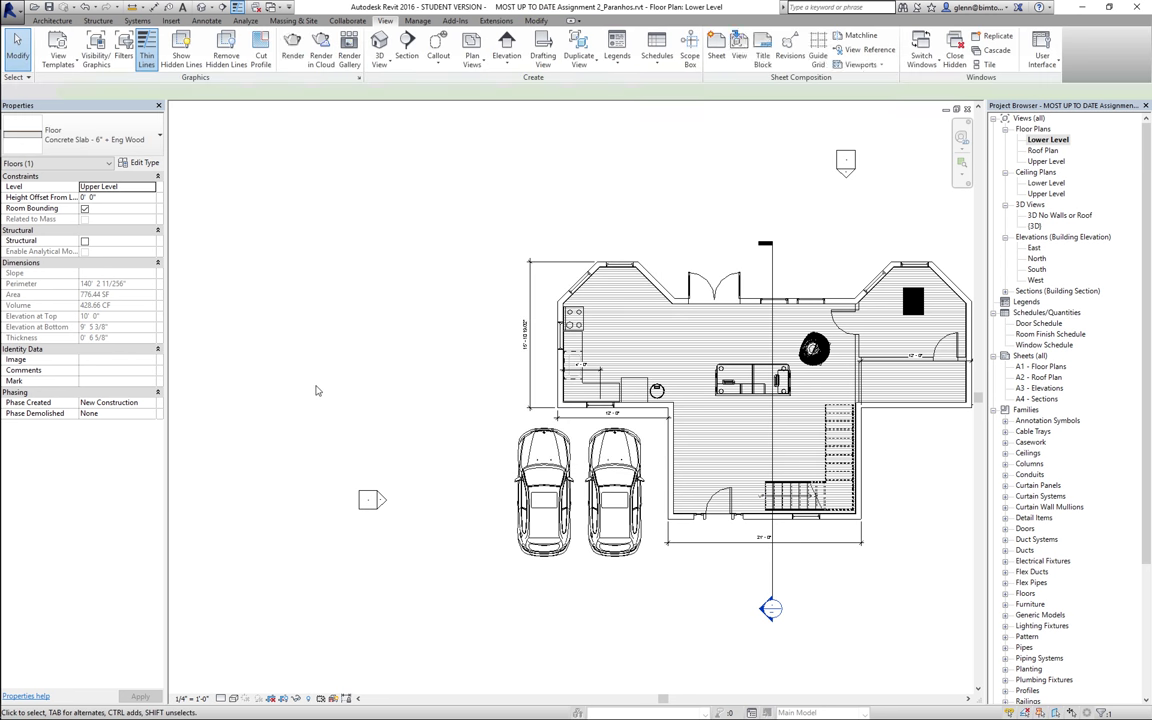
- Change the Upper Level floor's type to 2x10 Joist + Wood Finish in the building section view
double_click(769, 609)
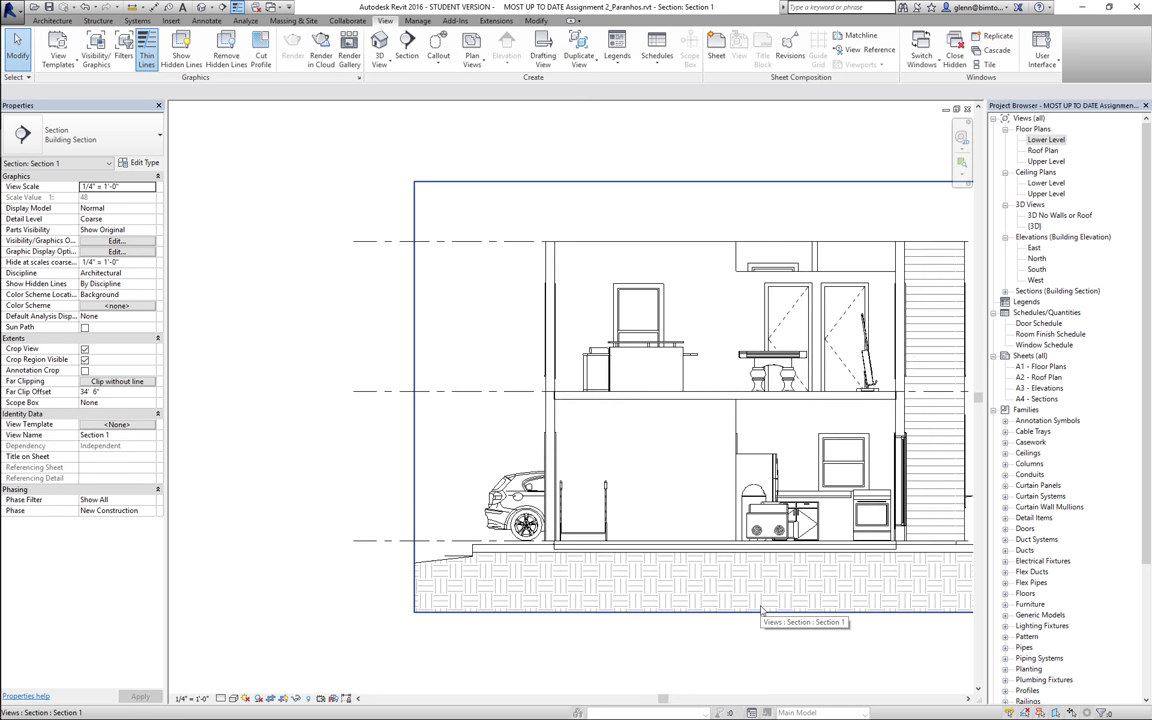
click(716, 408)
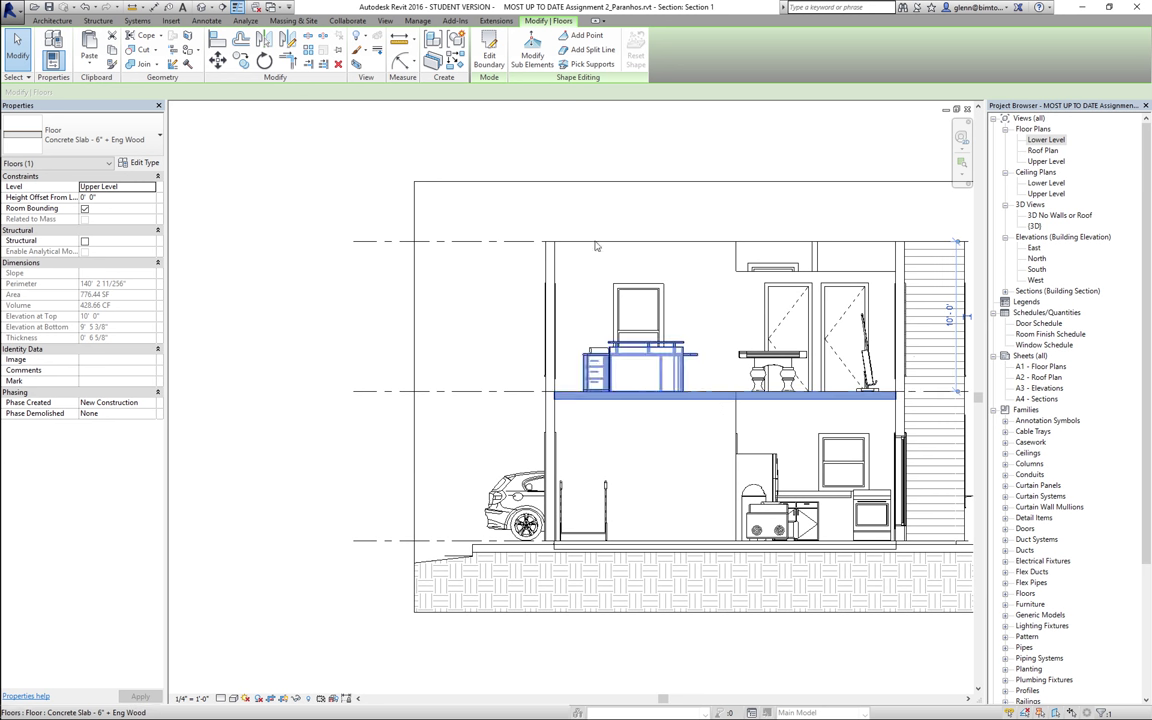
click(161, 140)
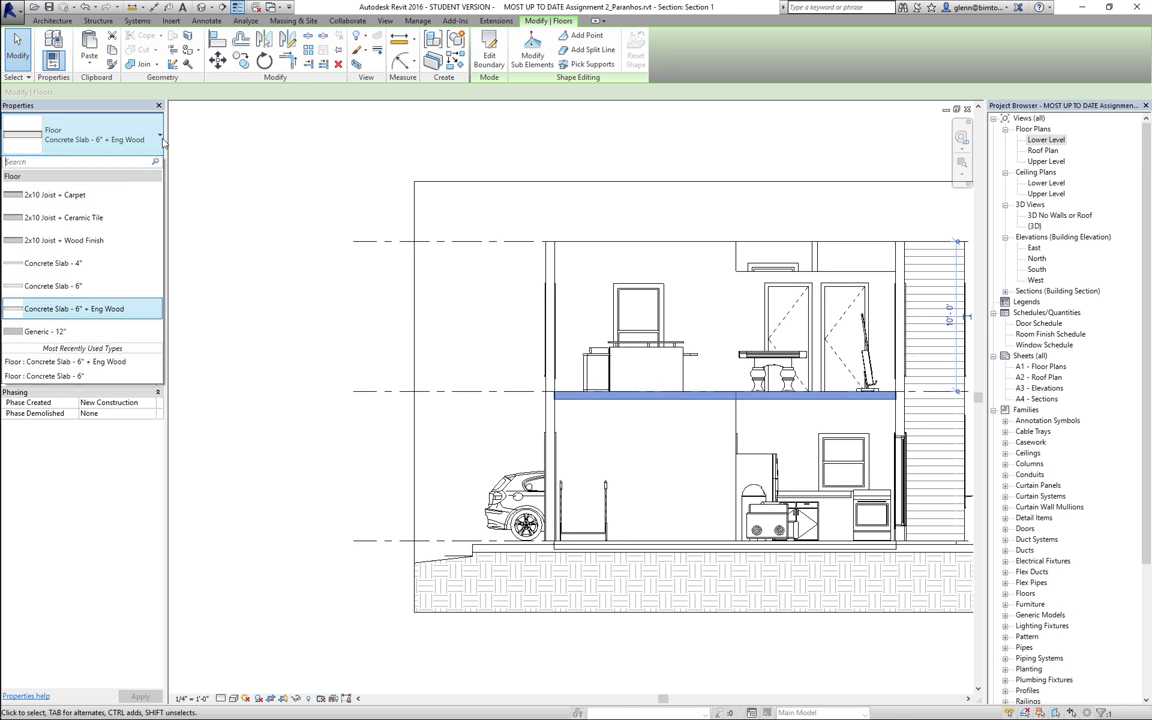
click(90, 243)
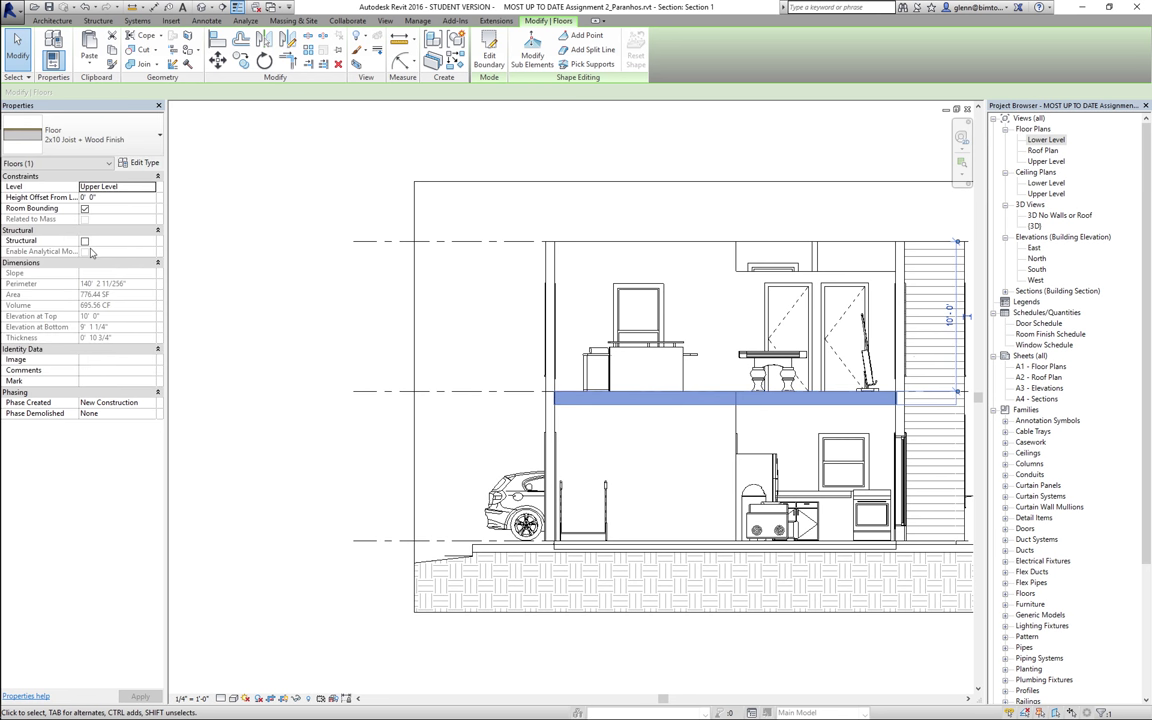
- Open the Upper Level floor plan and start editing the boundary of the 2x10 Joist + Wood Finish floor
click(285, 314)
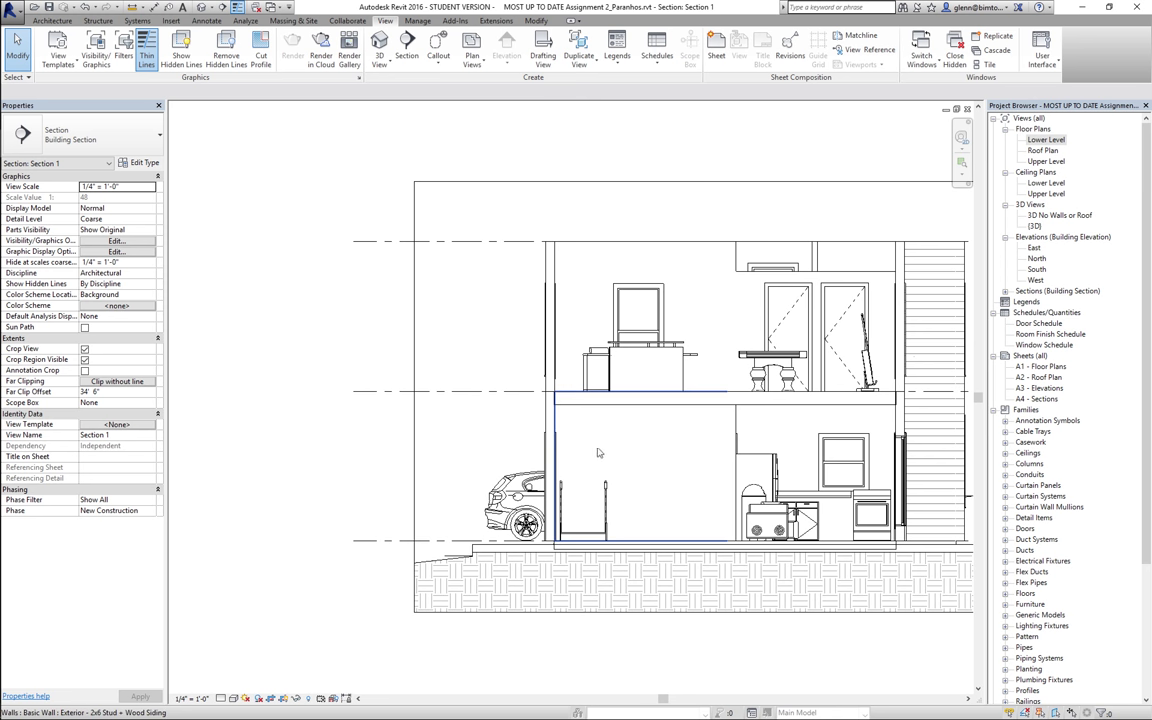
click(603, 402)
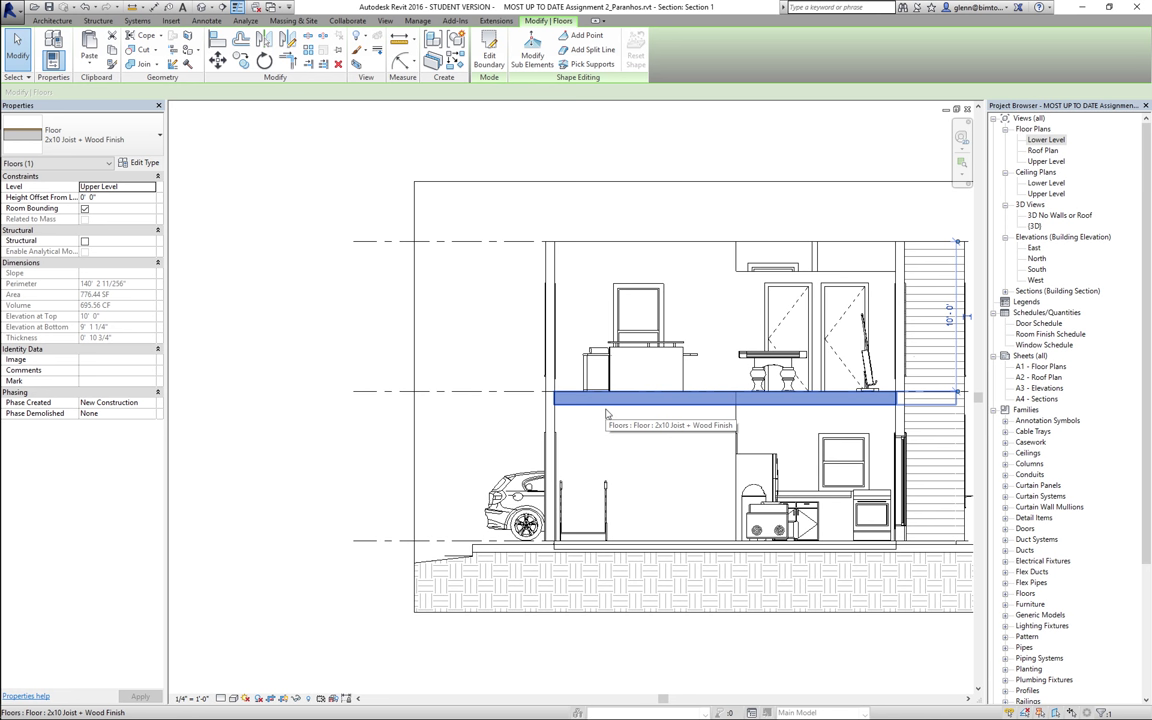
click(1058, 162)
double_click(1062, 163)
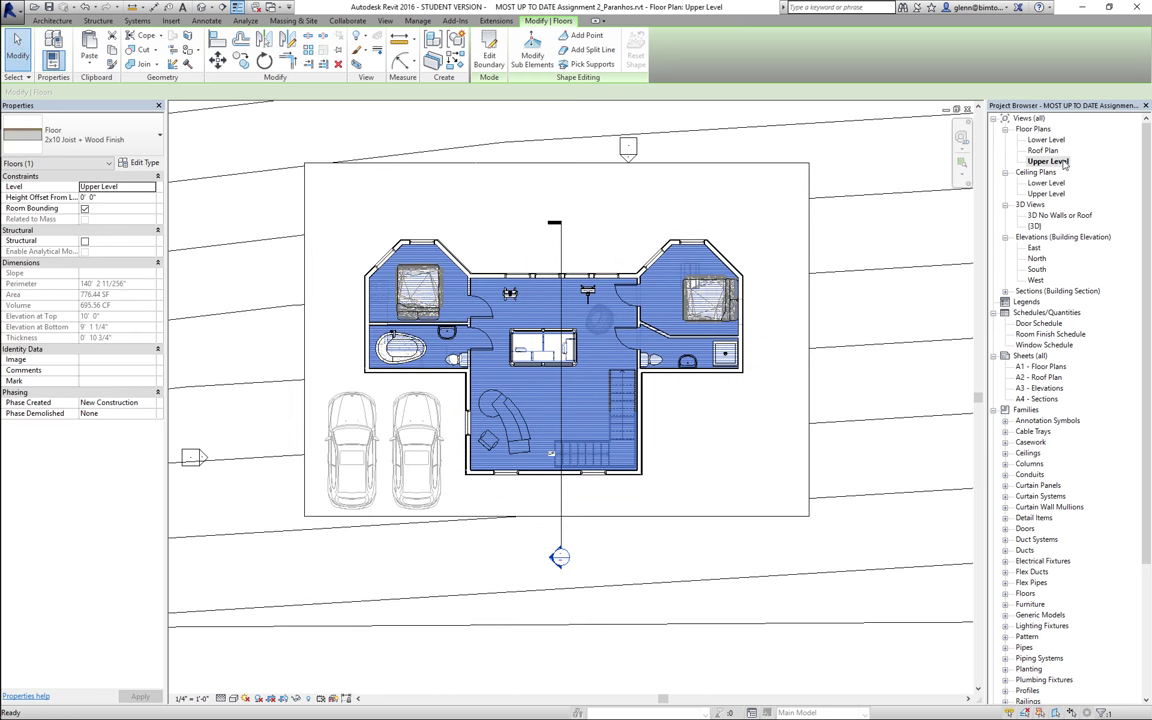
click(766, 437)
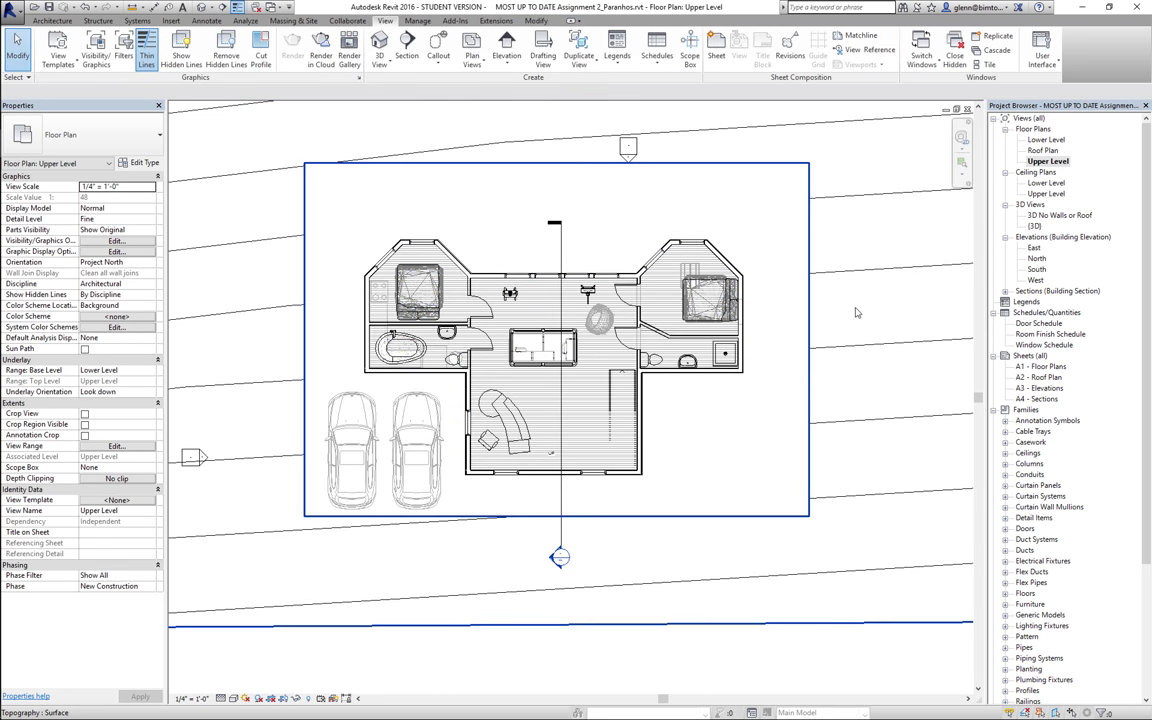
click(962, 166)
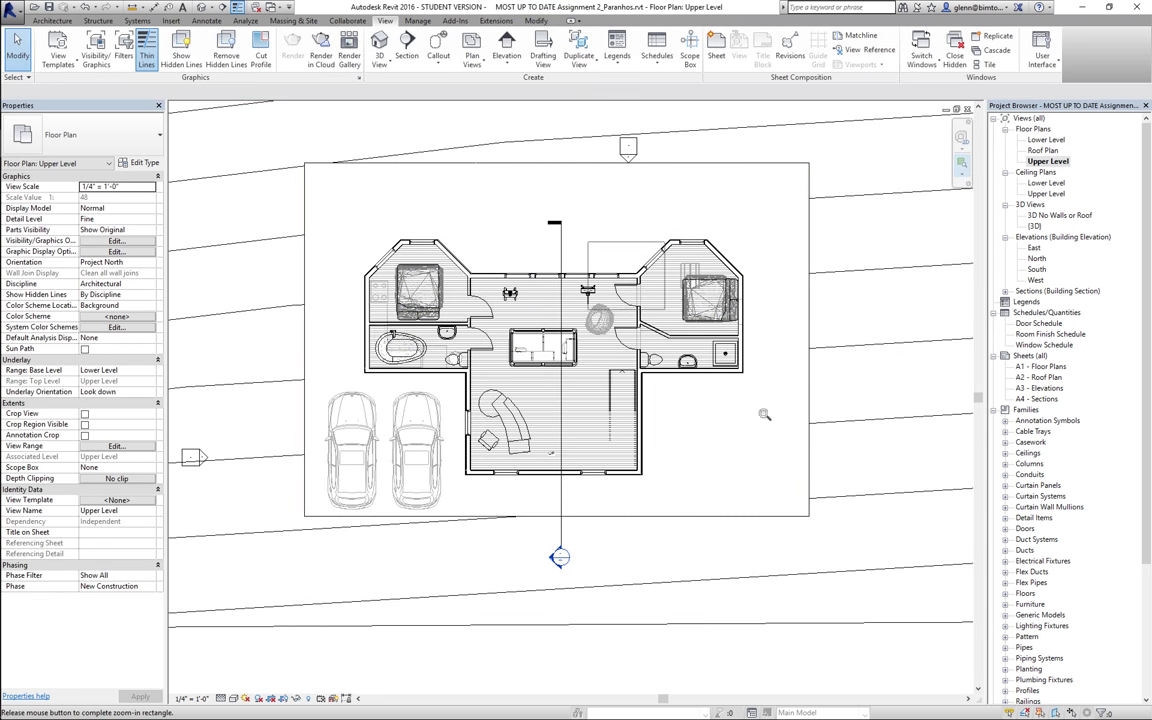
drag(588, 242, 774, 440)
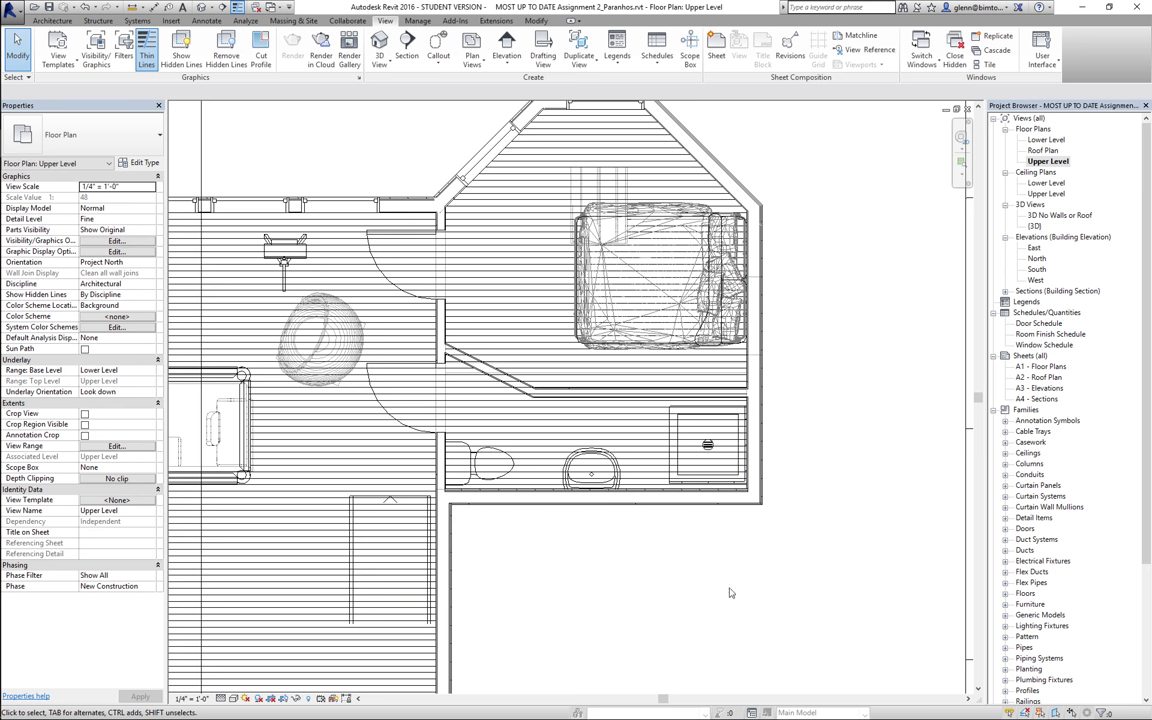
click(481, 309)
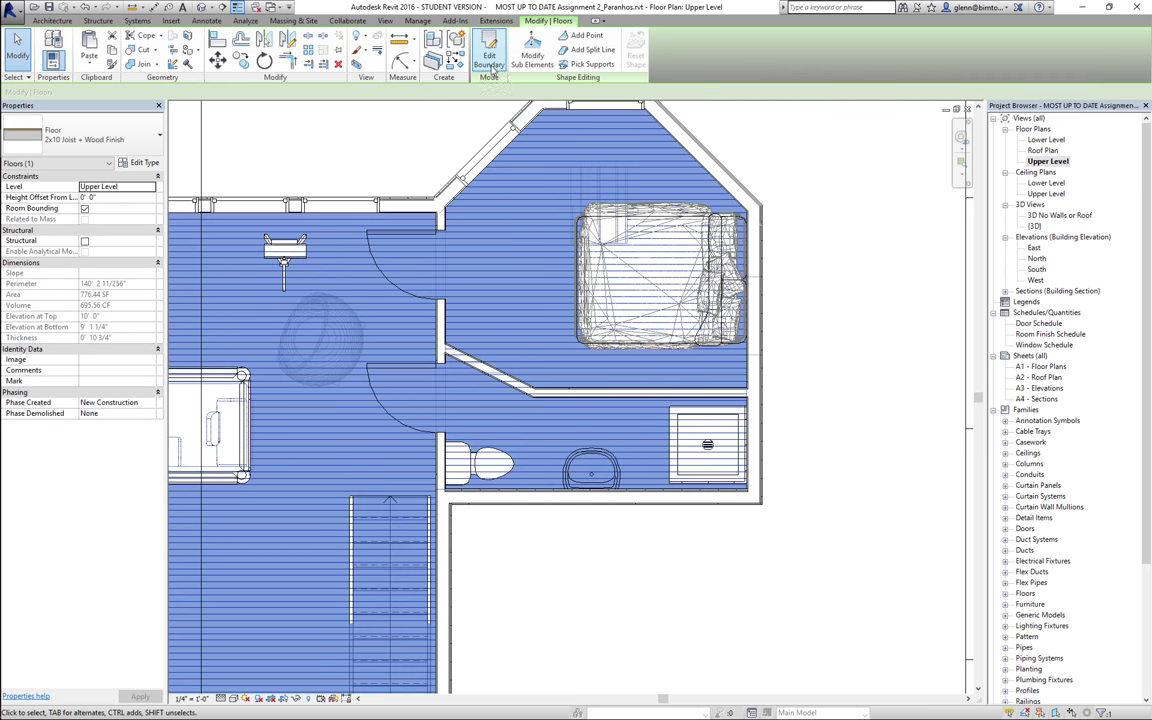
click(489, 57)
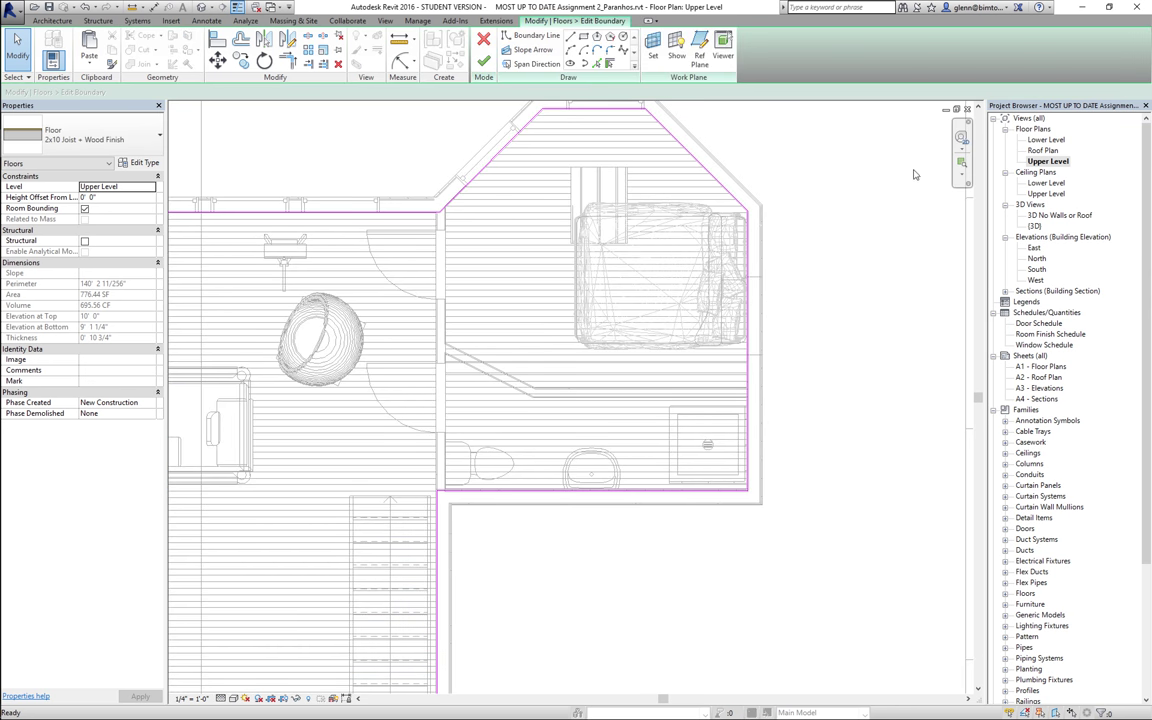
- Move the floor boundary's east edge at the northeast bedroom outward to about 1 1/4" inside the exterior wall's outer face
click(962, 166)
drag(733, 185, 768, 311)
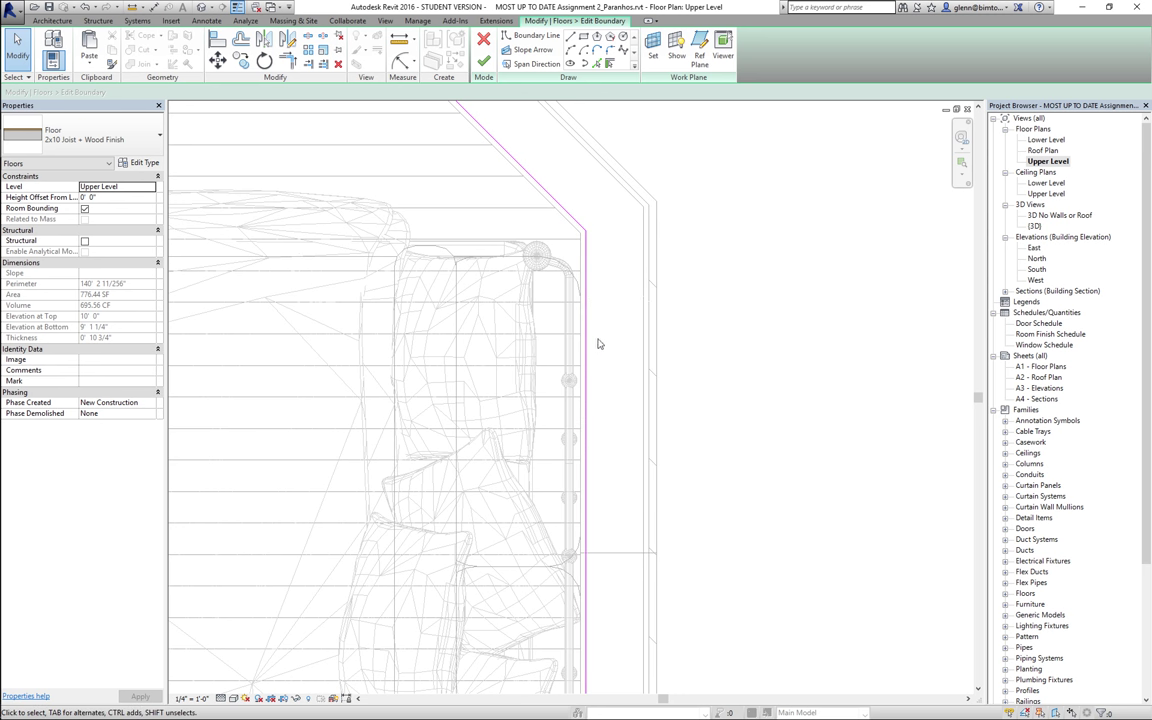
drag(586, 330, 643, 330)
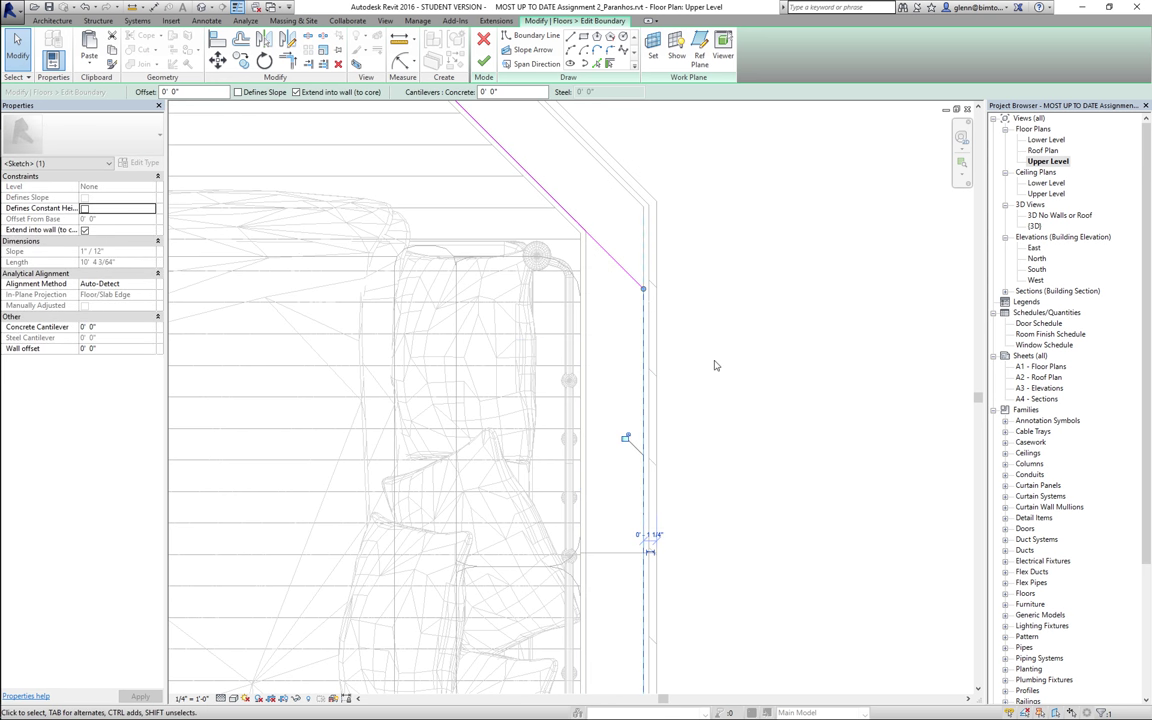
key(z)
key(o)
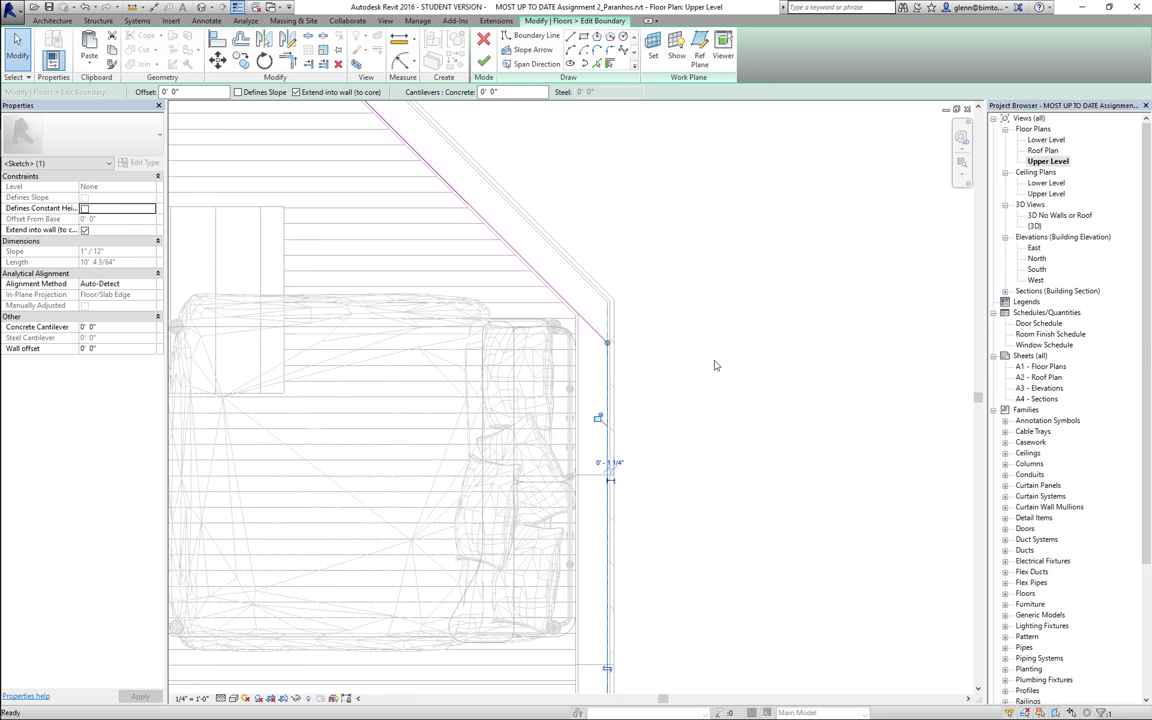
key(z)
key(o)
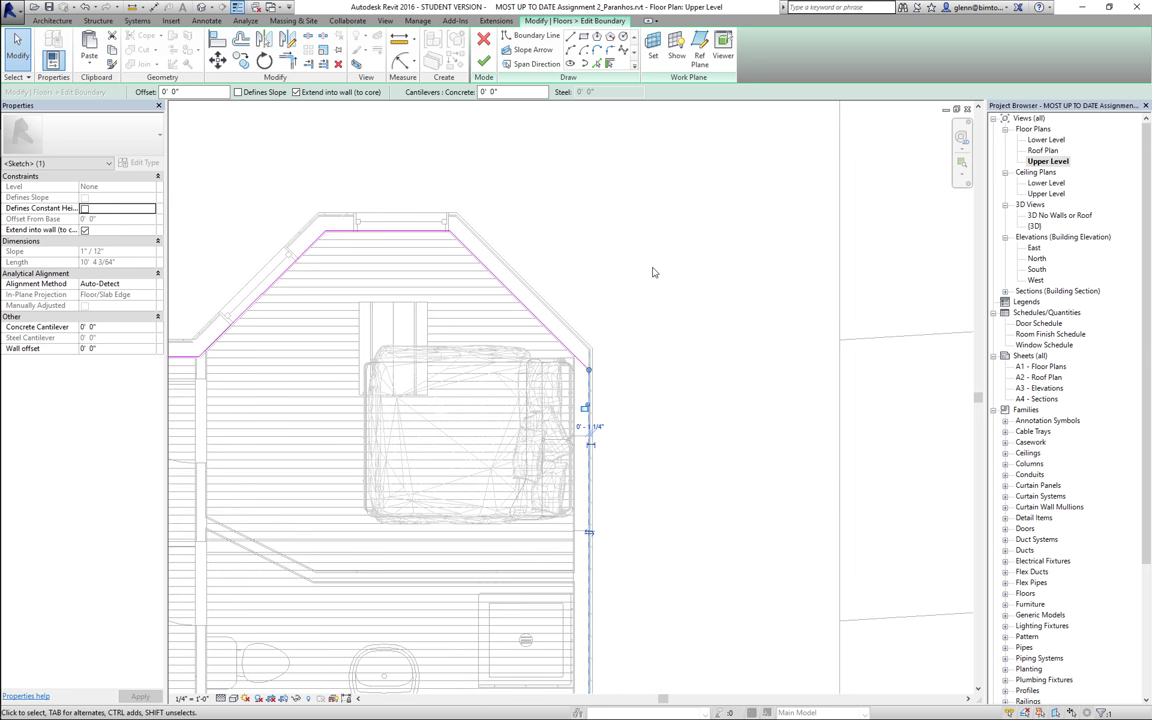
- Move the bedroom bay's northeast diagonal floor edge outward to about 1 1/4" inside the exterior wall's outer face
click(958, 163)
drag(360, 168, 623, 393)
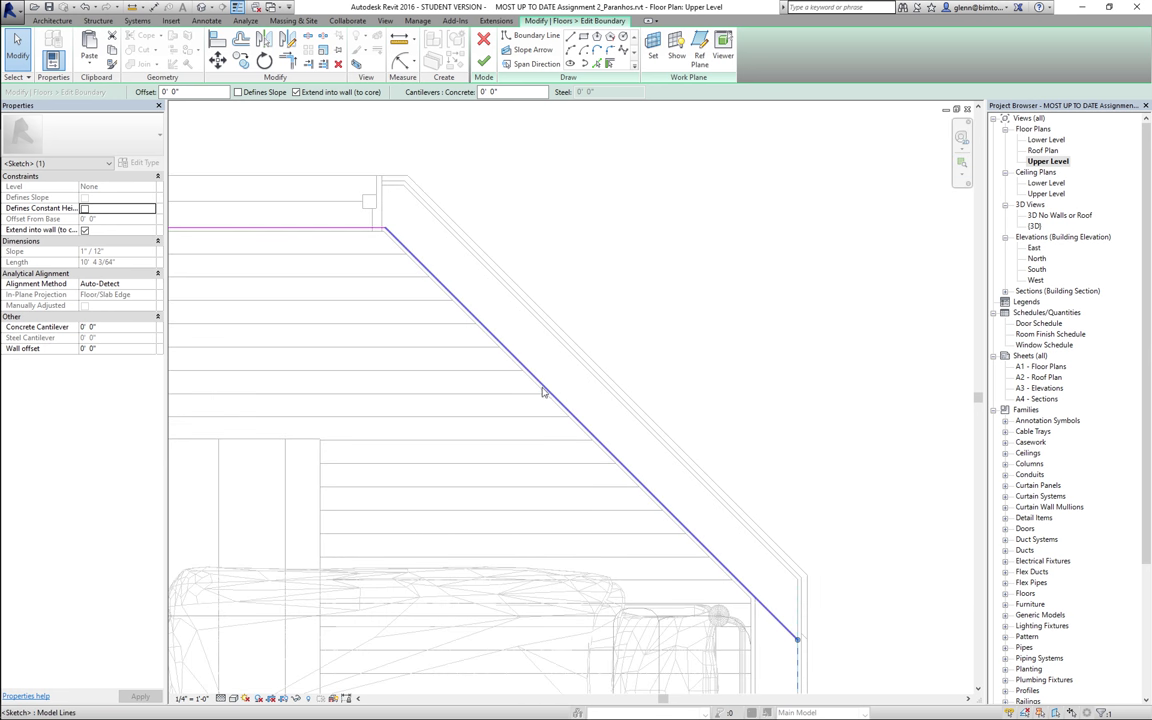
mouse_move(543, 391)
mouse_down()
mouse_move(548, 368)
mouse_move(570, 357)
mouse_up()
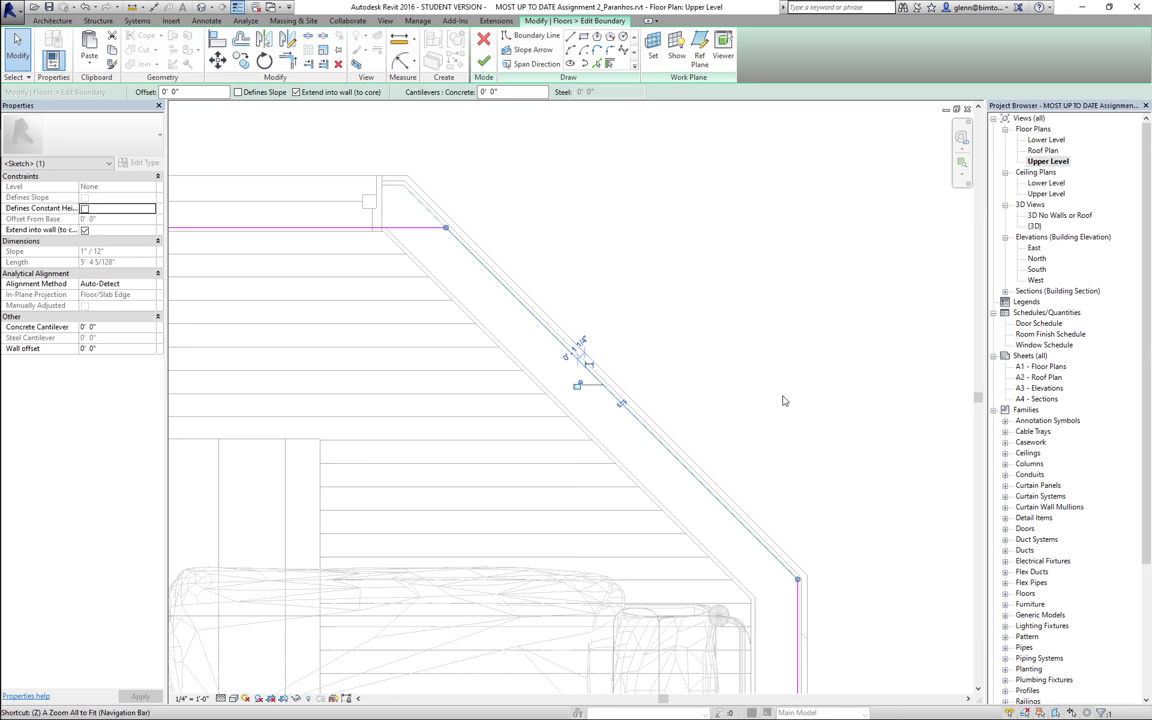
- Move the bay's north and northwest floor edges outward into the exterior walls, just inside their outer layers
scroll(783, 400, down, 2)
click(319, 305)
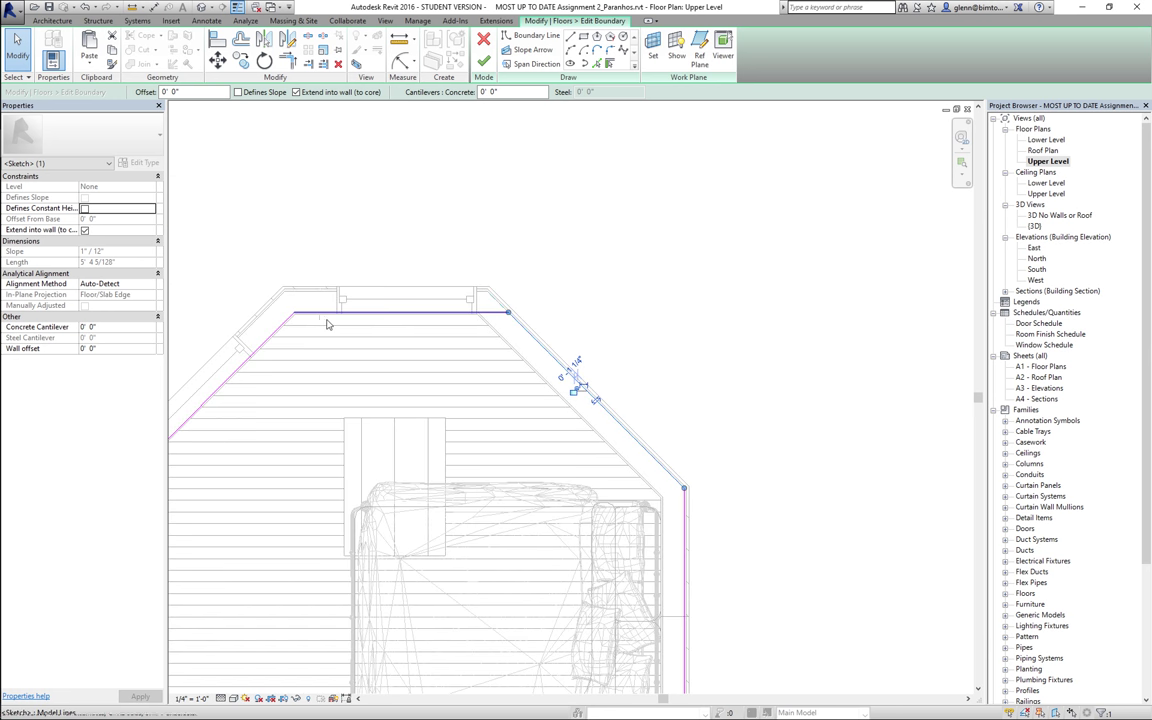
mouse_move(319, 303)
mouse_down()
mouse_move(319, 288)
mouse_move(329, 309)
mouse_up()
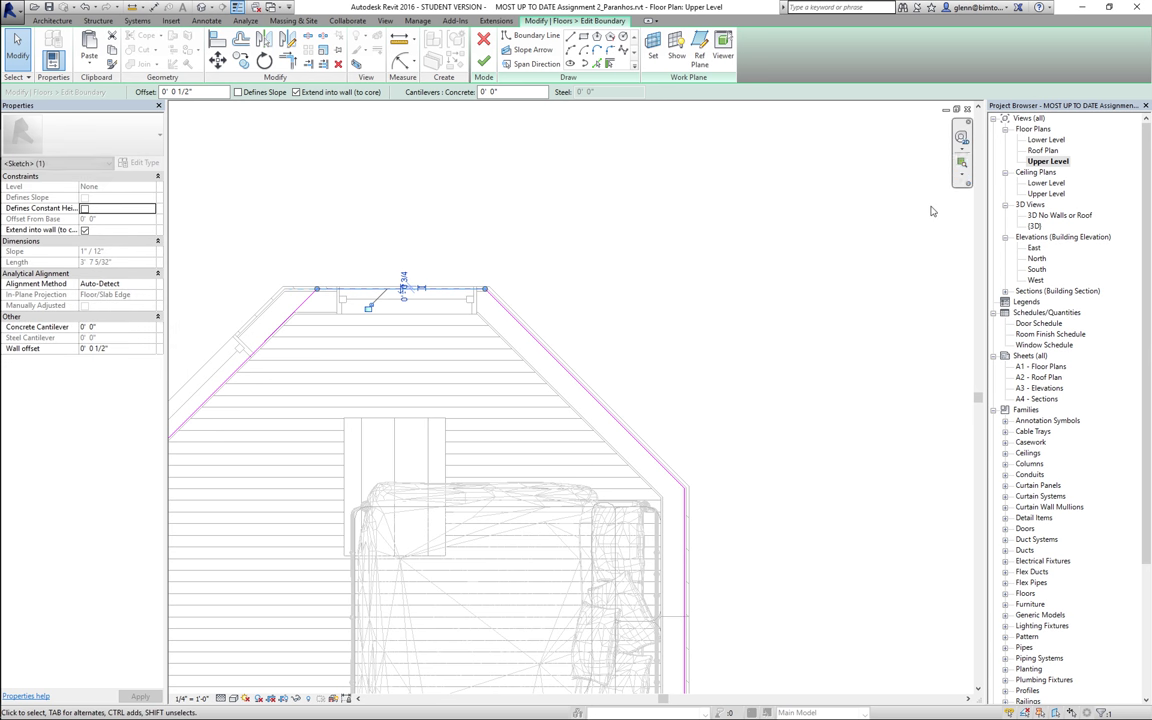
click(961, 160)
drag(262, 268, 495, 352)
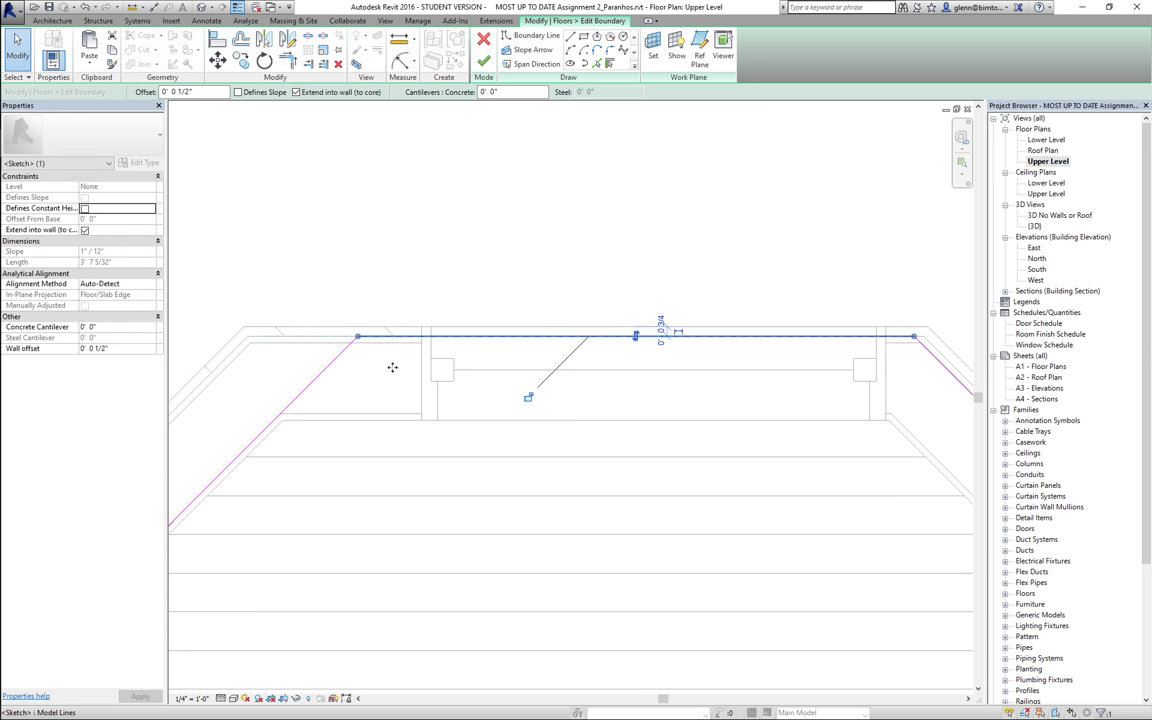
mouse_move(392, 368)
mouse_down()
mouse_move(393, 352)
mouse_move(249, 380)
mouse_move(236, 371)
mouse_move(249, 340)
mouse_up()
key(Escape)
key(Escape)
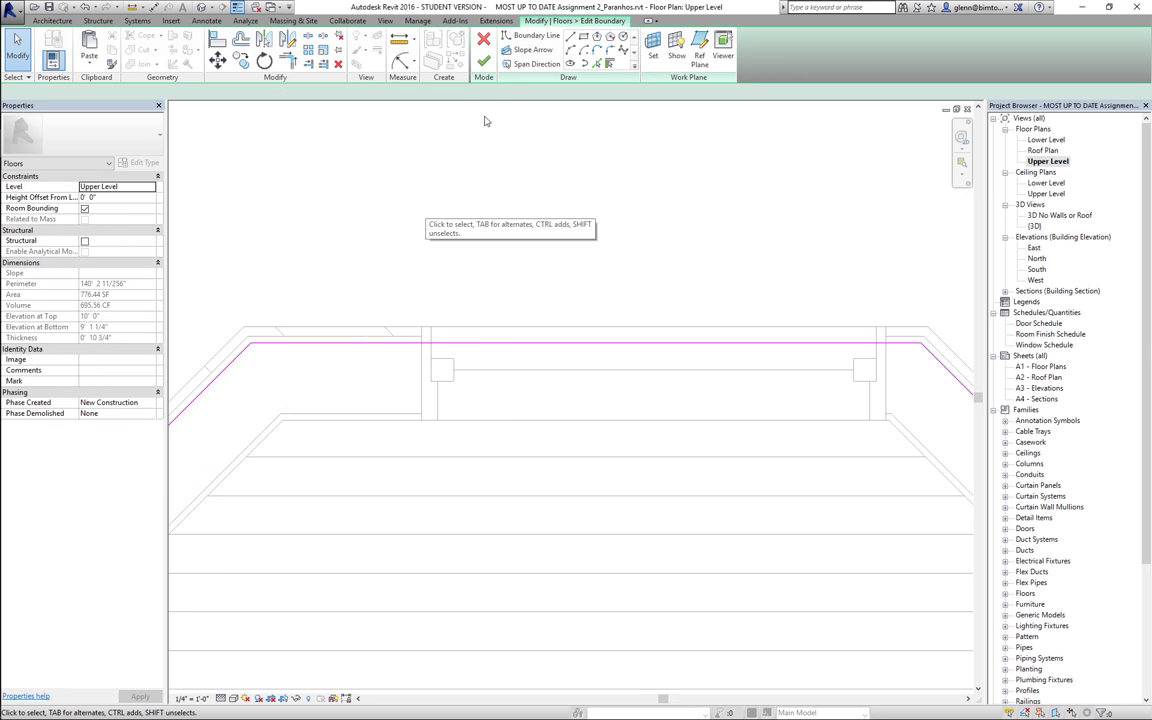
- Finish the floor boundary edit, joining the floor to the overlapping walls and cutting the shared volume out of them
click(484, 61)
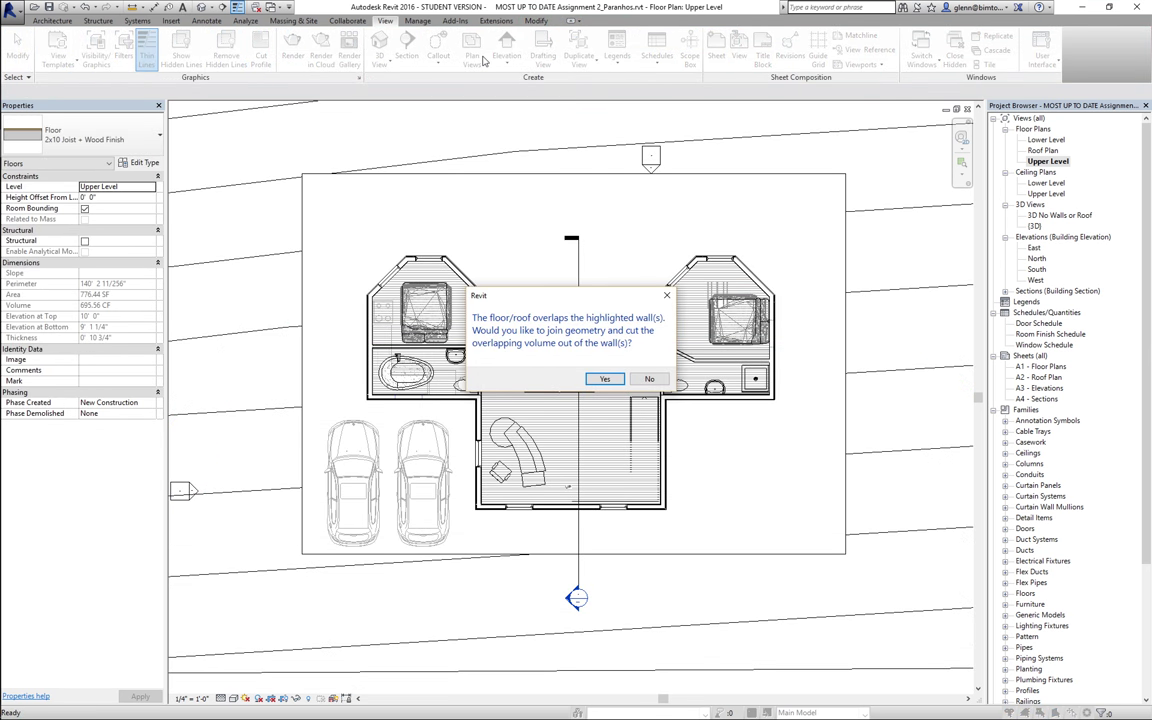
click(604, 378)
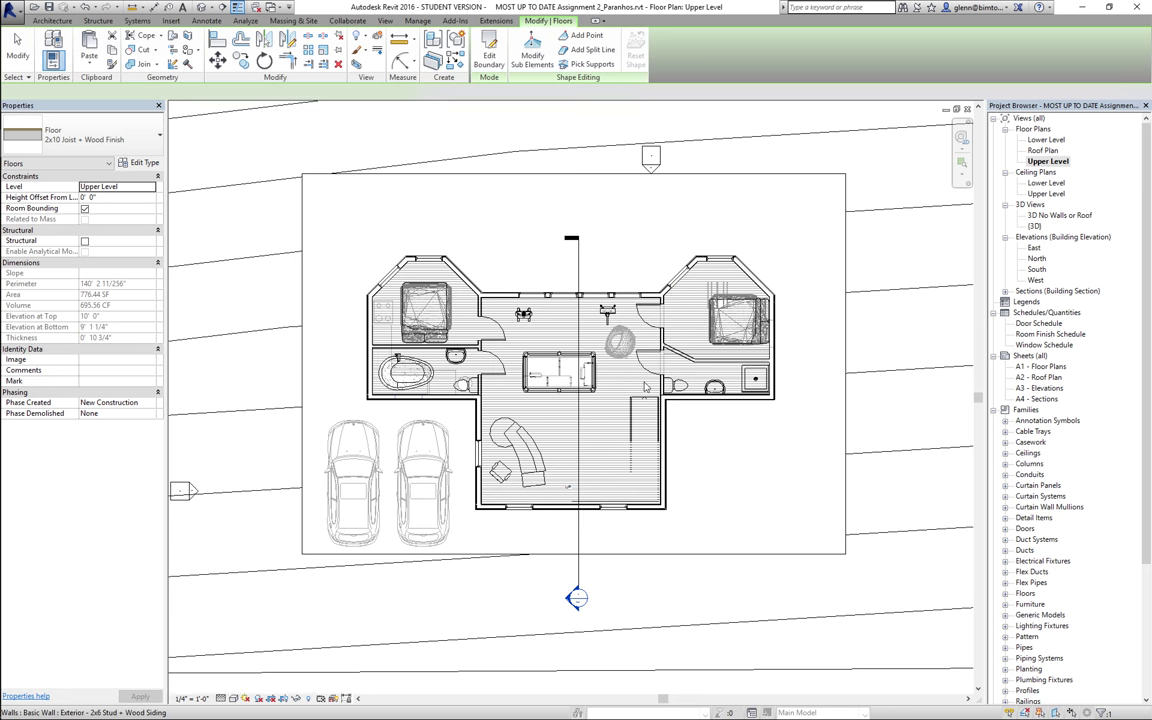
scroll(644, 387, up, 5)
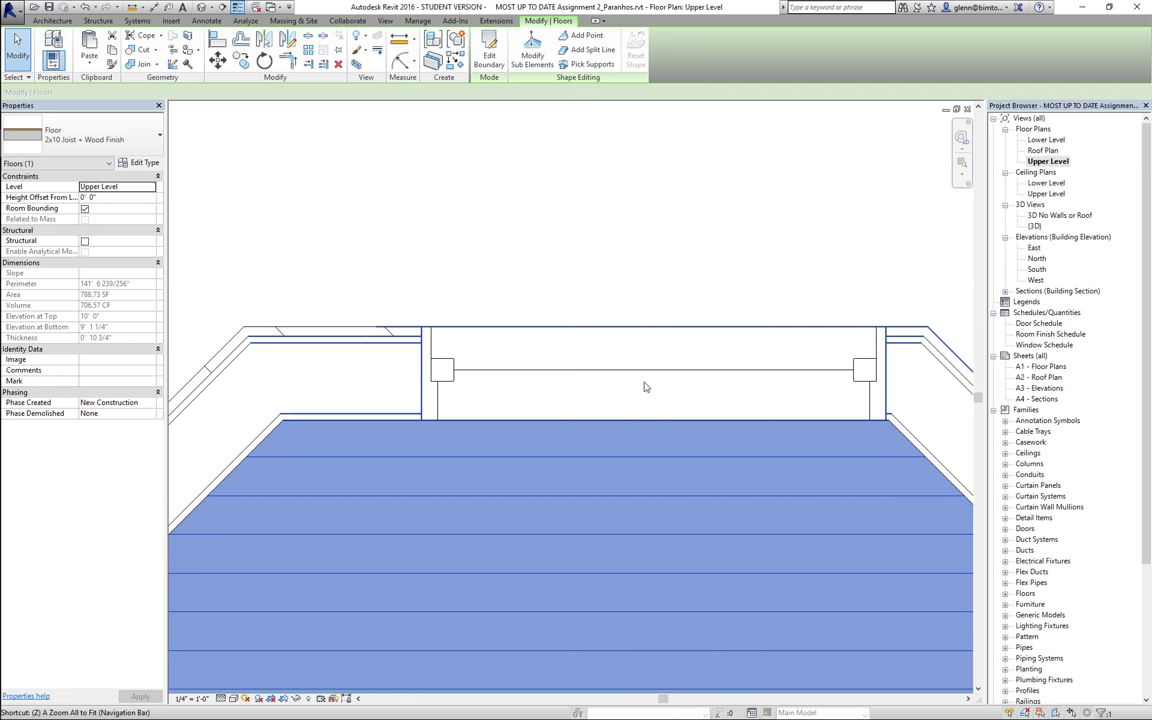
scroll(644, 387, down, 3)
scroll(644, 387, down, 2)
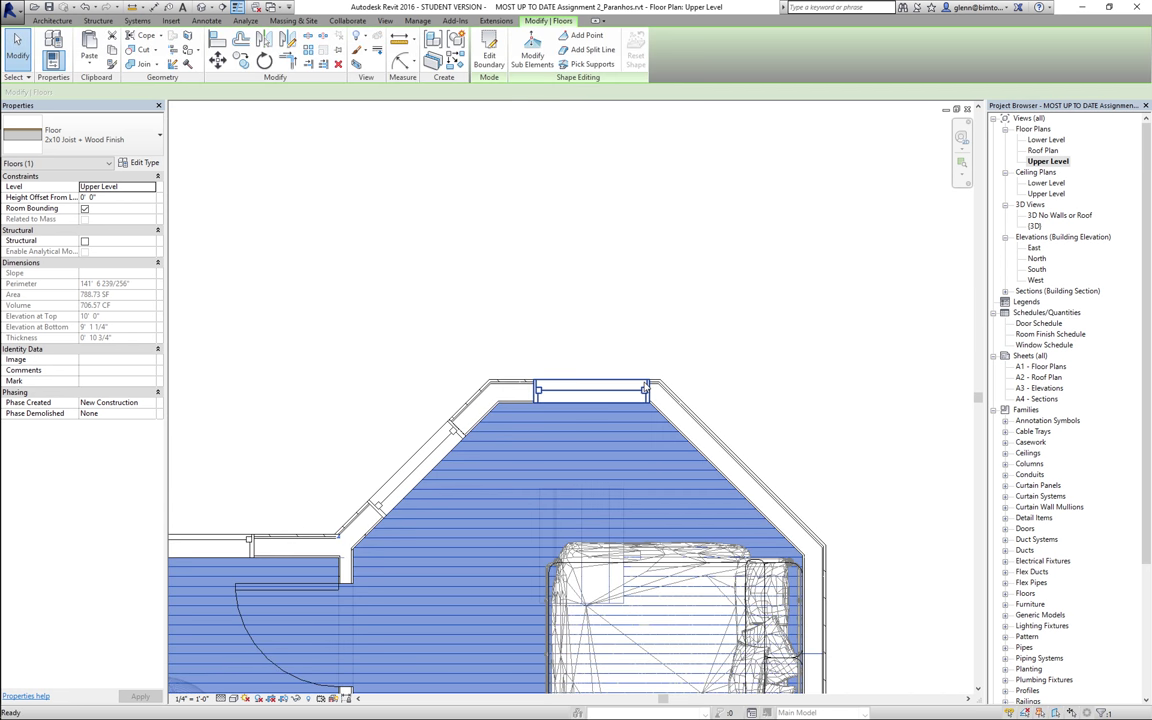
scroll(644, 387, down, 2)
scroll(644, 387, down, 2)
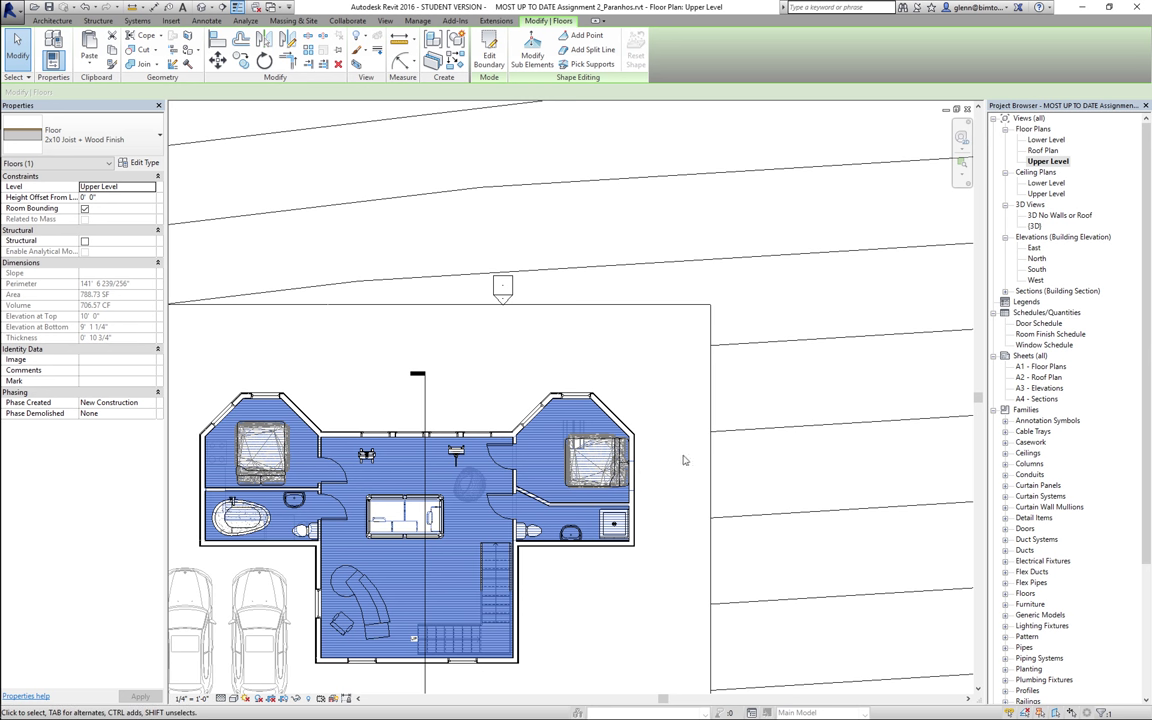
- Open Section 1 from its section mark and set the view's detail level to Fine, dismissing the save reminder
click(979, 688)
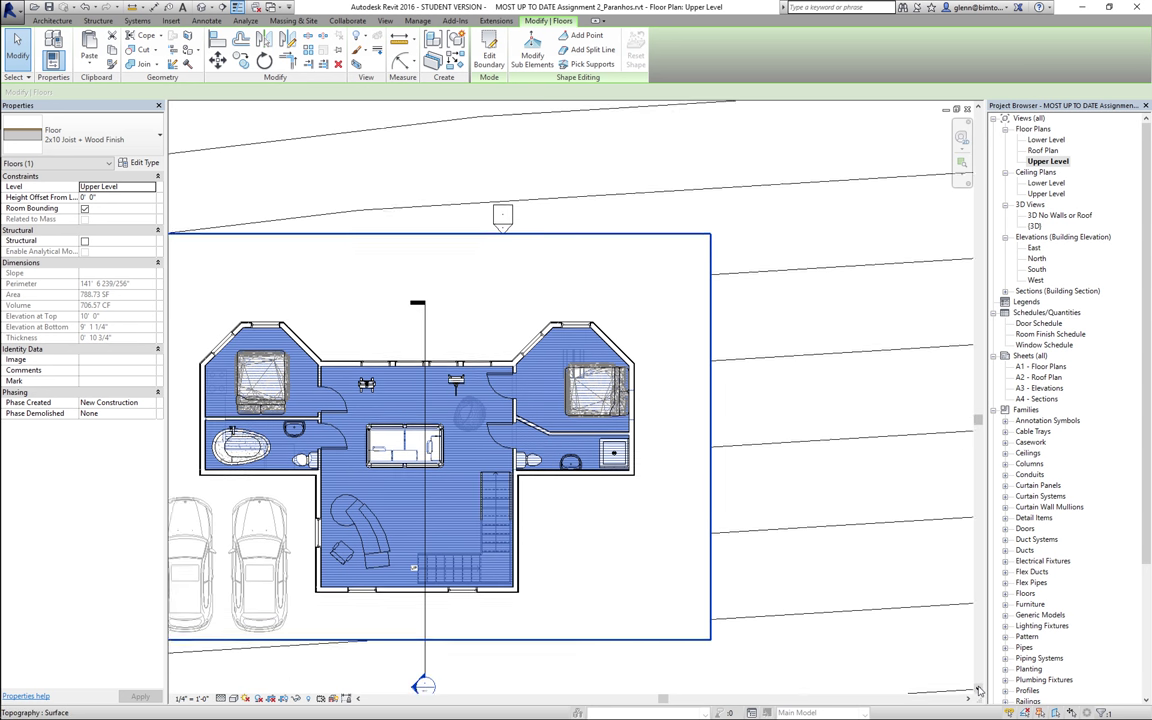
click(979, 688)
double_click(420, 618)
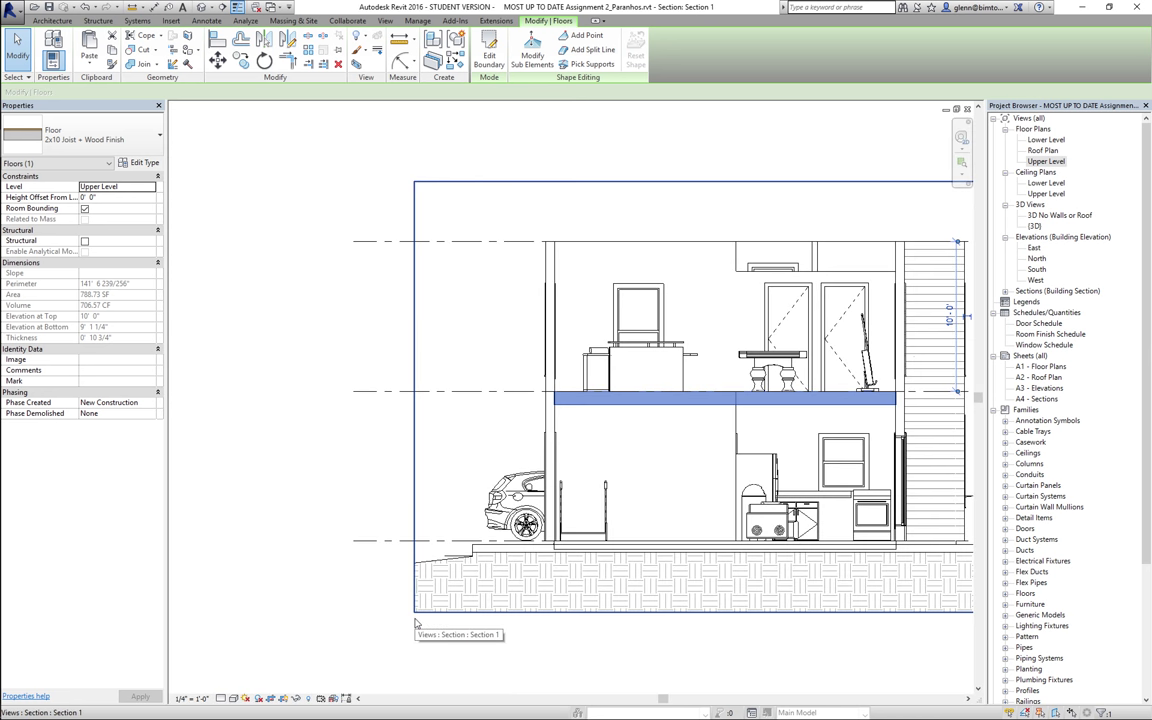
click(966, 700)
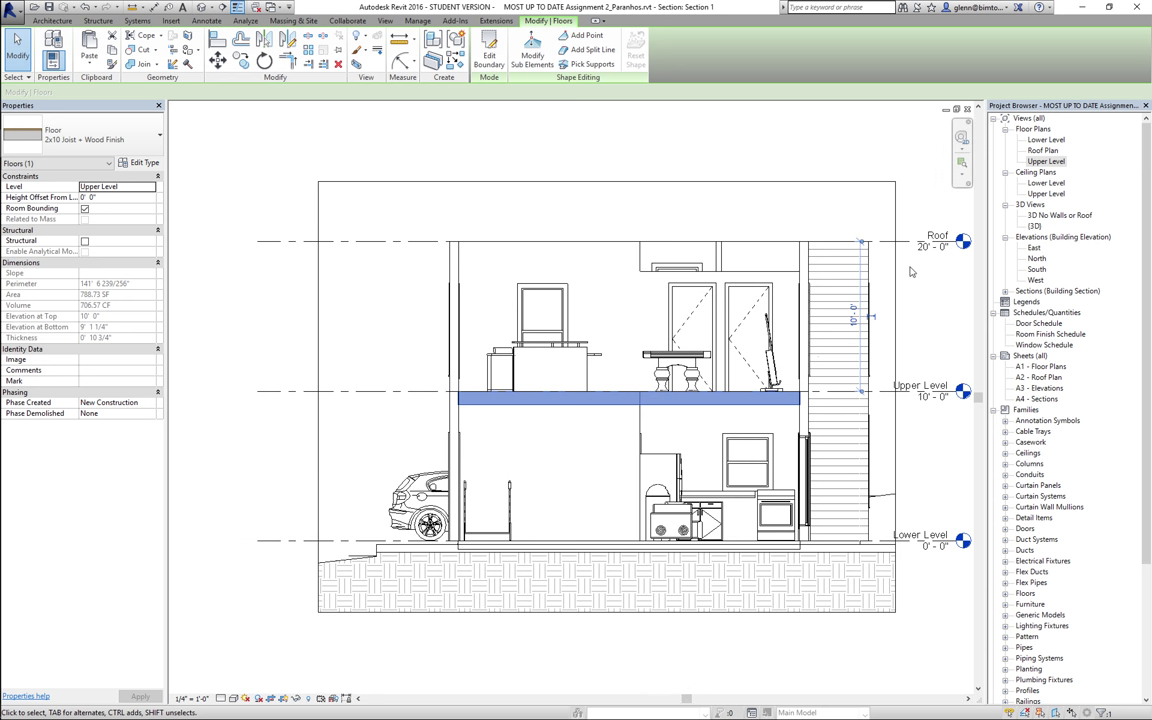
click(959, 163)
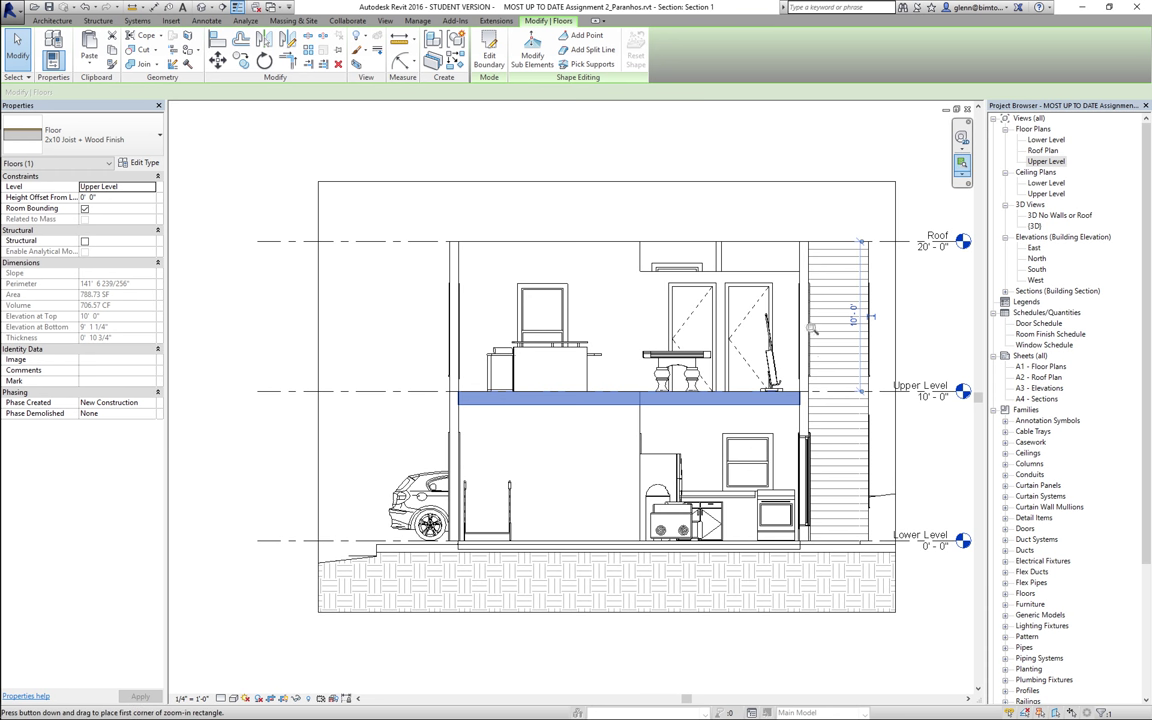
drag(425, 500, 493, 566)
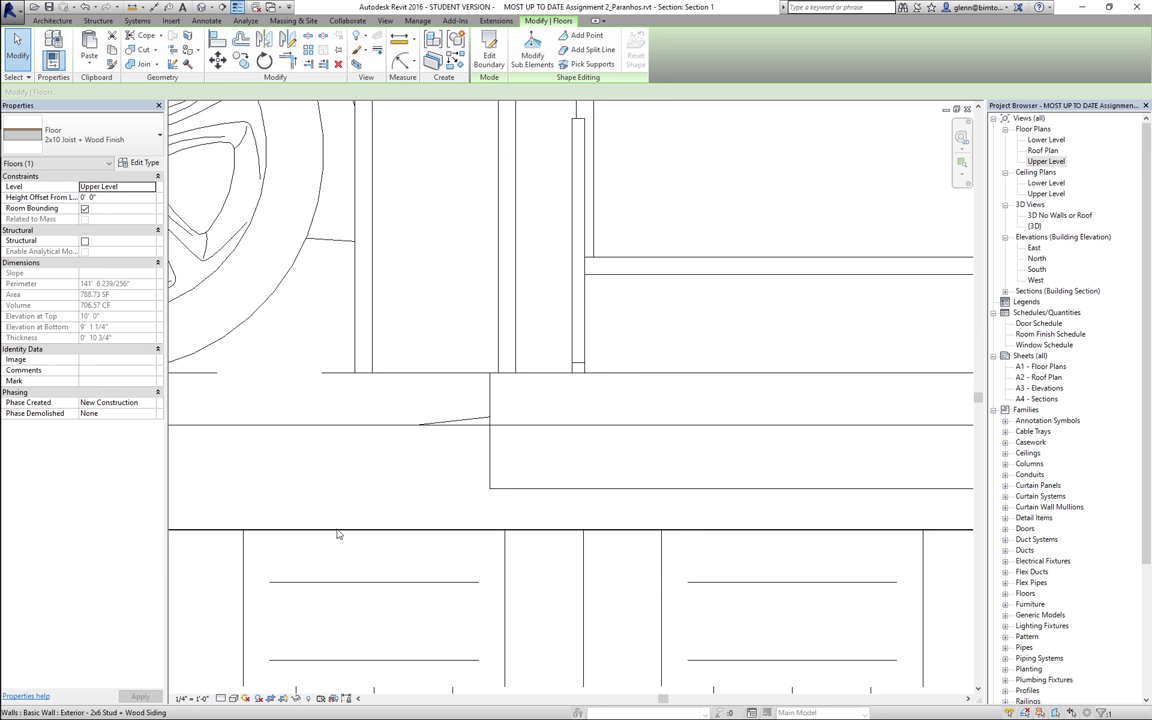
click(221, 698)
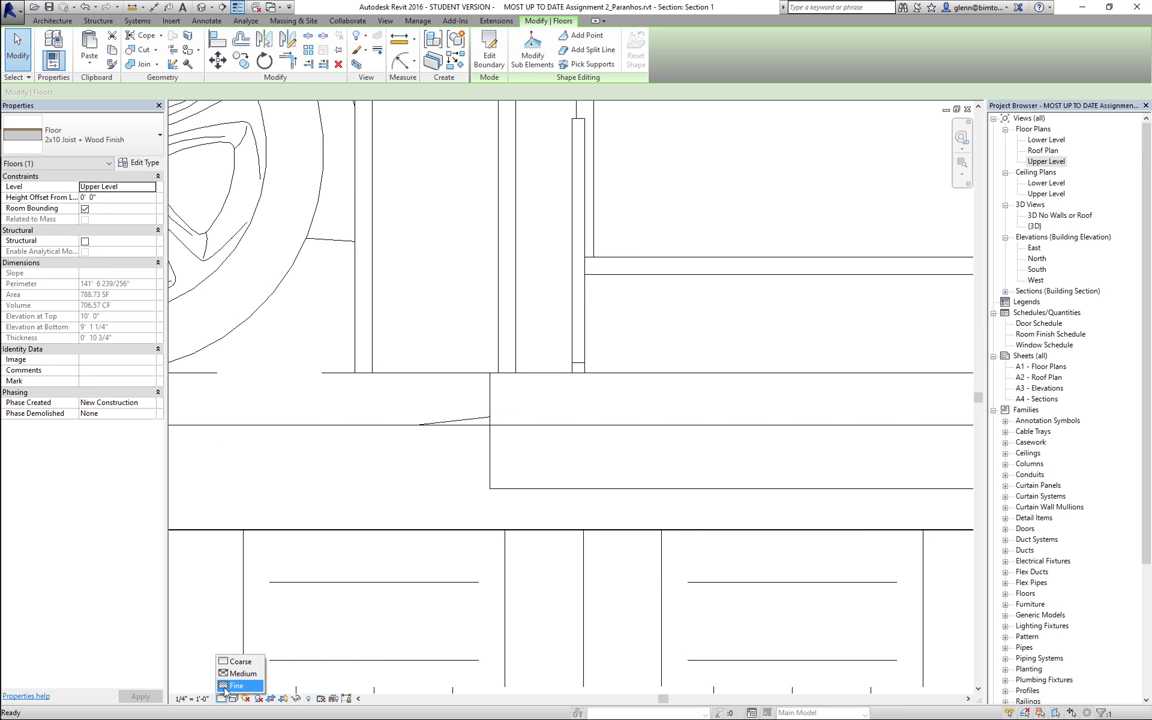
click(226, 684)
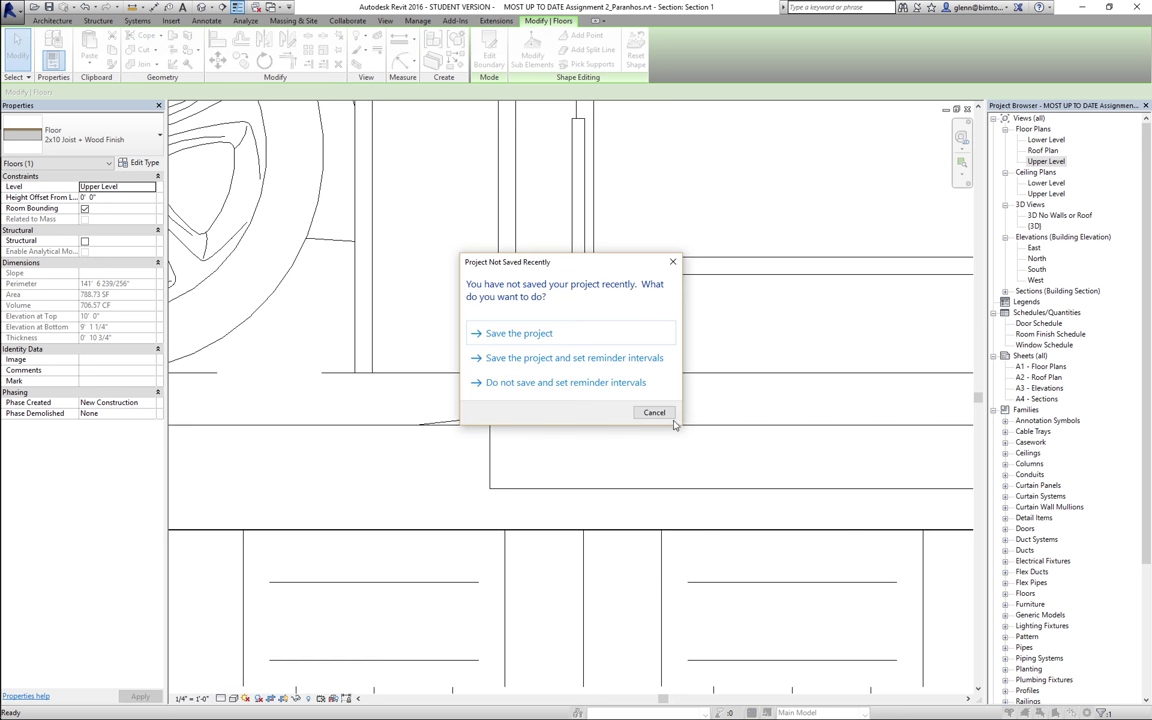
click(609, 382)
key(Escape)
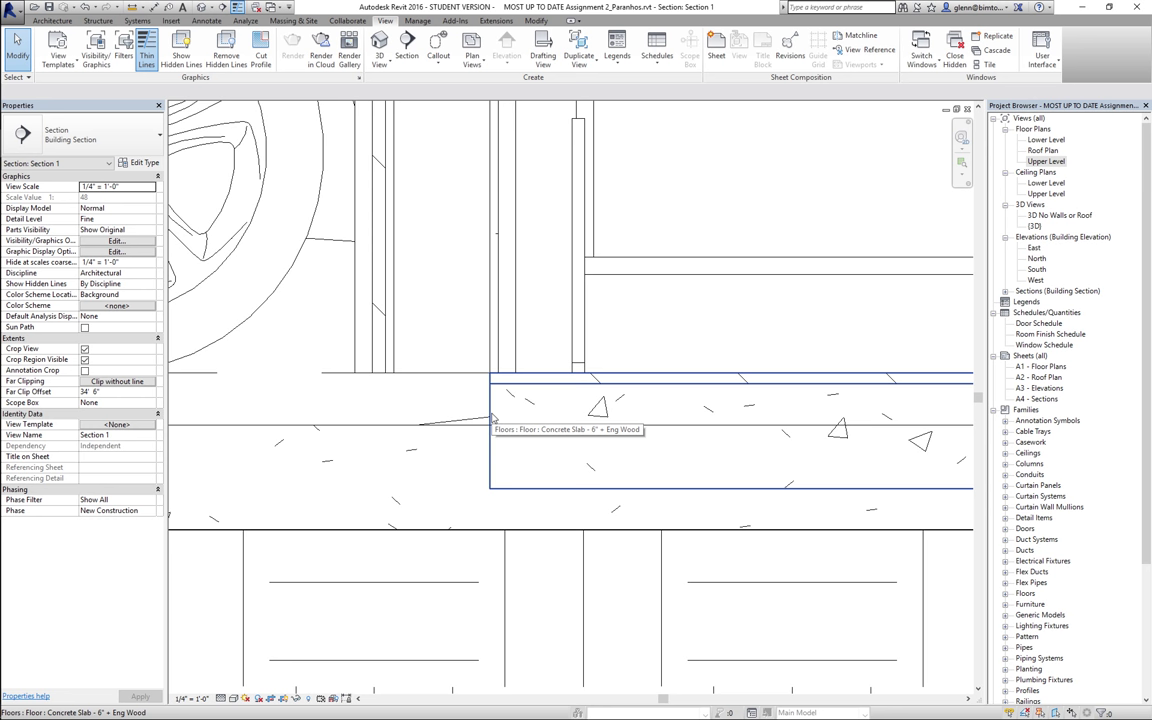
- Open the layer structure of the Lower Level's Concrete Slab - 6" + Eng Wood floor type
click(545, 408)
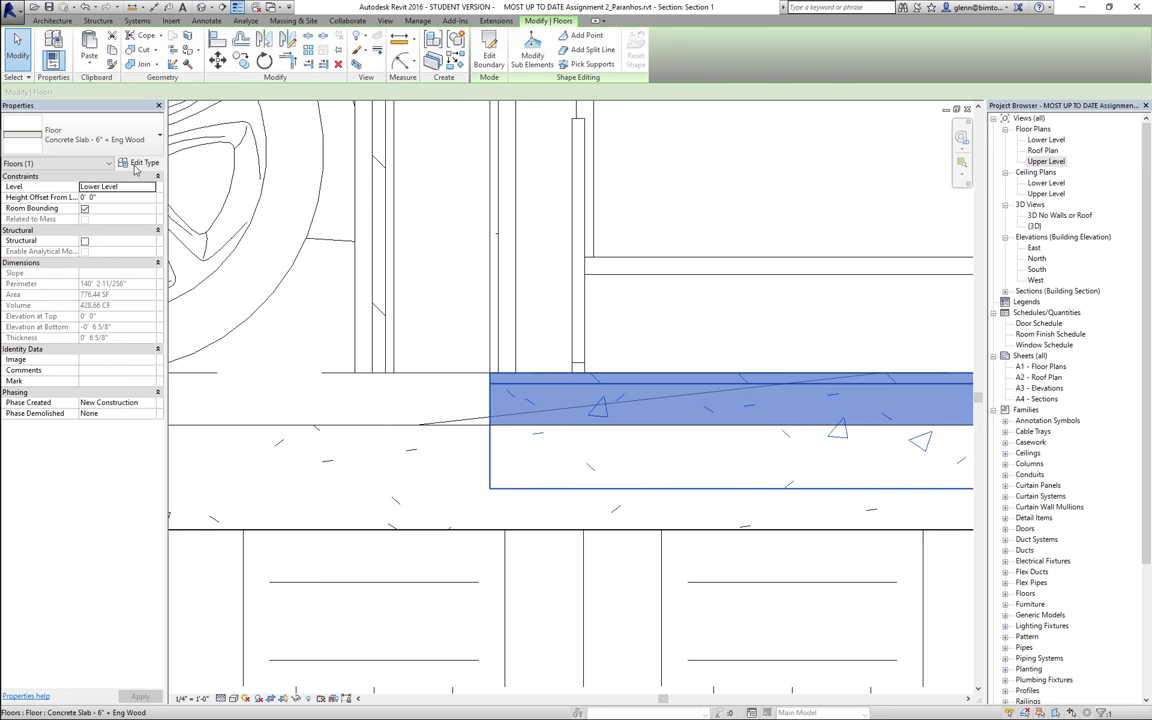
click(140, 163)
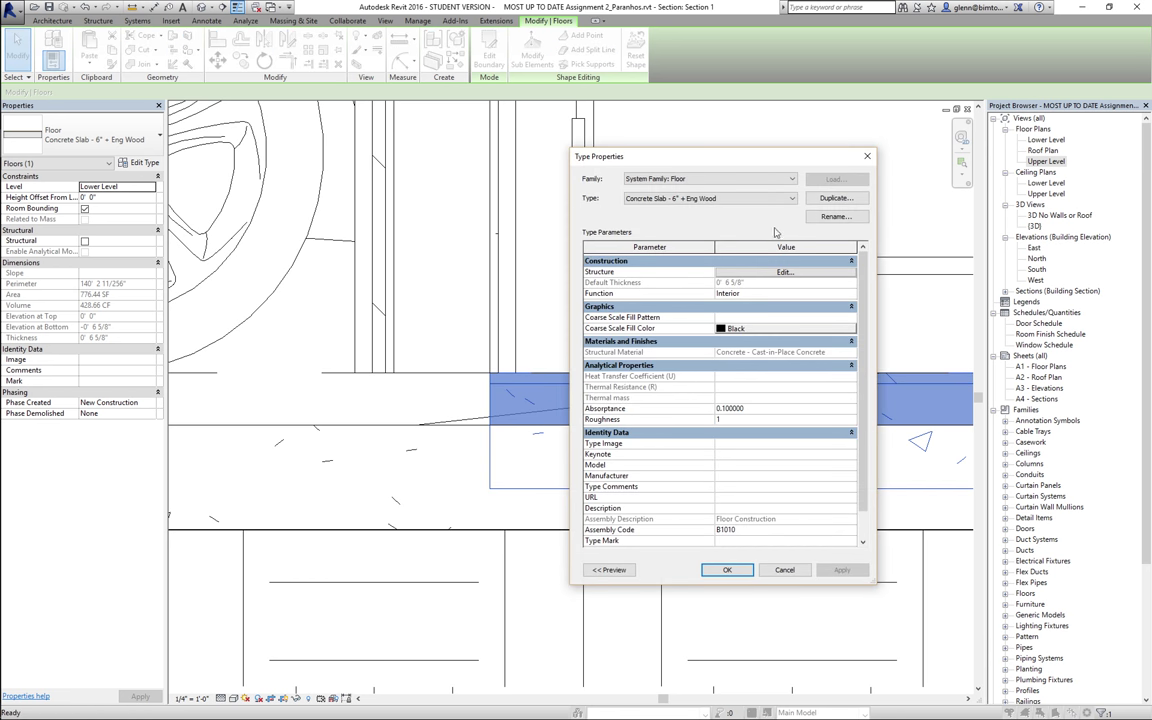
click(758, 272)
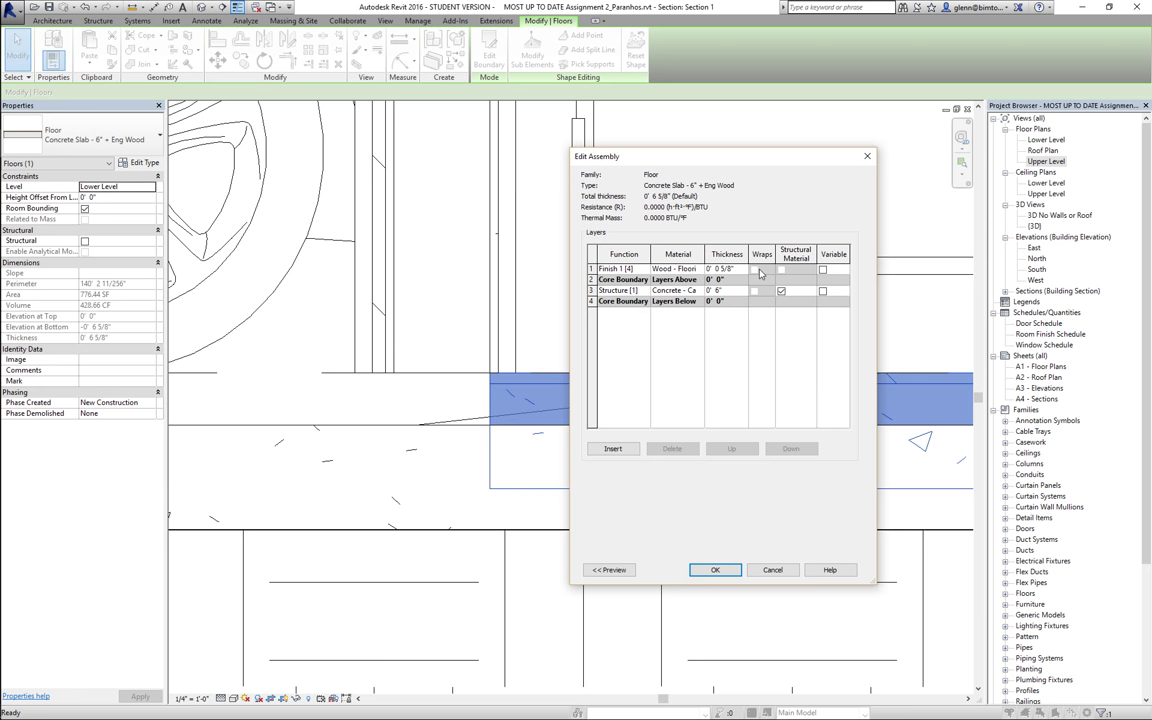
- Close the slab's Edit Assembly and Type Properties dialogs without applying changes
click(772, 569)
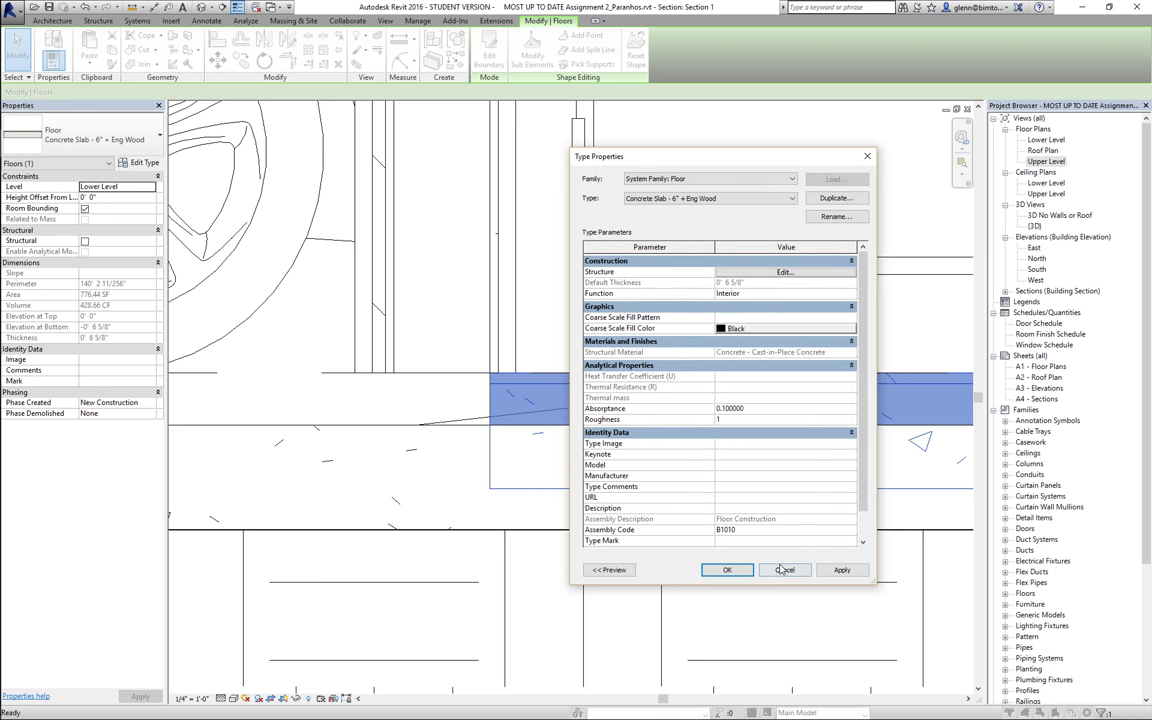
click(783, 569)
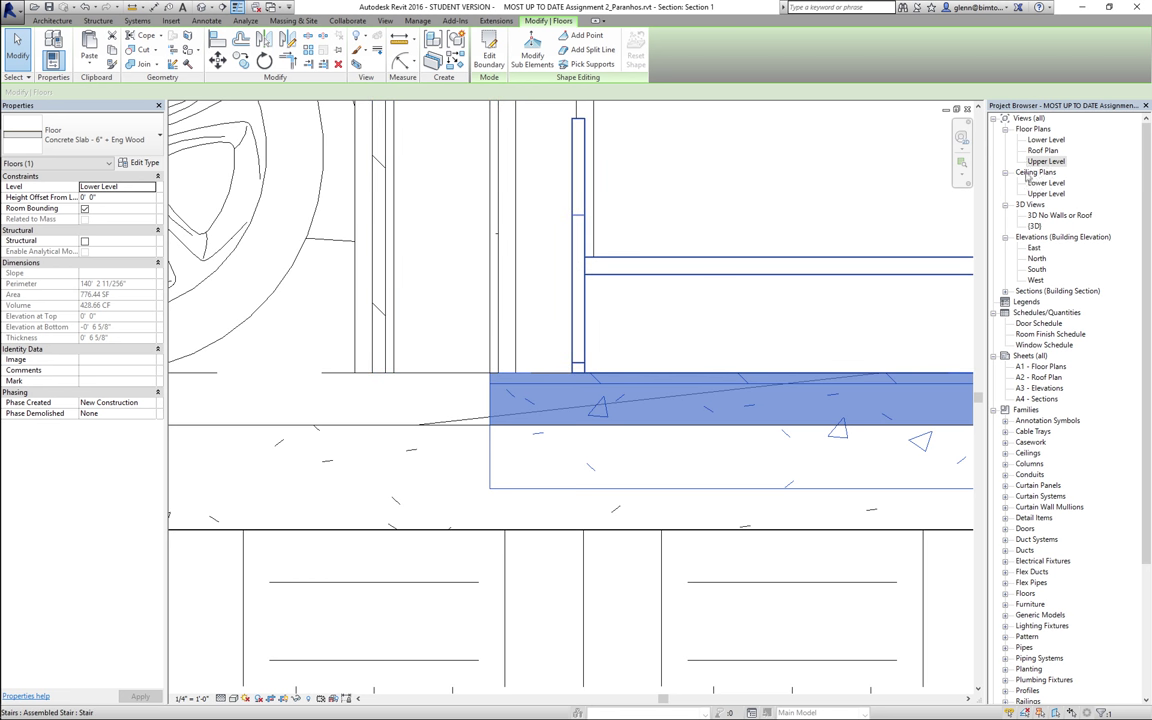
- Start editing the slab's boundary in the Lower Level floor plan and set that view's detail level to Fine
double_click(1043, 141)
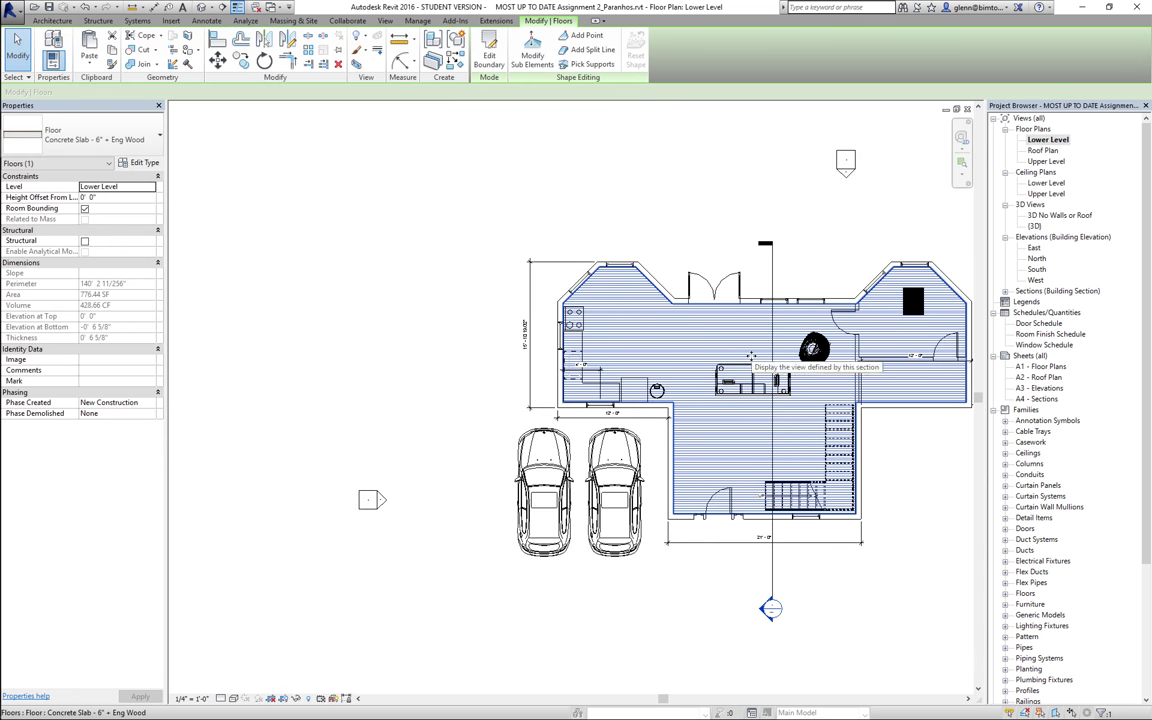
click(489, 52)
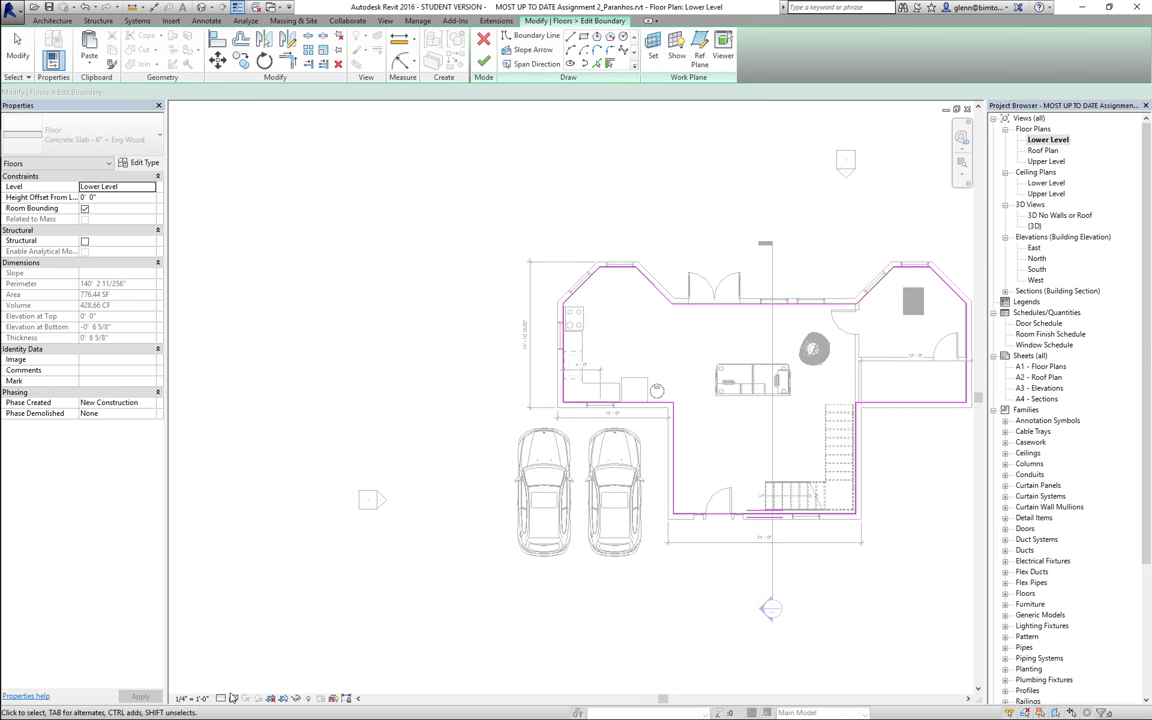
click(221, 698)
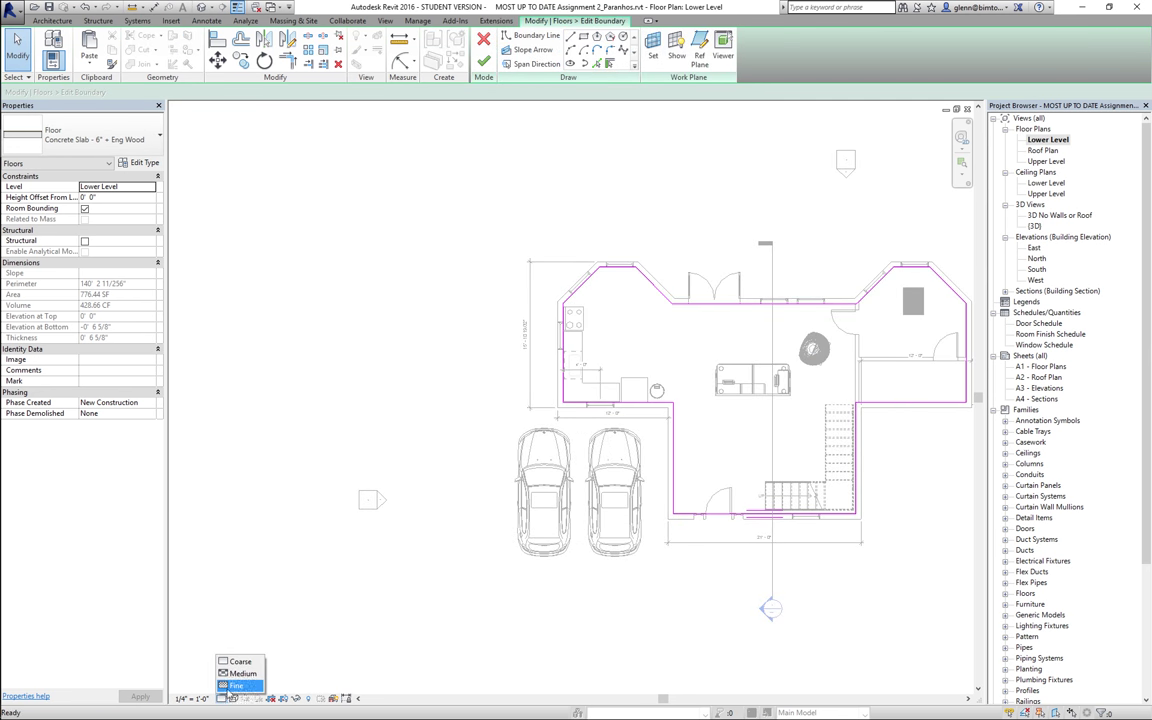
click(230, 685)
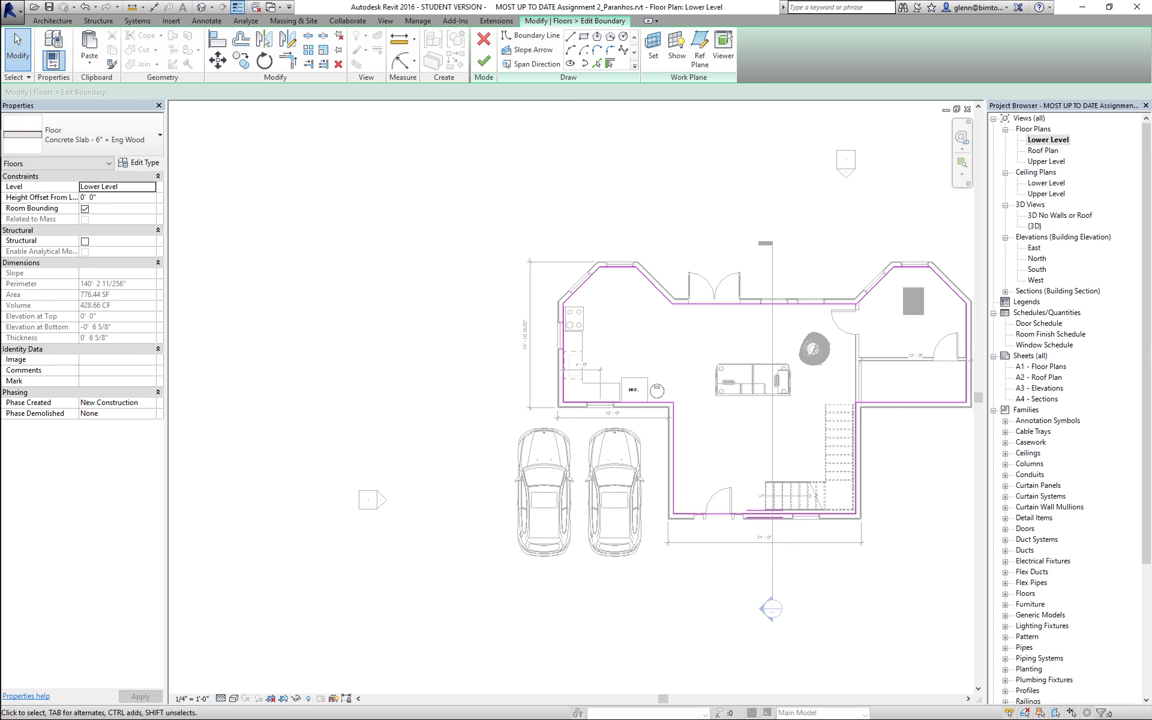
- Flip the Lower Level slab's boundary lines at the kitchen bay to the outer side of the exterior walls' core
click(963, 160)
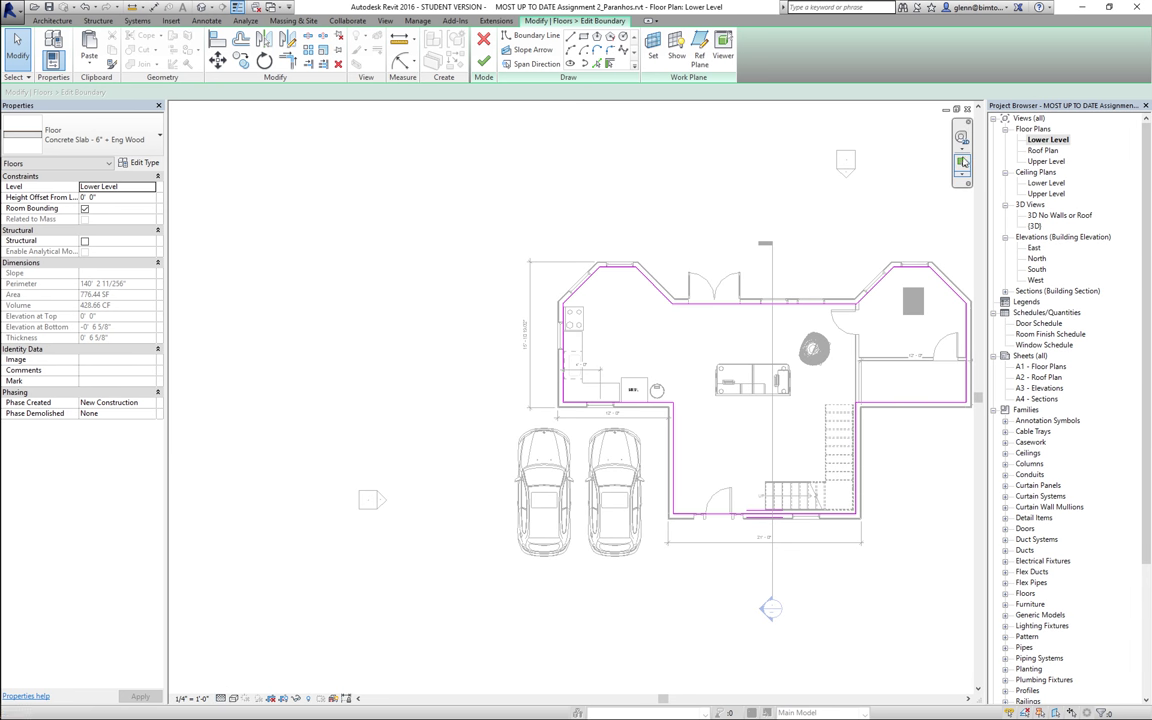
drag(553, 263, 670, 343)
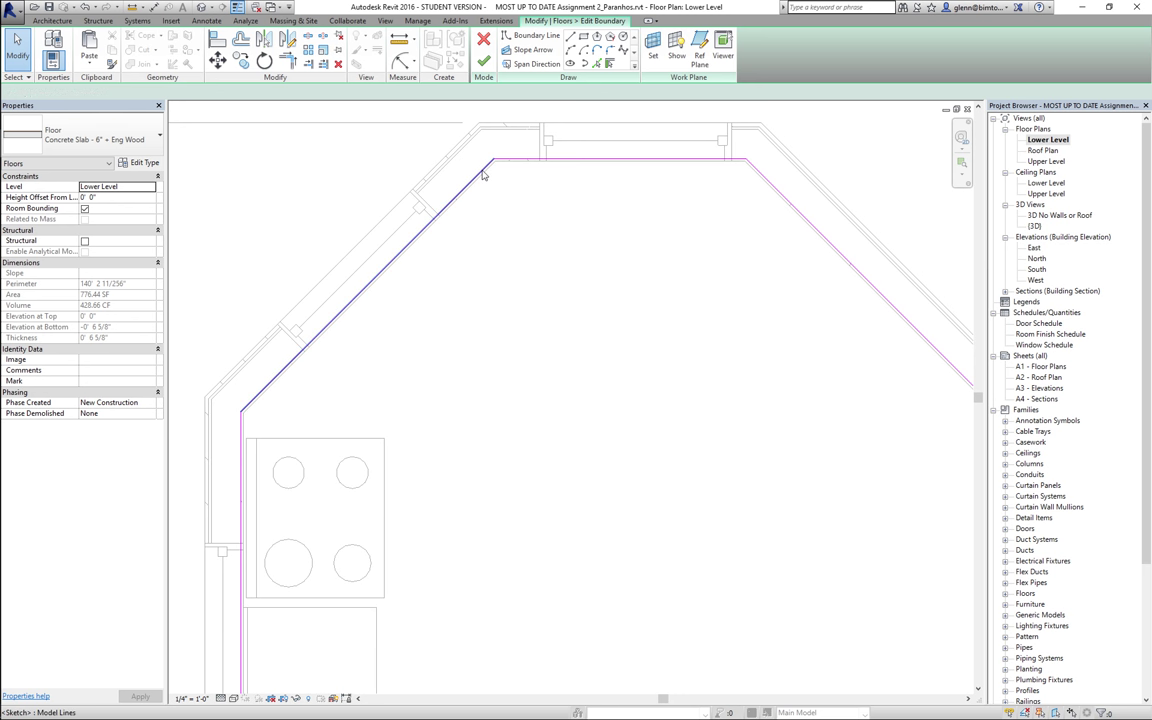
drag(482, 175, 452, 168)
click(553, 244)
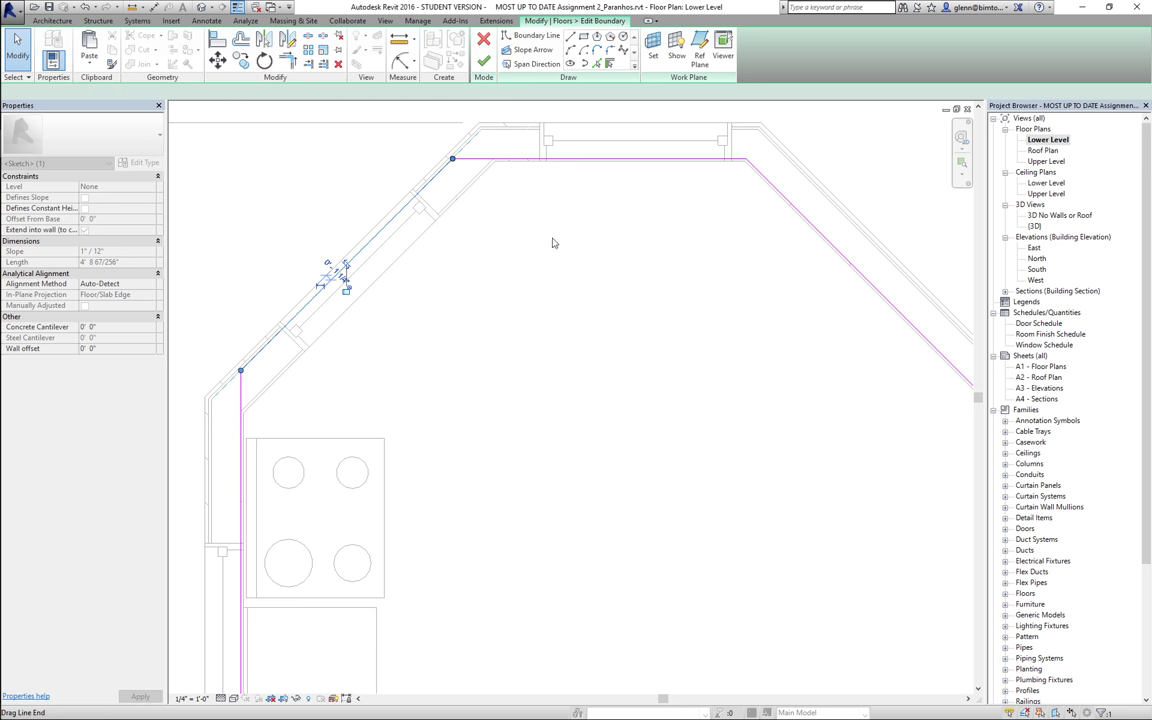
click(372, 238)
click(548, 180)
click(585, 162)
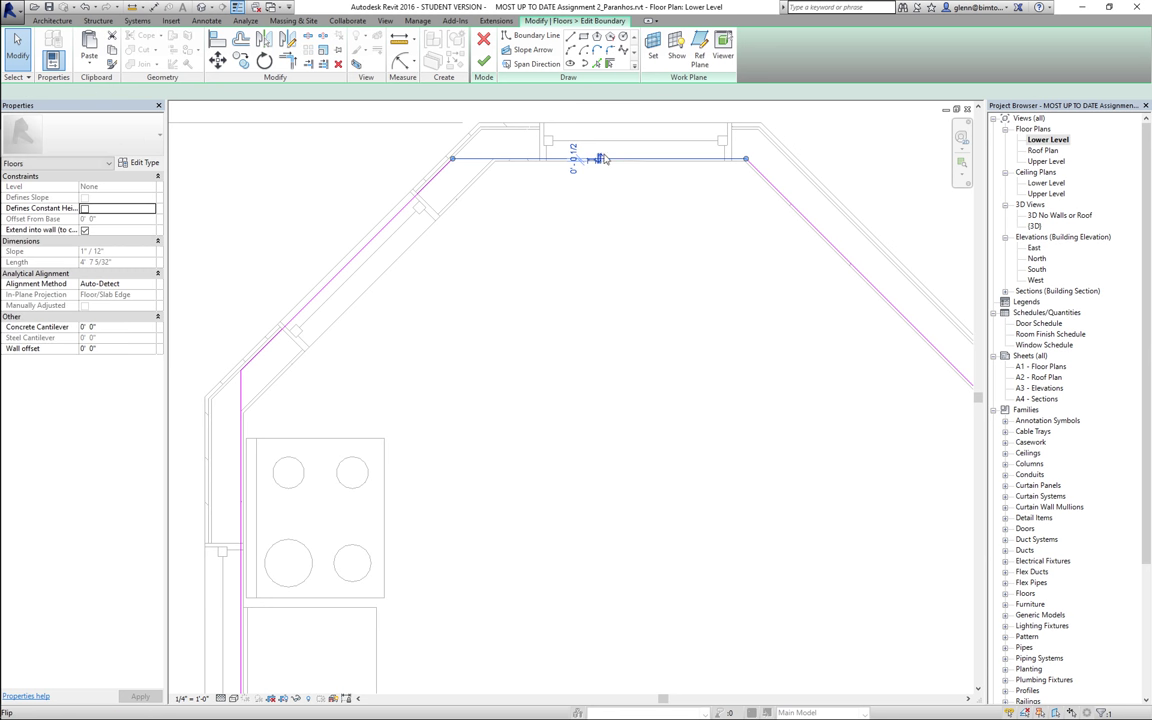
drag(597, 159, 597, 130)
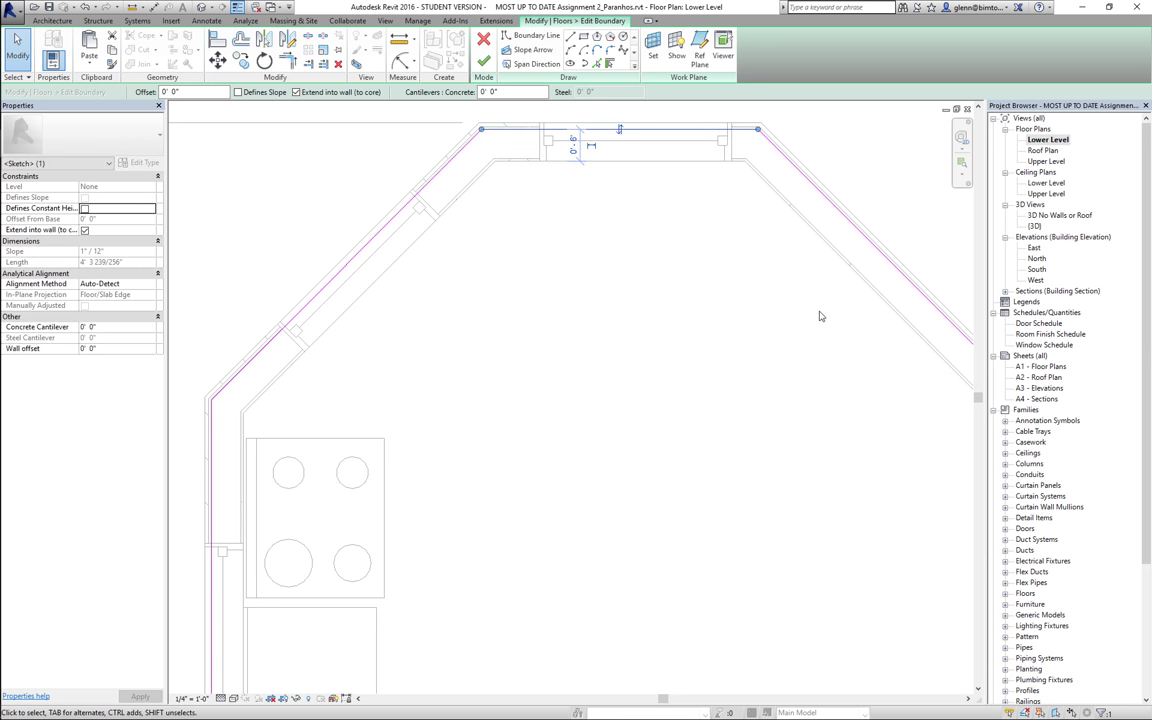
- Check the slab boundary along the east wing's exterior wall and finish the Lower Level boundary edit
scroll(819, 316, down, 4)
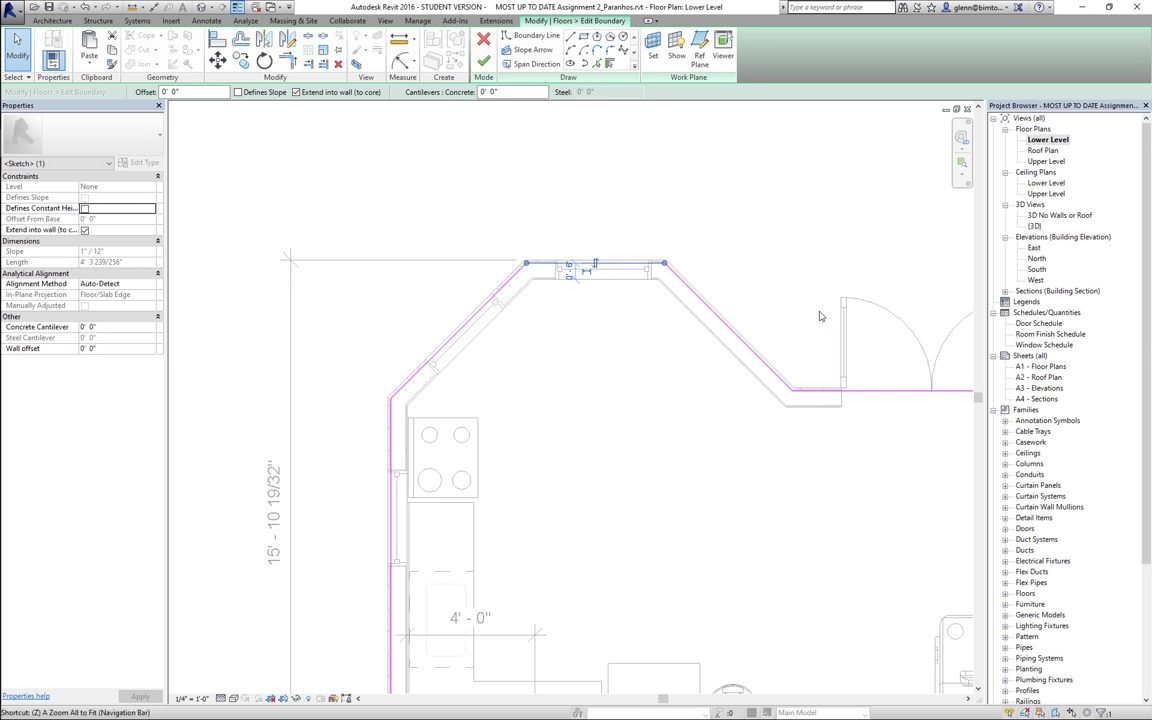
scroll(819, 316, down, 3)
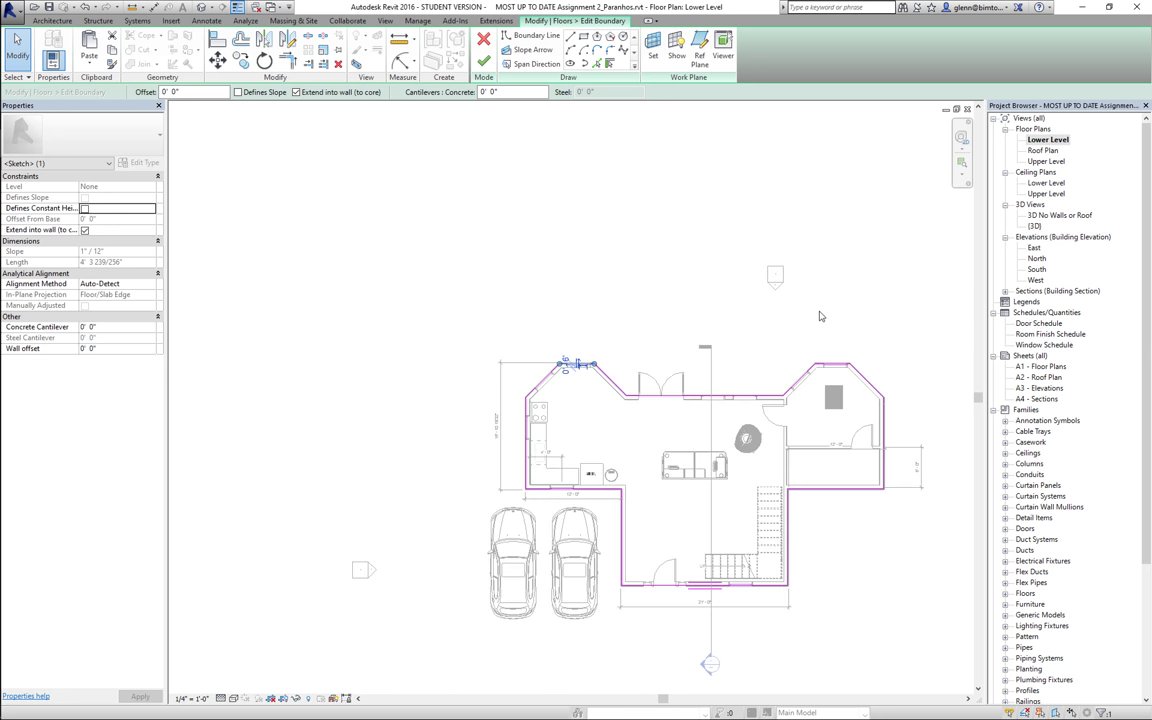
key(z)
key(r)
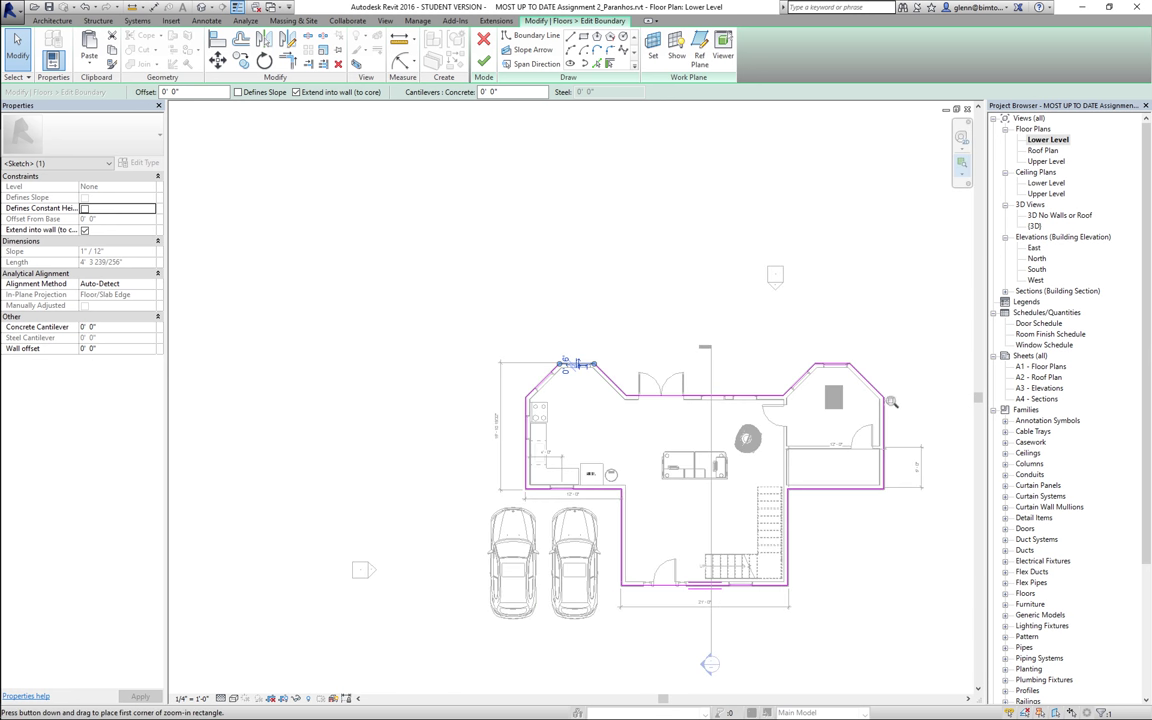
drag(890, 396, 902, 518)
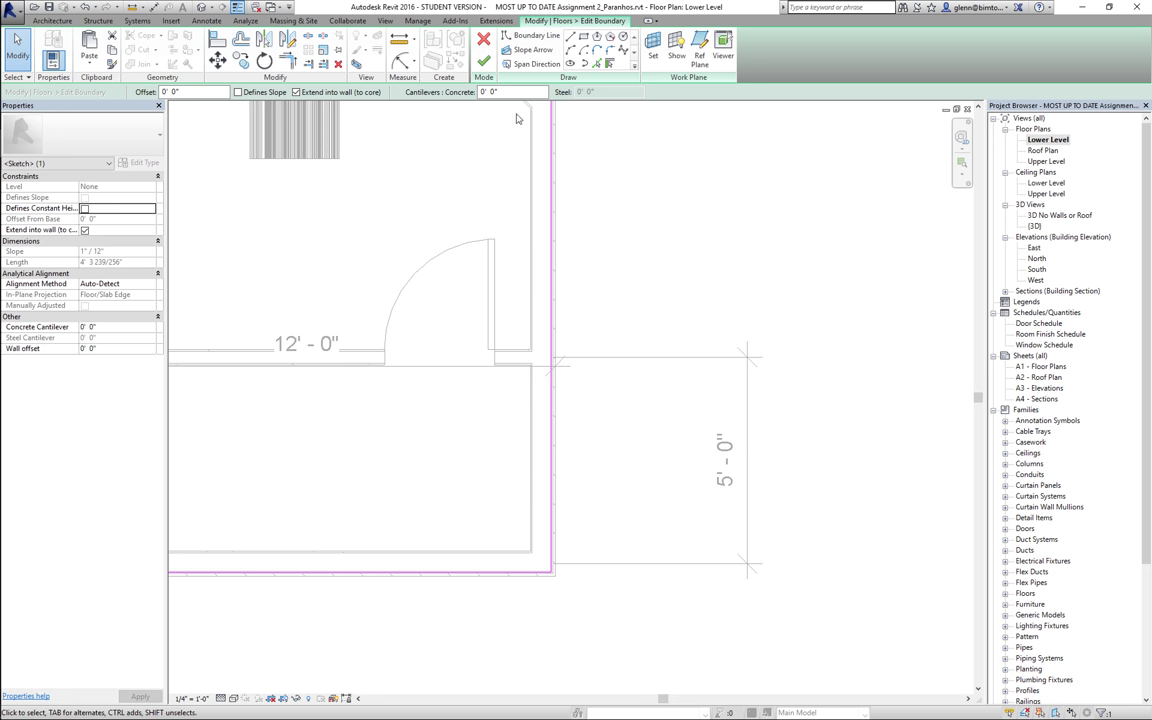
click(483, 63)
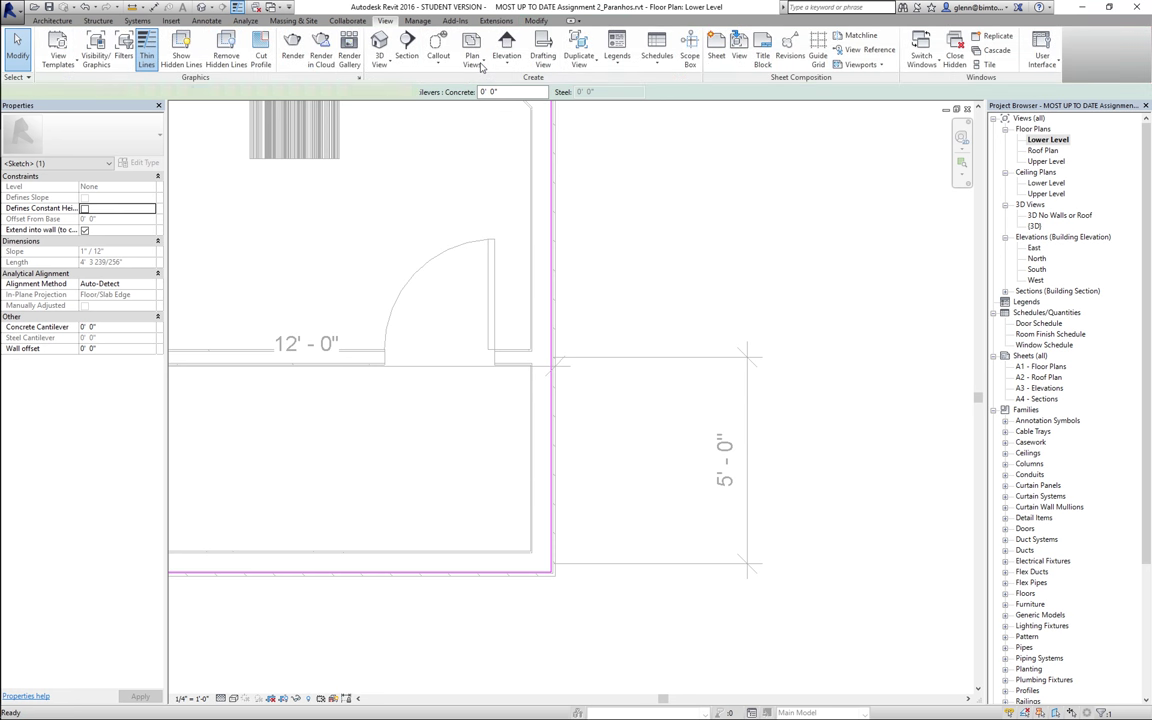
key(Escape)
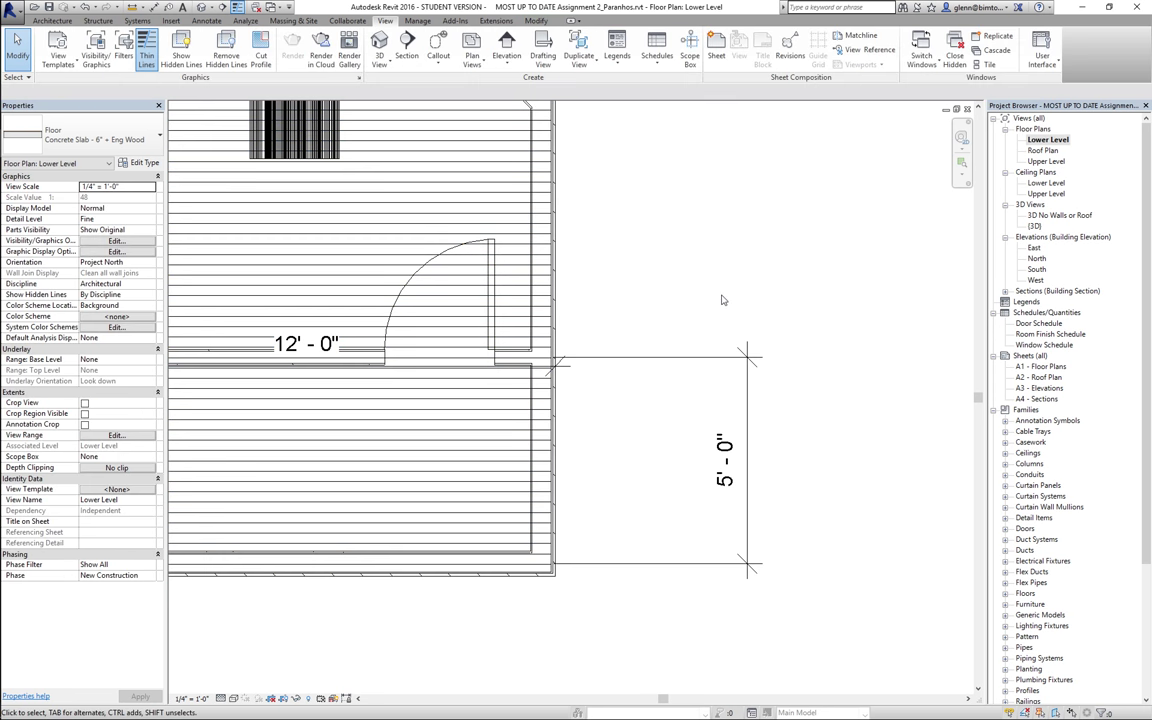
- Open the Upper Level floor plan and start editing the boundary of its 2x10 Joist + Wood Finish floor
double_click(1047, 161)
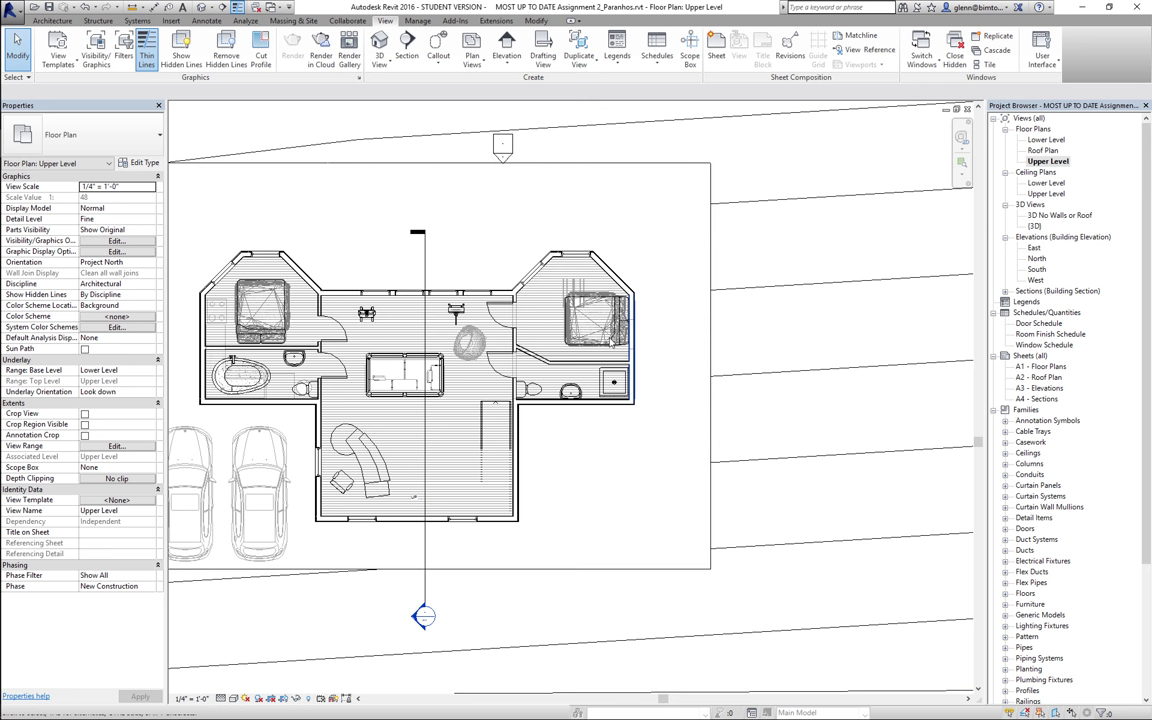
click(543, 328)
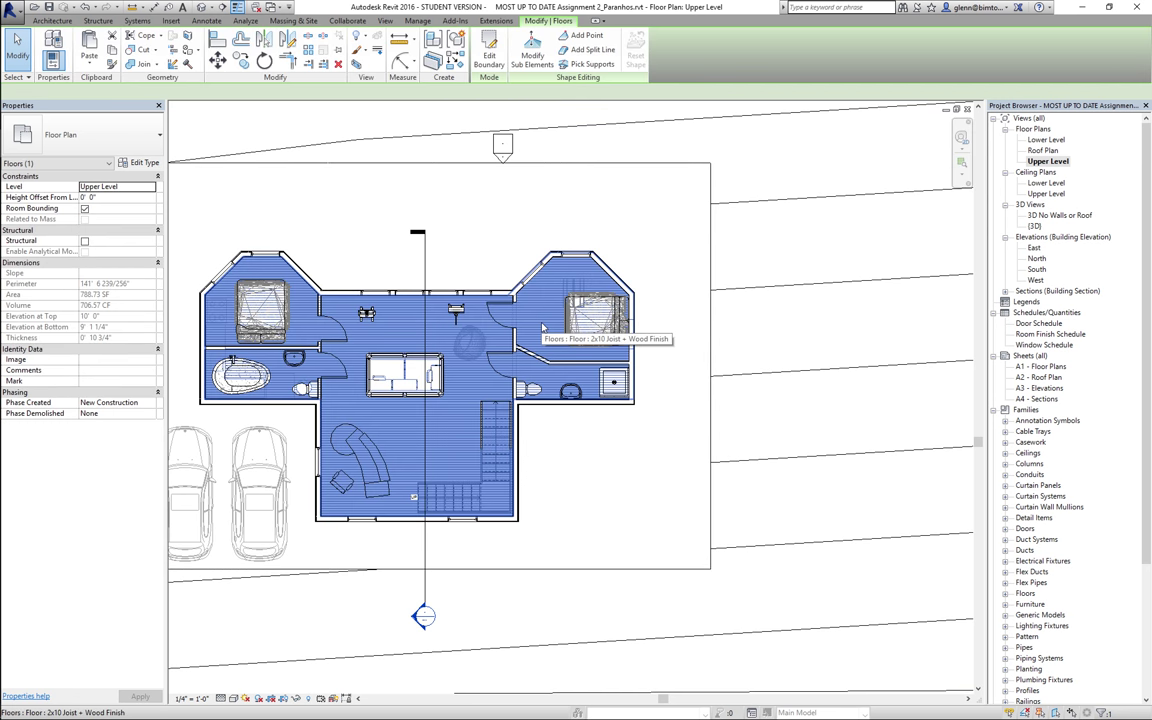
click(490, 52)
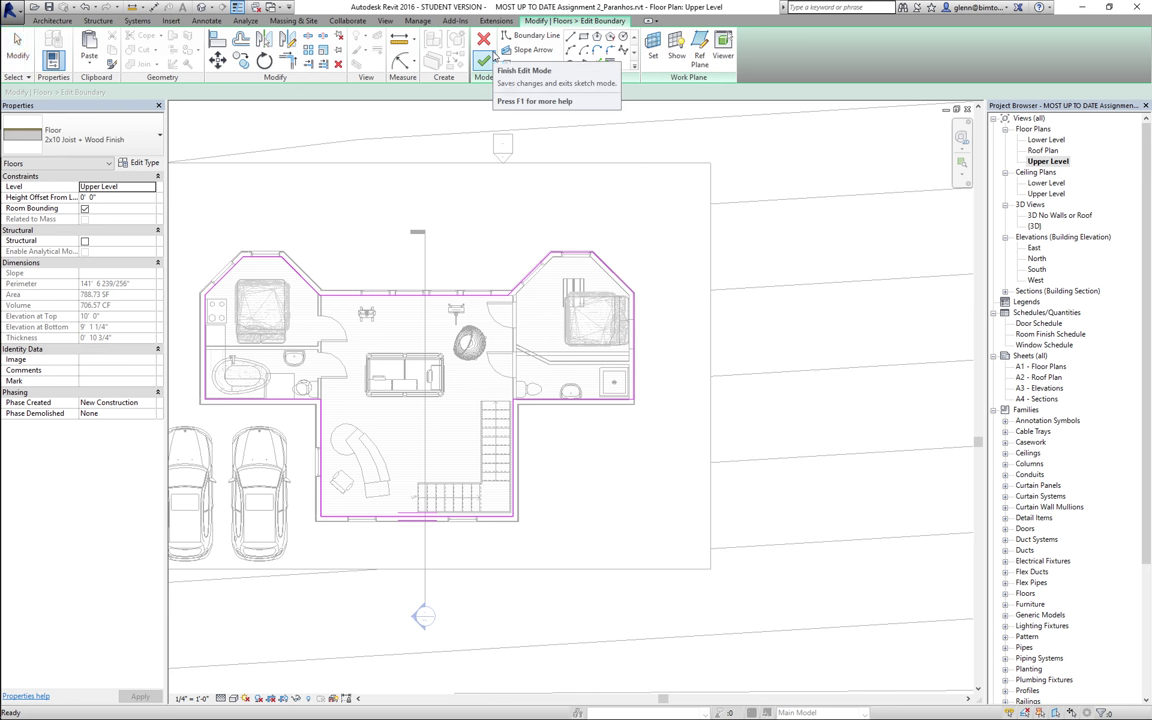
- Flip the Upper Level floor's boundary line along the east bathroom's south wall to the outer side of the wall core
click(960, 165)
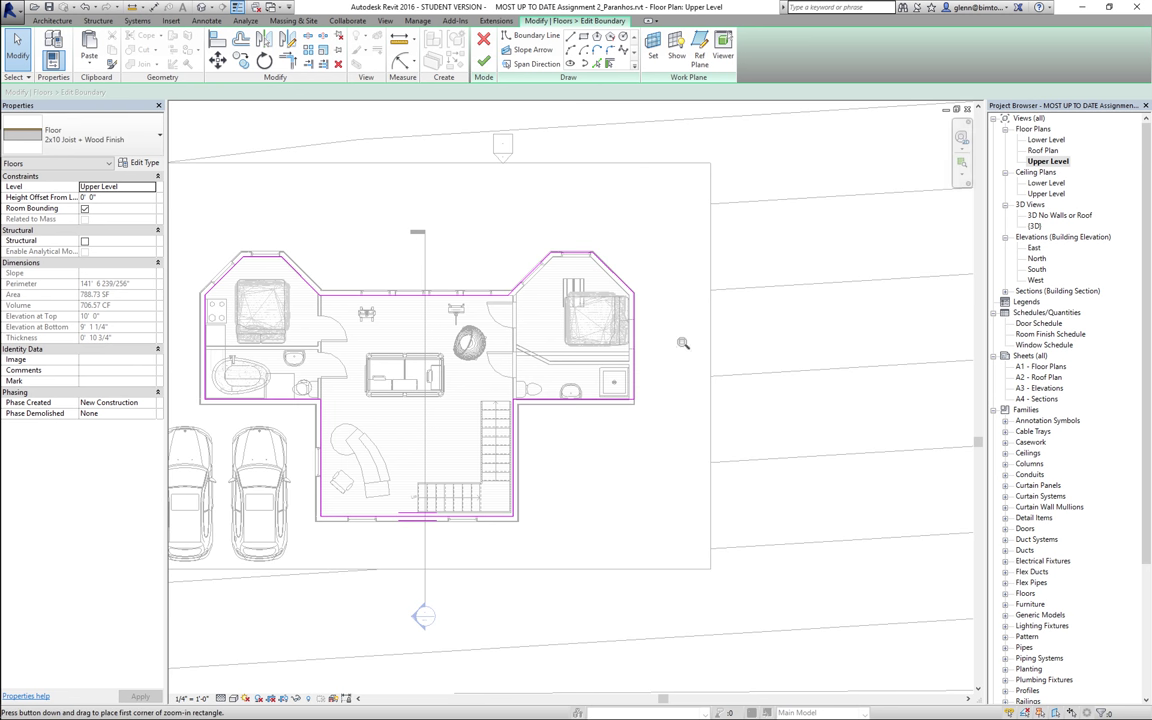
drag(560, 384, 652, 433)
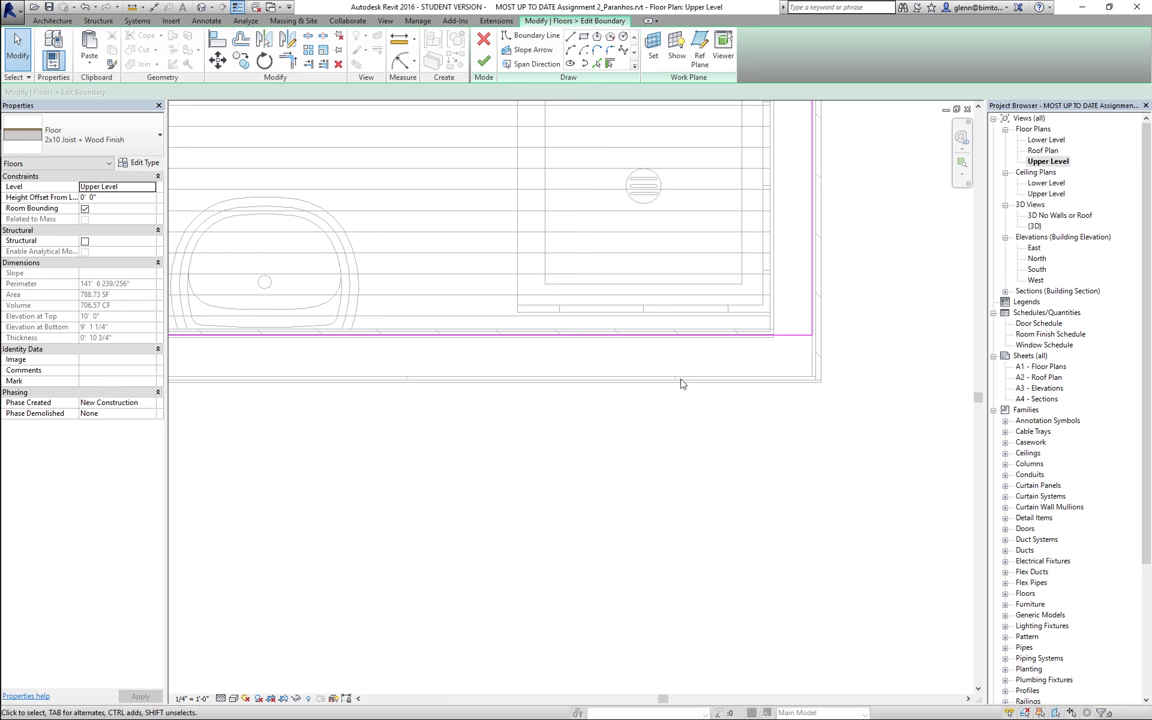
click(748, 344)
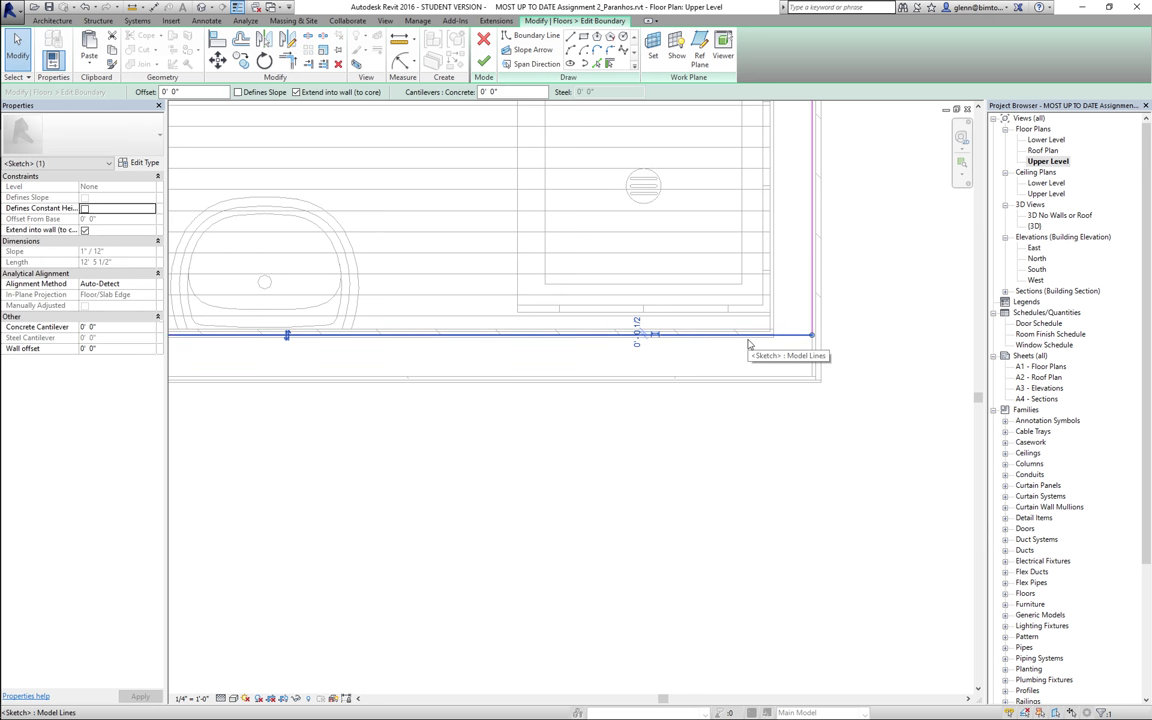
drag(289, 336, 288, 344)
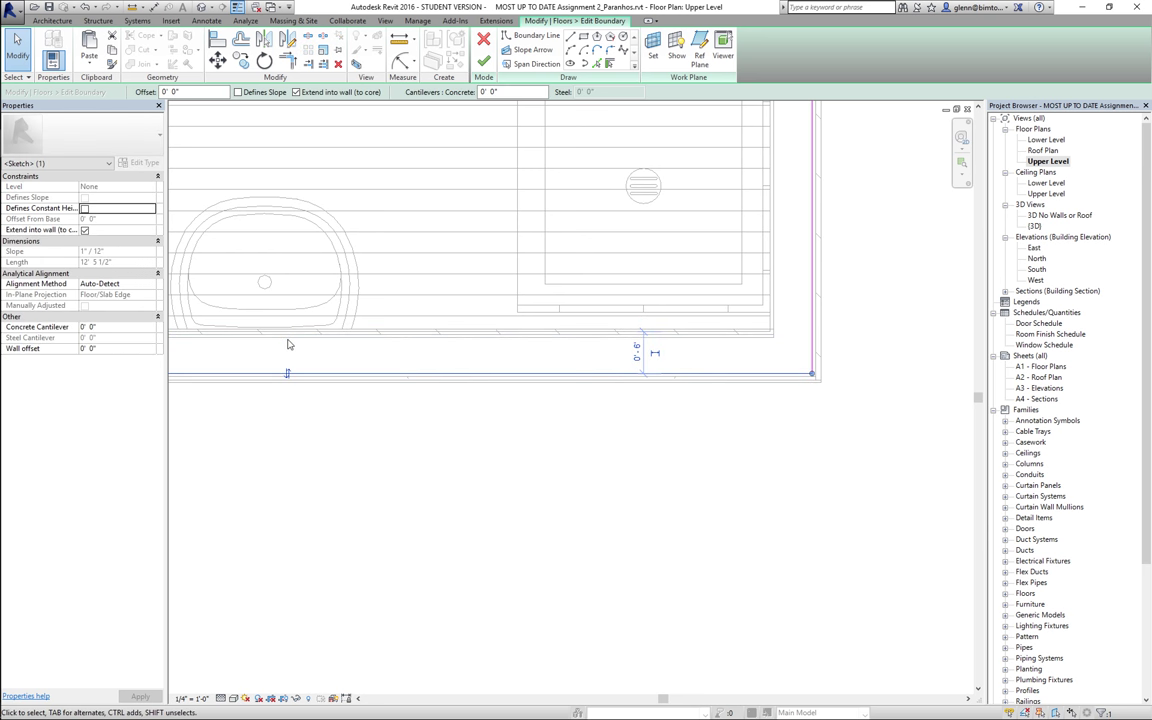
key(z)
key(a)
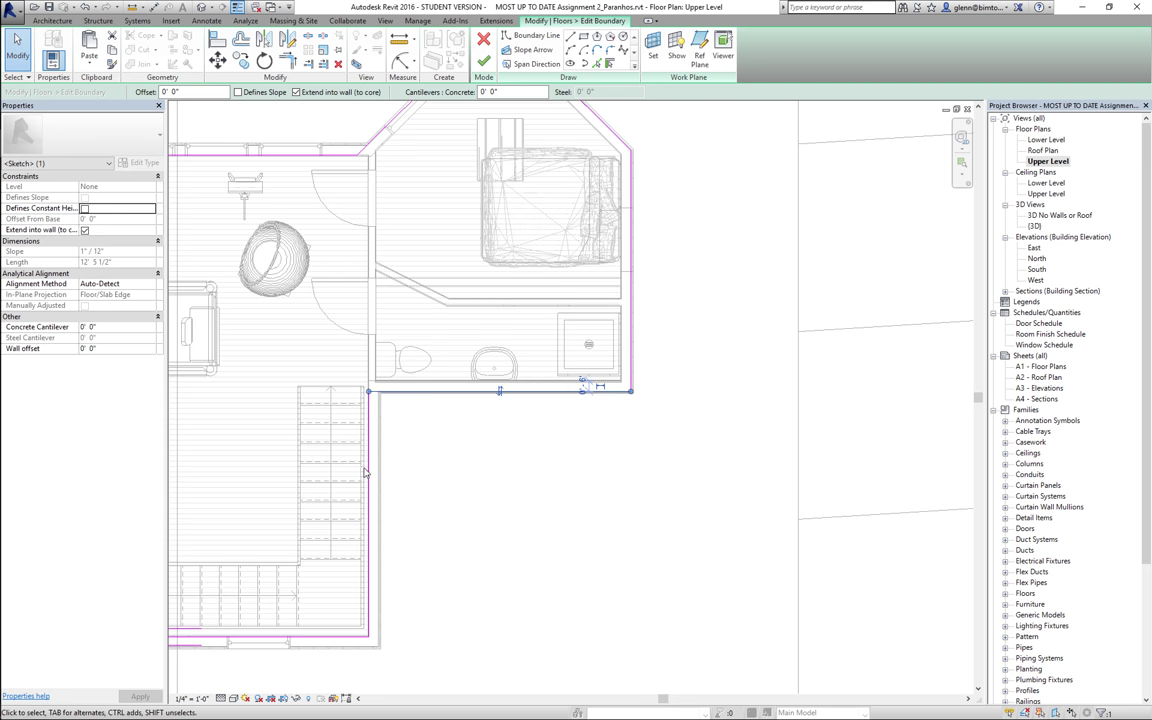
- Flip the floor boundary line along the exterior wall beside the stairs to the outer side of the wall core
click(370, 497)
drag(376, 497, 378, 519)
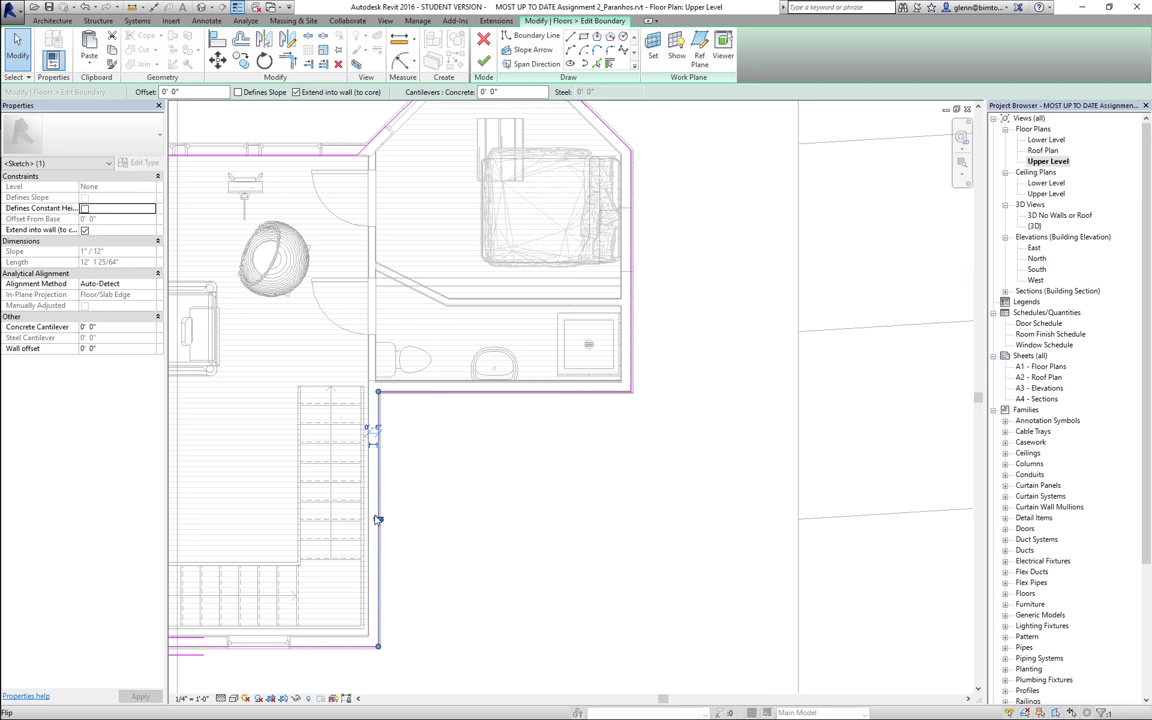
click(451, 570)
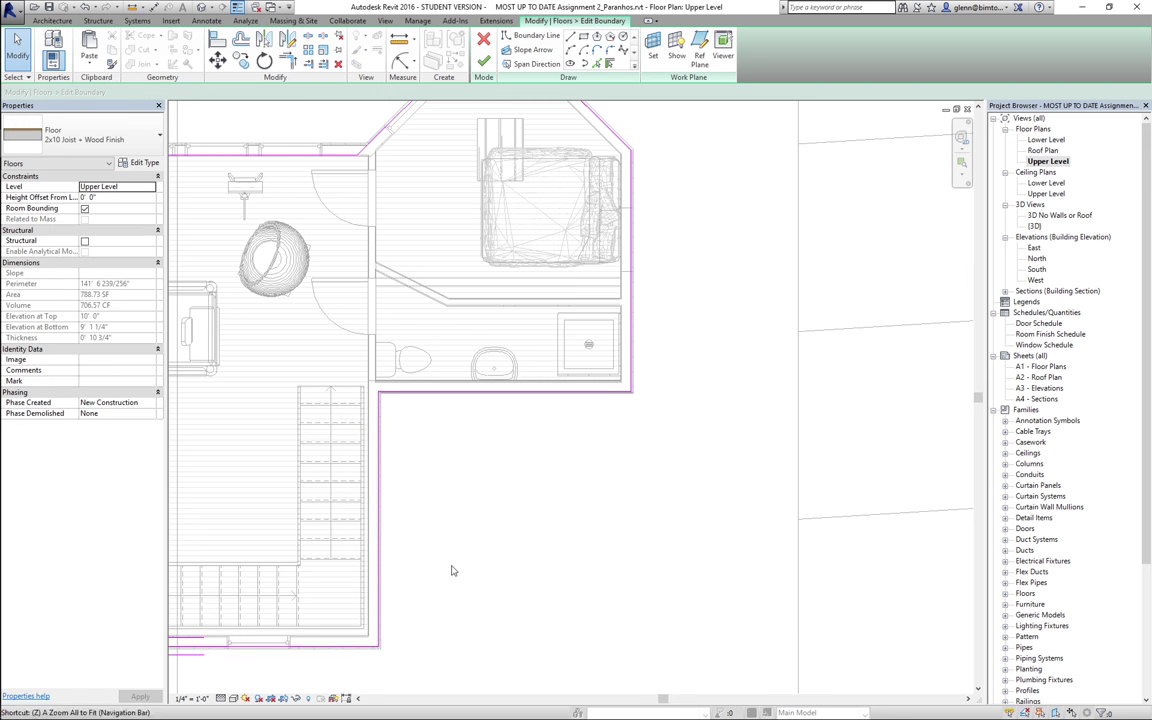
key(z)
key(a)
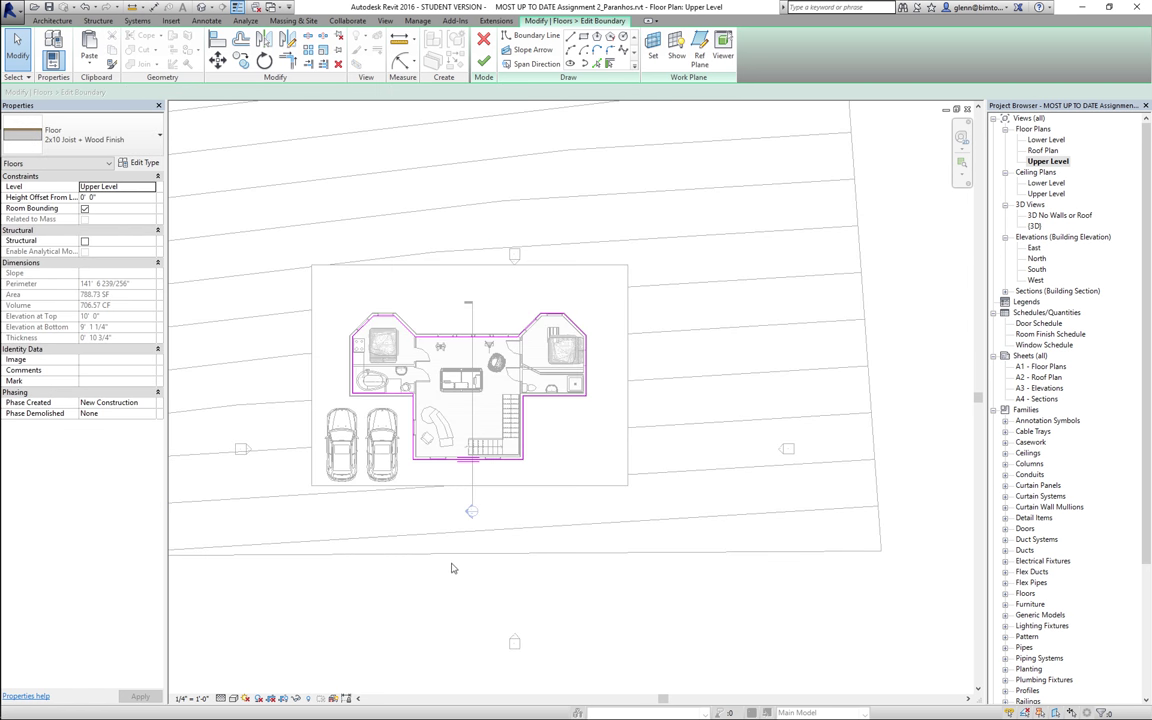
- Flip the floor boundary lines along the west wing's south and west walls to the outer side of the wall core
click(961, 162)
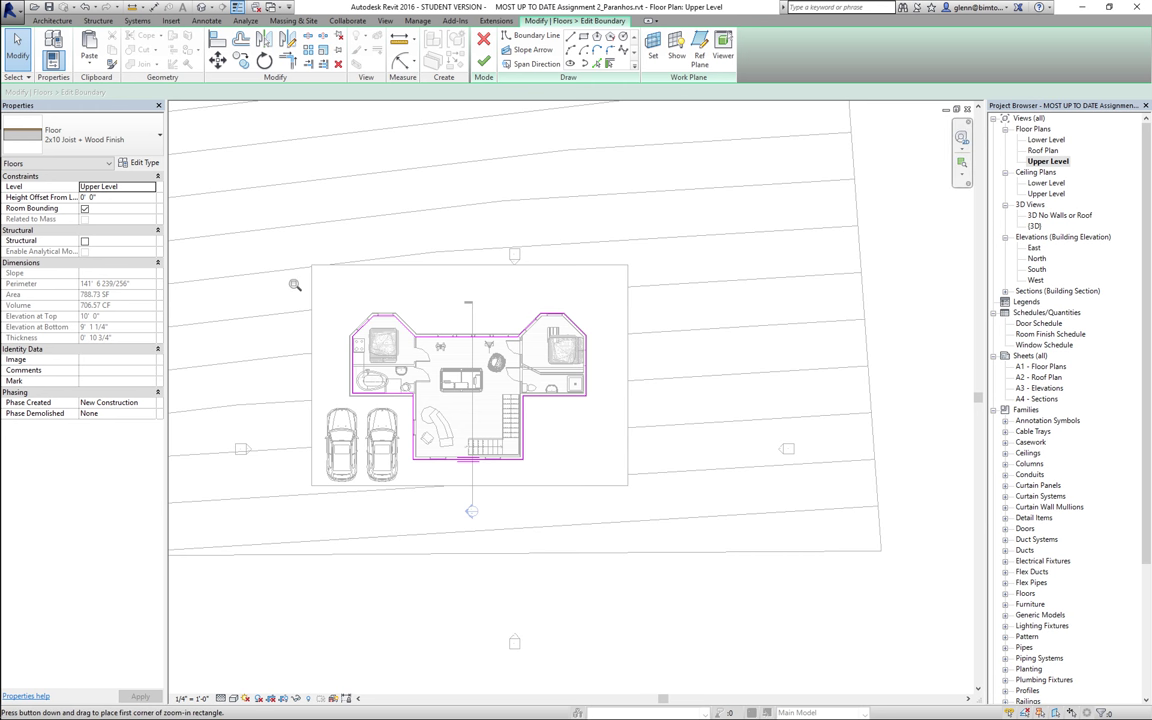
drag(355, 301, 450, 410)
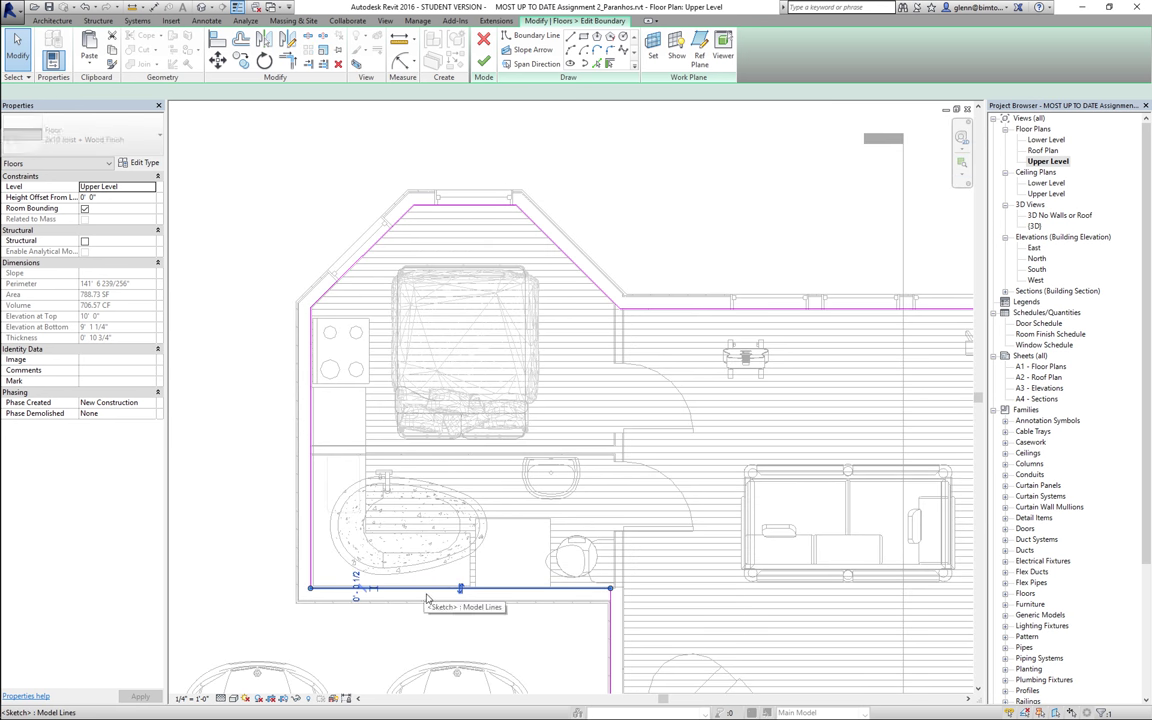
click(424, 589)
drag(461, 589, 461, 600)
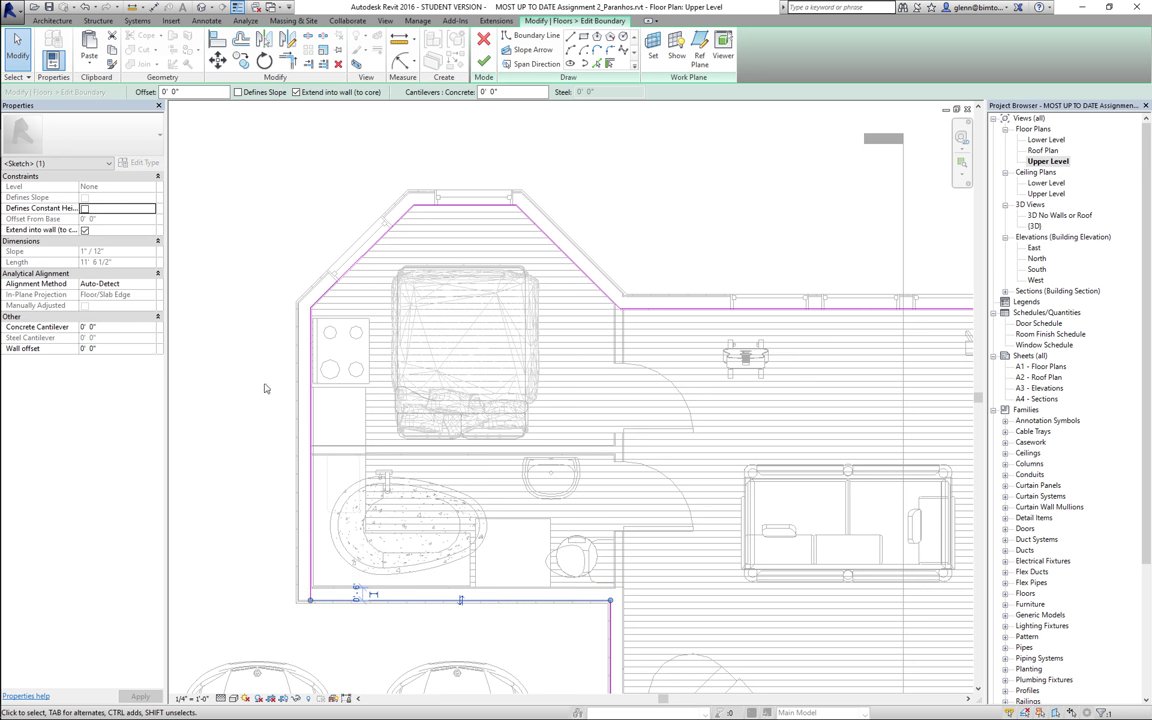
click(311, 420)
drag(312, 445, 299, 452)
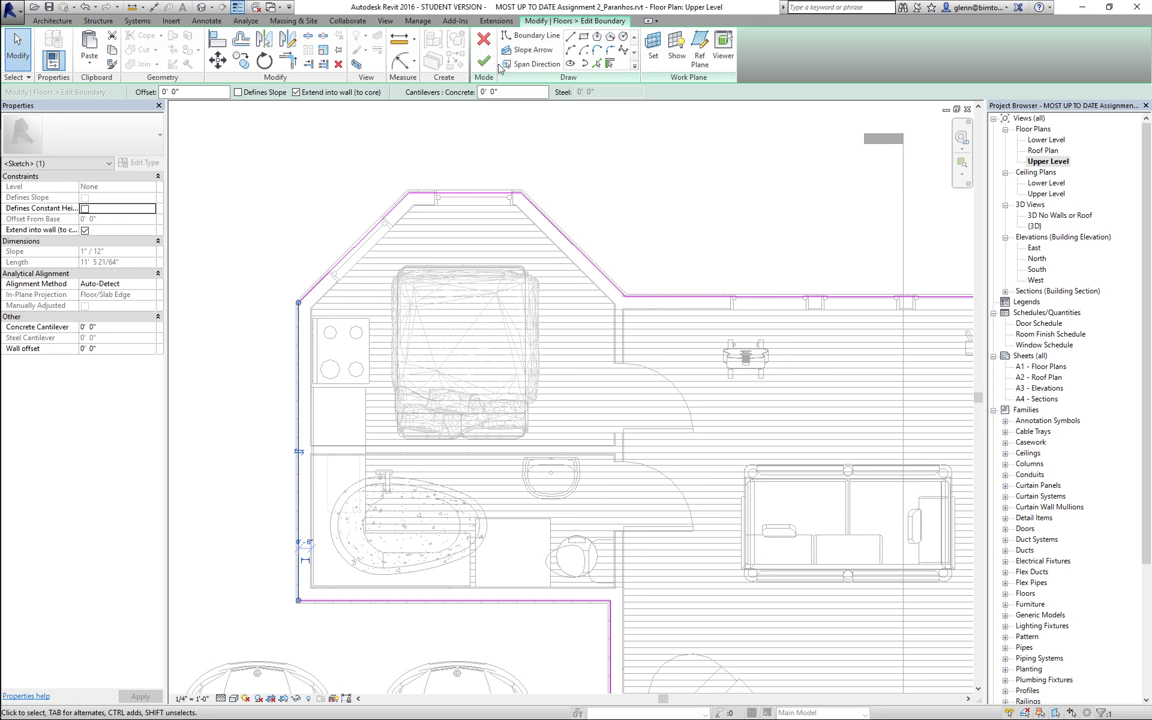
- Finish the Upper Level floor's boundary edit and decline joining geometry and cutting the overlapping volume out of the walls
click(484, 63)
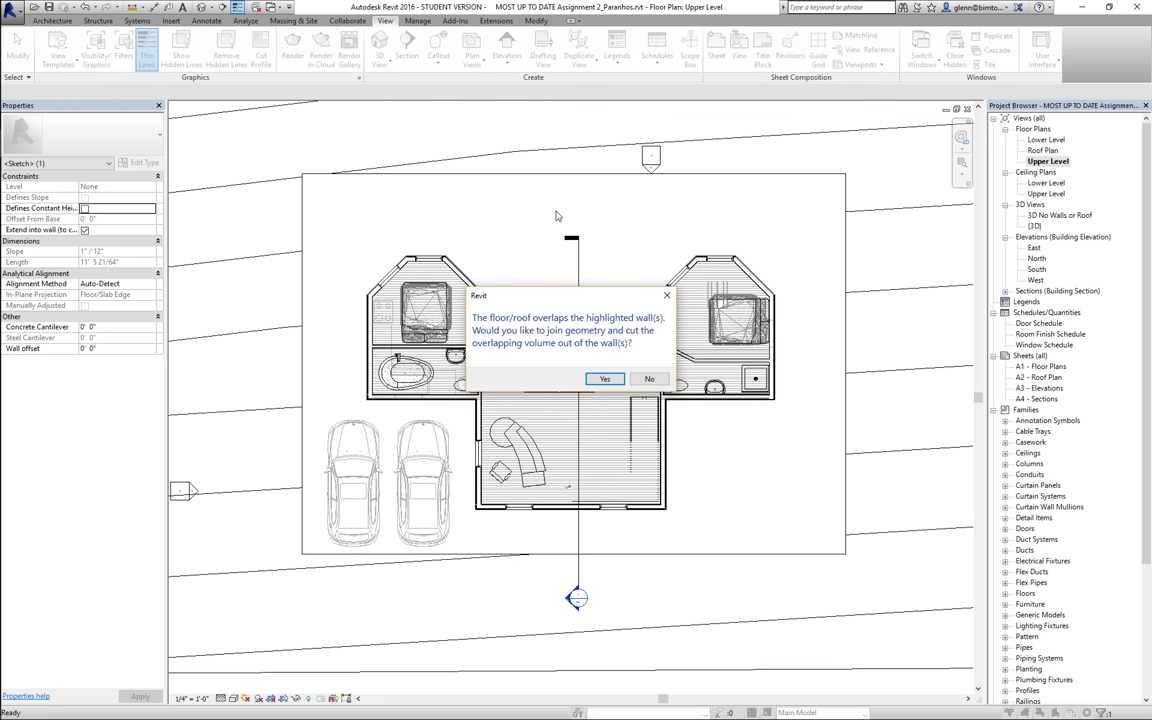
click(648, 379)
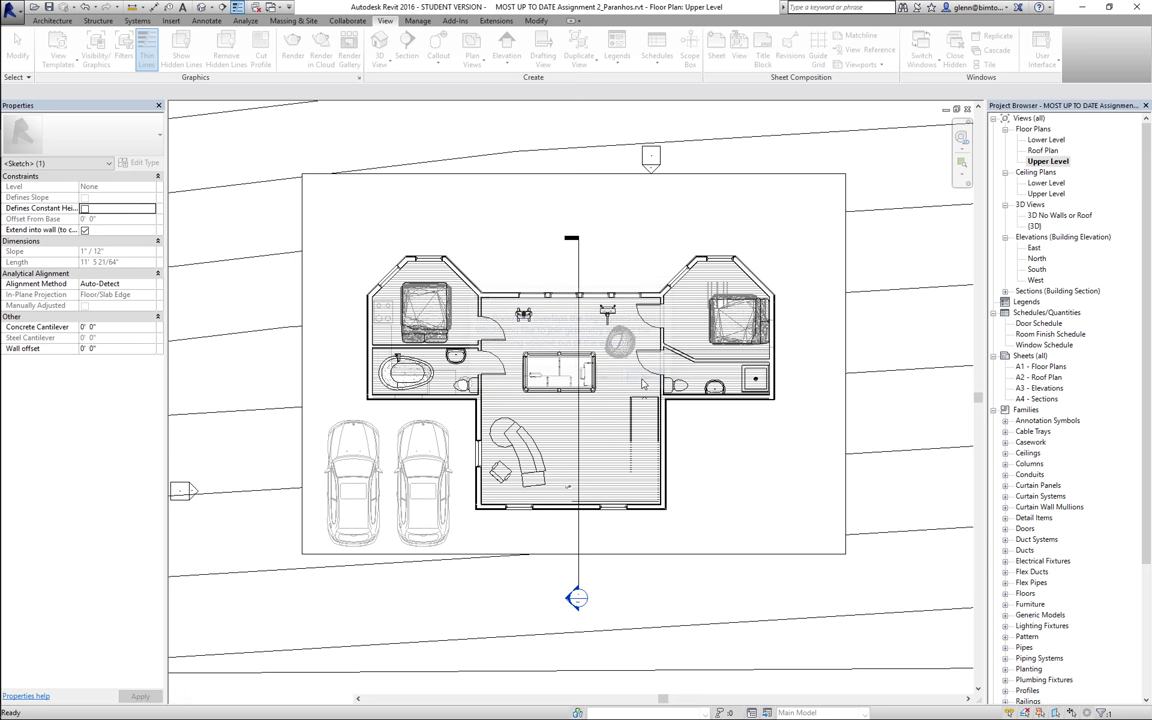
scroll(402, 286, up, 4)
click(681, 255)
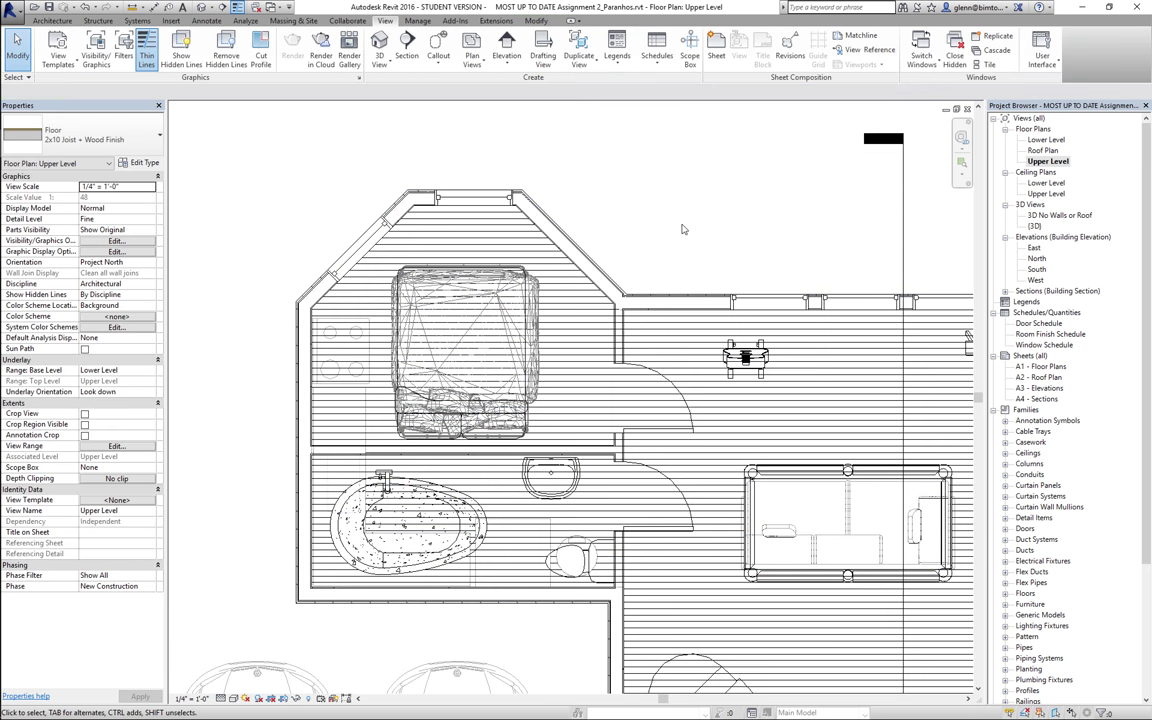
- Change the Upper Level floor's type to 2x10 Joist + Carpet and clear the selection
scroll(682, 229, down, 3)
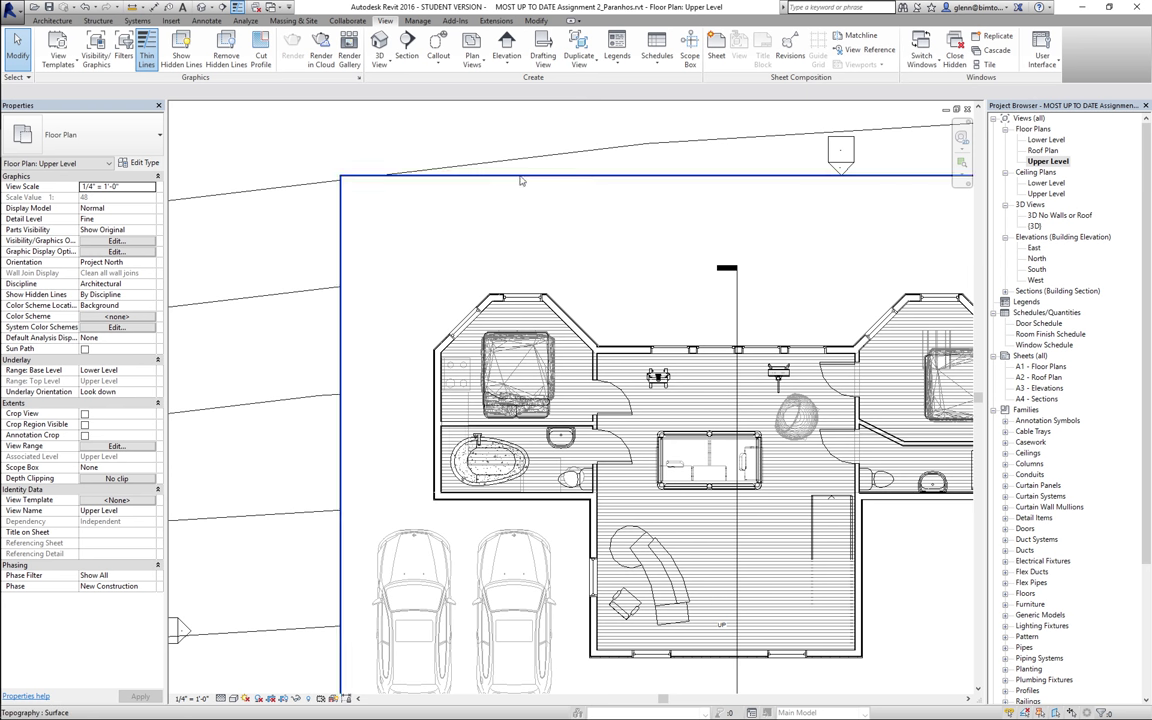
click(696, 413)
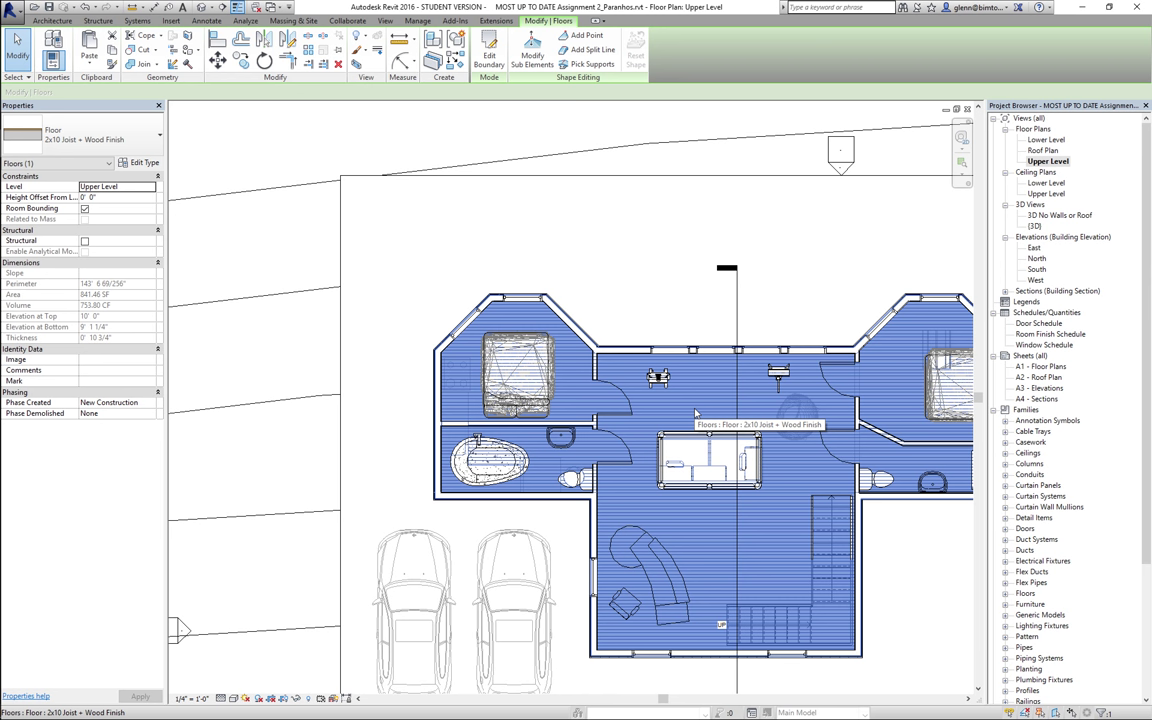
click(143, 140)
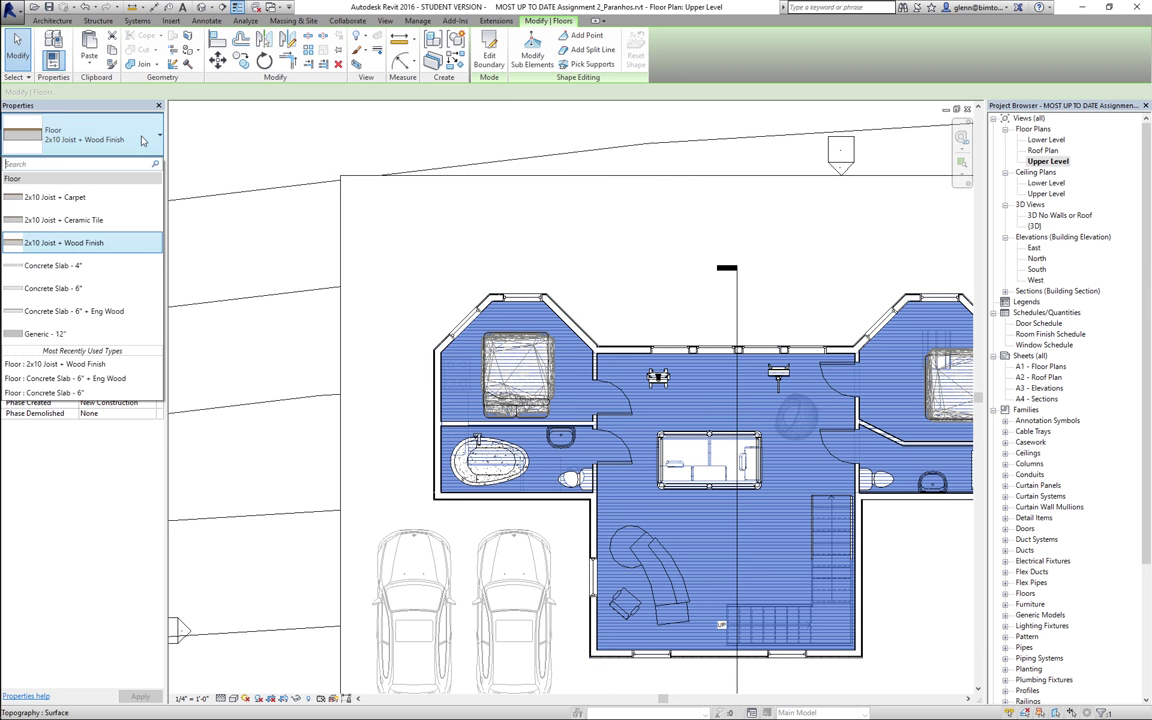
click(96, 197)
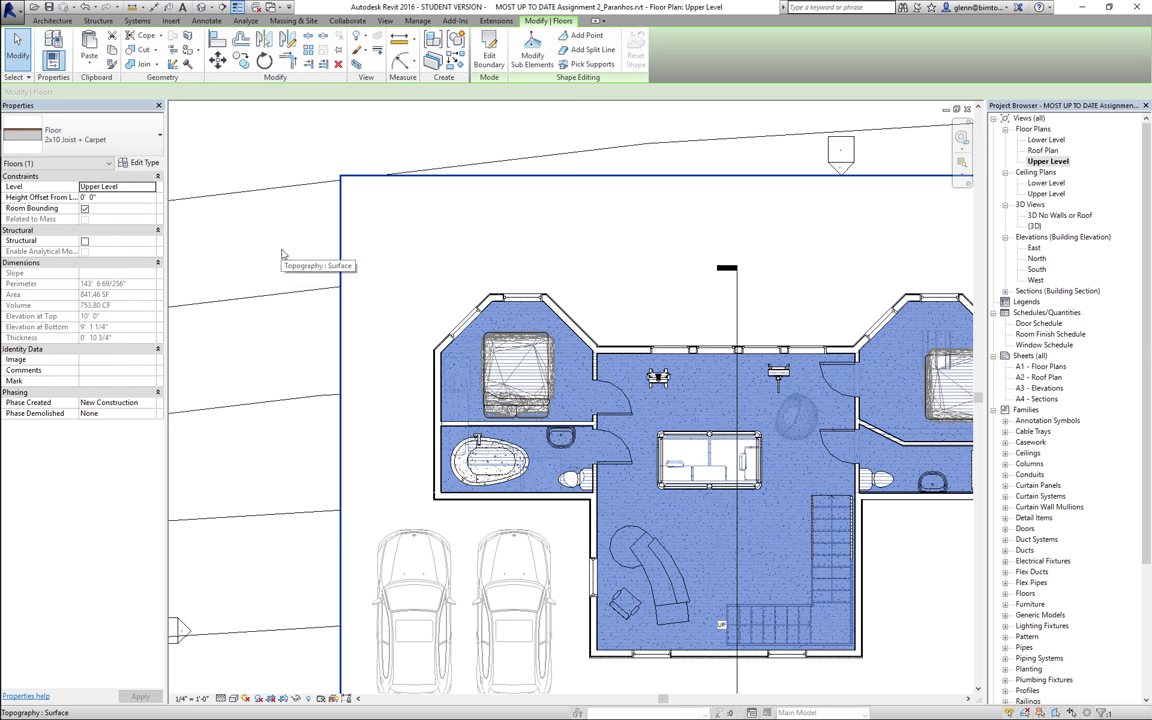
key(Escape)
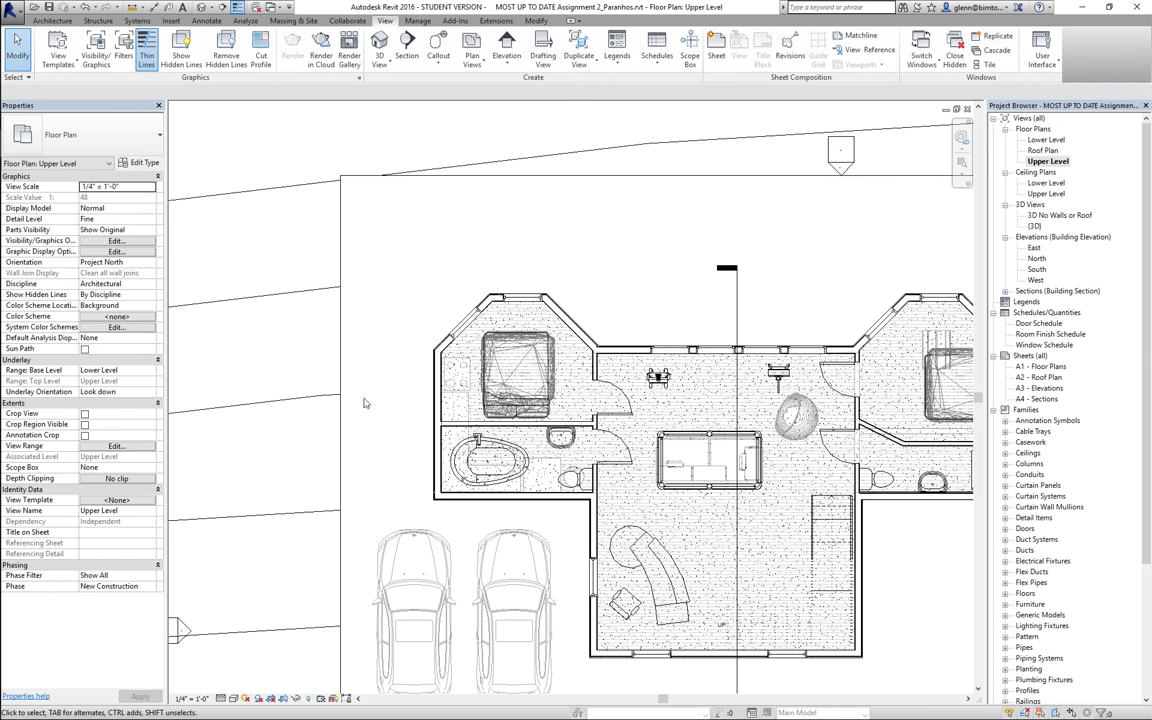
- Set the Upper Level plan's visual style to Shaded
click(235, 699)
click(250, 652)
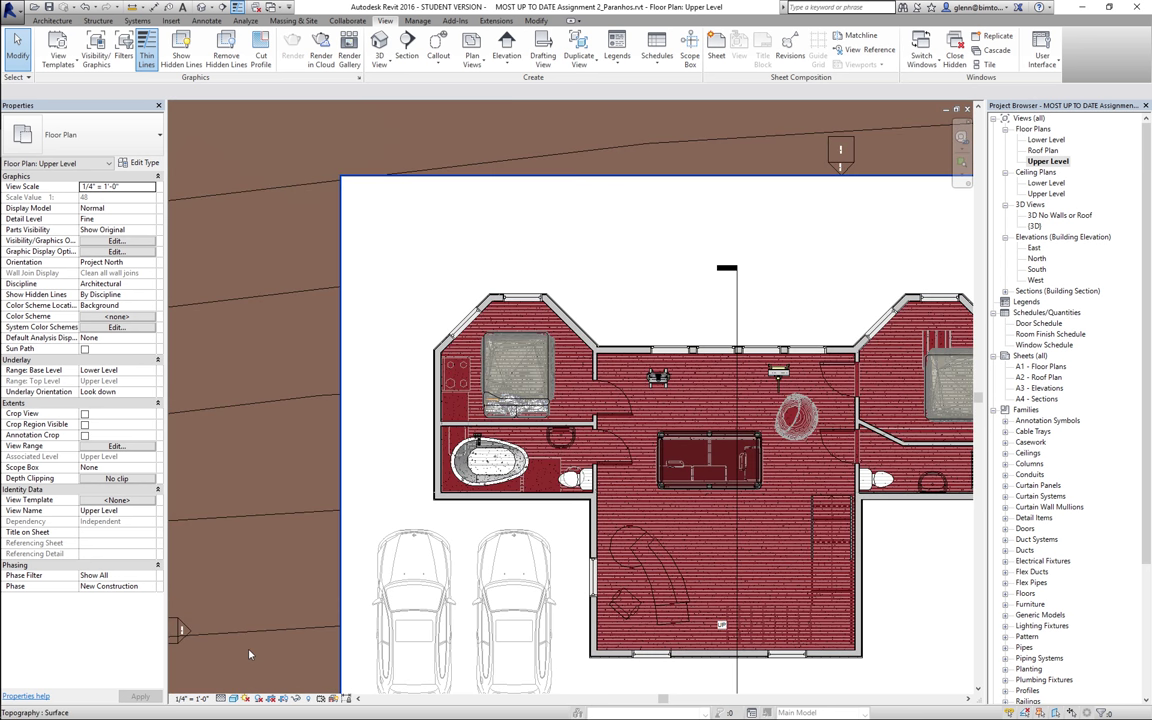
click(233, 699)
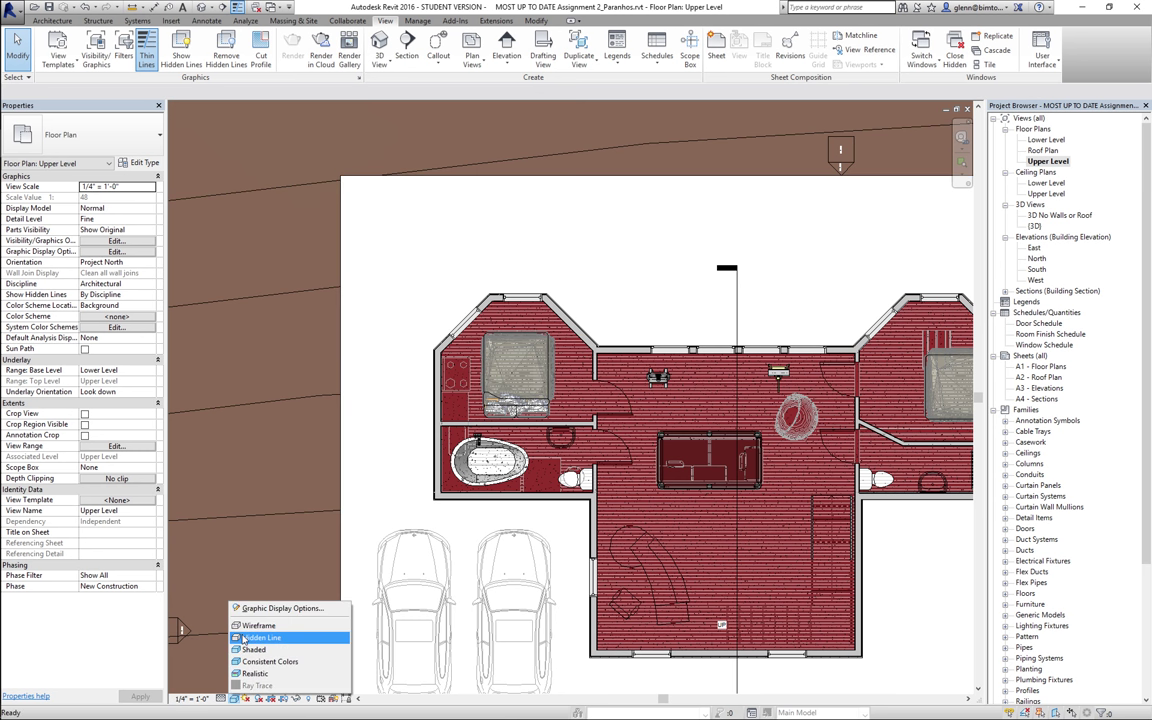
click(400, 262)
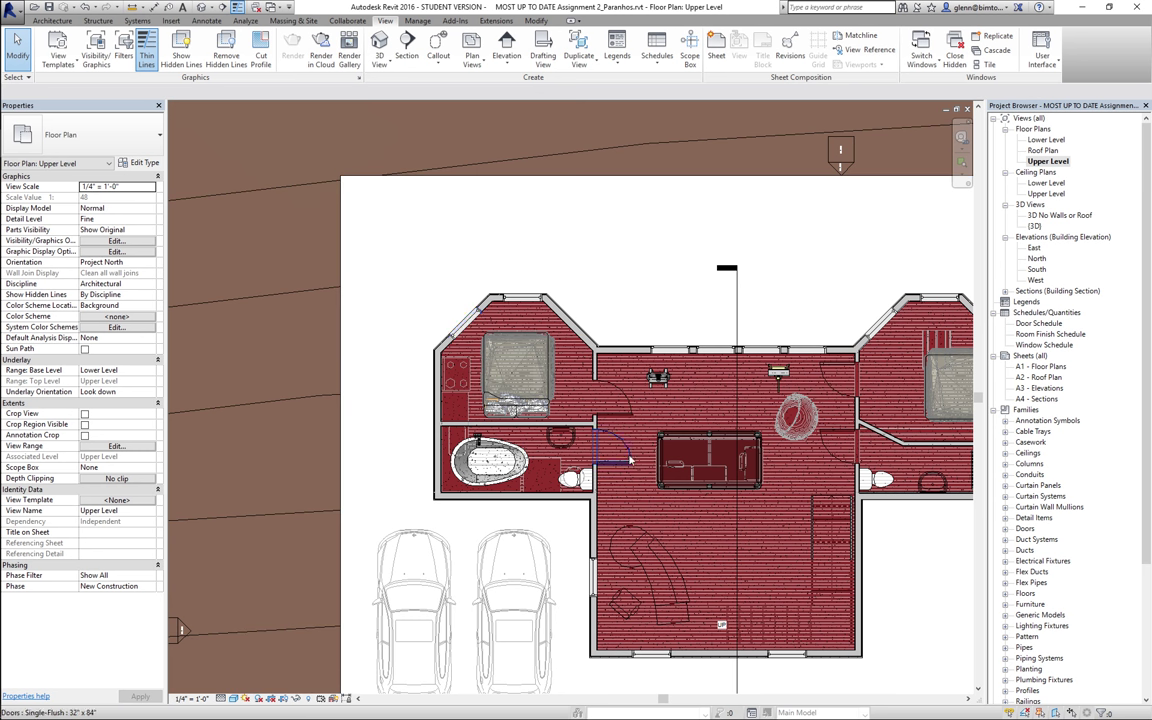
- Start a new architectural floor at the west bathroom using the 2x10 Joist + Ceramic Tile type
click(961, 162)
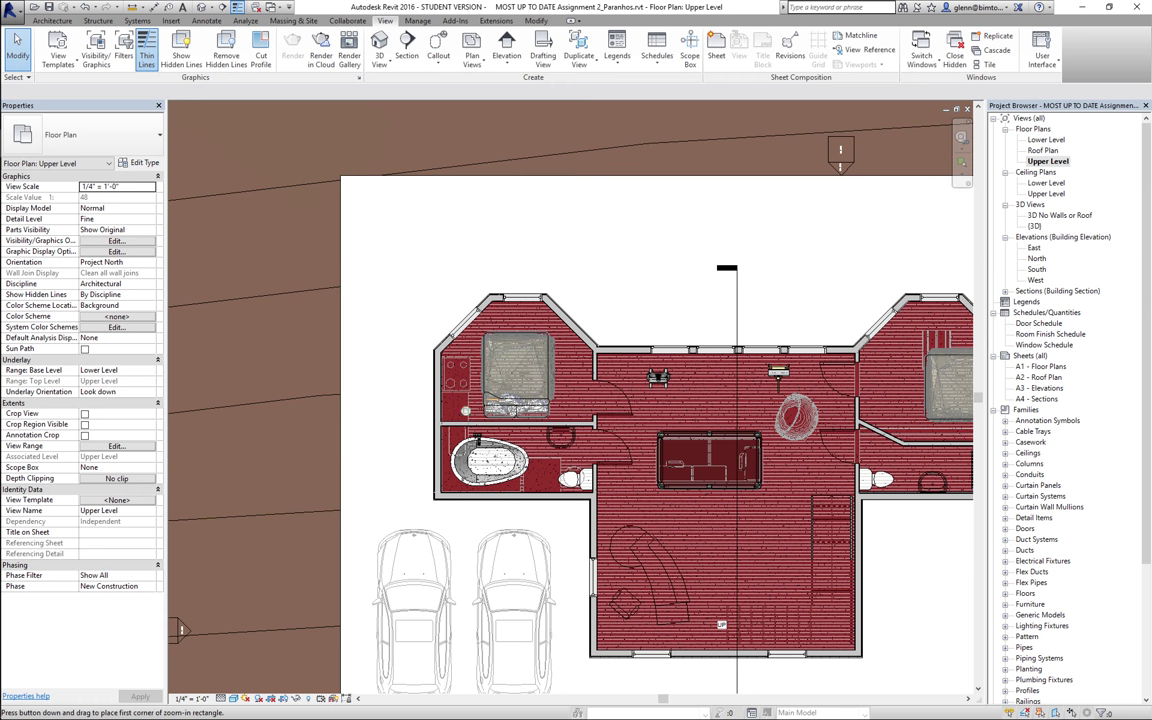
drag(436, 390, 610, 516)
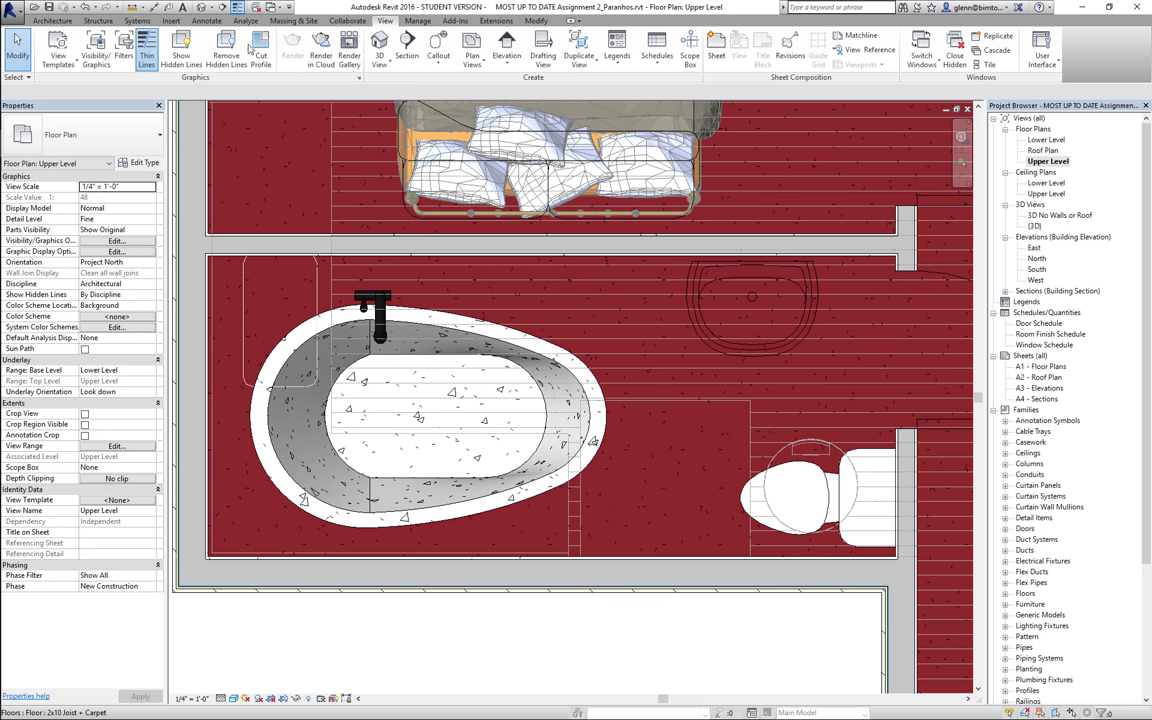
click(52, 21)
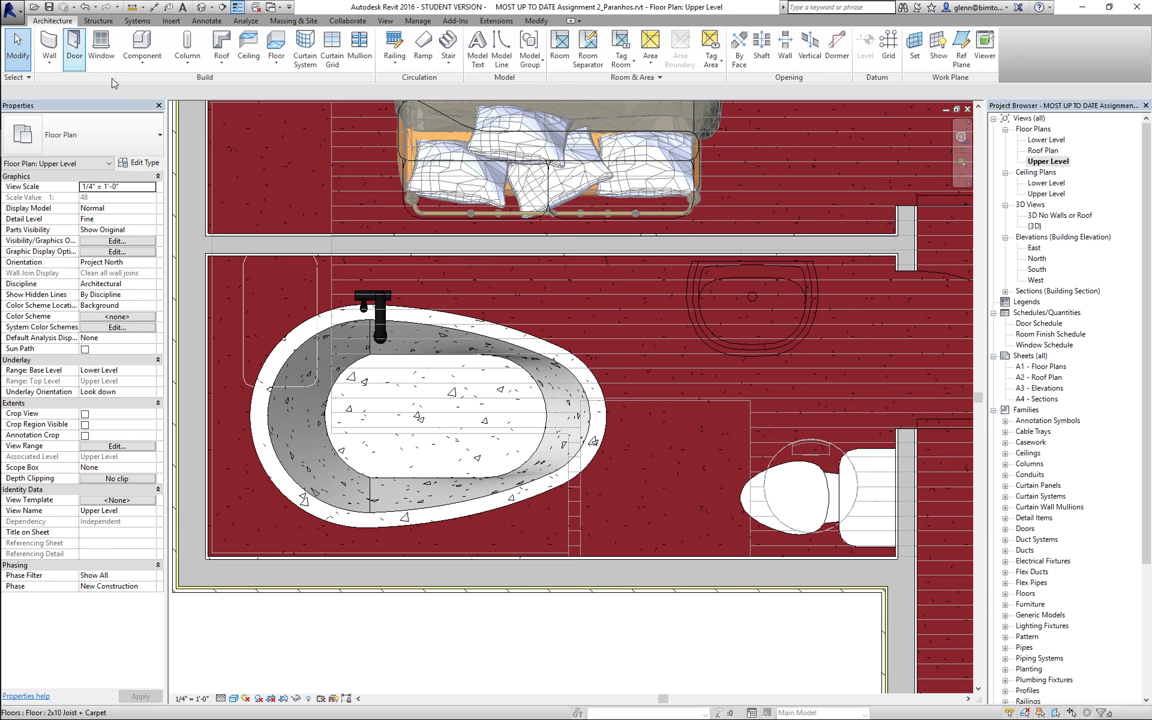
click(279, 64)
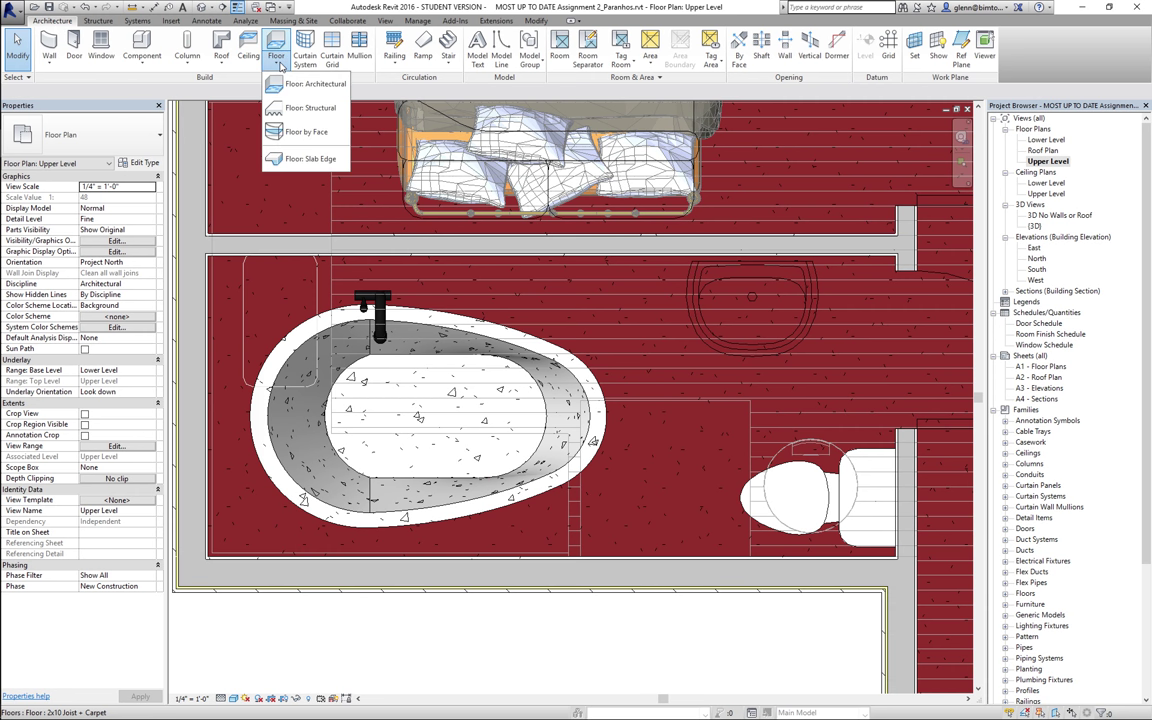
click(284, 84)
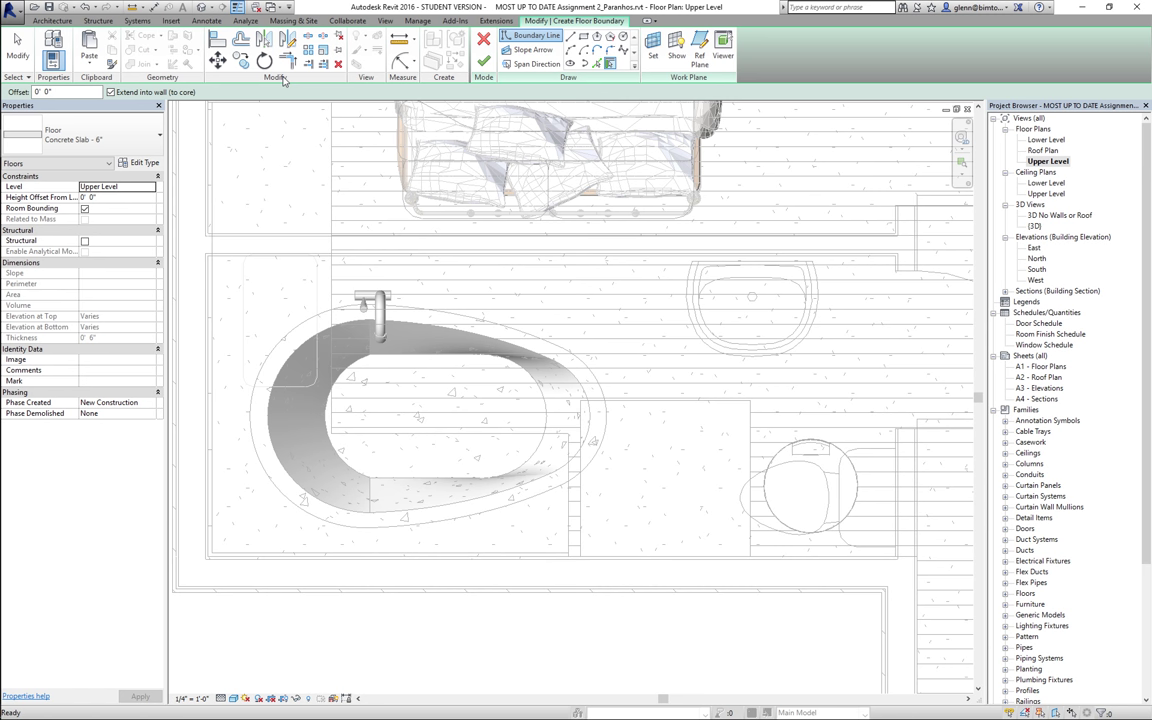
click(149, 146)
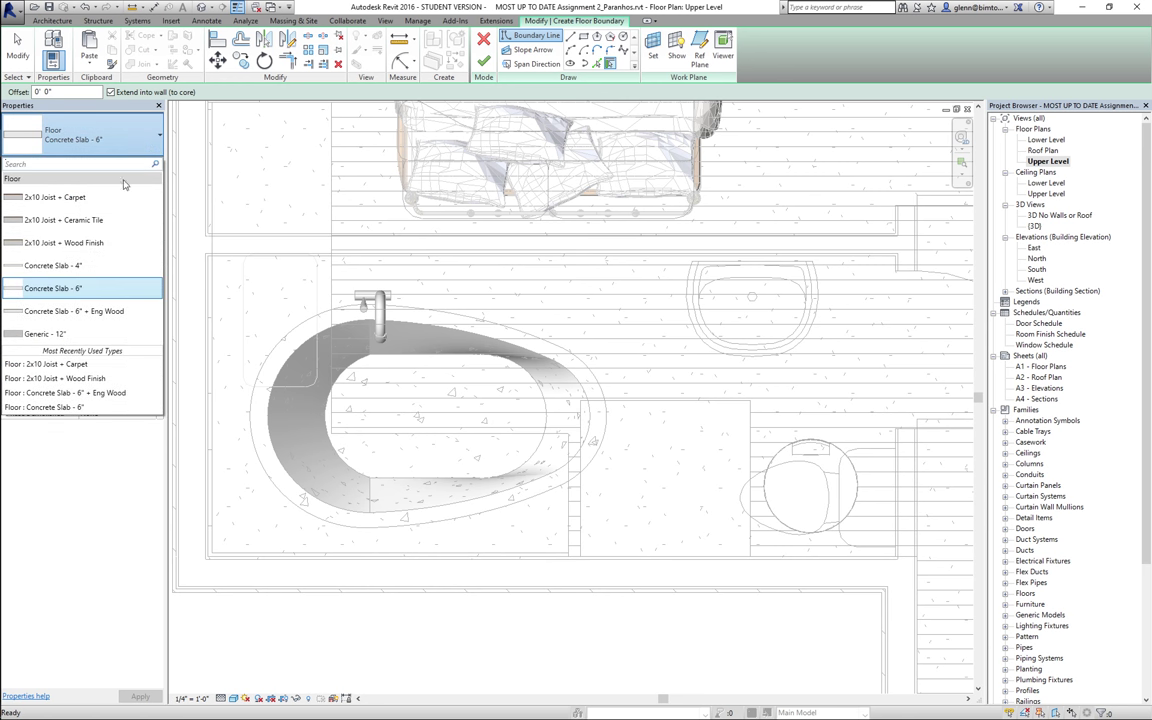
click(103, 222)
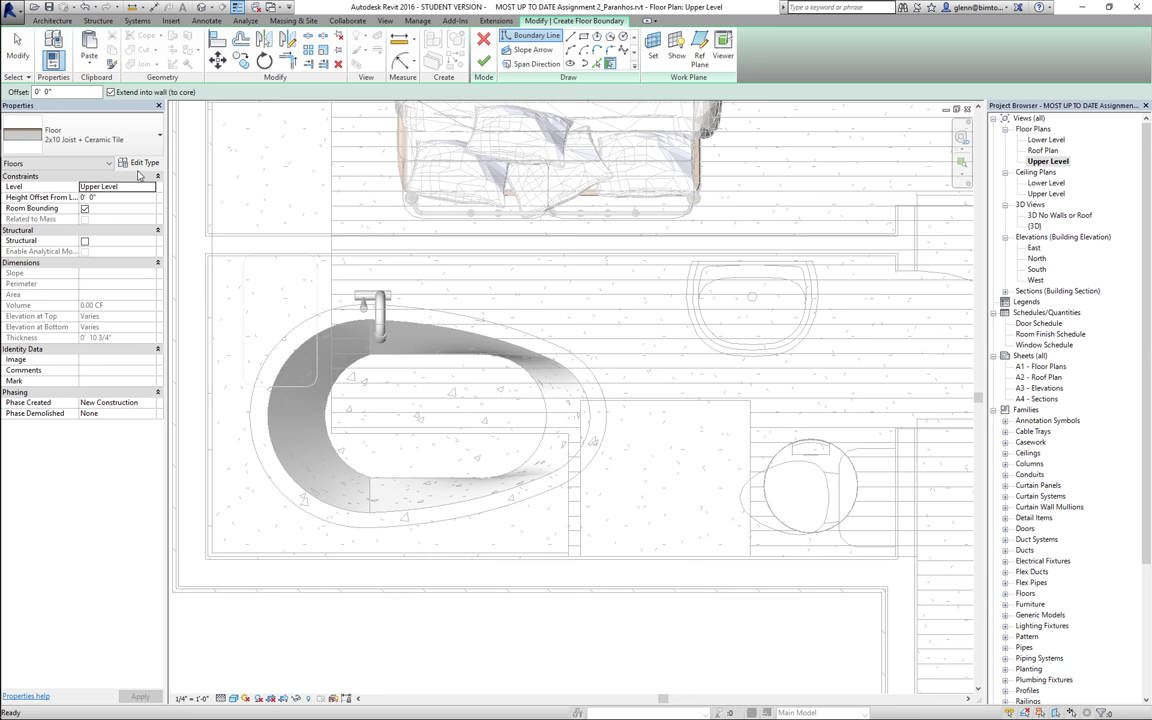
- Duplicate the ceramic tile floor type under the name Ceramic Tile Finish
click(141, 162)
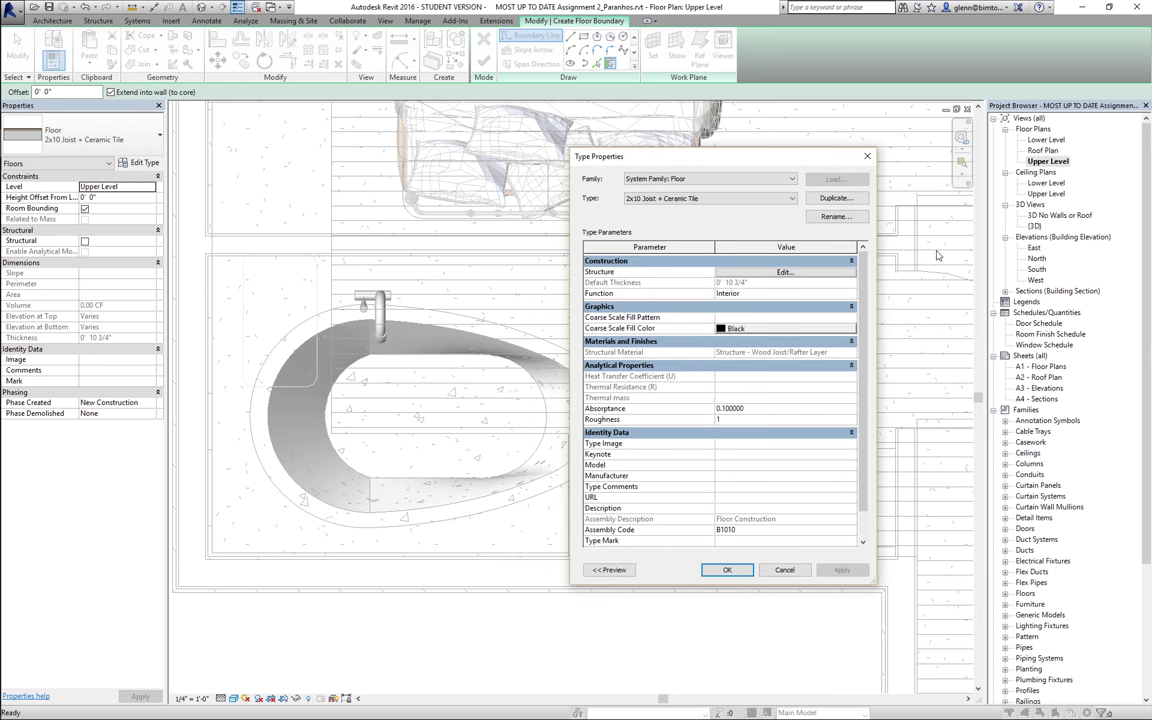
click(852, 202)
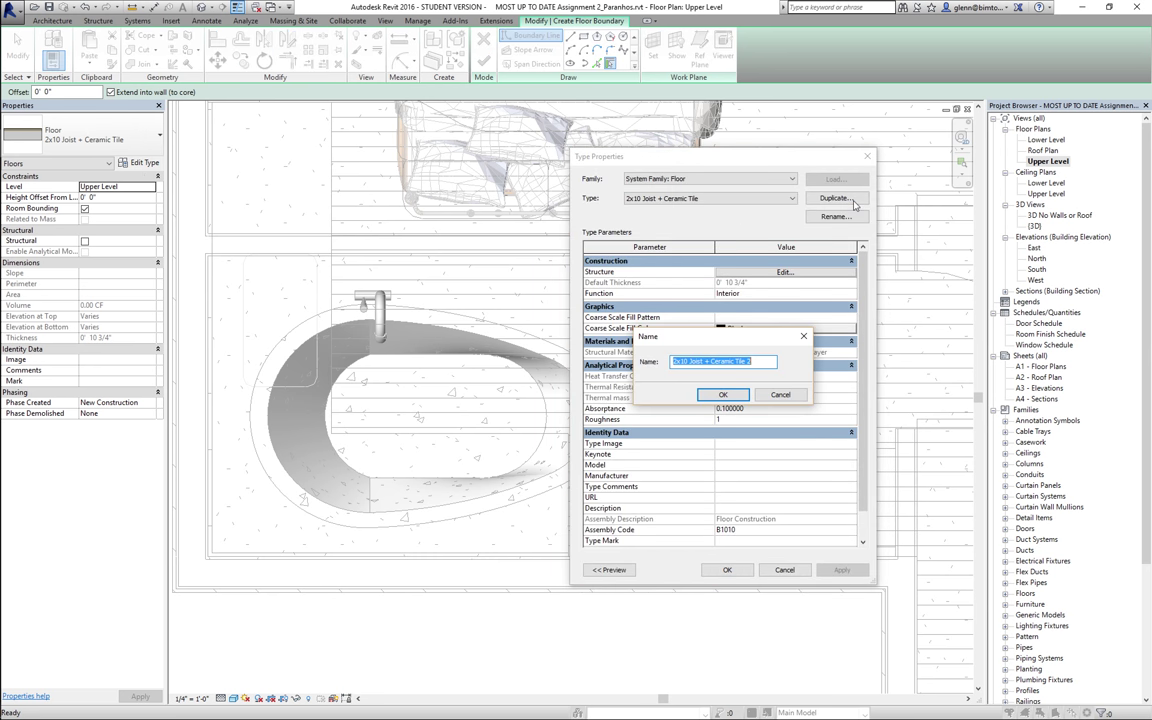
text(Ceramin)
key(BackSpace)
text(c Tile Finish)
key(Return)
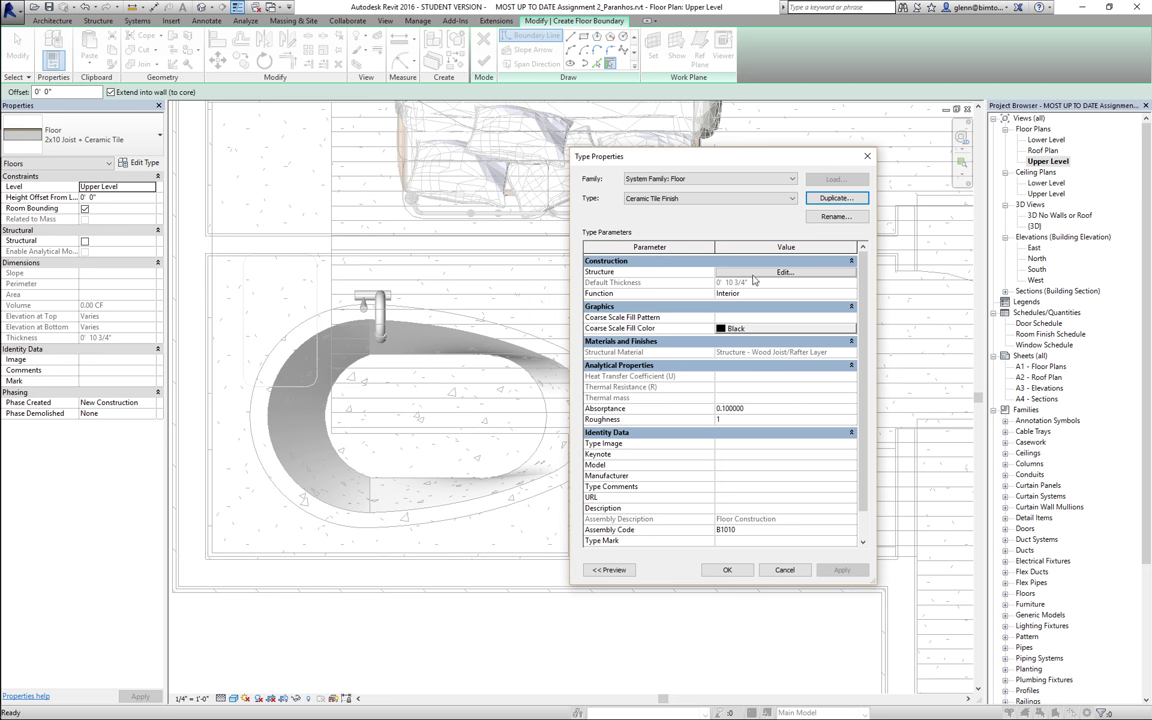
- Delete the wood sheathing layer from the Ceramic Tile Finish type's structure
click(755, 274)
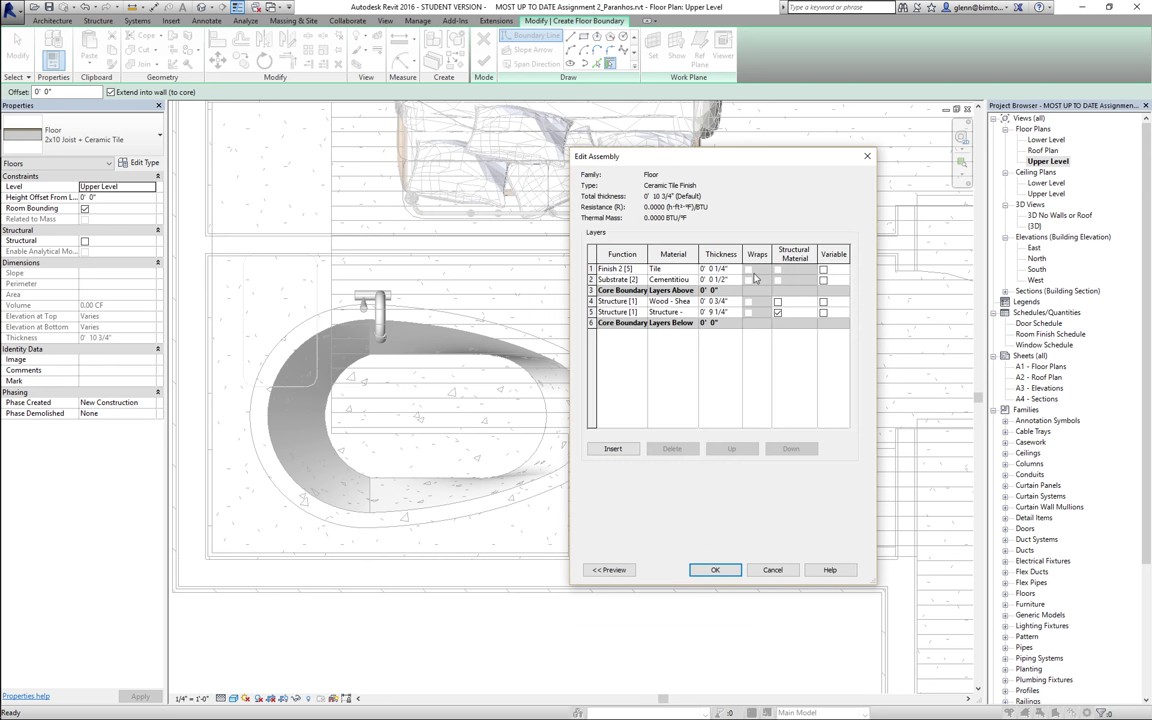
click(592, 301)
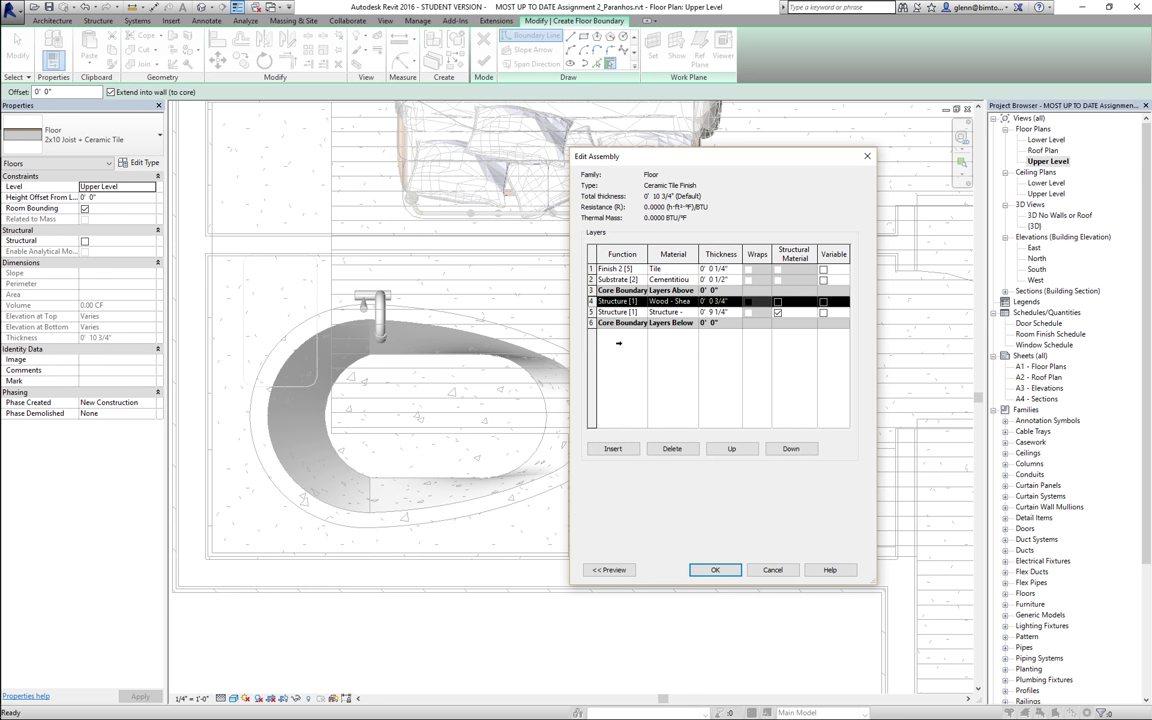
click(672, 449)
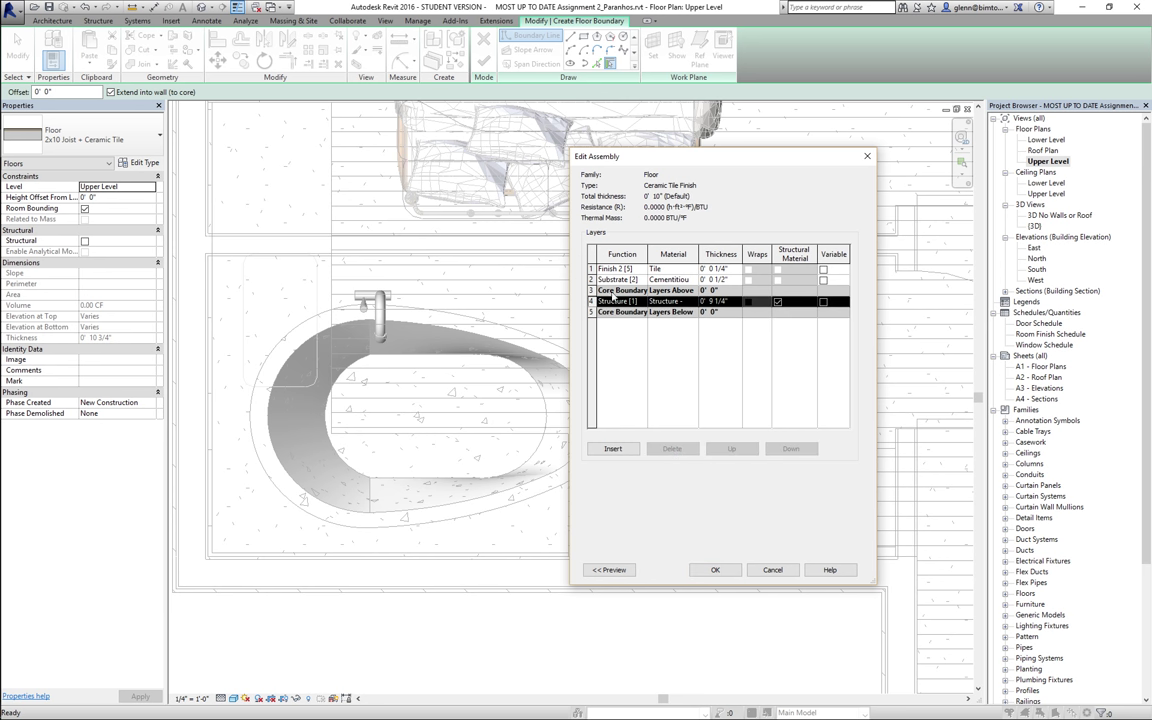
- Move the cementitious substrate layer and the tile finish layer below the upper core boundary, inside the core
click(592, 280)
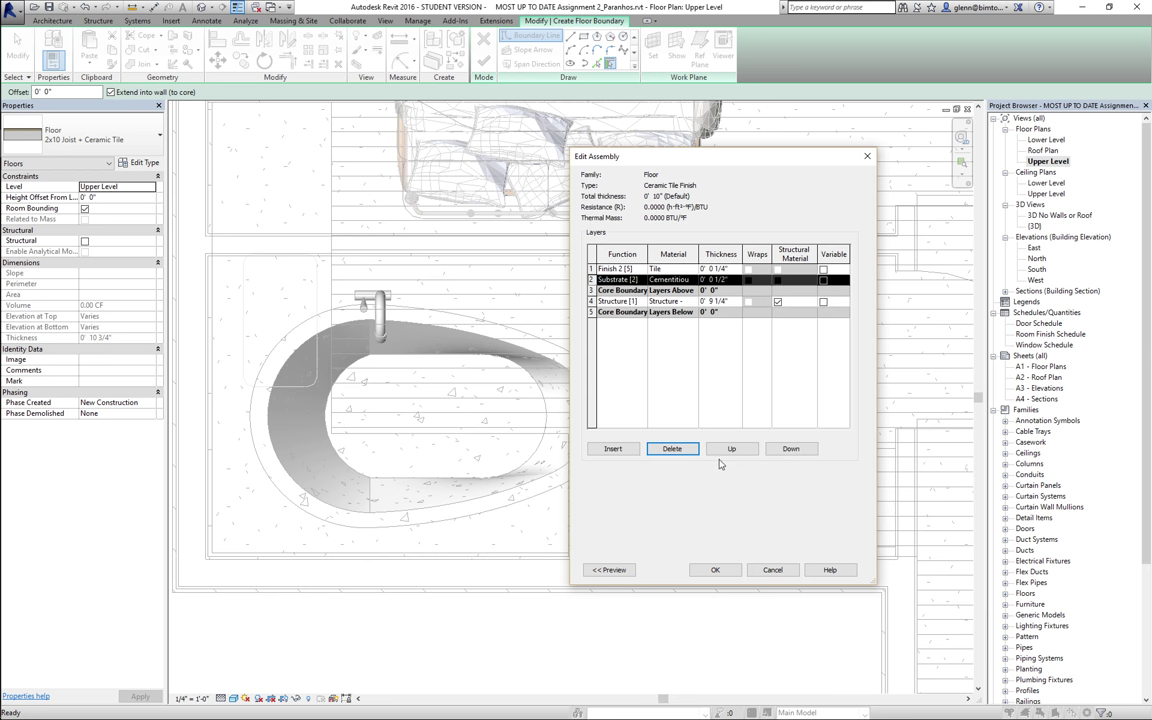
click(788, 449)
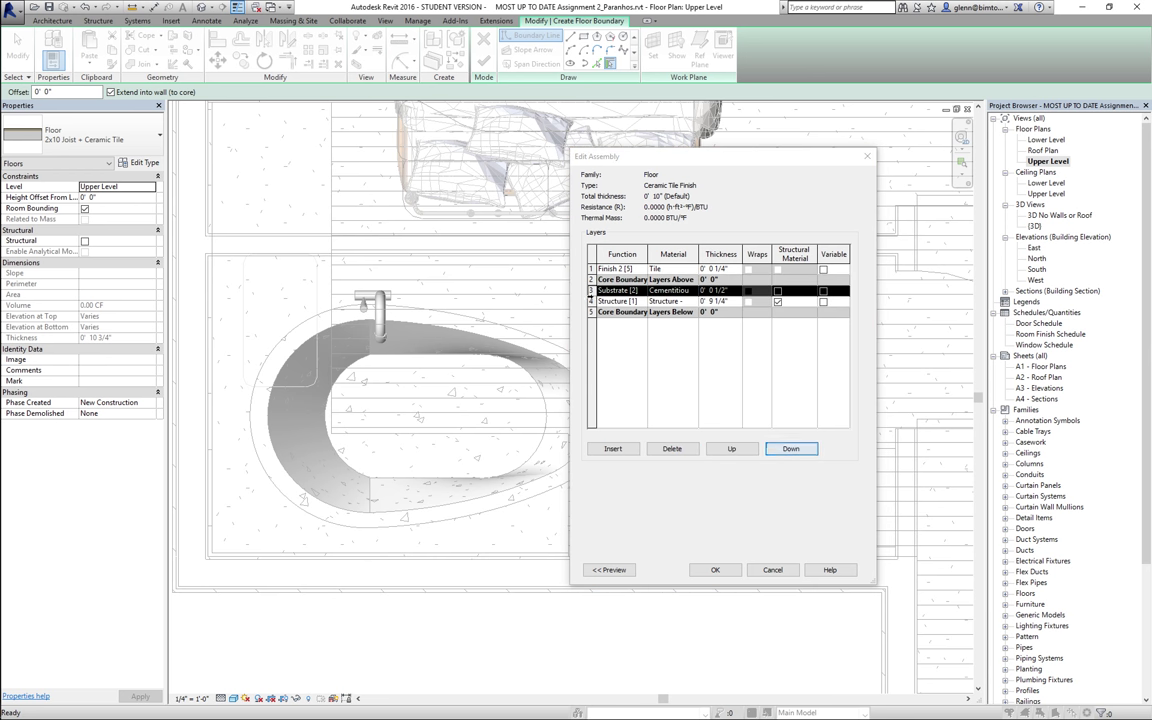
click(592, 269)
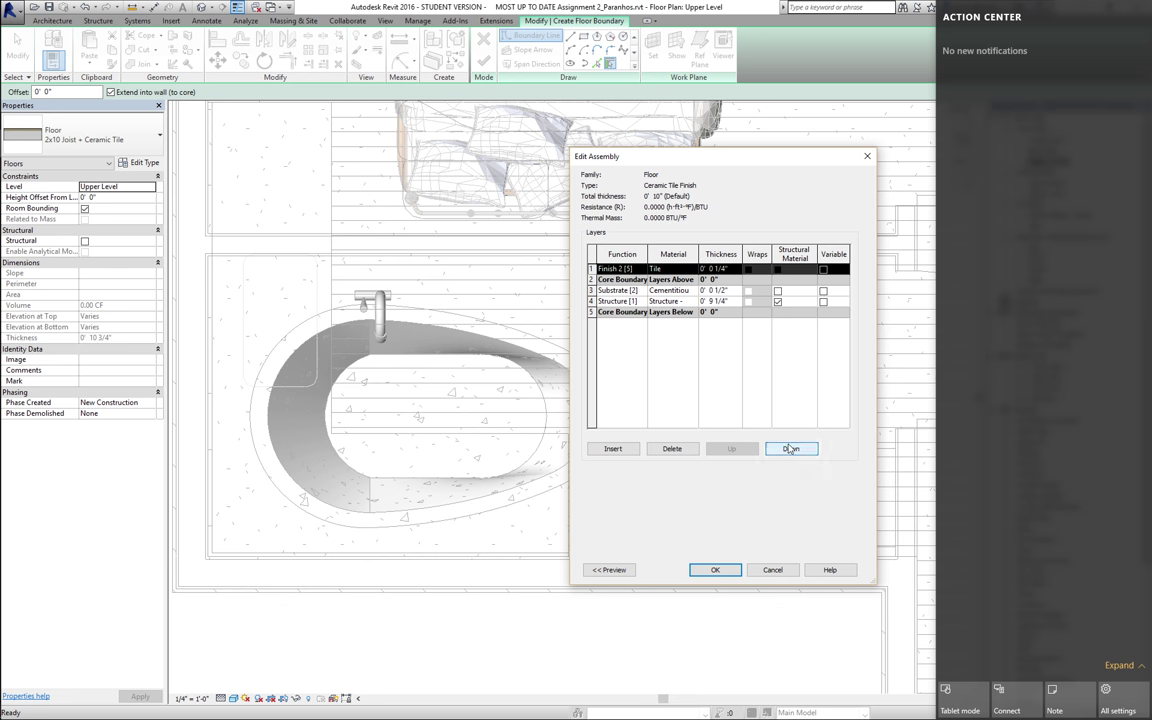
click(791, 449)
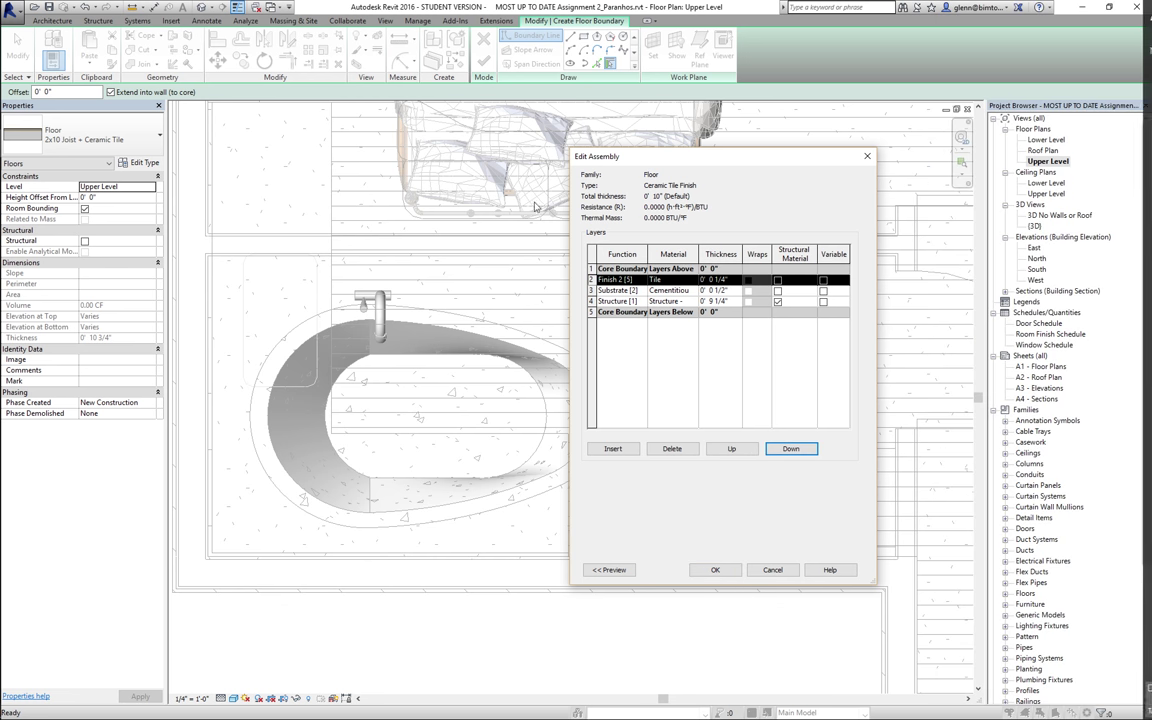
- Remove the wood joist structure layer from the assembly and accept the Ceramic Tile Finish type's changes
click(592, 301)
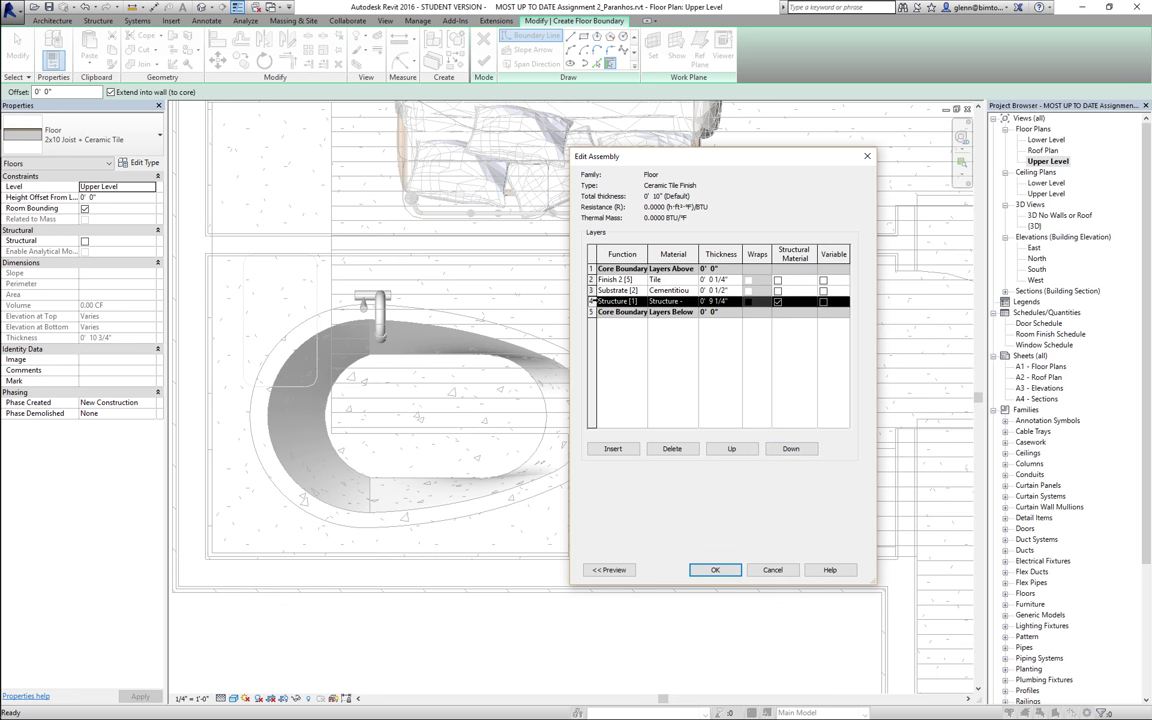
click(787, 449)
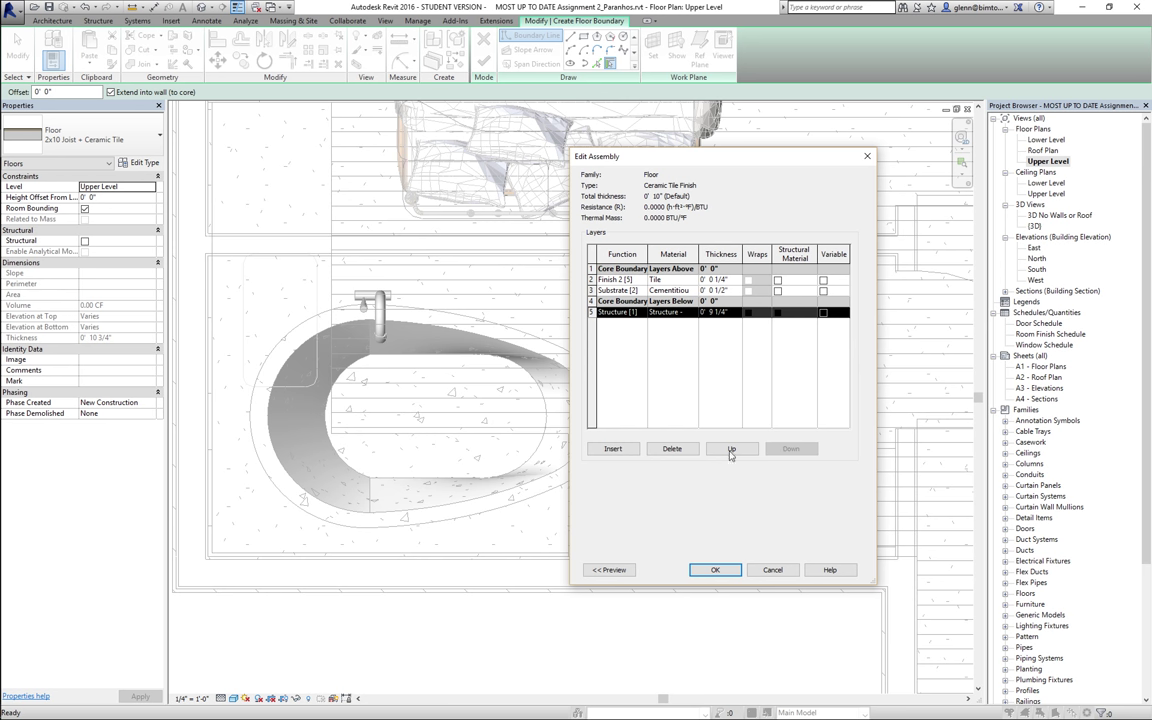
click(671, 449)
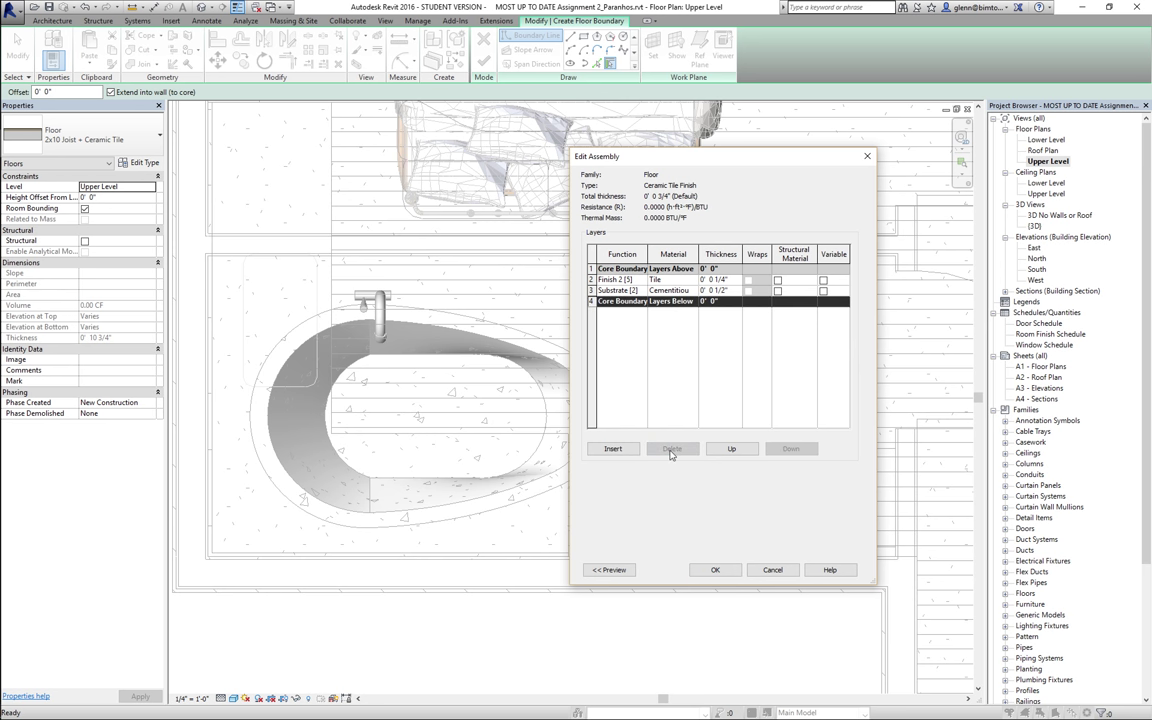
click(712, 571)
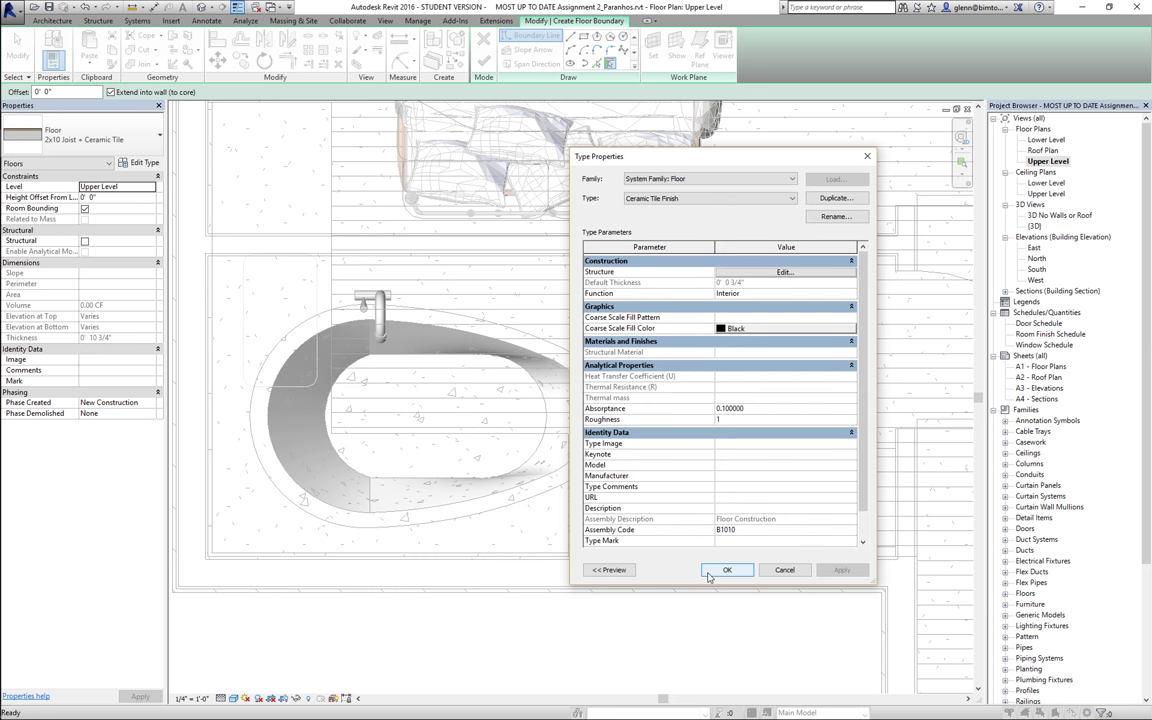
click(710, 573)
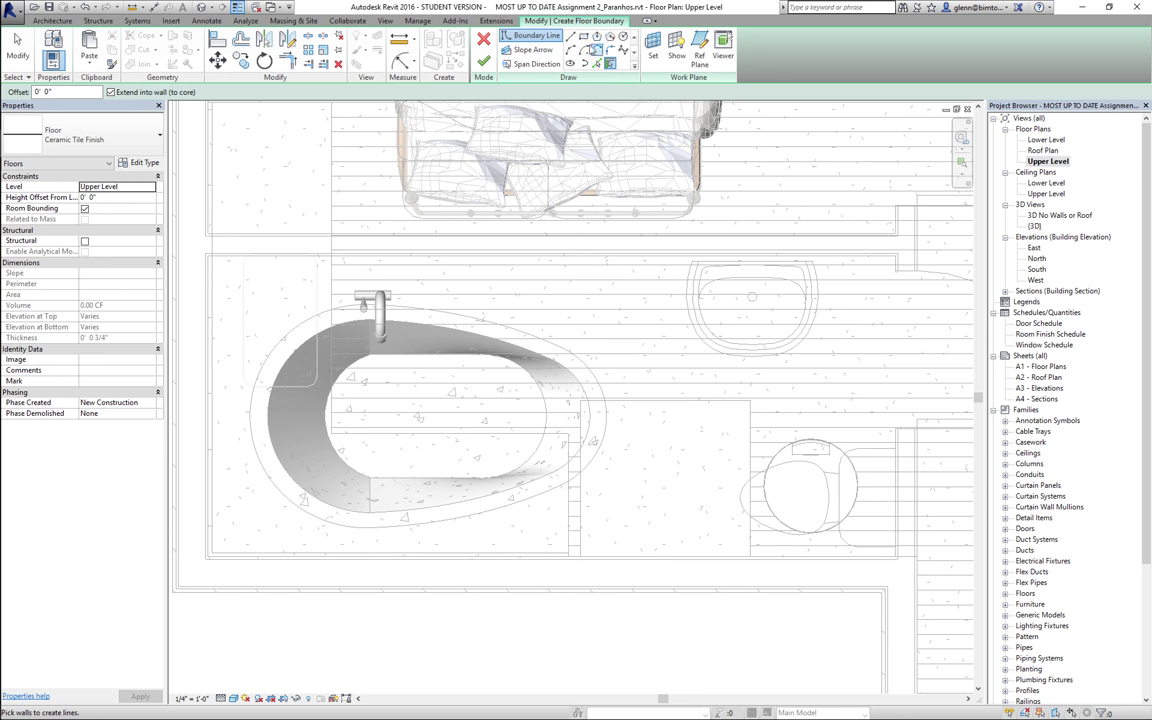
- Sketch a rectangular floor boundary along the inner wall faces of the west bathroom, from its northwest to its southeast corner
click(530, 40)
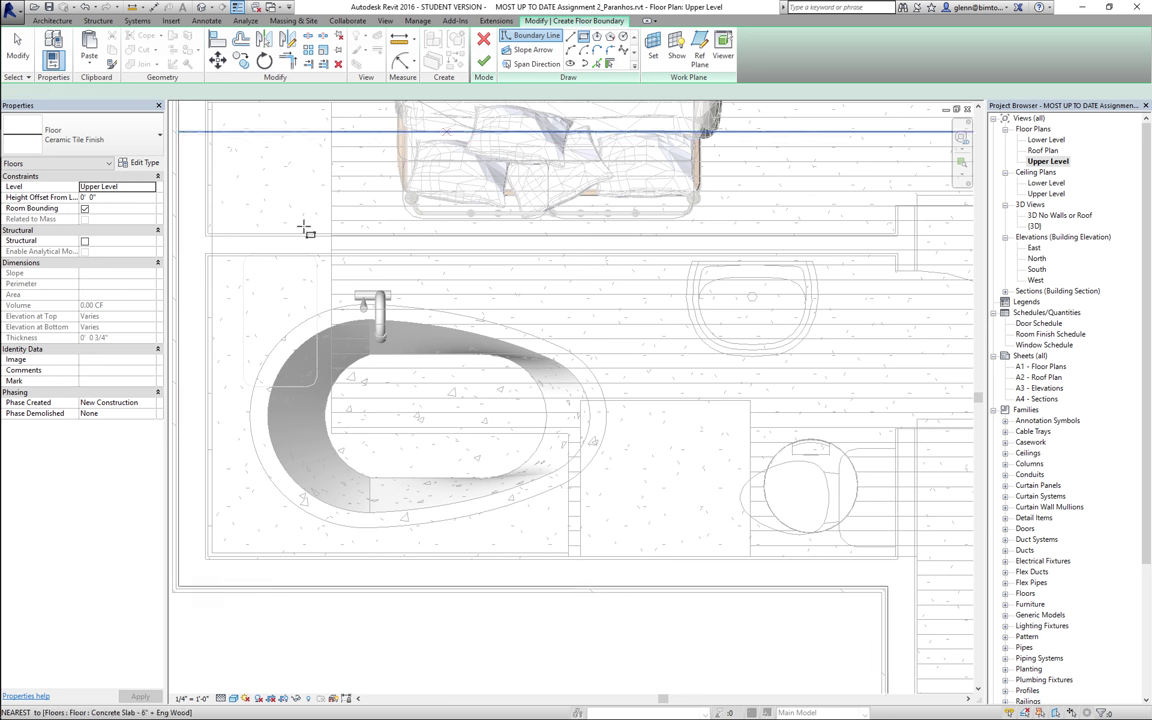
click(208, 257)
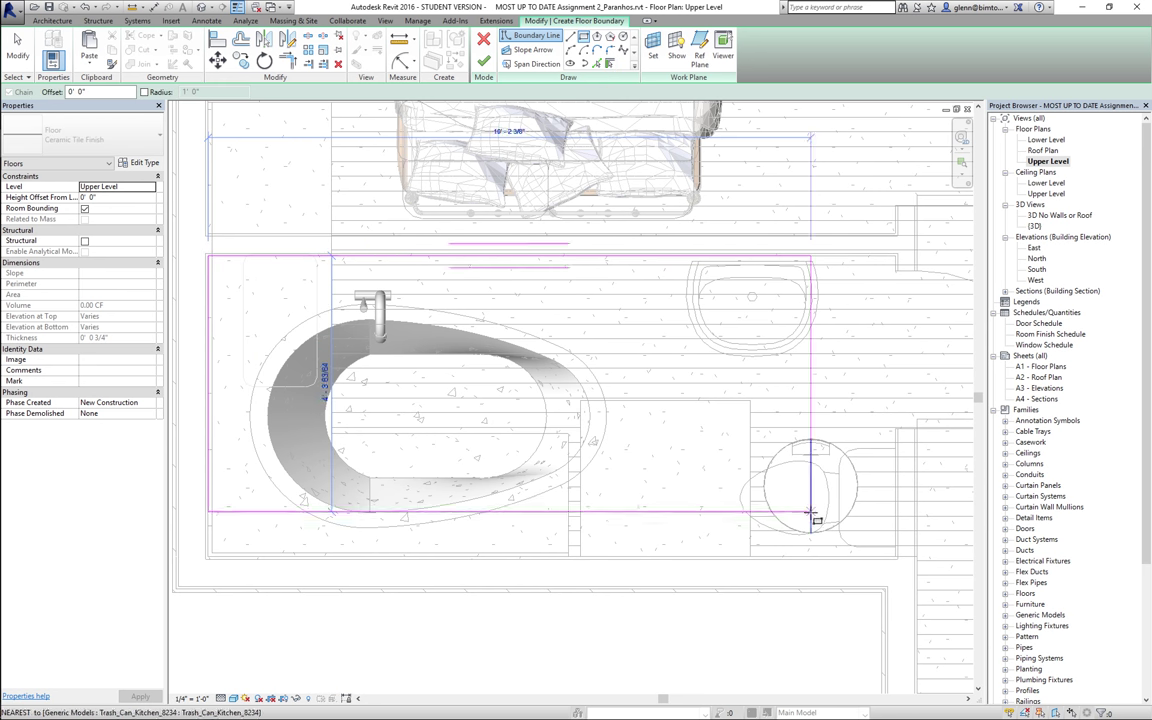
click(895, 557)
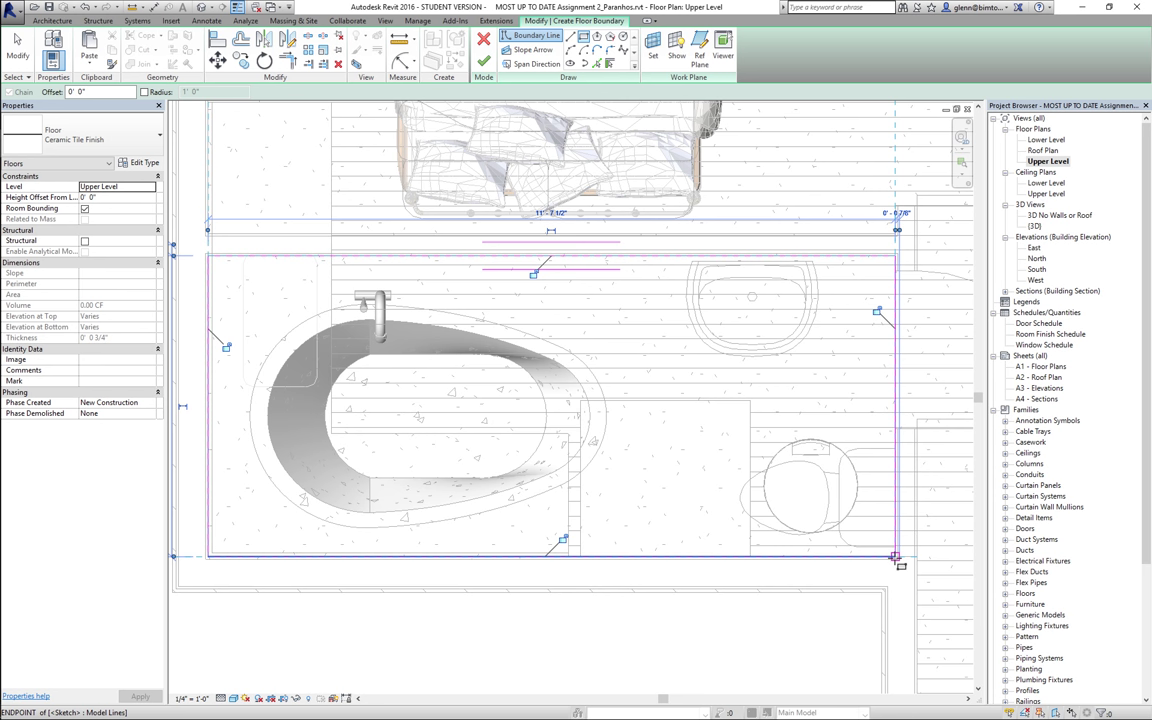
click(896, 557)
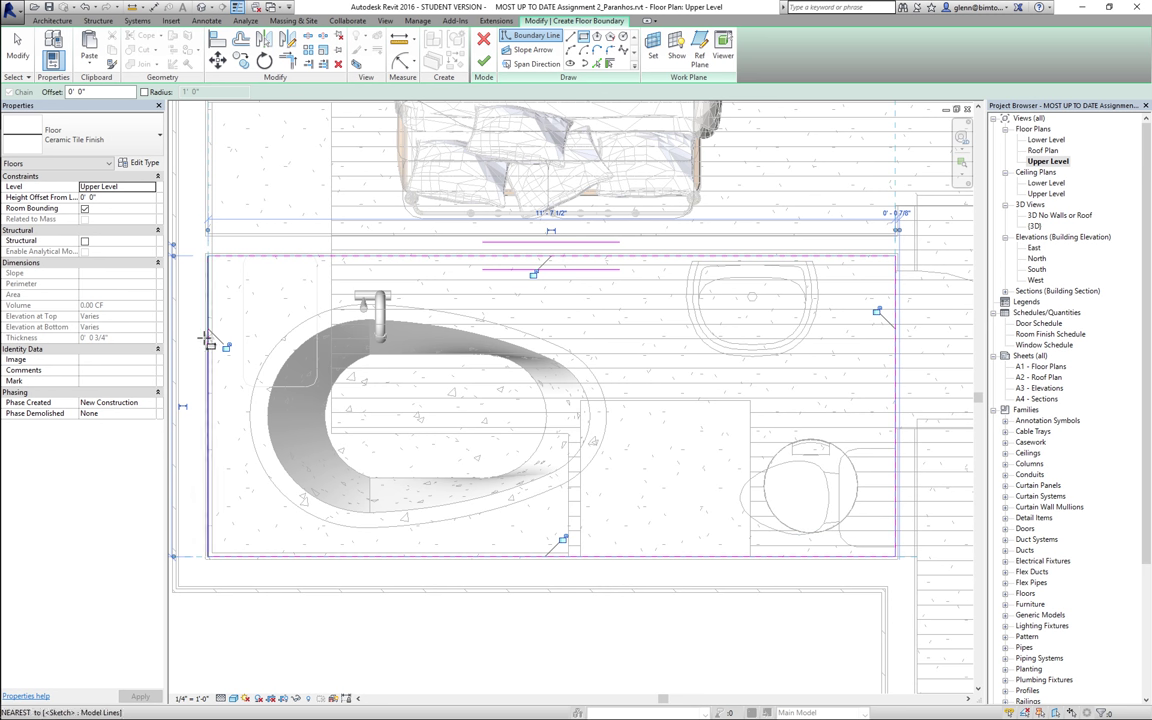
- Set the tile floor's height offset from the Upper Level to 0' 0 3/4" and finish its boundary sketch
click(118, 198)
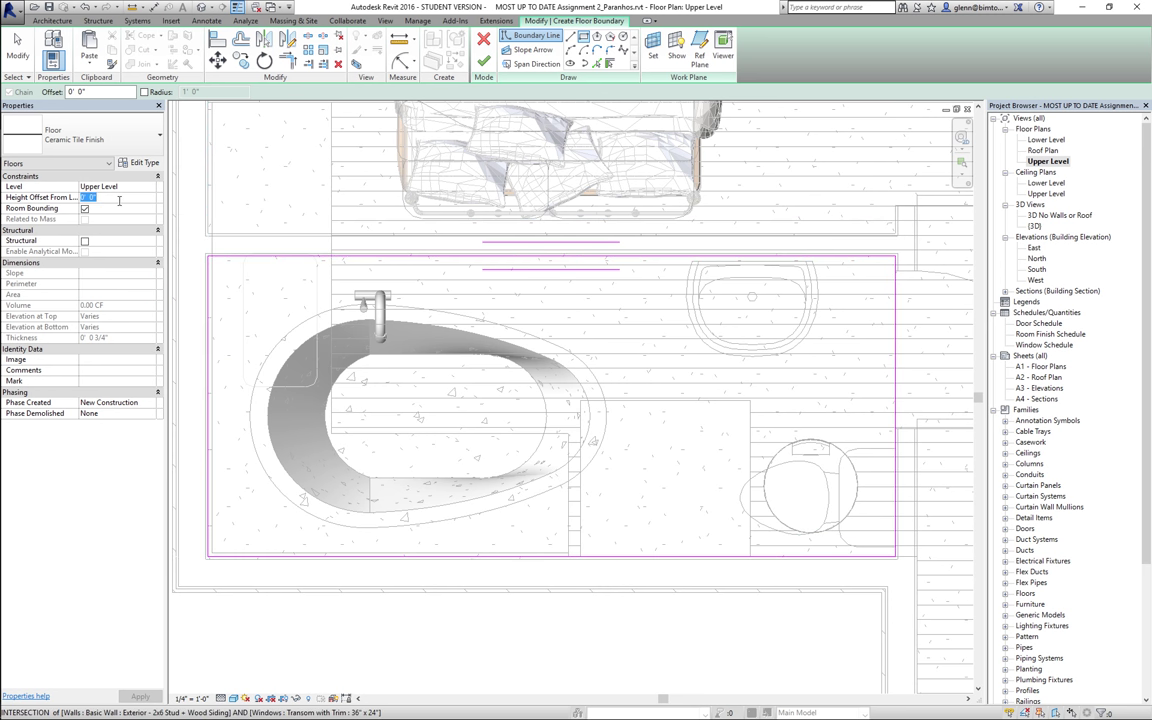
text(0.0625)
click(119, 206)
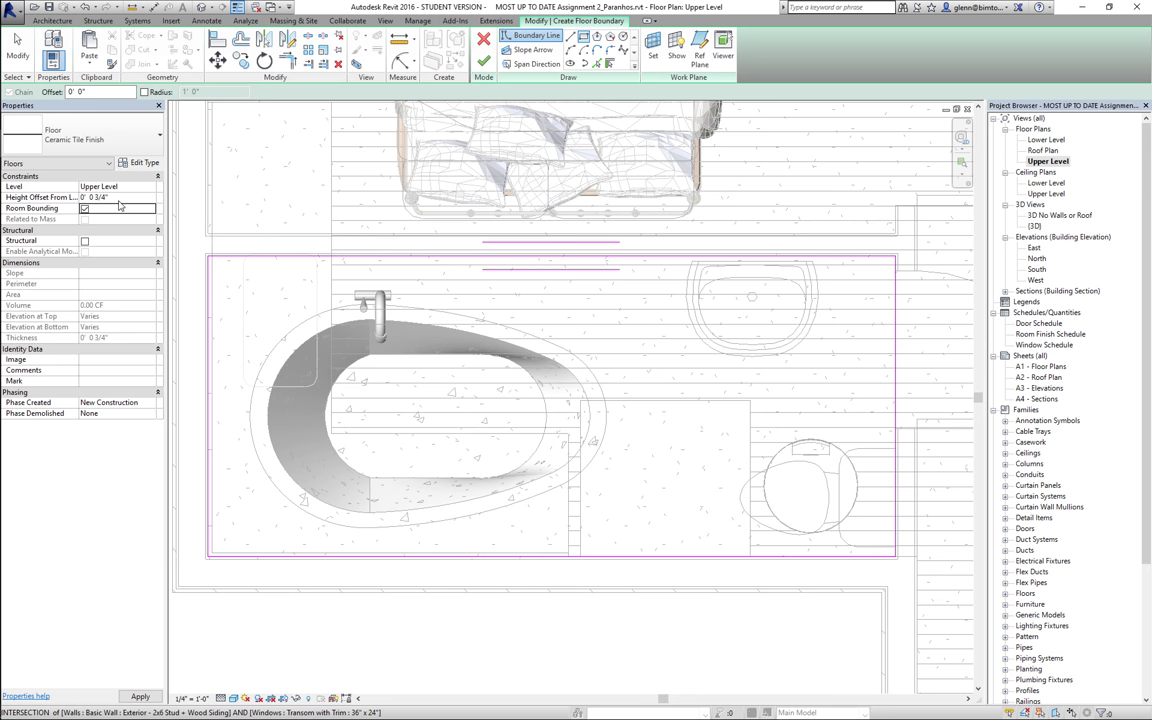
click(484, 63)
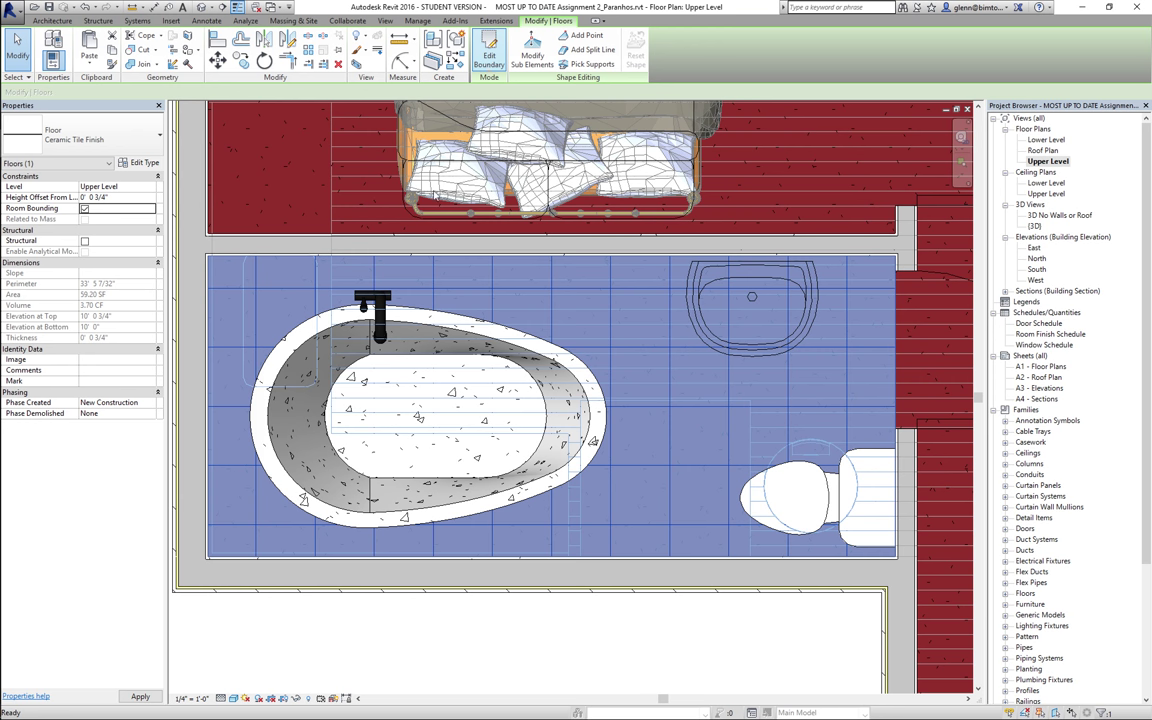
key(Escape)
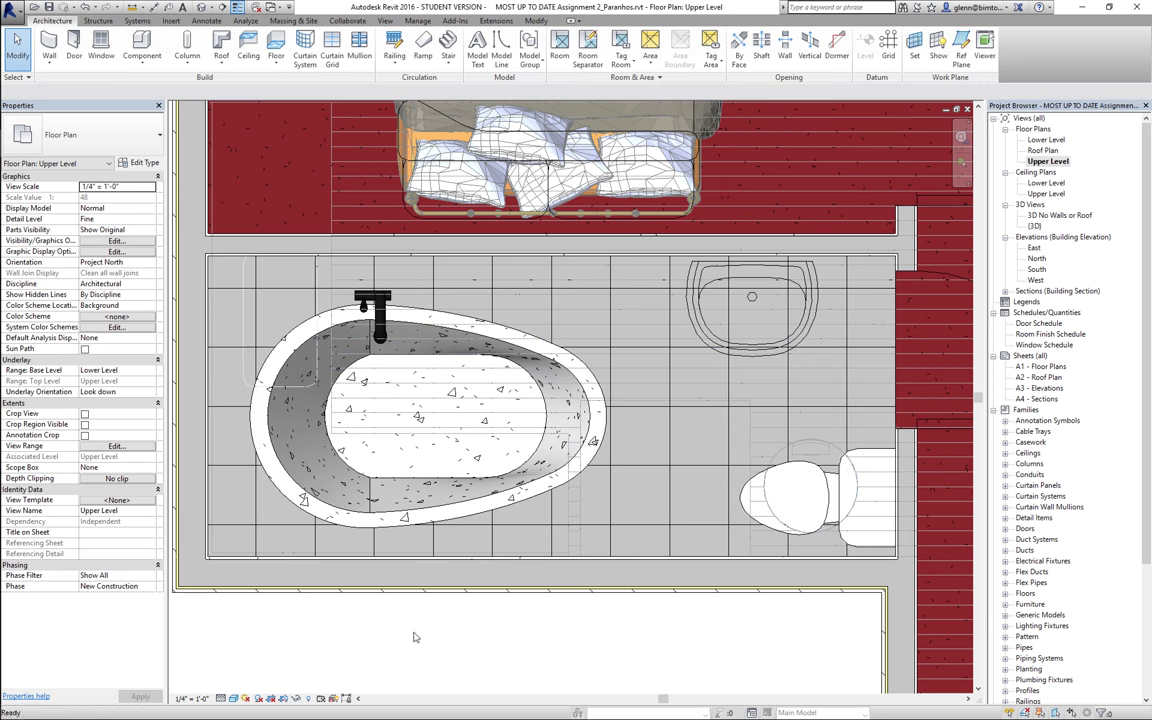
- Change the Upper Level plan's visual style to Hidden Line, keeping the east bathroom in view
key(z)
key(o)
key(z)
key(o)
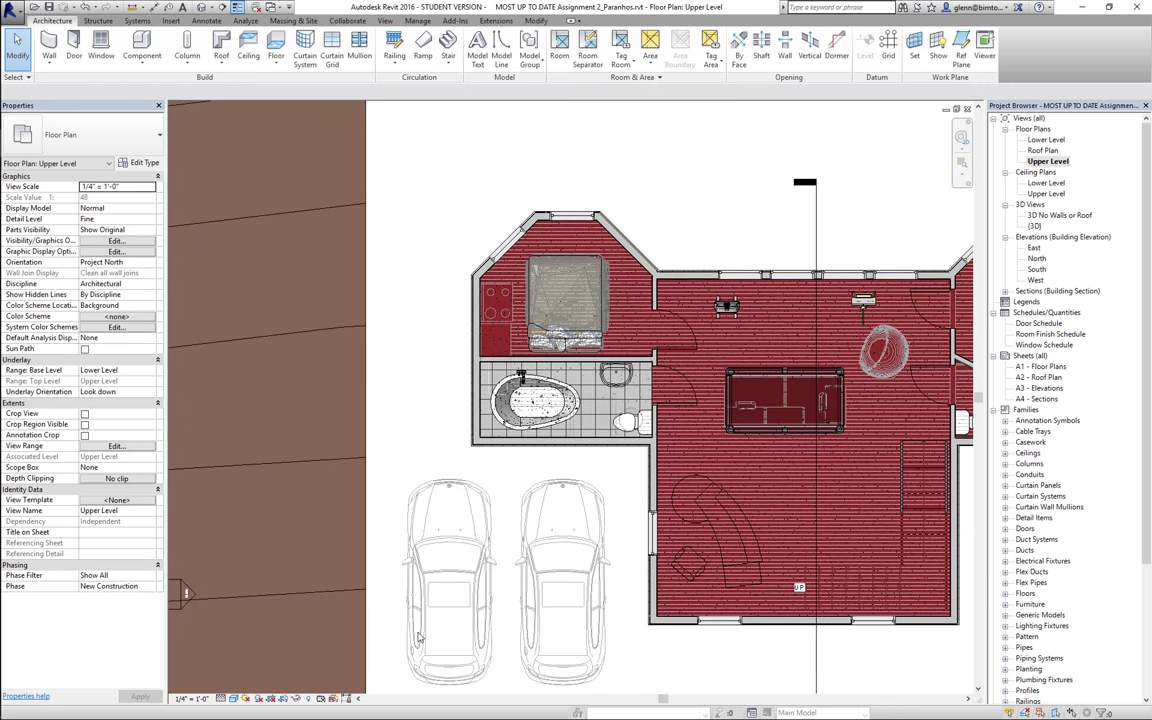
click(967, 699)
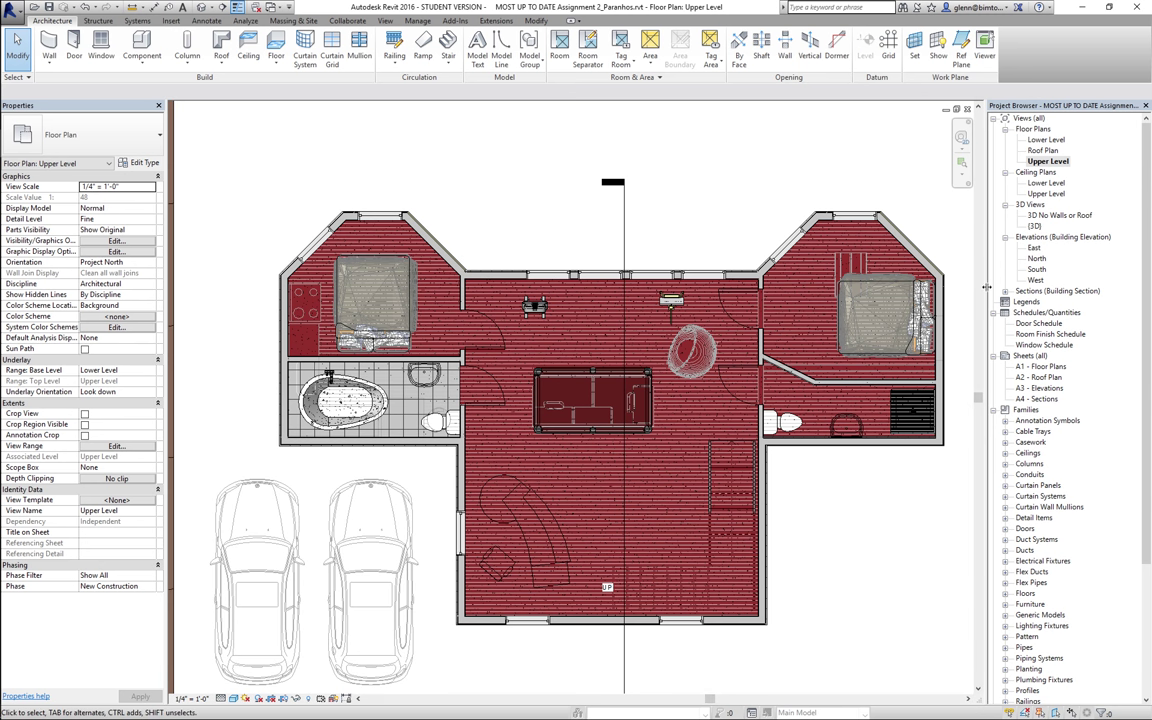
click(961, 162)
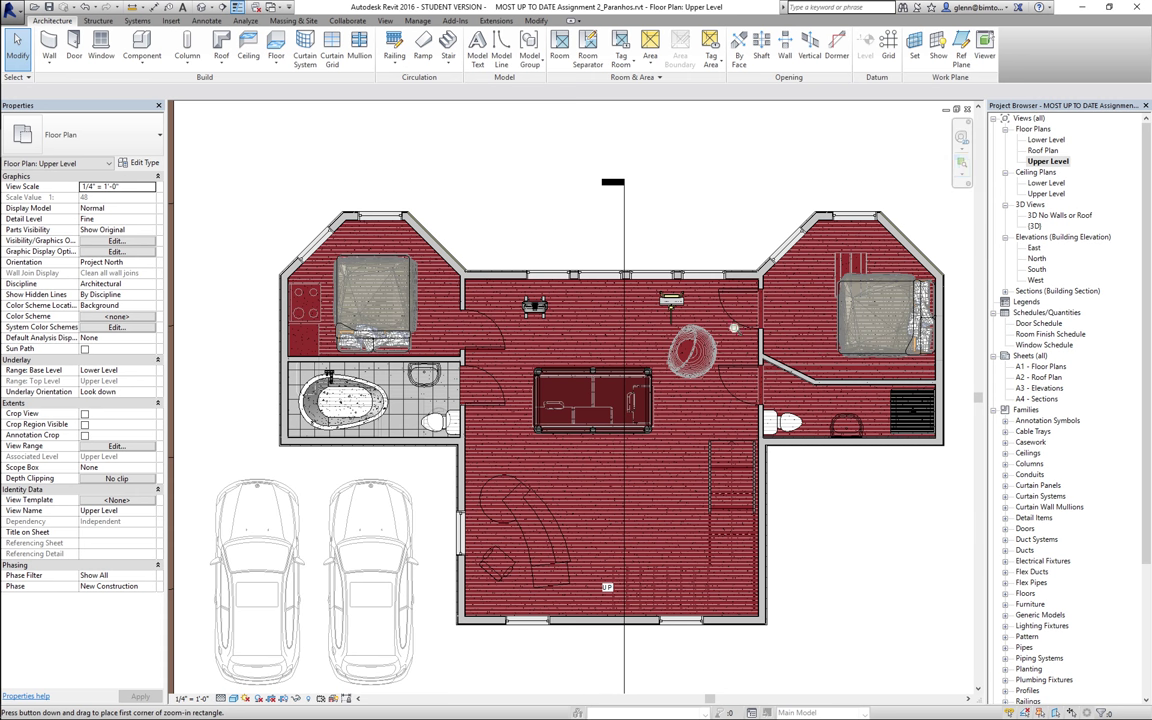
drag(760, 292, 905, 474)
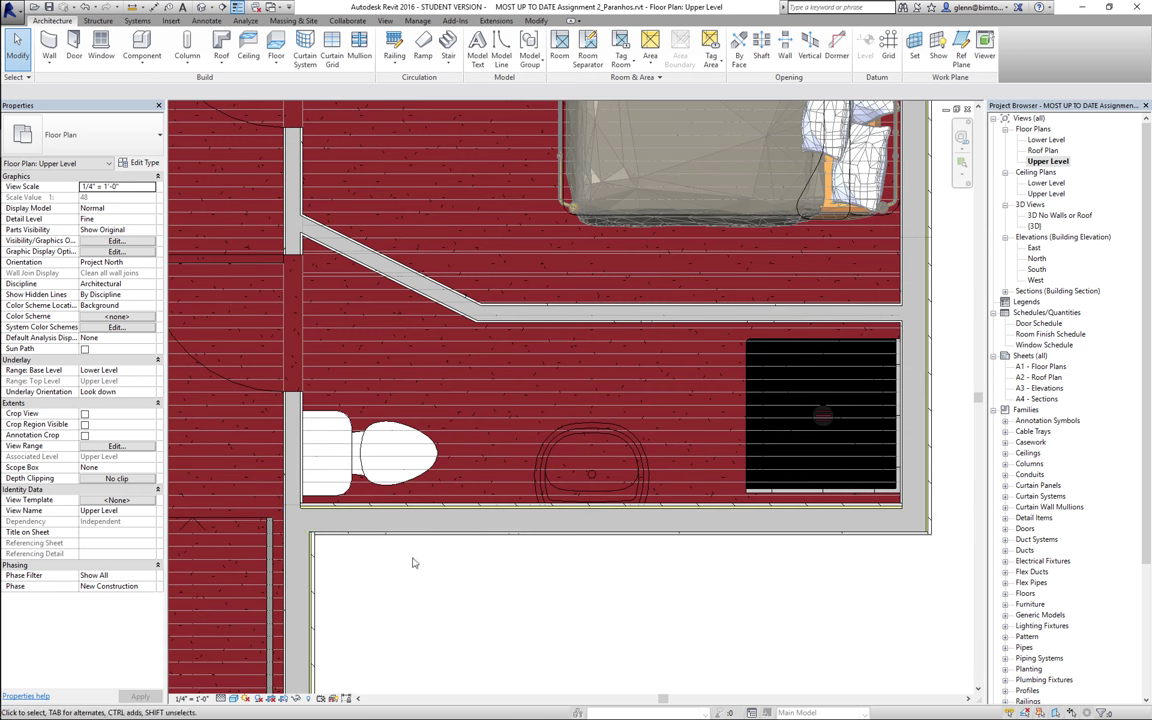
click(218, 640)
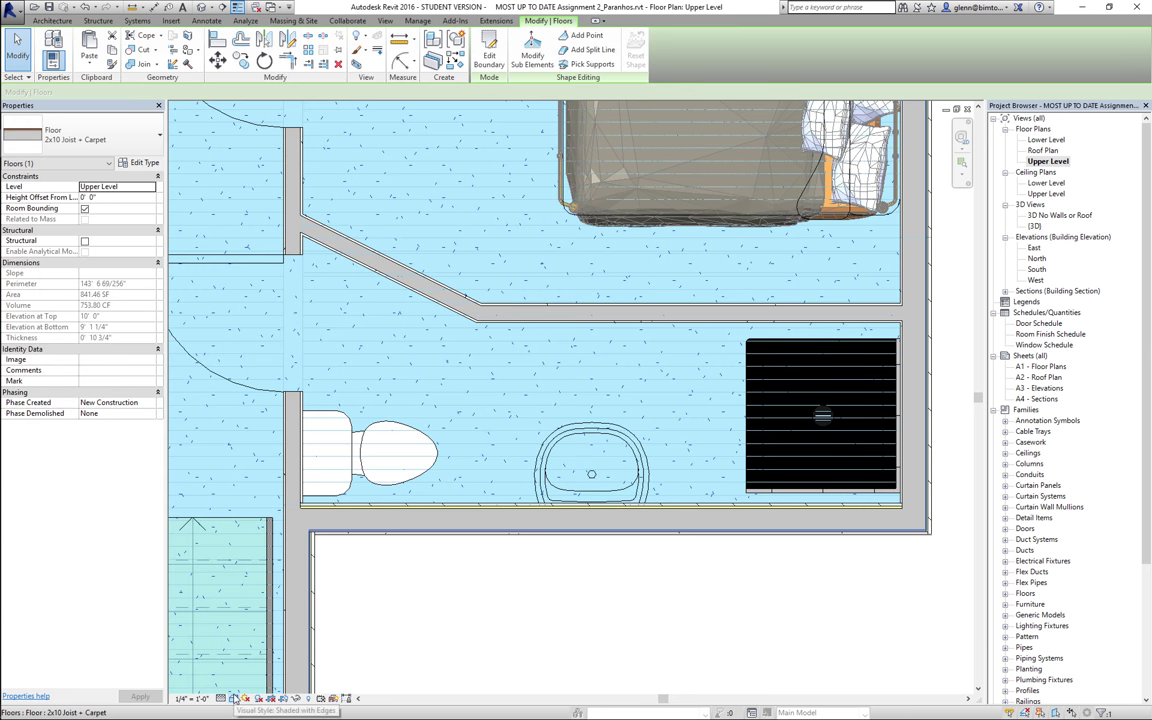
click(233, 698)
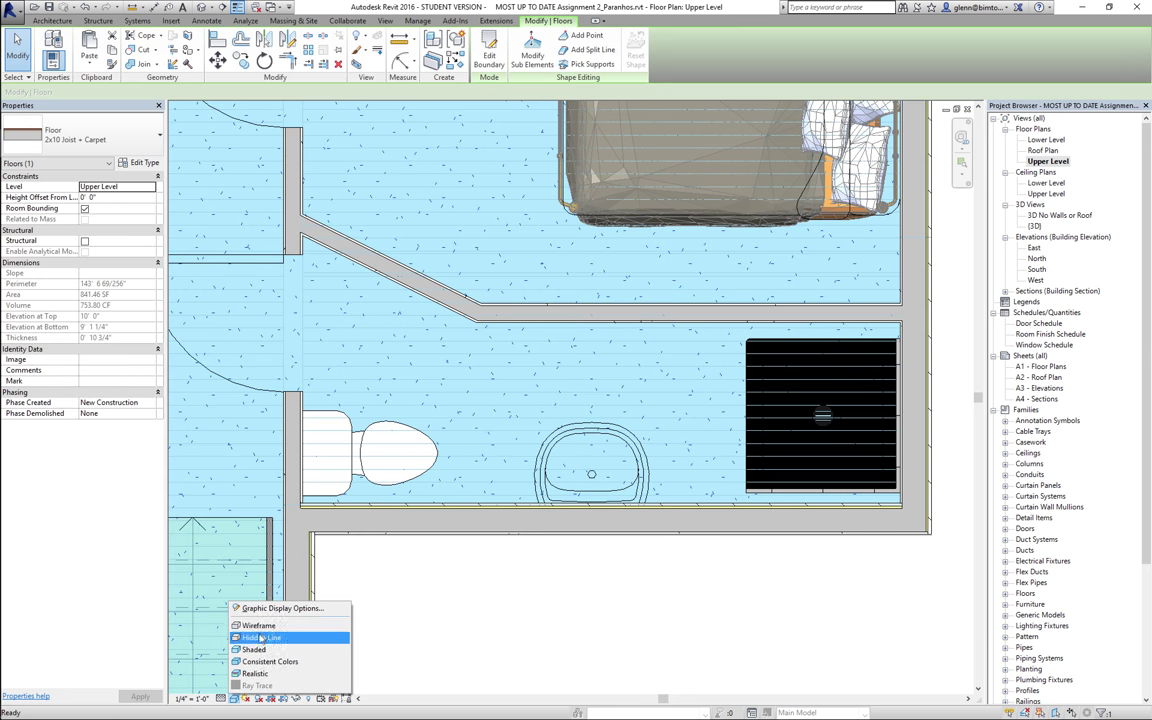
click(259, 637)
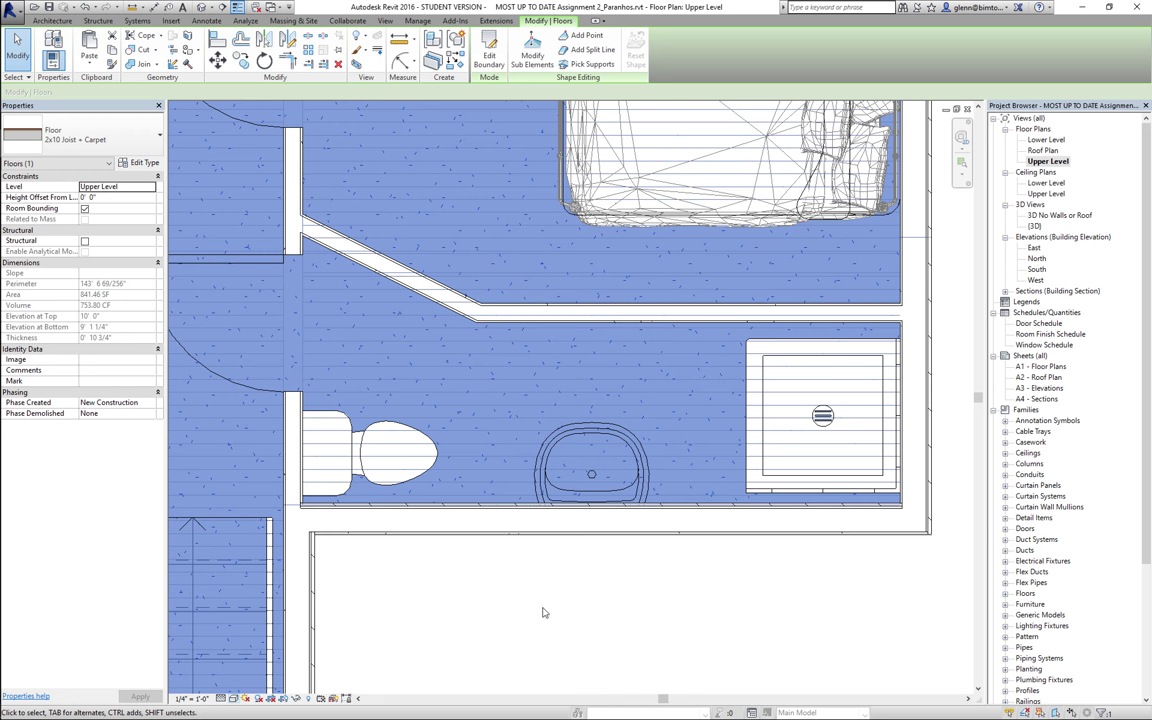
click(494, 617)
- Draw a short Interior - 2x4 Stud + Gyp Bd wall up to the Roof level, eastward from between the two east doors, and delete the angled wall
key(z)
key(o)
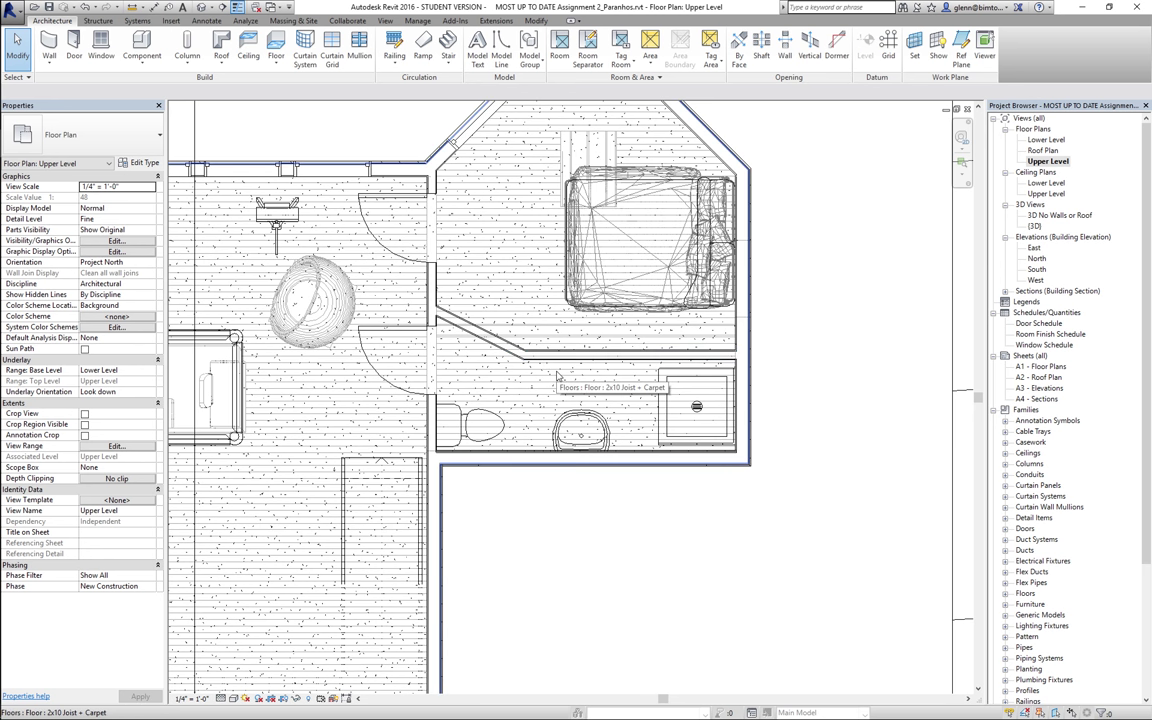
click(49, 62)
click(65, 86)
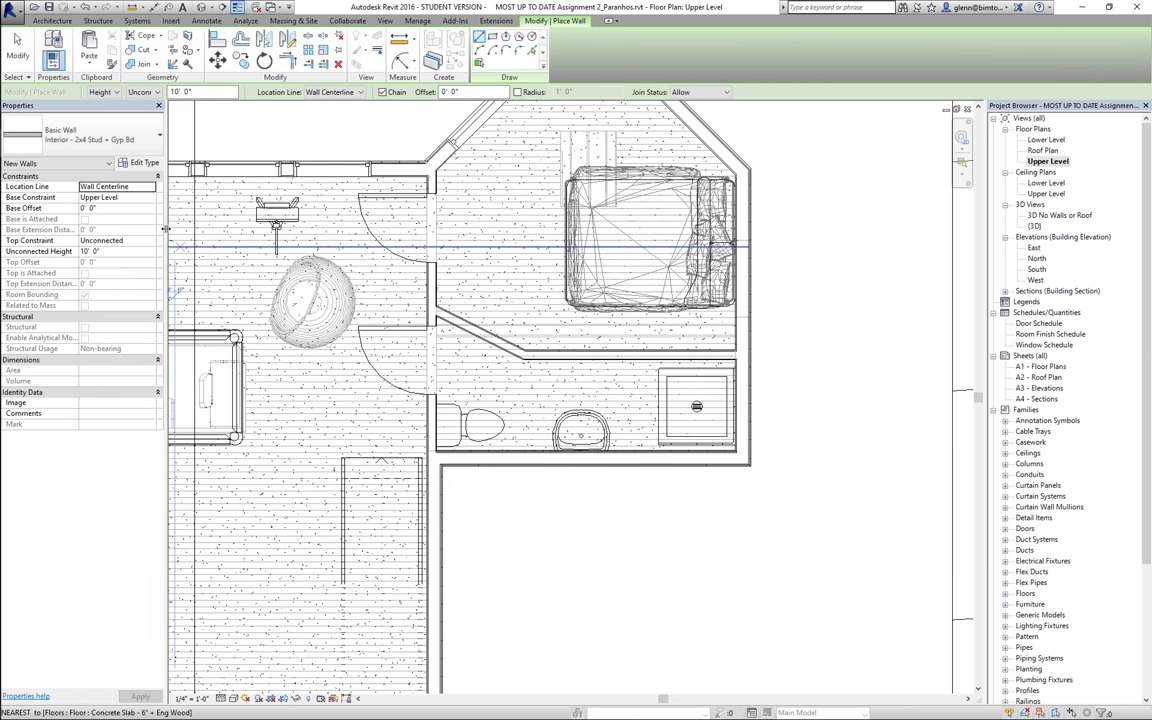
click(150, 241)
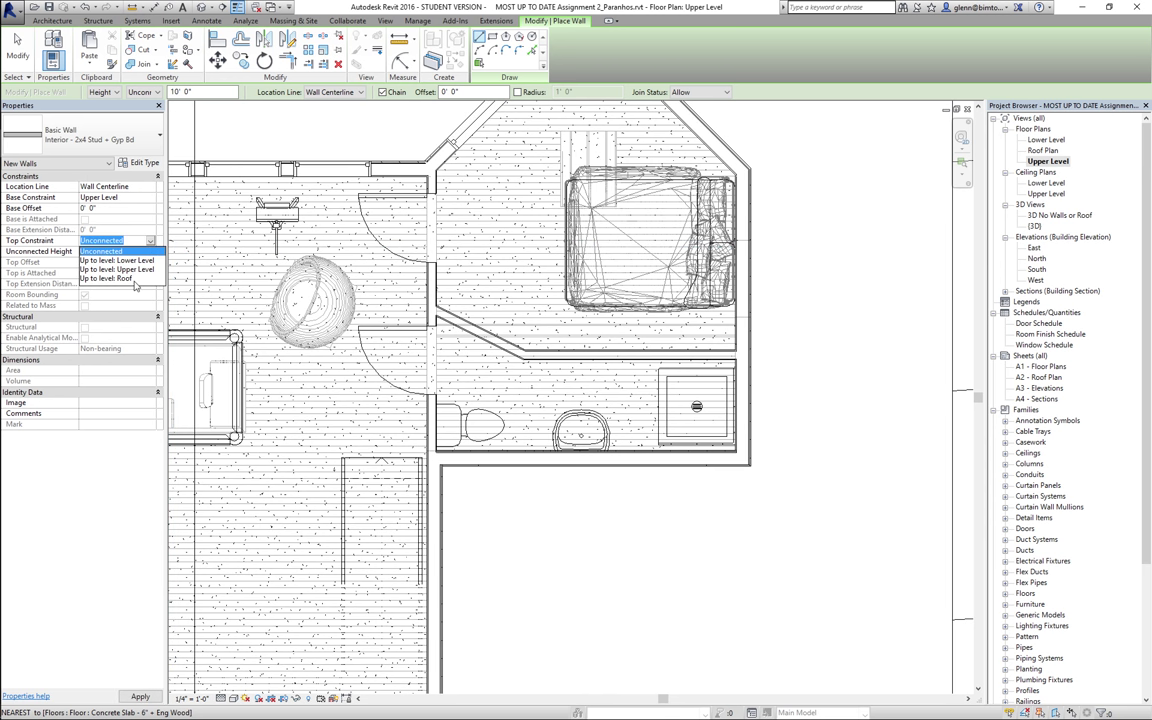
click(122, 260)
click(433, 308)
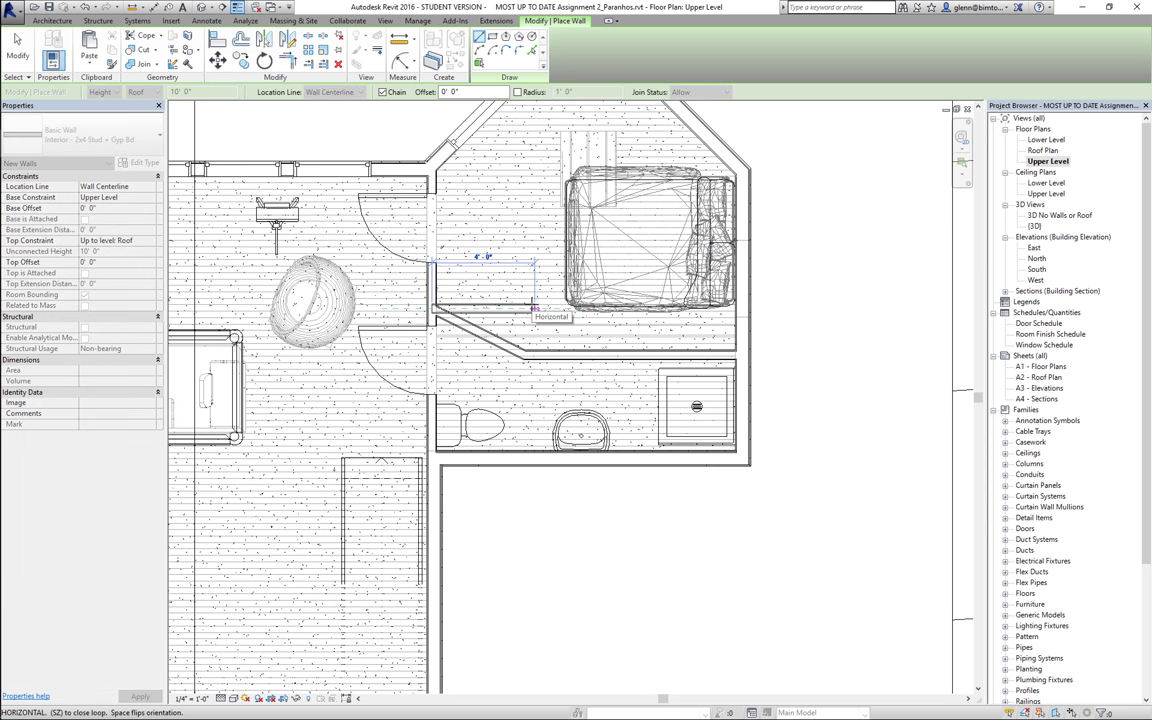
click(521, 310)
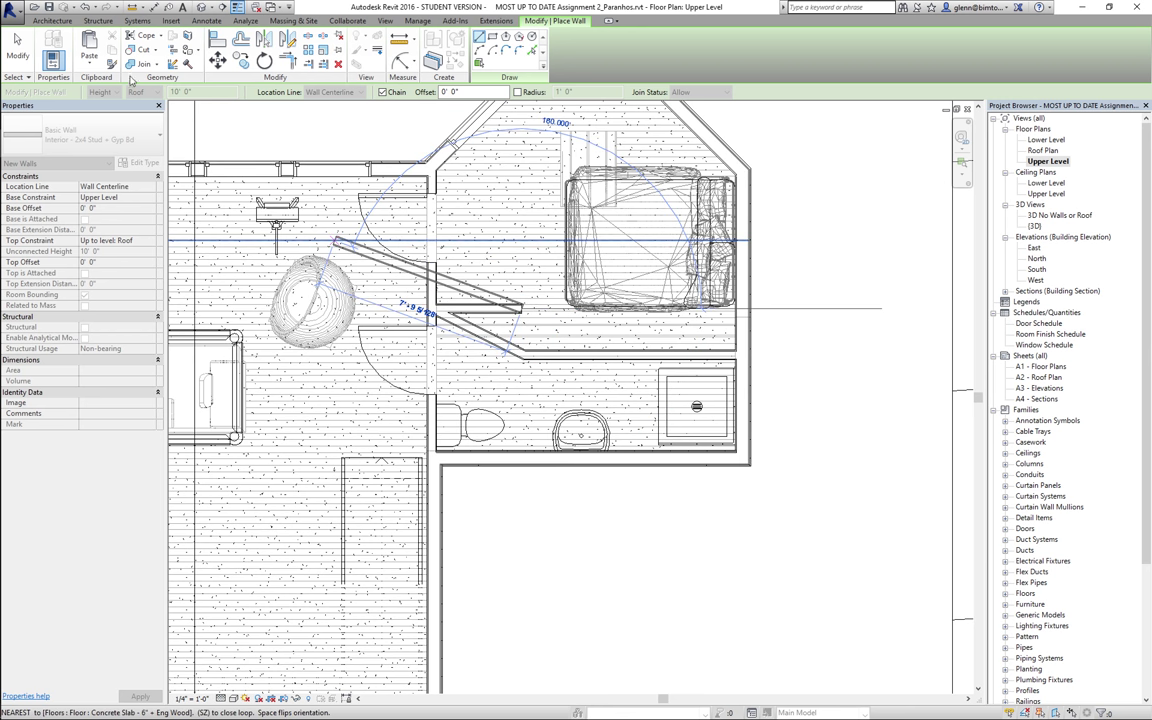
key(Escape)
key(Escape)
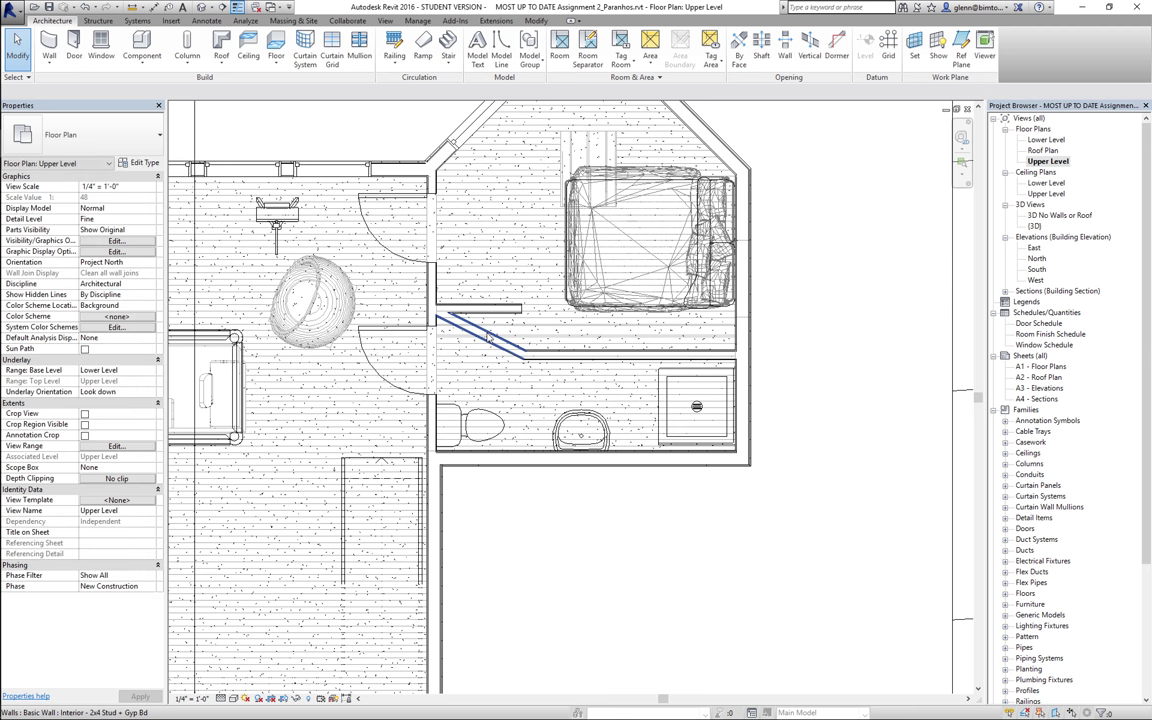
click(488, 337)
key(Delete)
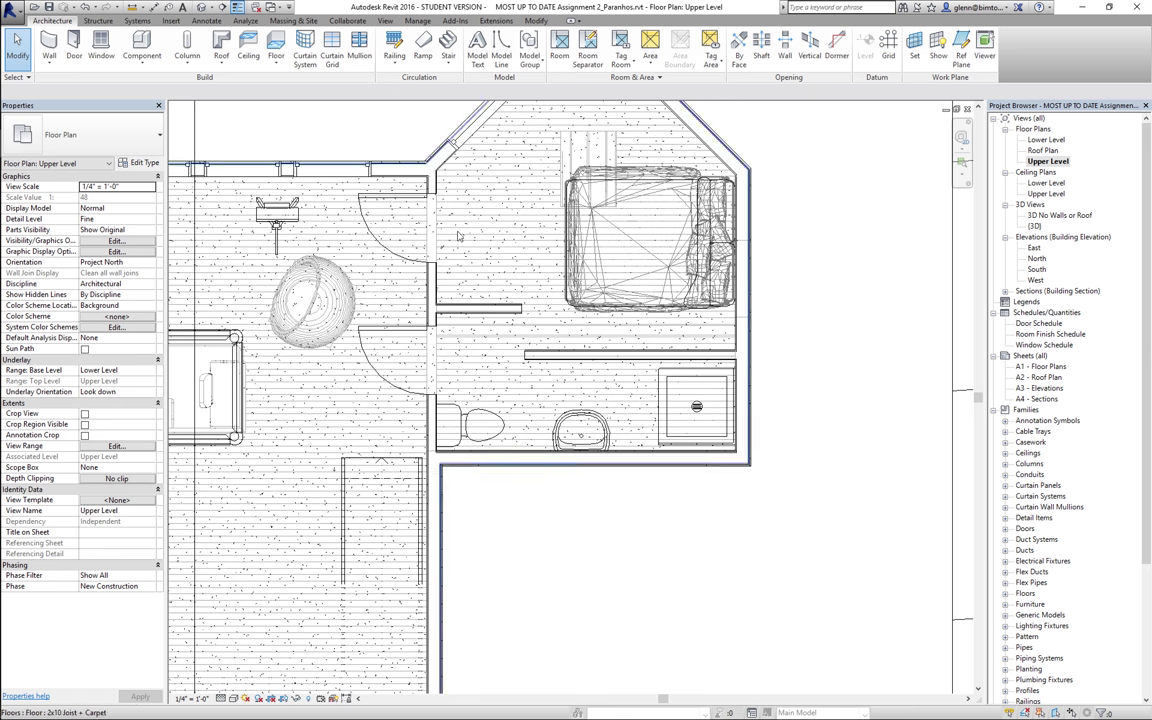
- Turn off the section box in the 3D view and select the east bathroom's upper south exterior wall
click(201, 8)
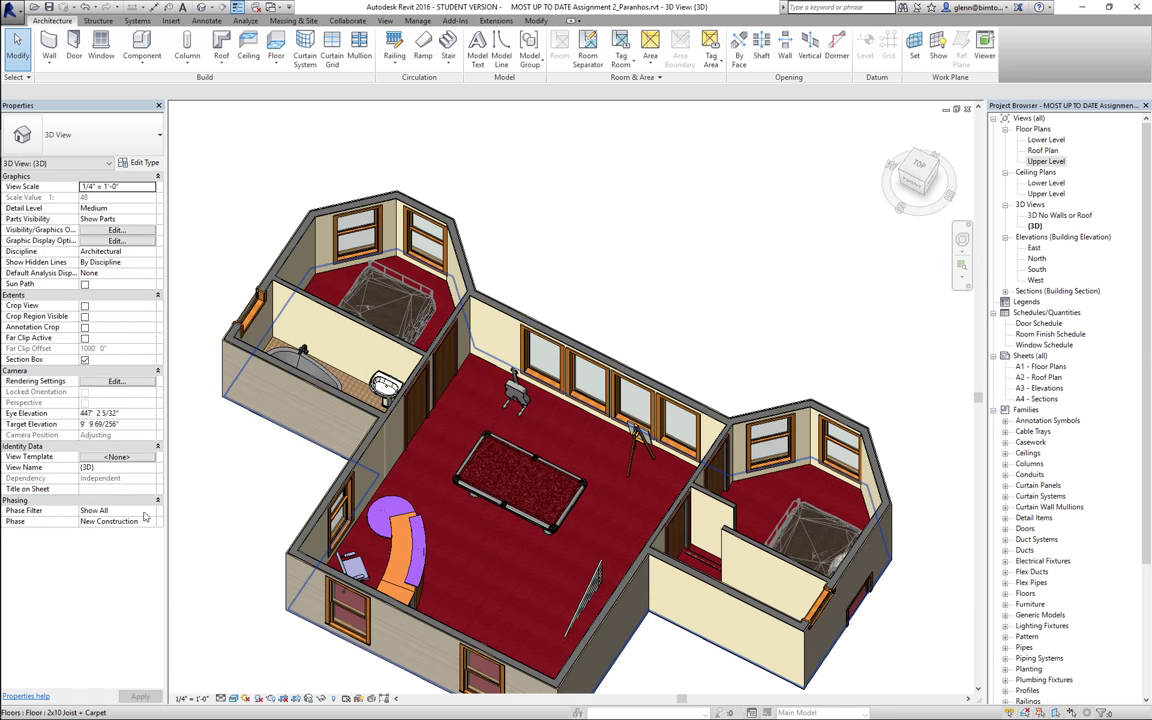
click(84, 360)
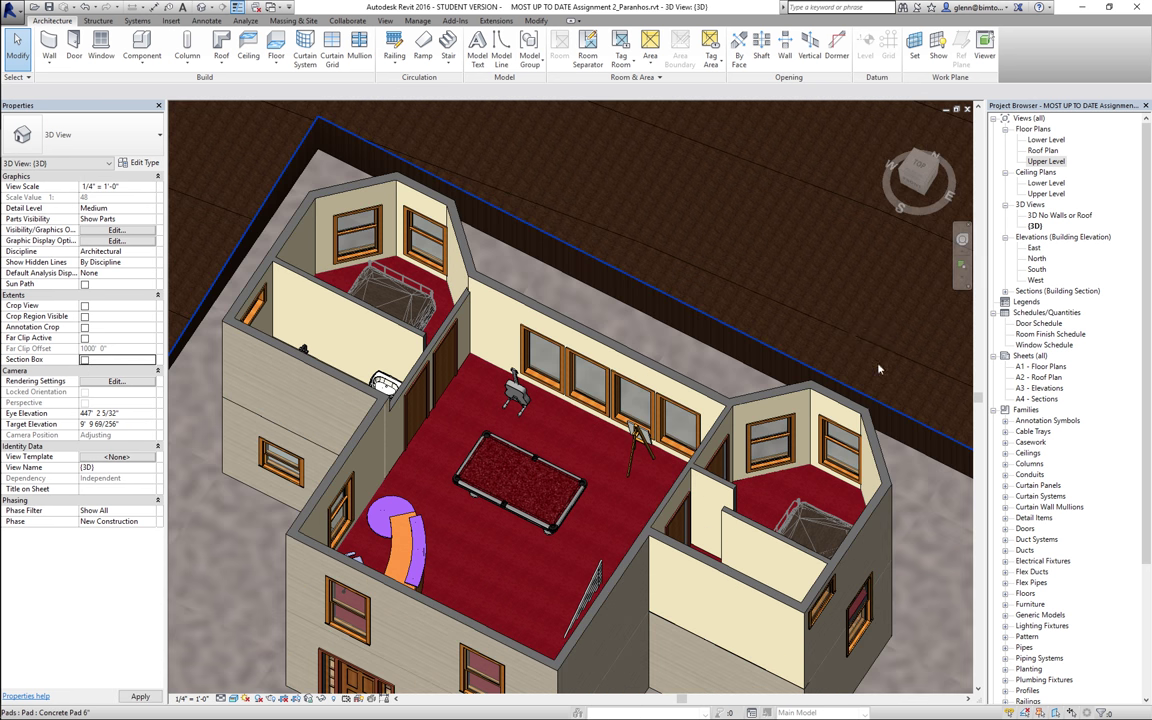
click(962, 265)
drag(550, 474, 820, 643)
scroll(820, 643, down, 5)
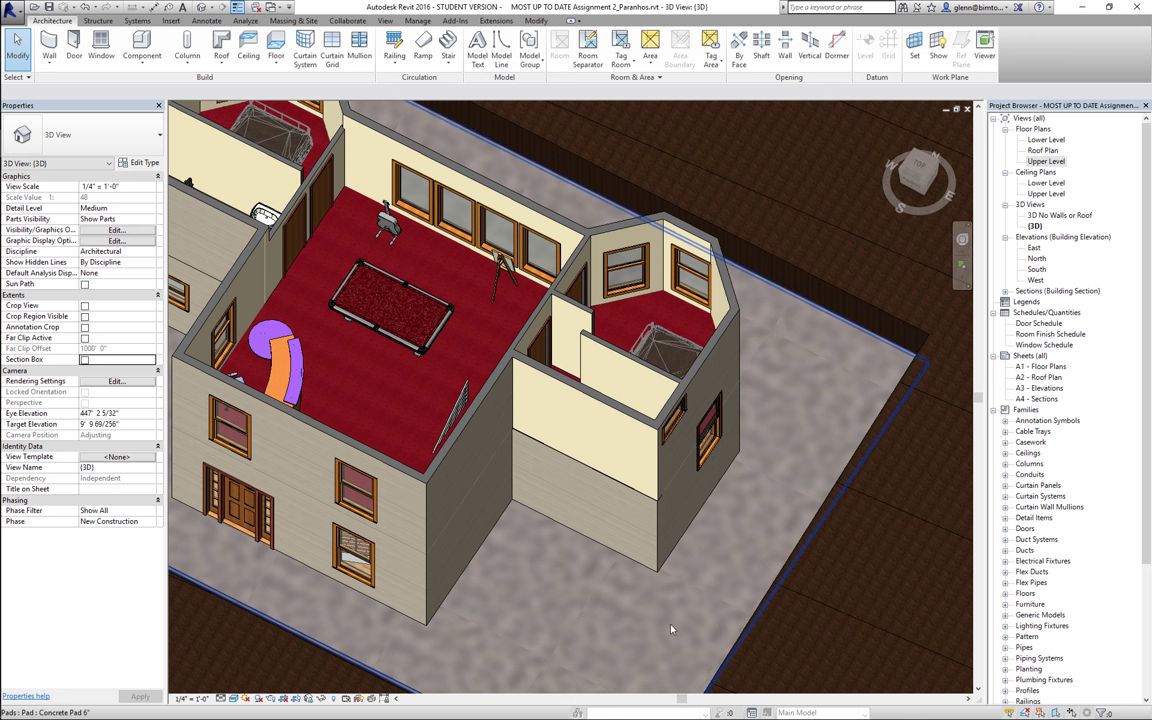
click(622, 430)
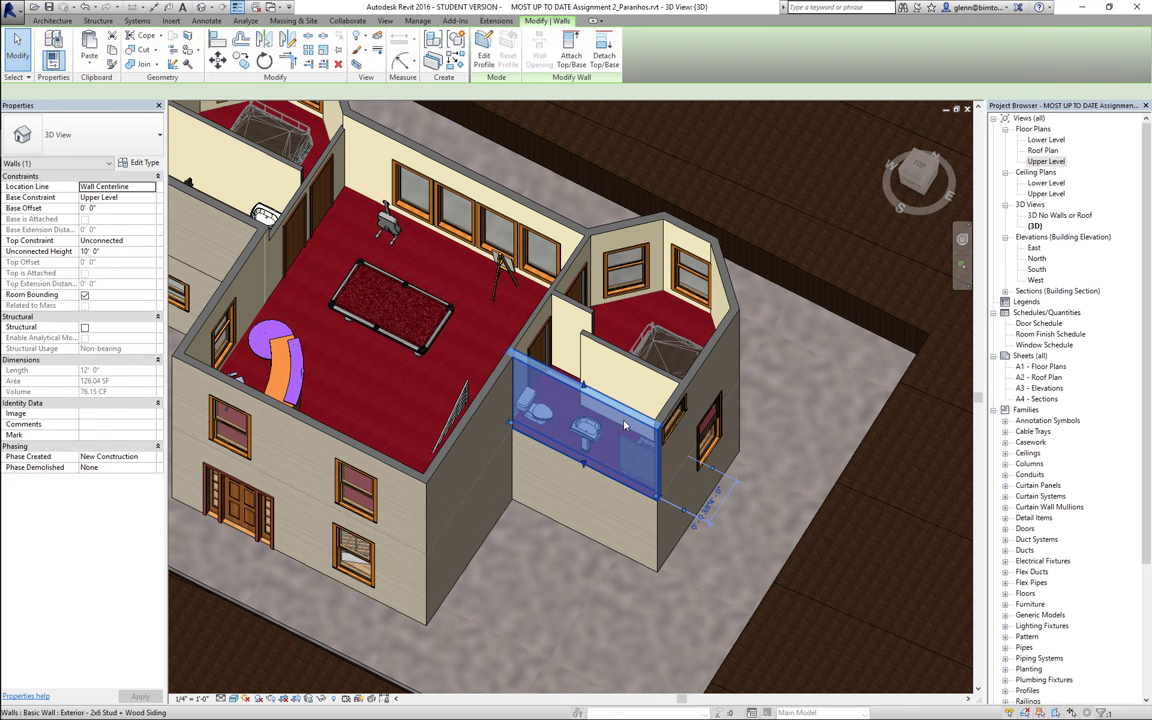
- On the Upper Level plan, move the east bathroom's south exterior wall outward to about 7' 6" from the bathroom's partition wall
double_click(1046, 161)
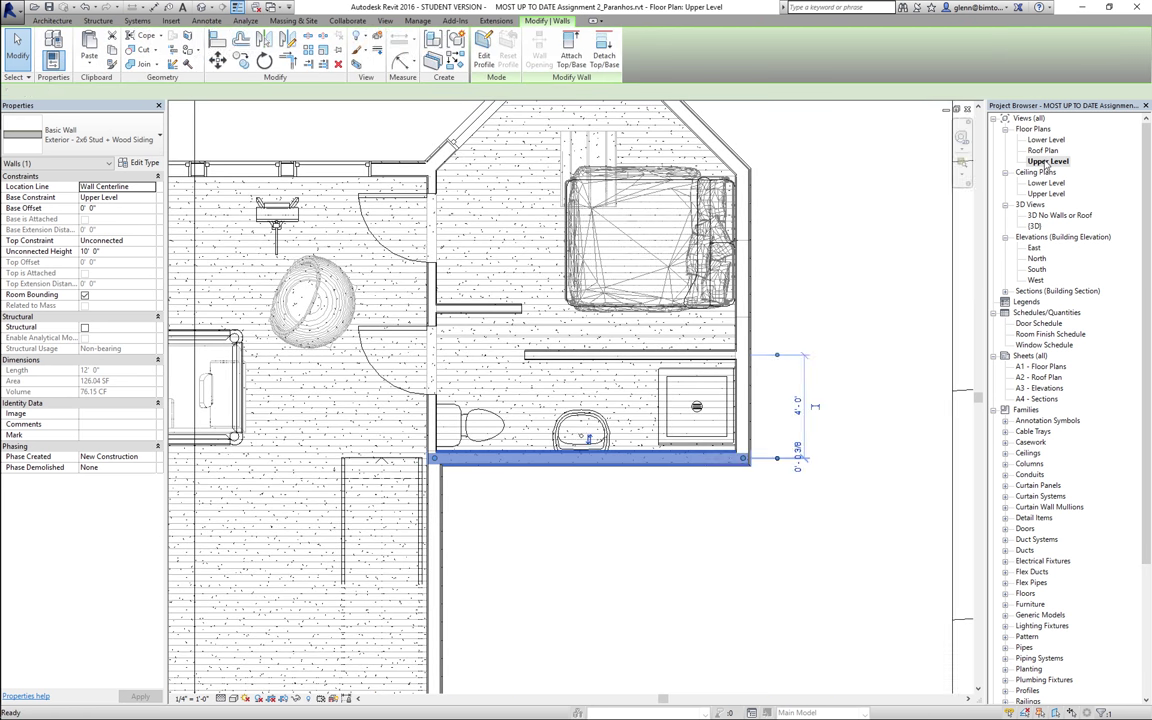
click(590, 490)
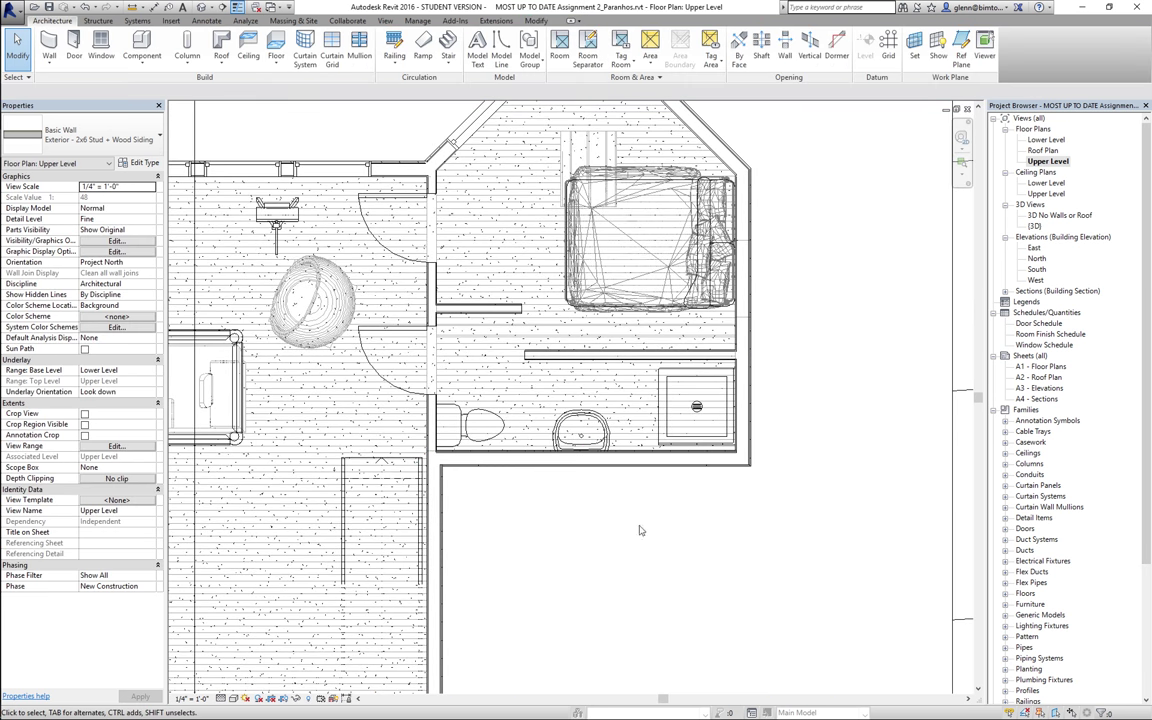
click(603, 476)
drag(602, 487, 609, 547)
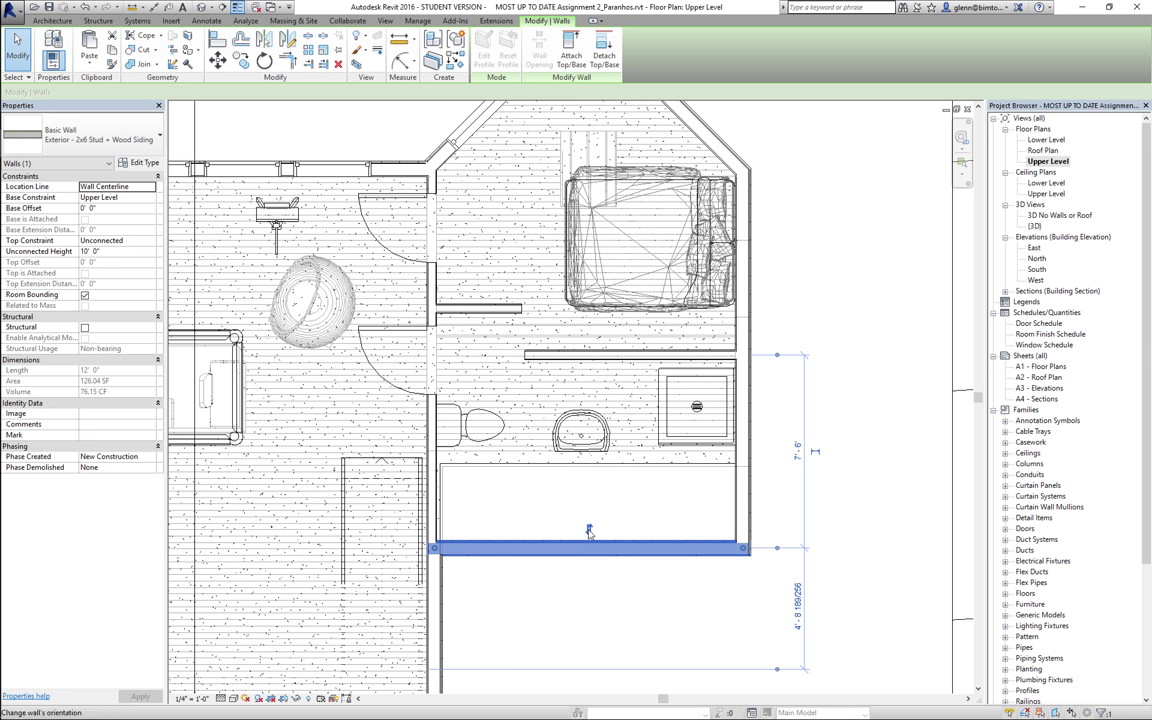
click(612, 615)
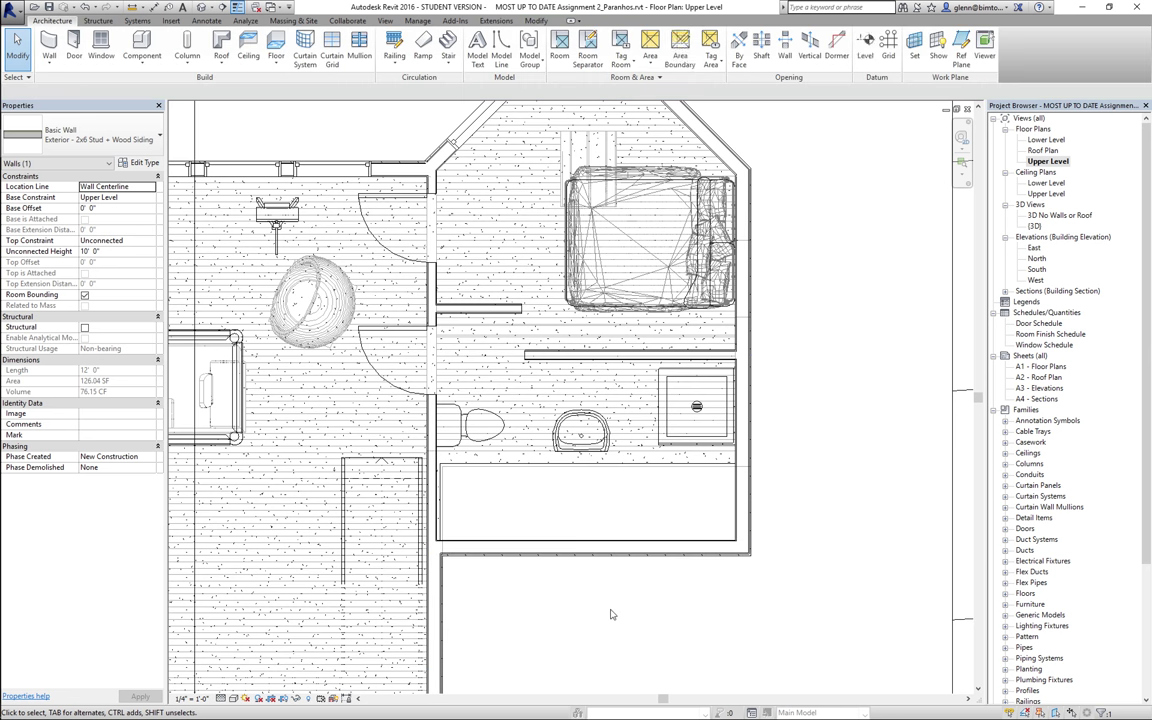
- Shift the horizontal partition wall together with the toilet, pedestal sink and shower stall southward into the enlarged east bathroom
click(603, 474)
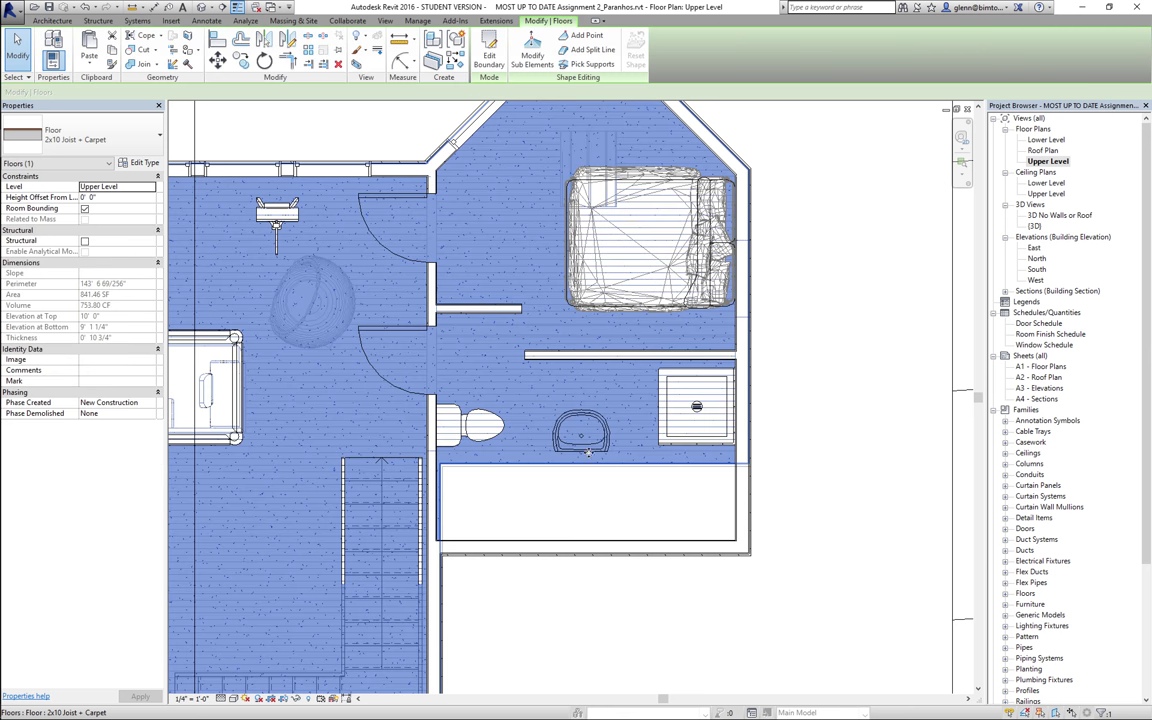
click(587, 362)
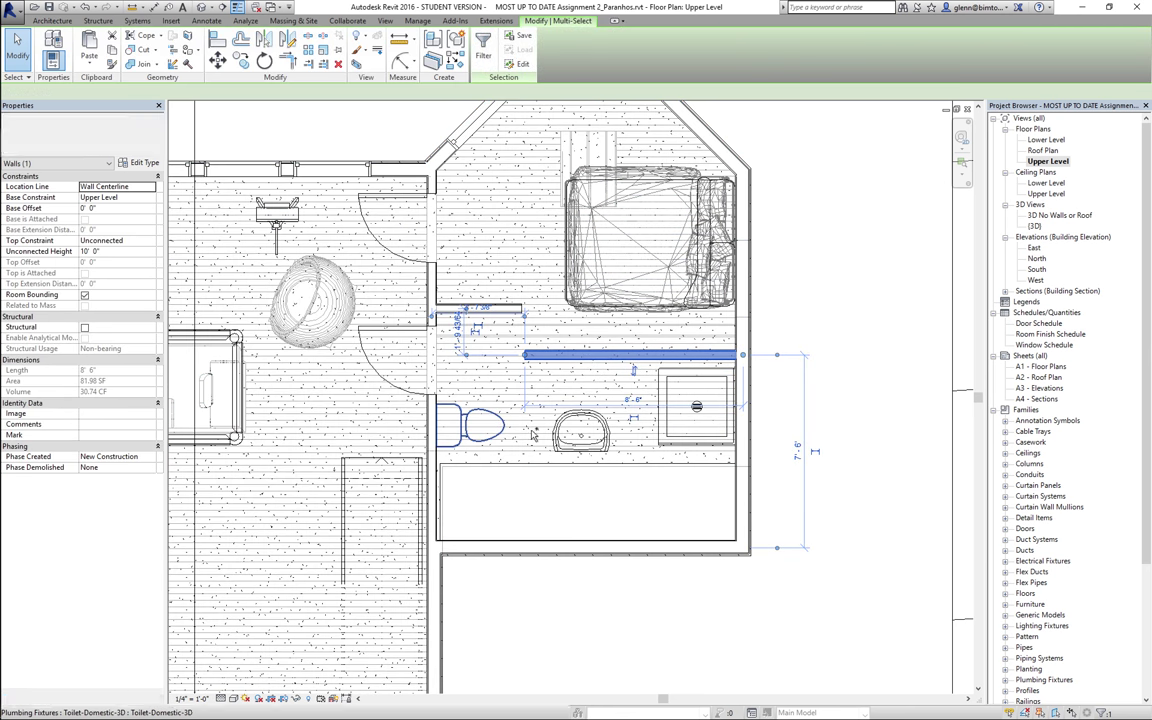
ctrl+click(475, 425)
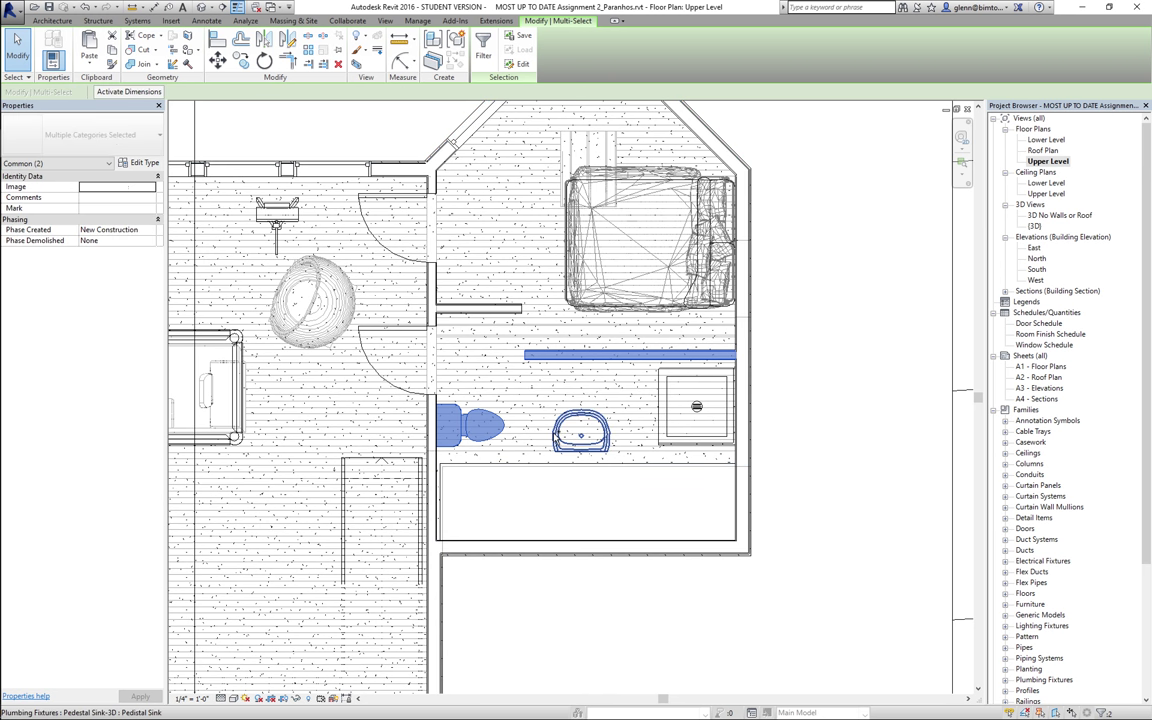
ctrl+click(655, 429)
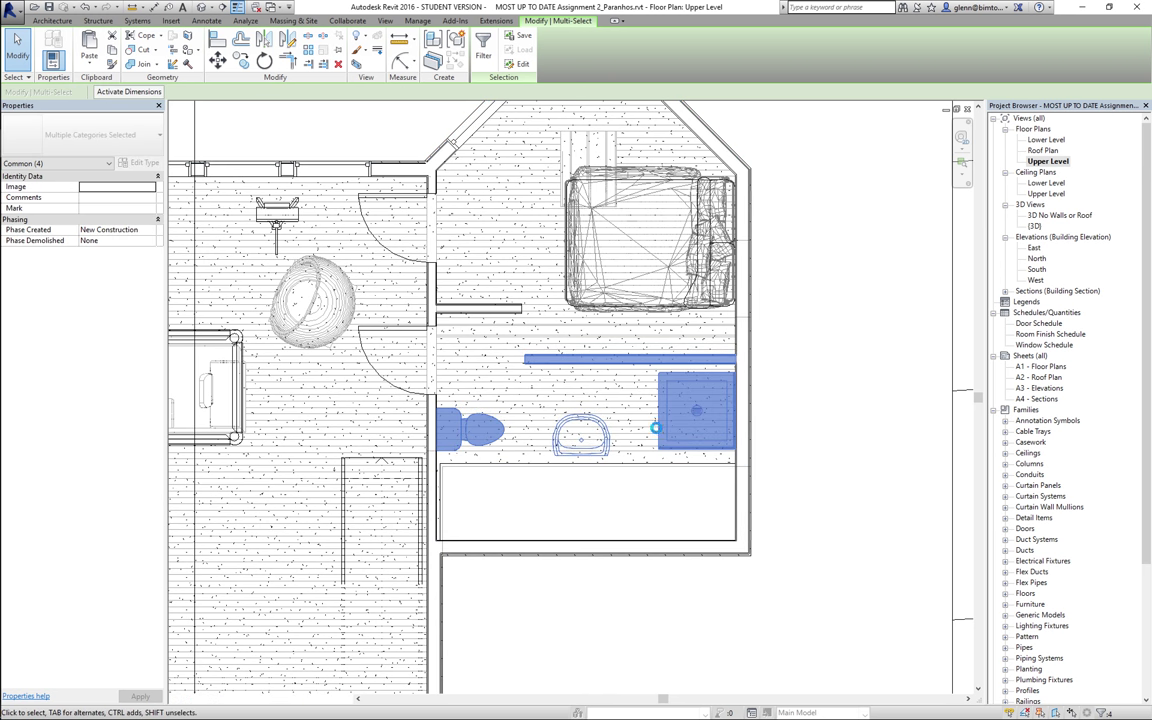
key(Down)
key(Down)
key(Down)
key(Down)
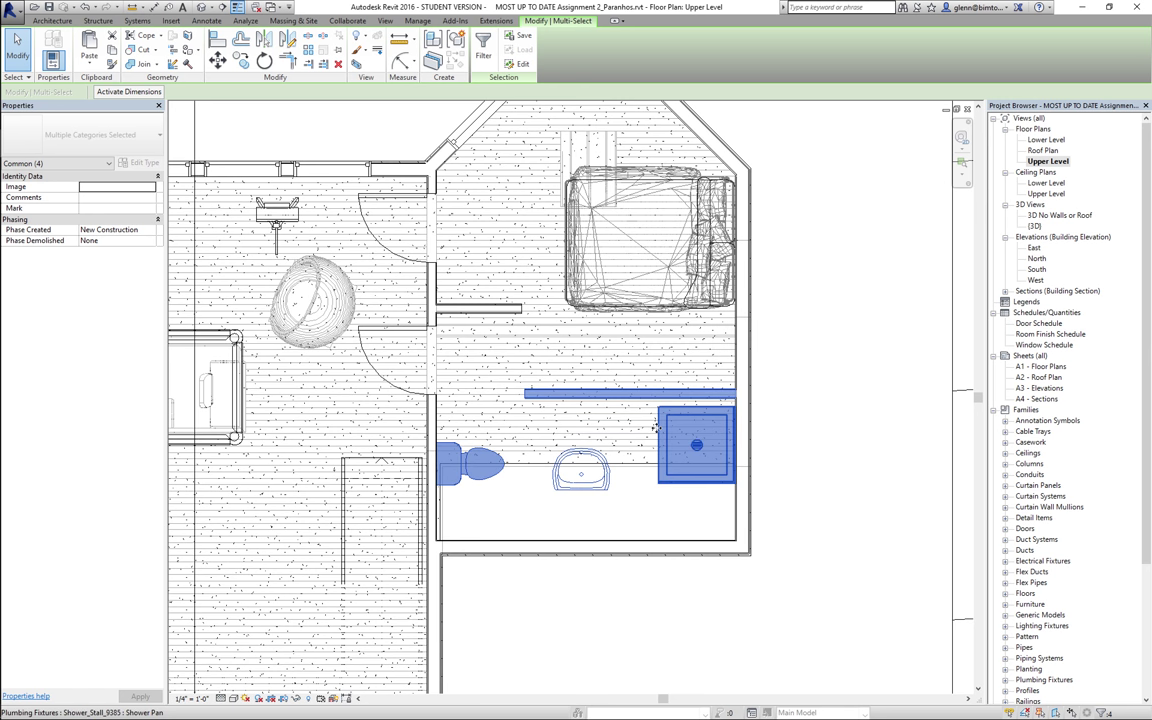
key(Down)
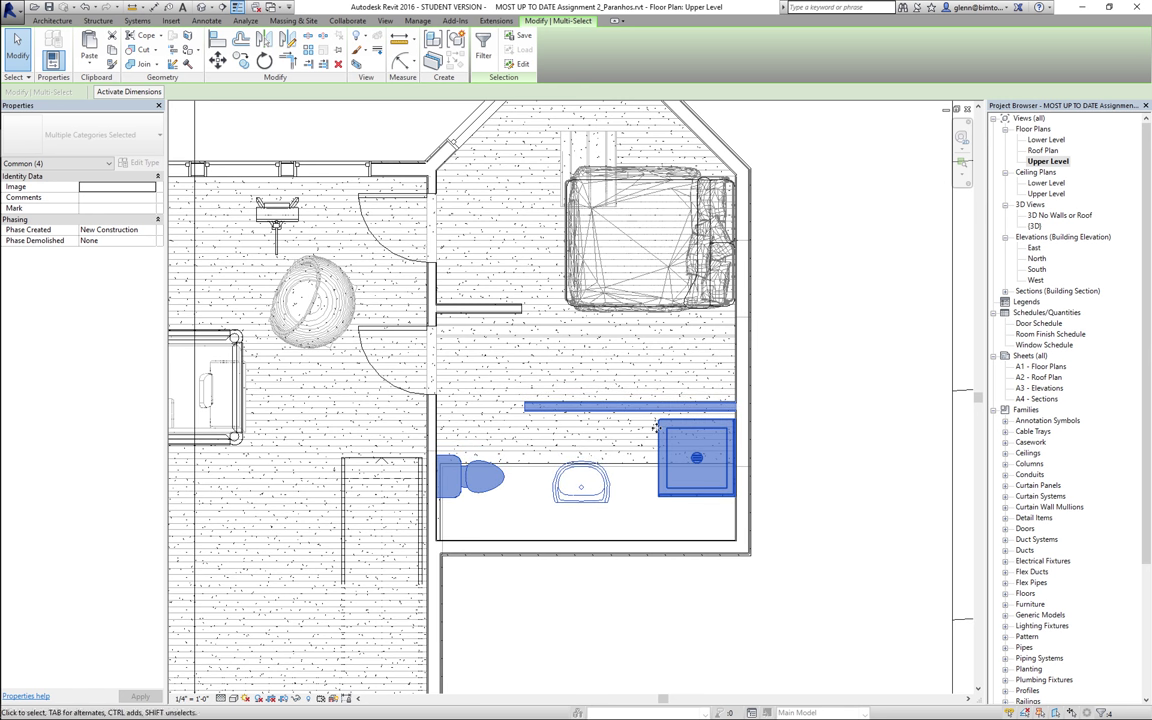
key(Down)
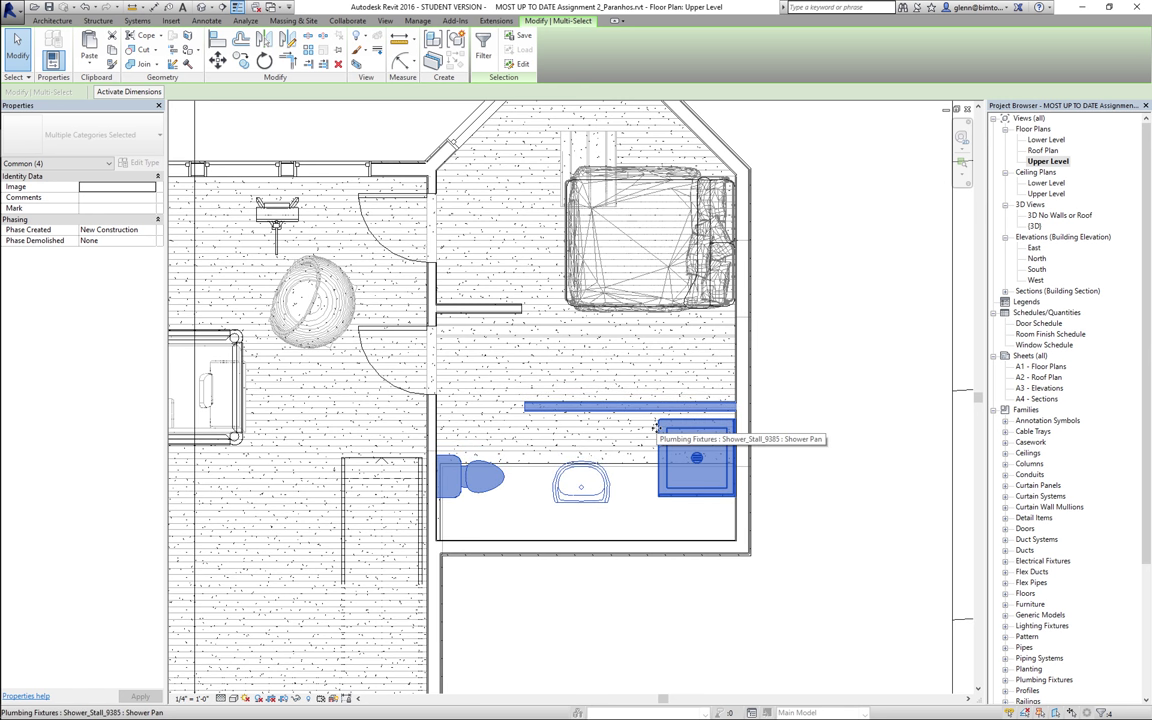
- Move the pedestal sink south against the inner face of the relocated exterior wall, about 5' 10 5/8" from the west wall
click(622, 566)
click(598, 505)
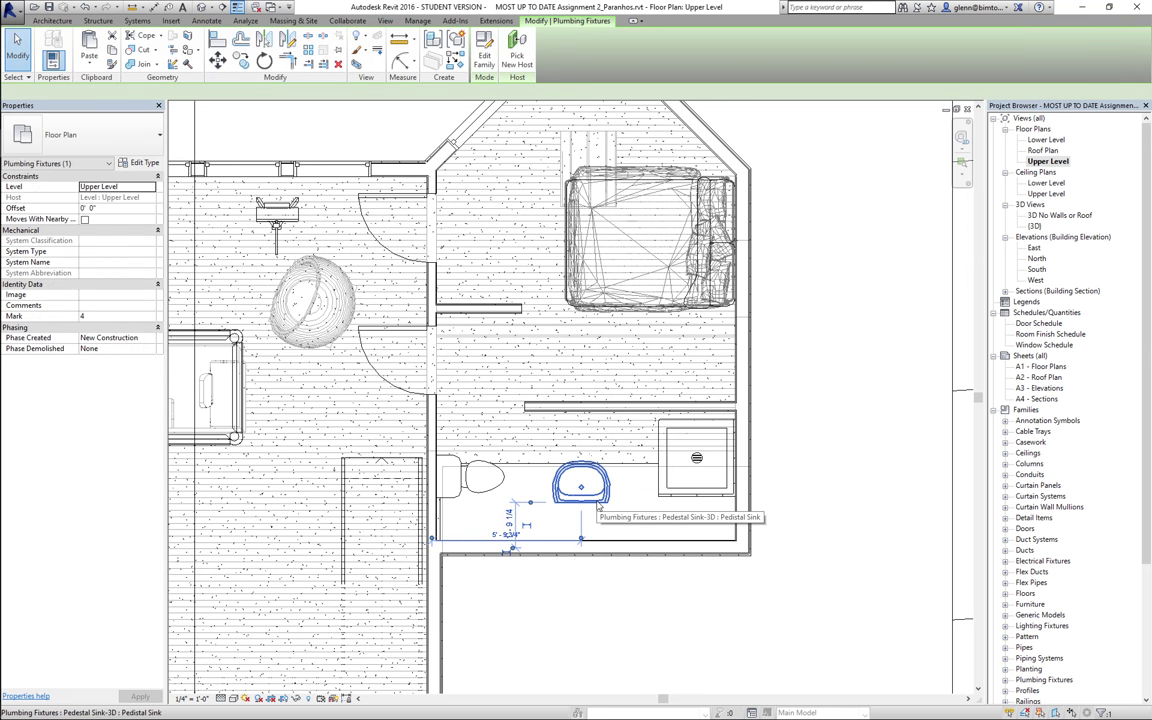
drag(586, 530, 591, 565)
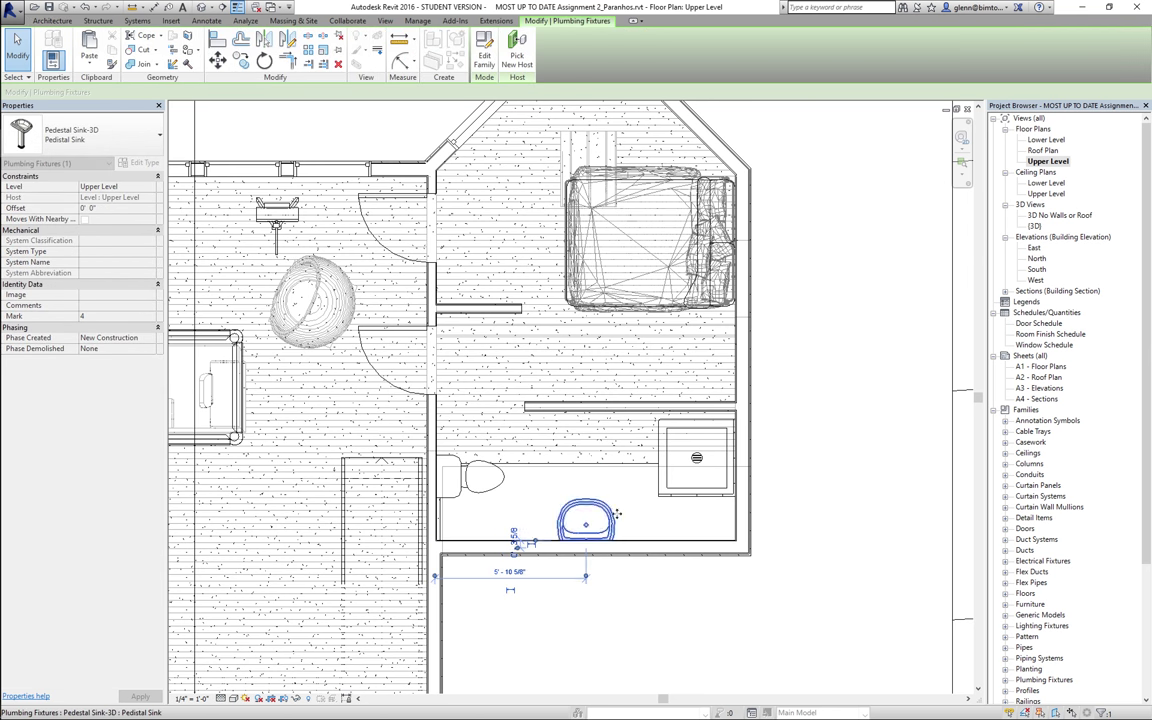
- Rotate the east bathroom's toilet 90 degrees so its tank faces the south exterior wall
click(488, 492)
key(m)
key(v)
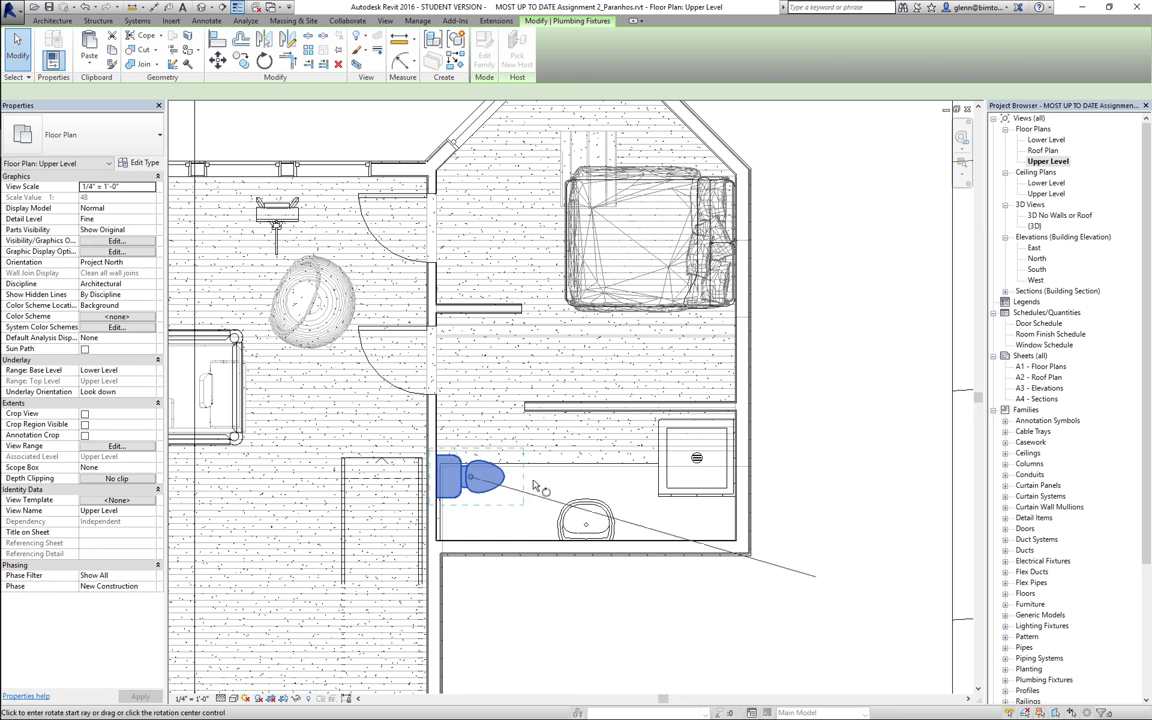
key(r)
key(o)
click(547, 484)
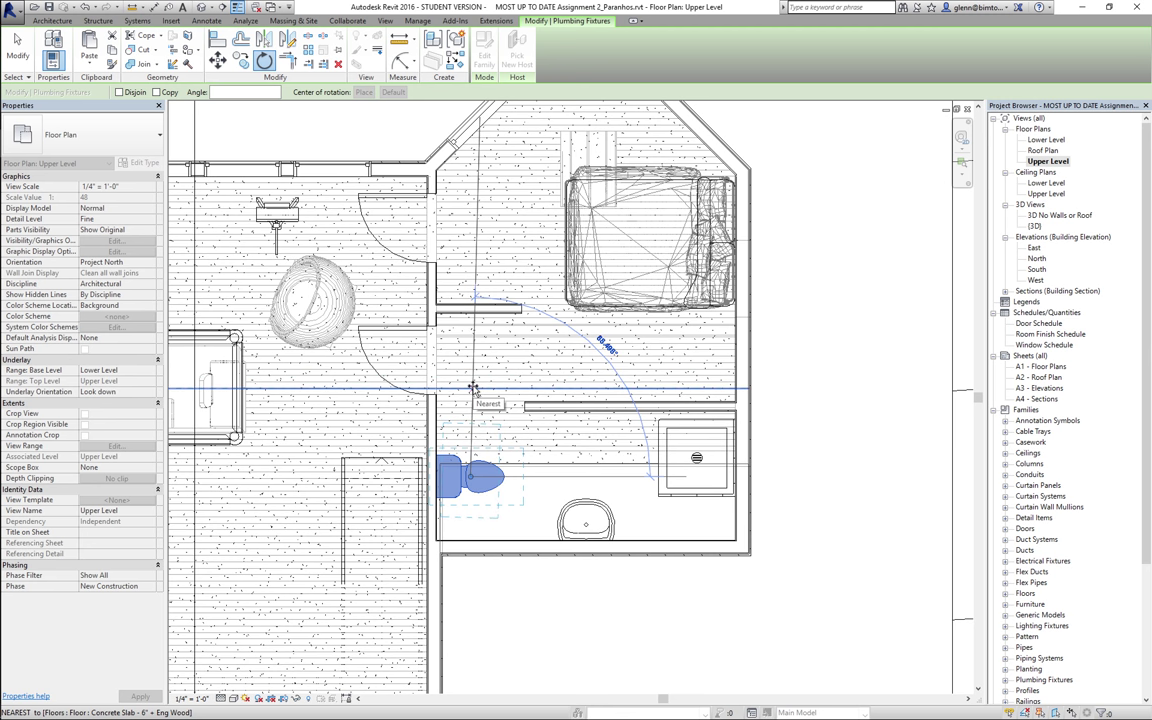
text(90)
key(Return)
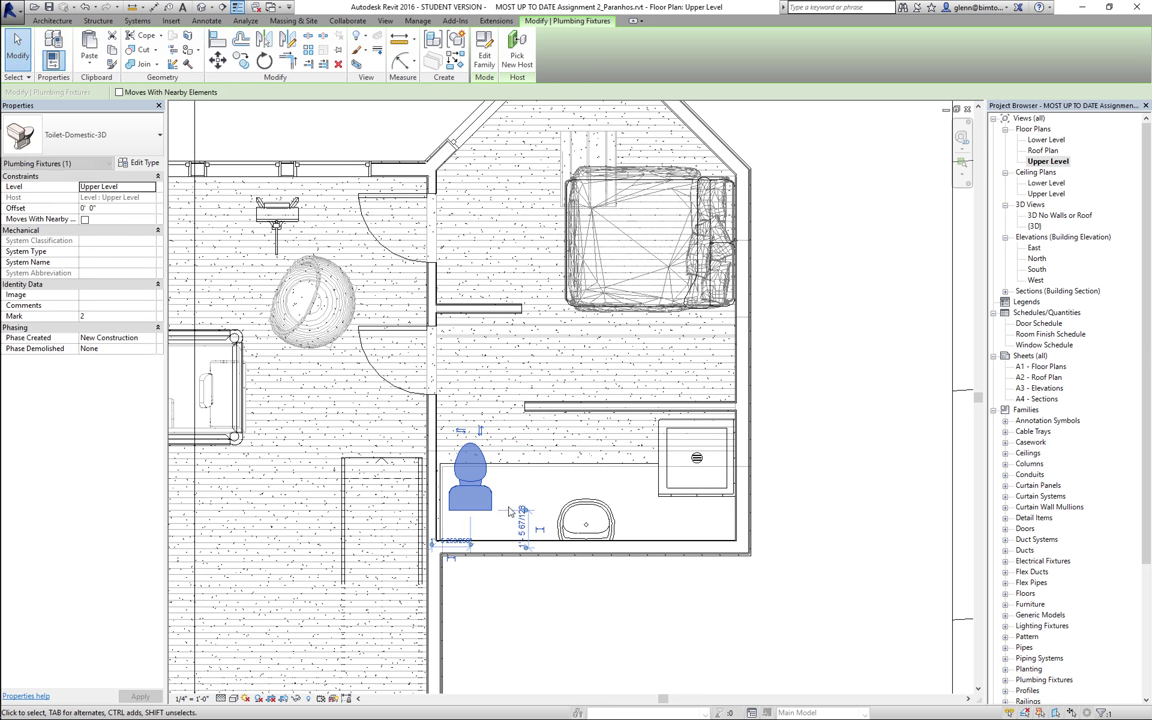
- Move the rotated toilet south against the exterior wall and nudge it slightly east, away from the west wall
drag(488, 440, 508, 512)
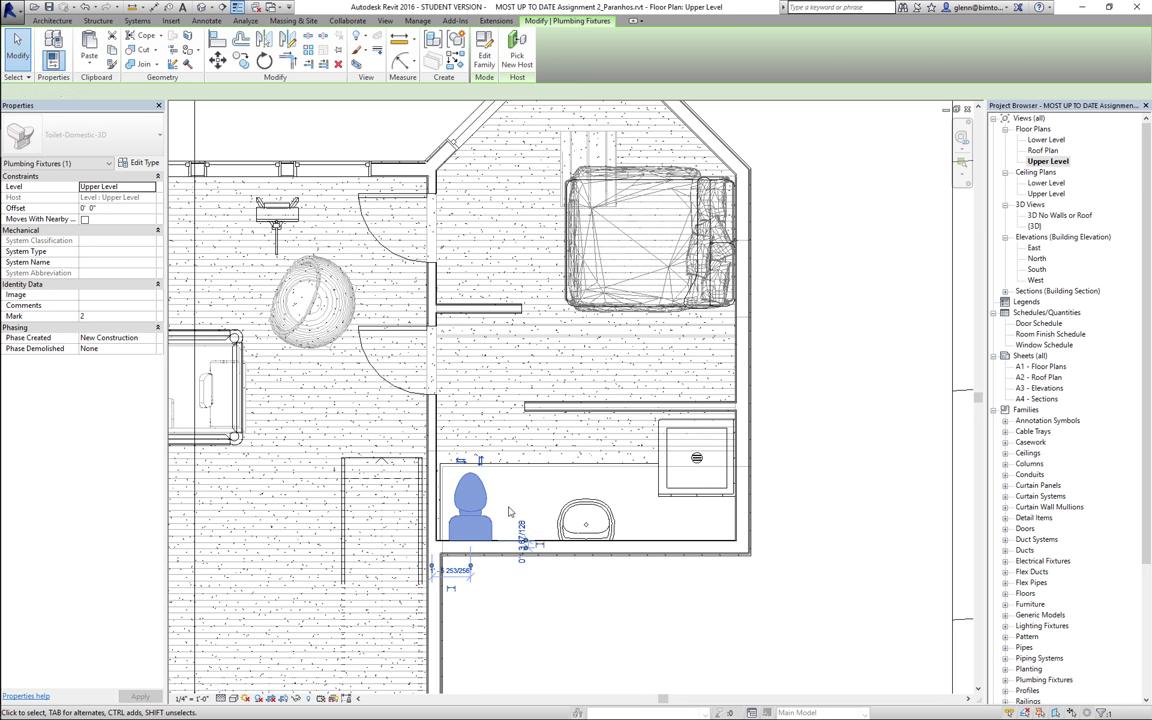
key(Right)
key(Right)
key(Right)
key(Right)
key(Right)
key(Up)
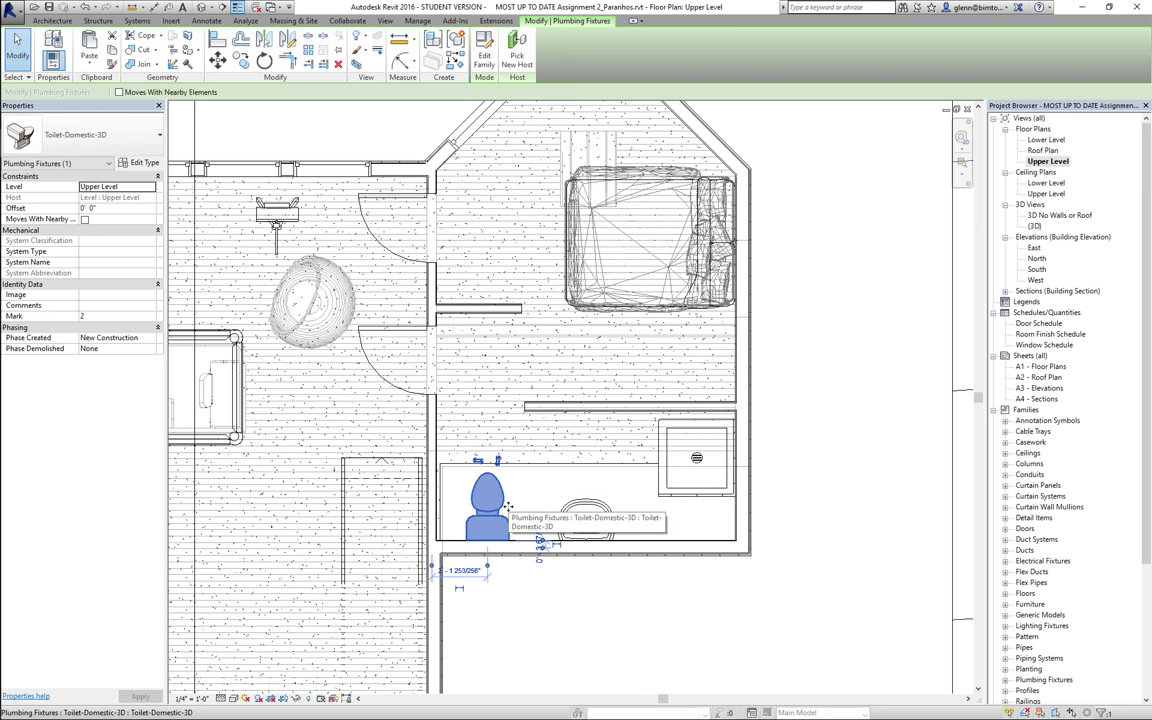
- Extend the bathroom's horizontal partition to the west wall and delete the short wall stub between the two doors
click(524, 406)
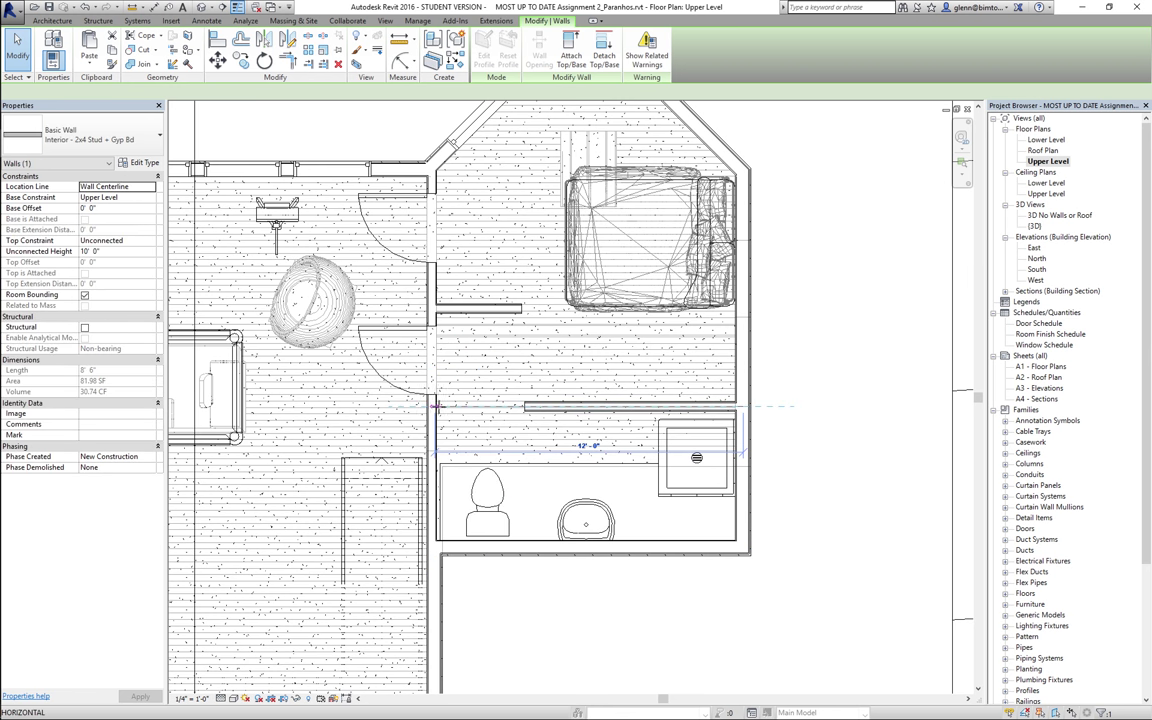
click(397, 375)
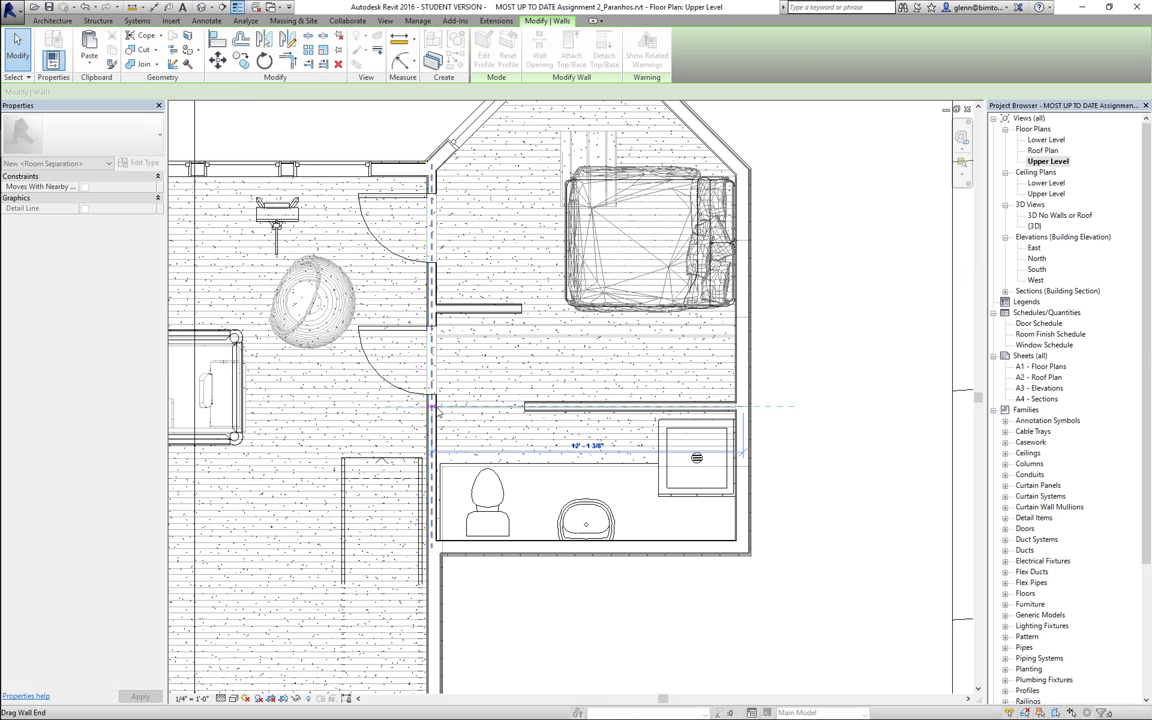
click(480, 312)
key(Delete)
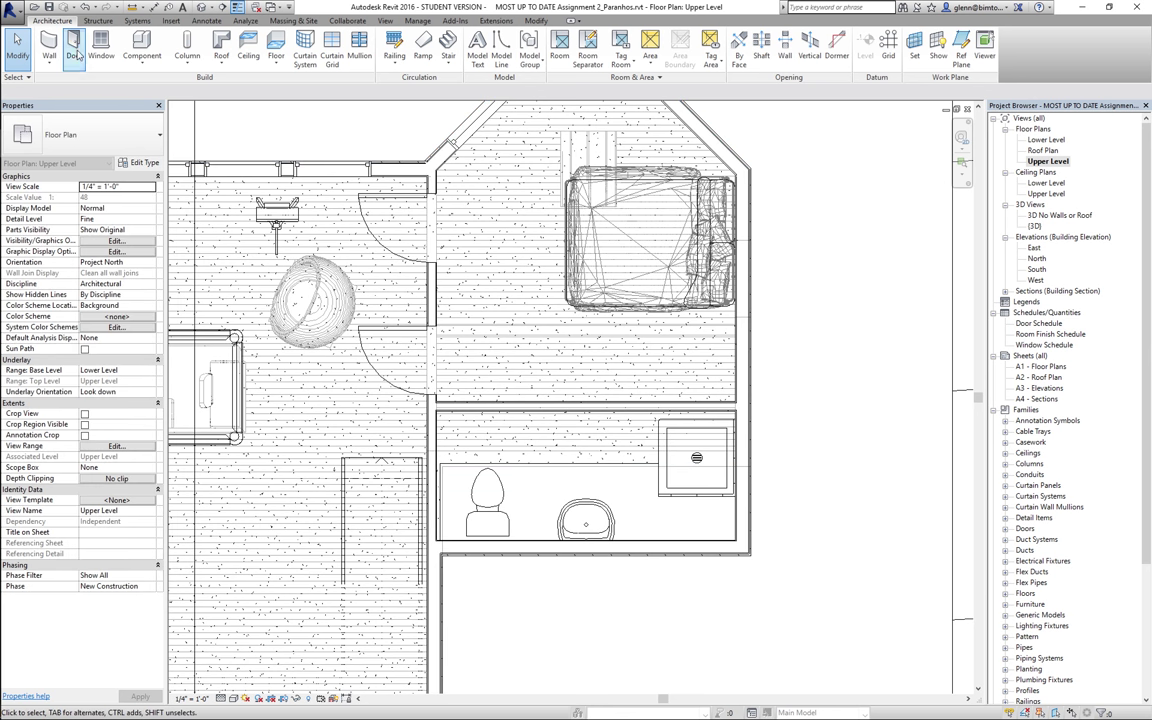
- Place a 32" x 84" Single-Flush door in the bathroom partition above the toilet and flip its hinge to the west side
click(74, 45)
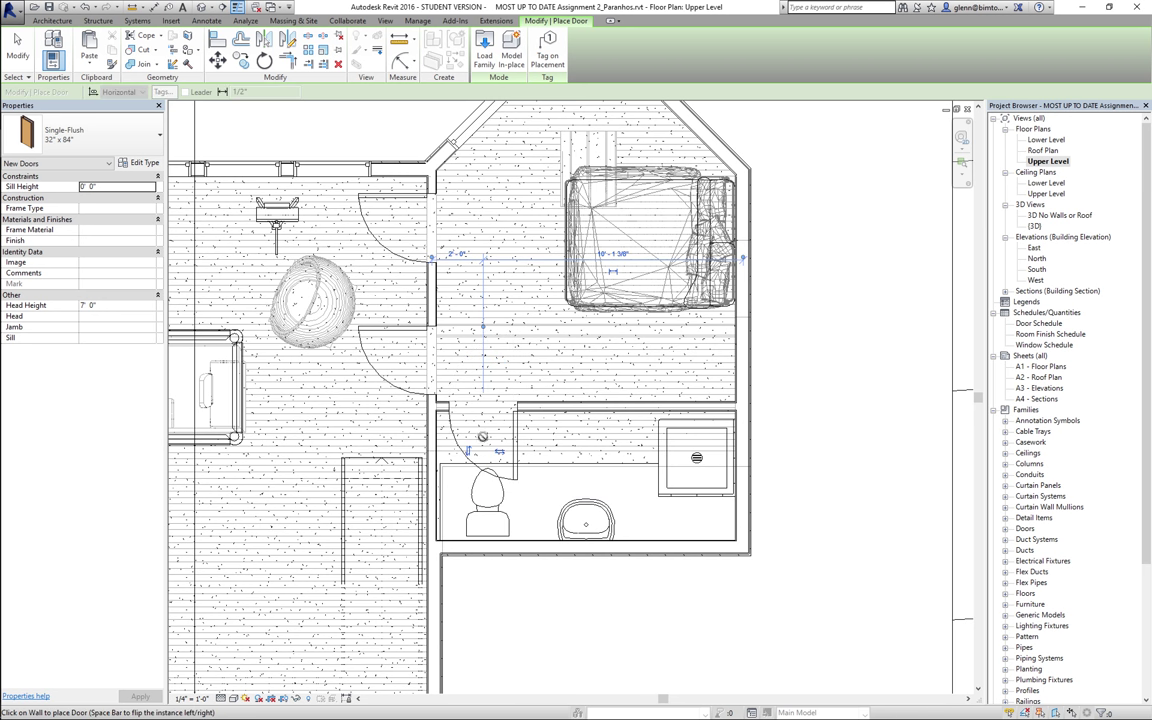
key(Escape)
key(Escape)
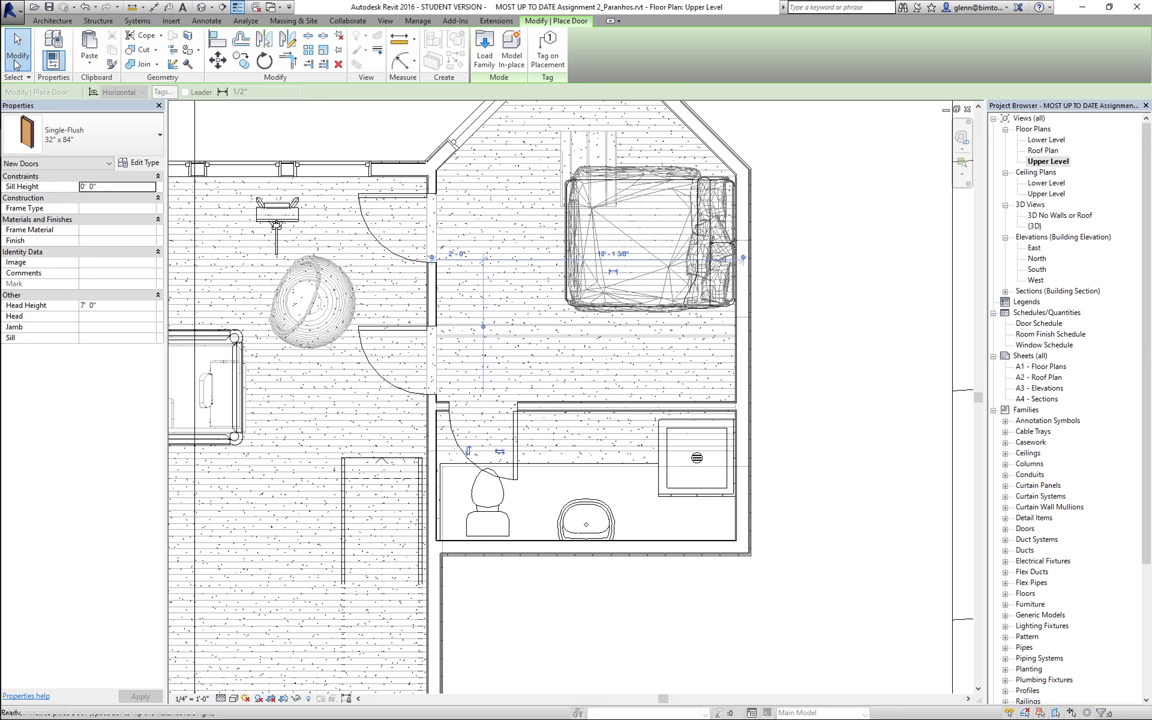
click(492, 447)
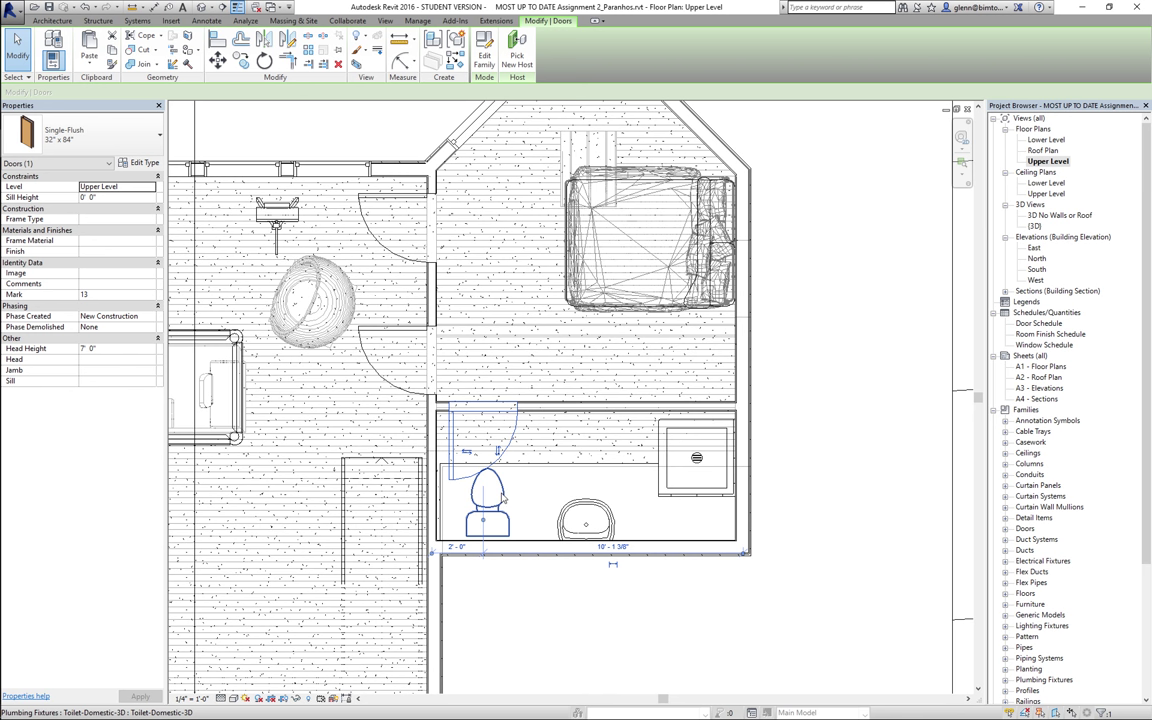
- Move the new bathroom door east along the partition until its centre is 6' 0" from the west wall
click(500, 497)
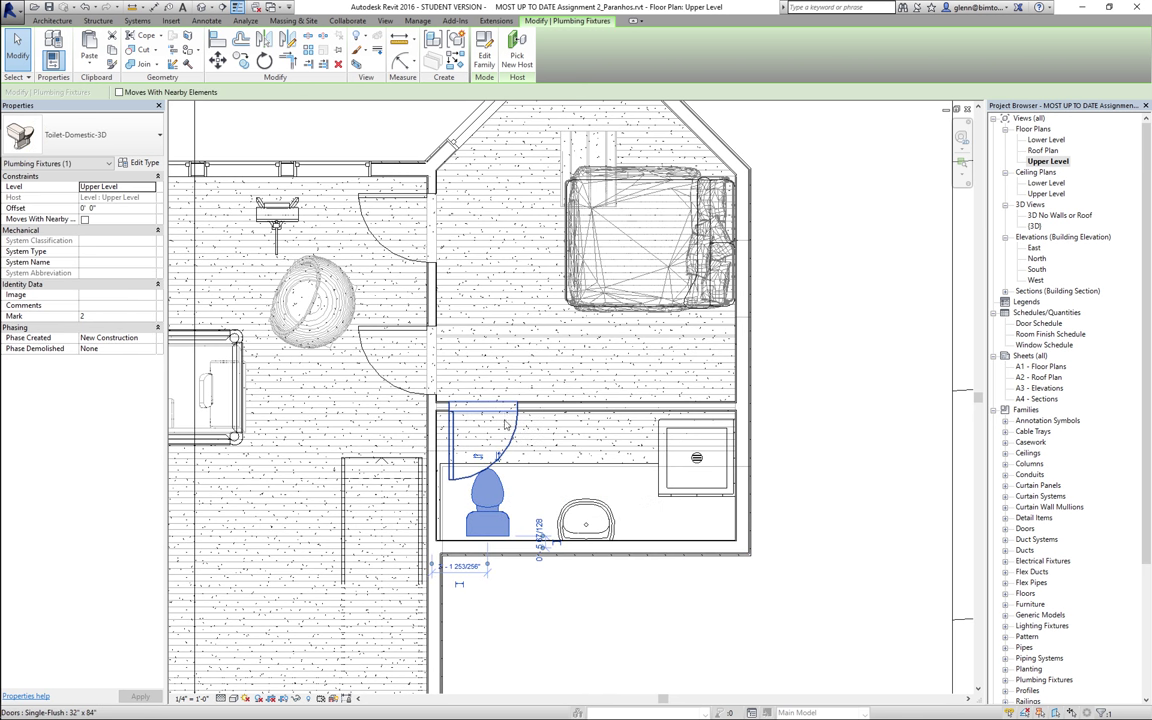
click(515, 440)
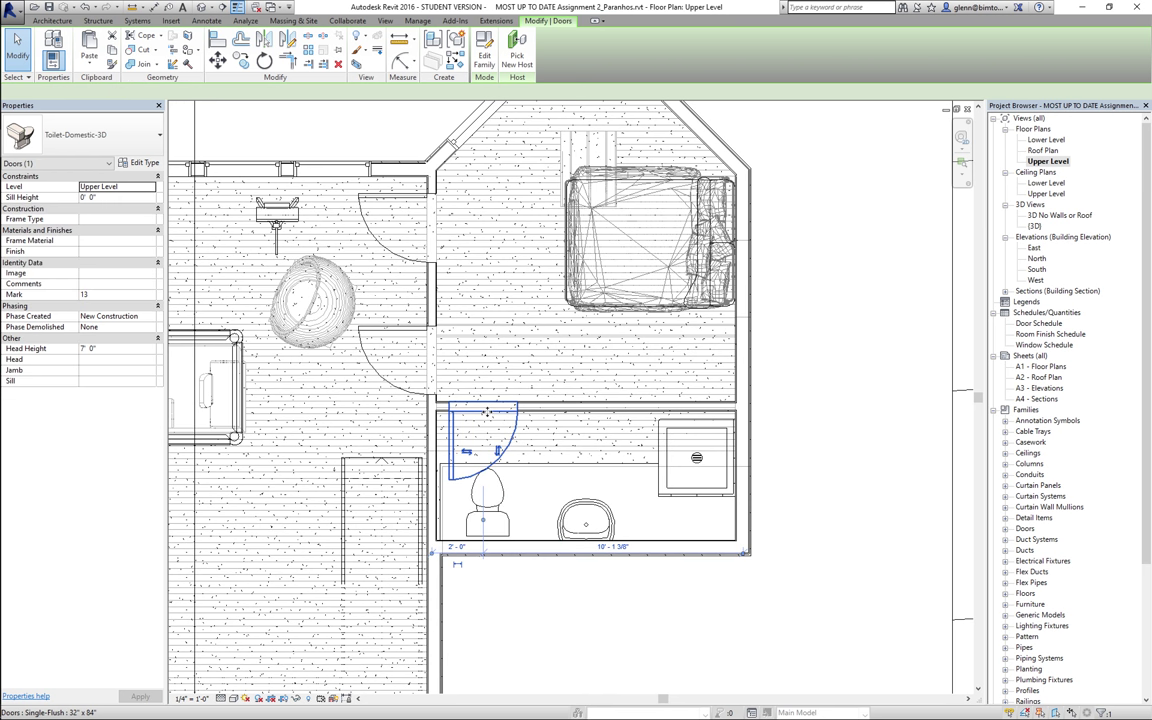
drag(515, 440, 590, 418)
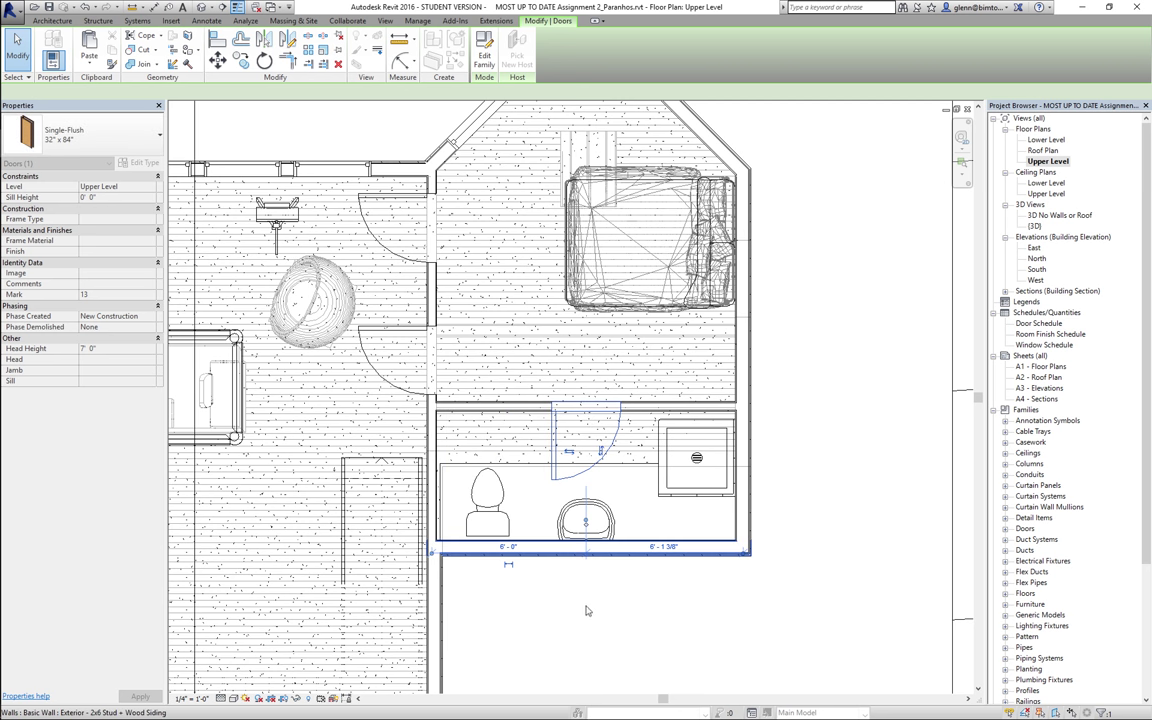
click(583, 690)
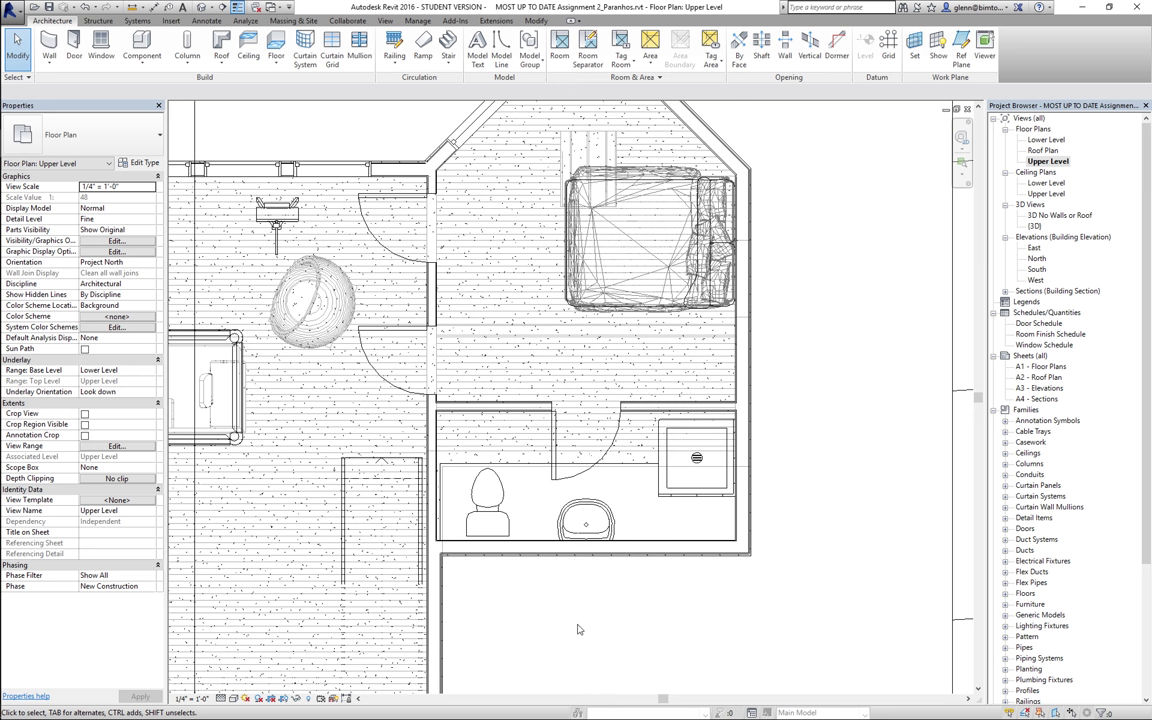
- Edit the carpet floor's boundary and move its east bathroom edge about 3' 5 5/8" south to the relocated exterior wall
click(516, 458)
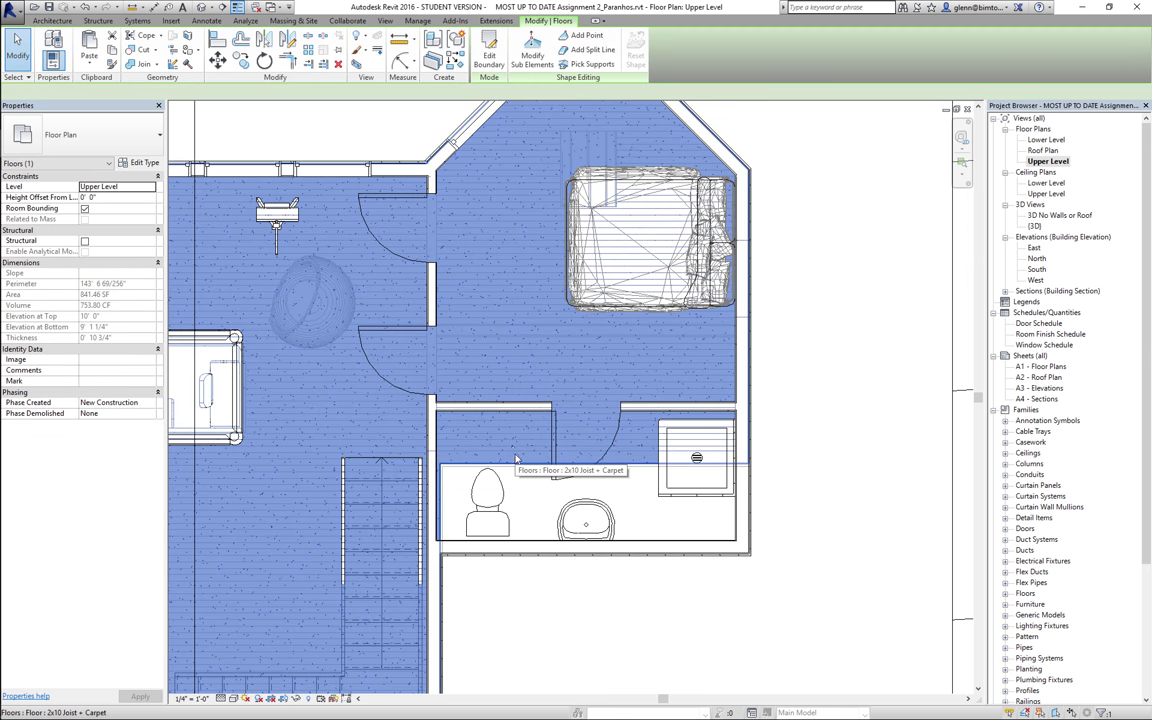
click(489, 52)
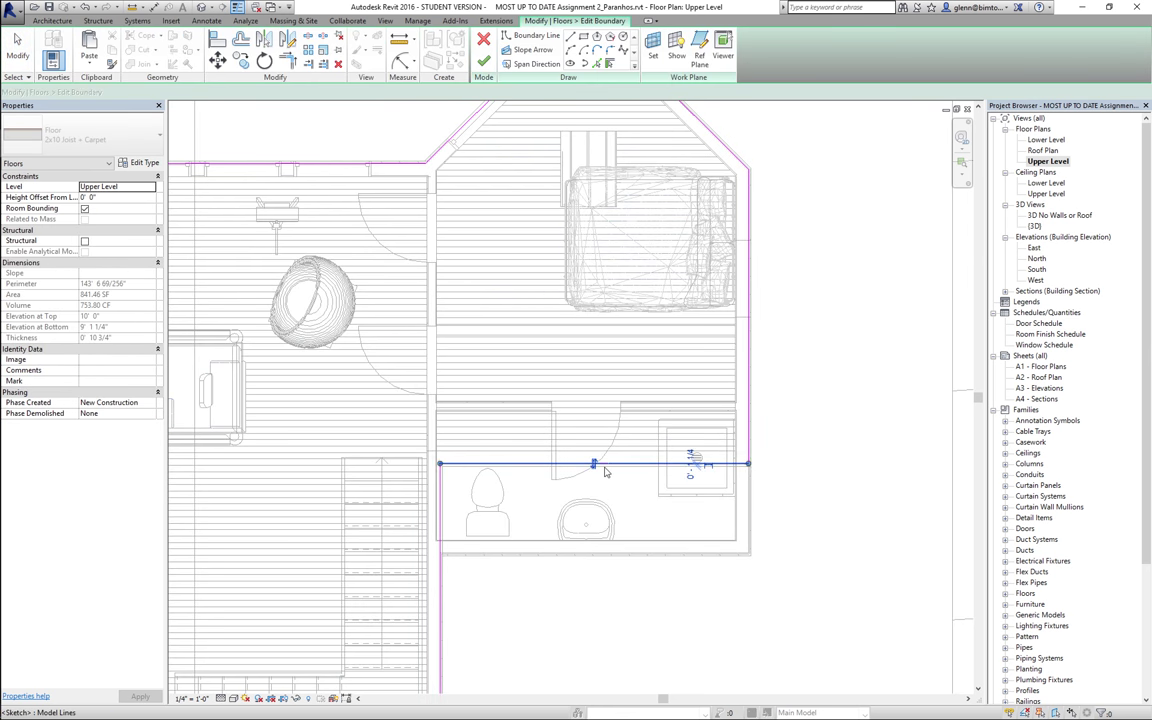
click(596, 463)
mouse_move(596, 463)
mouse_down()
mouse_move(607, 506)
mouse_move(599, 558)
mouse_up()
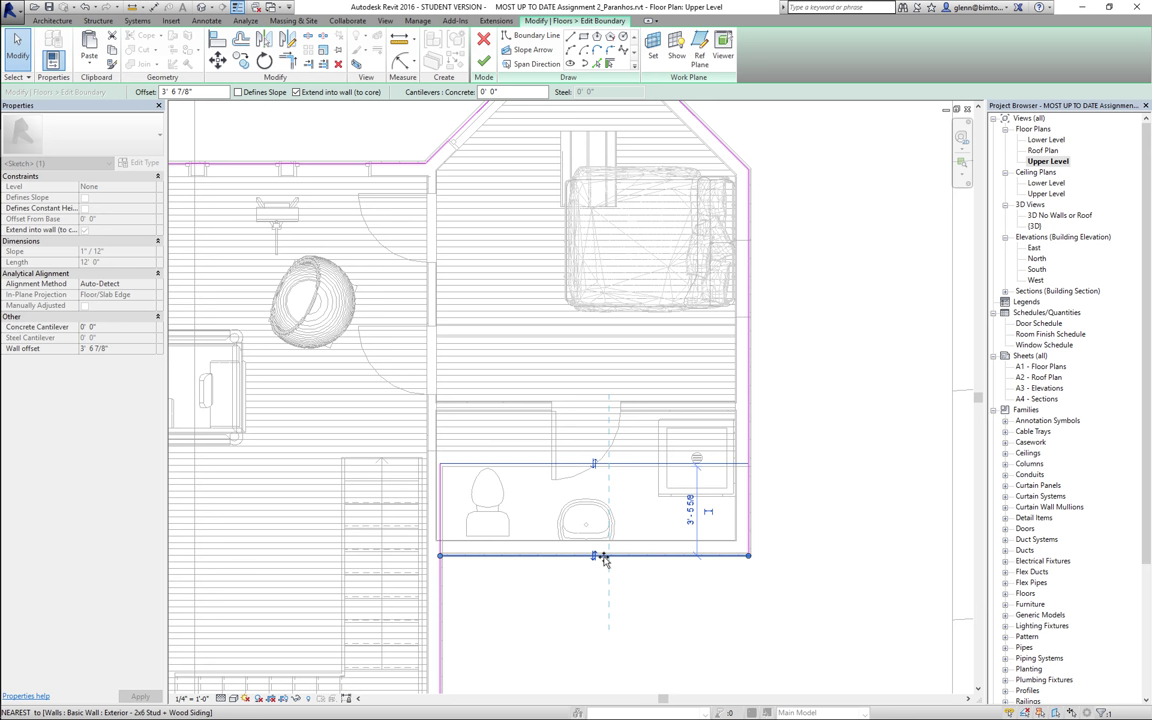
key(Escape)
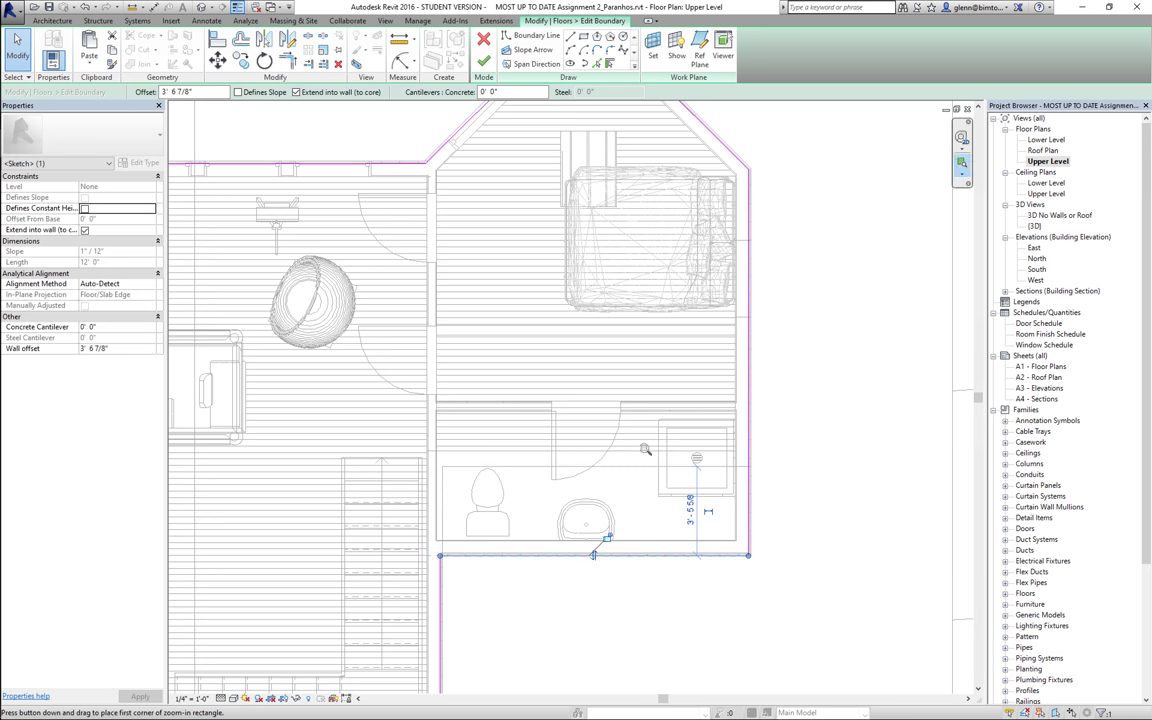
- Adjust the moved boundary line onto the outer face of the south exterior wall's stud core
click(961, 160)
drag(511, 473, 775, 602)
key(super+a)
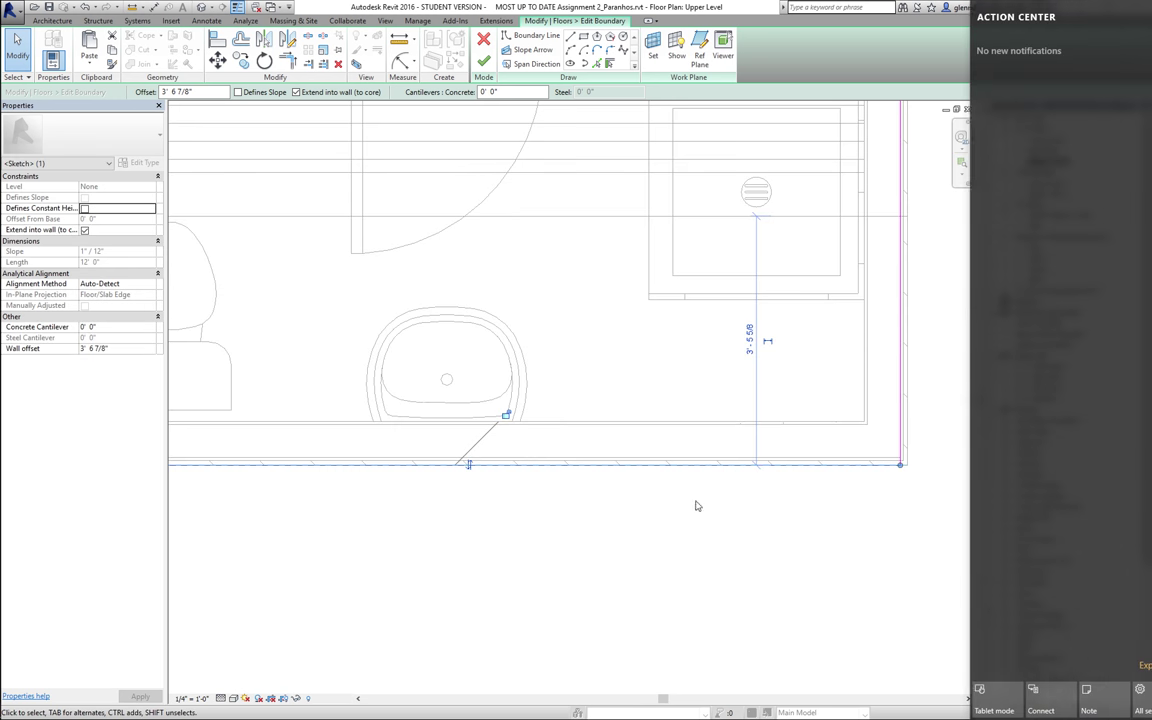
key(super+a)
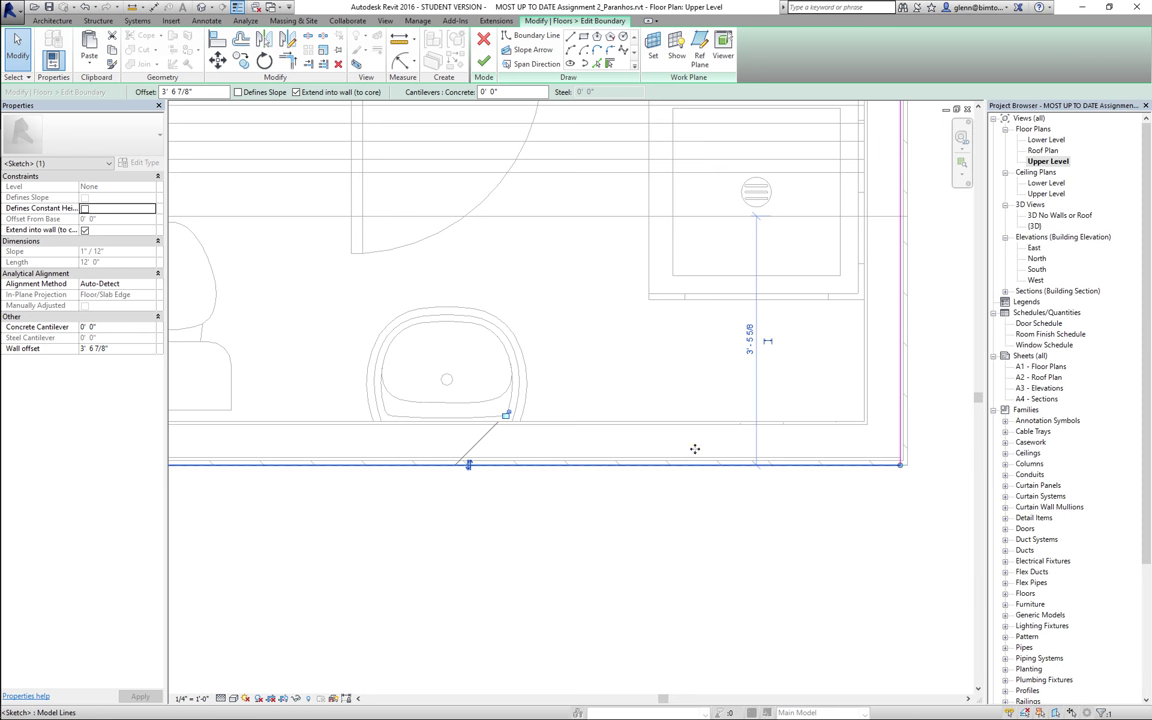
mouse_move(694, 463)
mouse_down()
mouse_move(694, 443)
mouse_move(692, 458)
mouse_up()
click(667, 513)
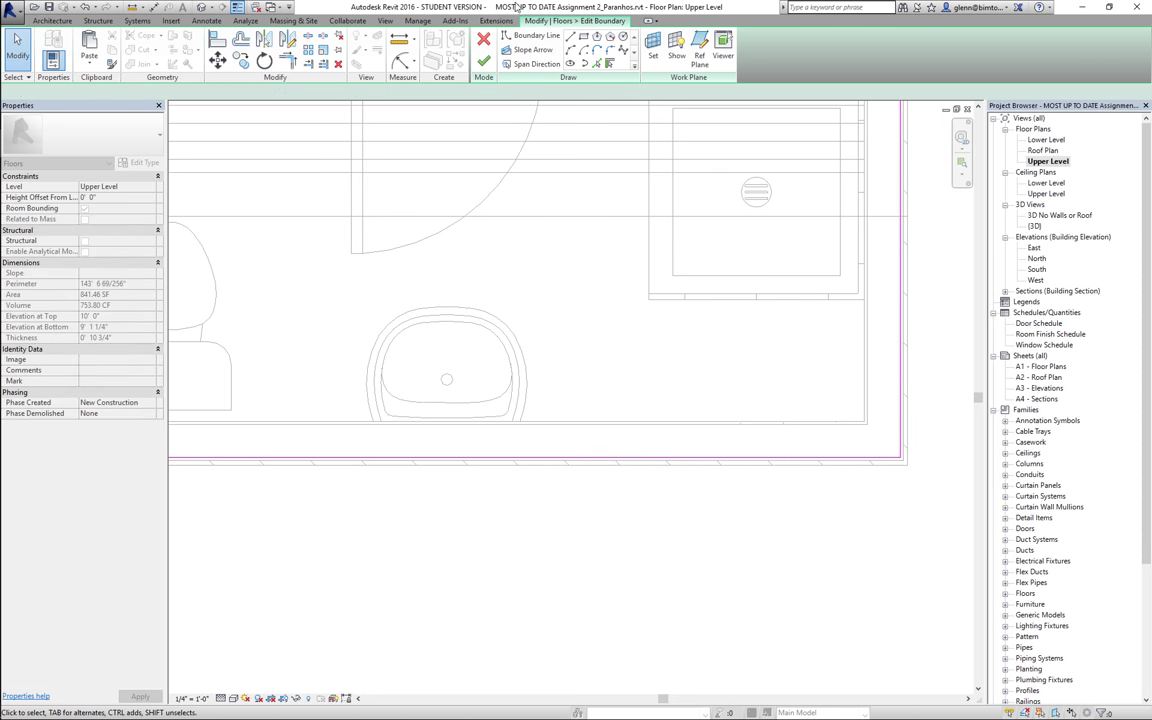
- Finish the carpet floor's boundary sketch, decline joining it with the overlapping walls, and deselect the floor
click(484, 61)
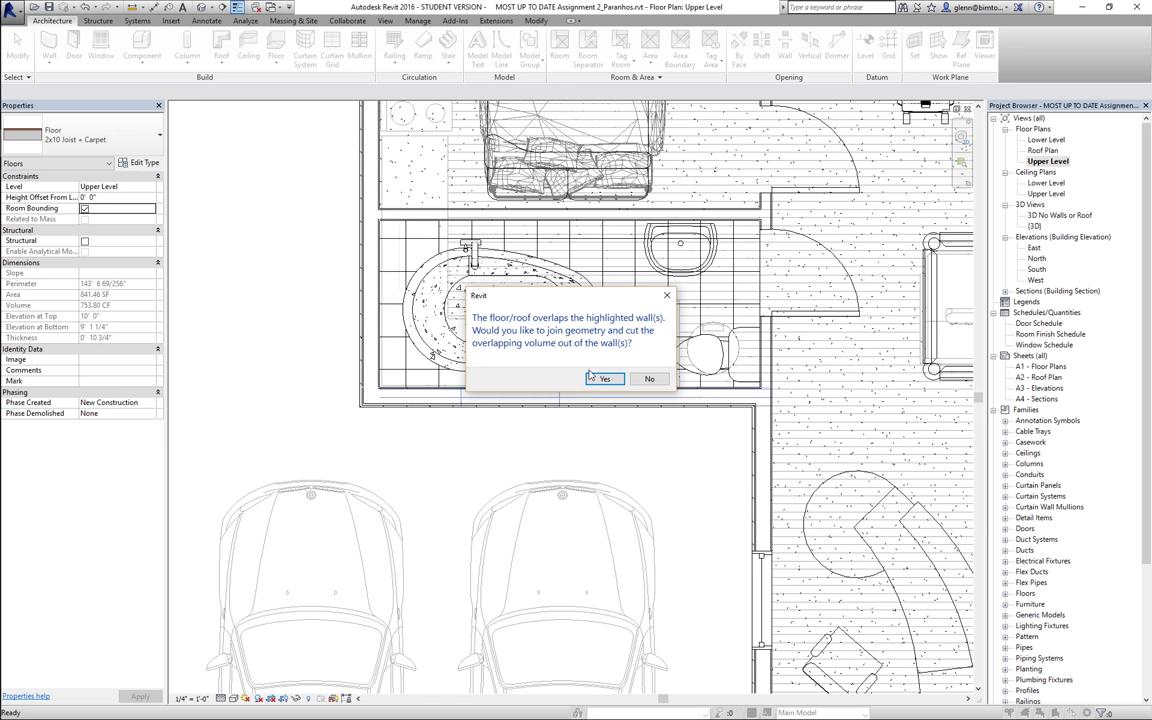
click(650, 378)
scroll(540, 400, up, 5)
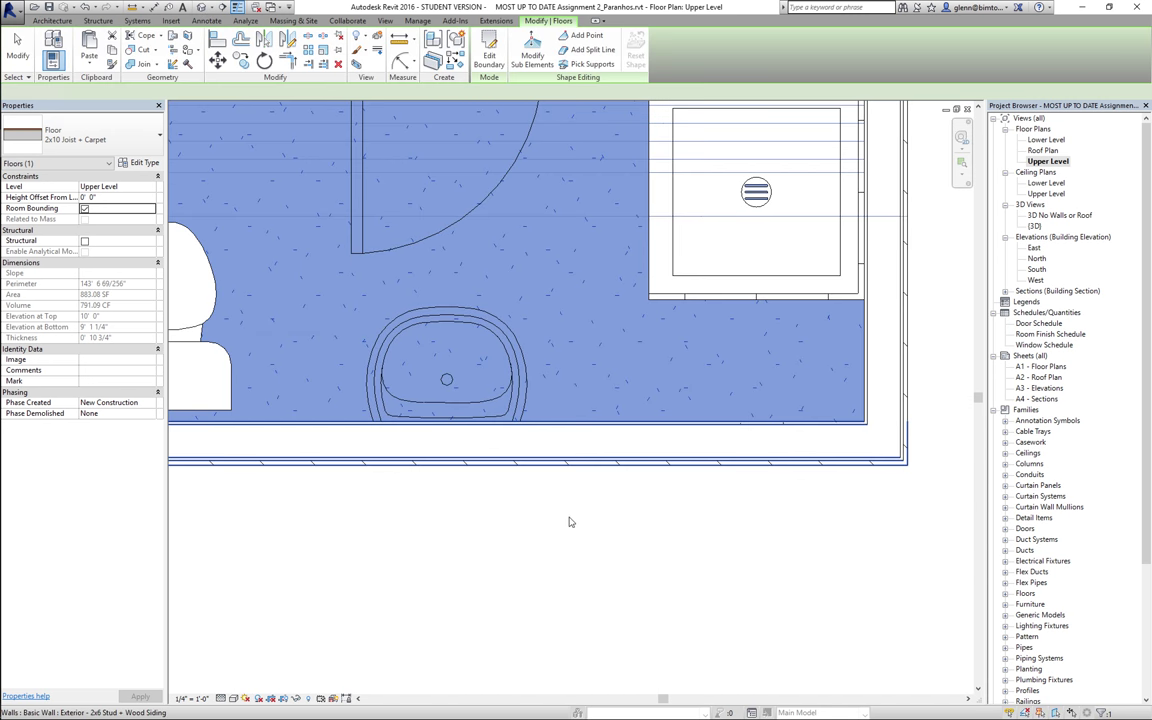
click(570, 521)
scroll(570, 521, down, 6)
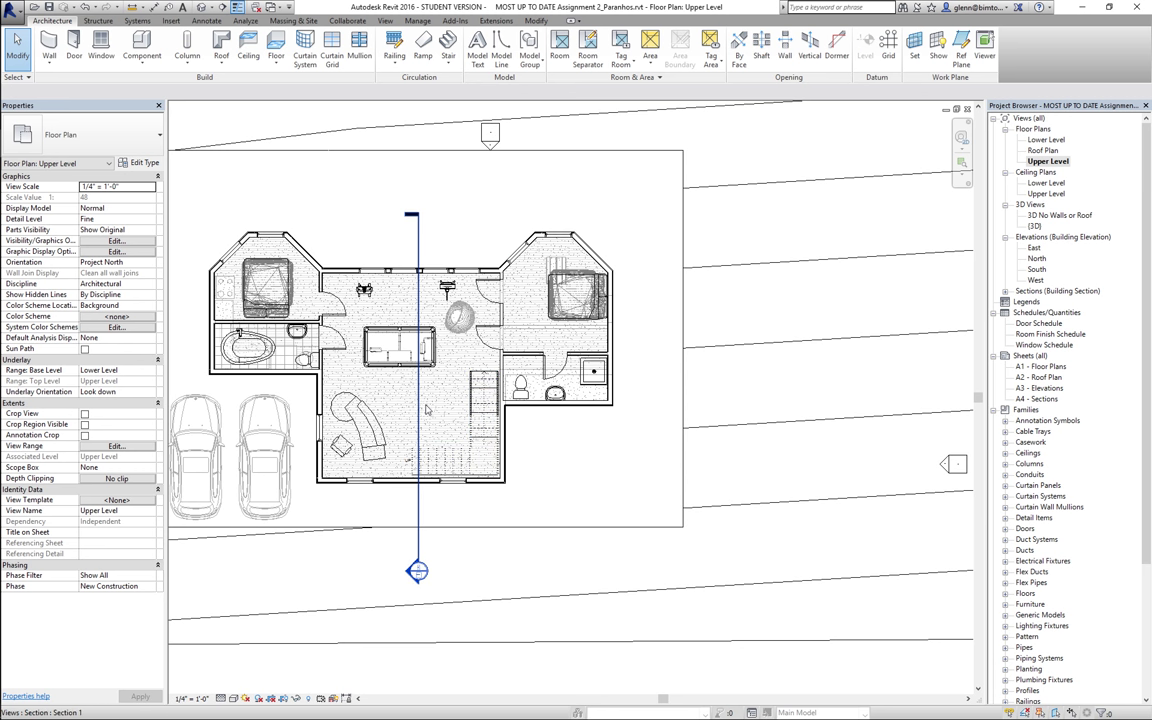
- Reopen the carpet floor's boundary and trace the stair opening along both flights' inner edges, the stair's north end and its first riser
click(452, 397)
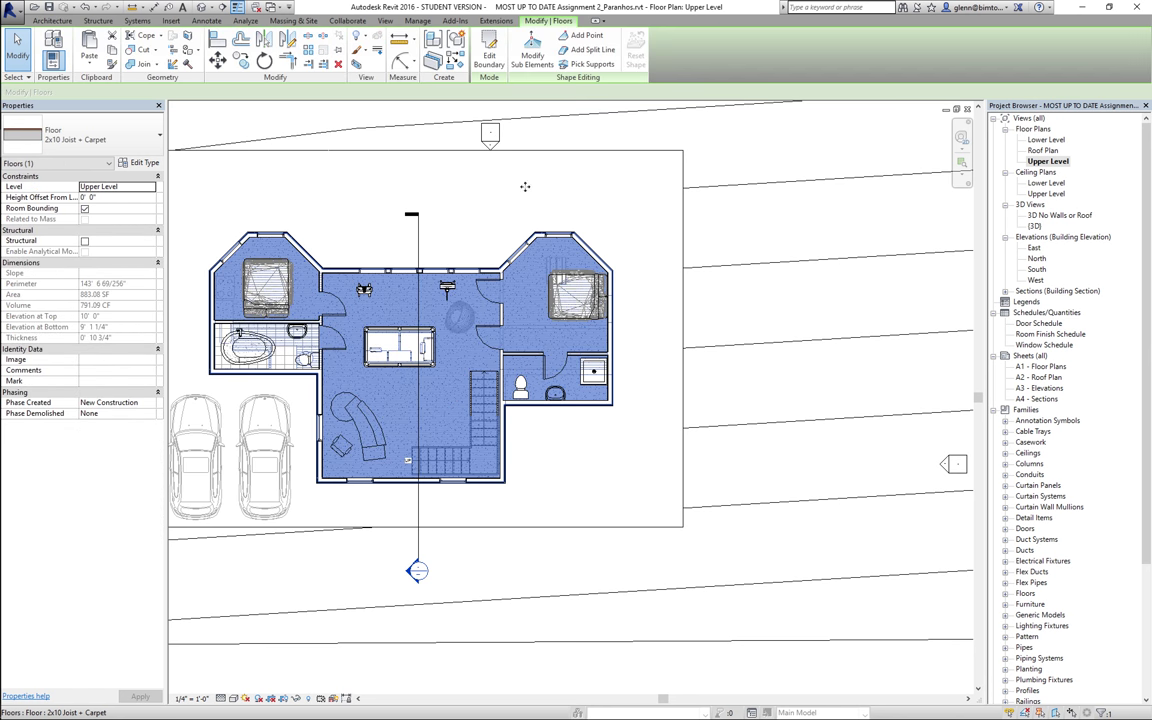
click(489, 58)
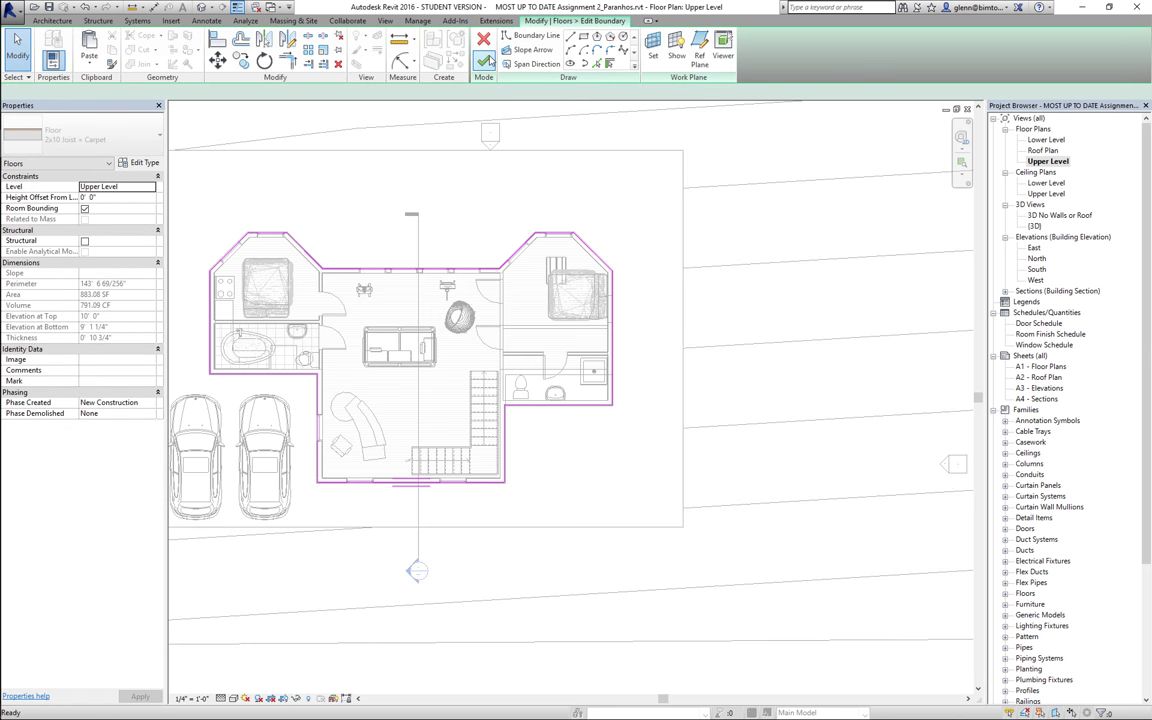
click(961, 162)
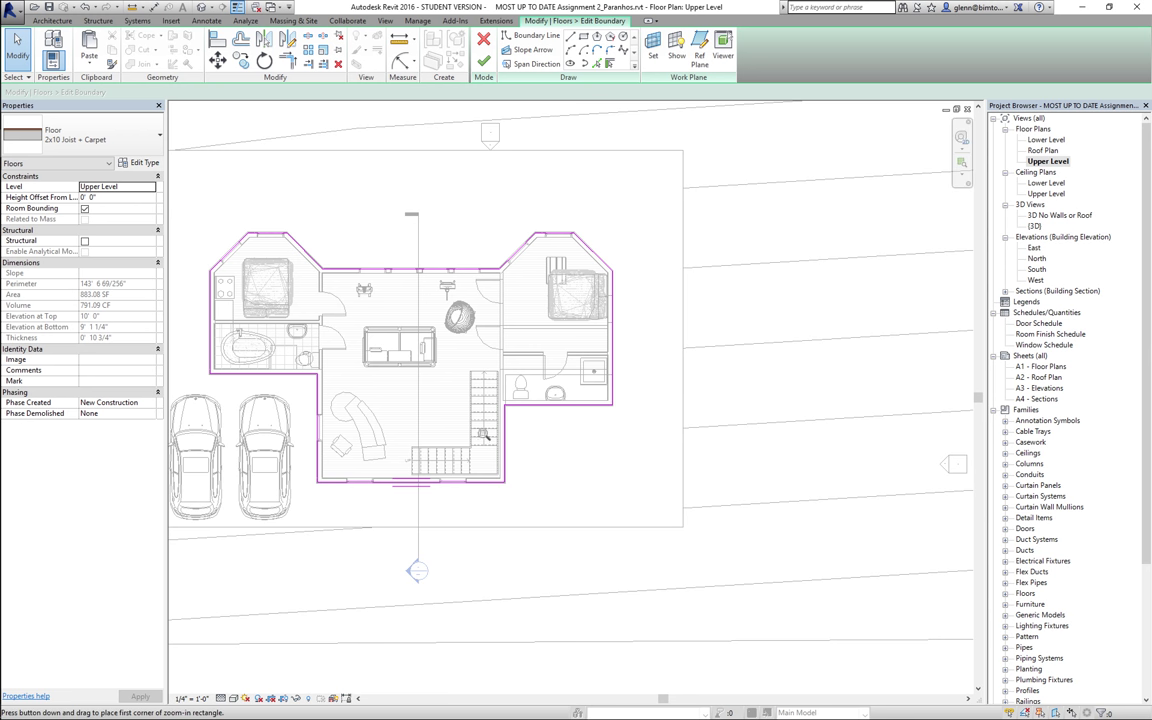
drag(349, 307, 529, 517)
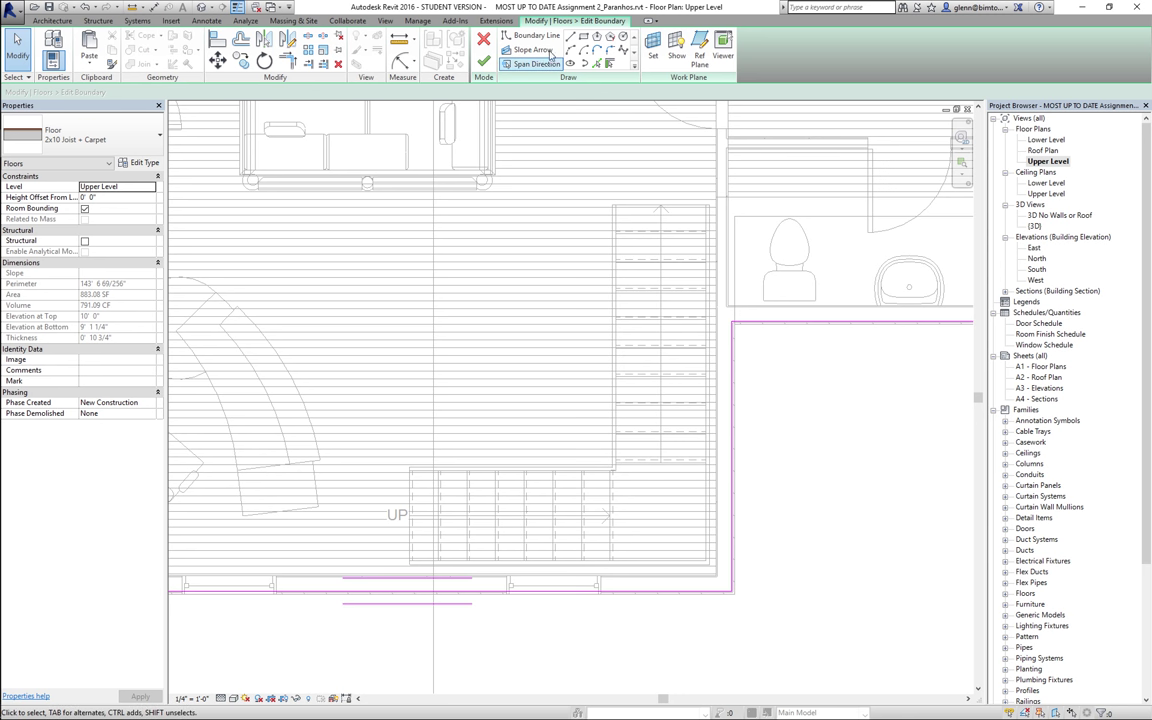
click(597, 62)
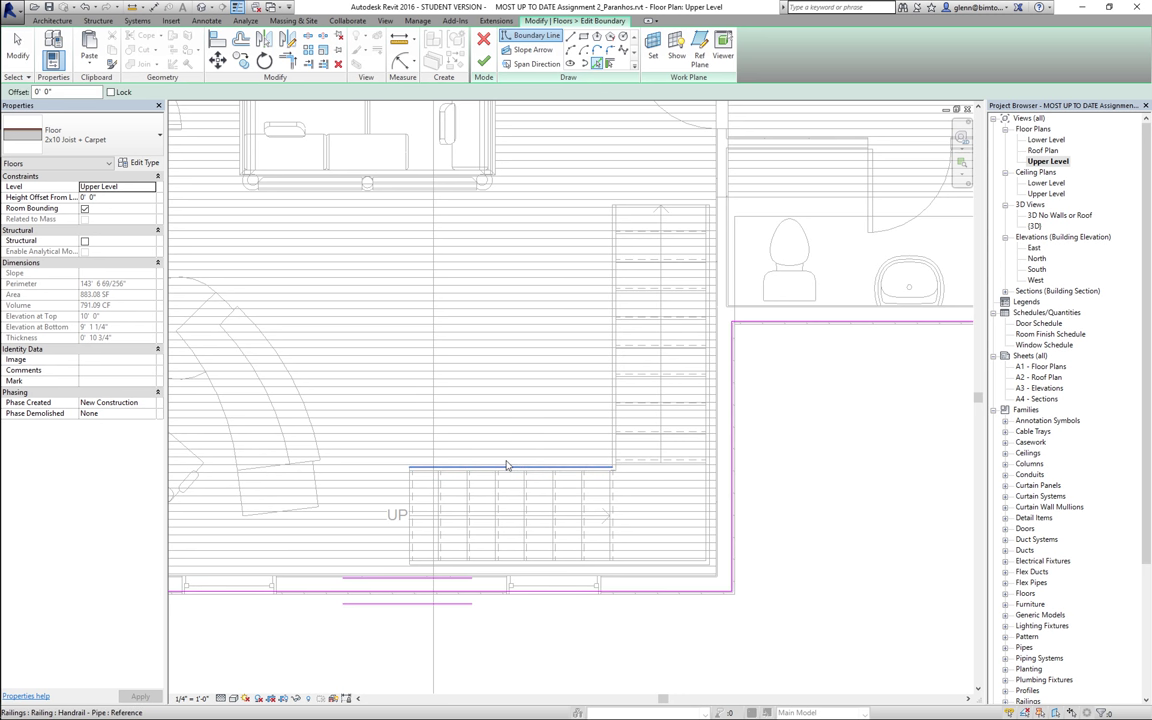
click(505, 468)
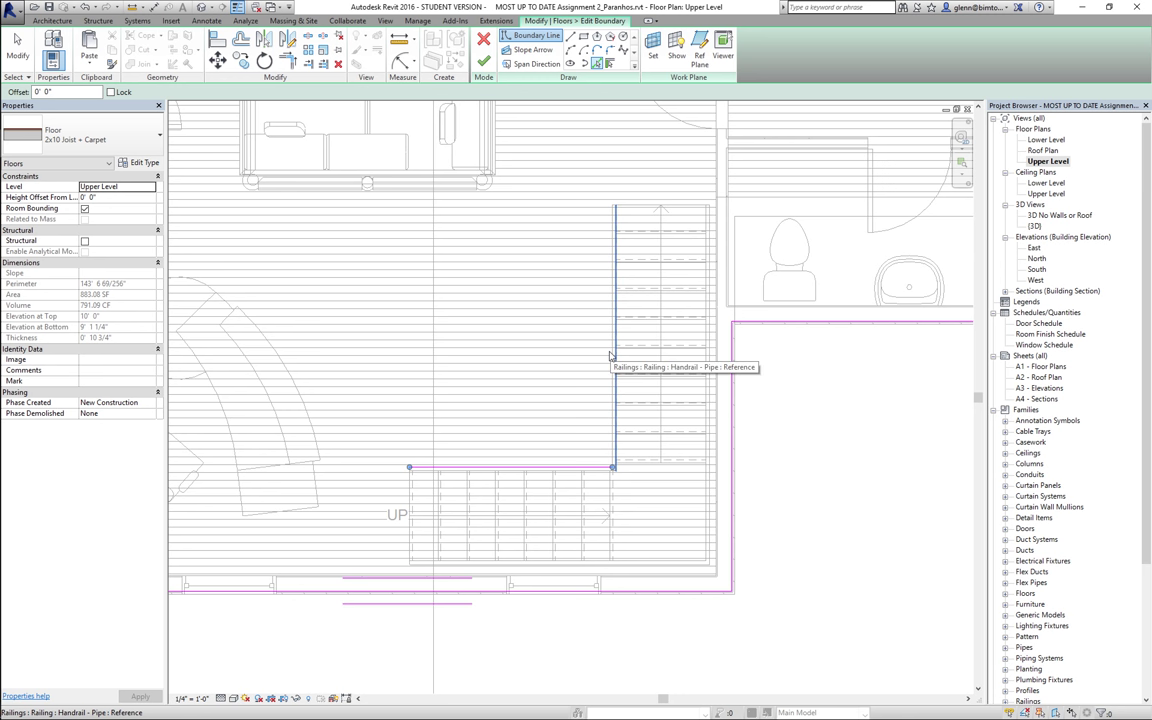
click(606, 358)
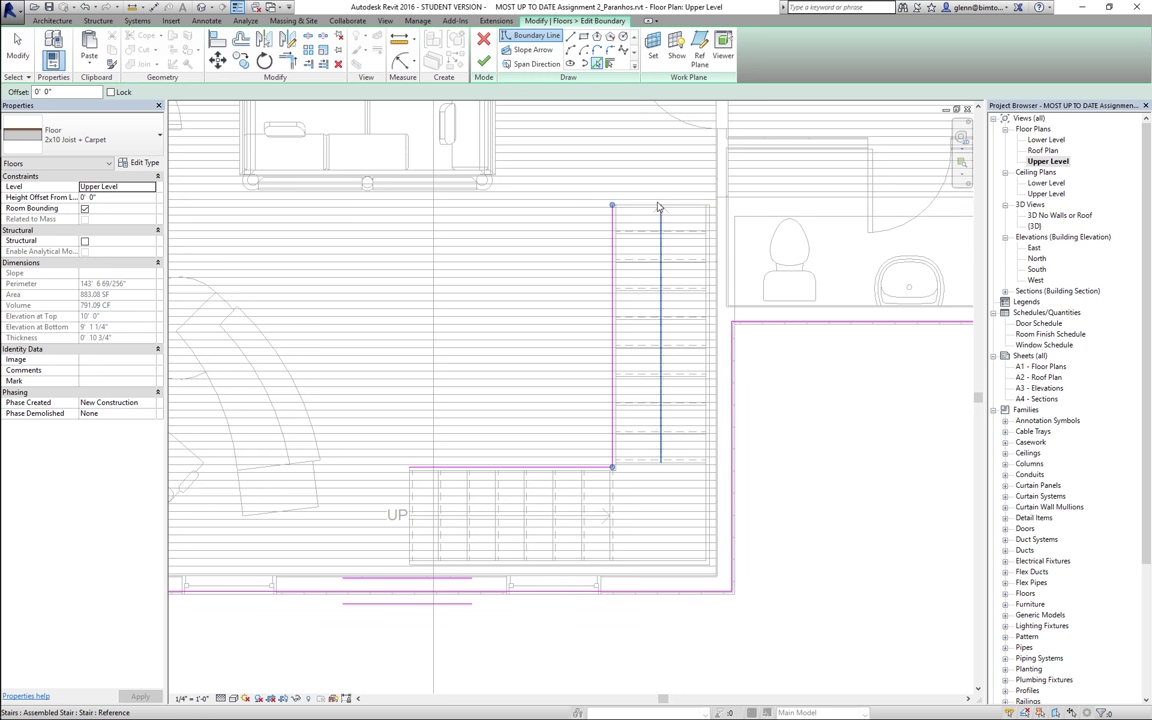
click(645, 207)
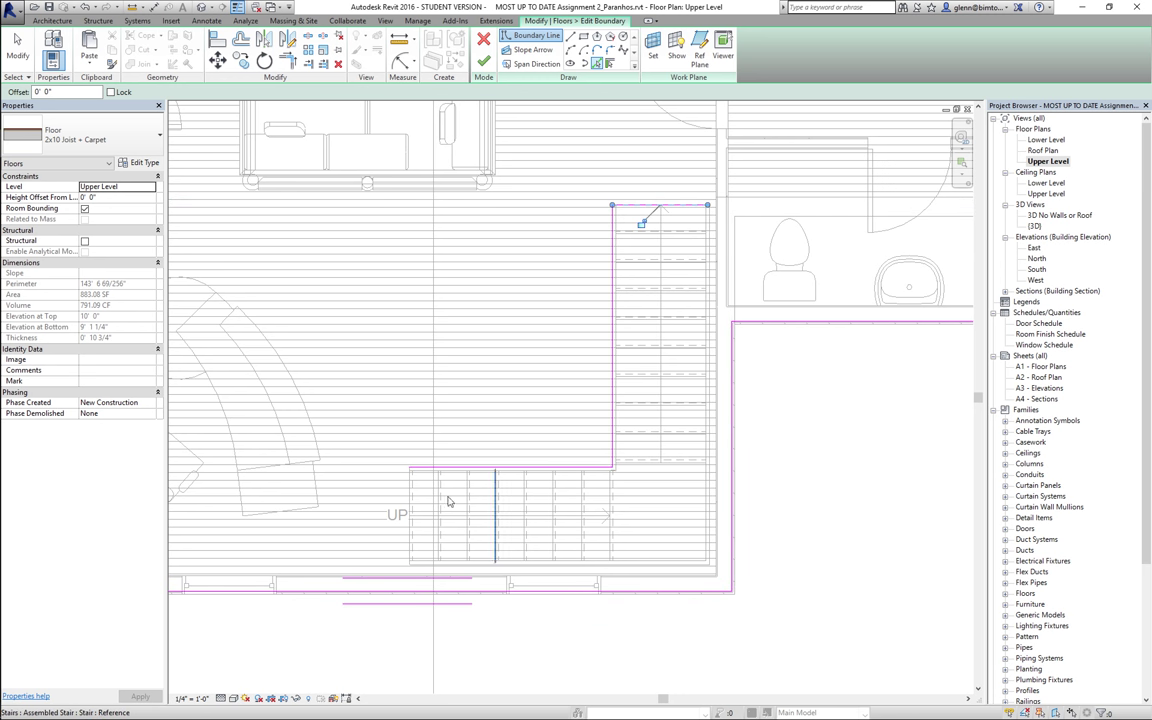
click(410, 492)
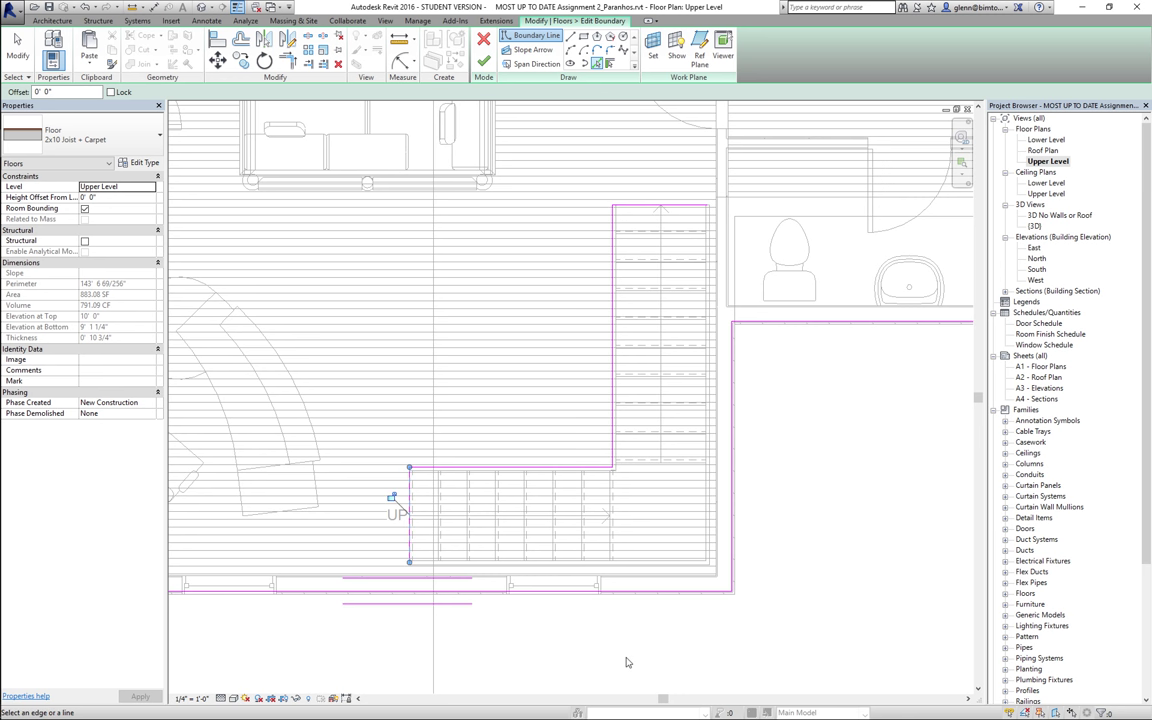
key(Escape)
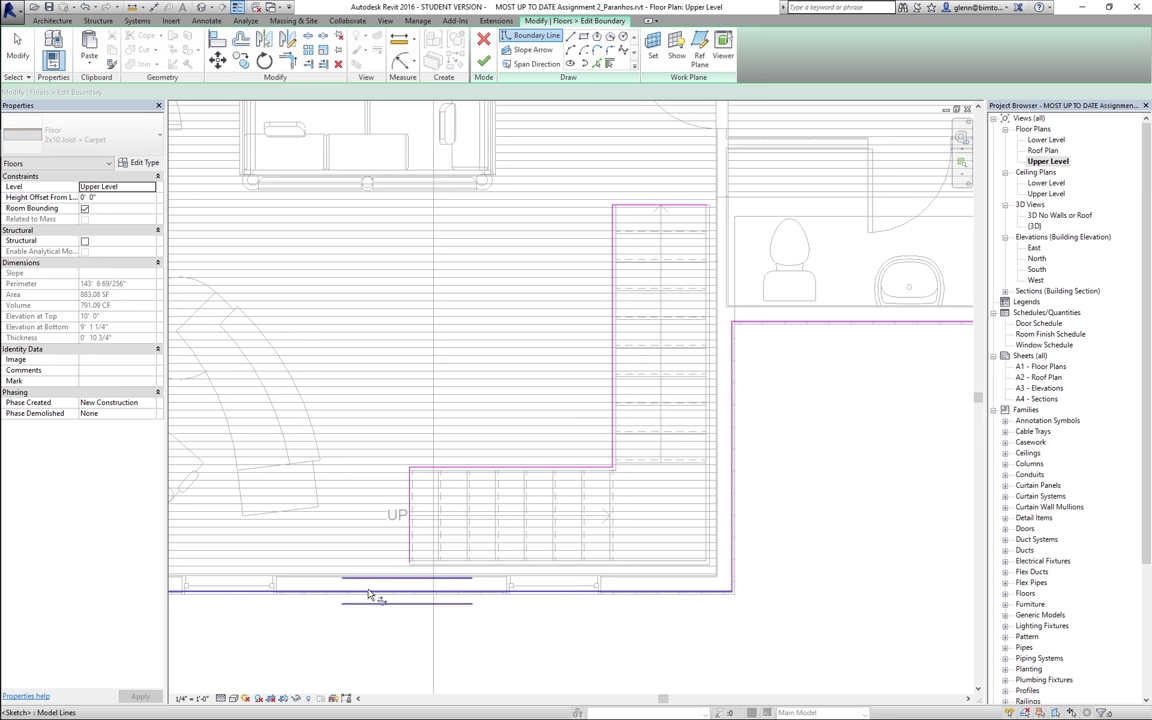
- Trim the boundary line along the stair's first riser and the south exterior boundary line to meet at a corner
key(Escape)
key(t)
key(r)
click(408, 555)
click(390, 590)
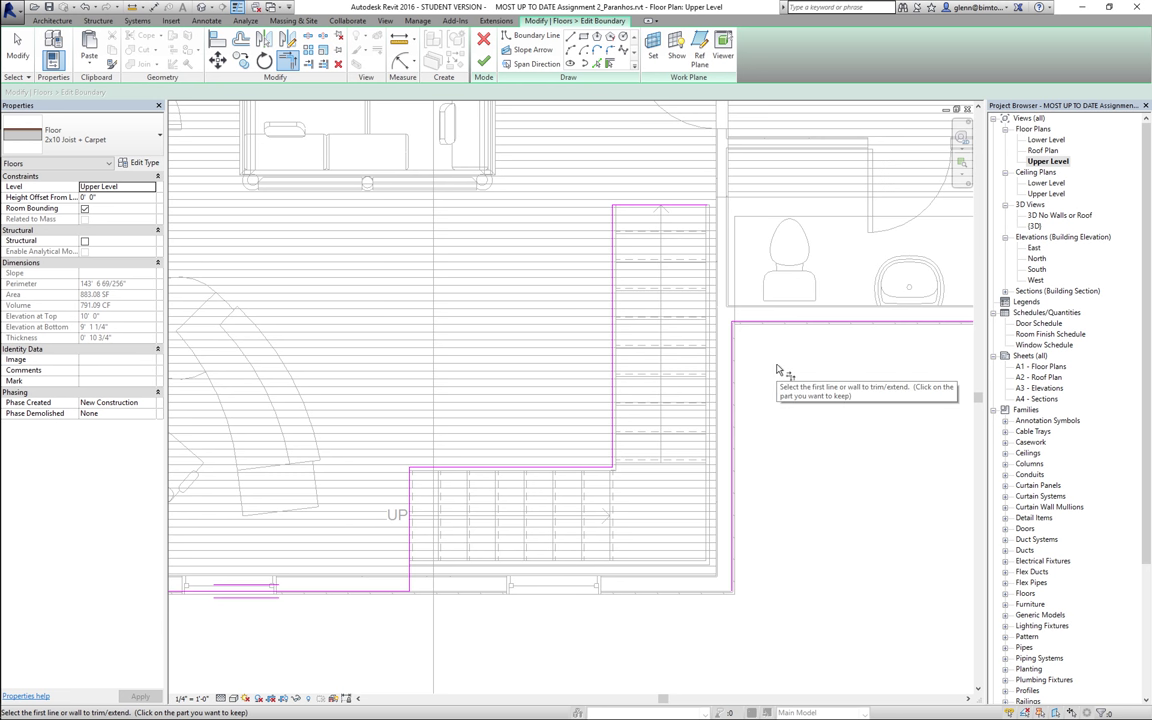
key(super+a)
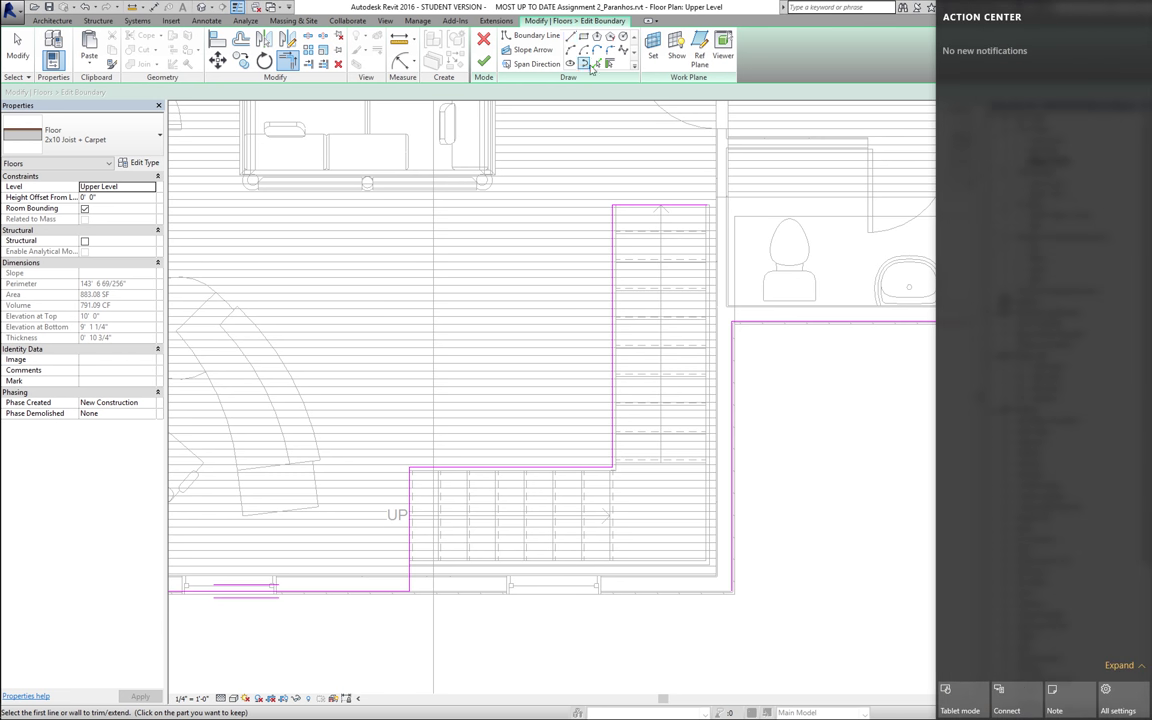
- Add a boundary line along the east side of the stair's upper flight and trim it to the east bathroom's south boundary line
click(520, 36)
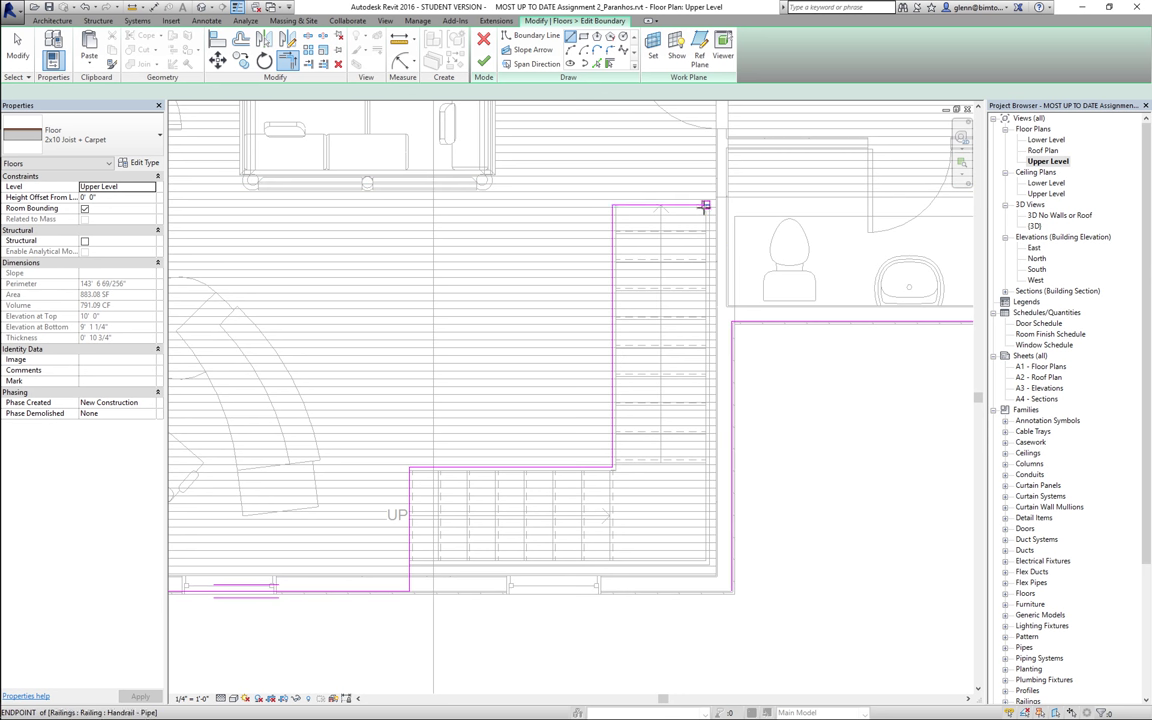
click(597, 63)
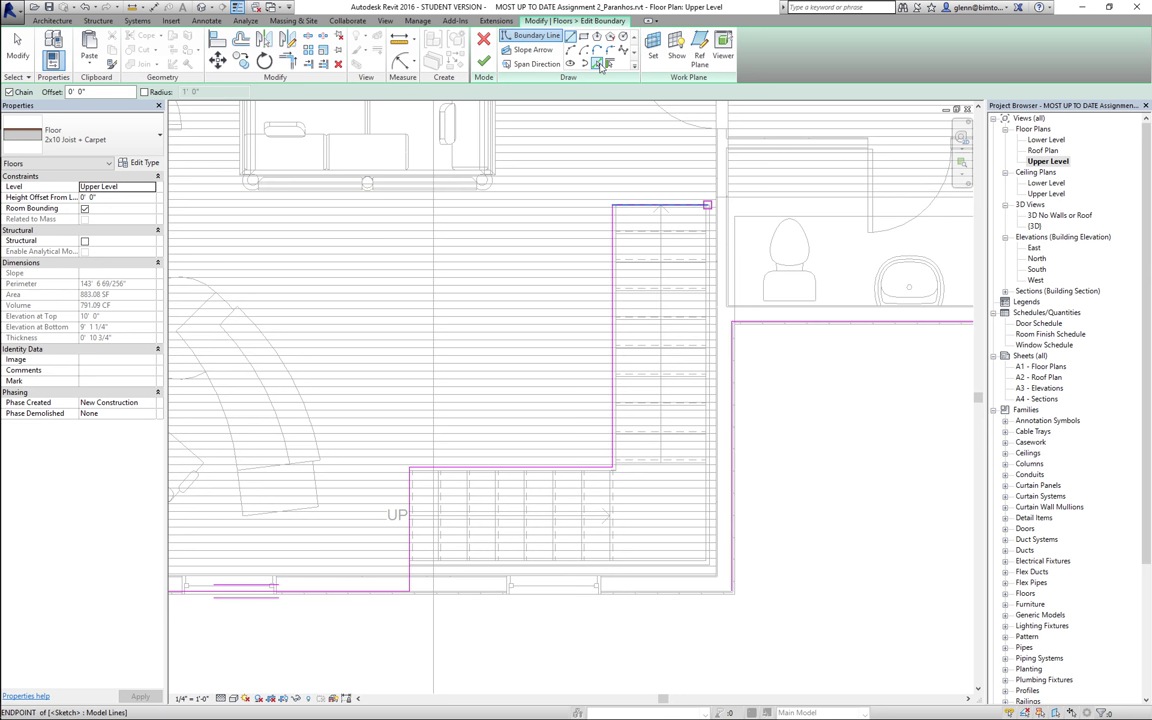
click(712, 258)
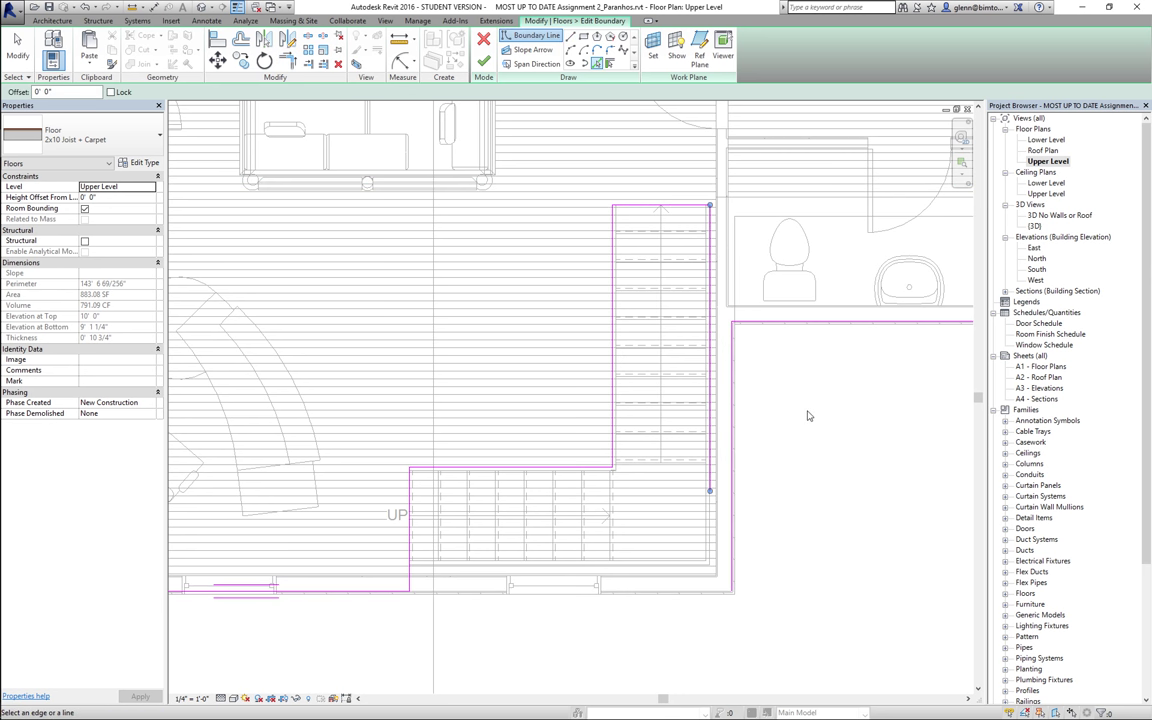
key(t)
key(r)
click(780, 323)
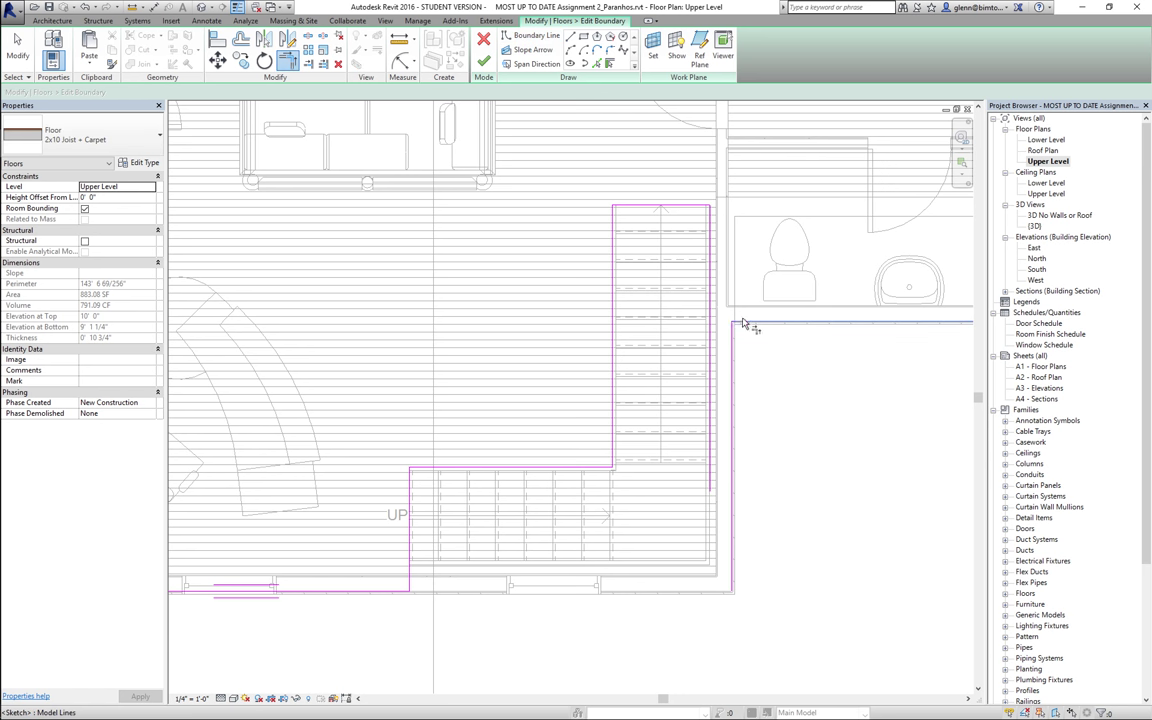
click(712, 322)
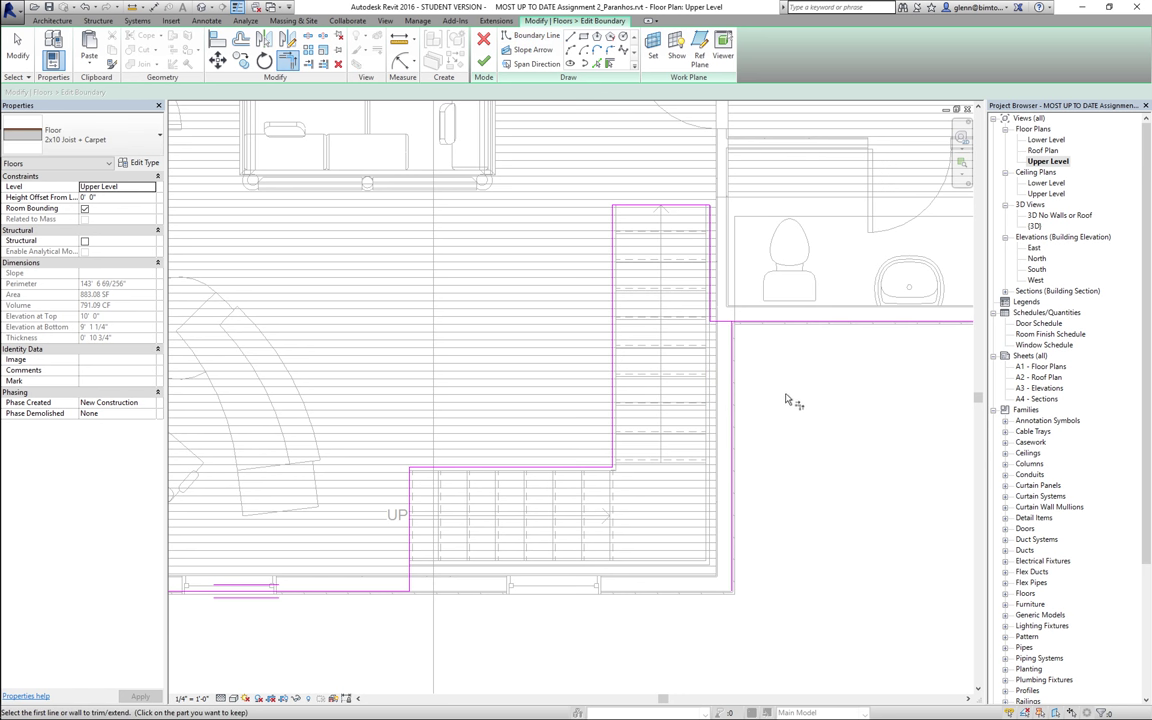
- Delete the leftover boundary segment along the exterior wall east of the stair, south of the east bathroom
click(16, 42)
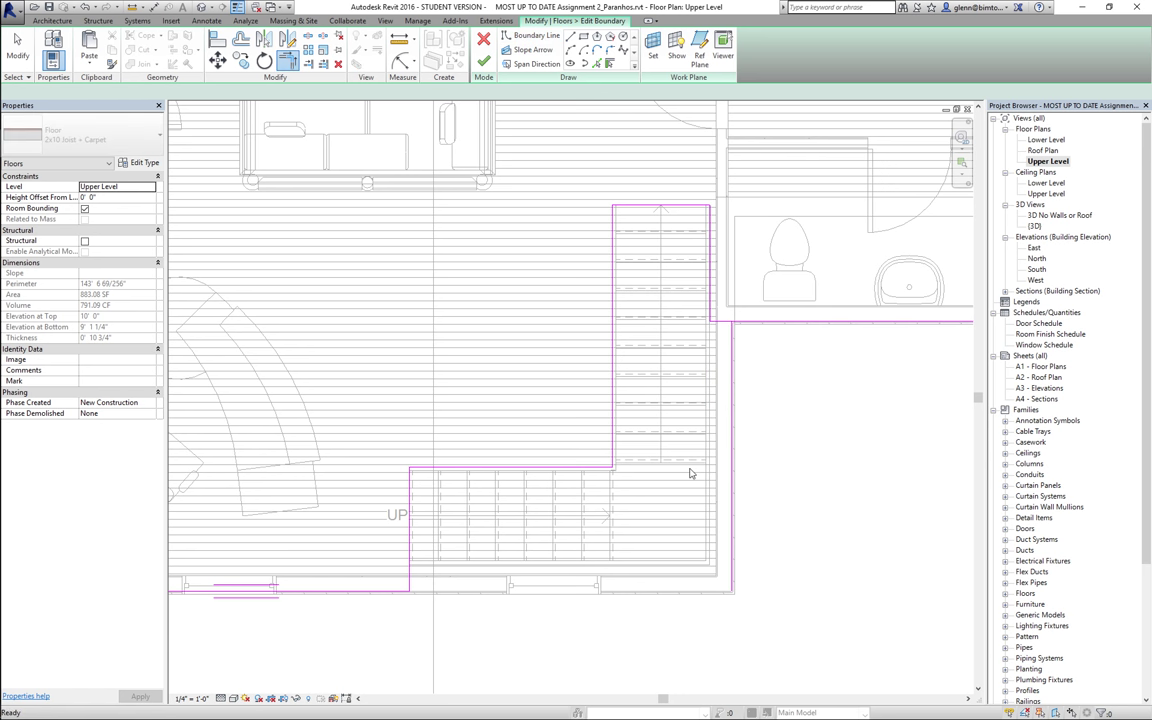
click(731, 470)
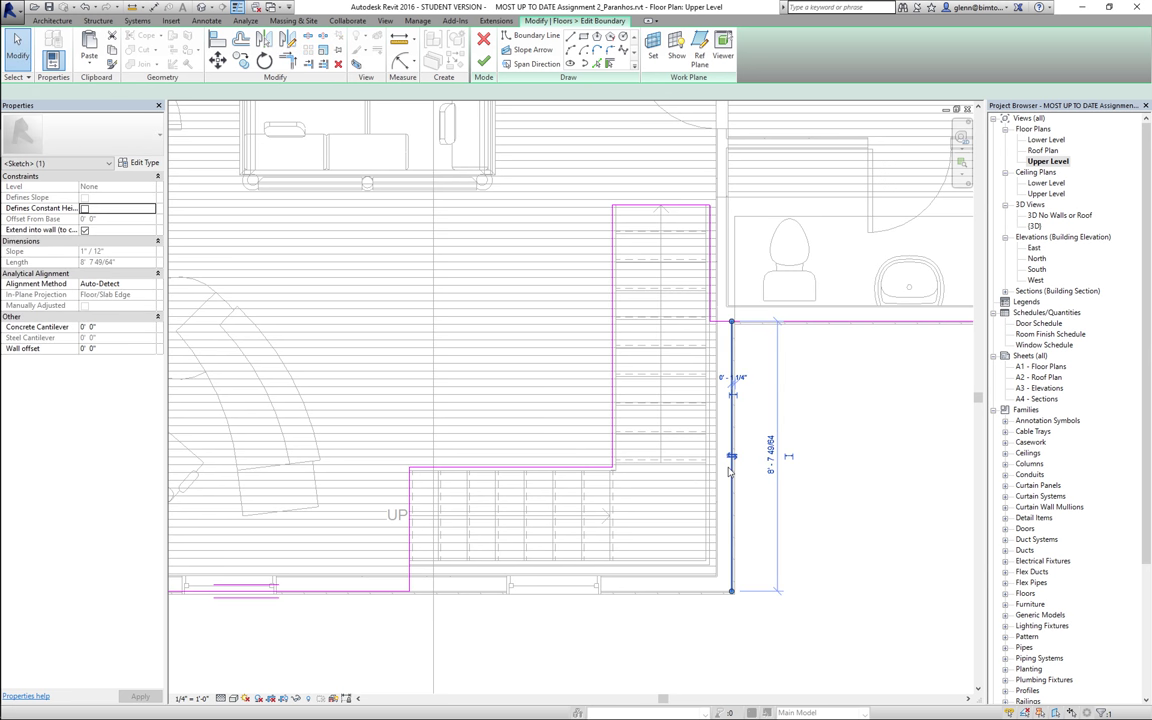
key(Delete)
scroll(729, 472, down, 3)
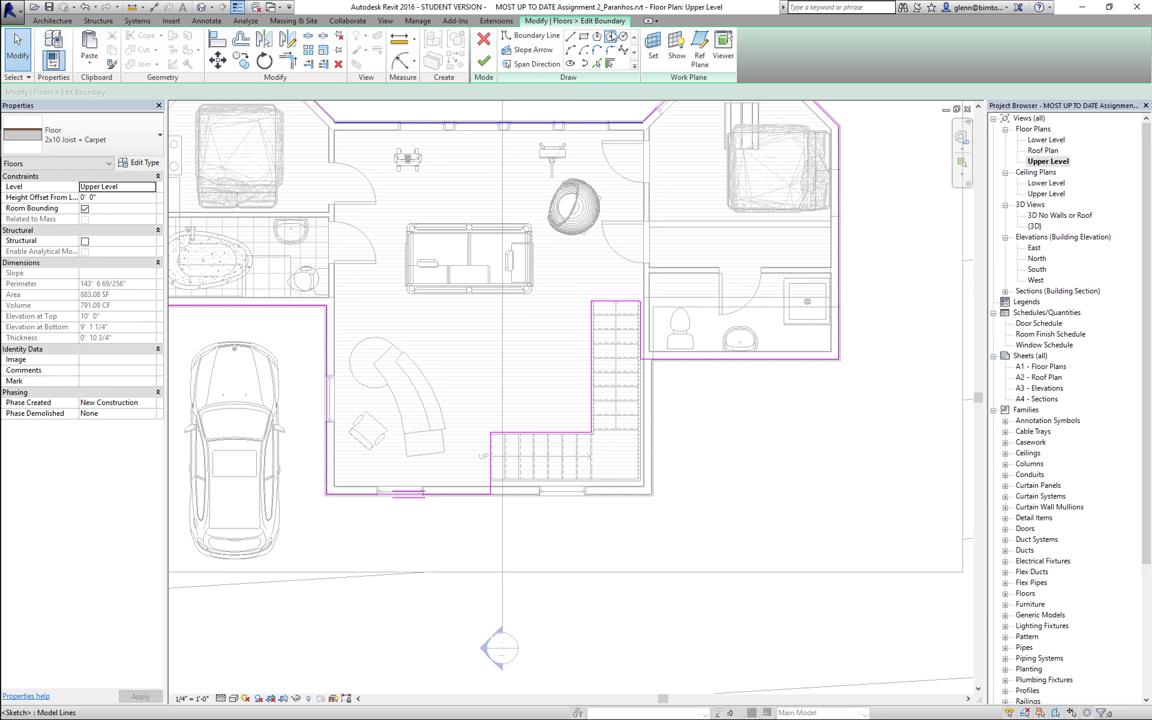
- Sketch a trial circular opening about 1' 9" in radius south of the pool table, and delete it
click(622, 37)
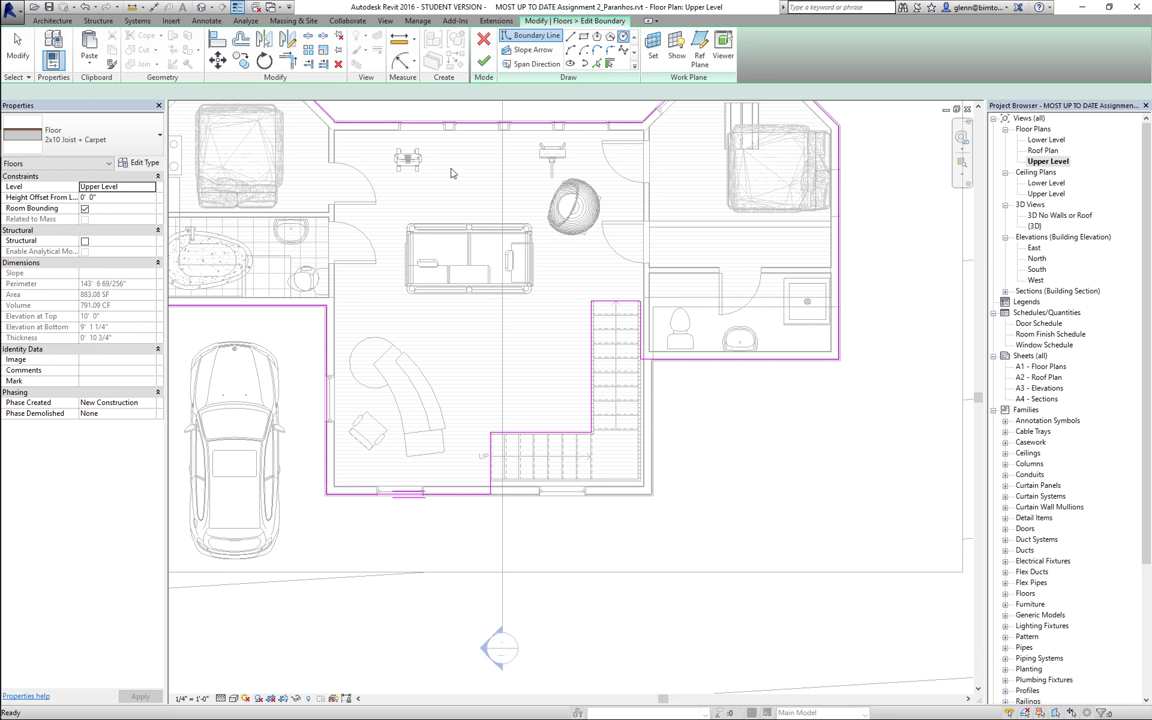
click(441, 321)
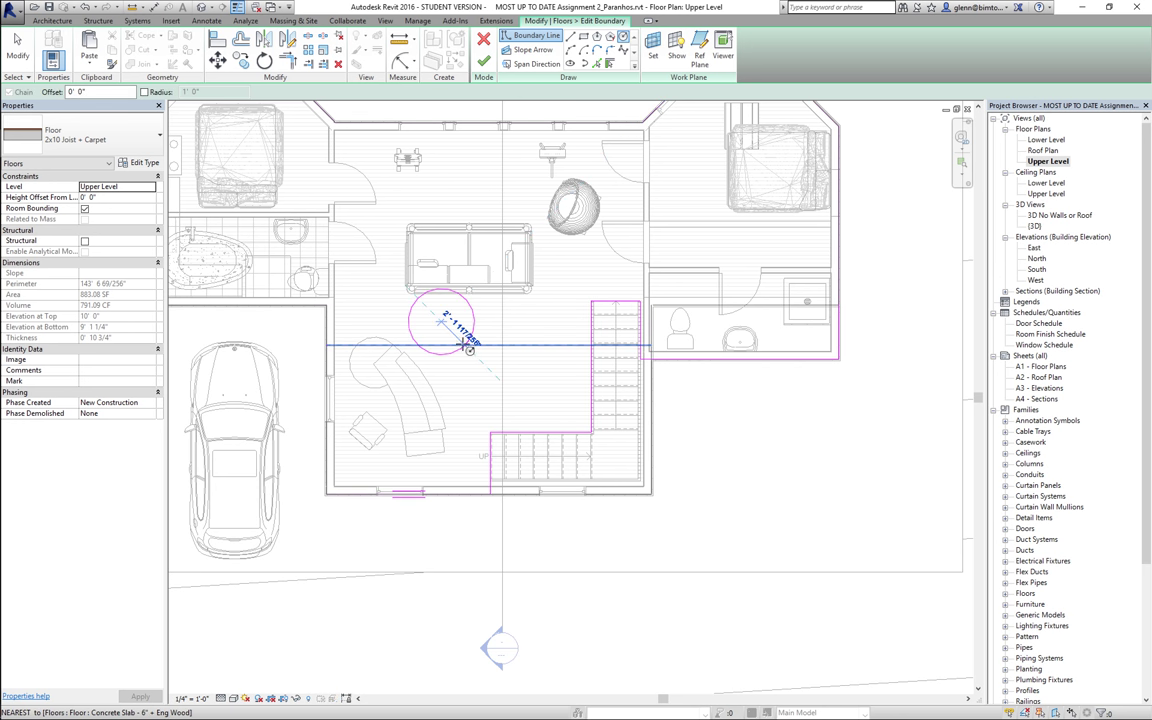
click(463, 345)
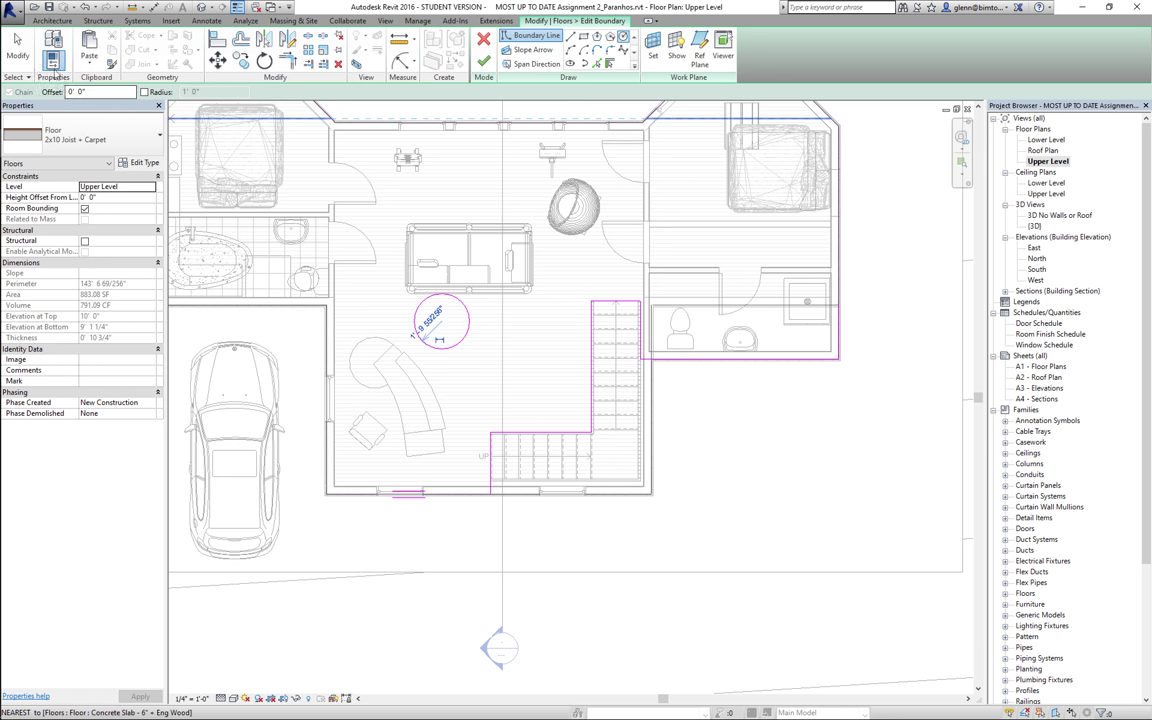
click(27, 55)
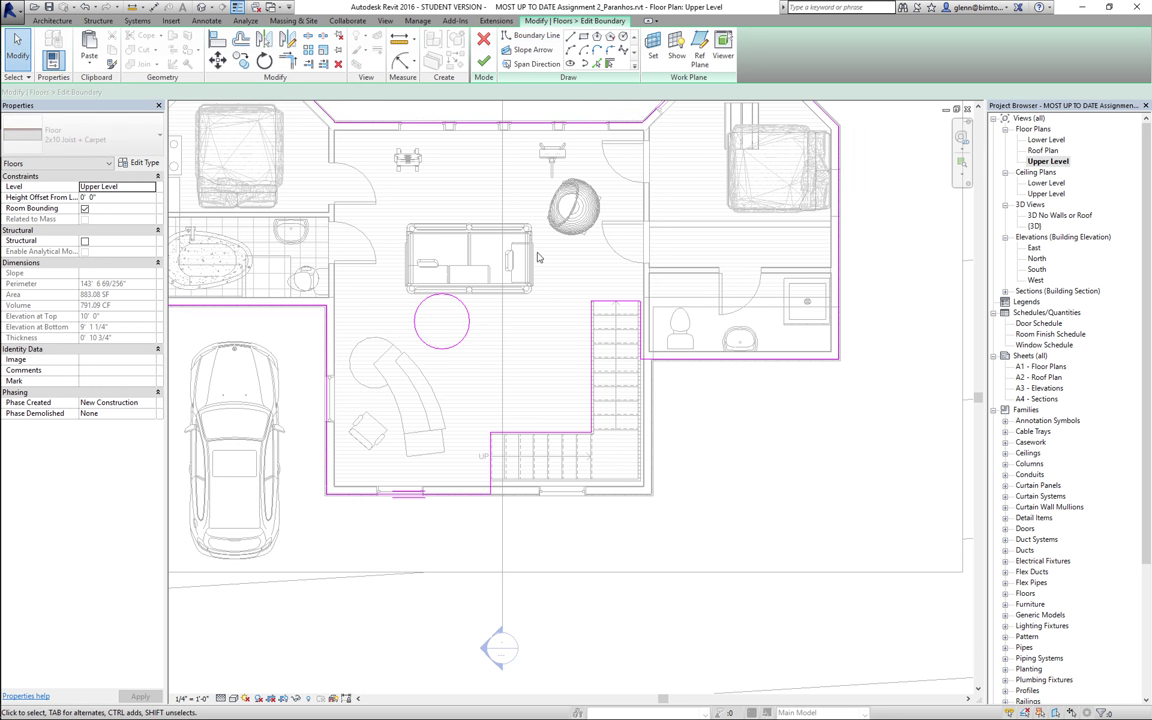
click(437, 294)
key(Delete)
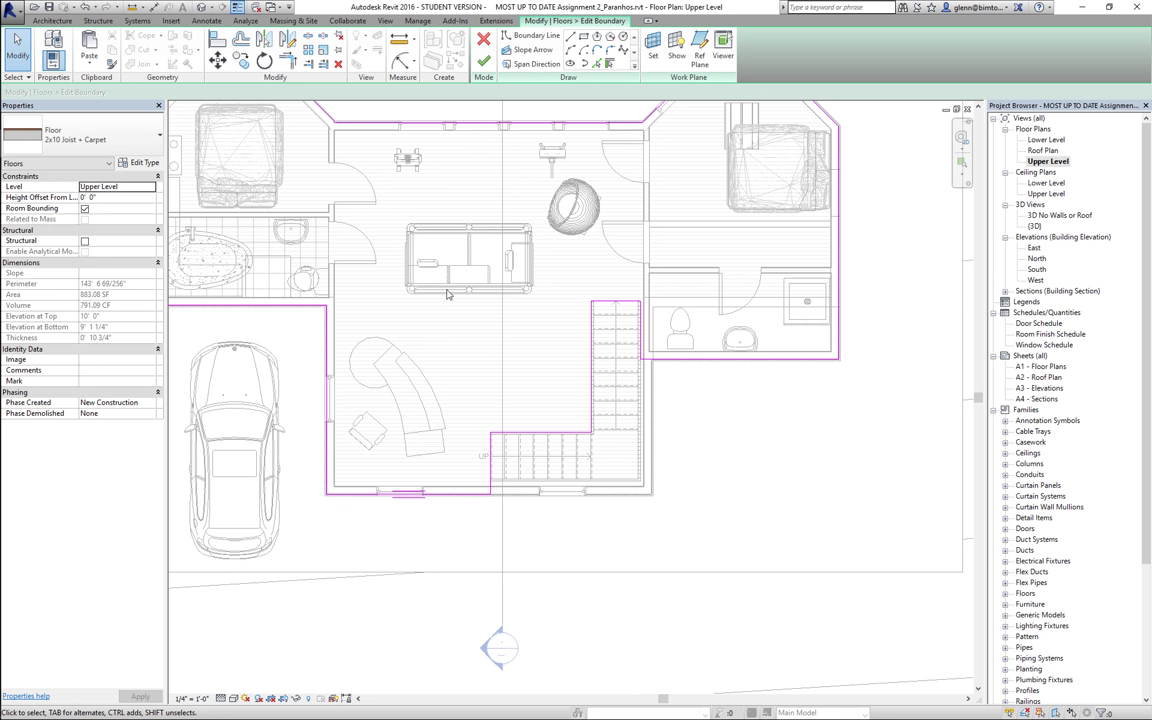
- Finish the carpet floor's sketch with its stair opening, decline the wall join, and clear the selection
click(484, 61)
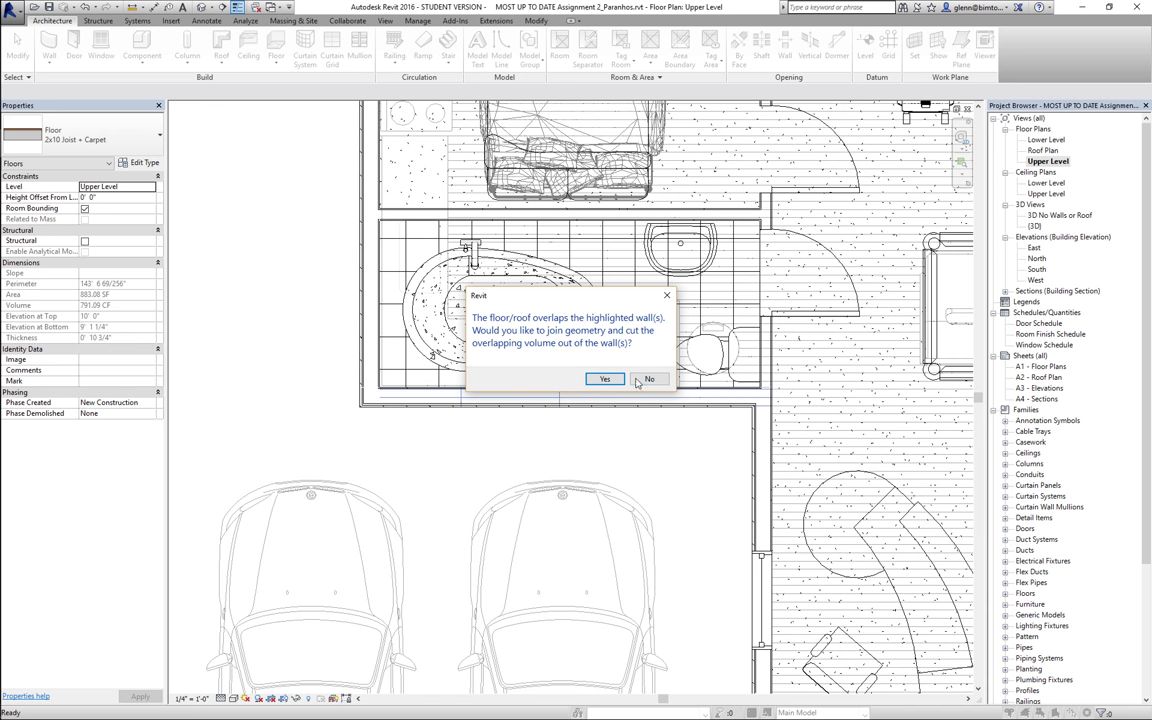
click(649, 379)
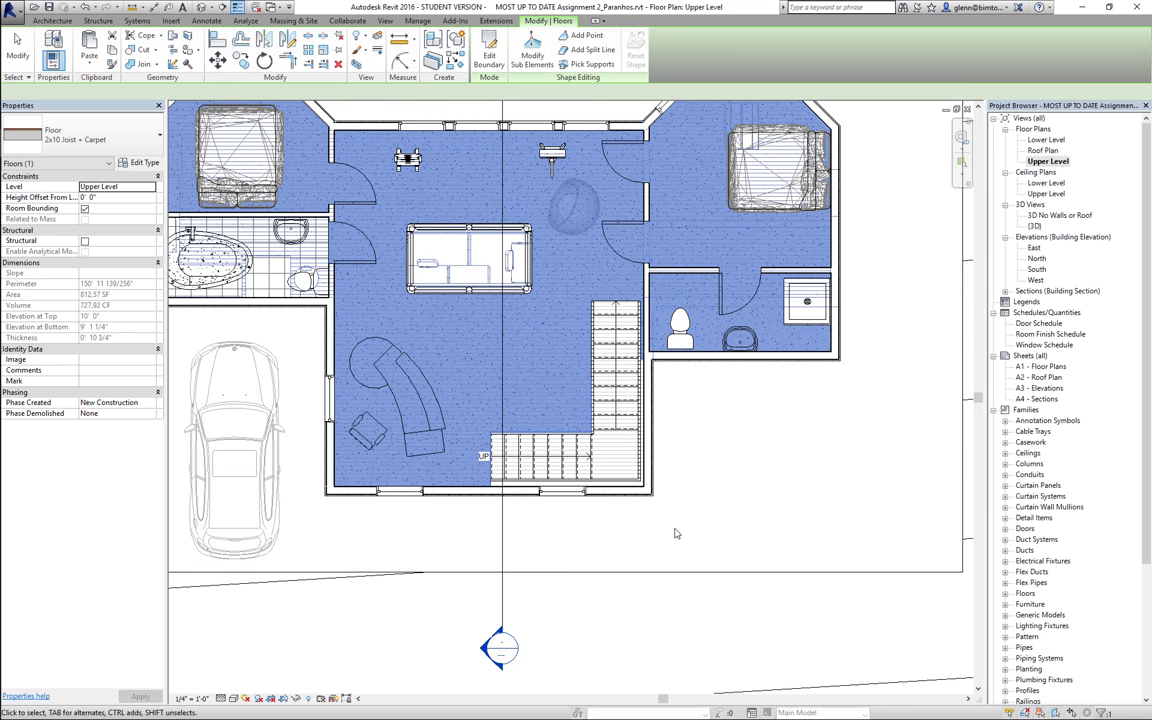
click(675, 533)
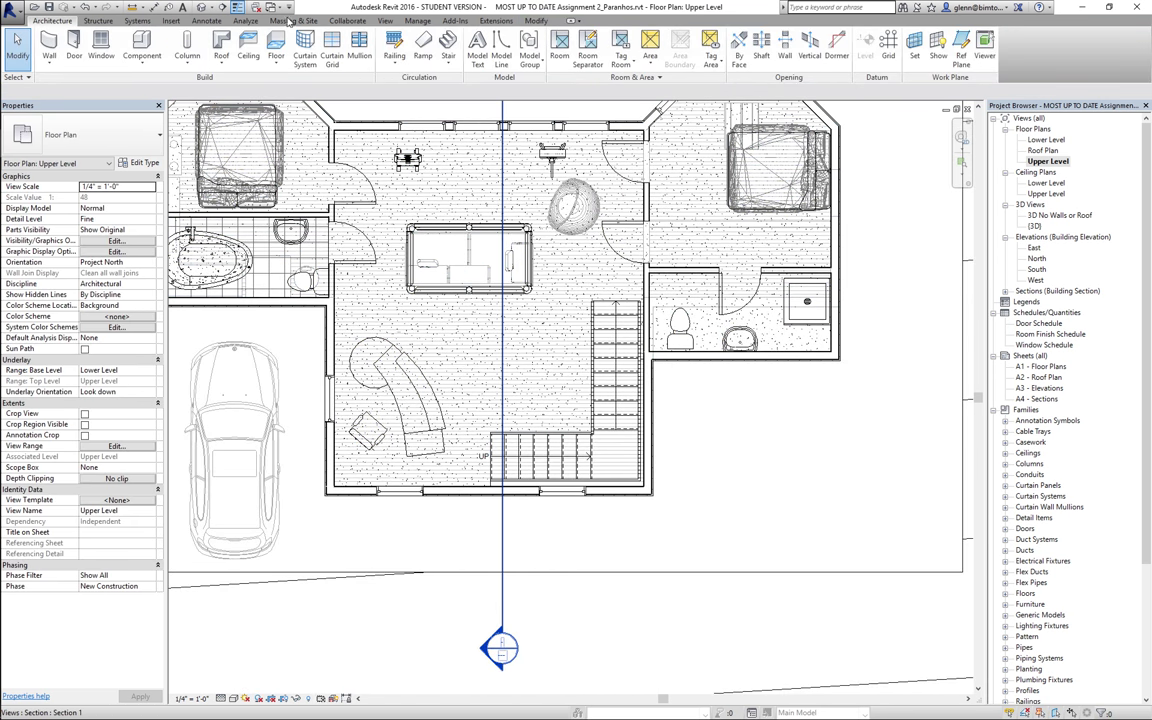
- Open the default 3D view and examine the stair opening and the east bedroom and bathroom floors from above
click(202, 8)
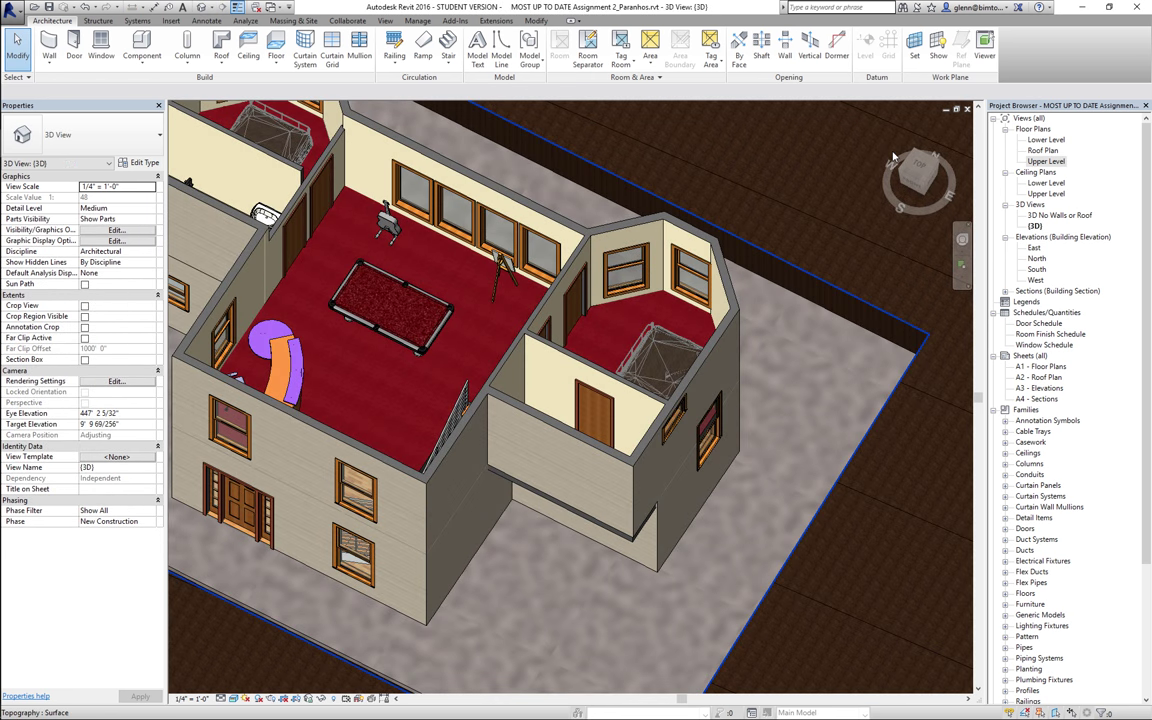
click(962, 239)
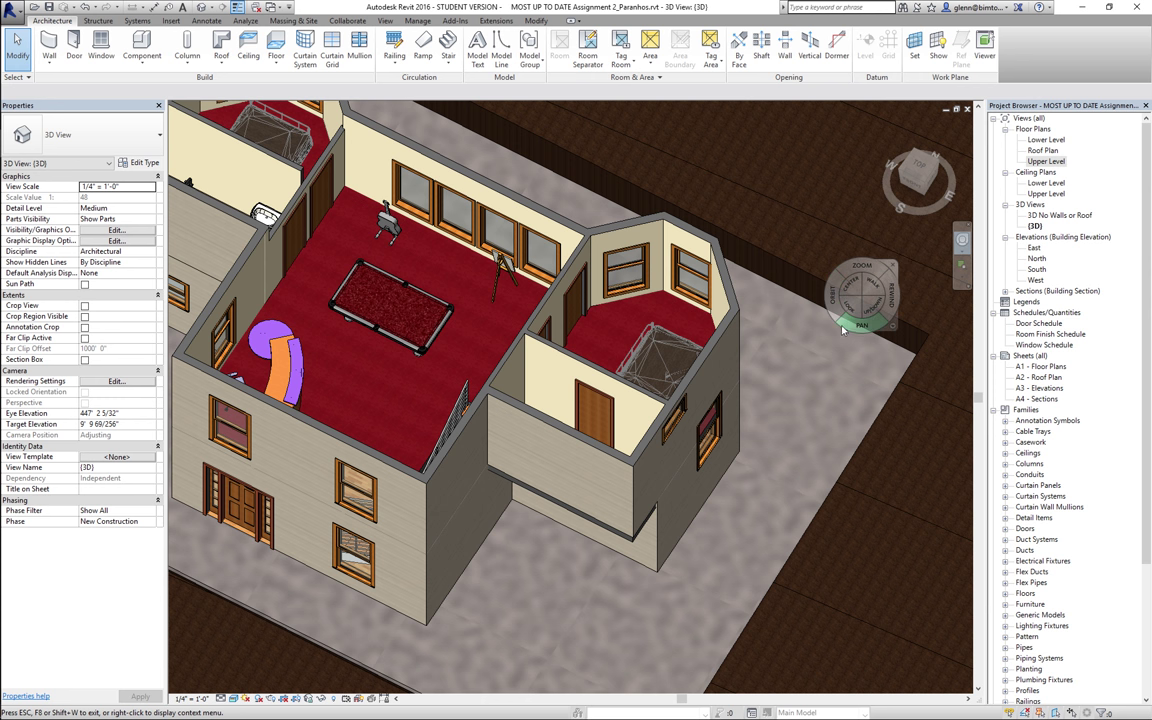
drag(833, 315, 805, 348)
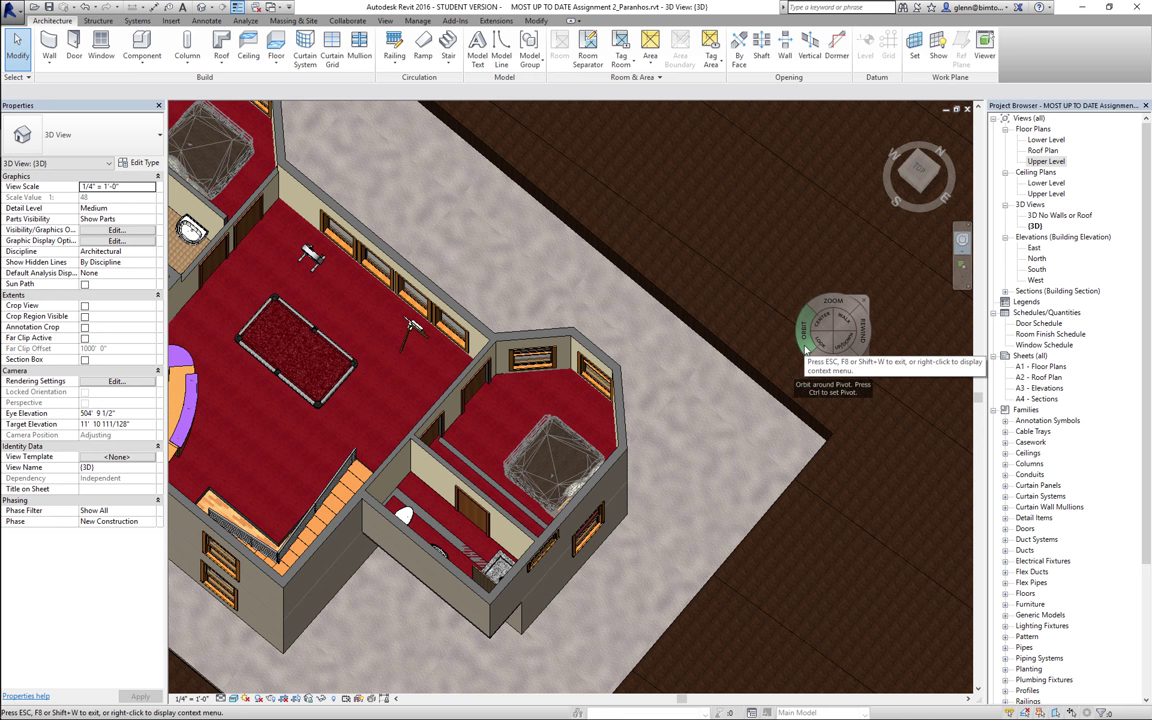
drag(666, 316, 738, 393)
scroll(738, 393, up, 5)
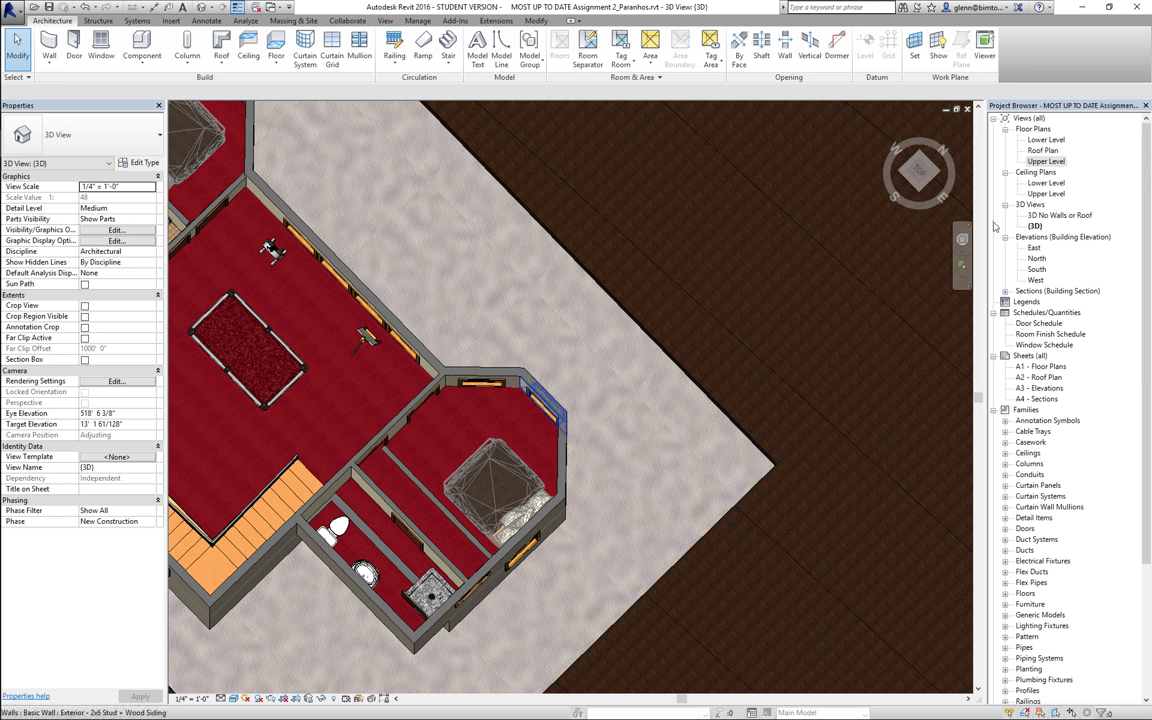
click(962, 240)
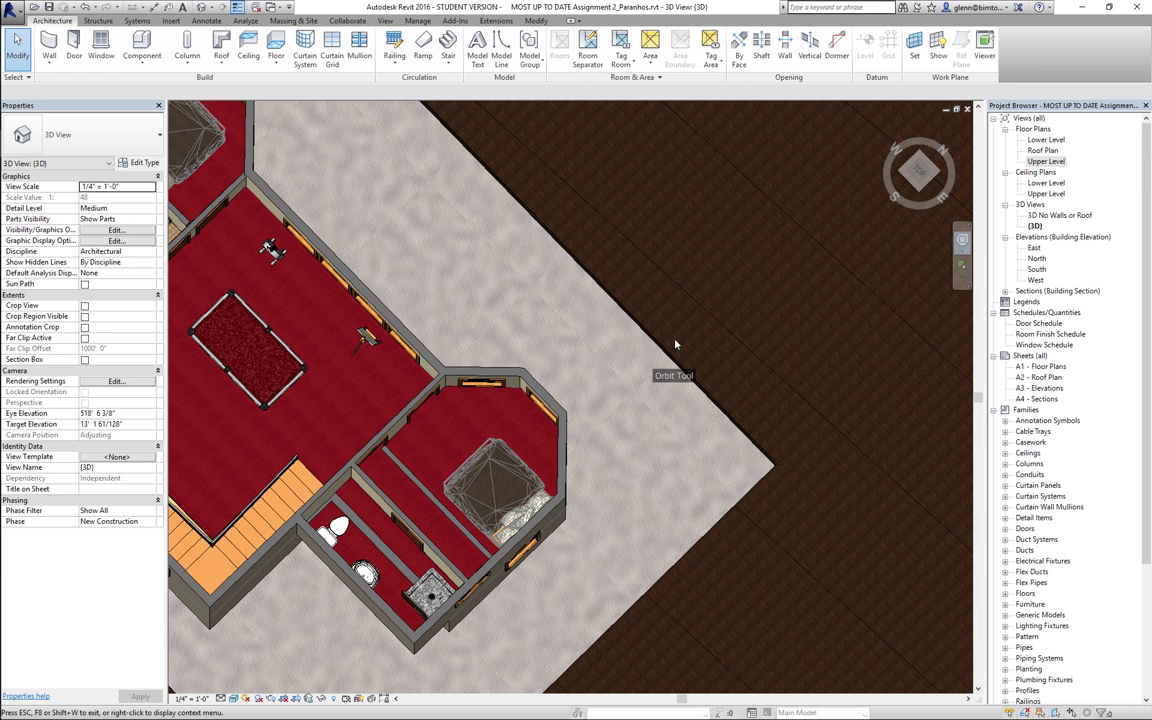
drag(675, 344, 673, 323)
key(Escape)
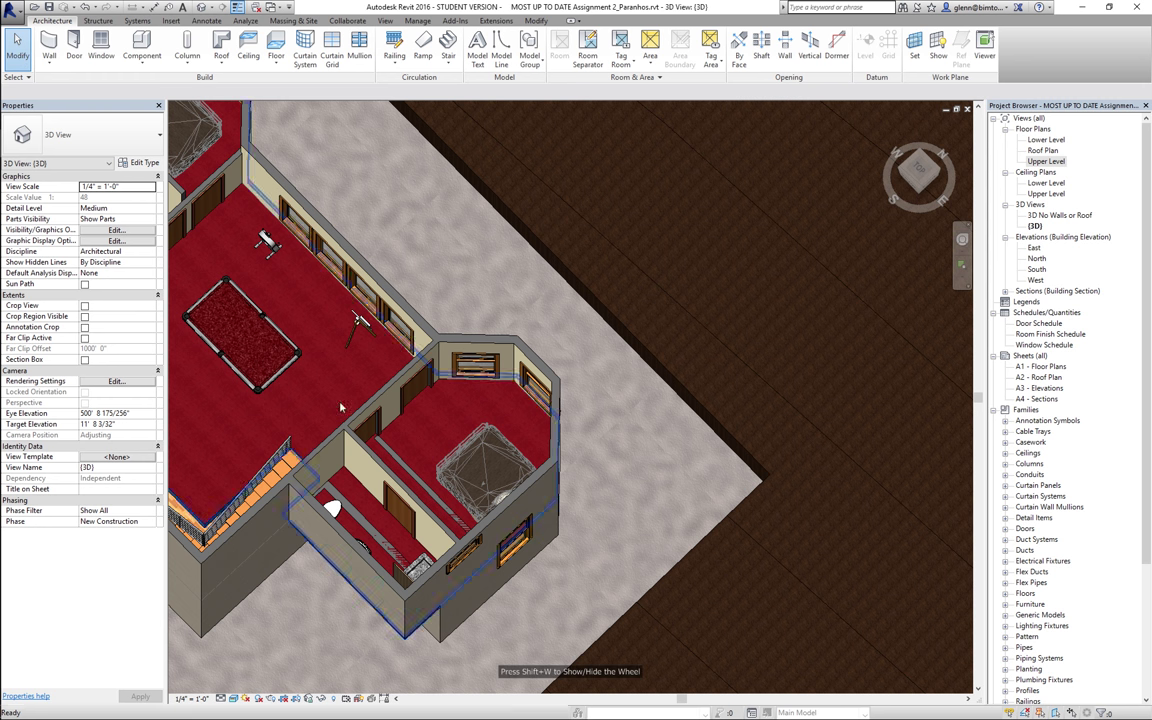
- Attach the top of the Lower Level interior wall that pokes through the east bedroom's floor to the carpet floor
click(362, 411)
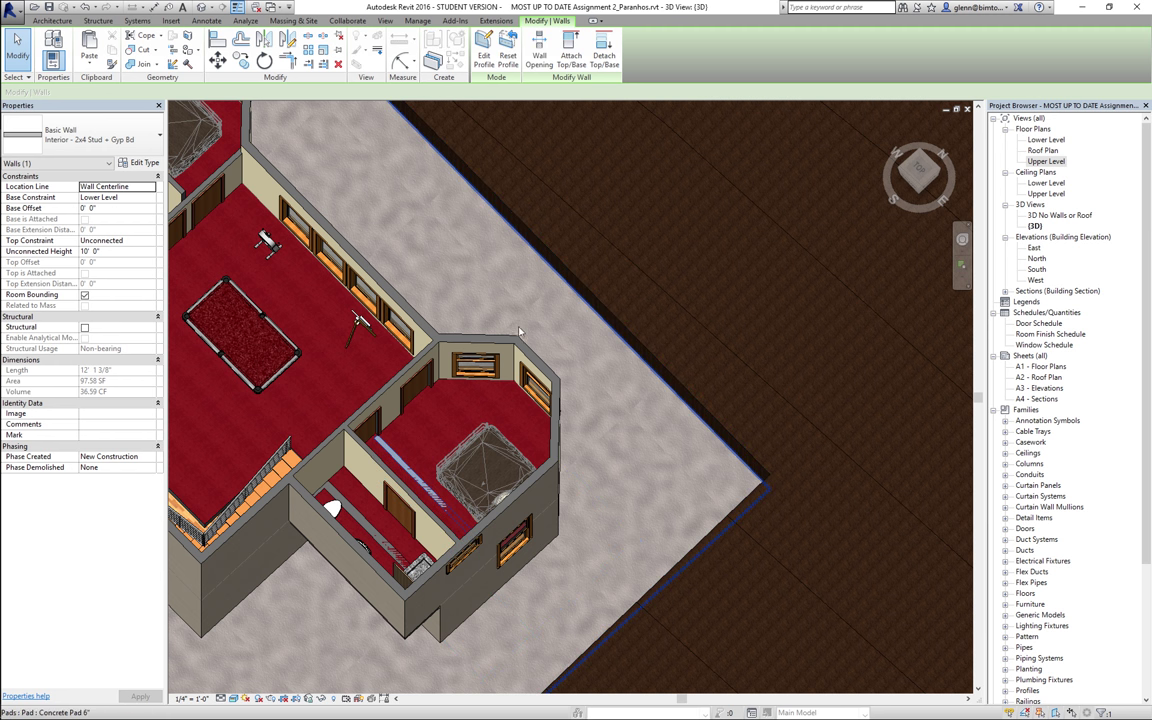
click(571, 60)
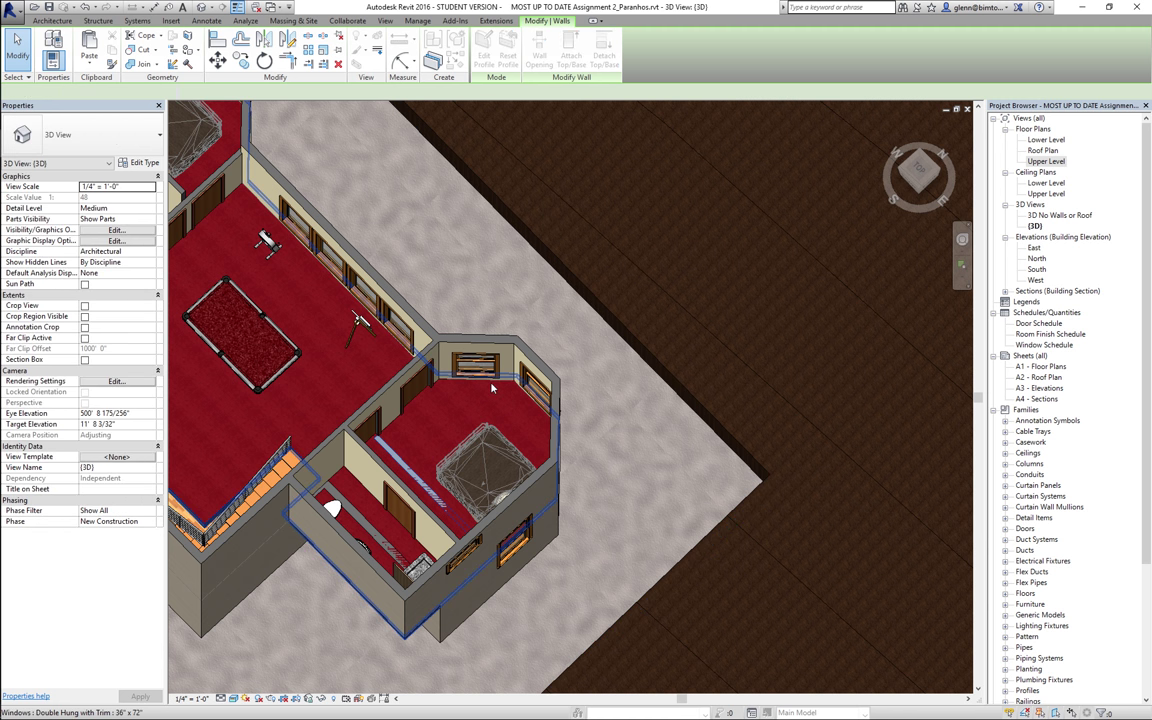
click(491, 388)
click(608, 408)
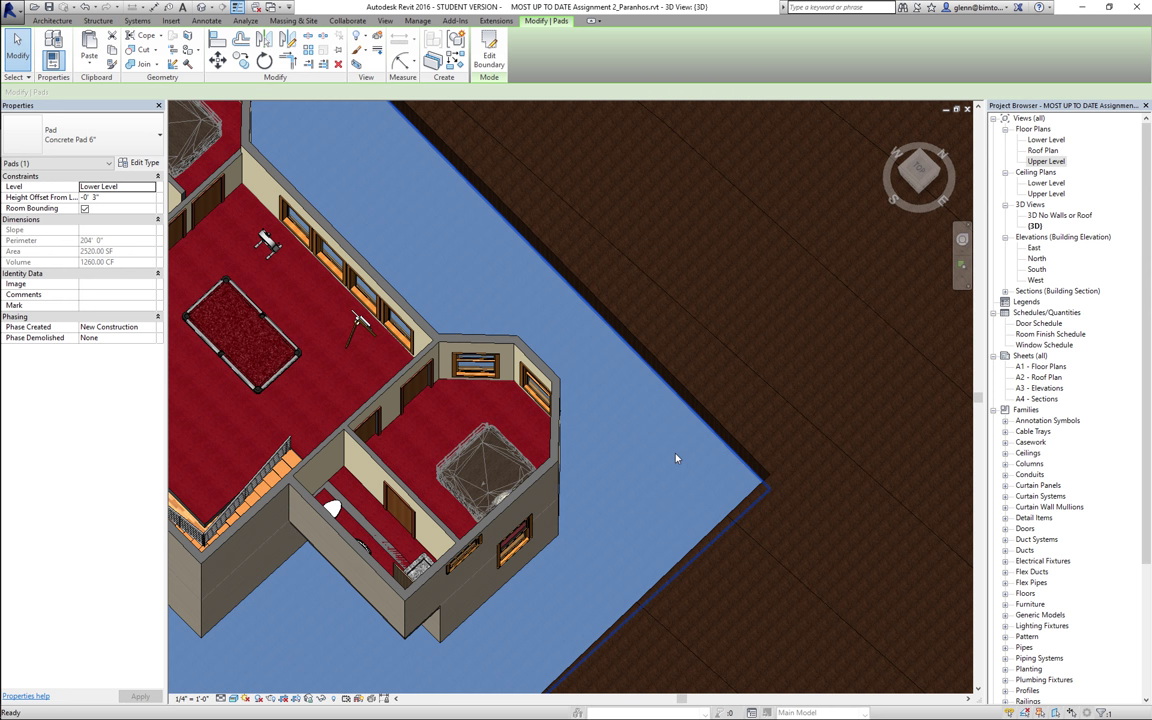
- Examine the house from its north side, focusing on the stair opening and the central upper room
scroll(676, 459, down, 3)
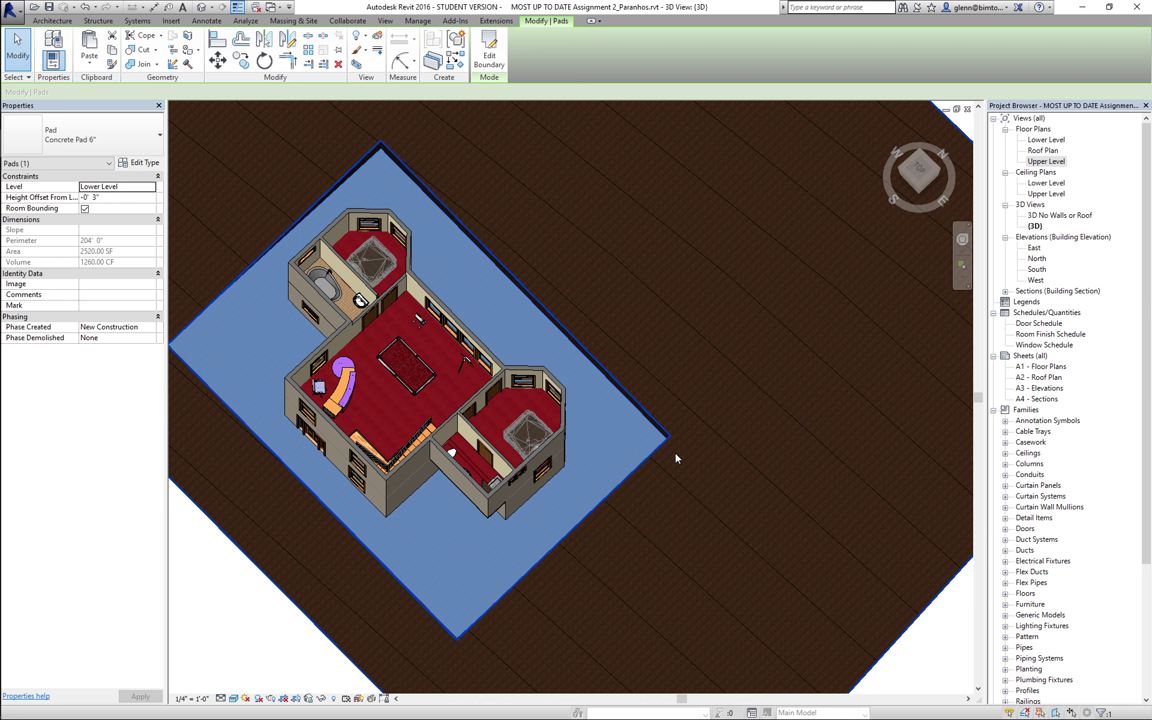
click(960, 267)
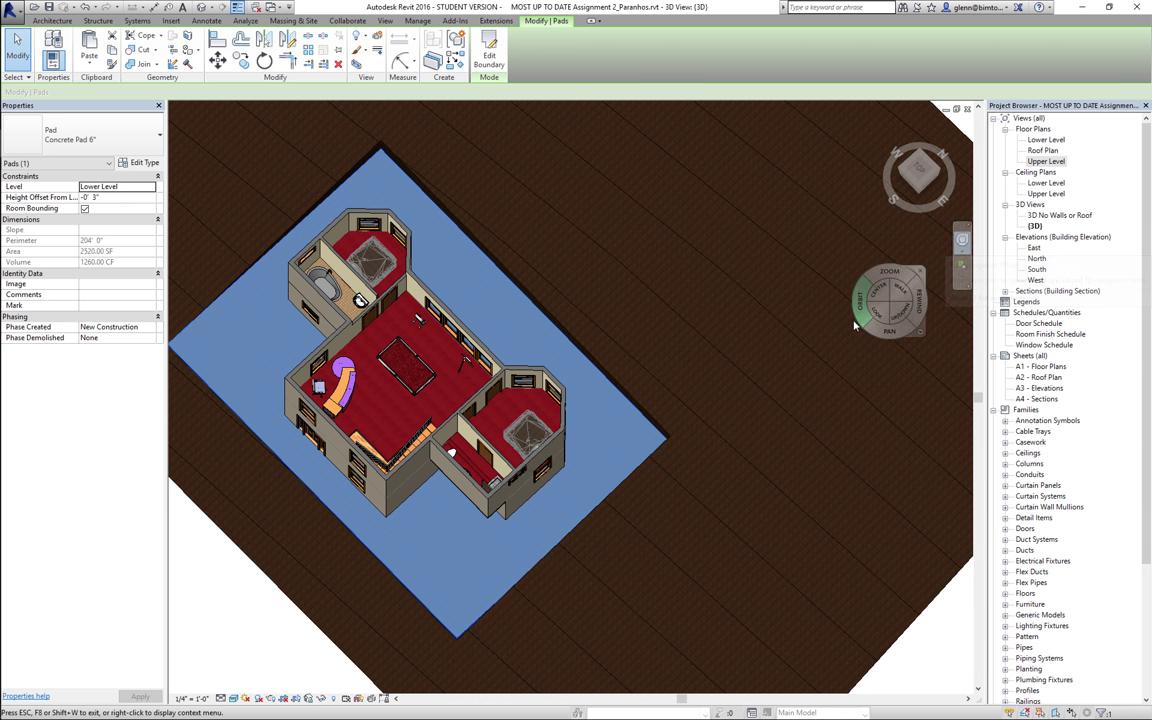
mouse_move(857, 318)
mouse_down()
mouse_move(707, 301)
mouse_move(624, 328)
mouse_move(580, 321)
mouse_move(484, 342)
mouse_move(403, 309)
mouse_move(386, 281)
mouse_move(433, 307)
mouse_move(432, 326)
mouse_move(458, 300)
mouse_move(437, 305)
mouse_up()
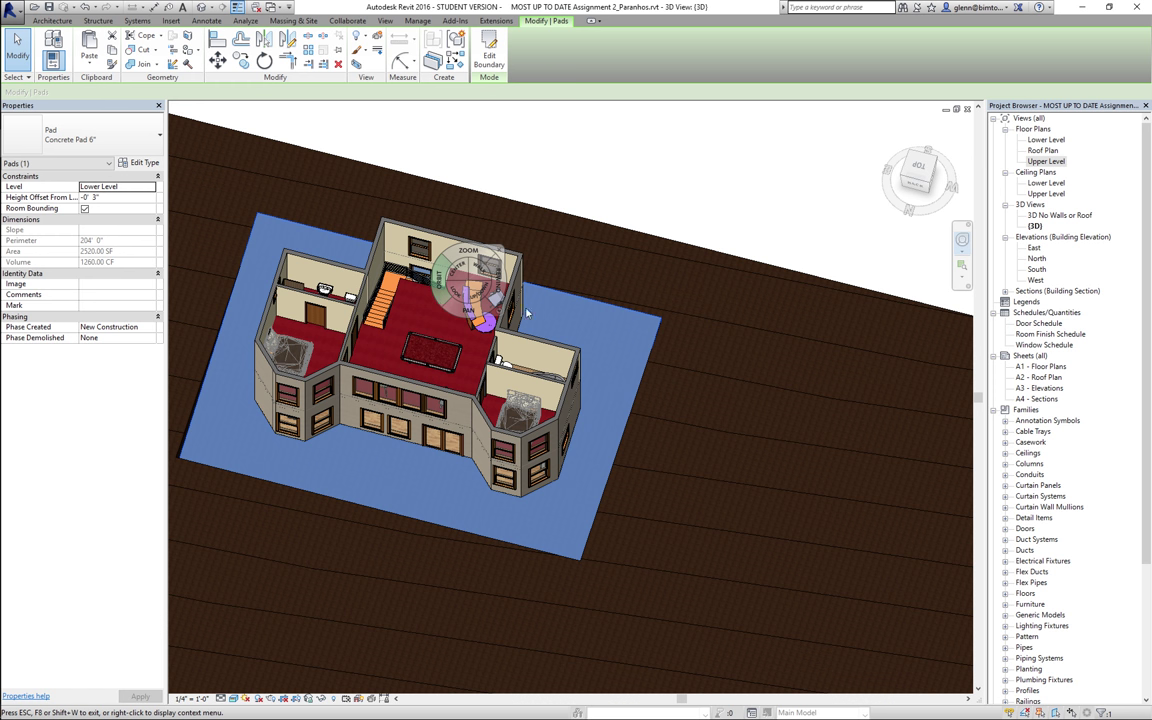
click(963, 268)
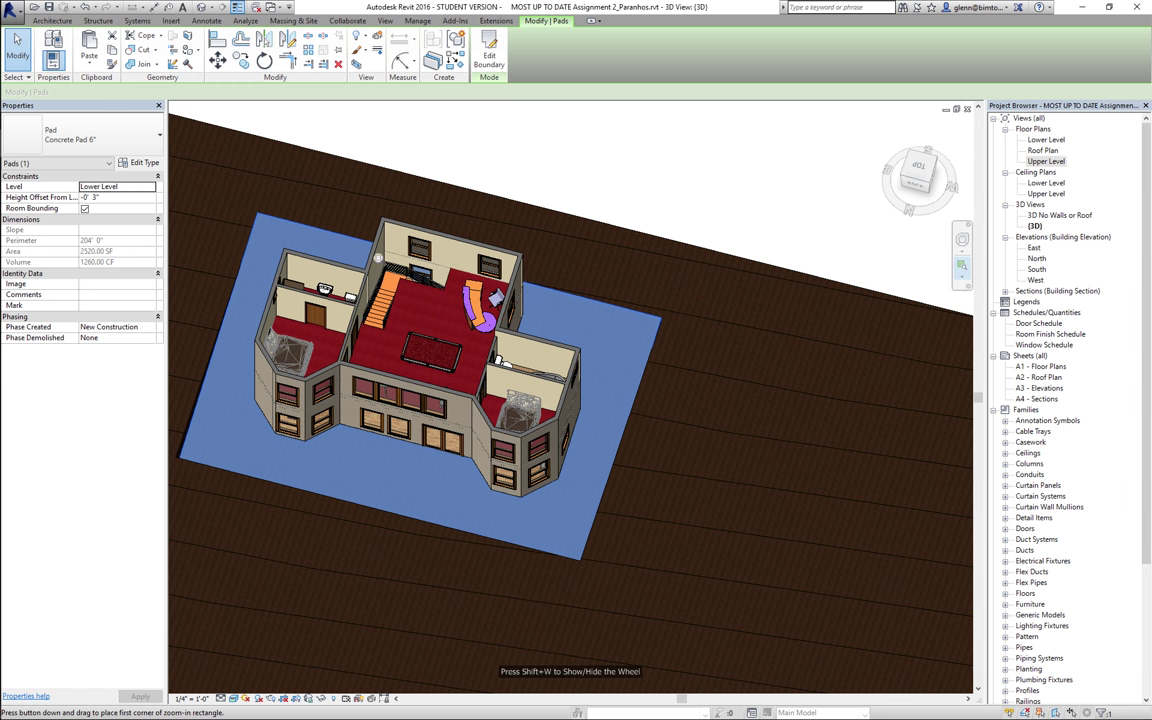
drag(327, 232, 558, 442)
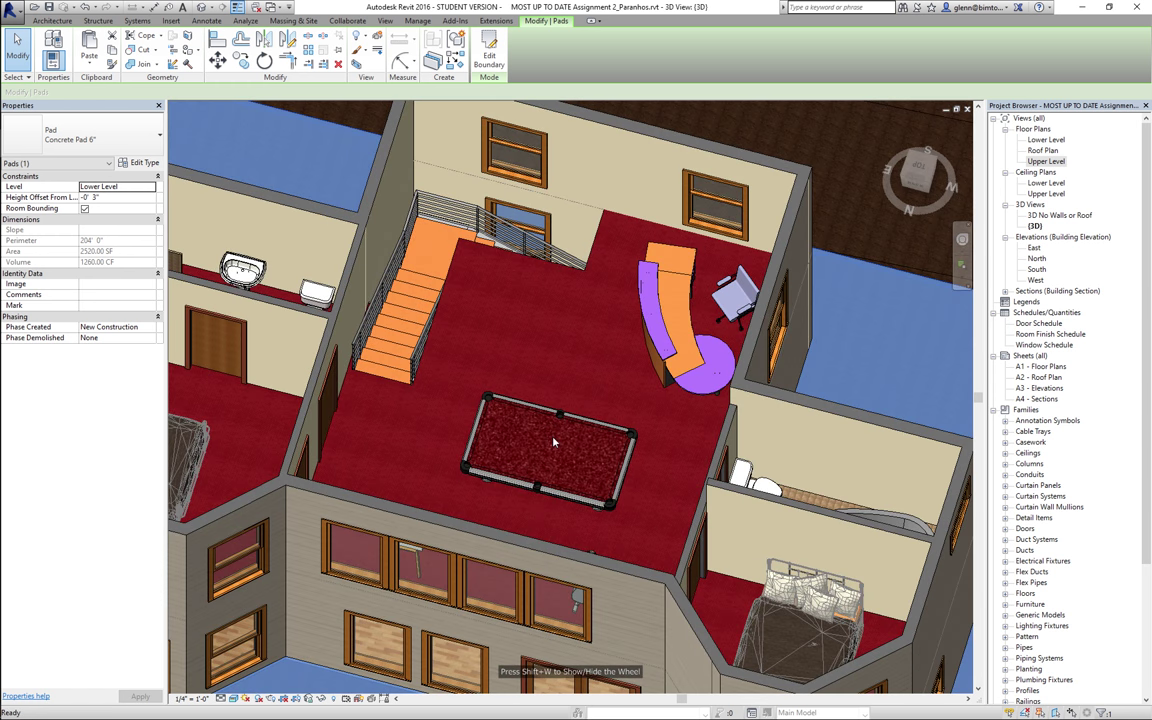
- Set the 3D view to the Shaded visual style and enable sketchy lines with a raised jitter
click(232, 703)
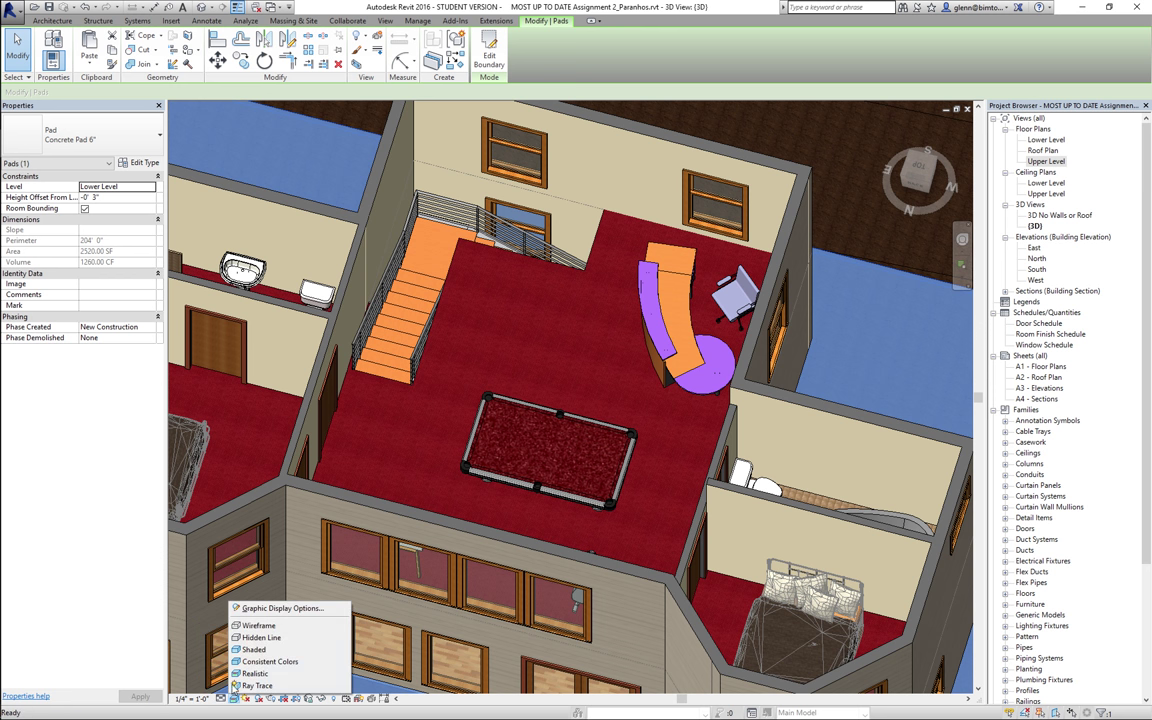
click(250, 651)
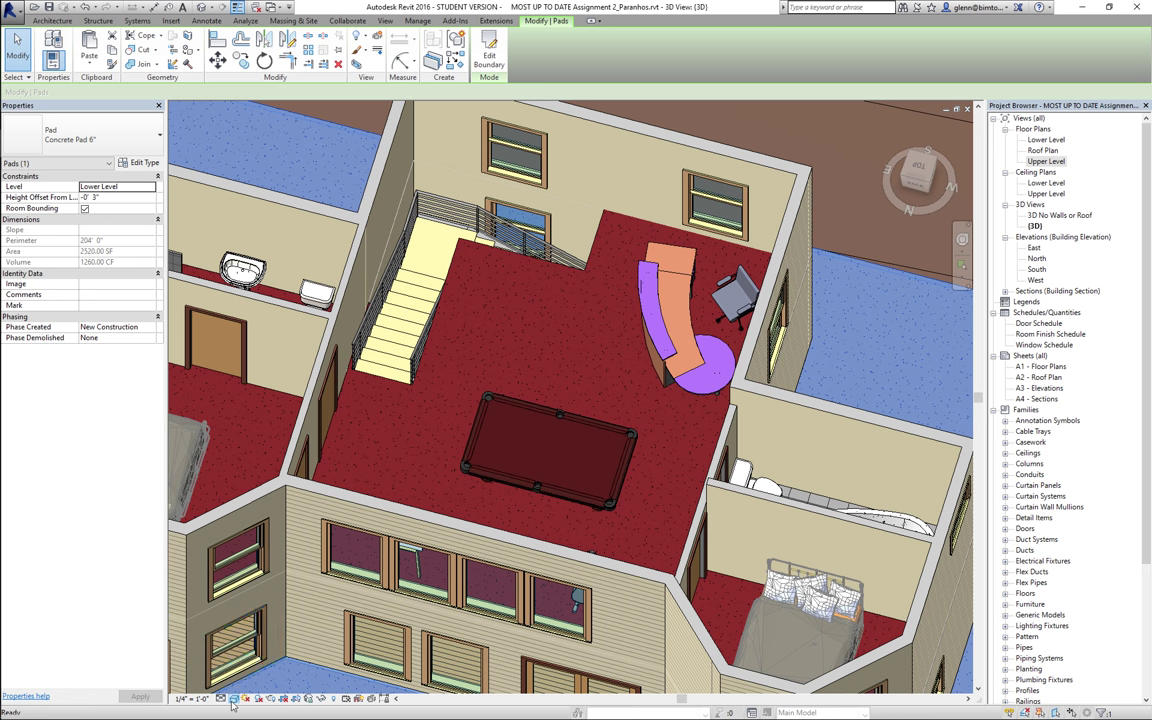
click(233, 698)
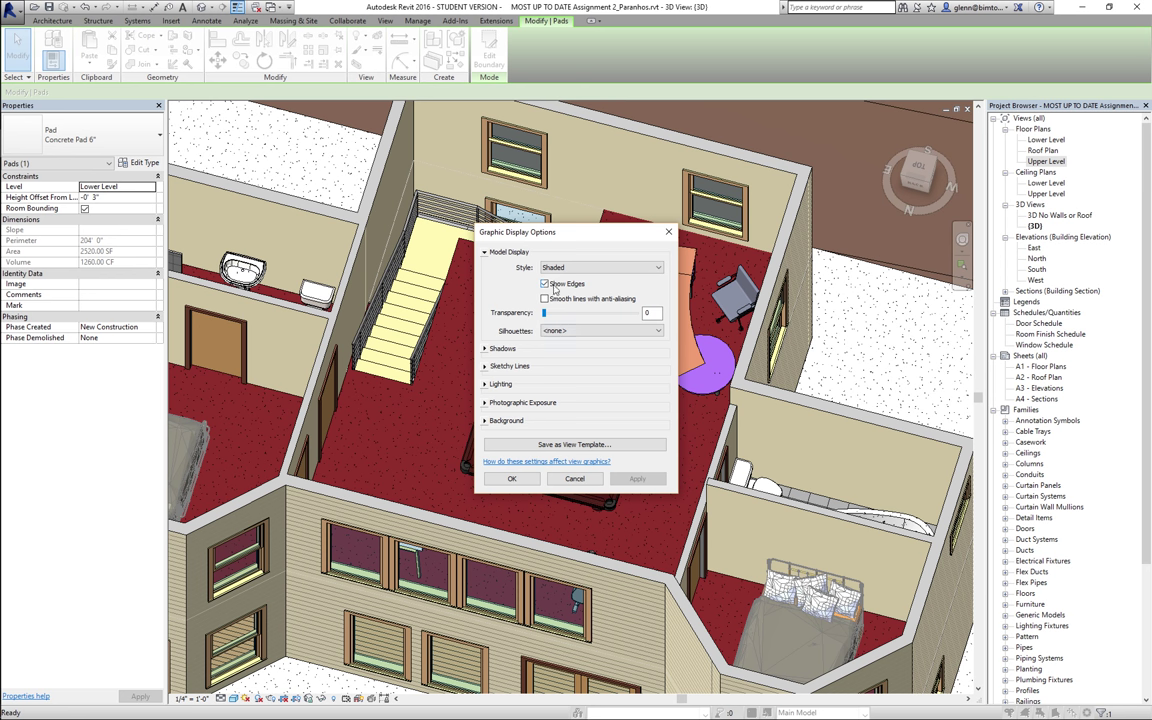
click(556, 268)
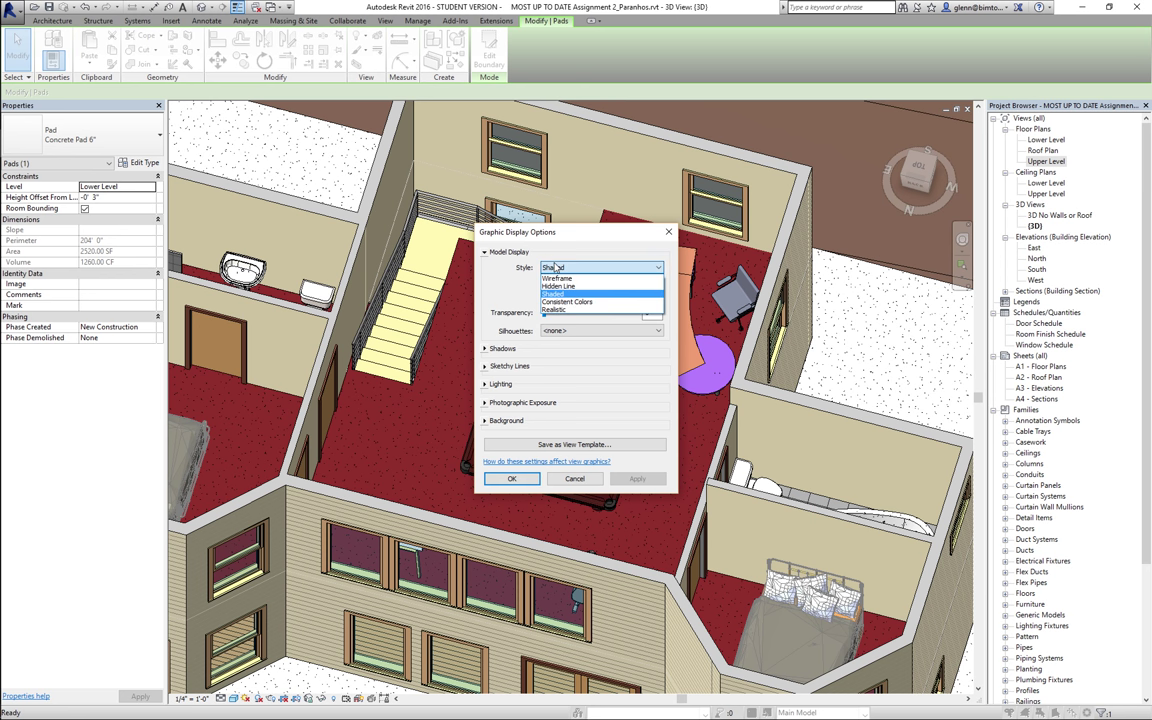
click(504, 299)
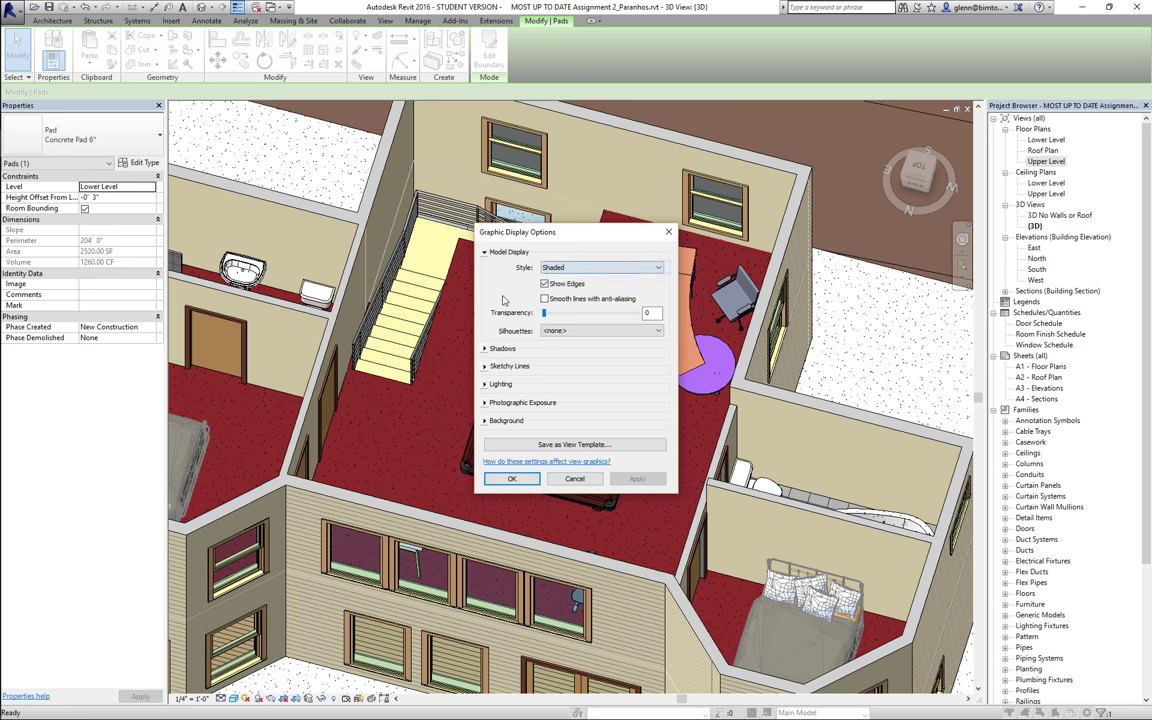
click(490, 366)
click(545, 376)
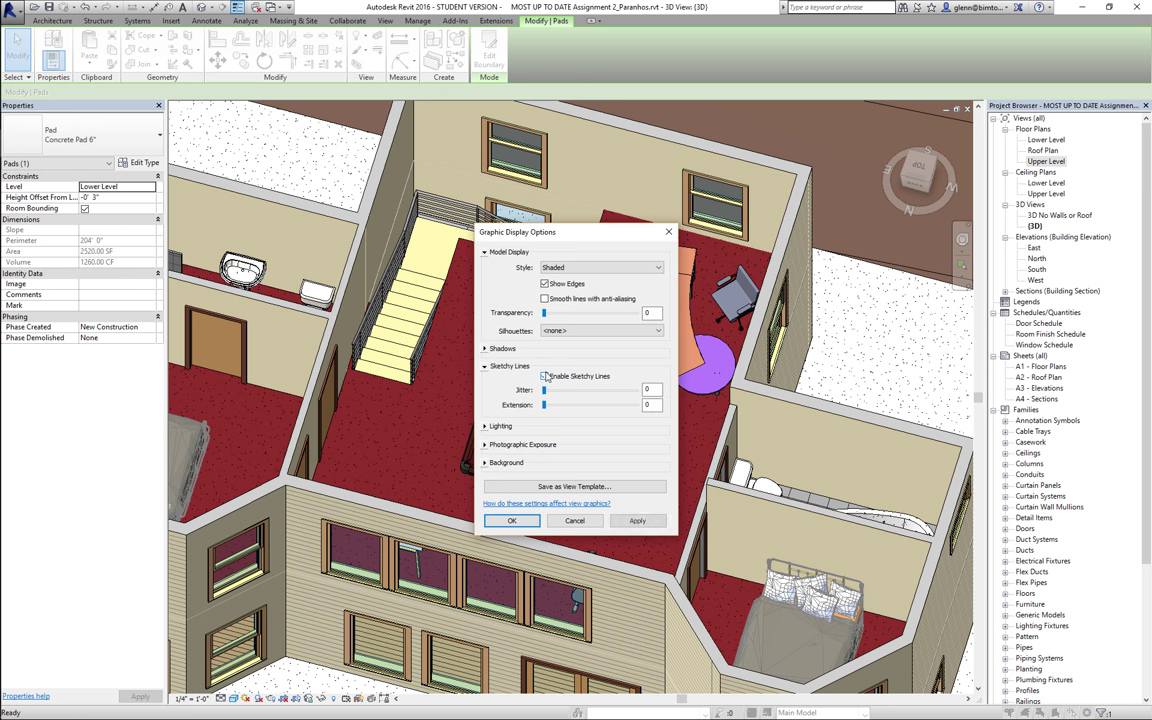
drag(545, 391, 590, 390)
click(520, 522)
key(Escape)
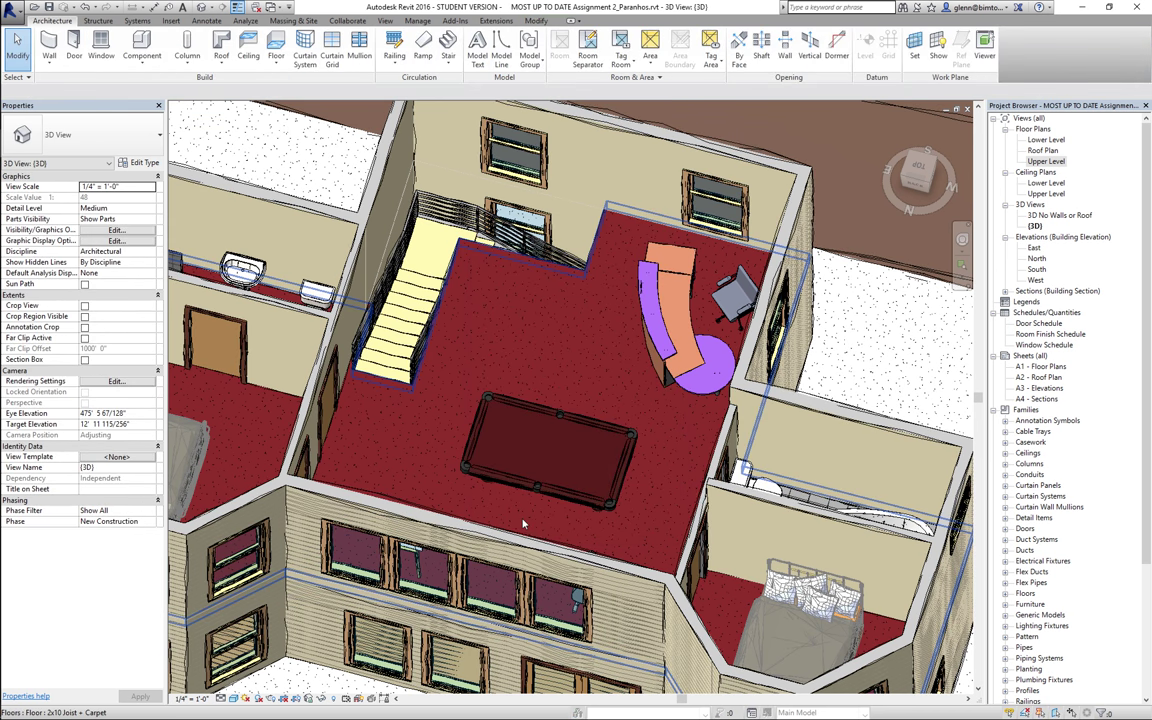
- Render the whole house from its back side at Draft quality with the Exterior: Sun only lighting scheme
click(962, 240)
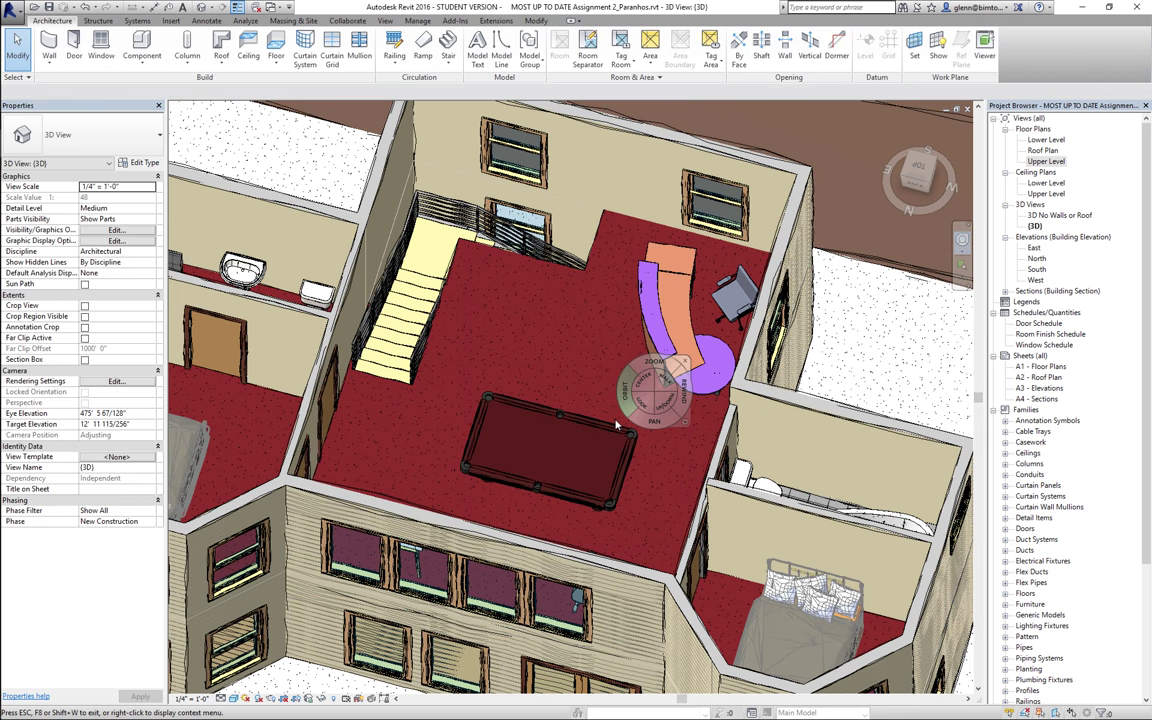
drag(614, 408, 604, 352)
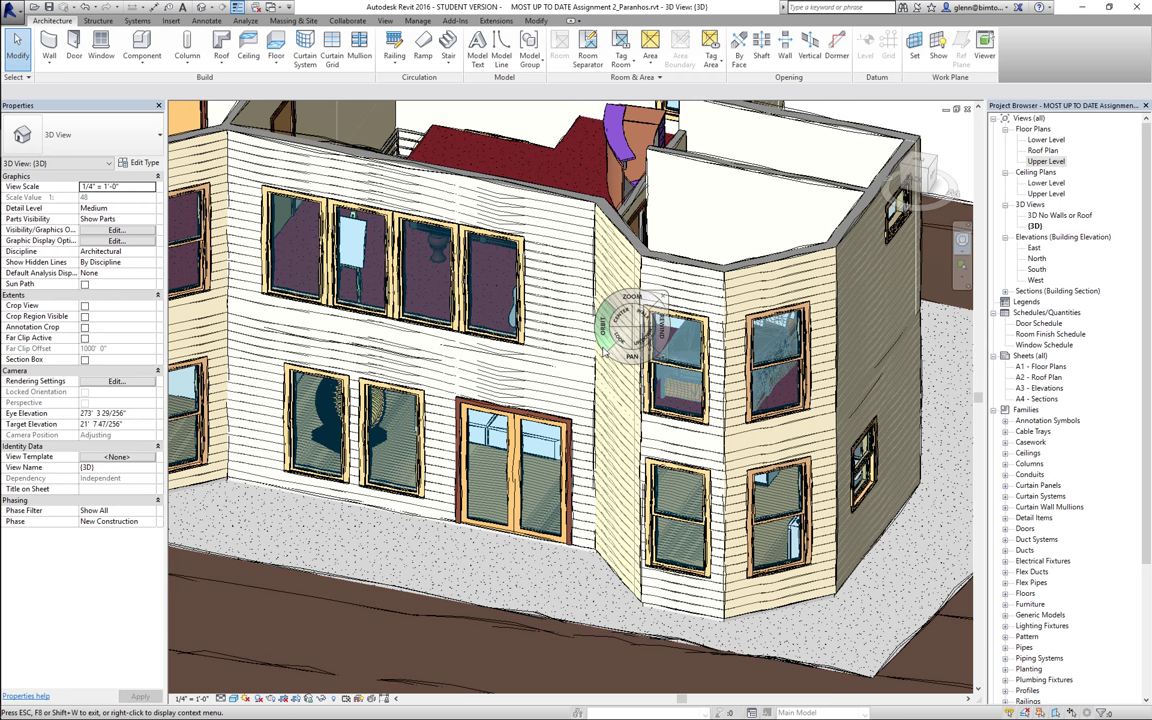
scroll(603, 350, down, 1)
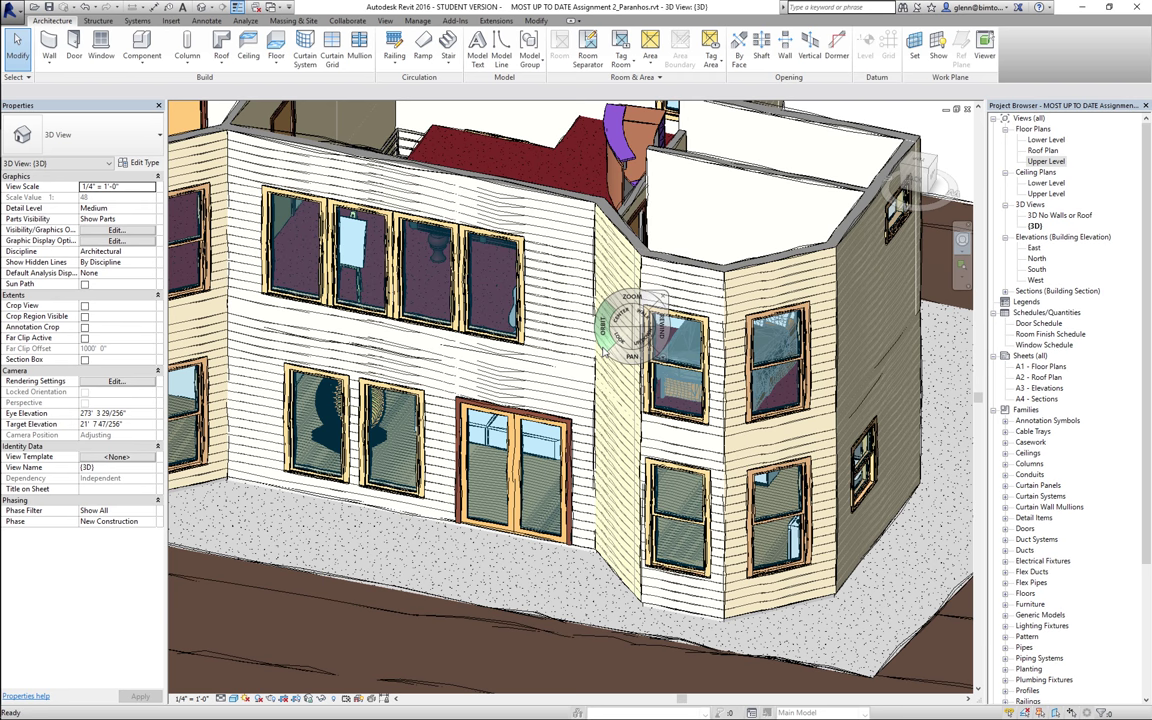
scroll(603, 350, down, 3)
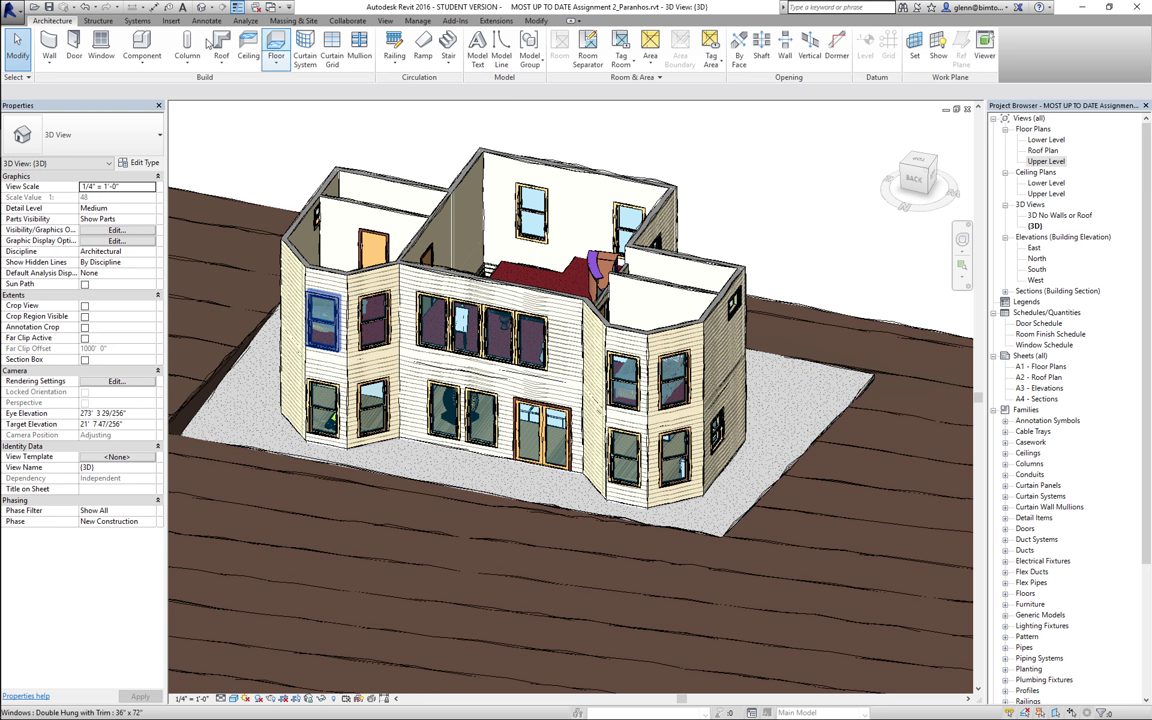
click(270, 699)
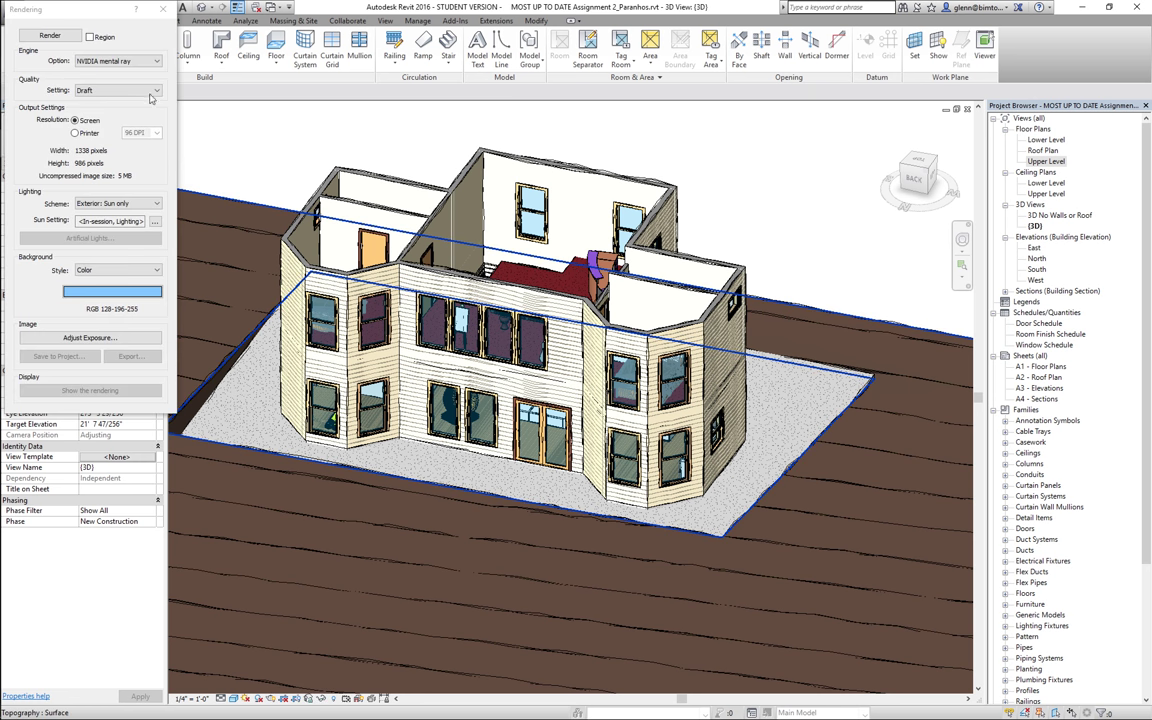
click(51, 37)
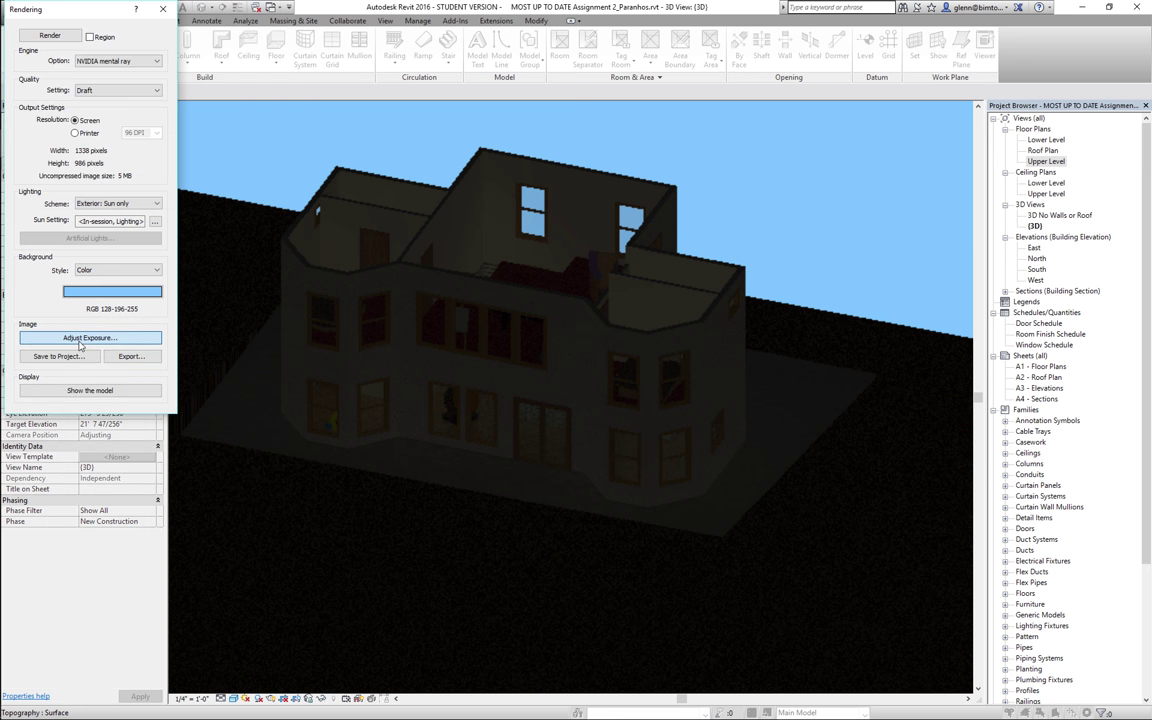
- Brighten the rendered image by setting its exposure value to about 7.22
click(84, 338)
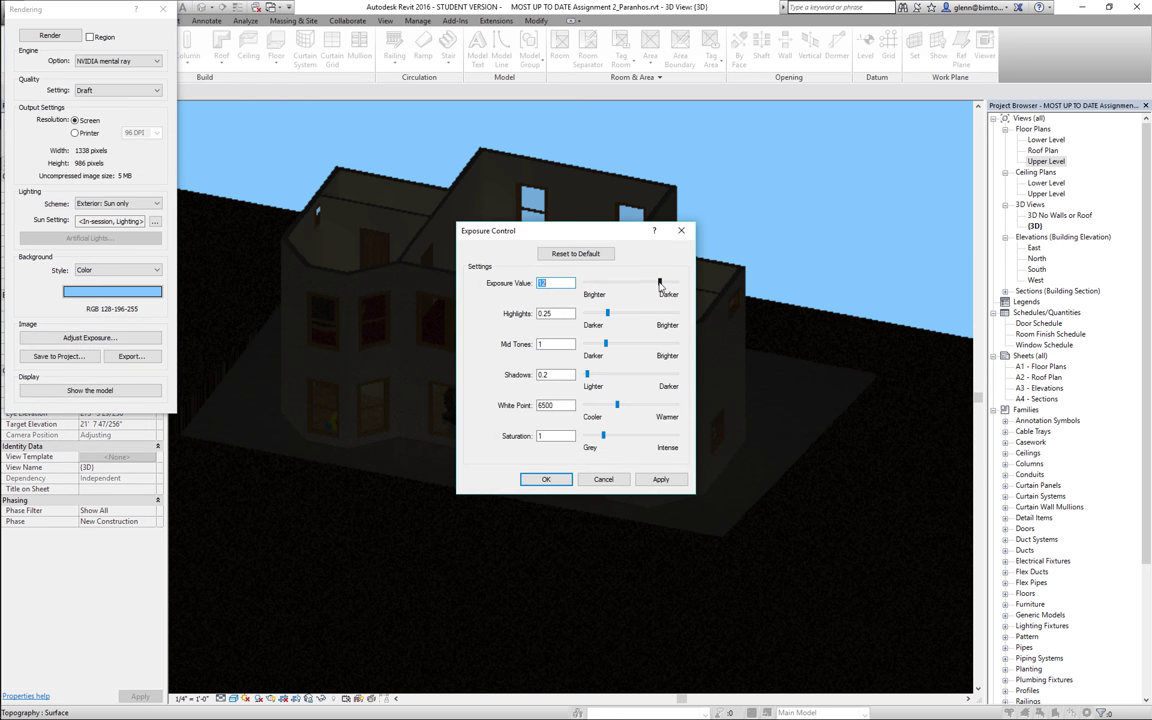
drag(660, 283, 654, 283)
click(660, 479)
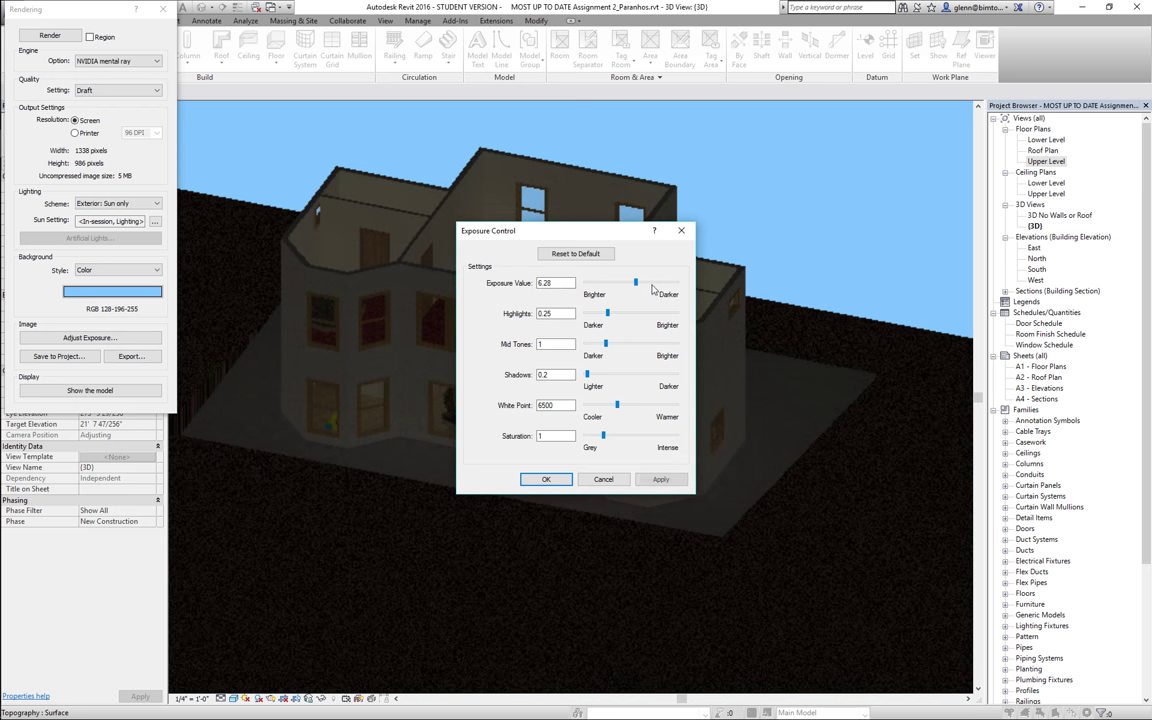
click(657, 479)
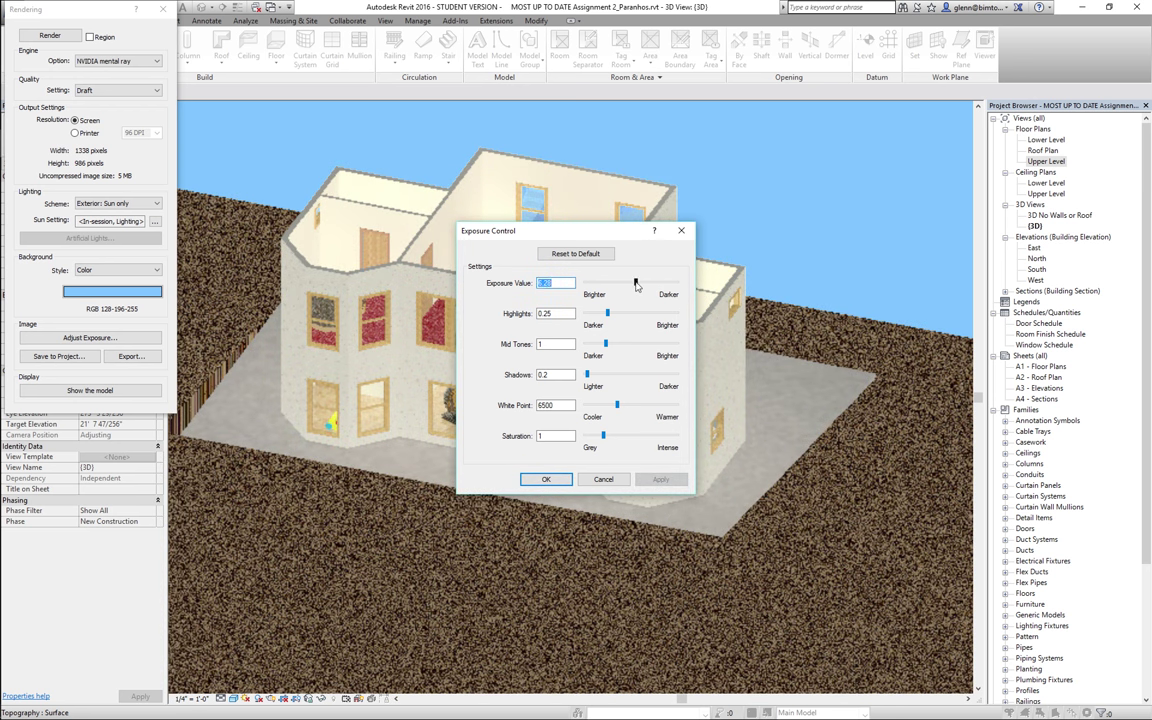
drag(636, 284, 641, 284)
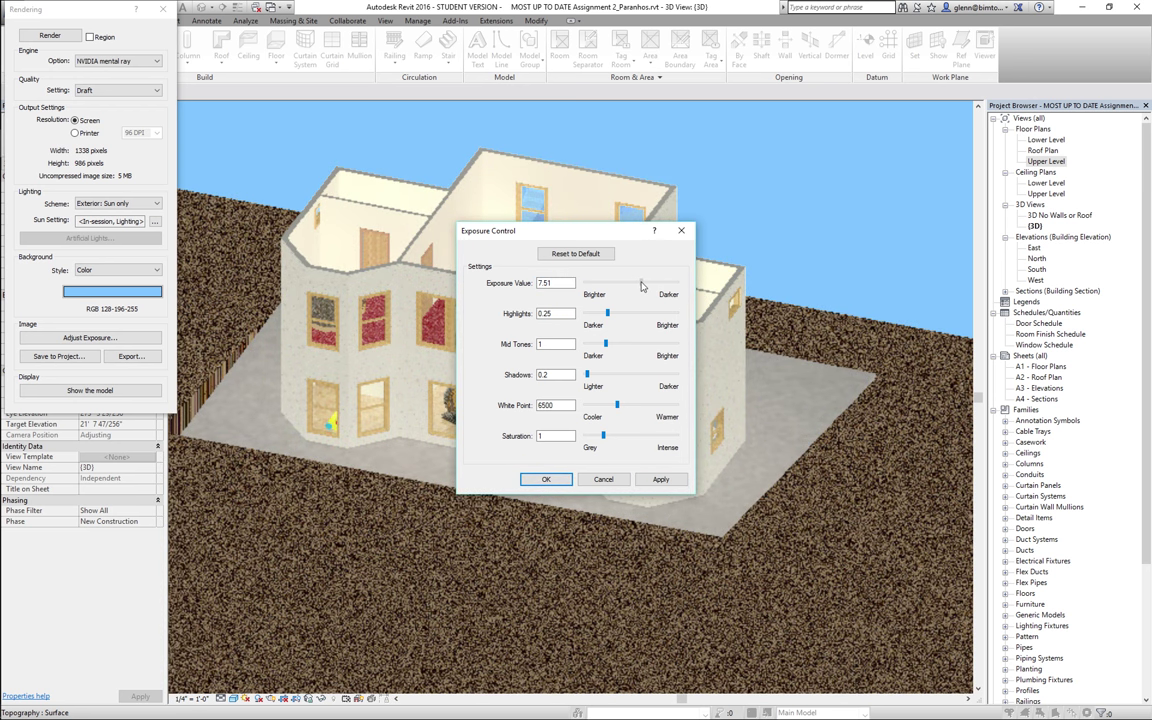
click(662, 479)
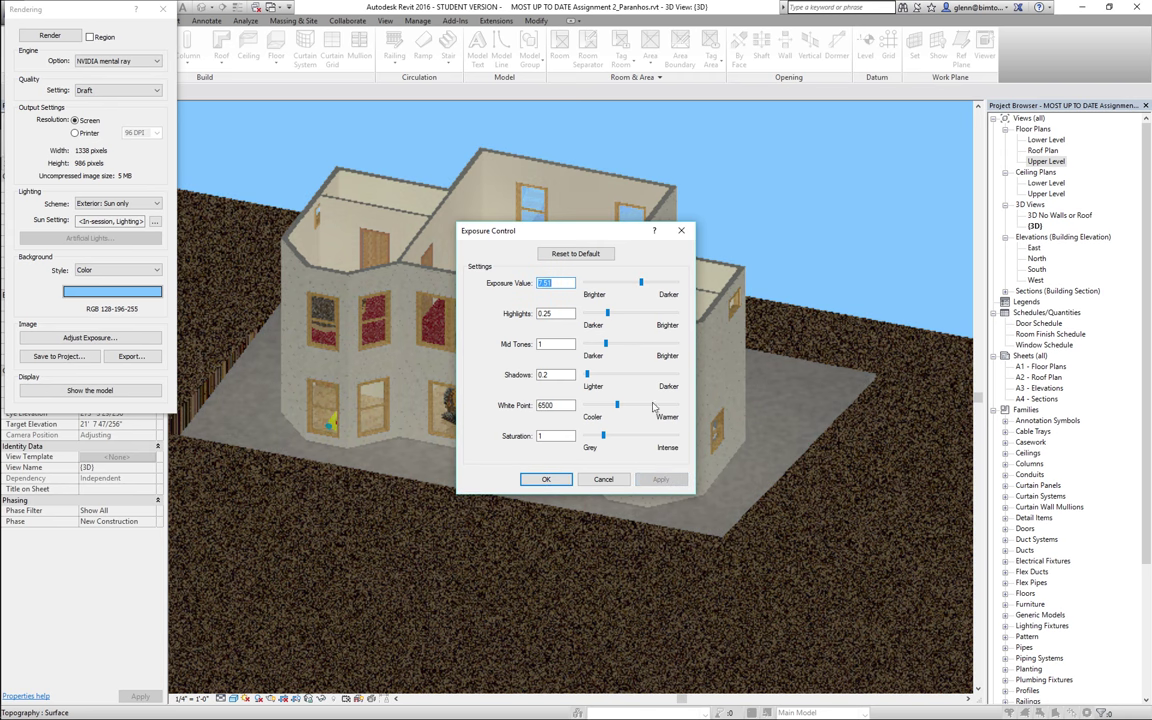
drag(642, 284, 639, 284)
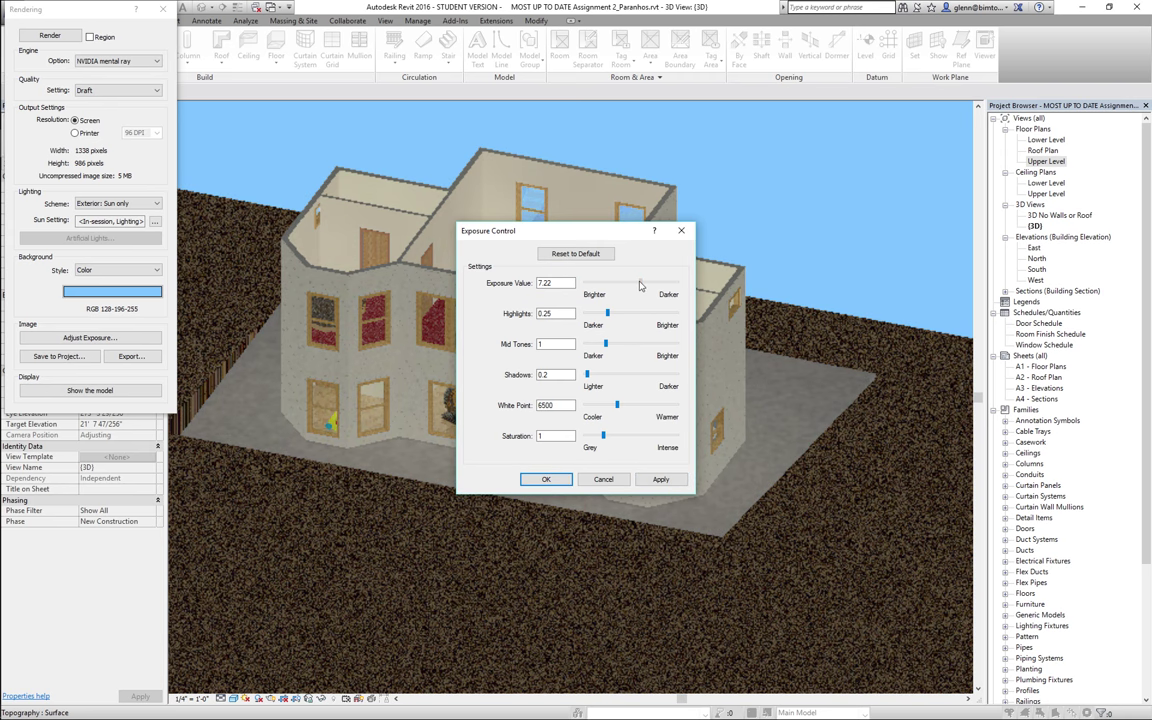
click(557, 483)
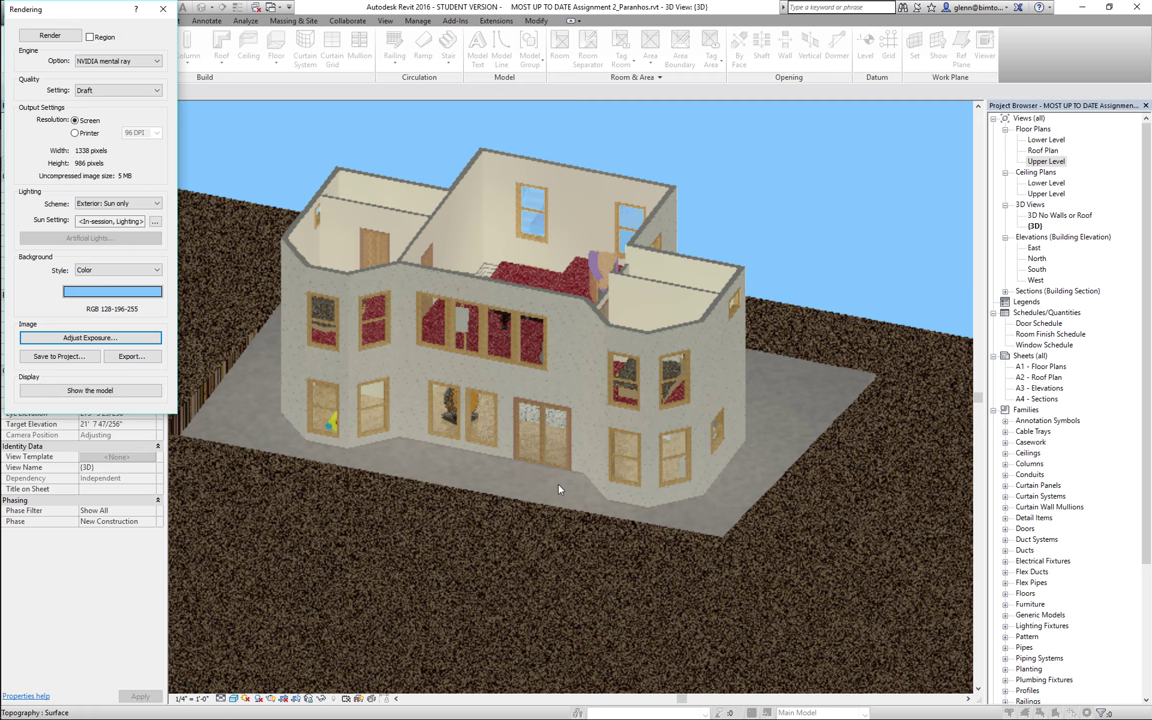
- Dismiss the file explorer window, return the display from the rendering to the model, and close the rendering settings
mouse_move(2, 519)
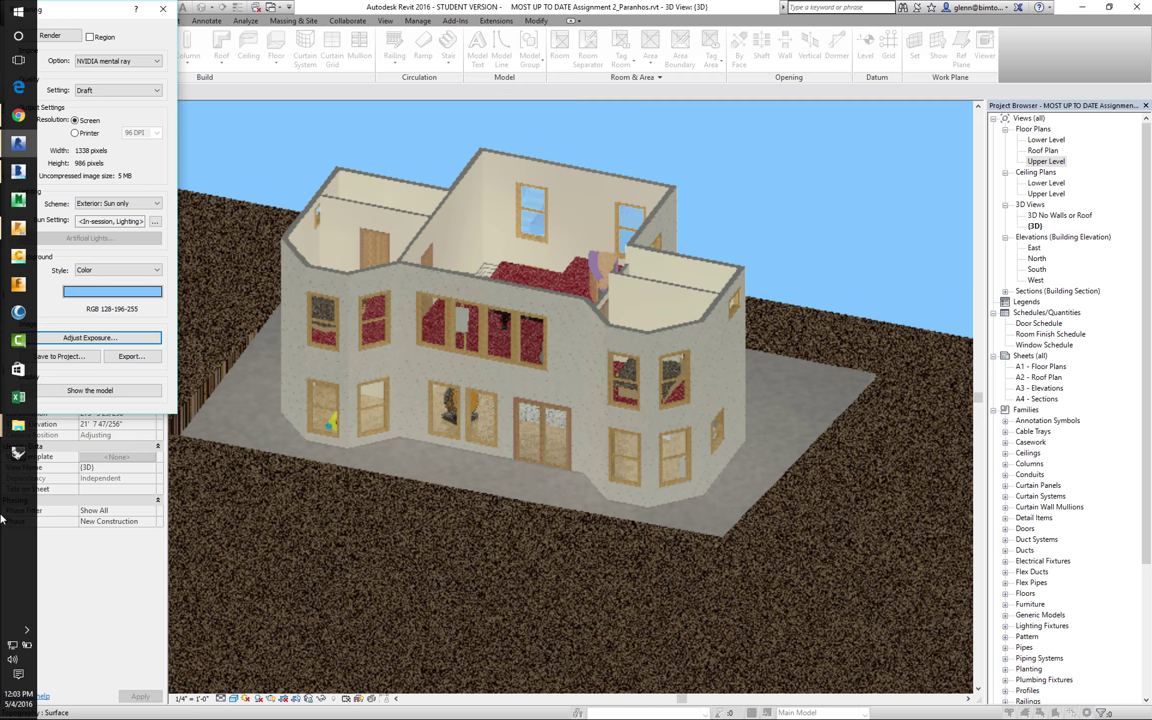
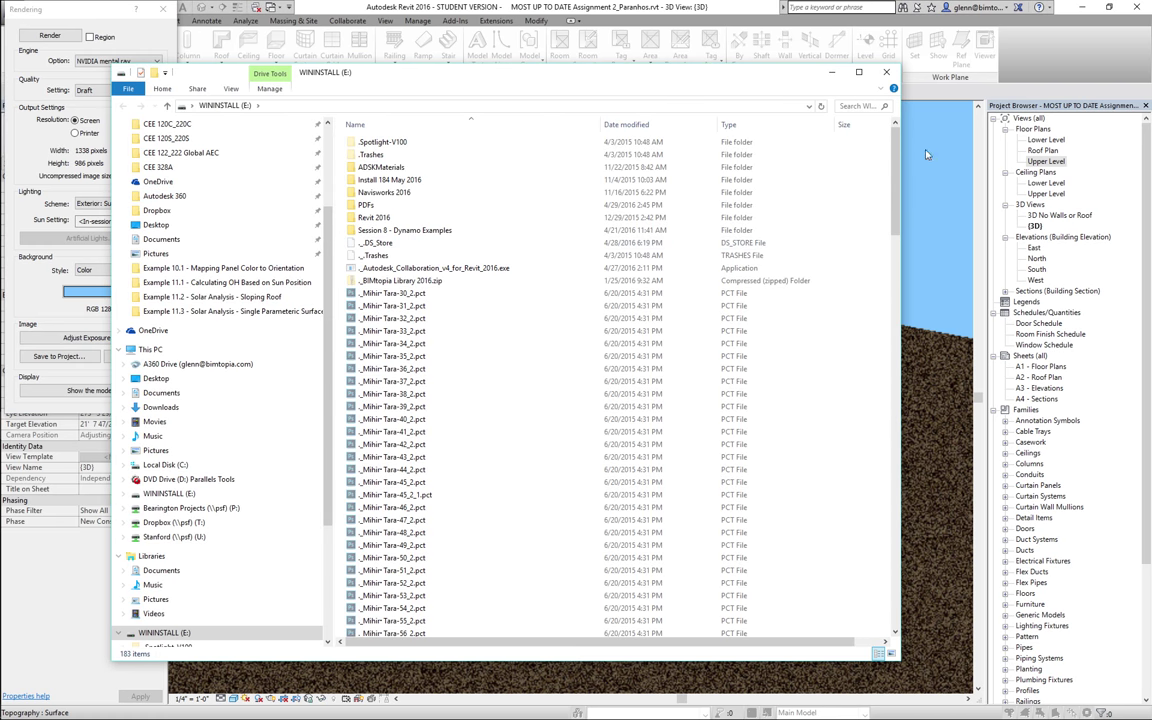
key(alt+F4)
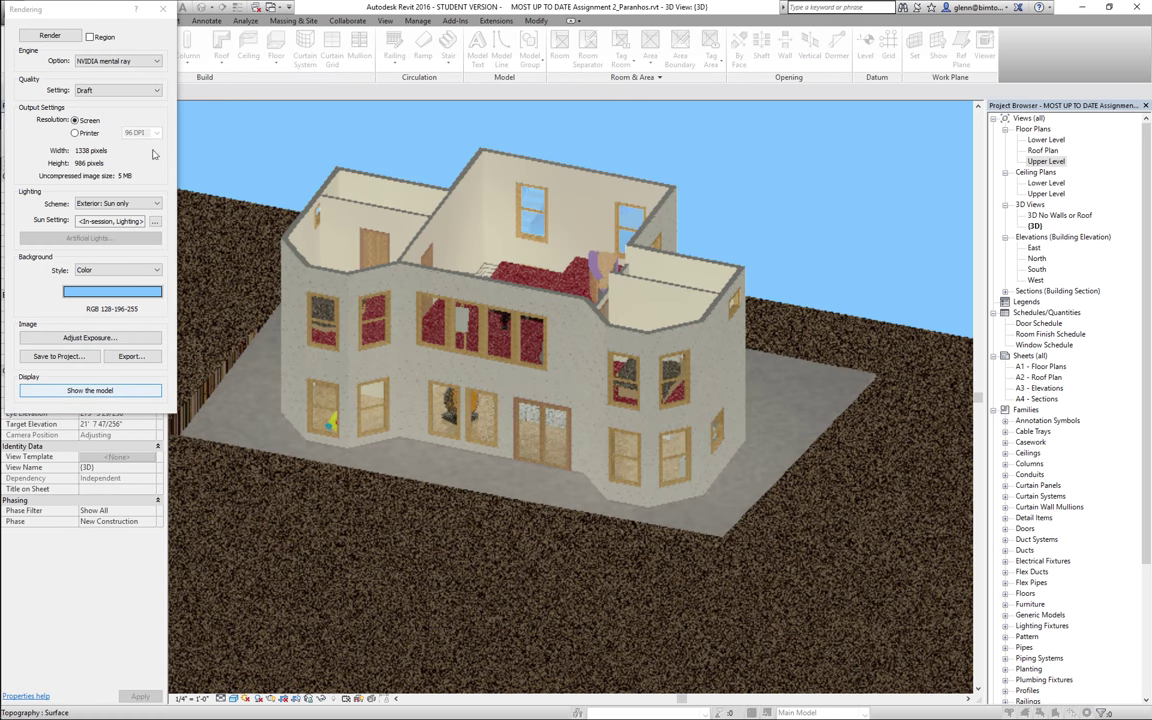
click(92, 393)
click(92, 391)
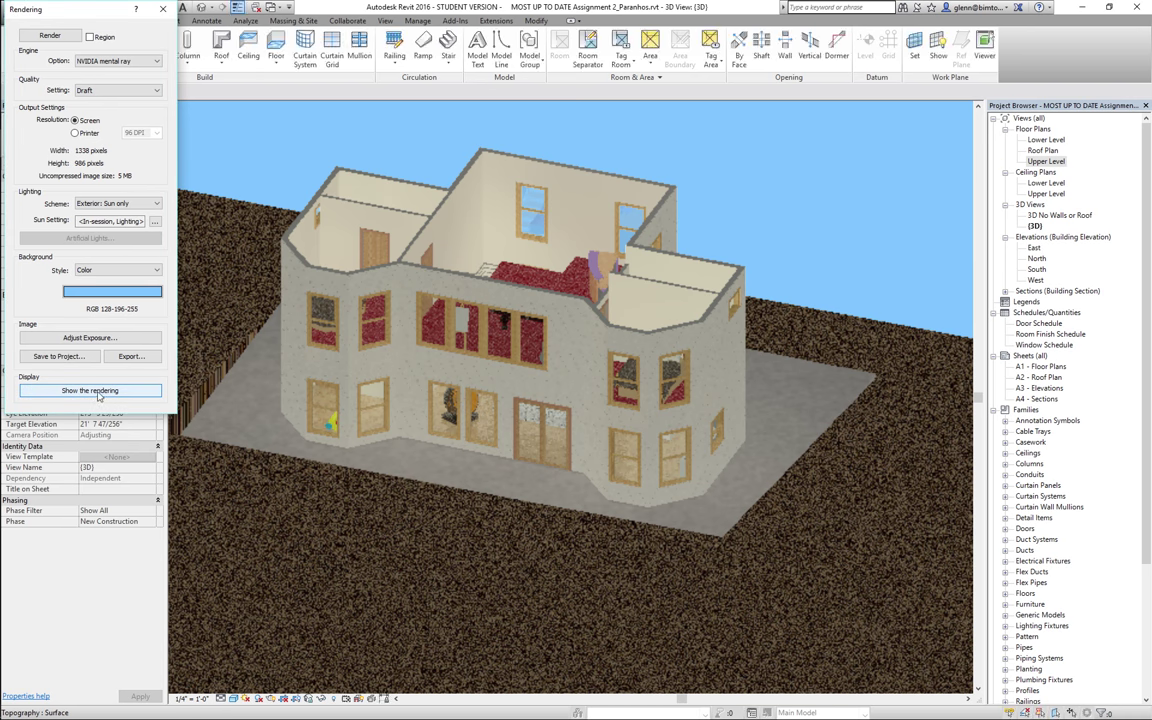
click(163, 10)
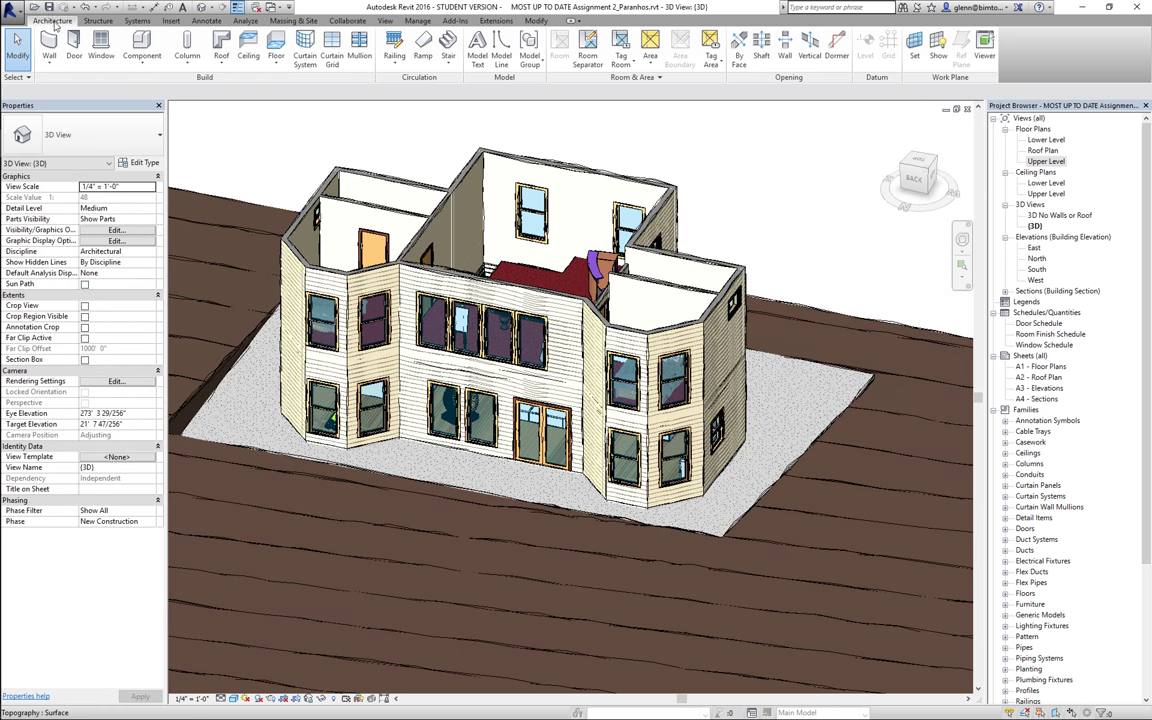
- Open the project First Draft.rvt from the WININSTALL (E:) drive and close the file explorer window
click(33, 8)
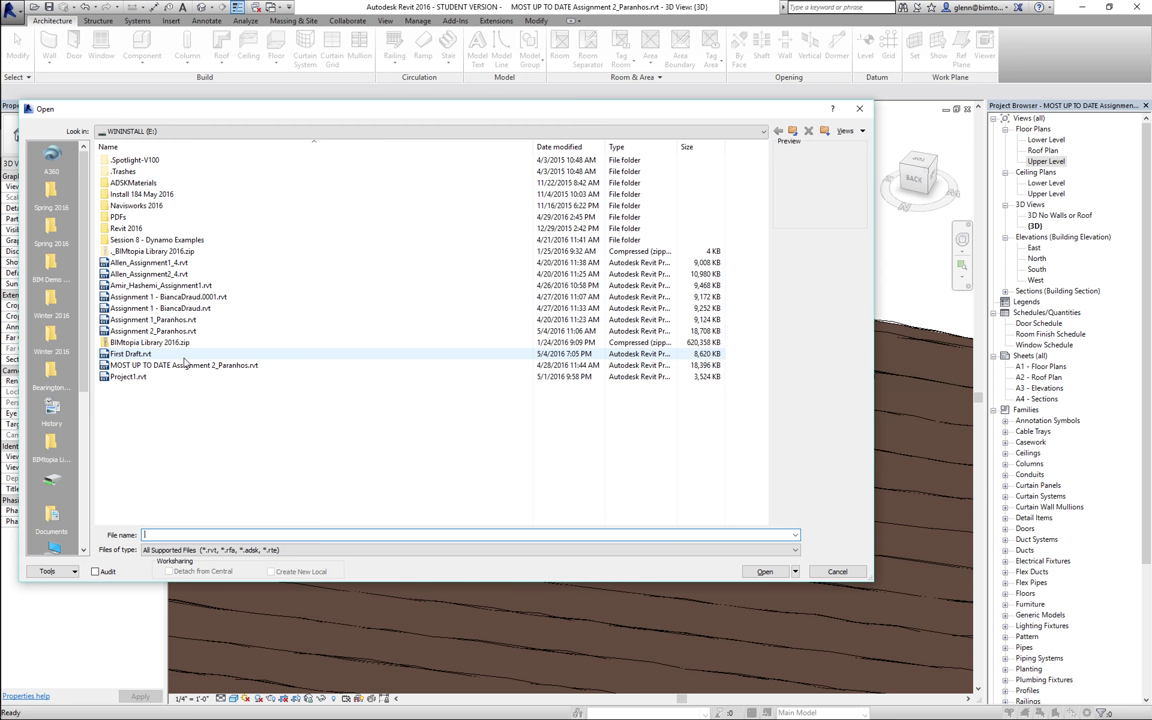
key(Escape)
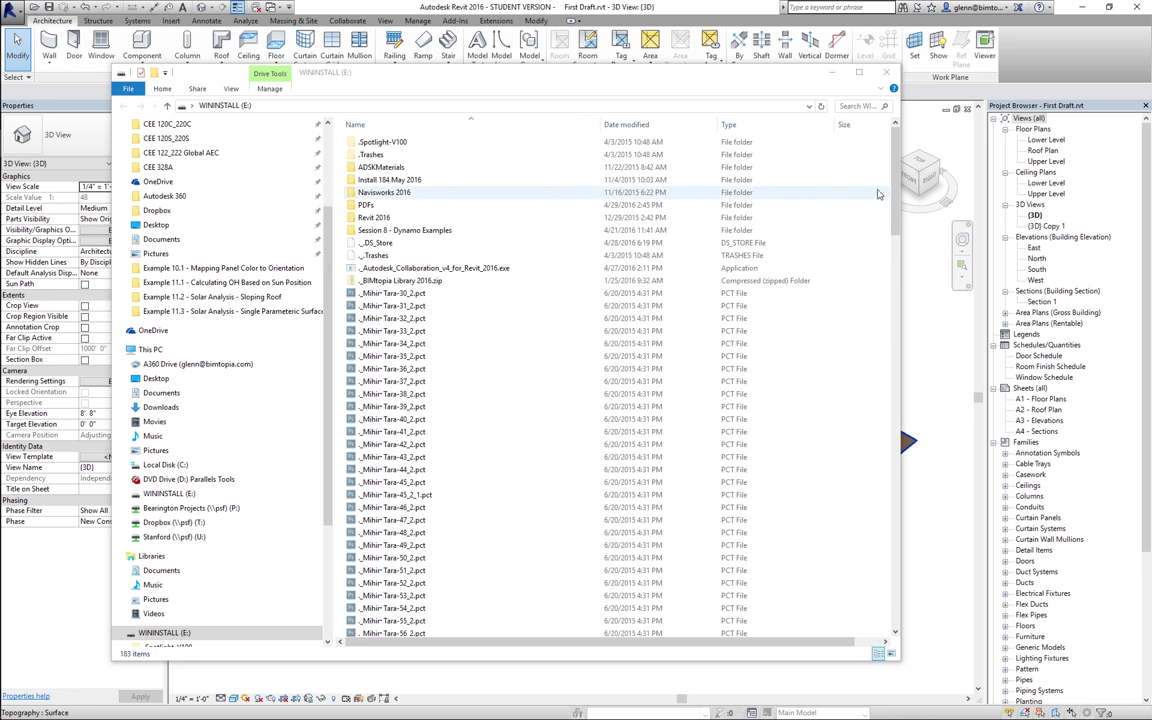
click(886, 73)
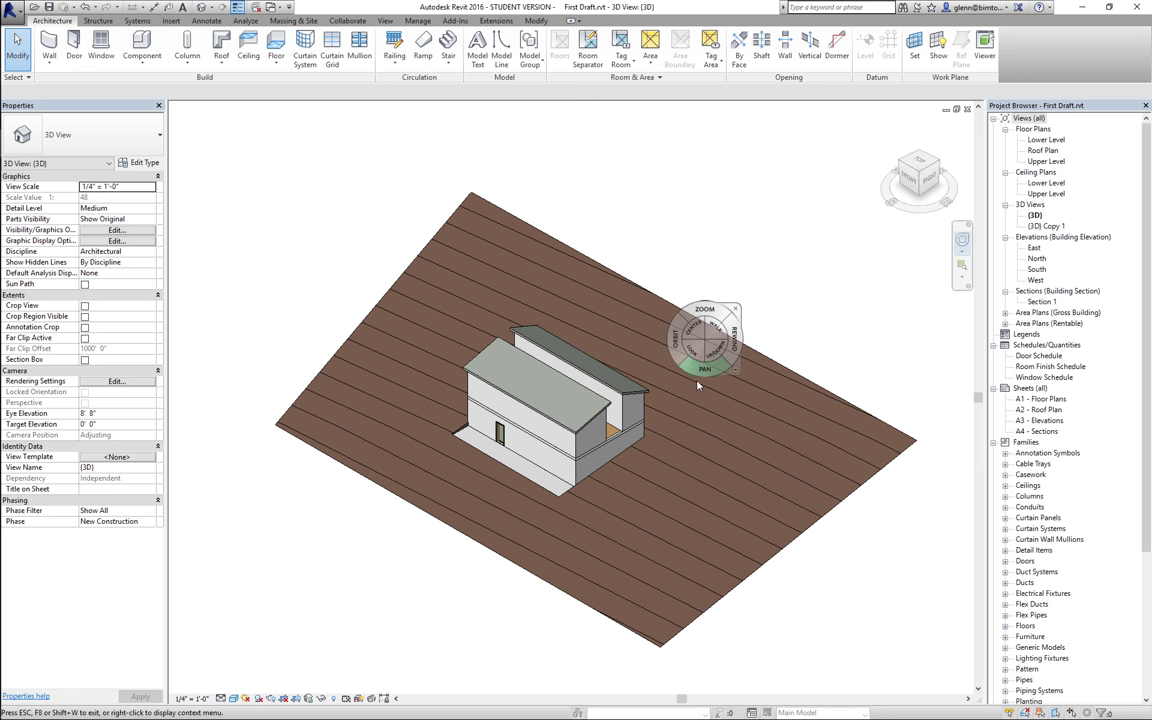
- Orient the 3D view to the Lower Level floor plan and turn it to the upper back-right corner
drag(672, 344, 698, 376)
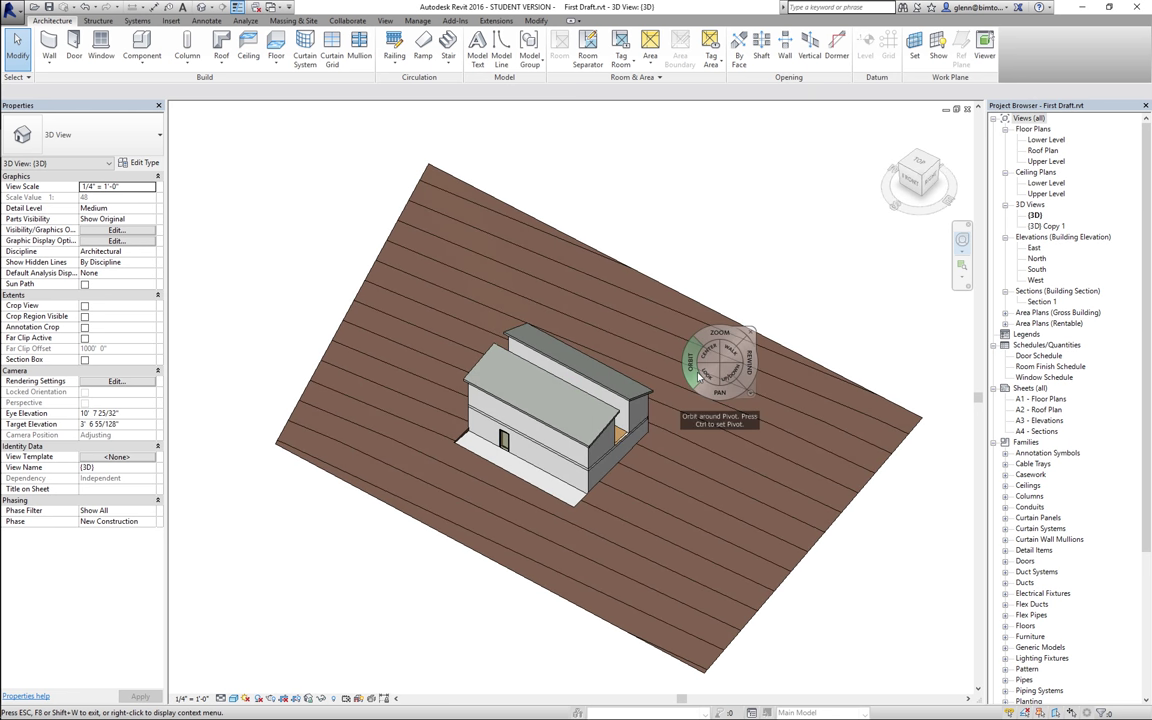
key(Escape)
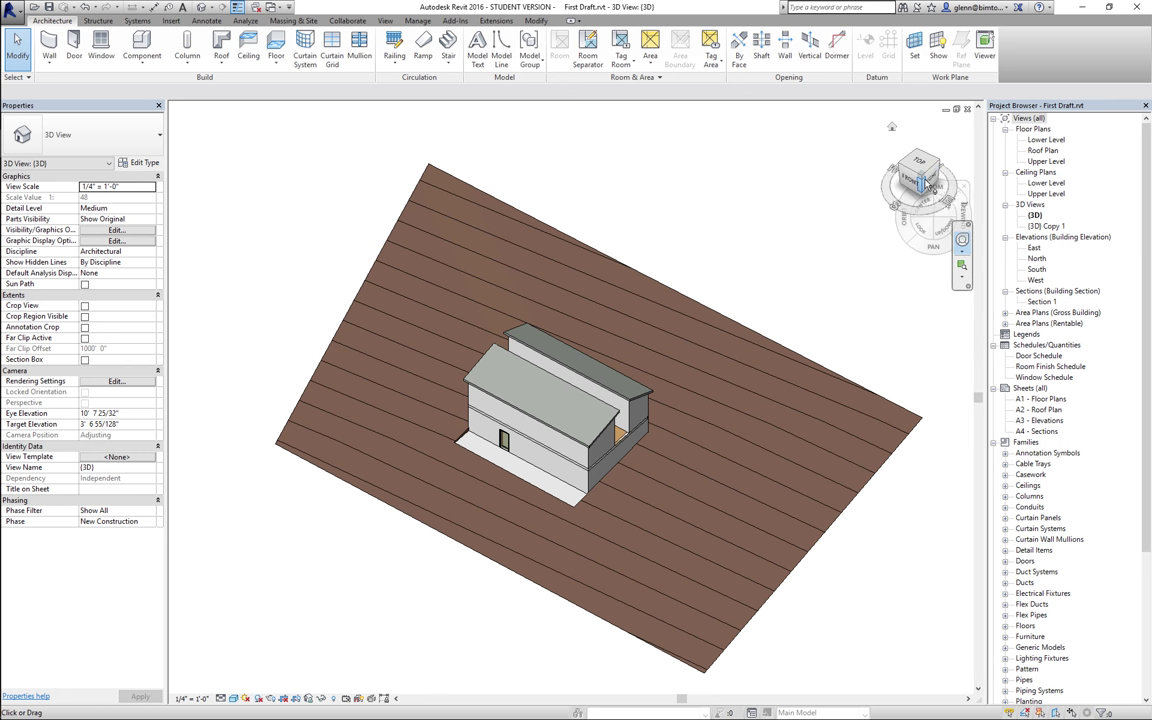
right_click(929, 183)
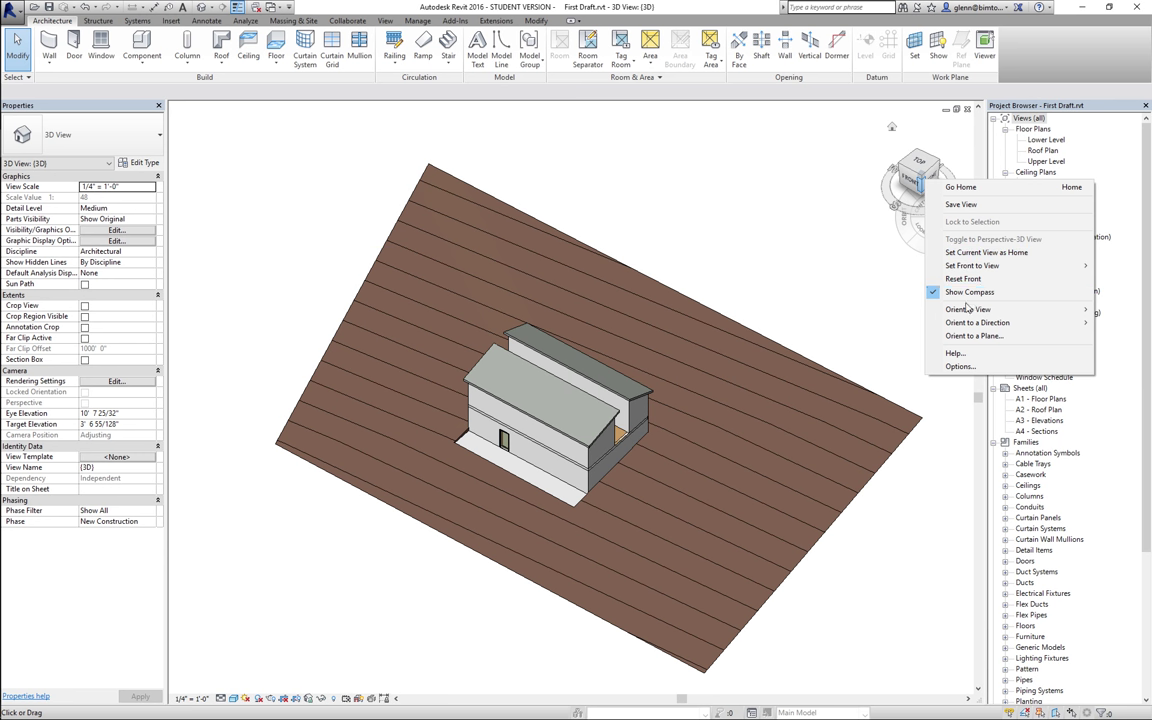
mouse_move(975, 317)
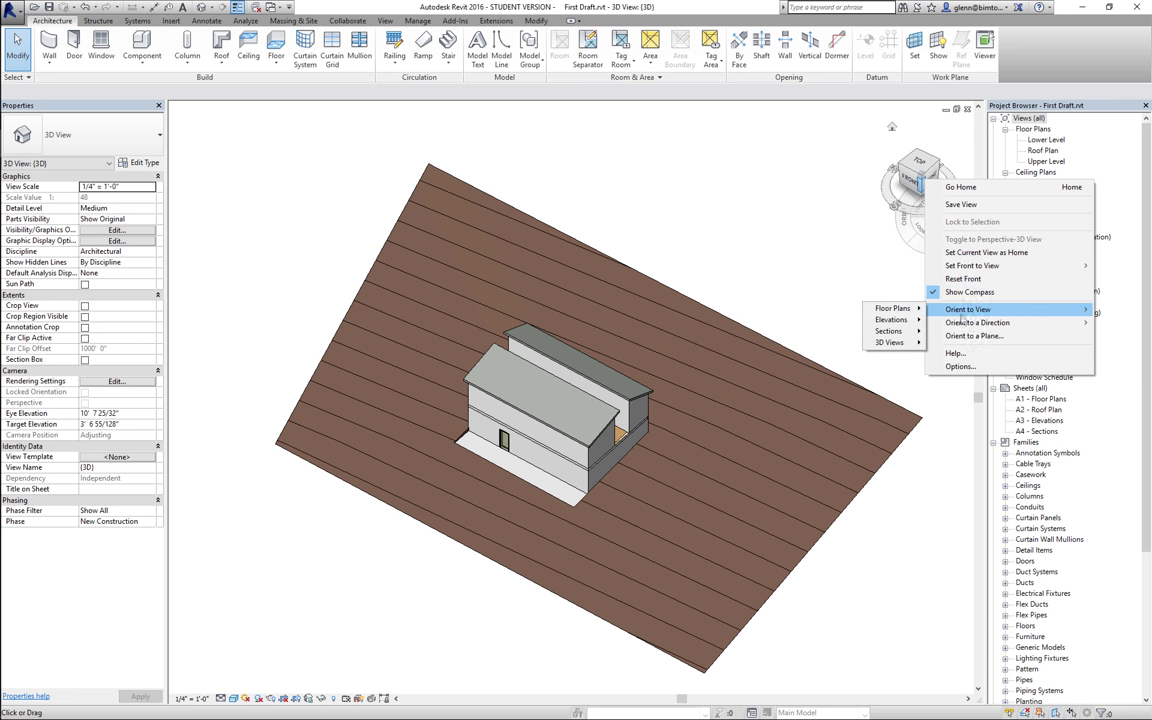
mouse_move(892, 308)
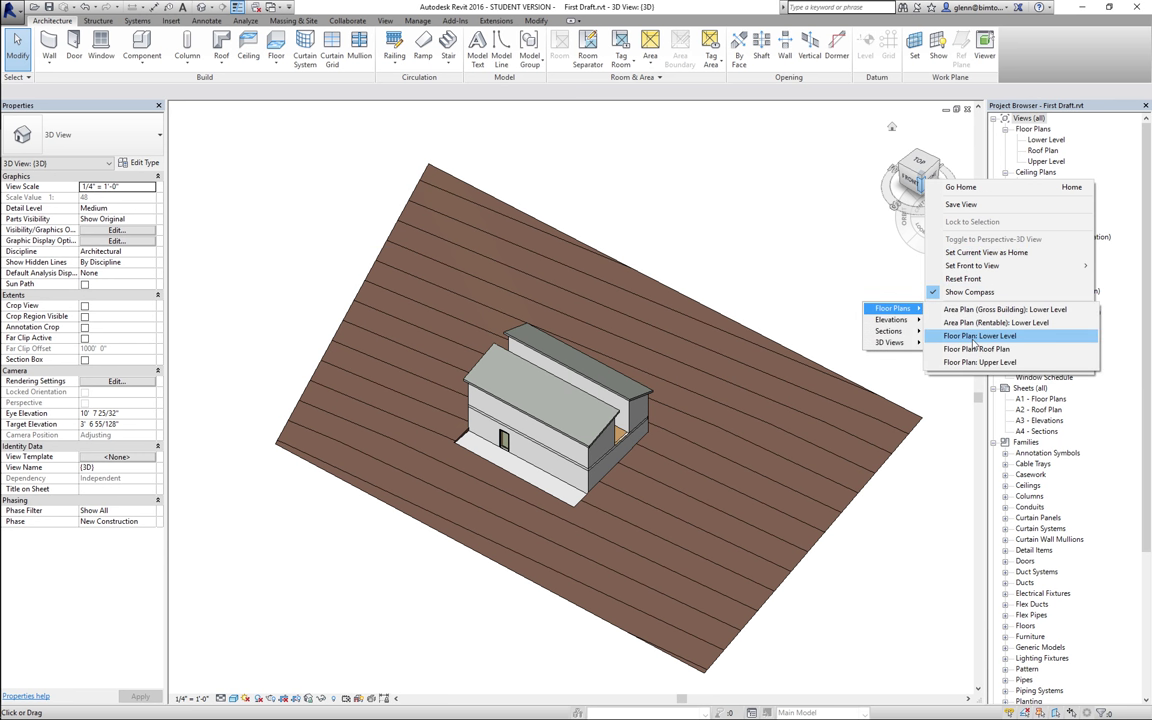
click(973, 340)
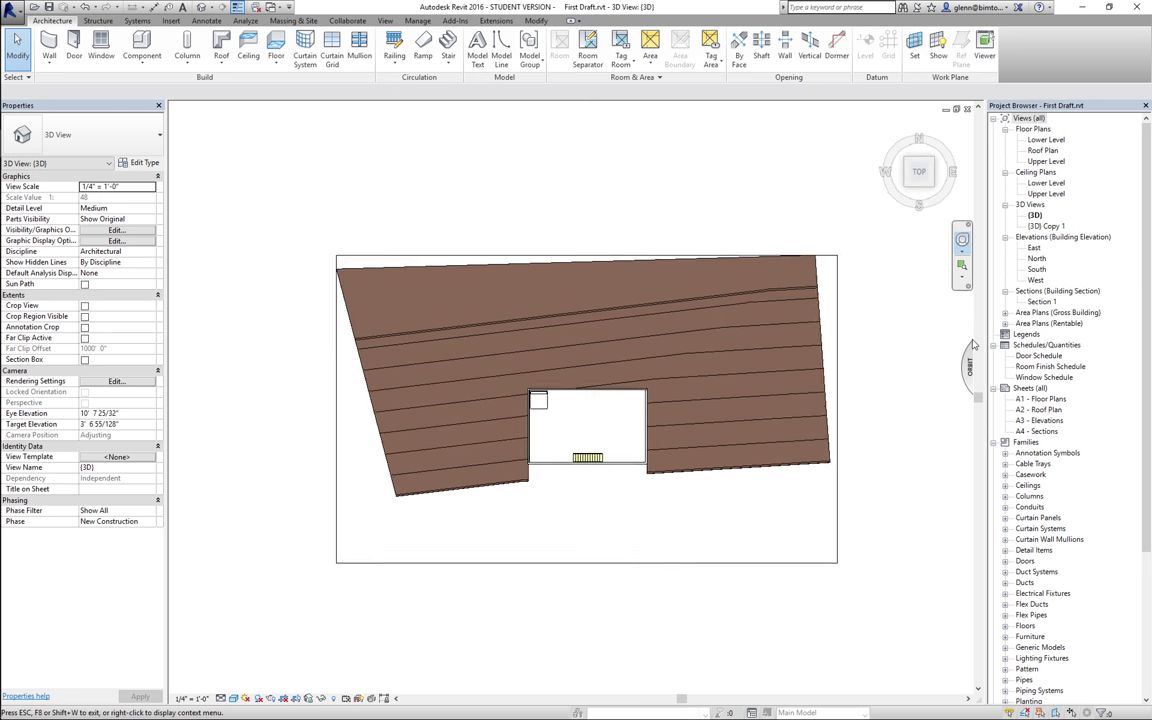
click(935, 160)
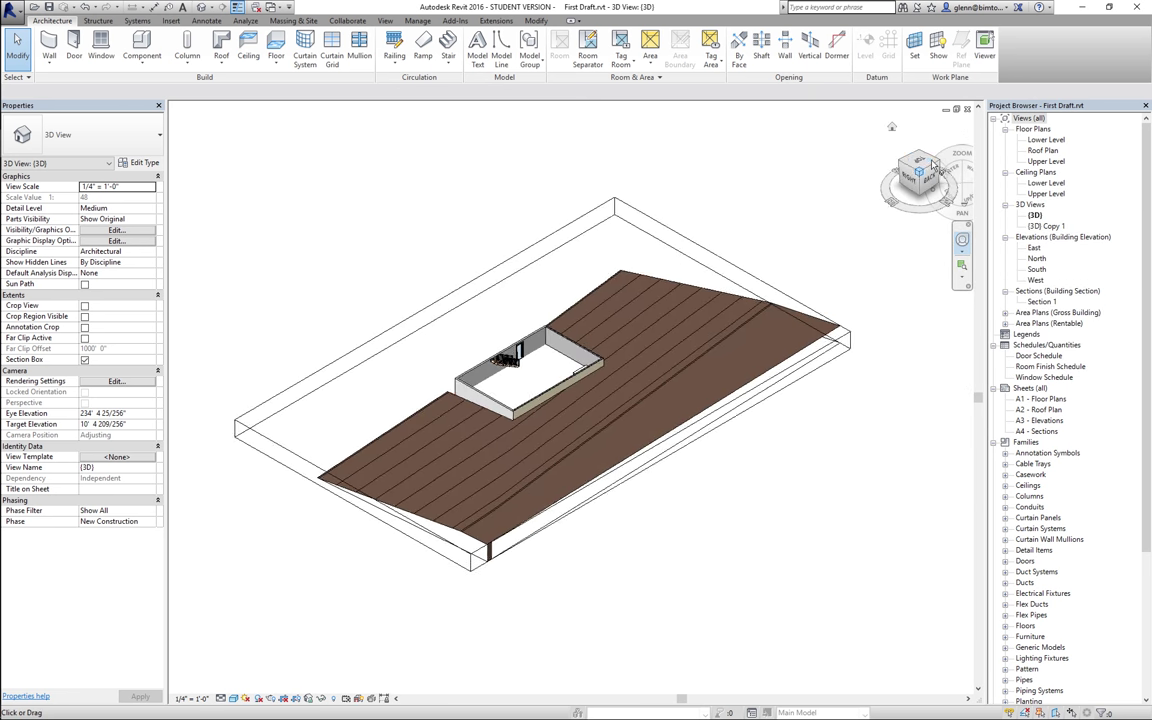
- Examine the staircase beside the glass door in 3D and check its desired and actual riser properties
click(962, 265)
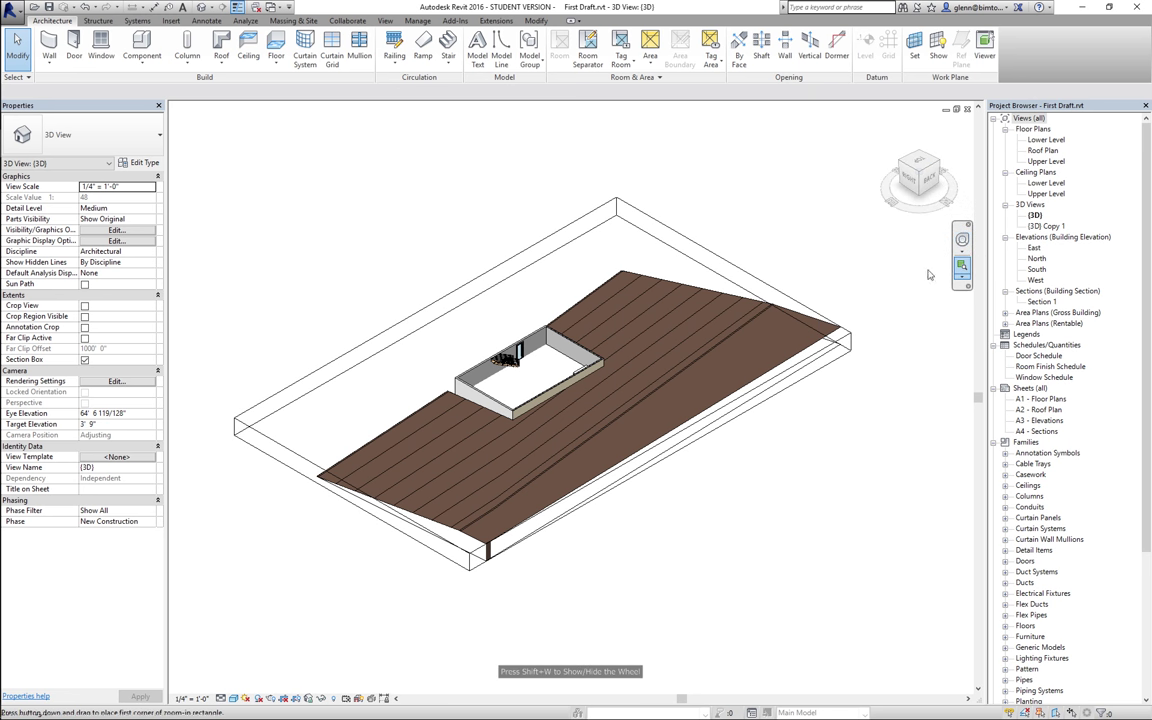
drag(420, 294, 590, 408)
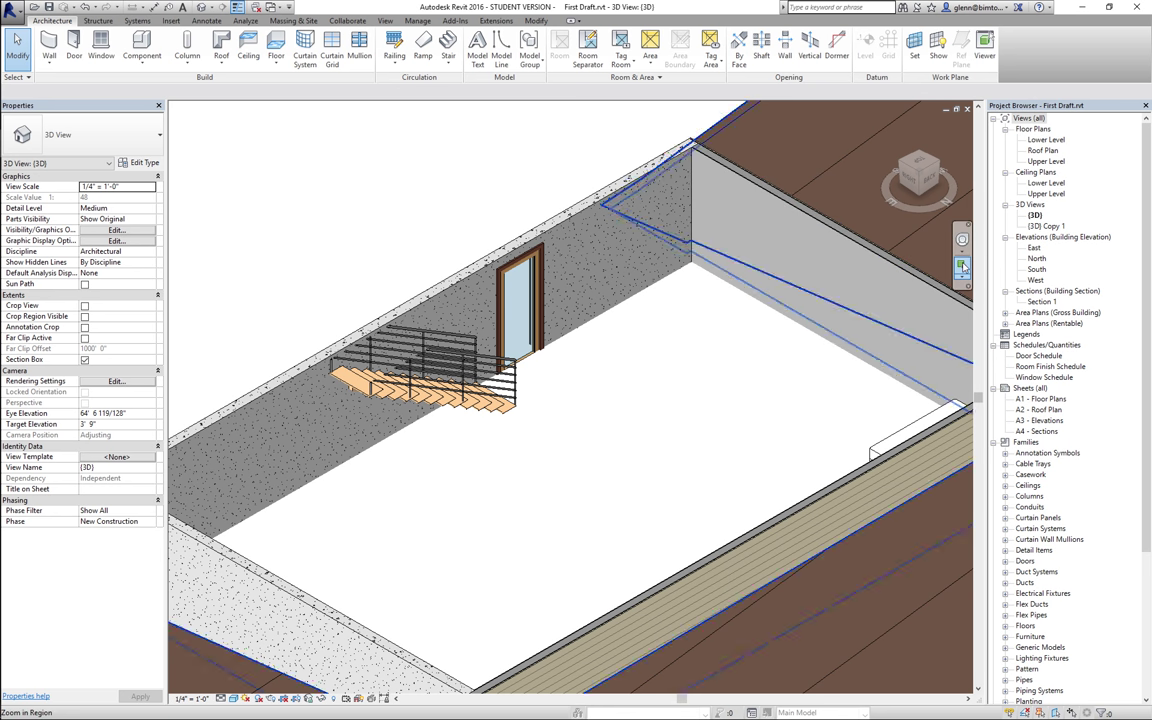
key(z)
key(r)
drag(258, 291, 566, 420)
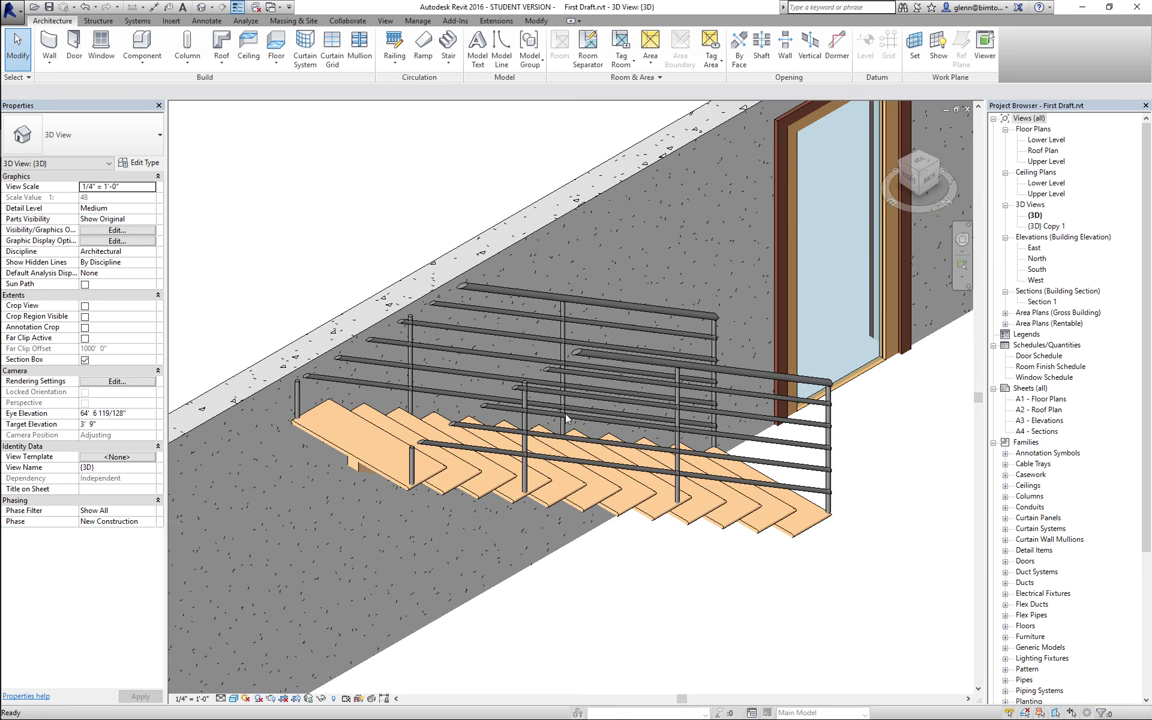
click(370, 475)
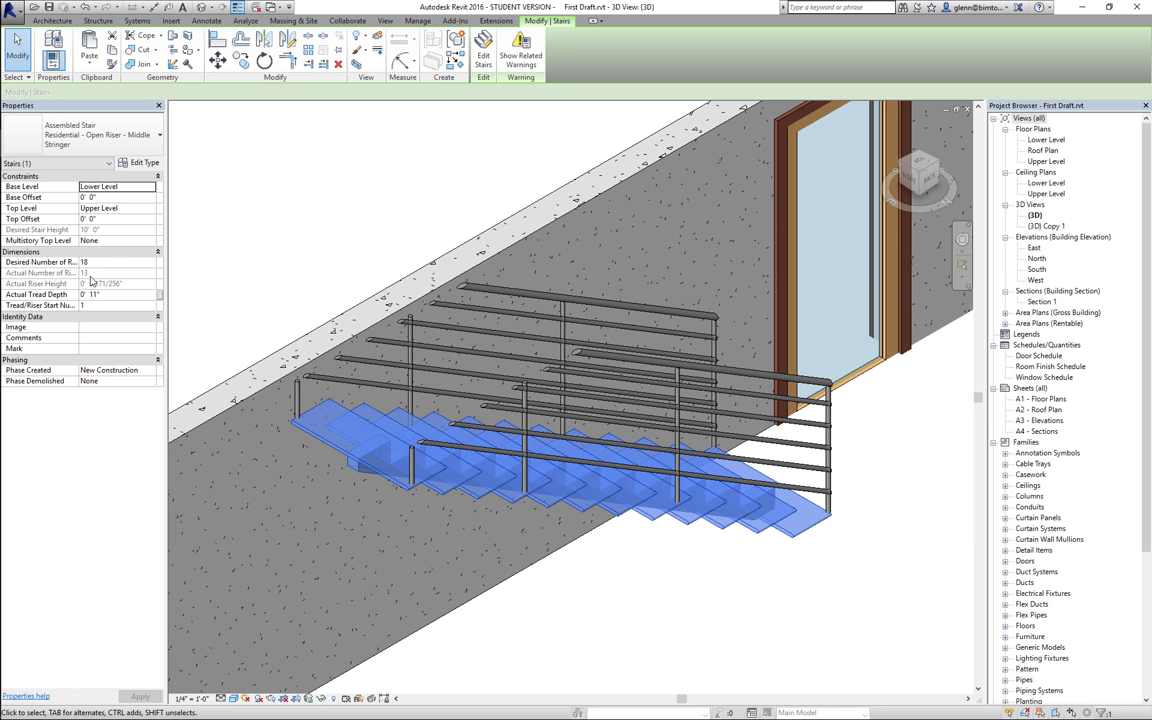
- Open the Lower Level floor plan at the staircase along the lower wall
click(1045, 140)
double_click(1045, 141)
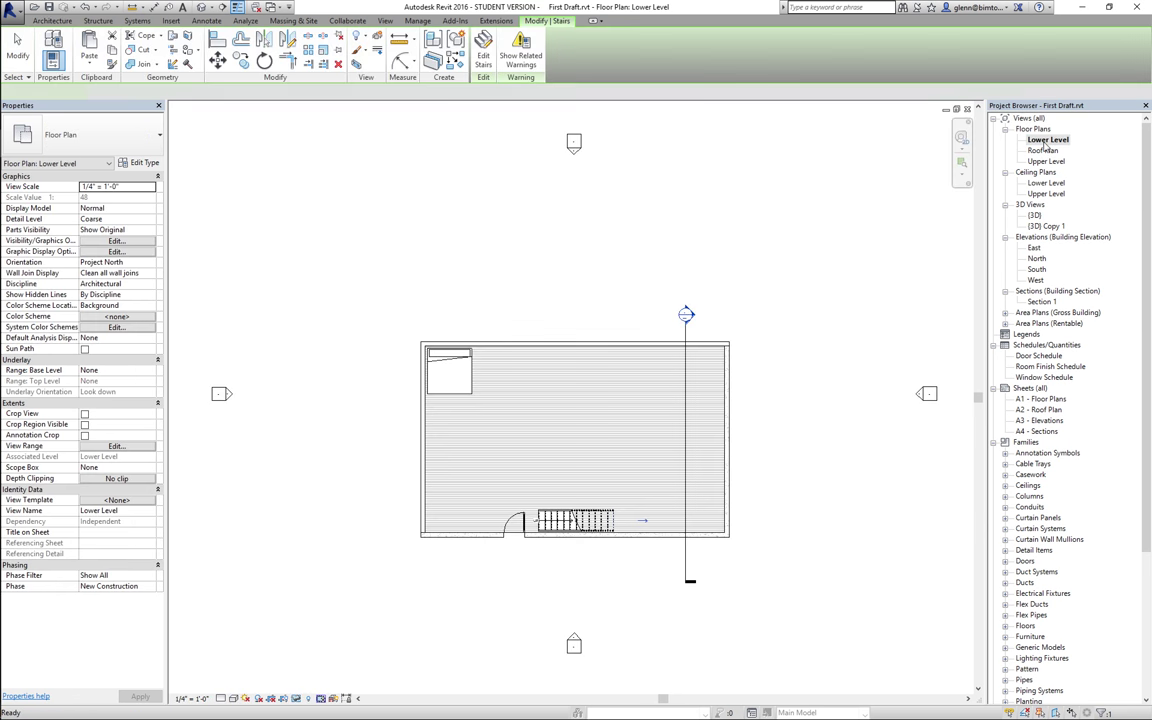
key(z)
key(r)
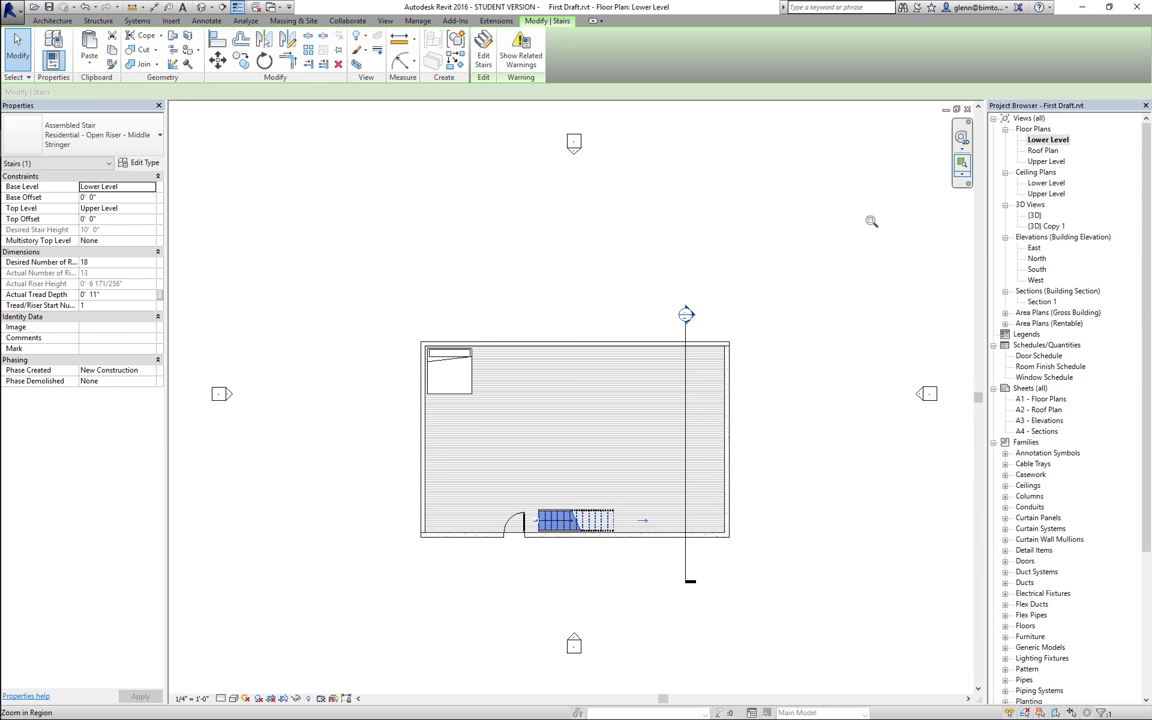
drag(525, 485, 668, 566)
- Select the whole assembled stair rather than its upper run portion and start editing it
click(502, 551)
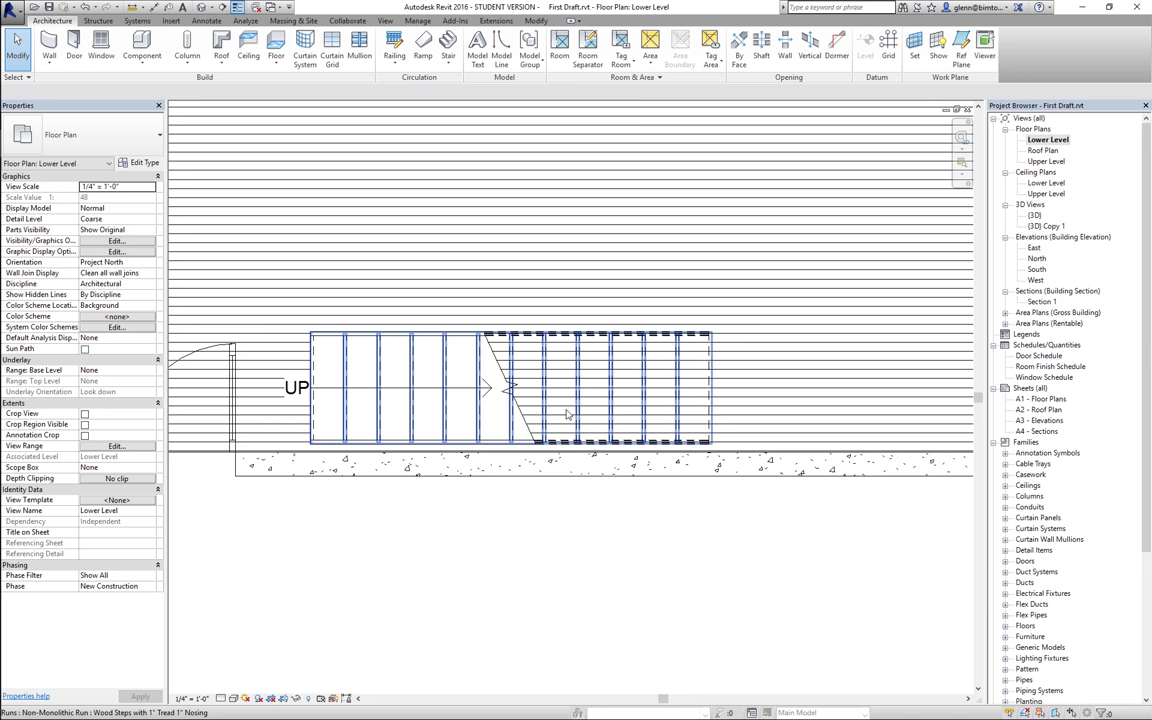
click(505, 375)
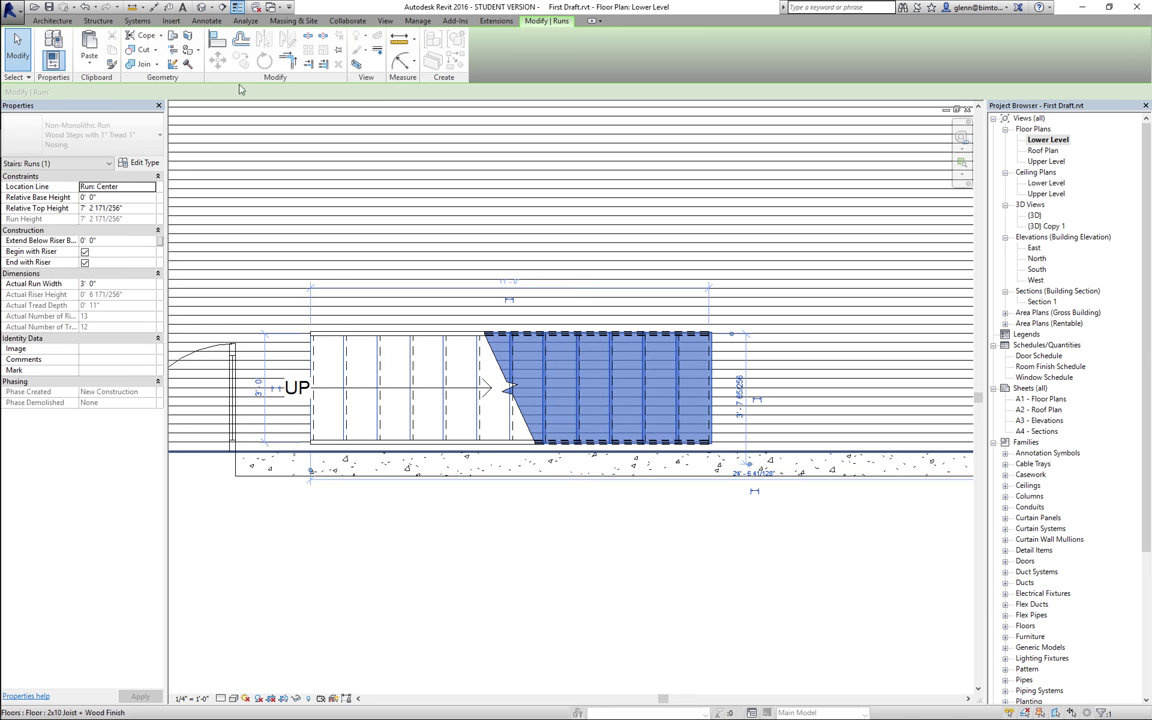
click(457, 583)
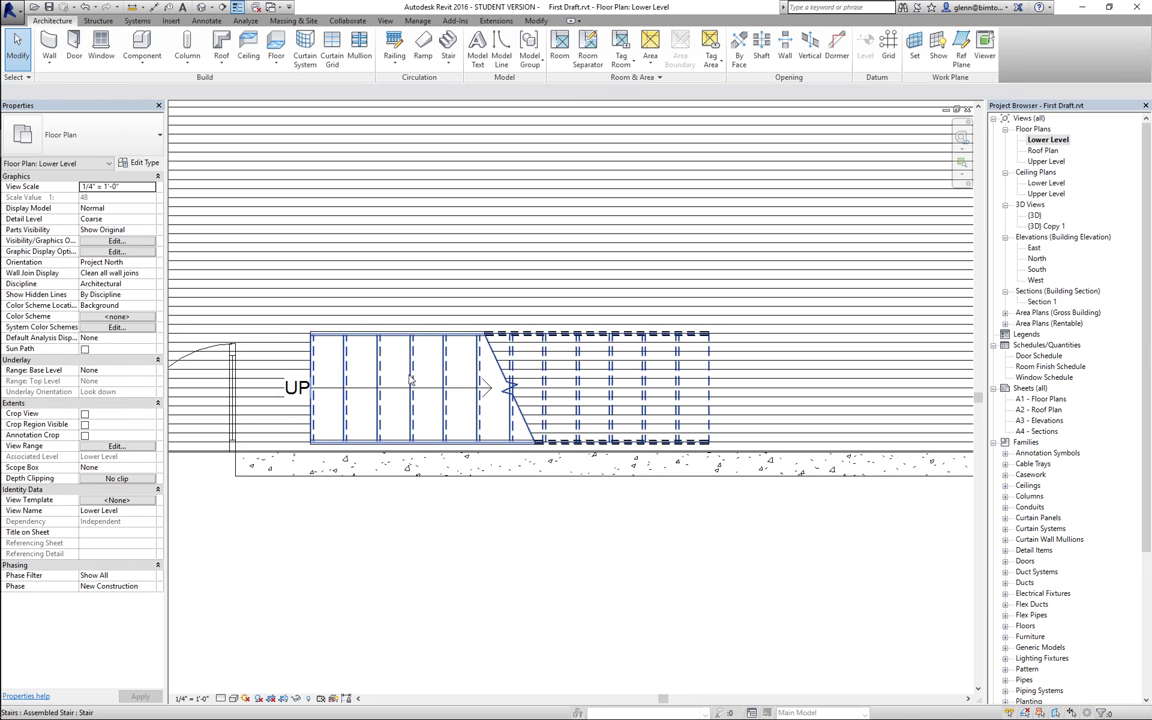
click(410, 380)
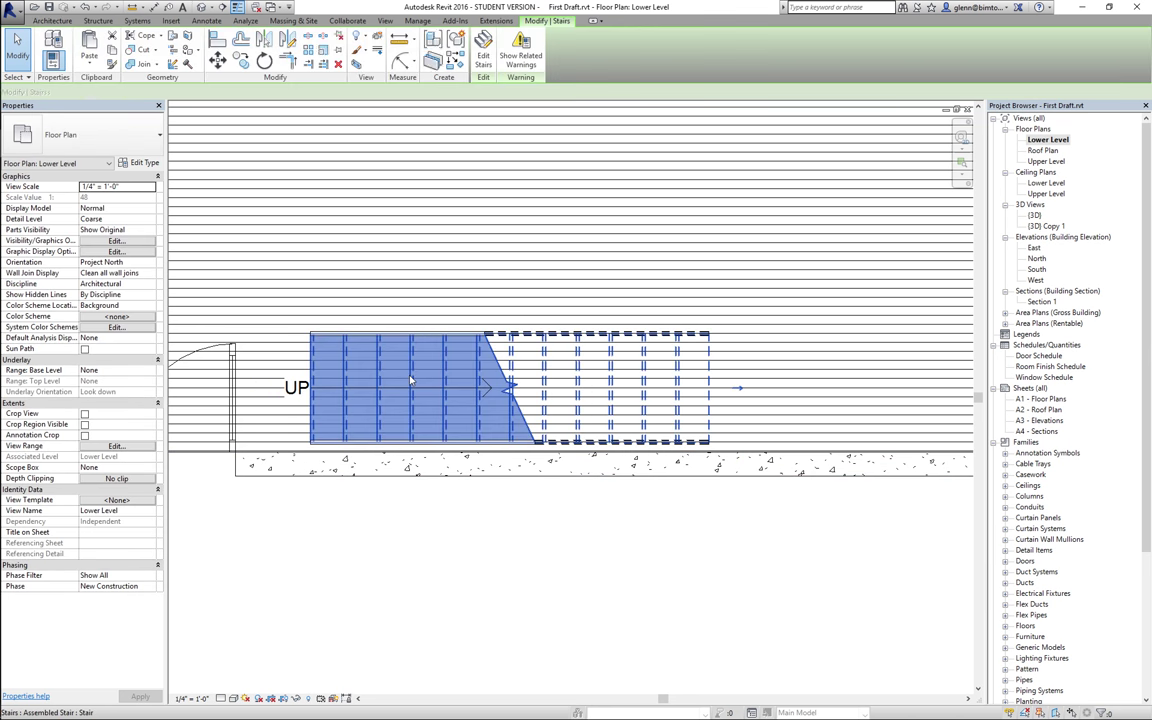
click(486, 56)
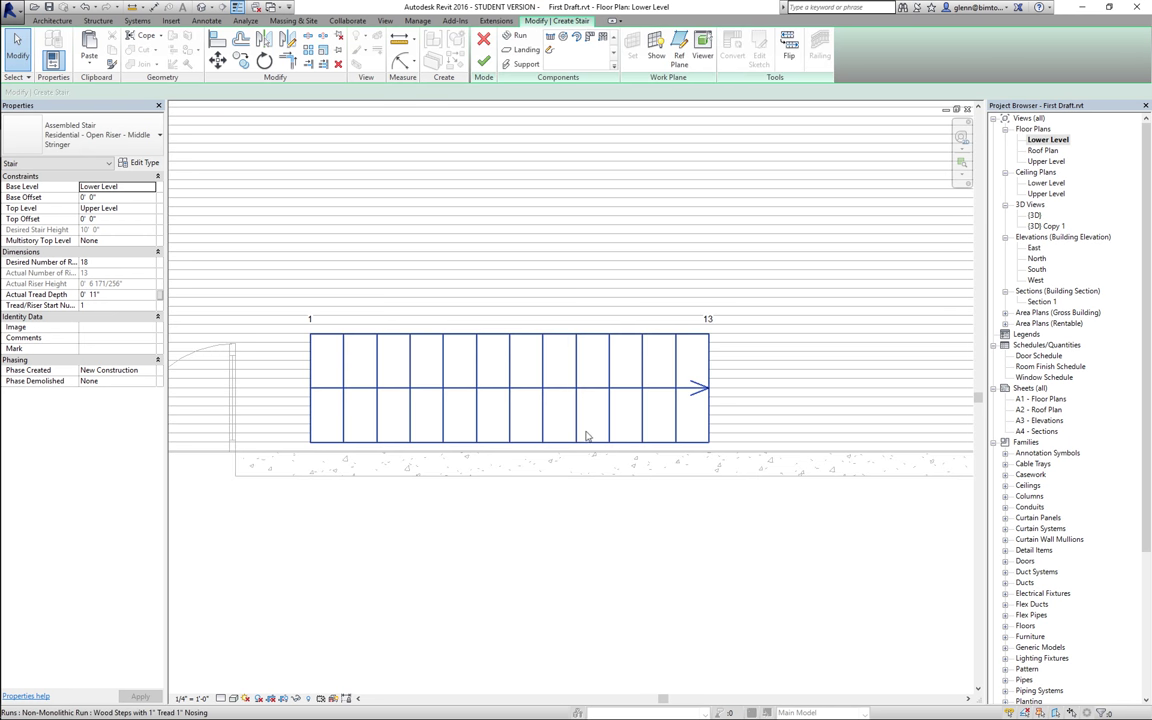
- Try adding a perpendicular run about 3'-8" long from the upper corner of the existing run's last riser, and delete it
click(511, 37)
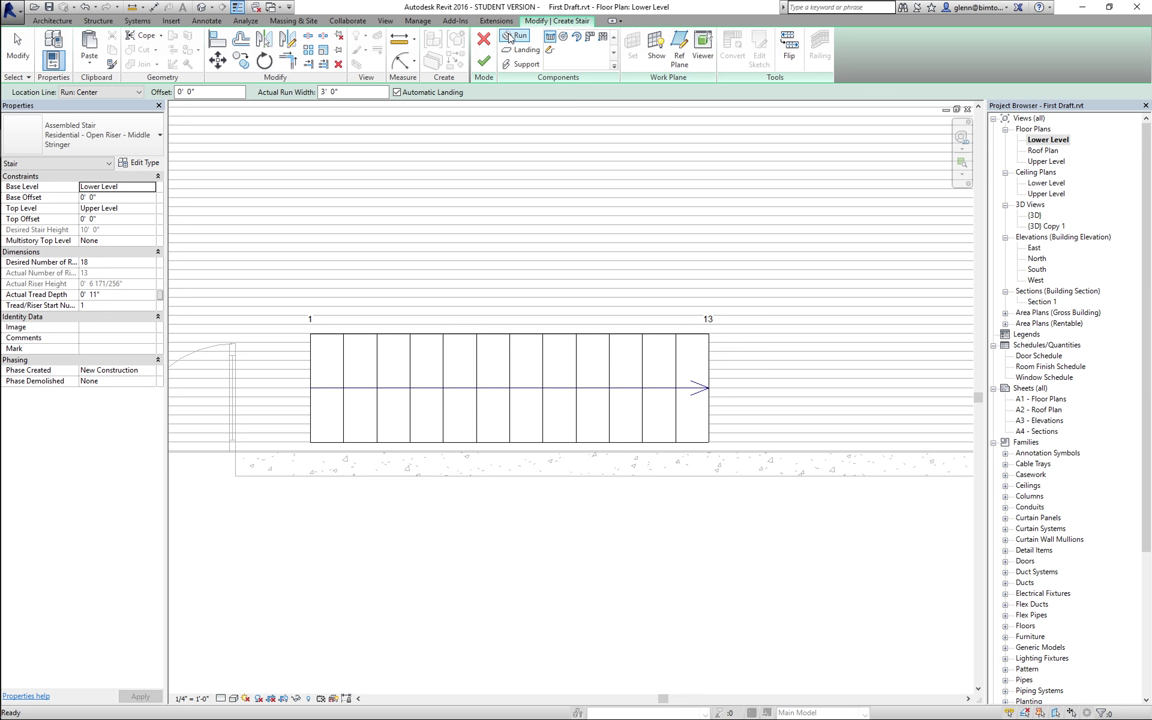
click(513, 36)
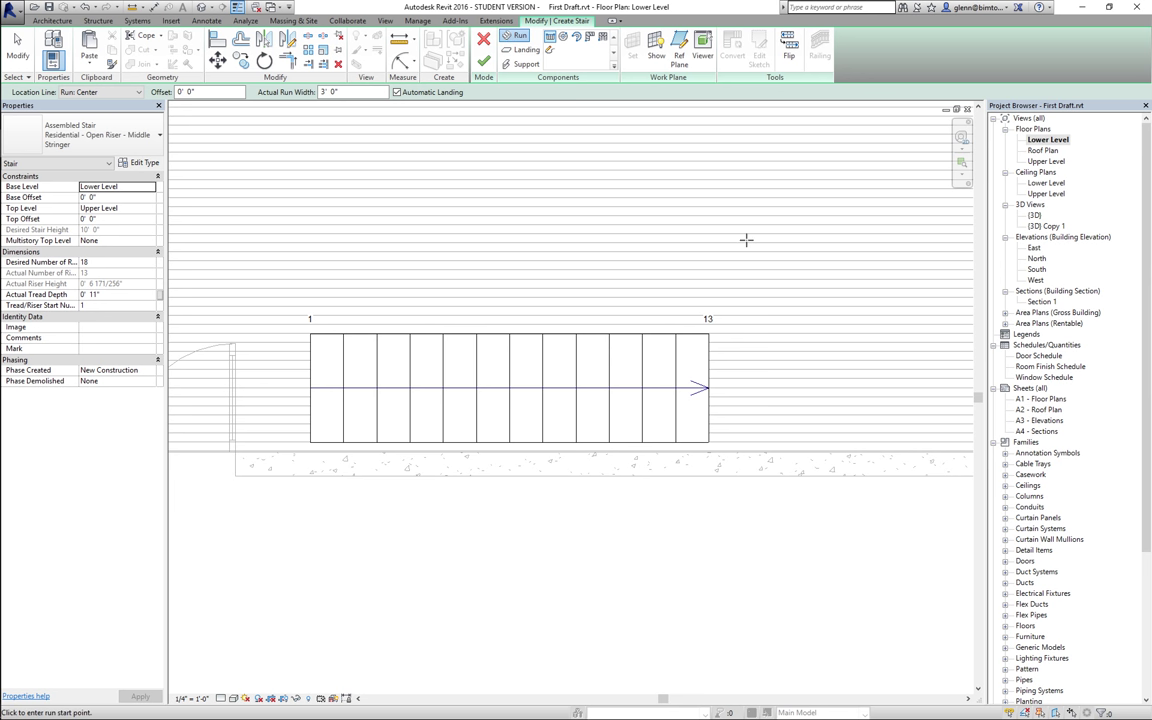
click(708, 333)
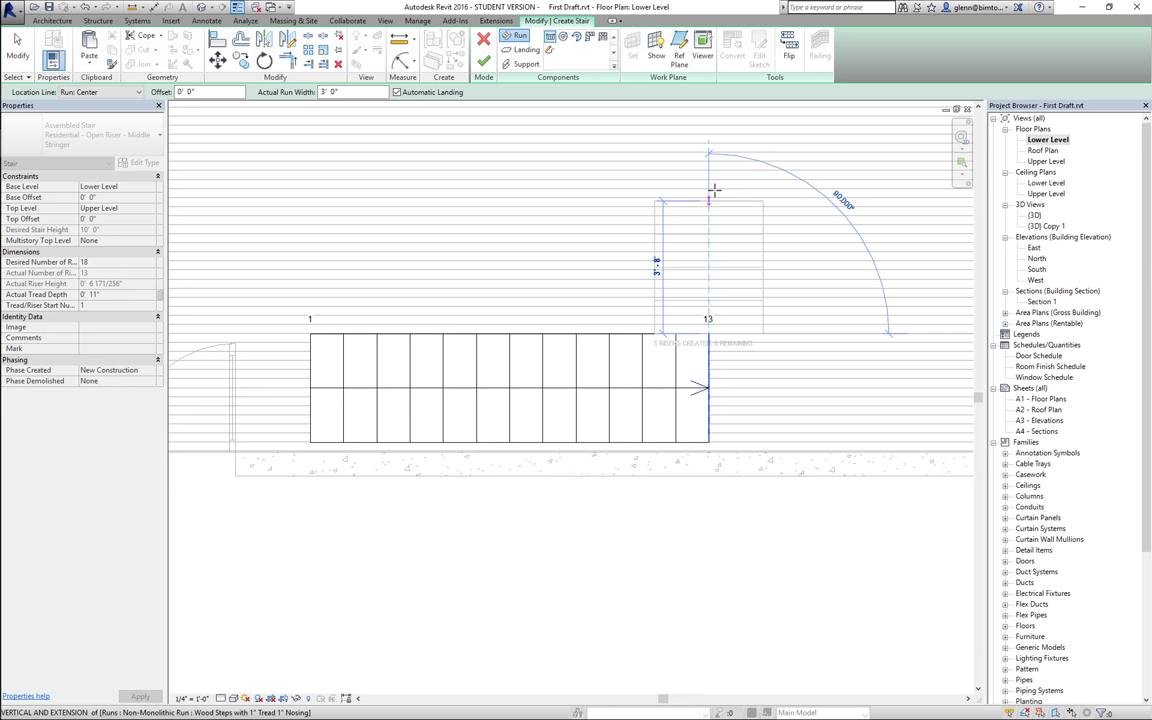
click(714, 192)
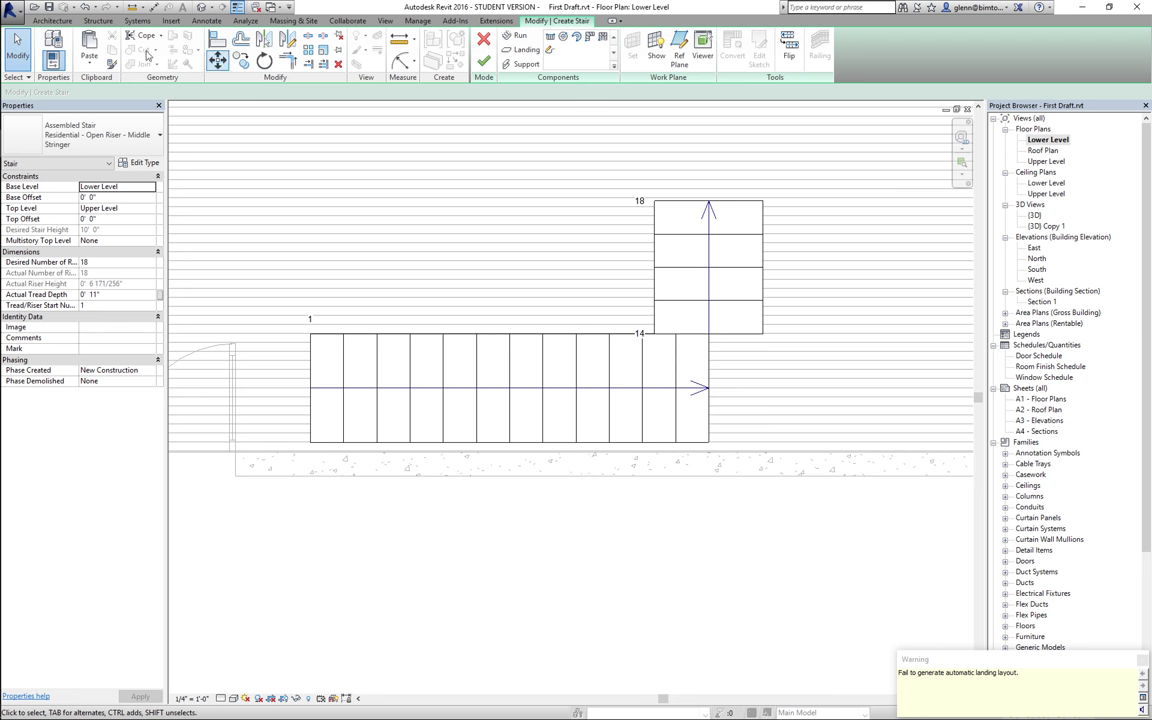
click(712, 263)
key(Delete)
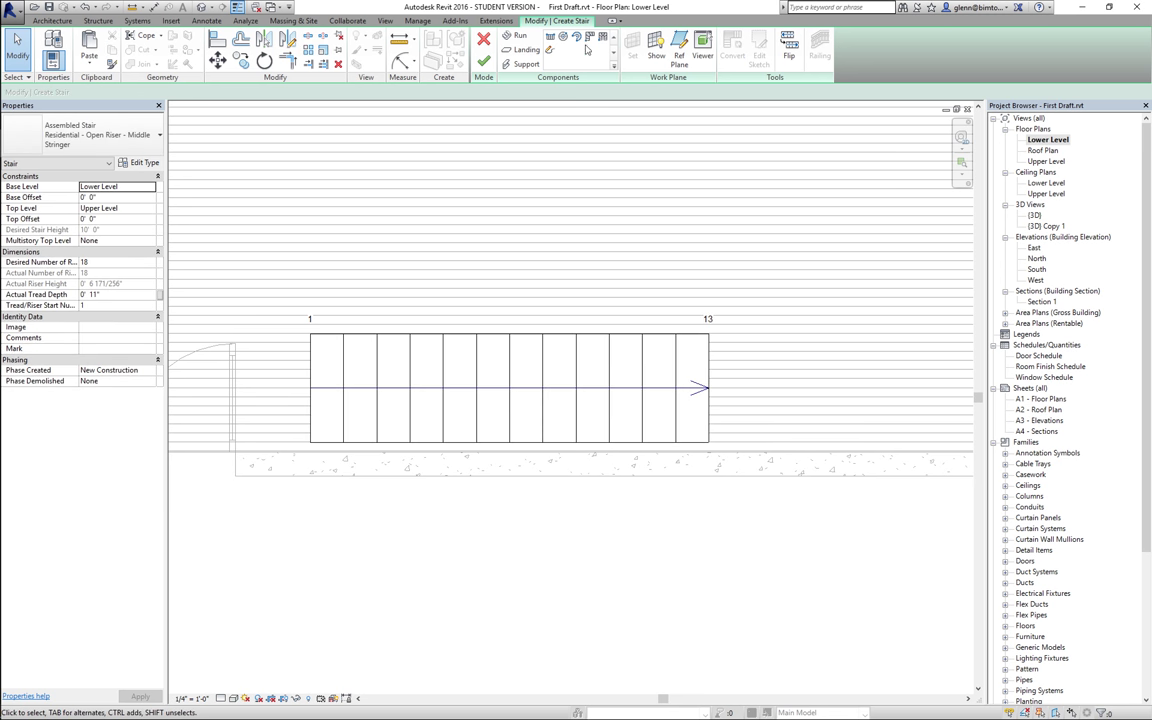
- Add a perpendicular upper run with the remaining five risers beyond the end of the existing run, joined by an automatic landing
click(514, 36)
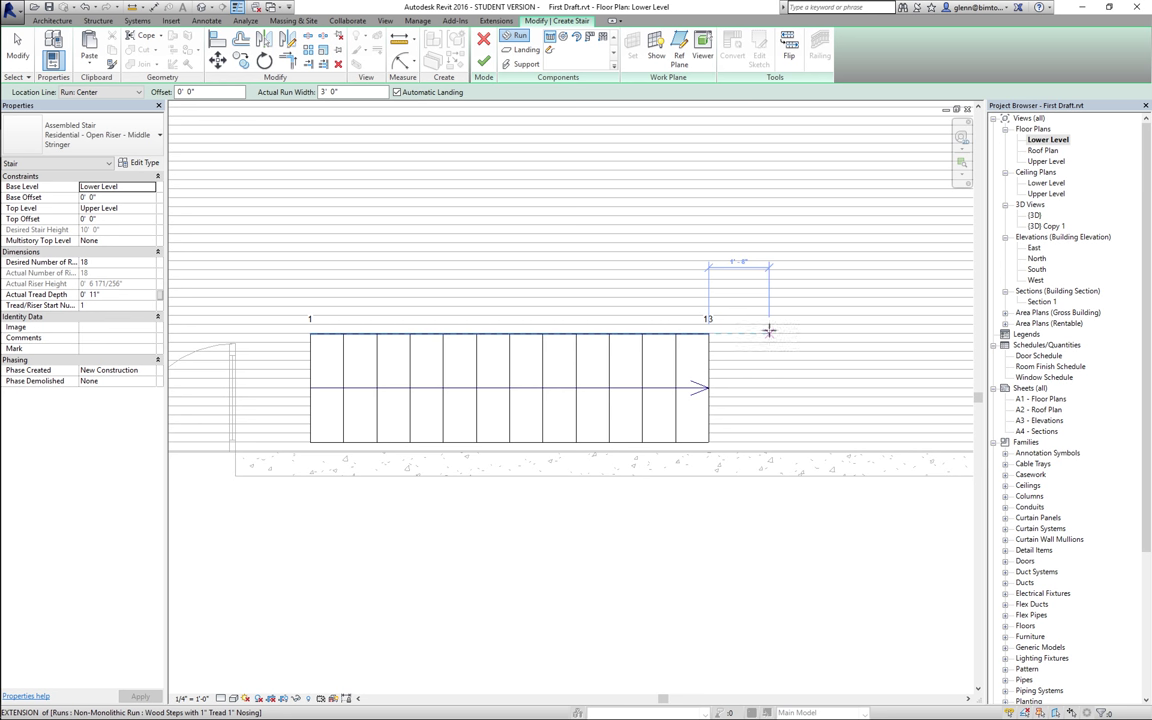
click(771, 317)
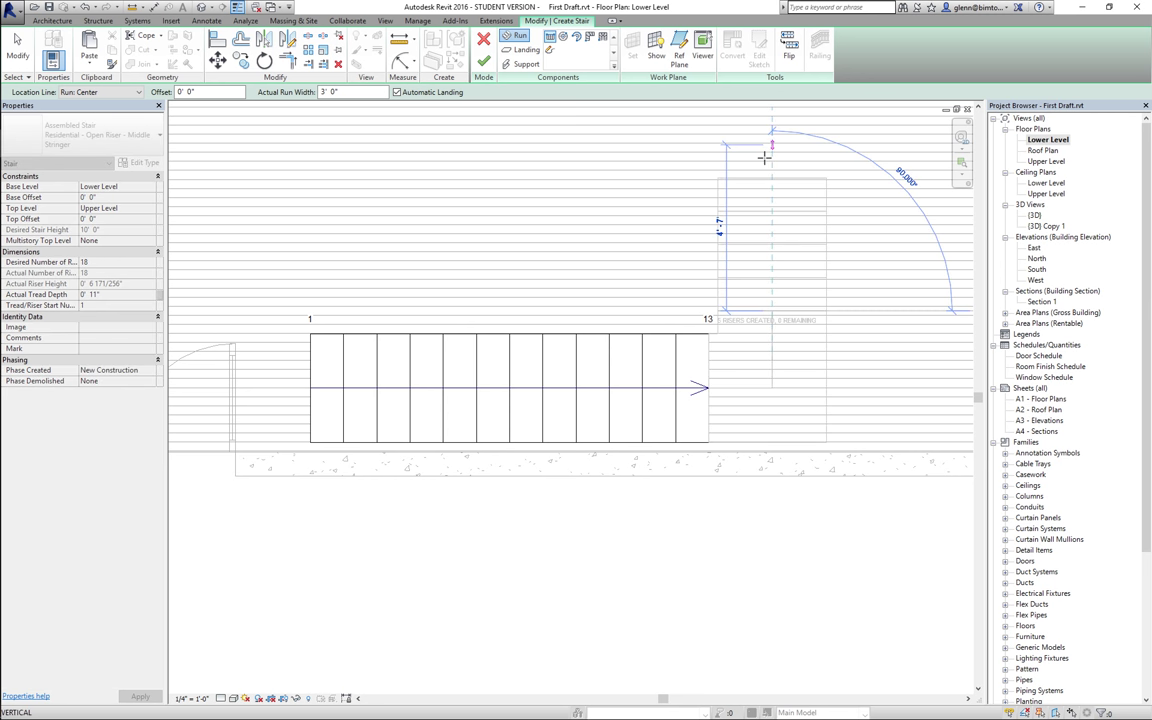
click(765, 157)
key(Escape)
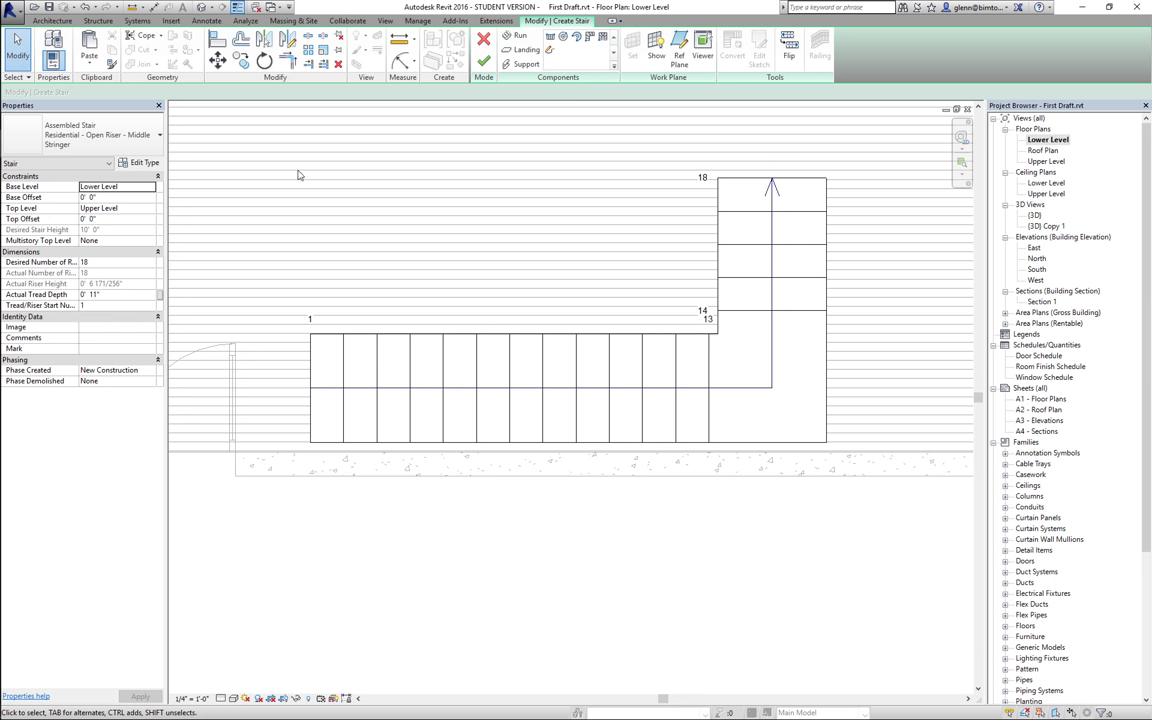
- Nudge the upper run about 6" toward the landing and 2" toward the first run, and finish the stair edit
click(802, 250)
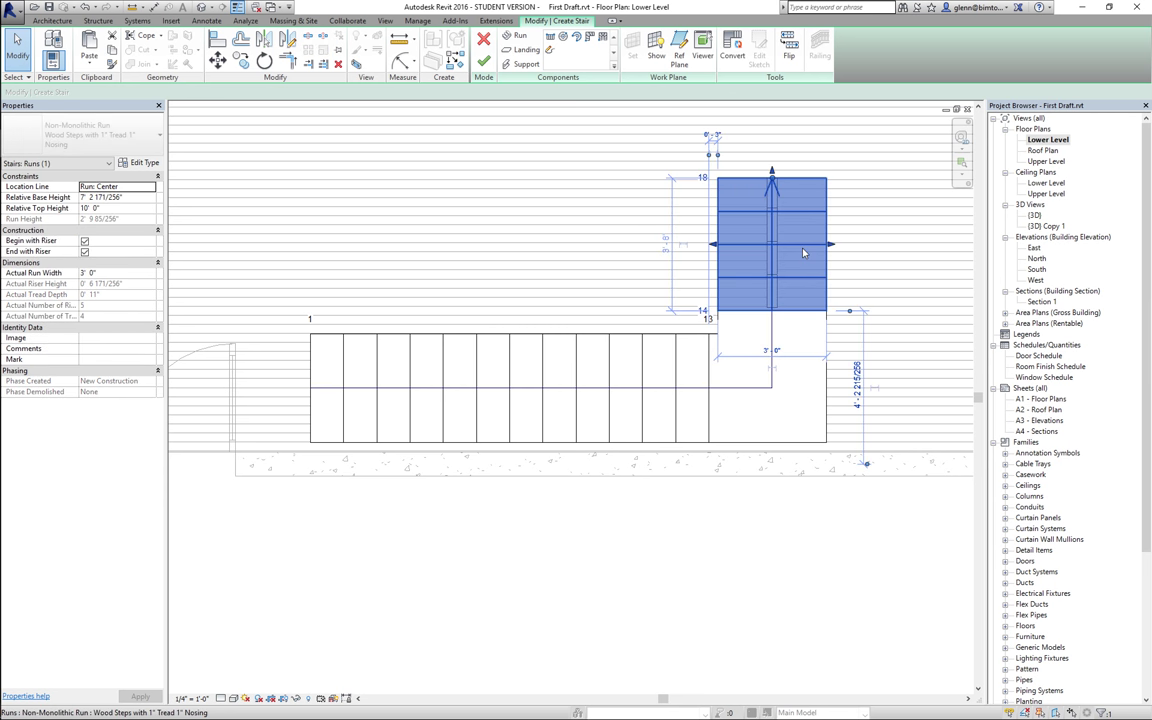
key(Down)
key(Down)
key(Down)
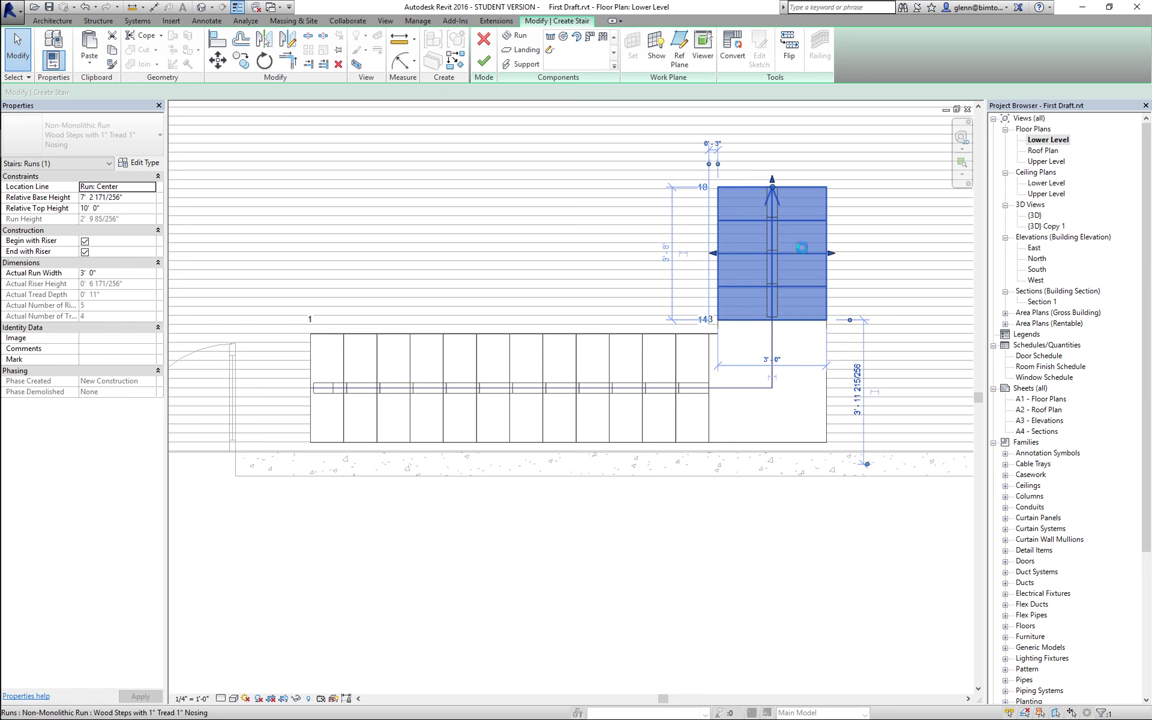
key(Down)
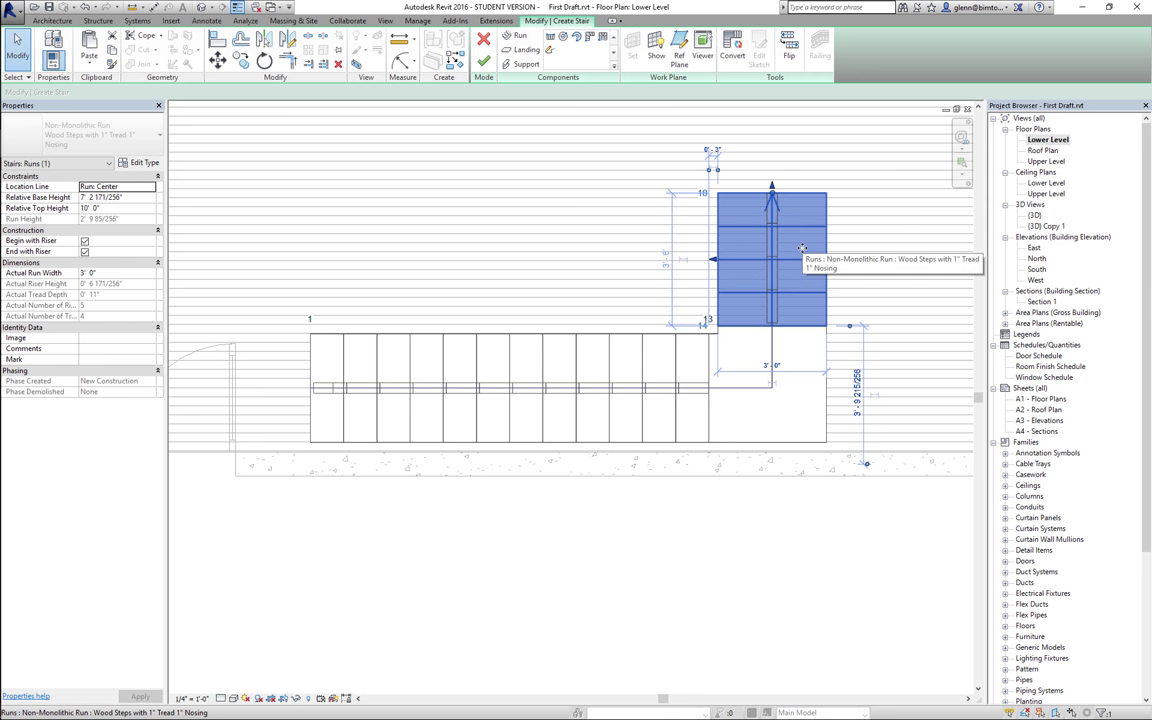
key(Left)
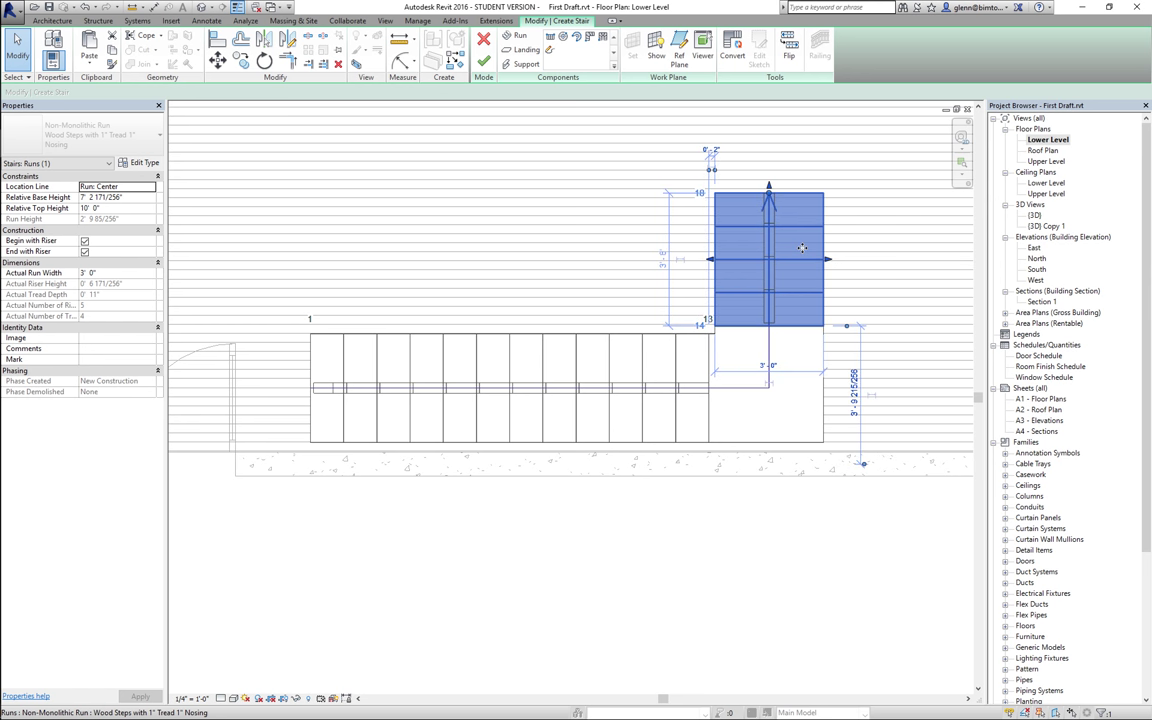
key(Left)
key(Down)
key(Down)
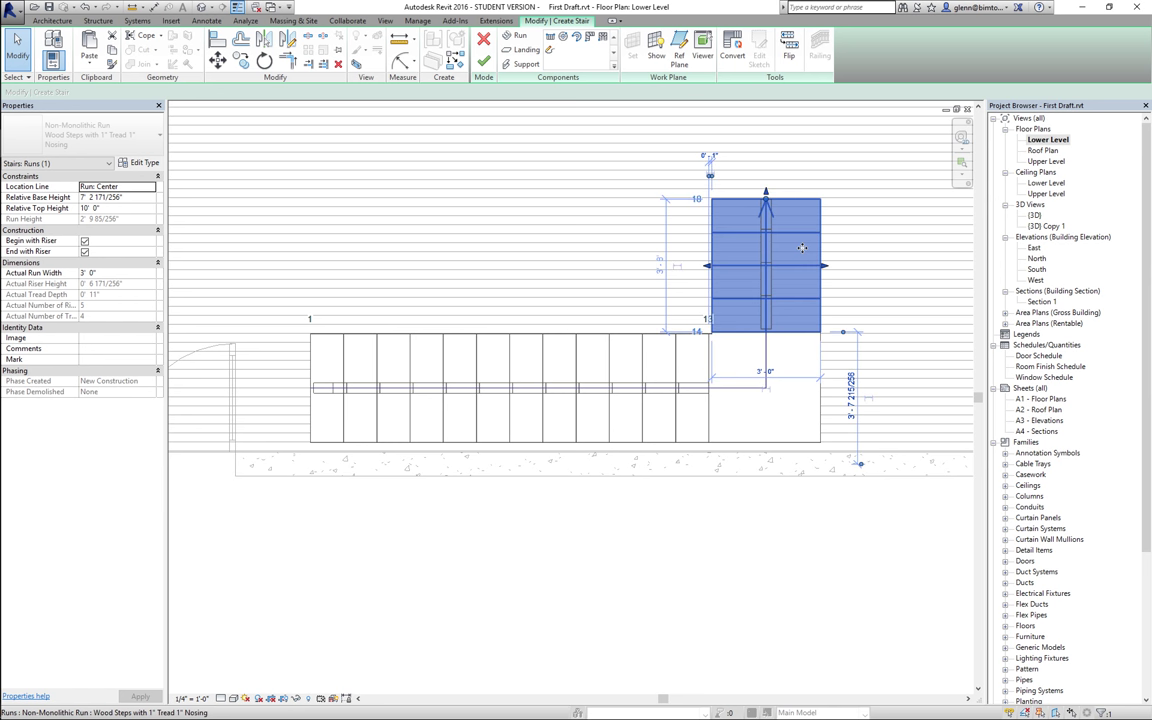
key(Up)
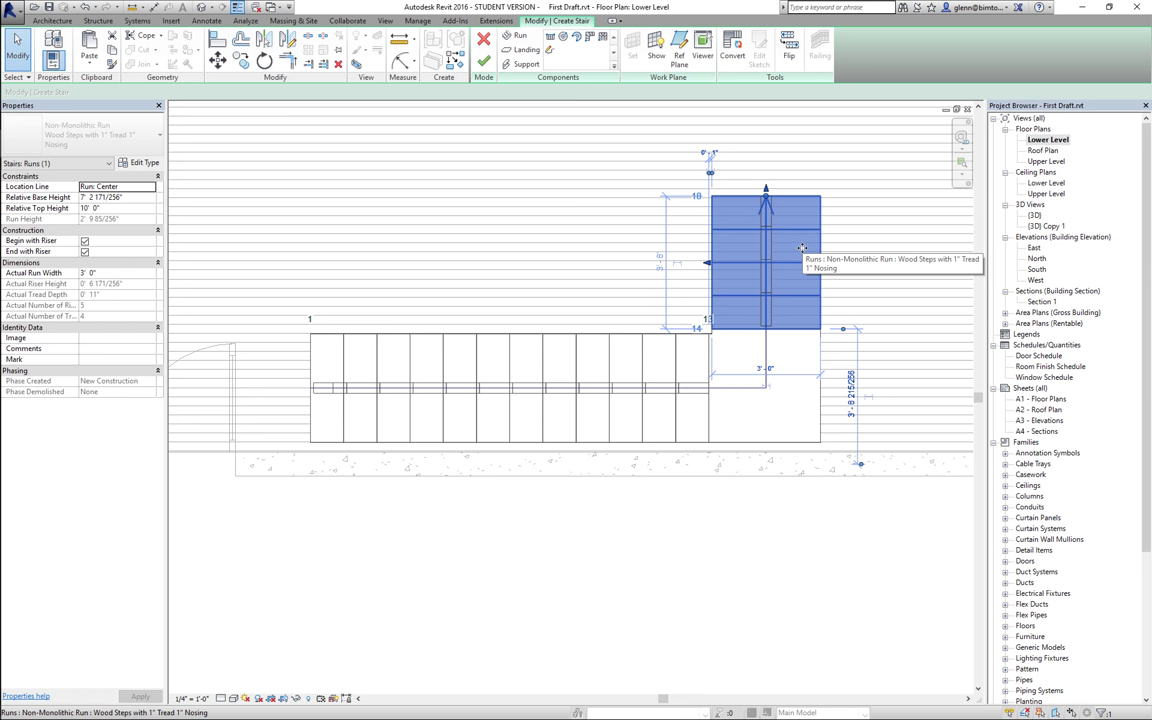
click(484, 64)
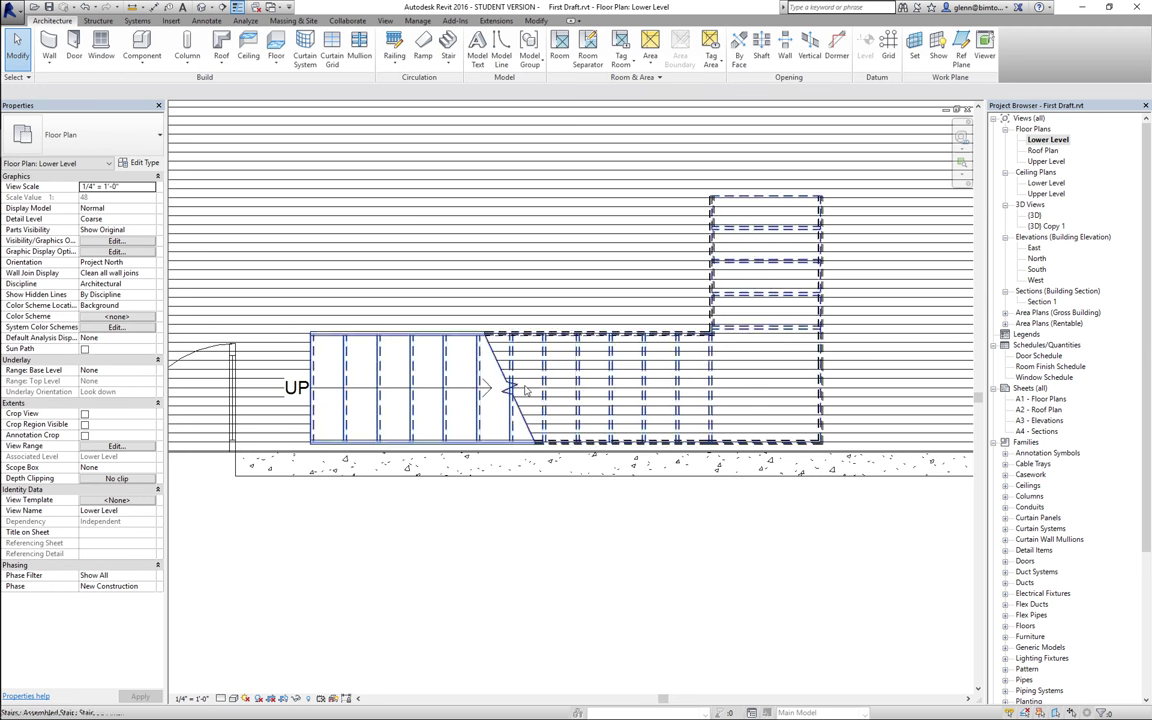
- Check the completed L-shaped stair's layout and its riser properties in the Lower Level plan
scroll(525, 390, down, 3)
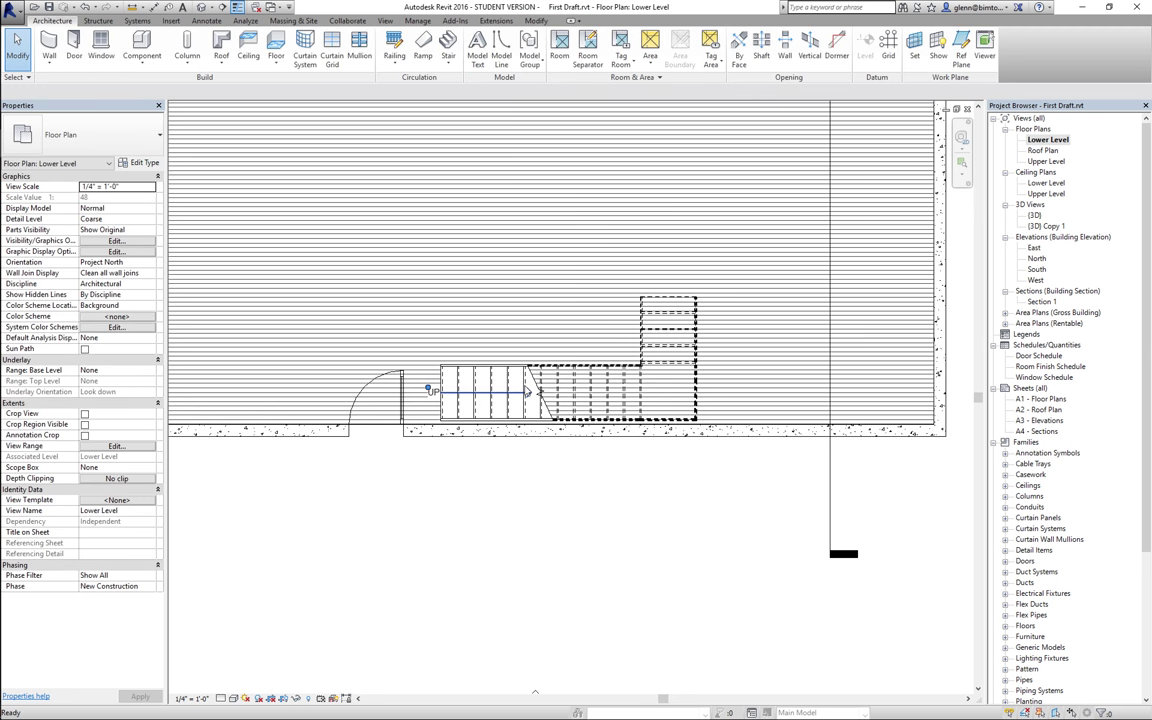
scroll(540, 392, down, 3)
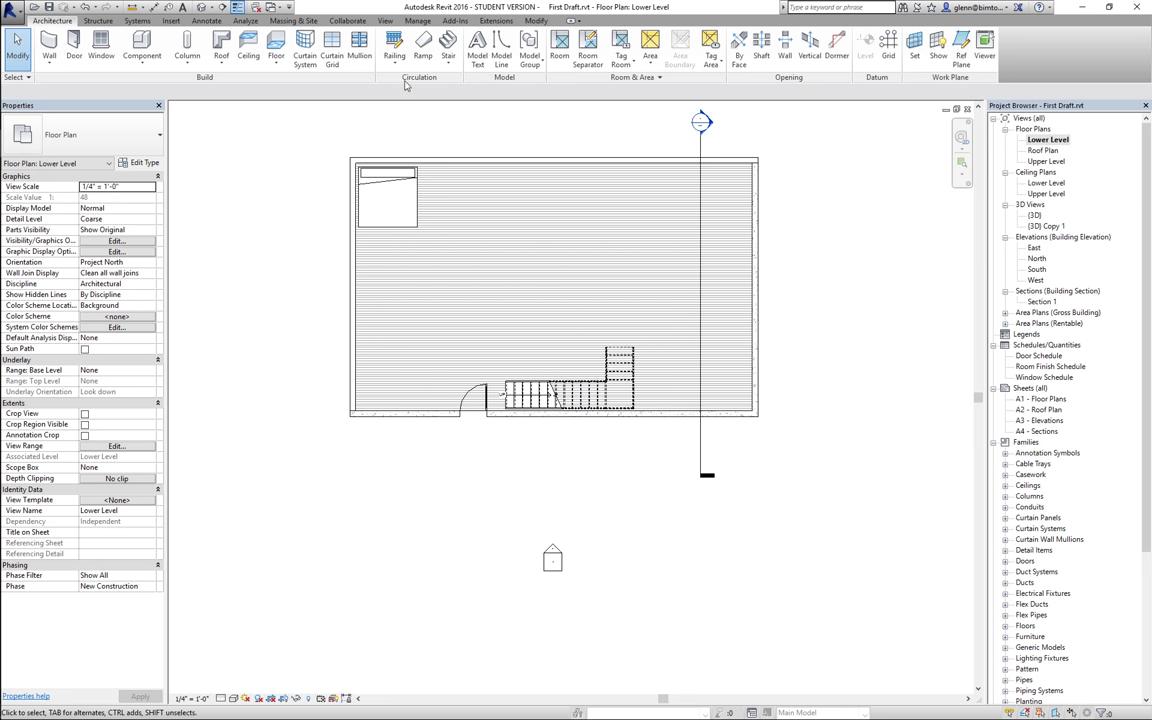
click(537, 396)
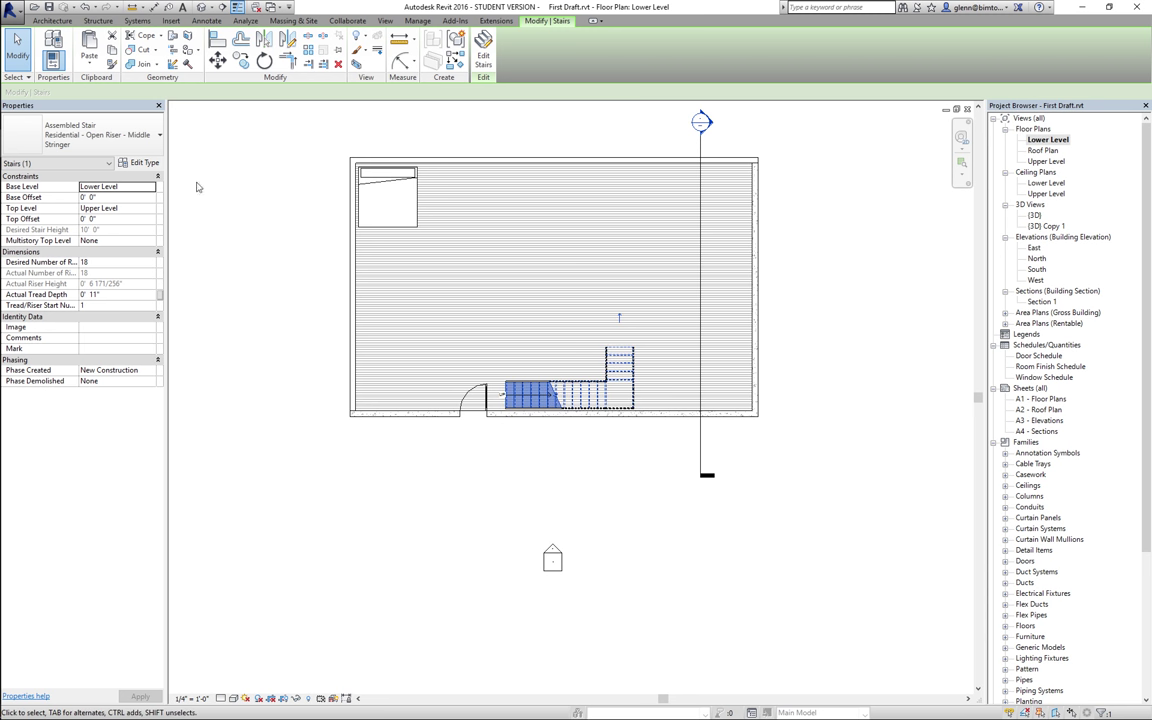
click(312, 178)
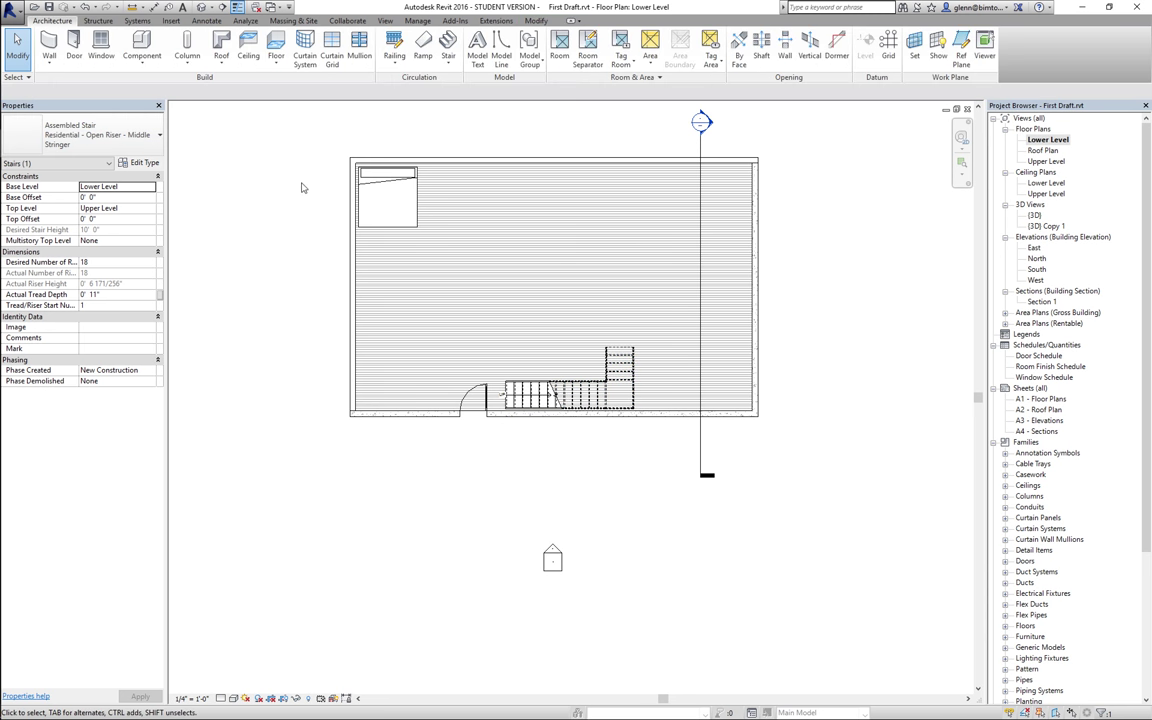
- Start a new stair by component below the house and place a horizontal six-riser run about 4'-7" long
click(449, 58)
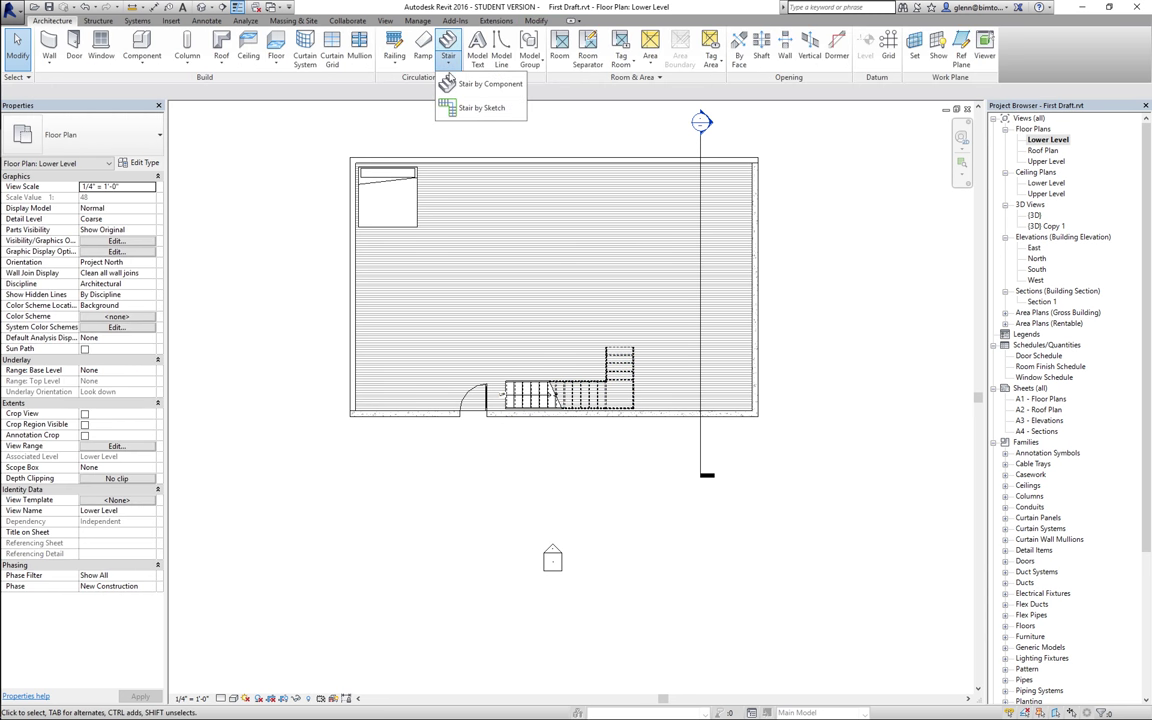
click(448, 84)
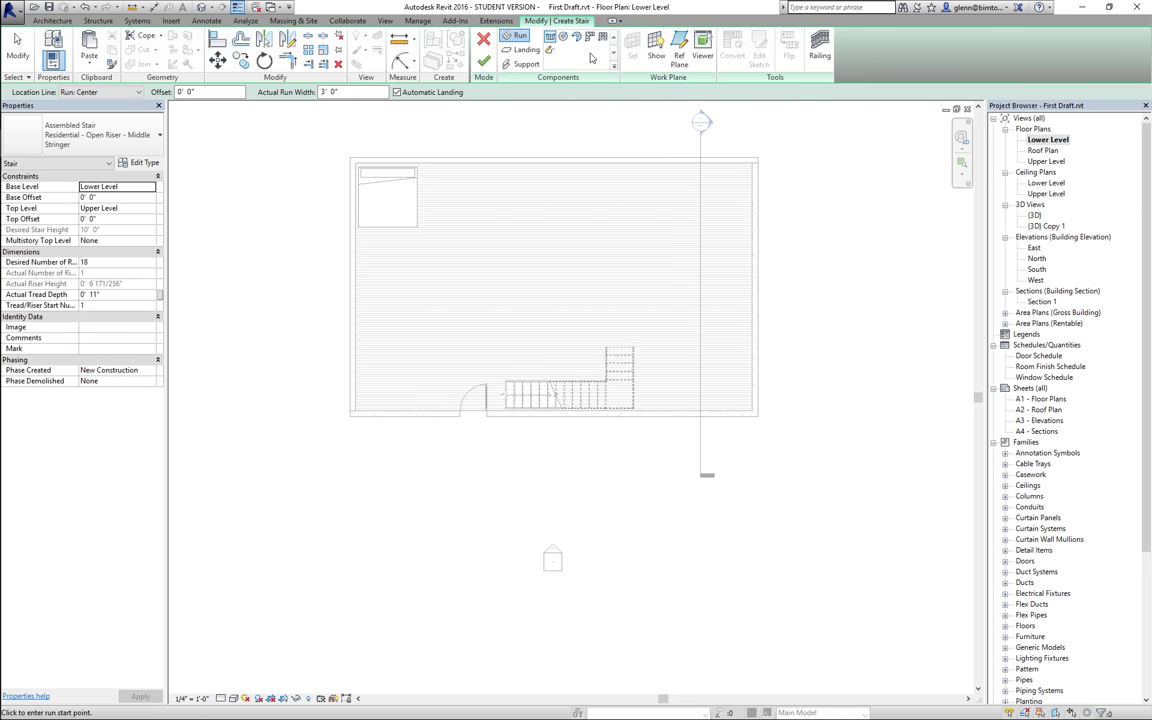
click(369, 552)
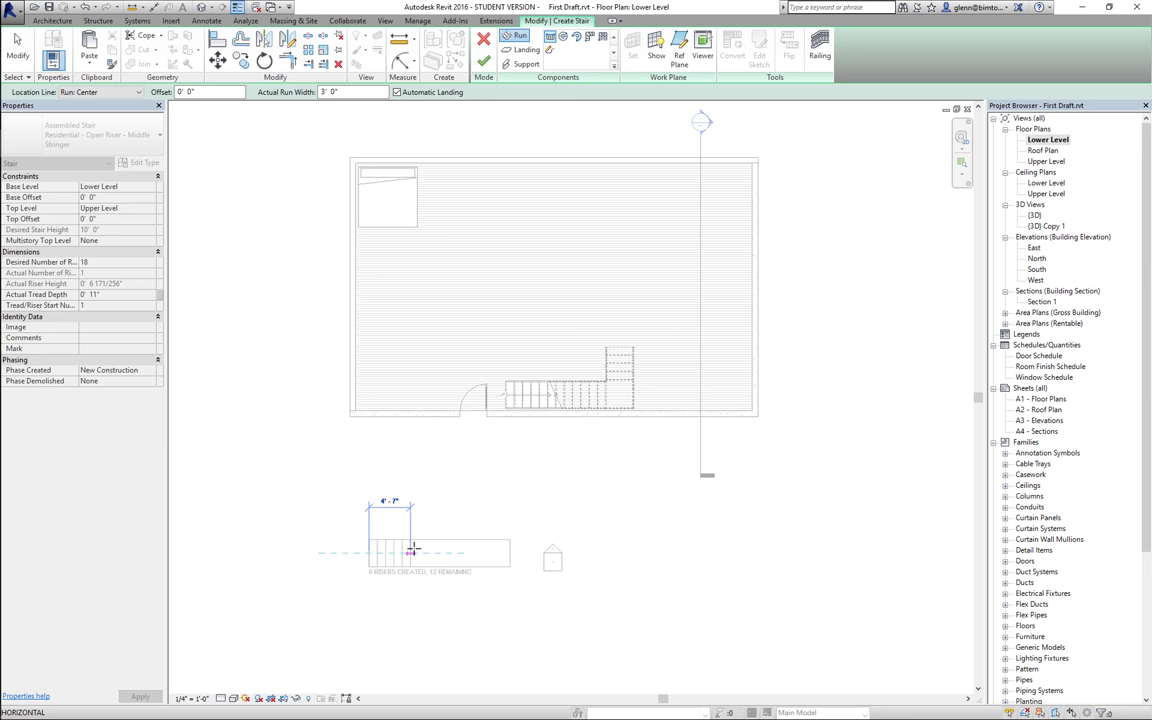
click(411, 551)
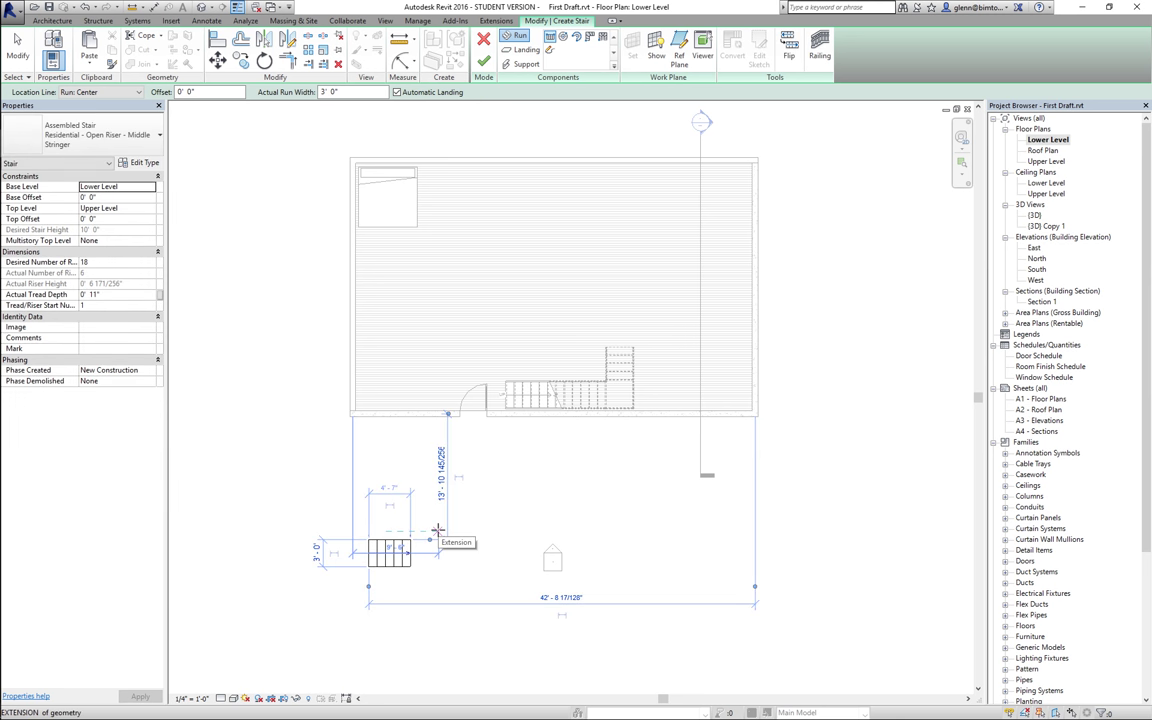
- Add a second six-riser run about 4'-7" long, perpendicular to the first and heading toward the house, with an automatic landing
click(437, 532)
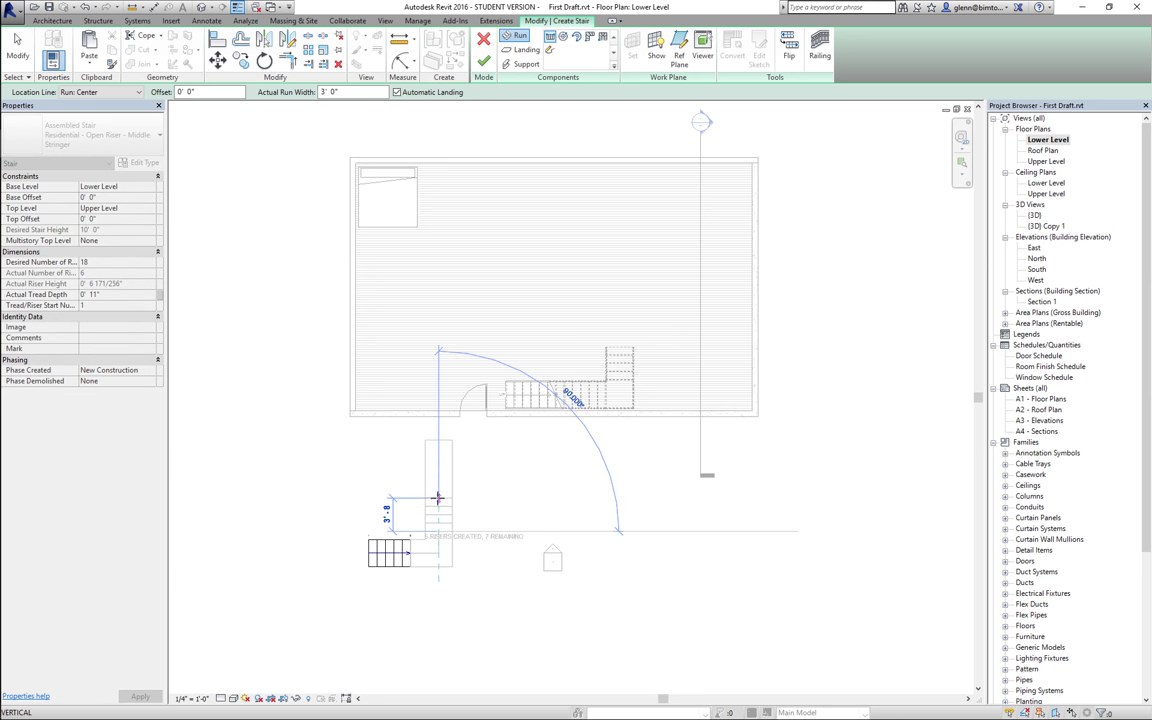
click(437, 491)
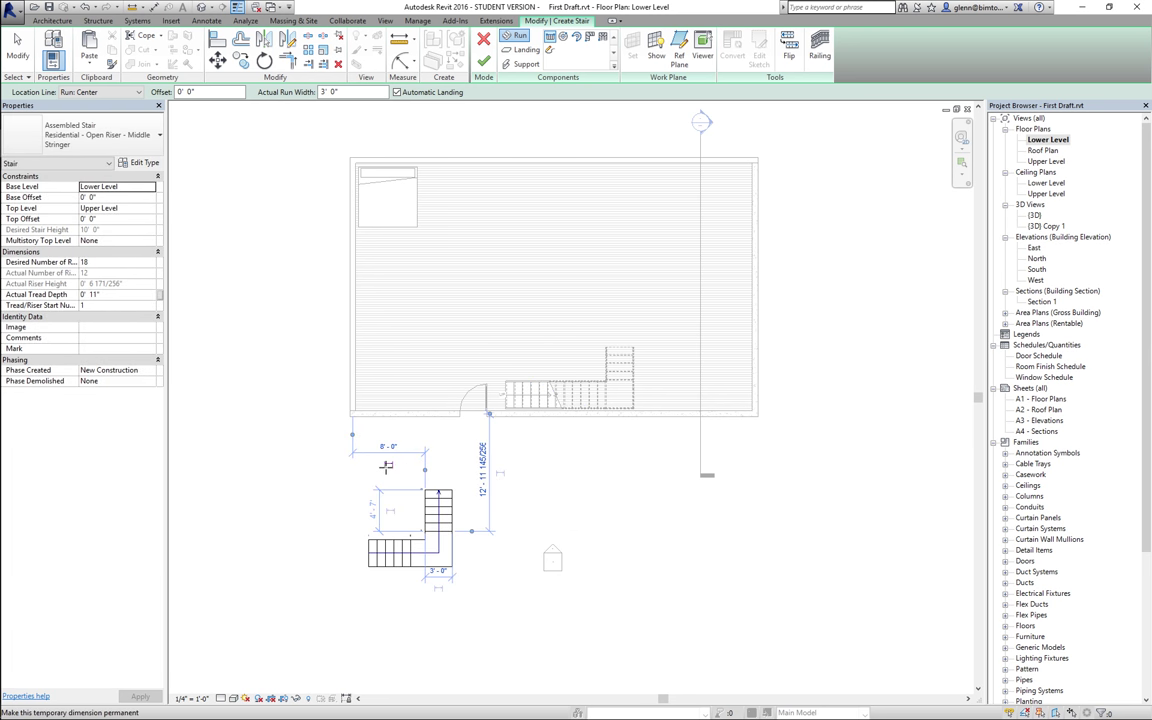
click(349, 468)
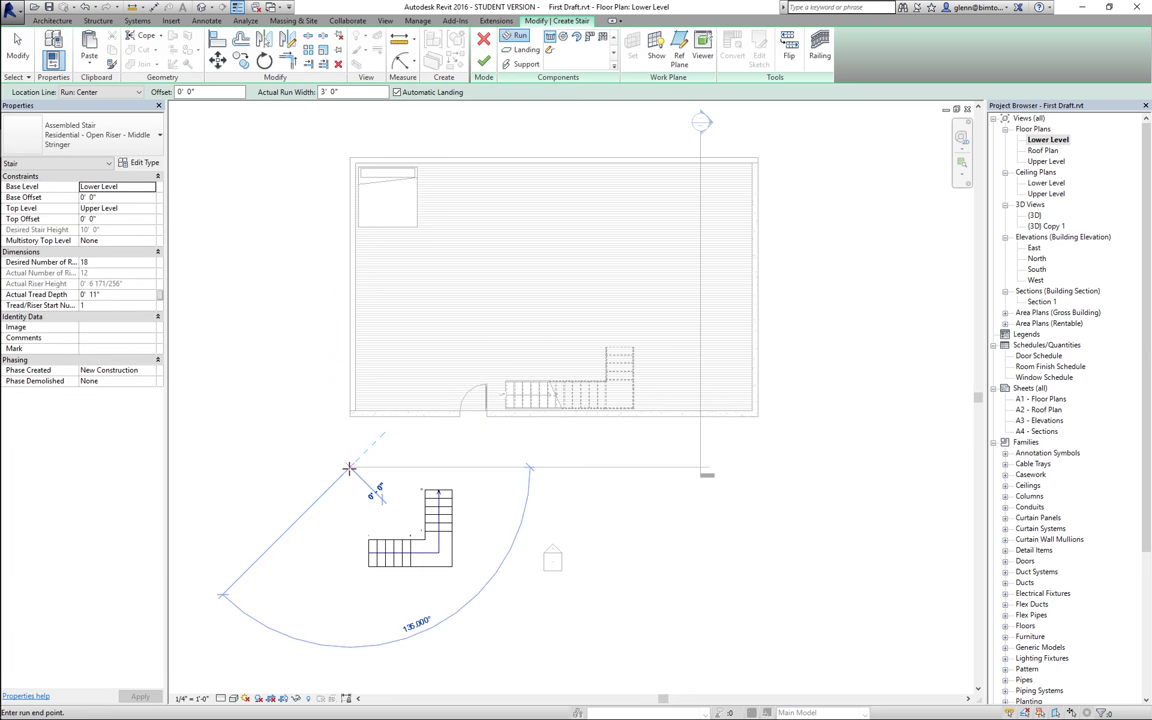
click(20, 50)
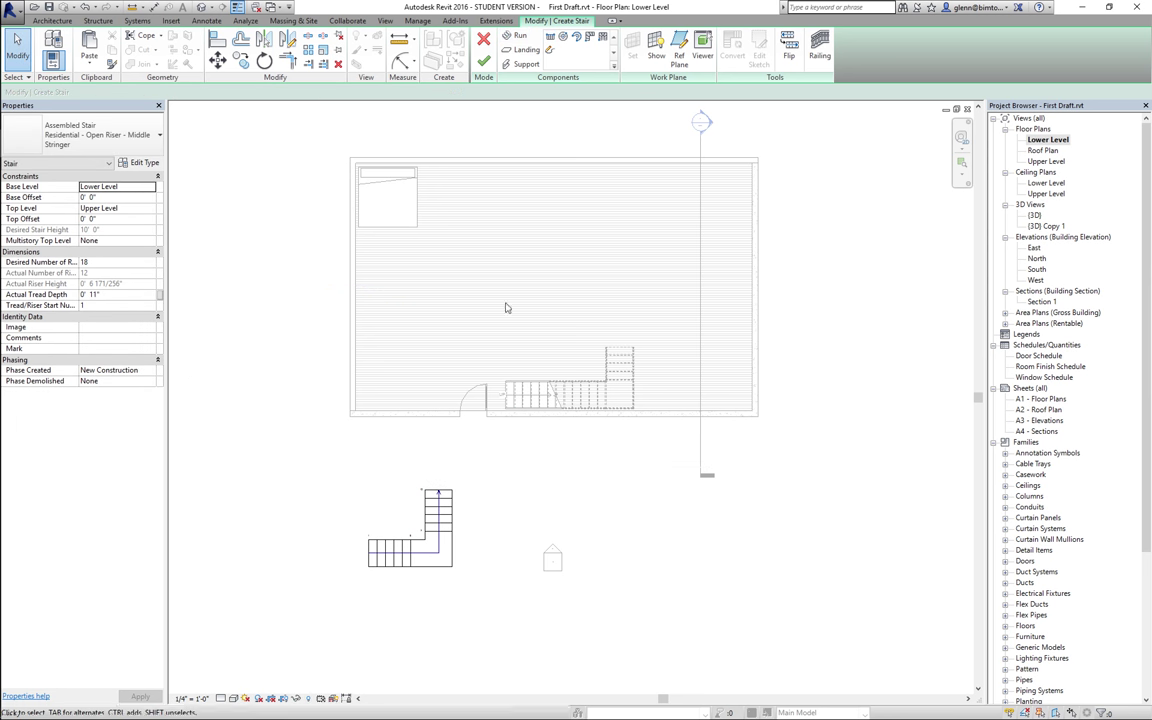
- Add a third run with the remaining six risers, turning back parallel to the first run, and finish the stair
click(549, 38)
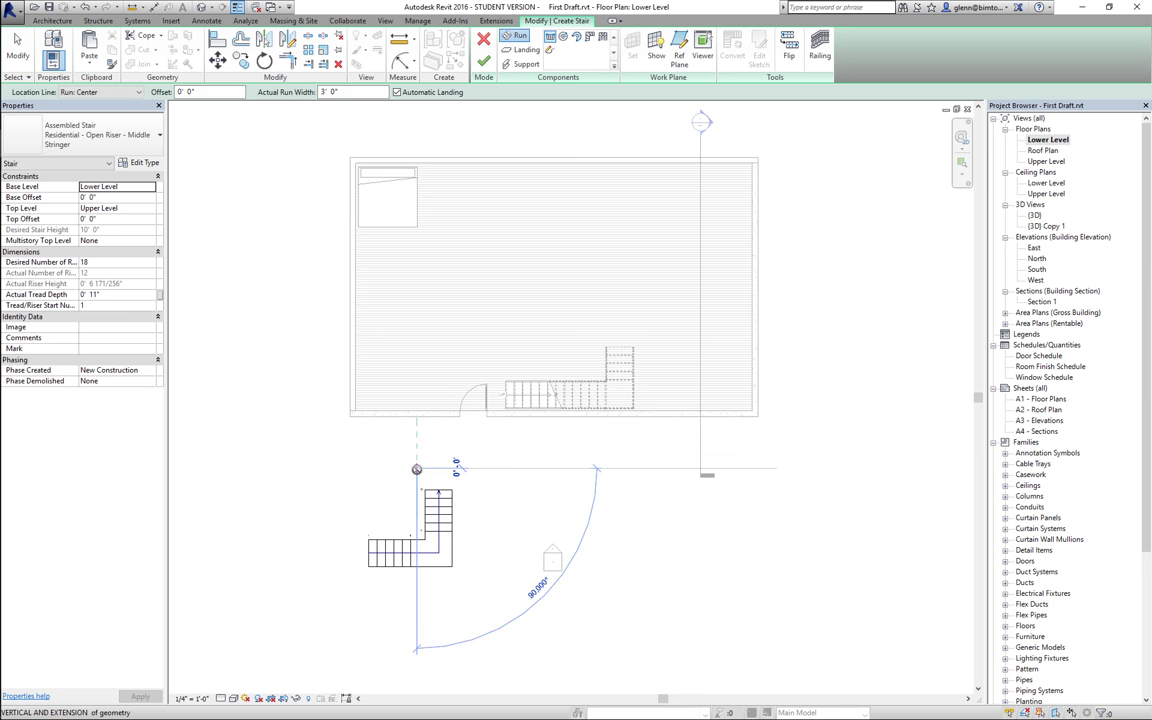
click(413, 469)
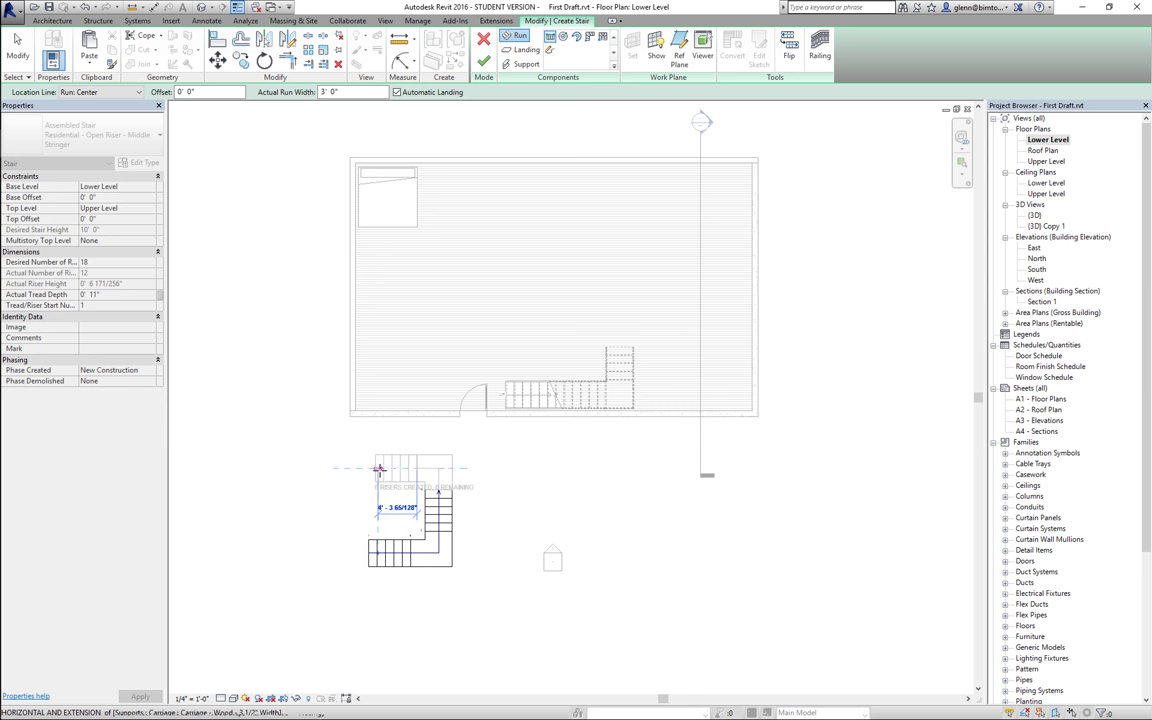
click(377, 469)
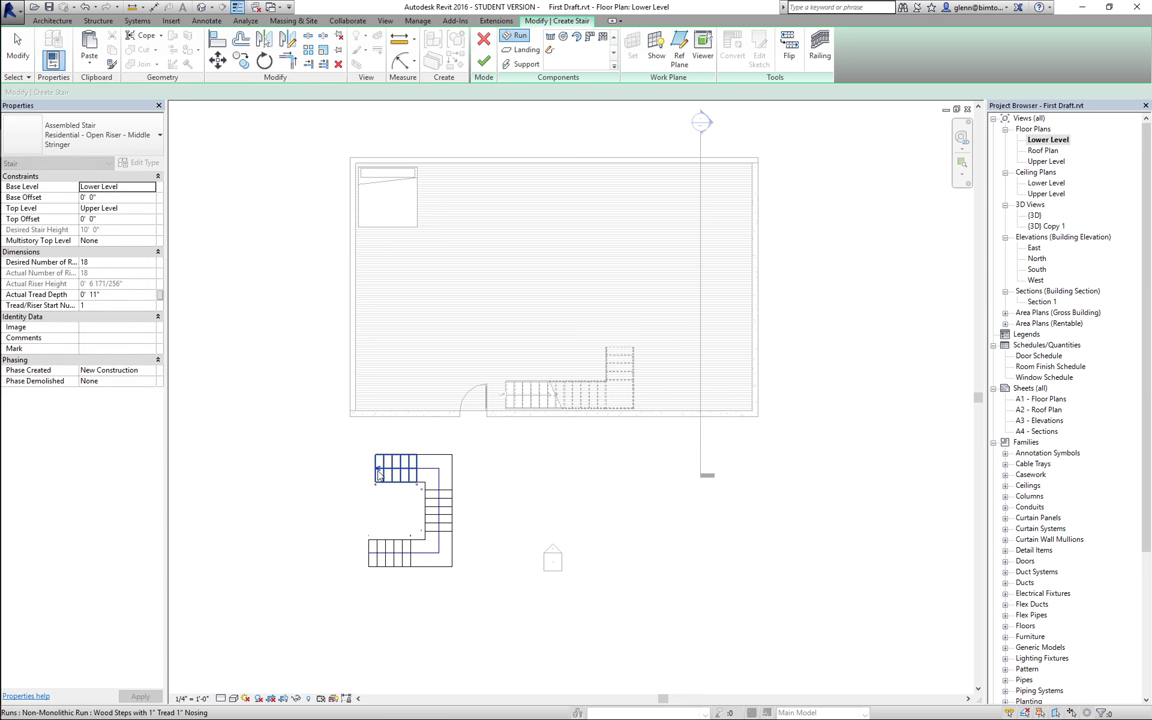
key(Escape)
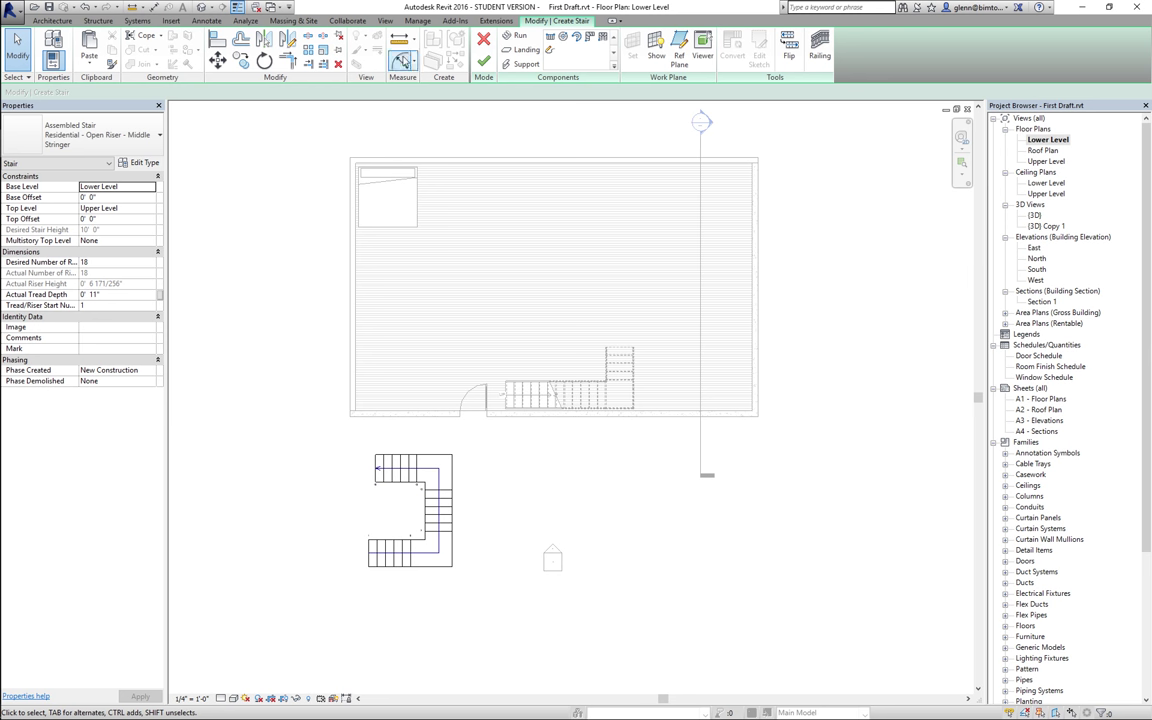
click(481, 63)
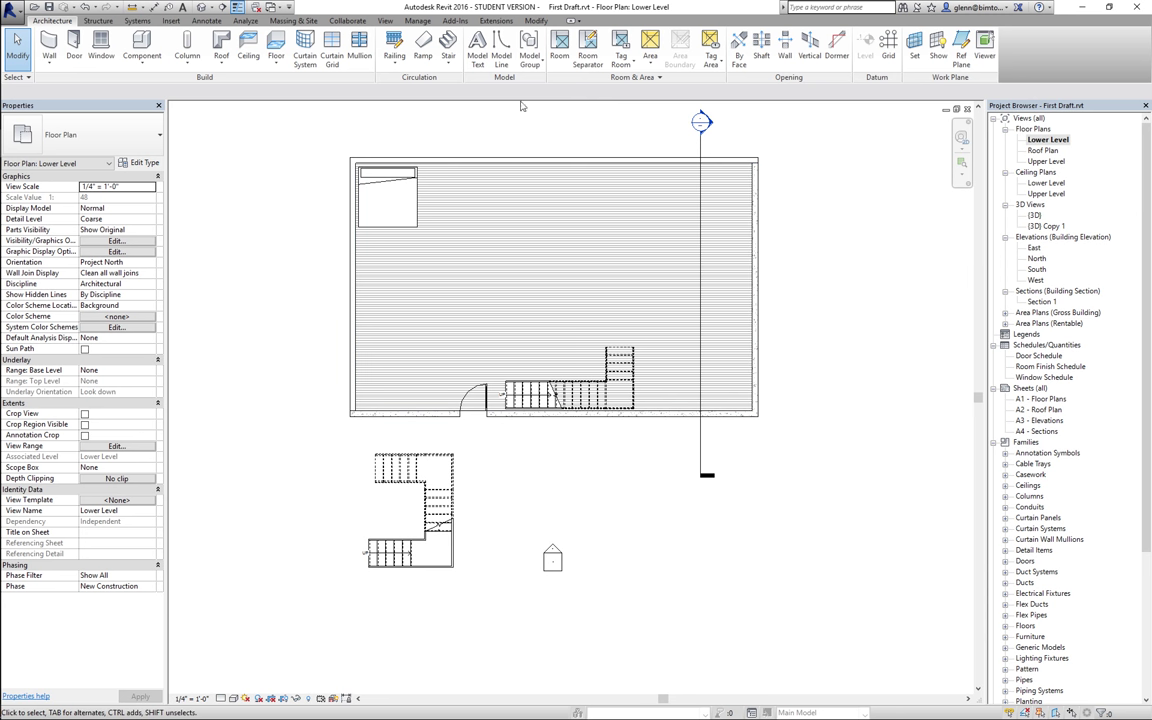
- Create a half-circle component stair beside the U-shaped one using a Center-Ends Spiral run of about 5'-0" radius with all 18 risers
click(448, 64)
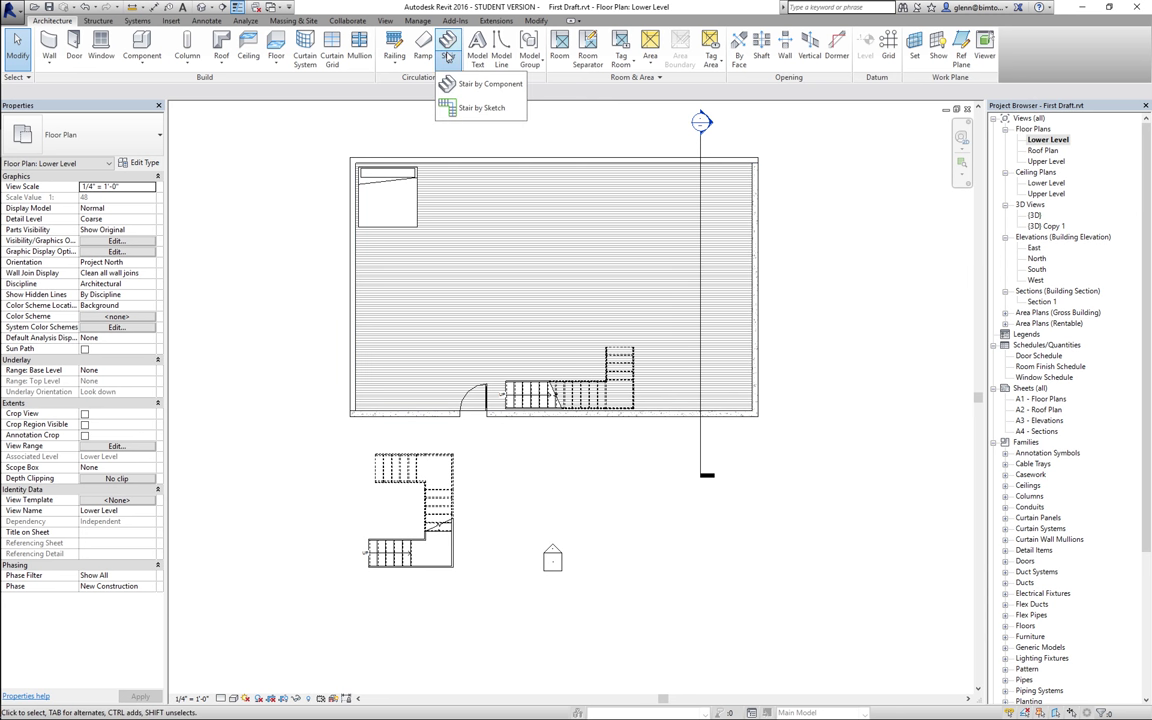
click(450, 88)
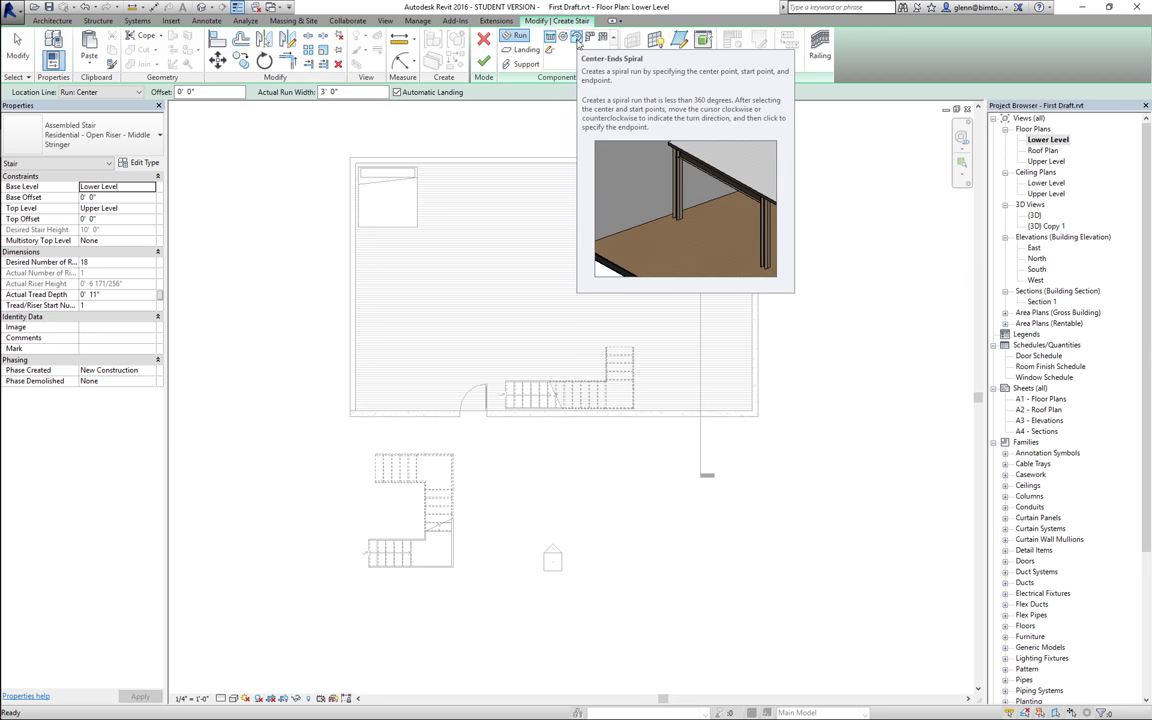
click(577, 40)
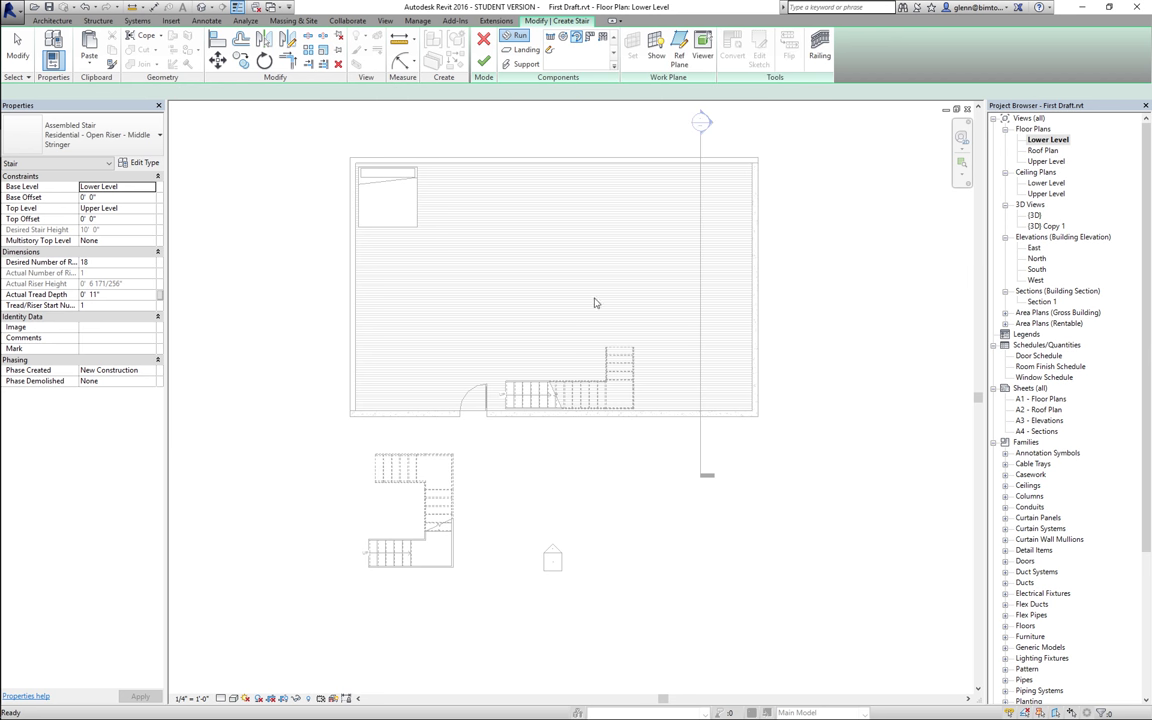
click(608, 523)
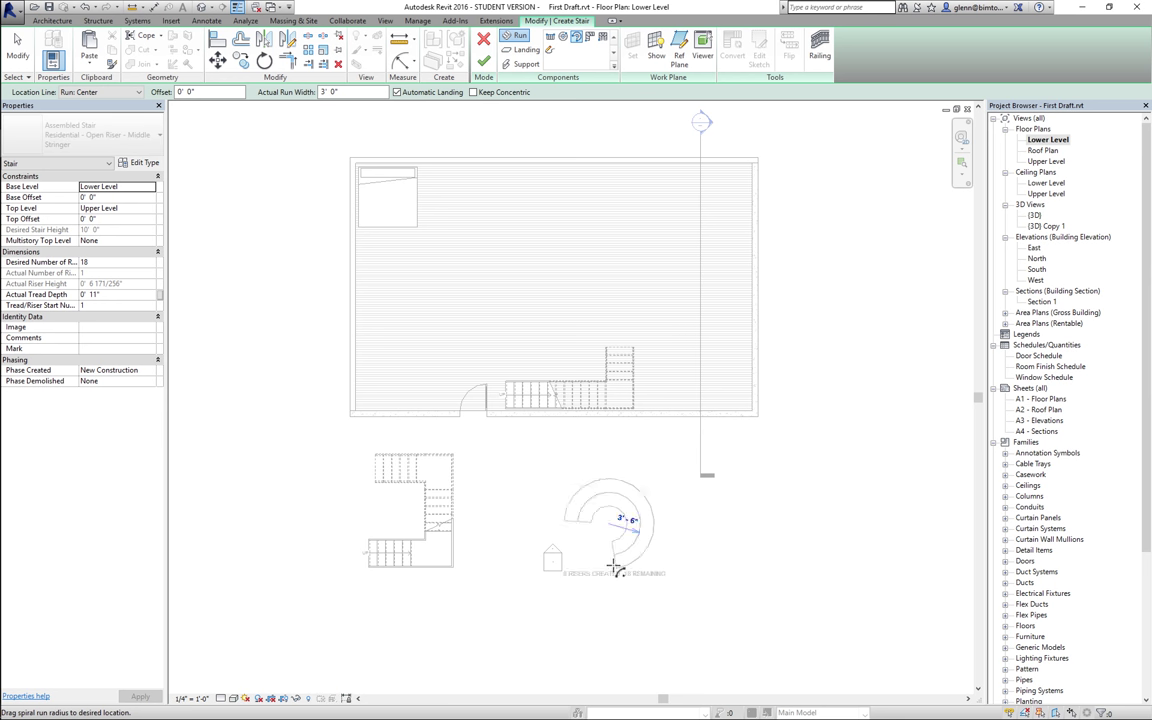
click(615, 575)
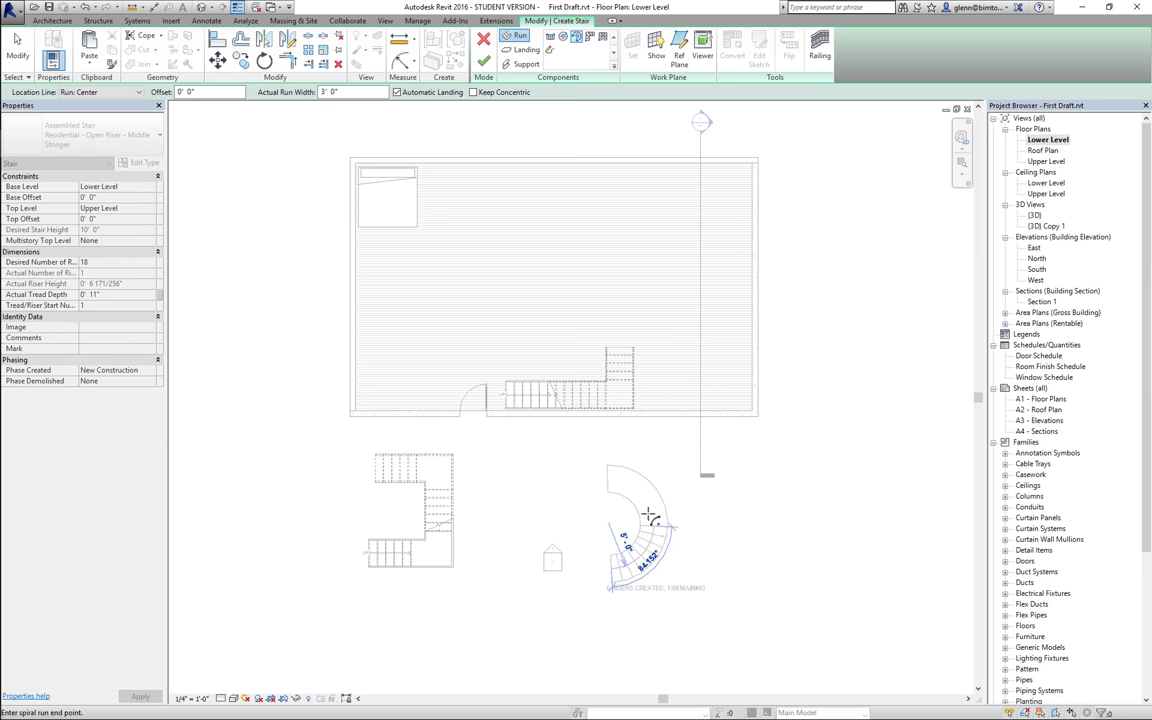
click(598, 469)
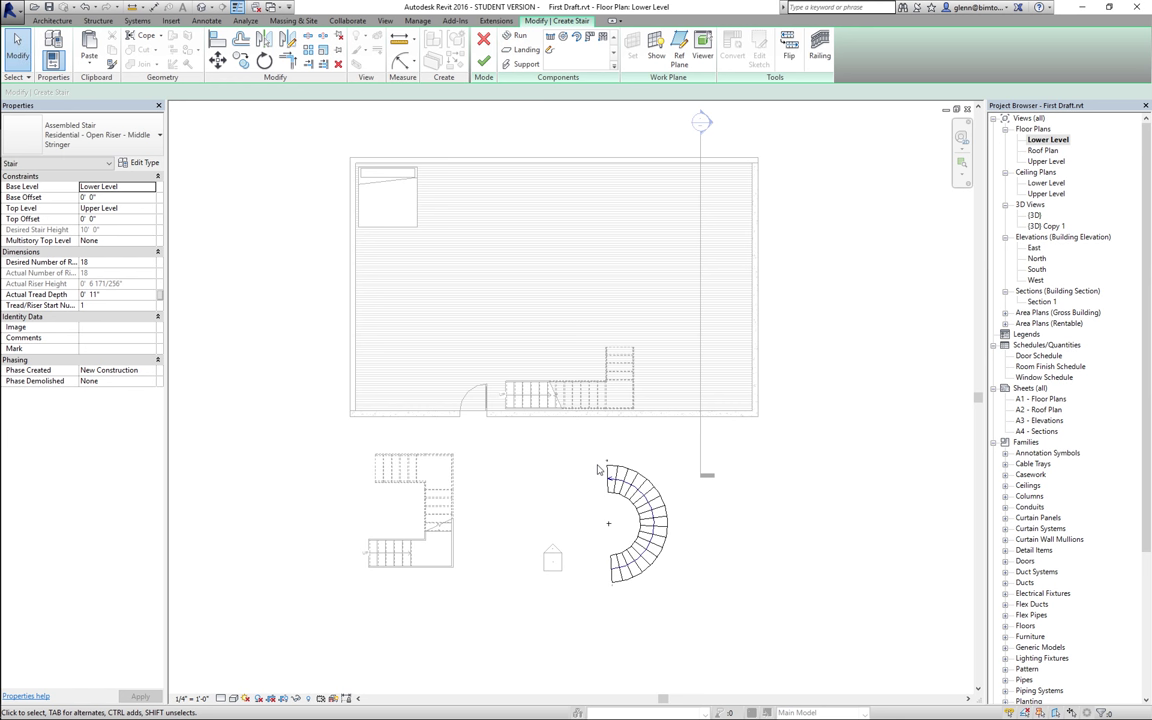
click(483, 63)
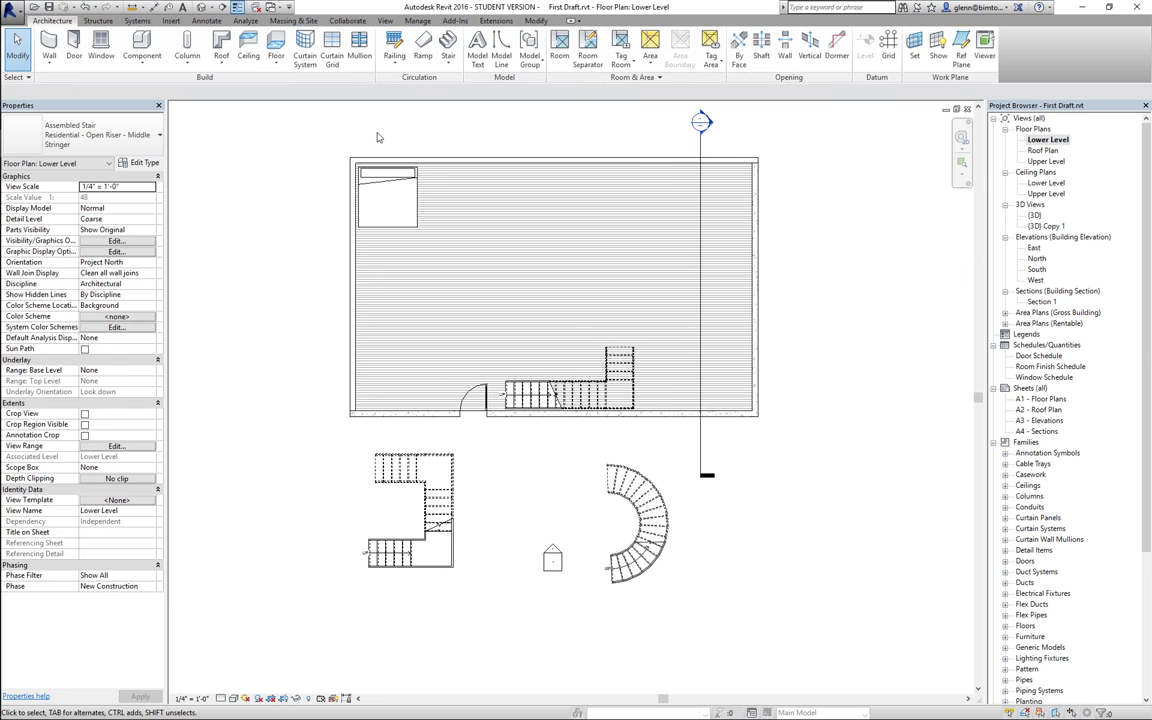
- Examine the new U-shaped and spiral stairs up close in the 3D view from the left-front corner
click(201, 8)
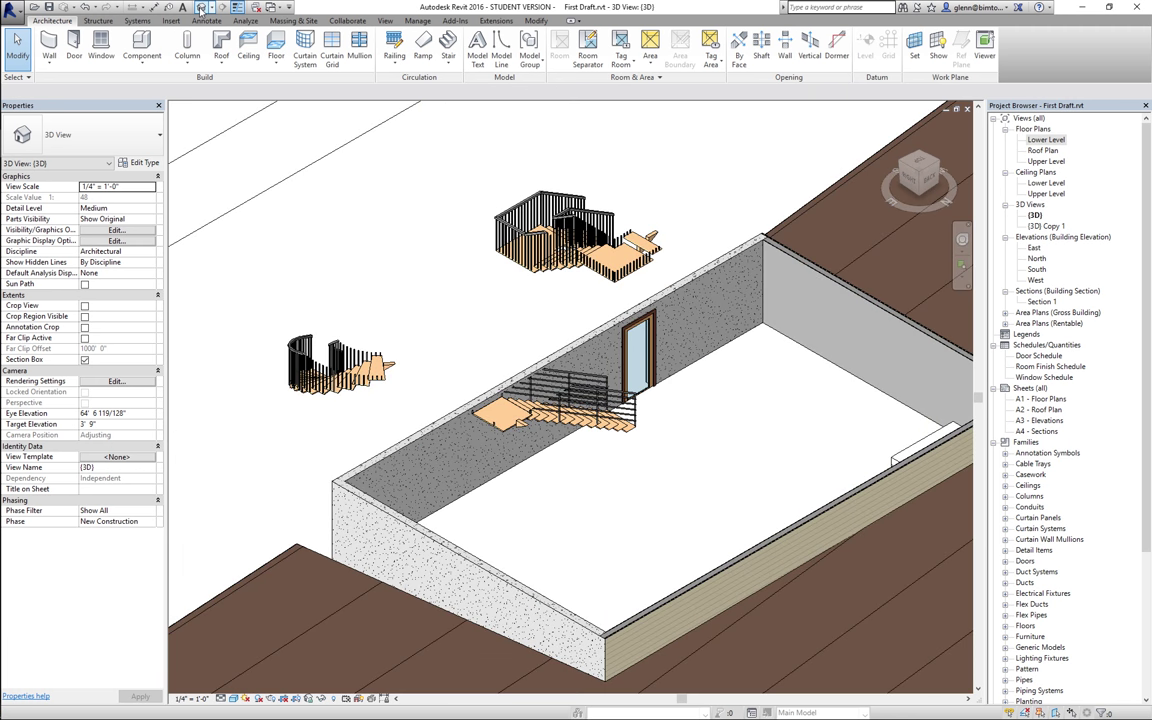
click(906, 163)
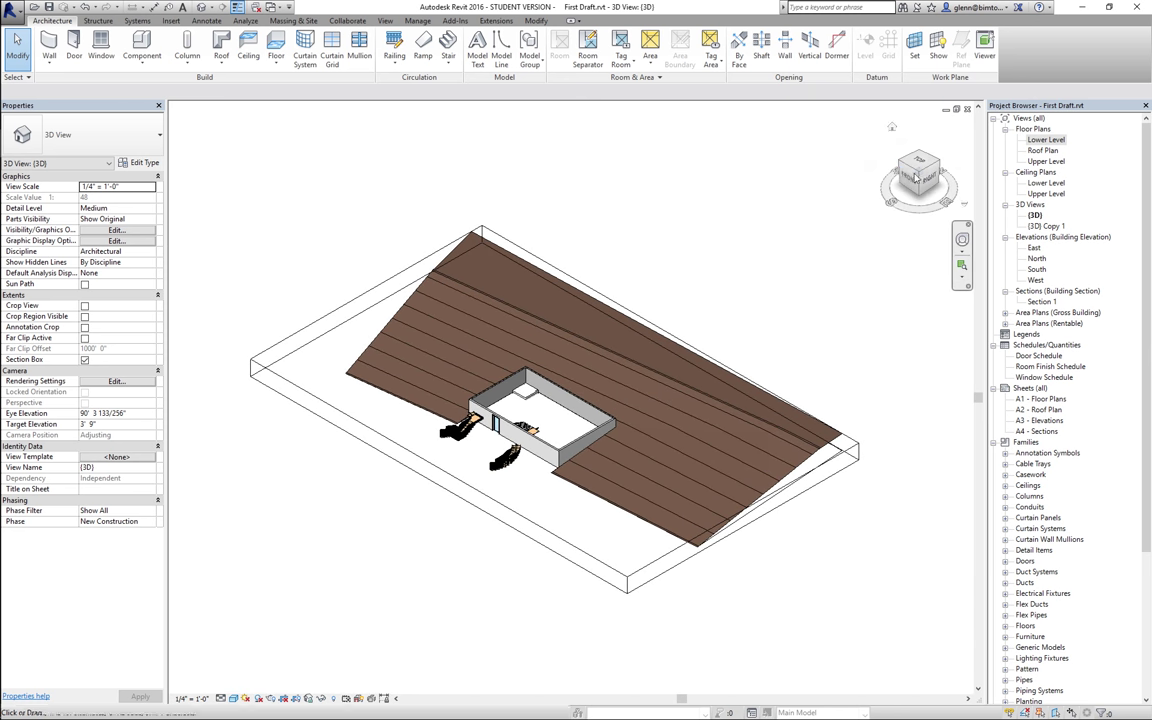
click(915, 177)
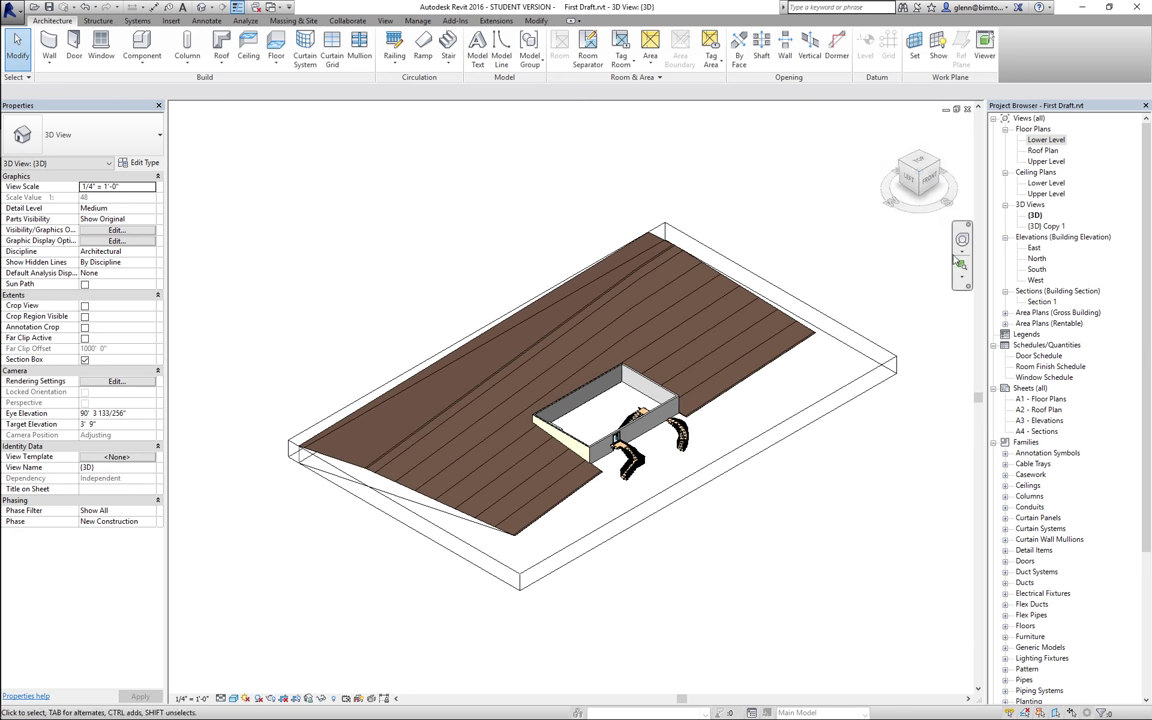
click(960, 264)
drag(585, 398, 729, 508)
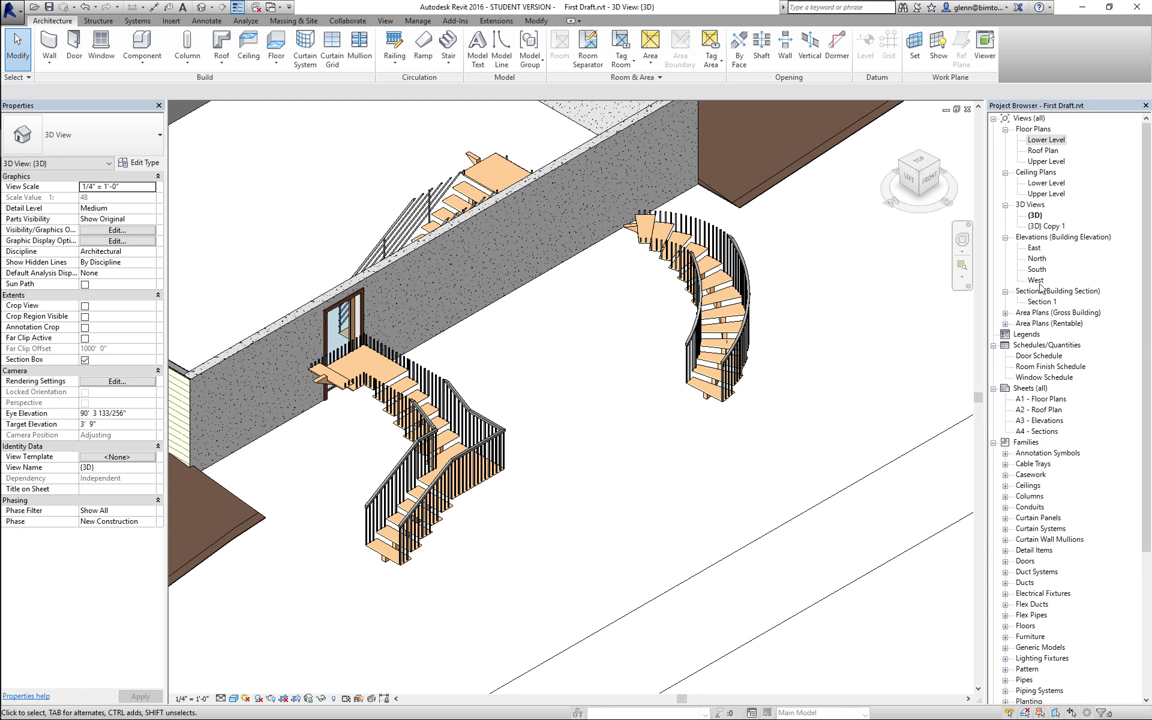
- In the Lower Level plan, start another component stair outside the house's left wall with a horizontal nine-riser run about 7'-4" long
double_click(1046, 141)
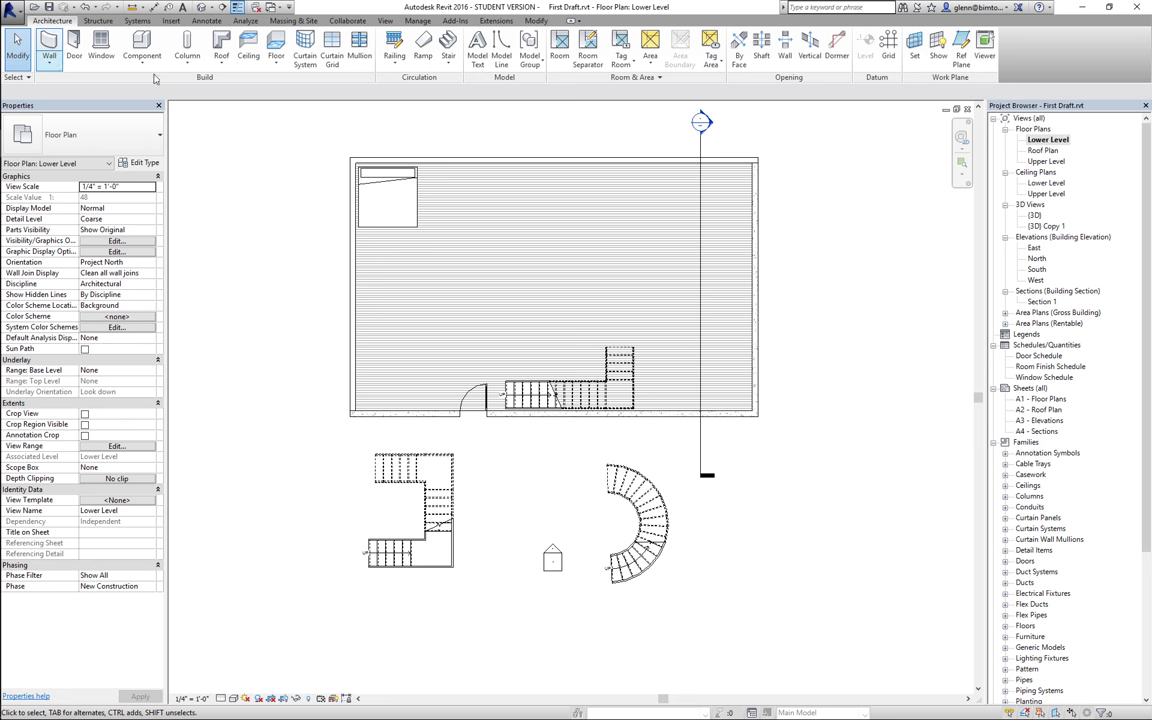
click(449, 57)
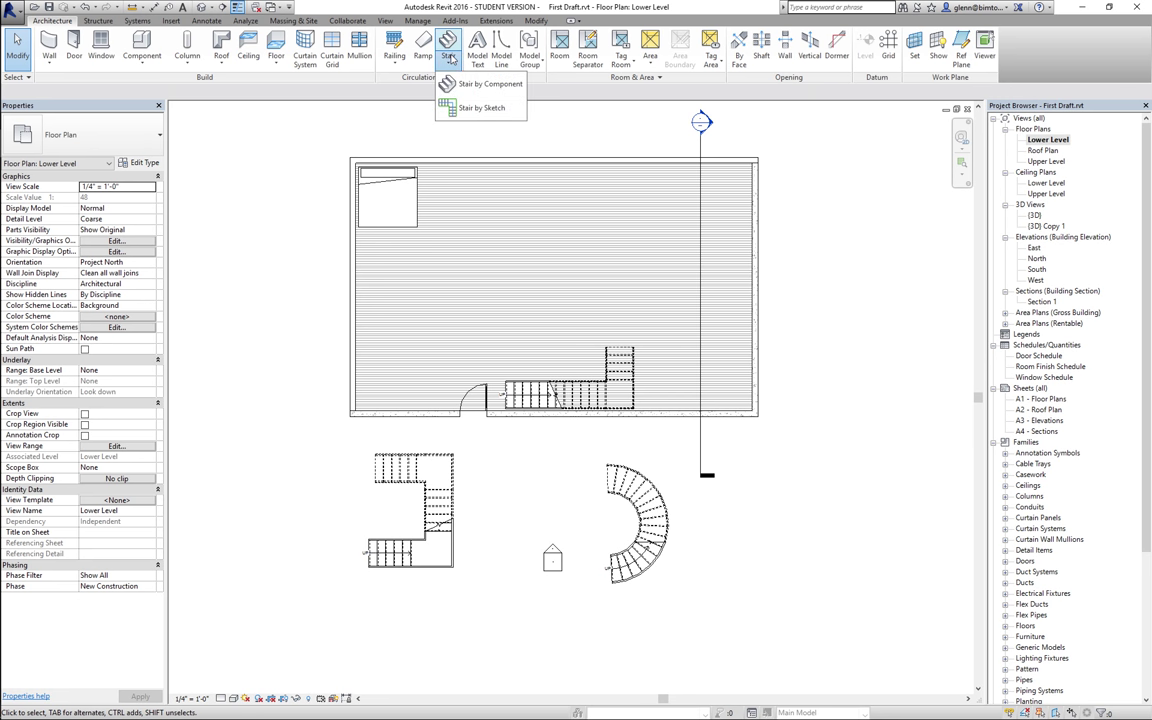
click(465, 84)
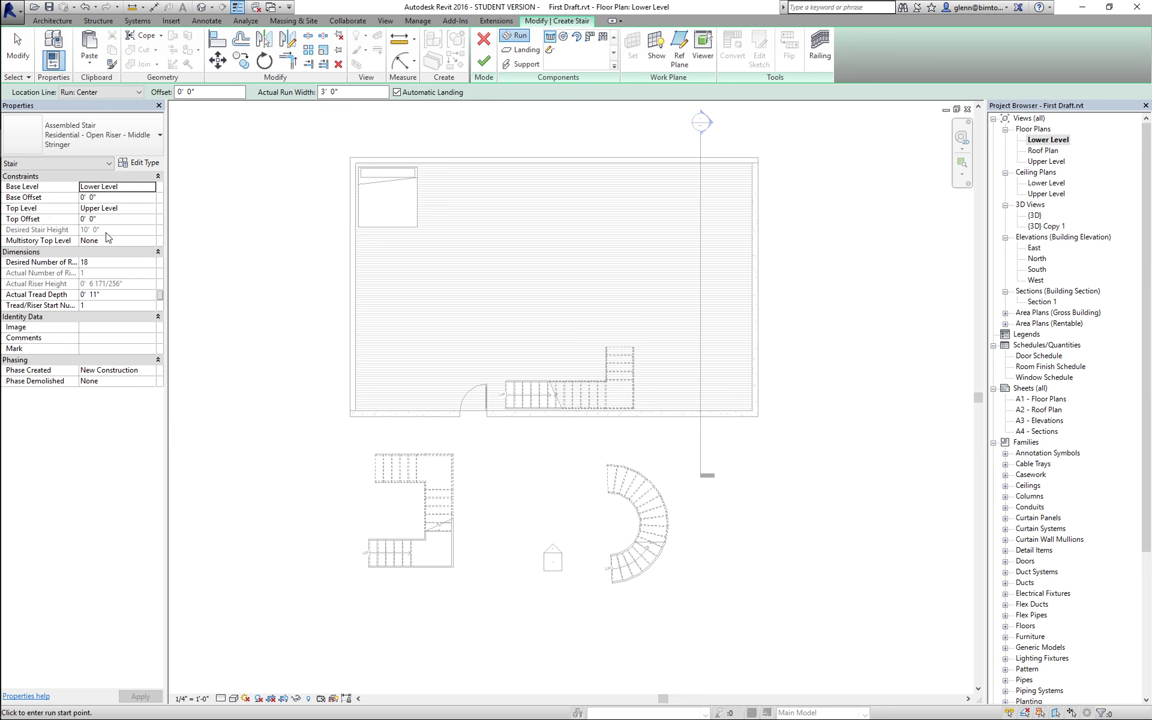
click(961, 161)
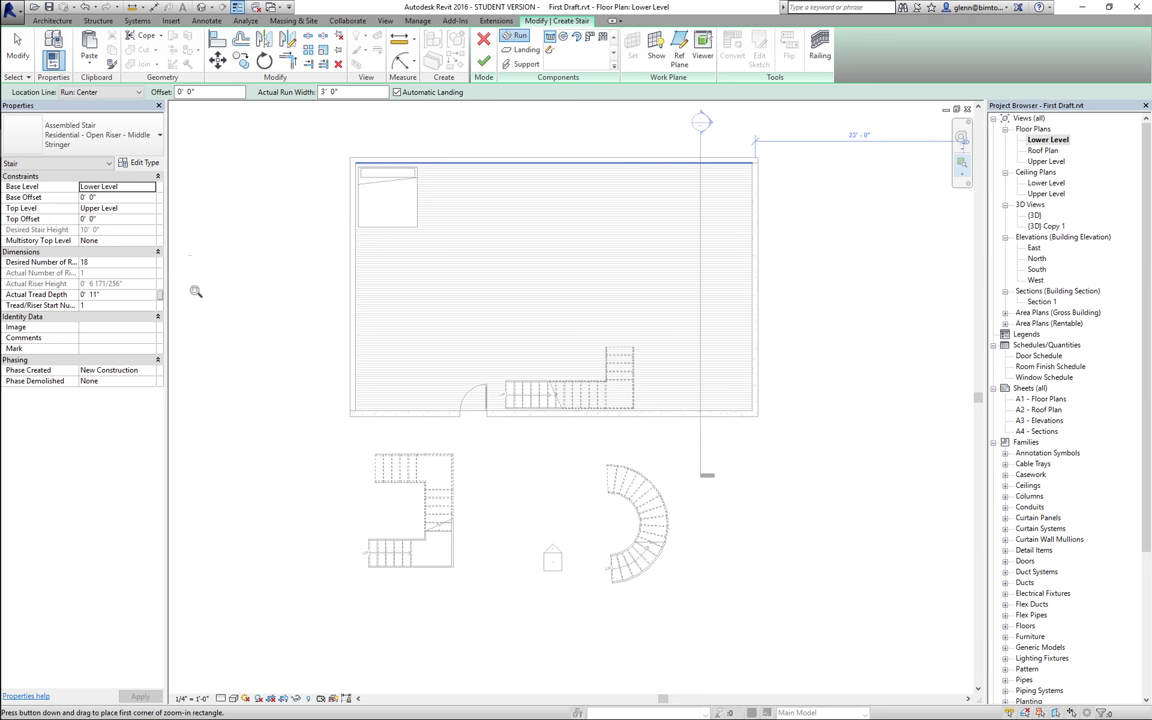
drag(195, 291, 386, 432)
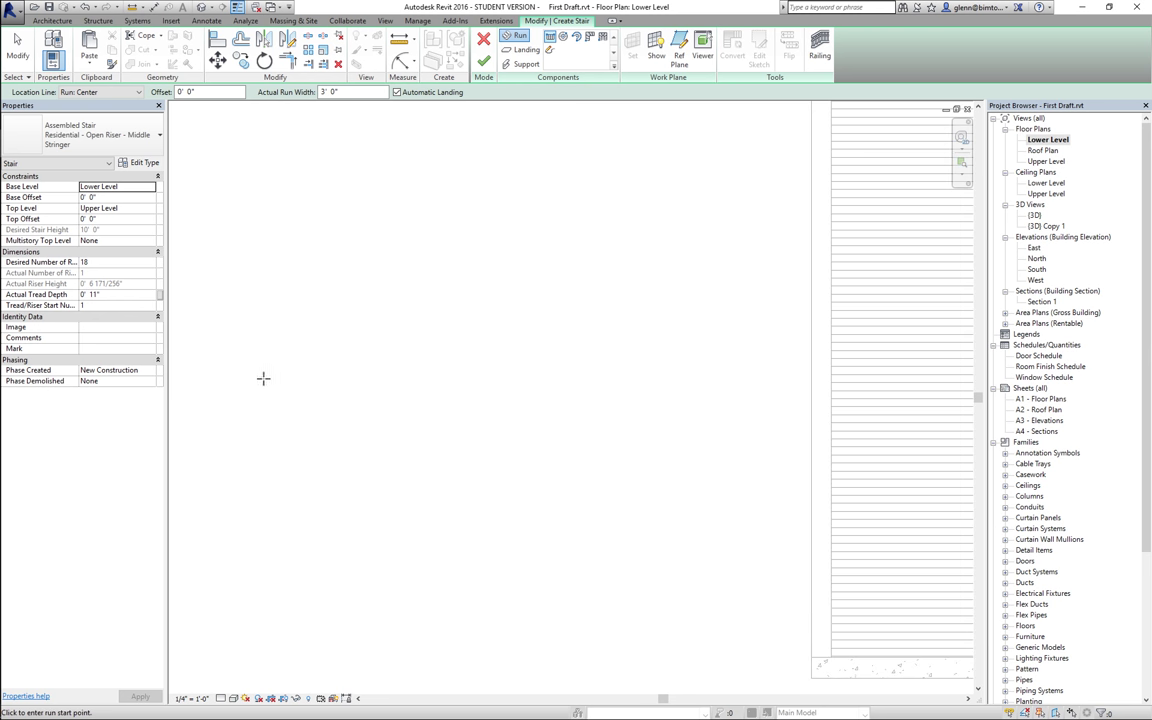
click(239, 407)
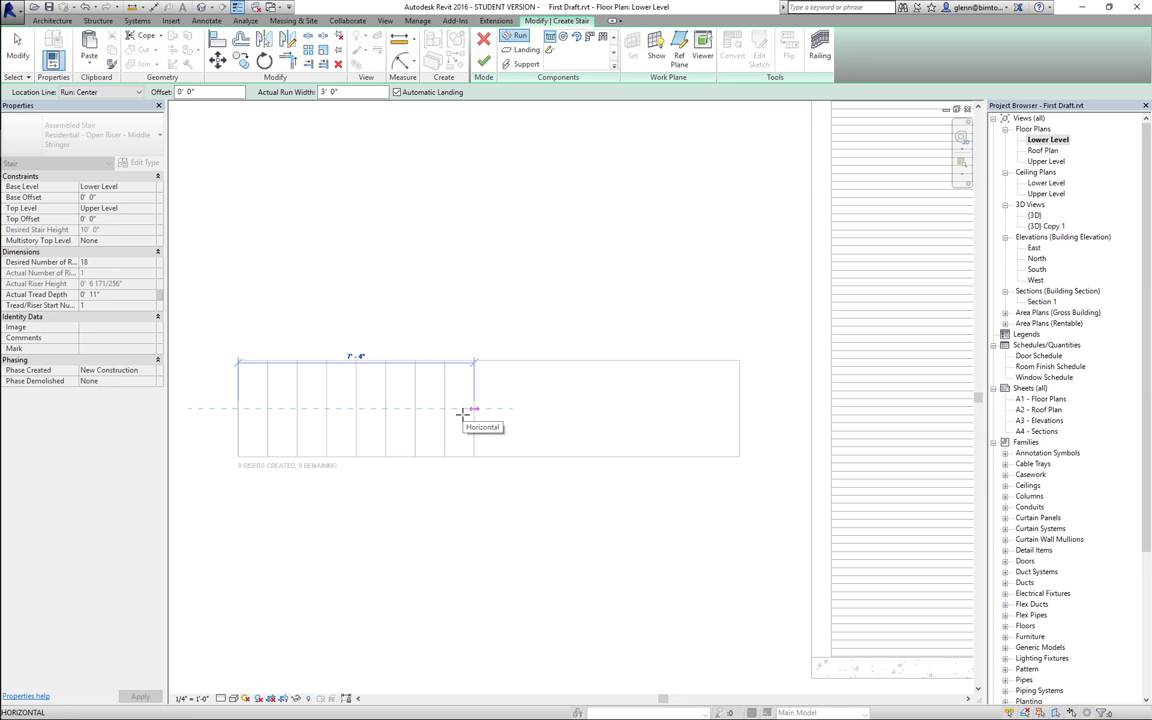
click(463, 413)
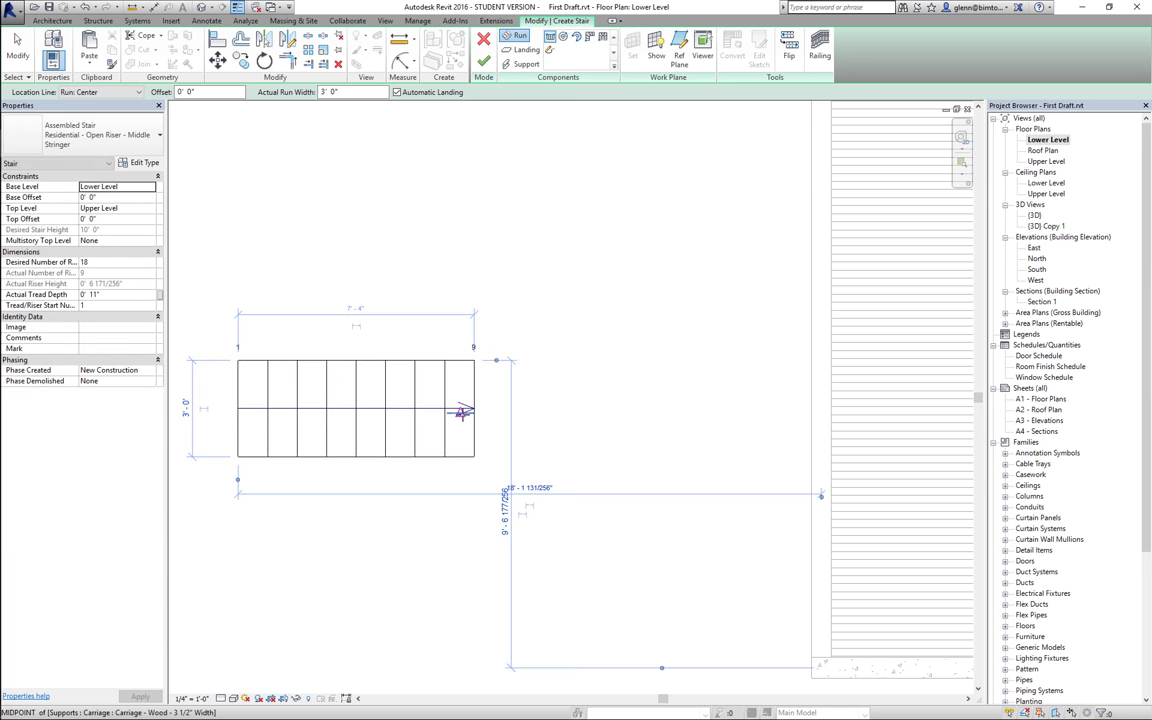
- Add a parallel return run above the first with the remaining nine risers, aligned with its ends and joined by an automatic landing
click(473, 265)
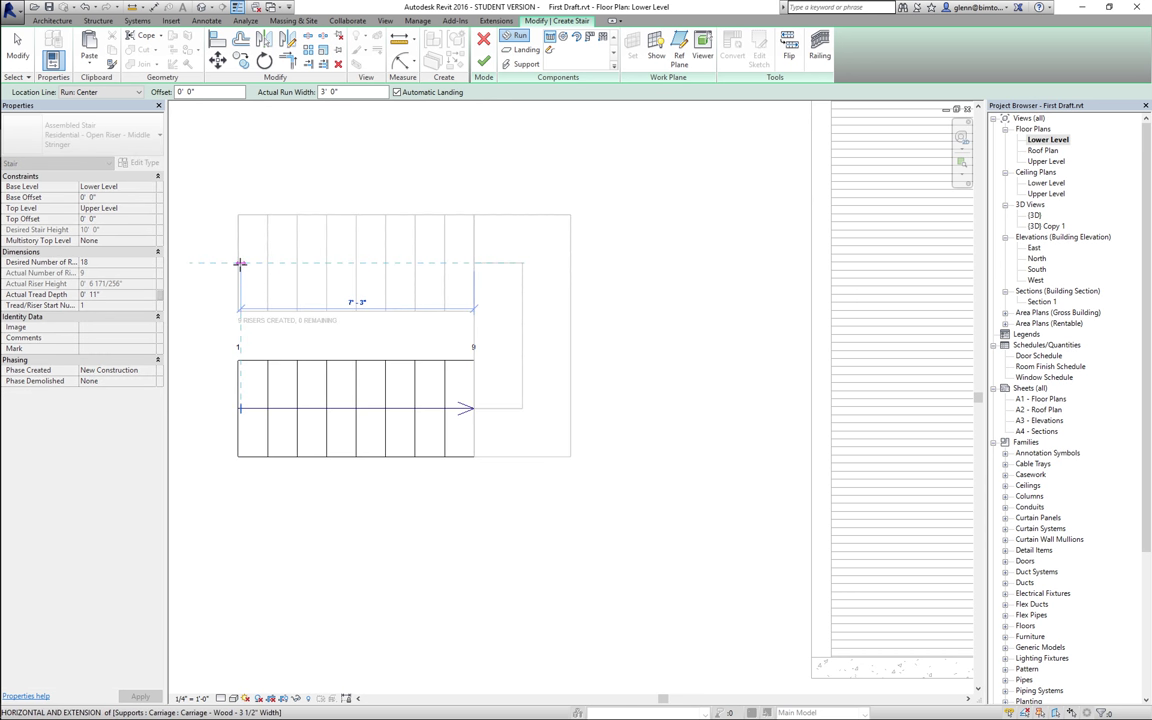
click(240, 265)
key(Escape)
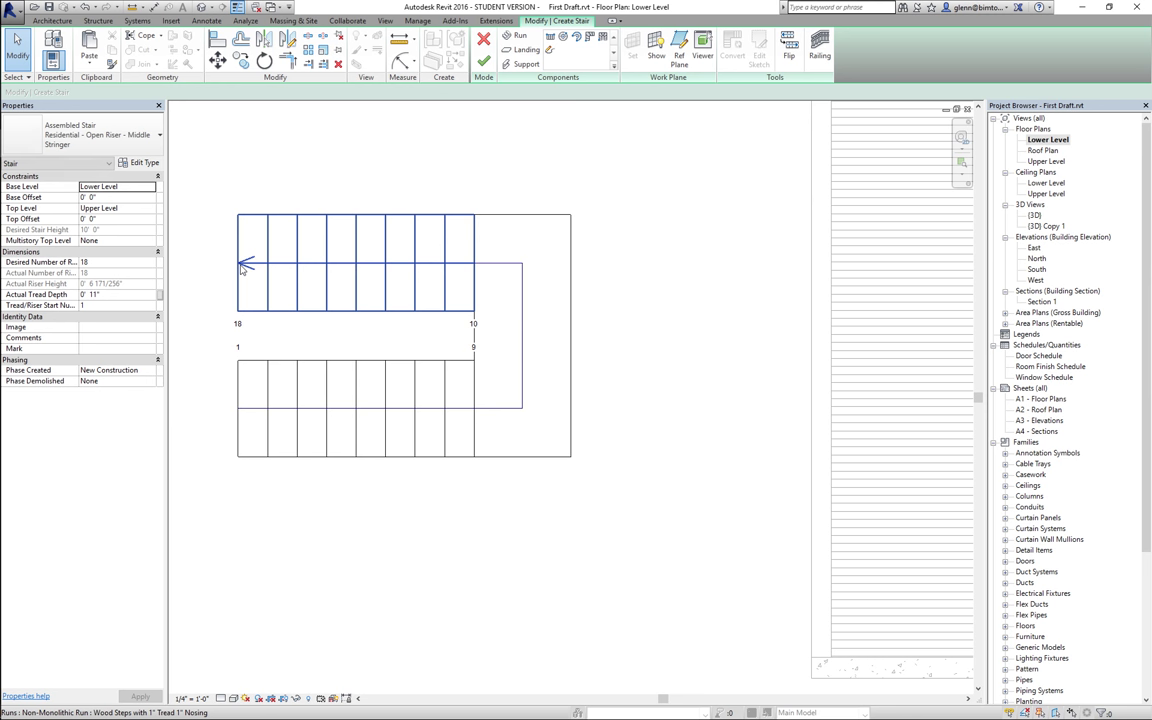
click(24, 50)
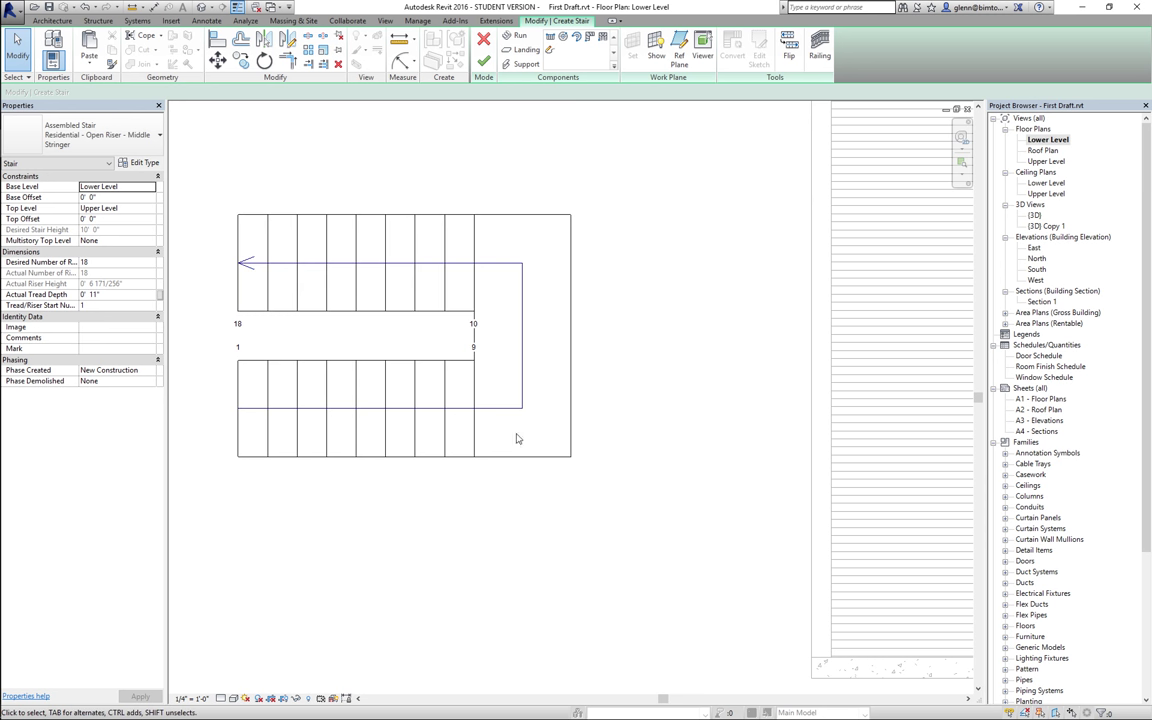
- Nudge the upper run of the switchback stair toward the lower run, leaving a gap of about 1'-0"
click(383, 265)
click(383, 265)
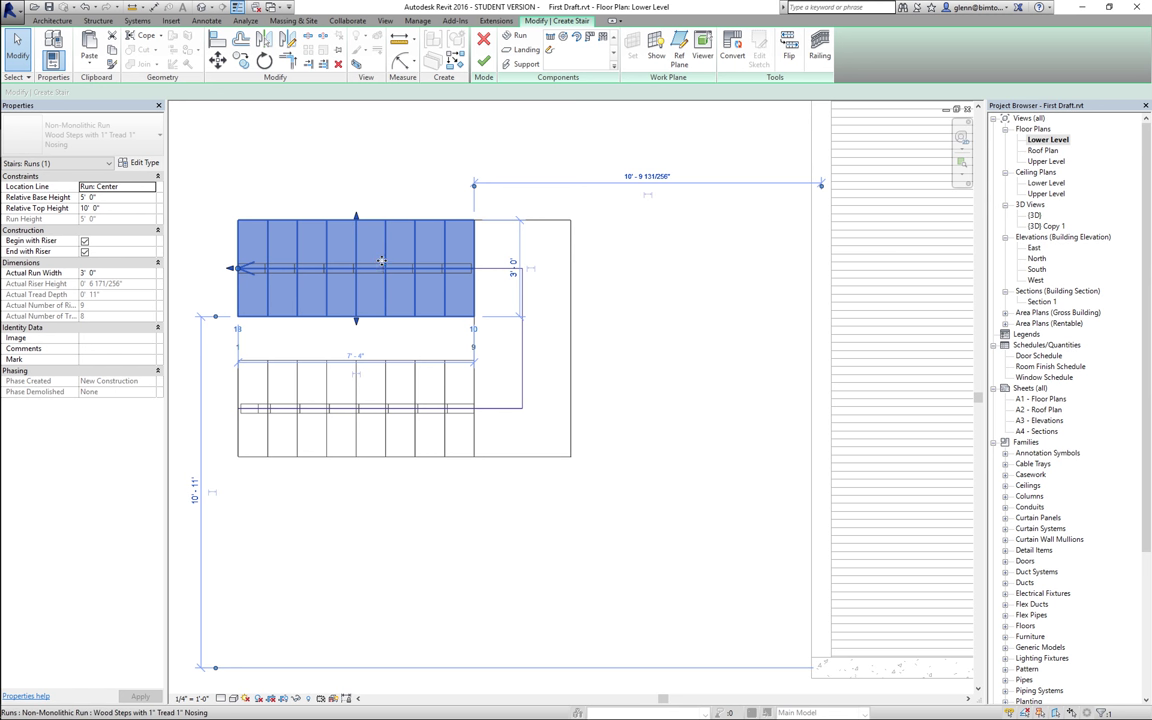
key(Down)
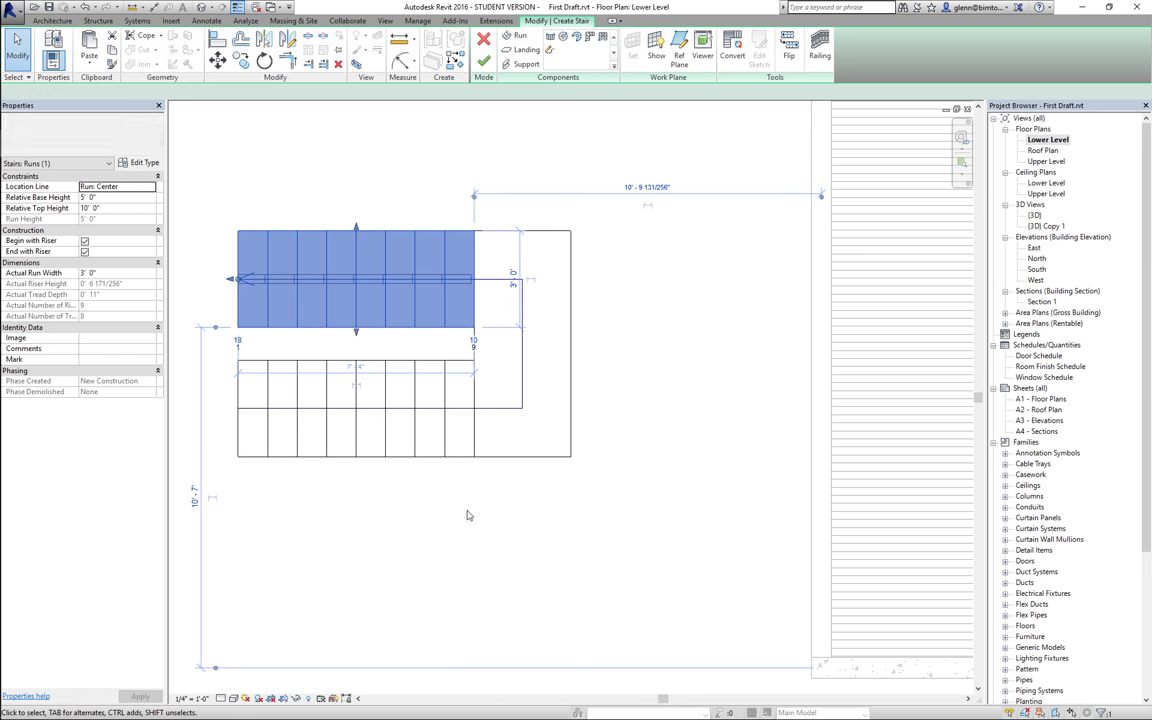
click(468, 514)
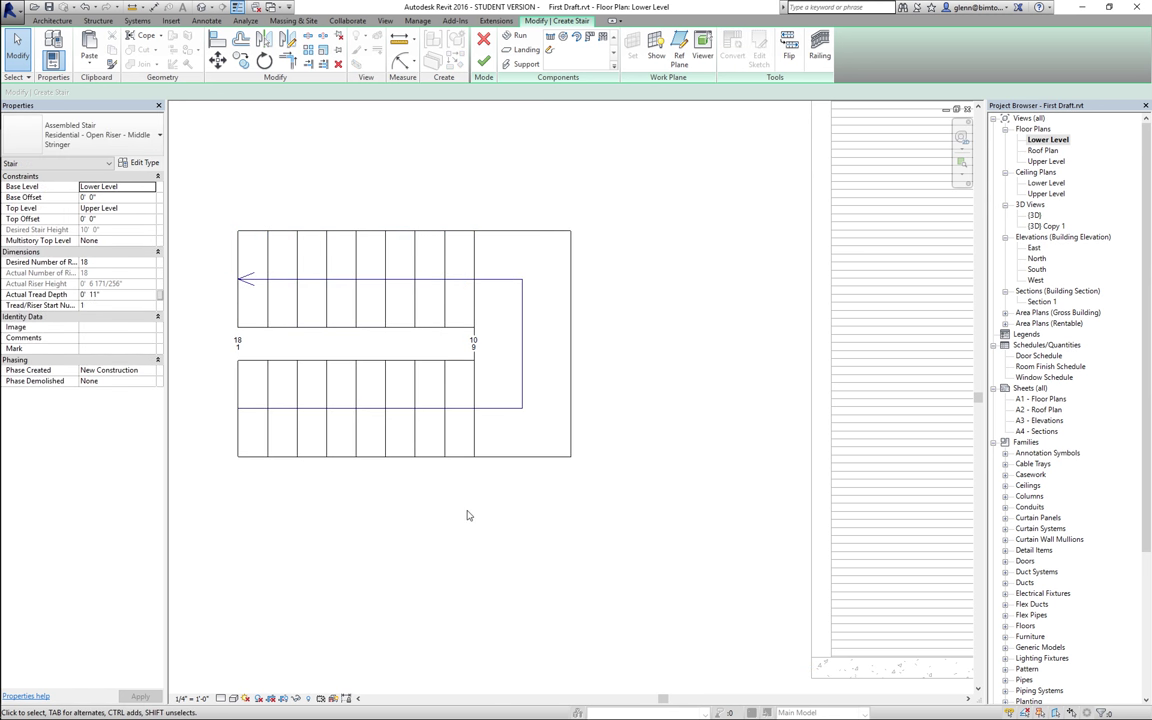
- Set the actual run width of the lower run to 4'-0"
click(368, 415)
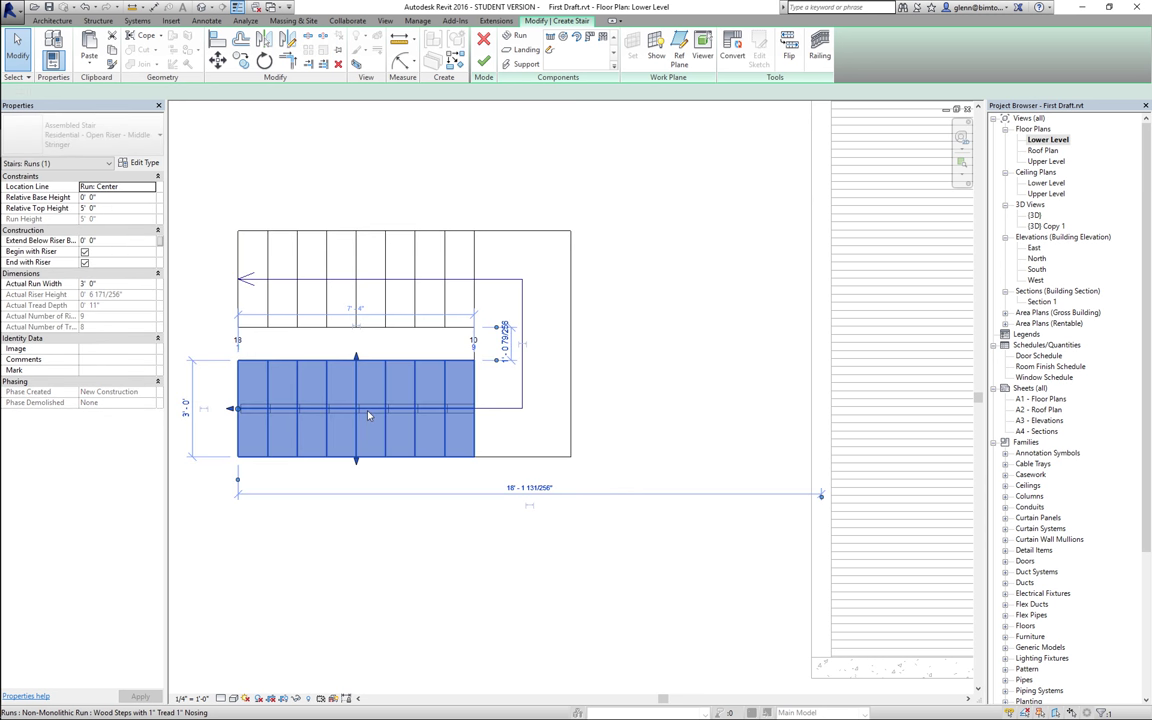
click(133, 285)
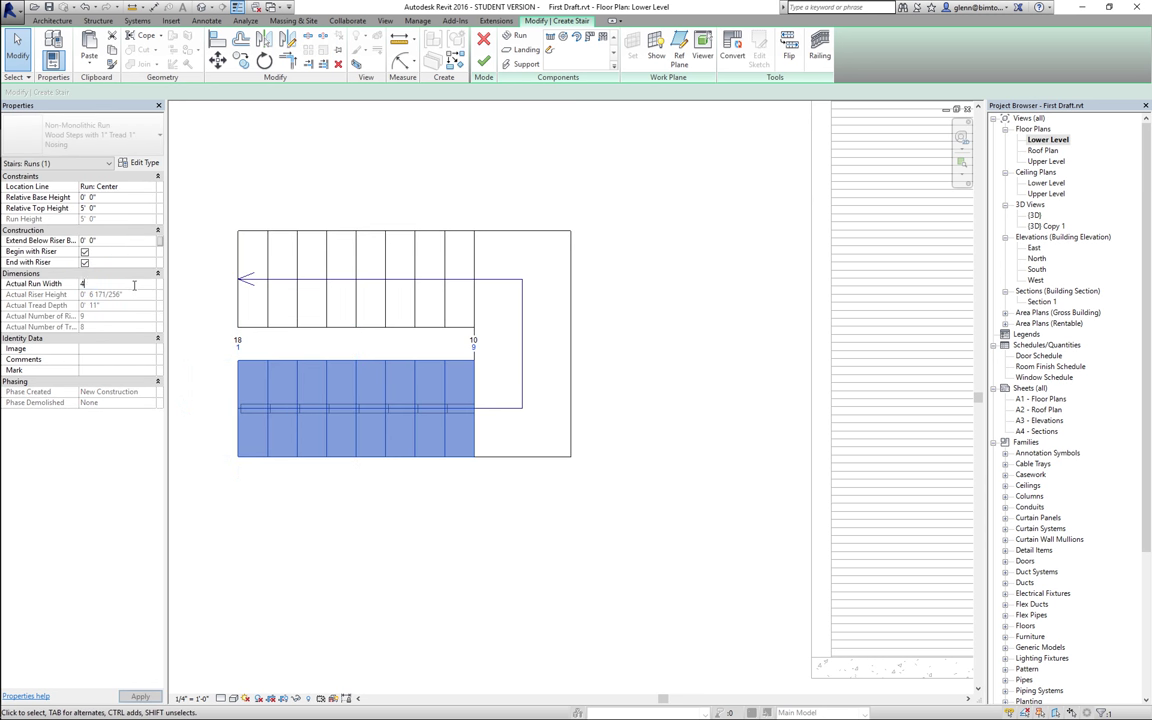
text(4' 0")
key(Return)
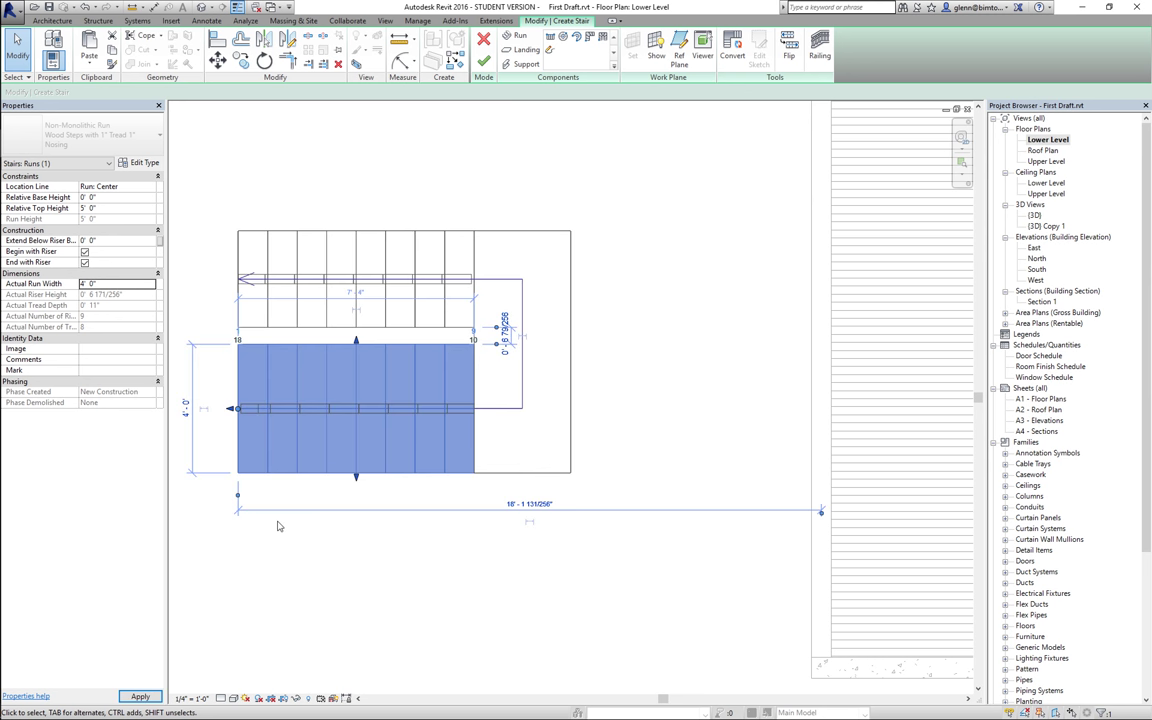
click(306, 586)
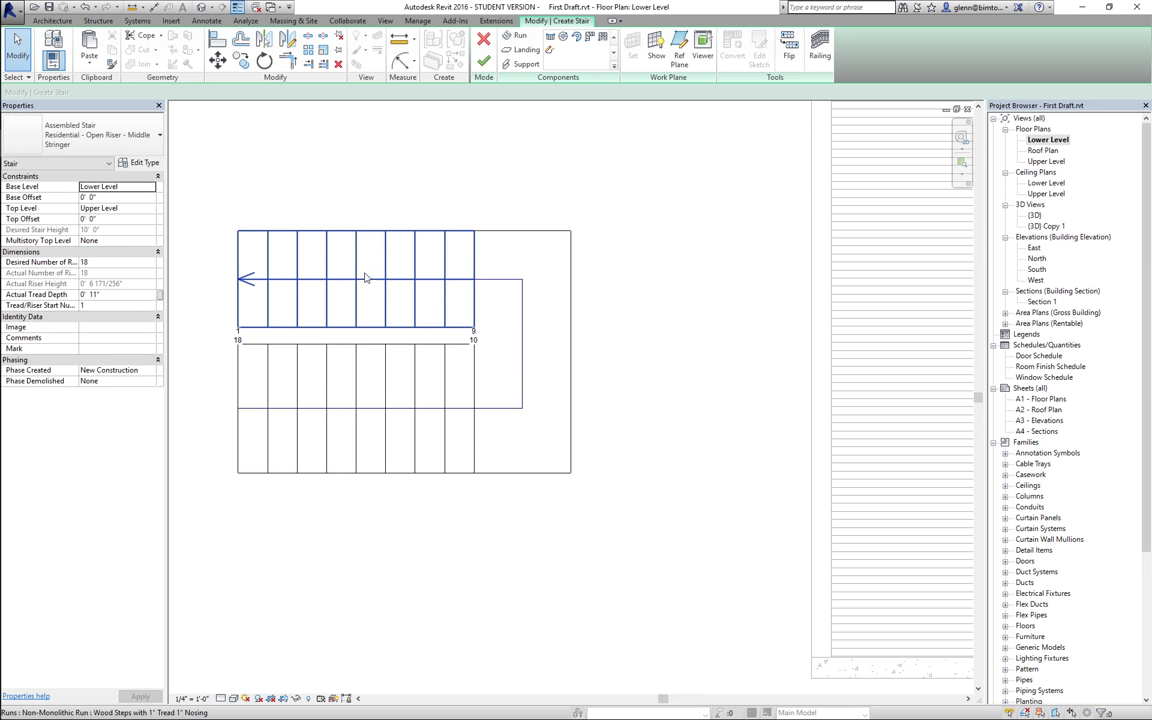
- Set the depth of the landing joining the two runs to 4'-0"
click(558, 359)
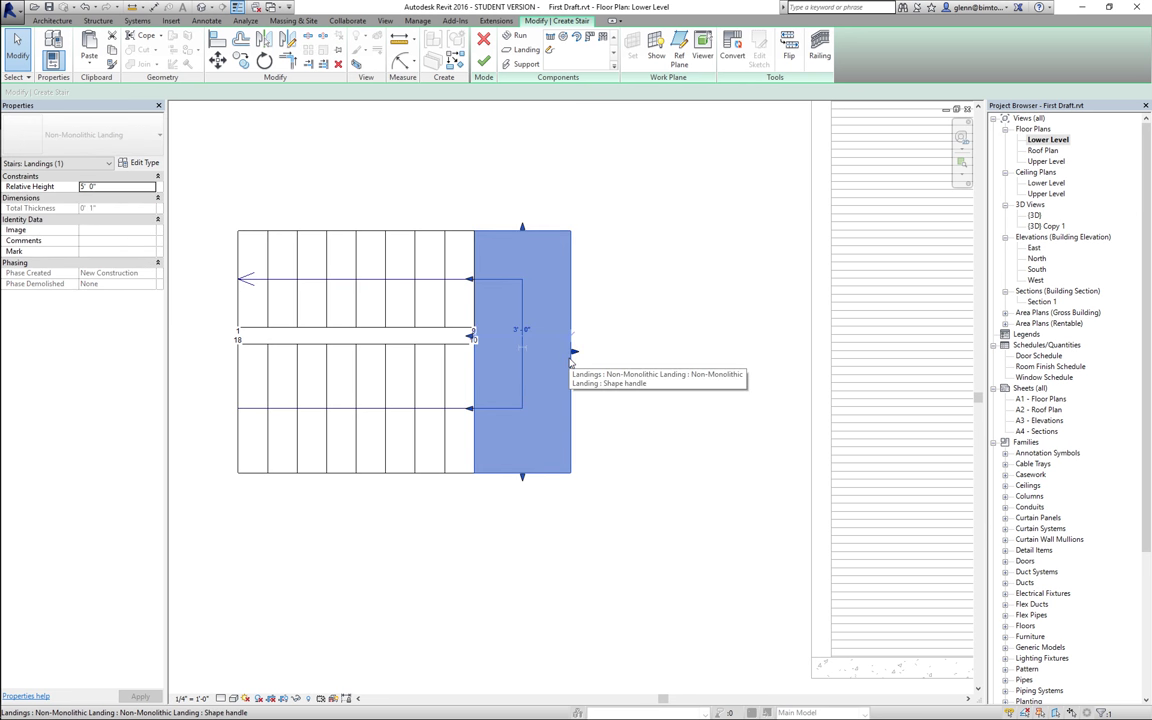
key(super+a)
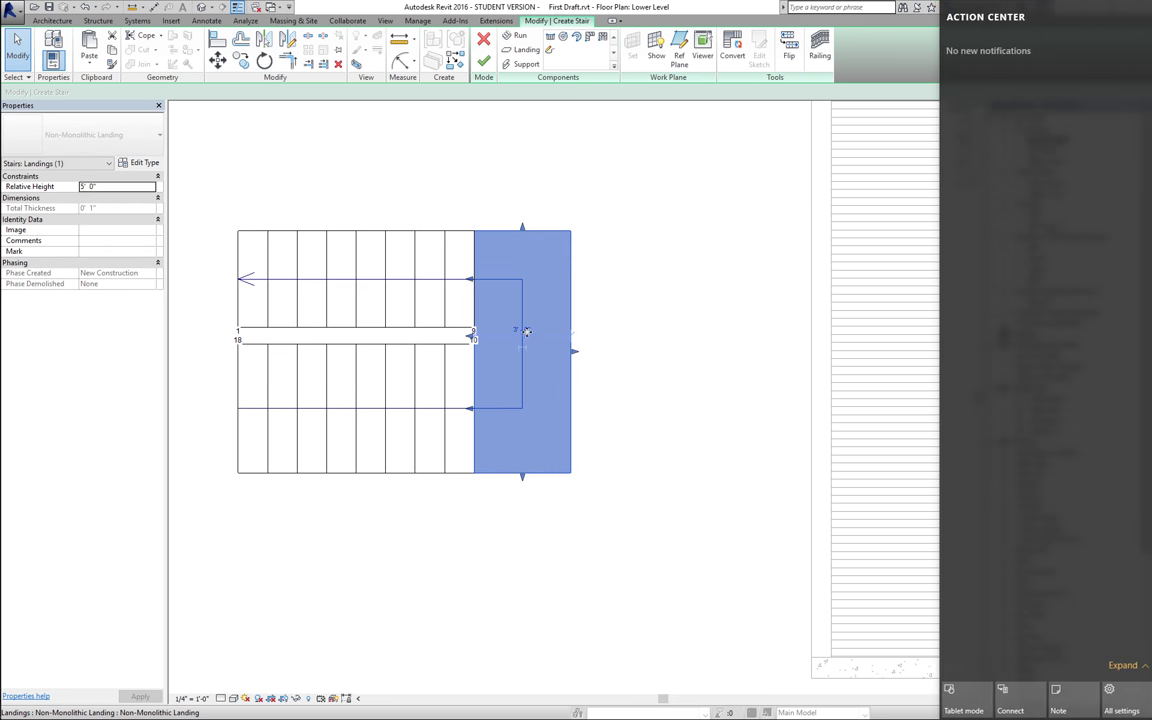
click(511, 331)
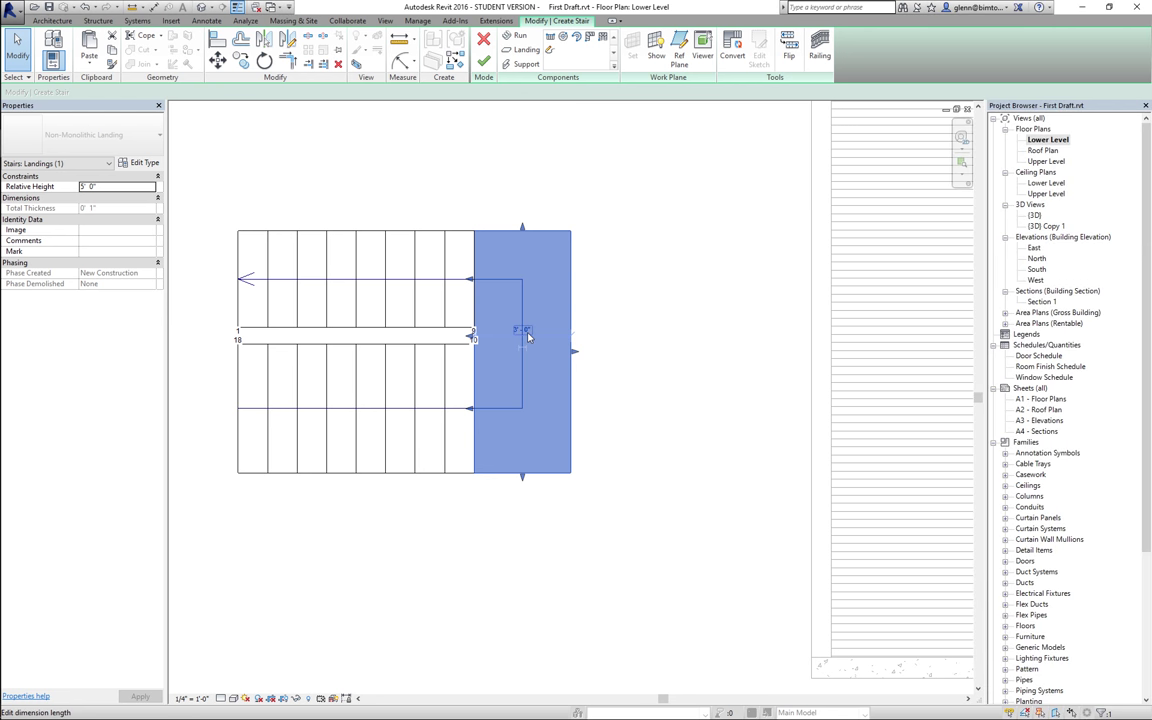
click(514, 330)
text(4)
key(Return)
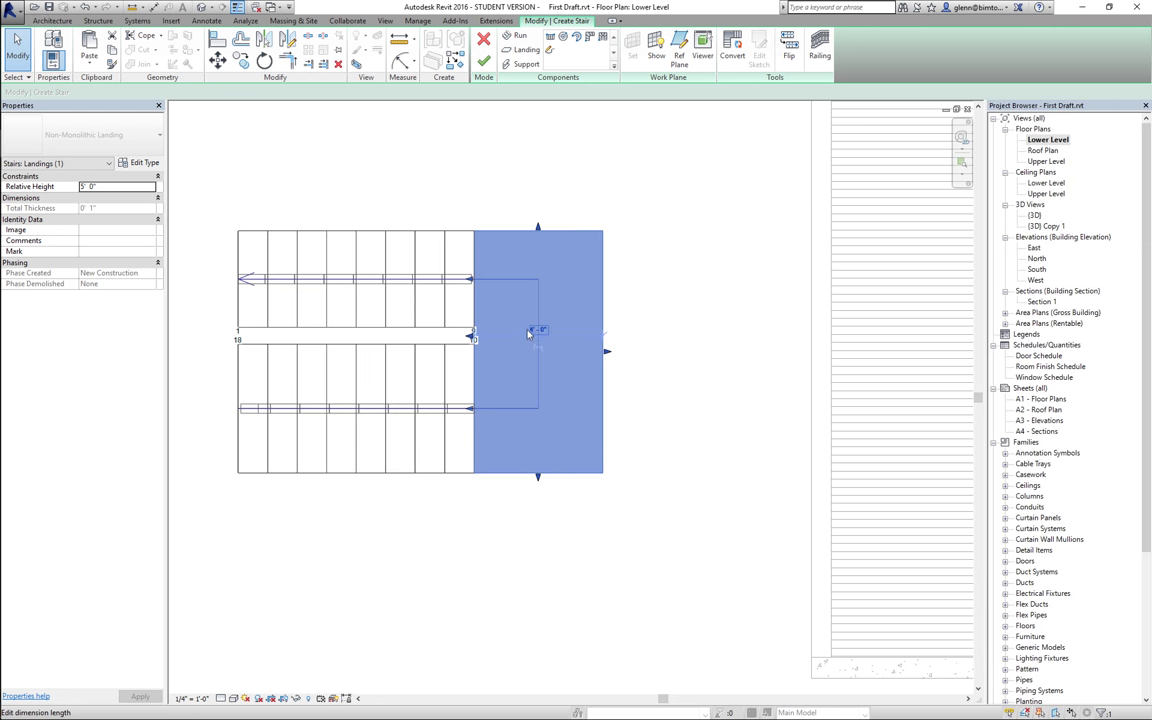
click(622, 567)
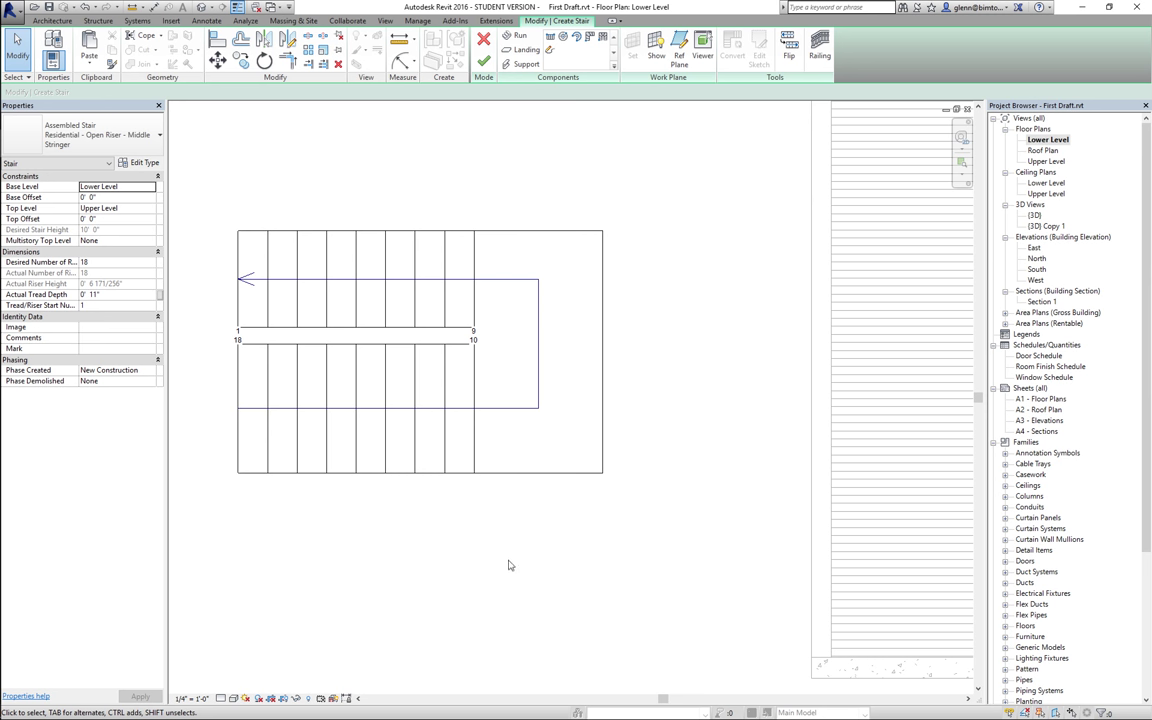
- Convert the lower run to a custom sketch-based component and accept the irreversible conversion
click(386, 425)
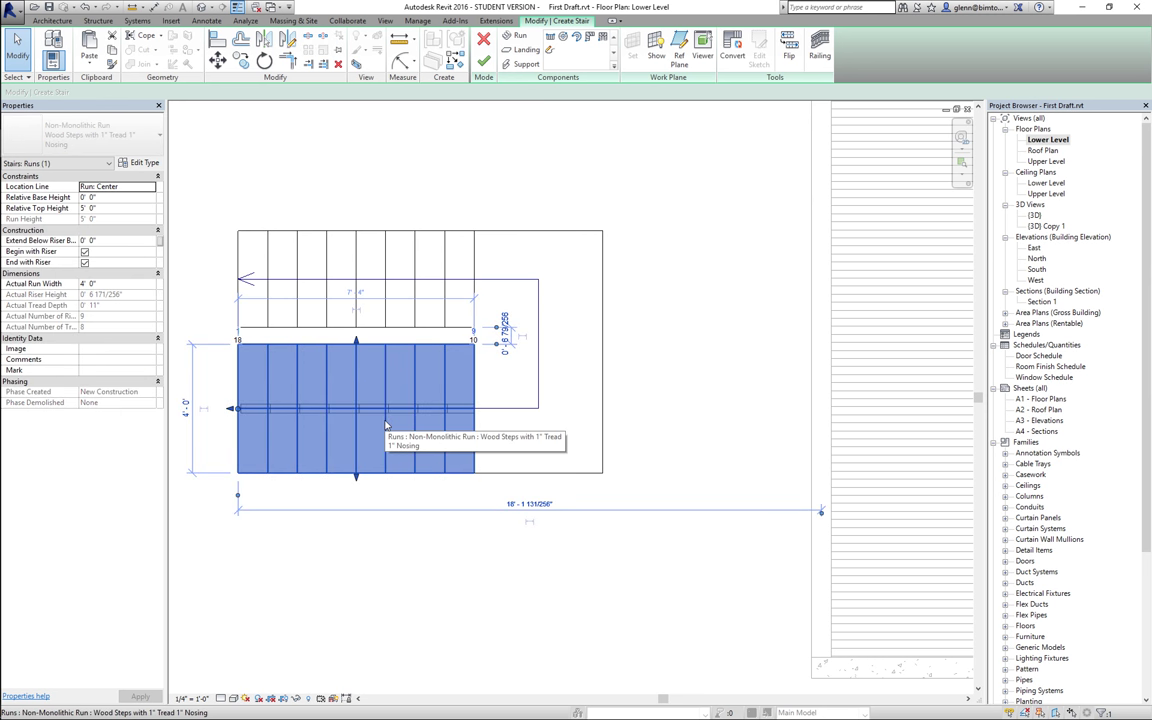
click(734, 50)
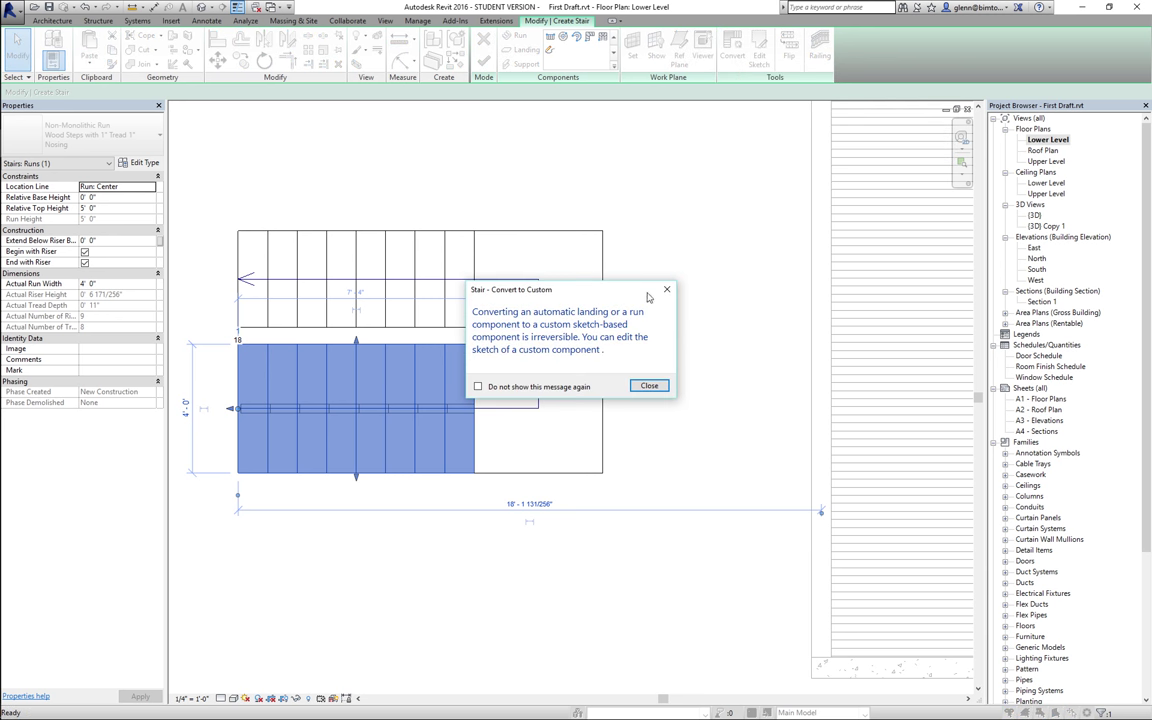
click(646, 386)
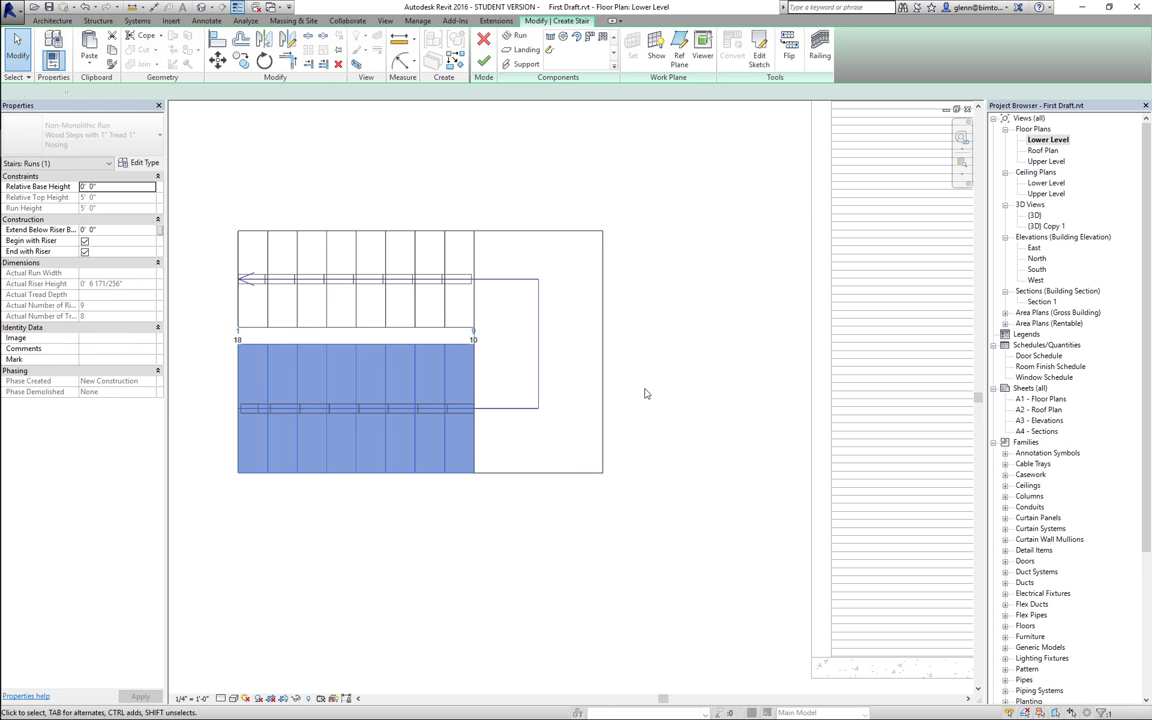
- In the lower run's sketch, slant the outer boundary so the run flares to about 6'-11" at its first riser, and finish the sketch
click(760, 45)
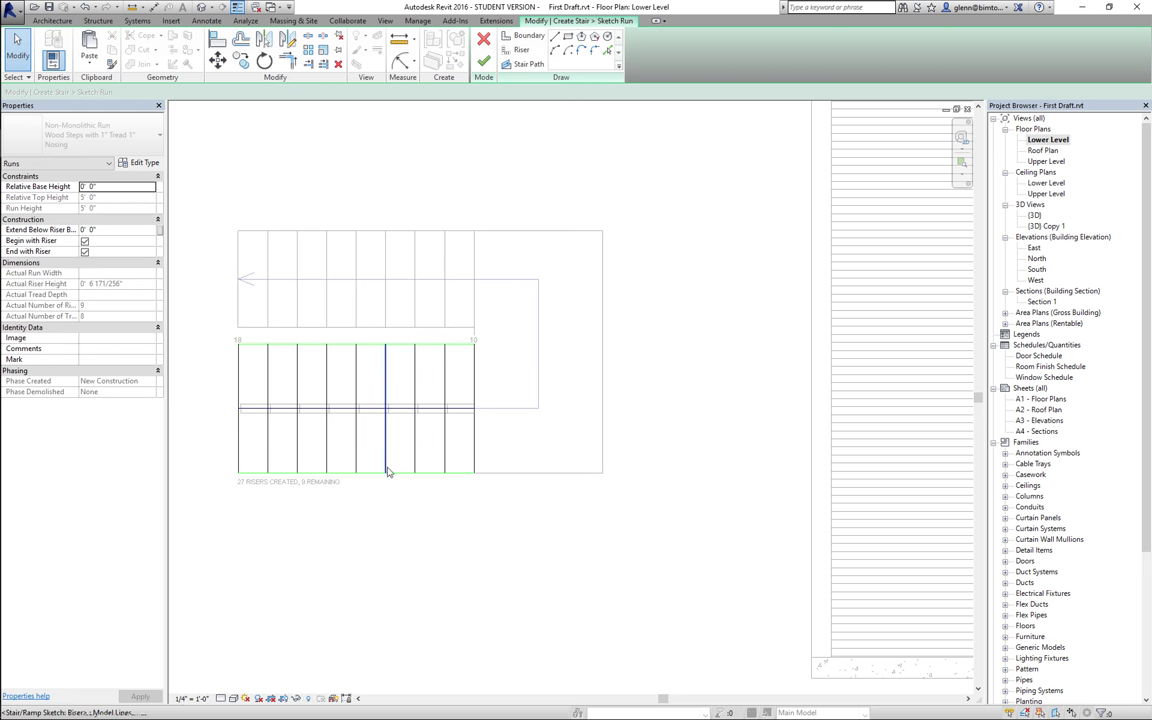
click(377, 476)
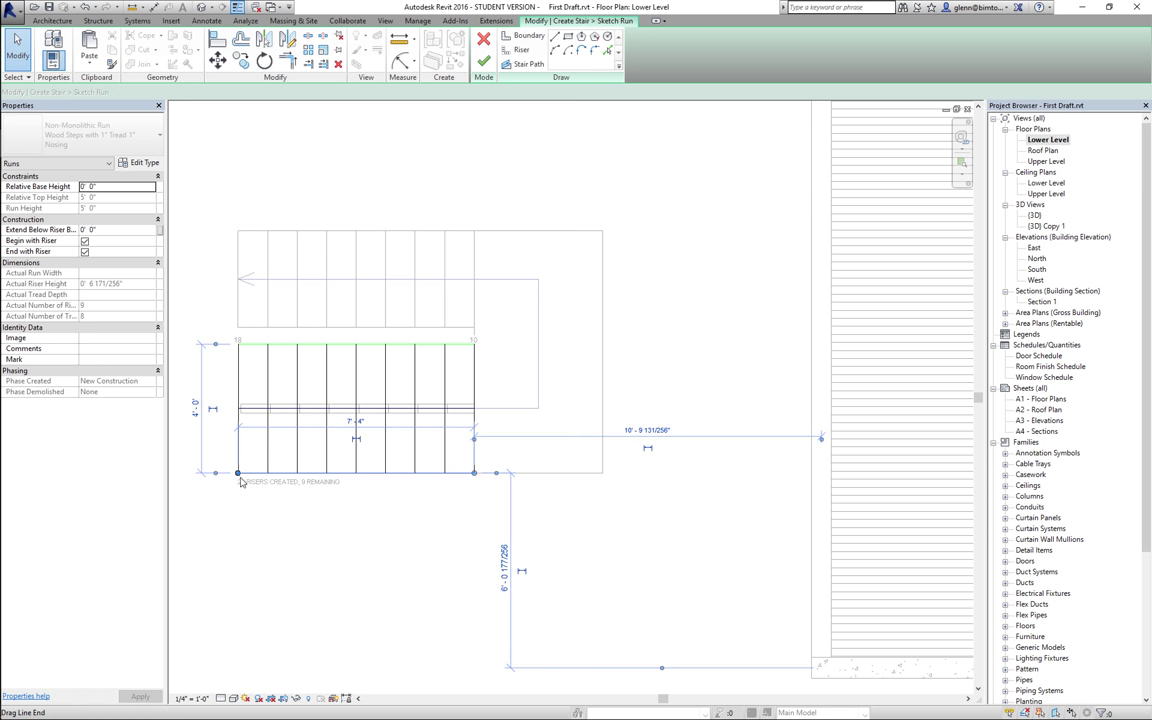
drag(238, 478, 237, 568)
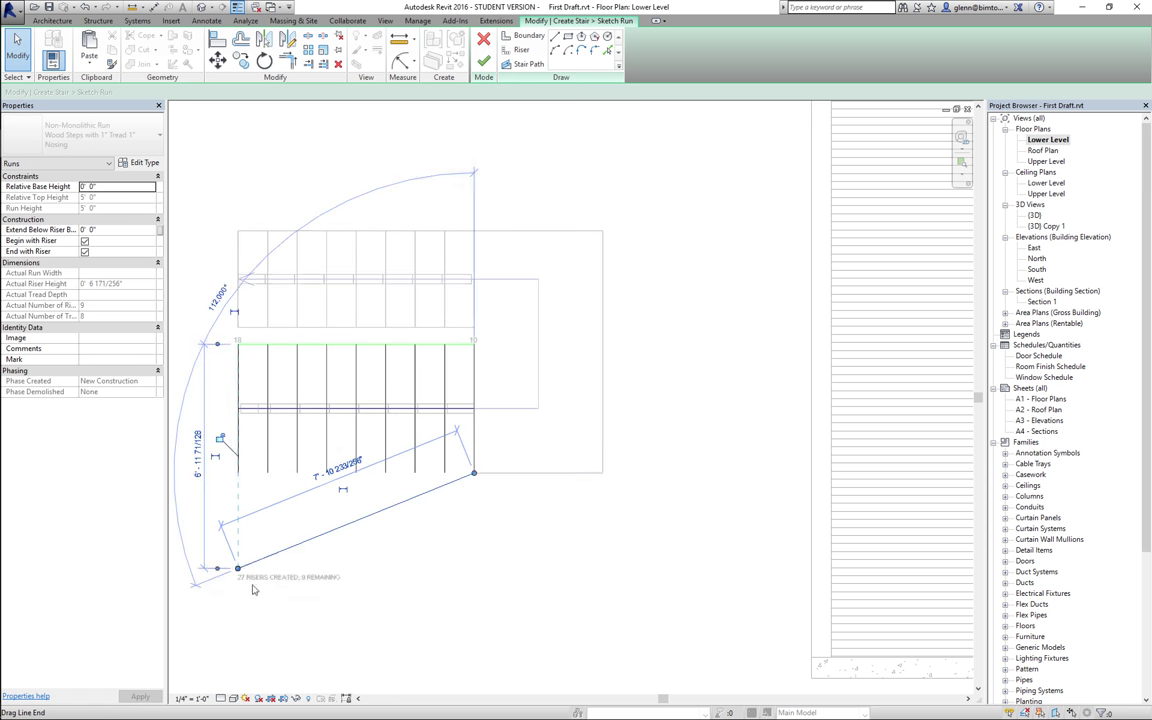
click(270, 612)
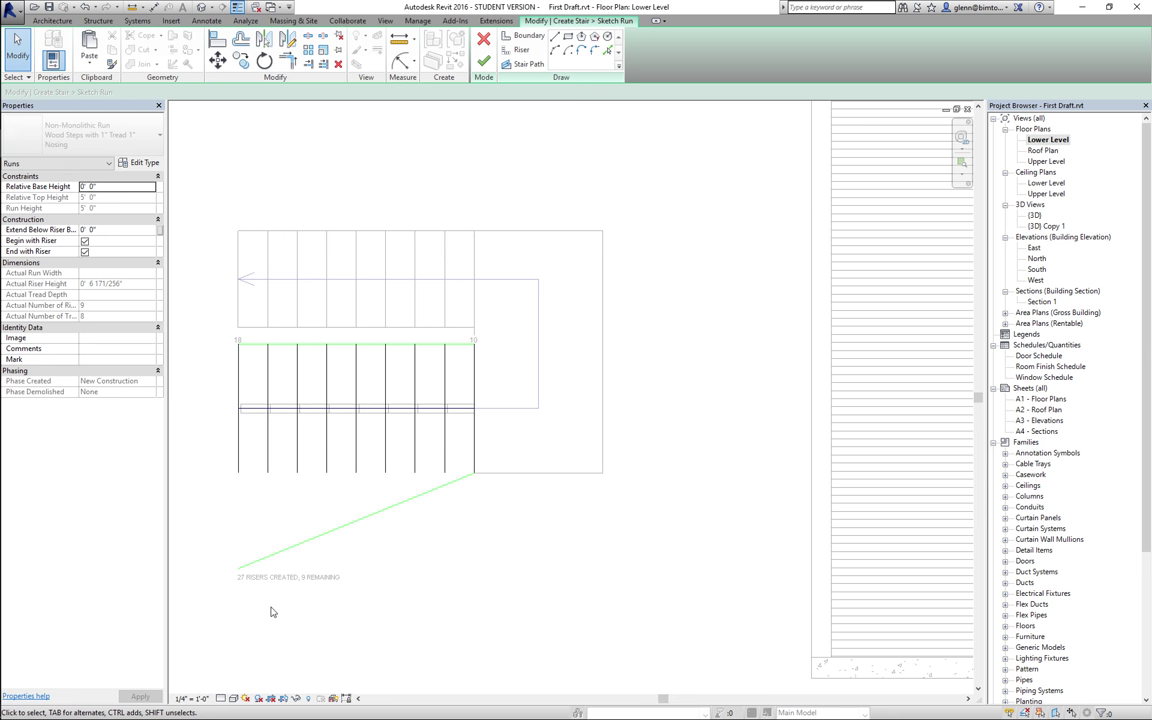
click(484, 62)
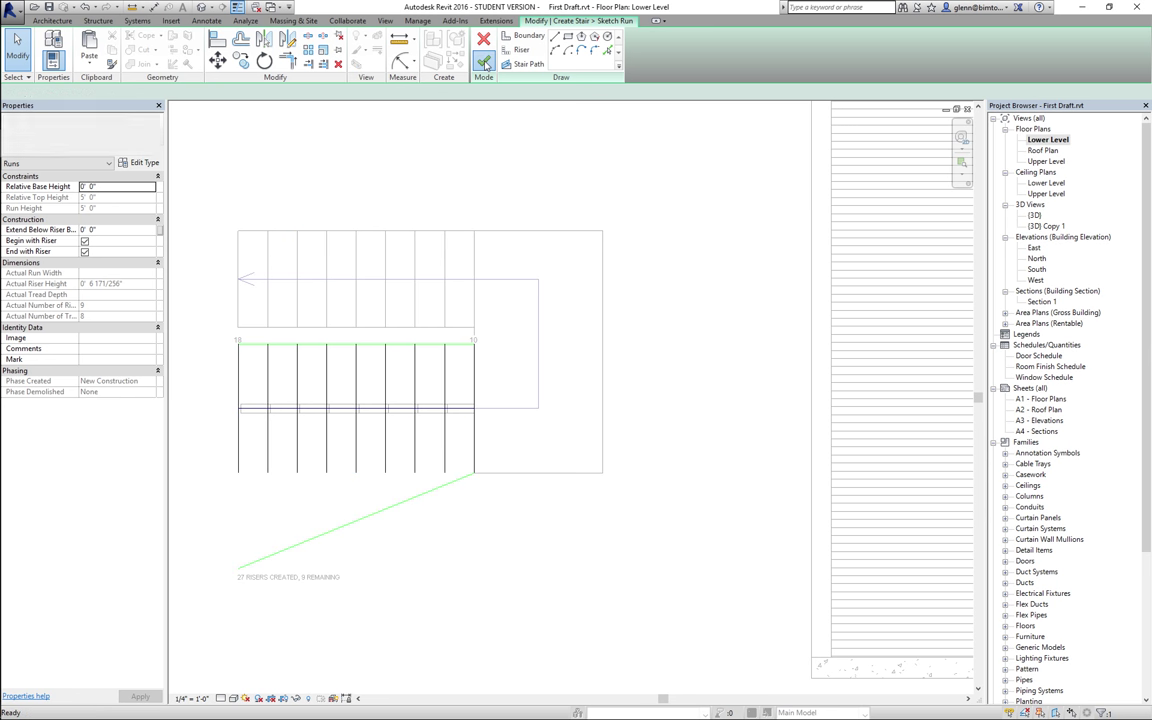
click(574, 558)
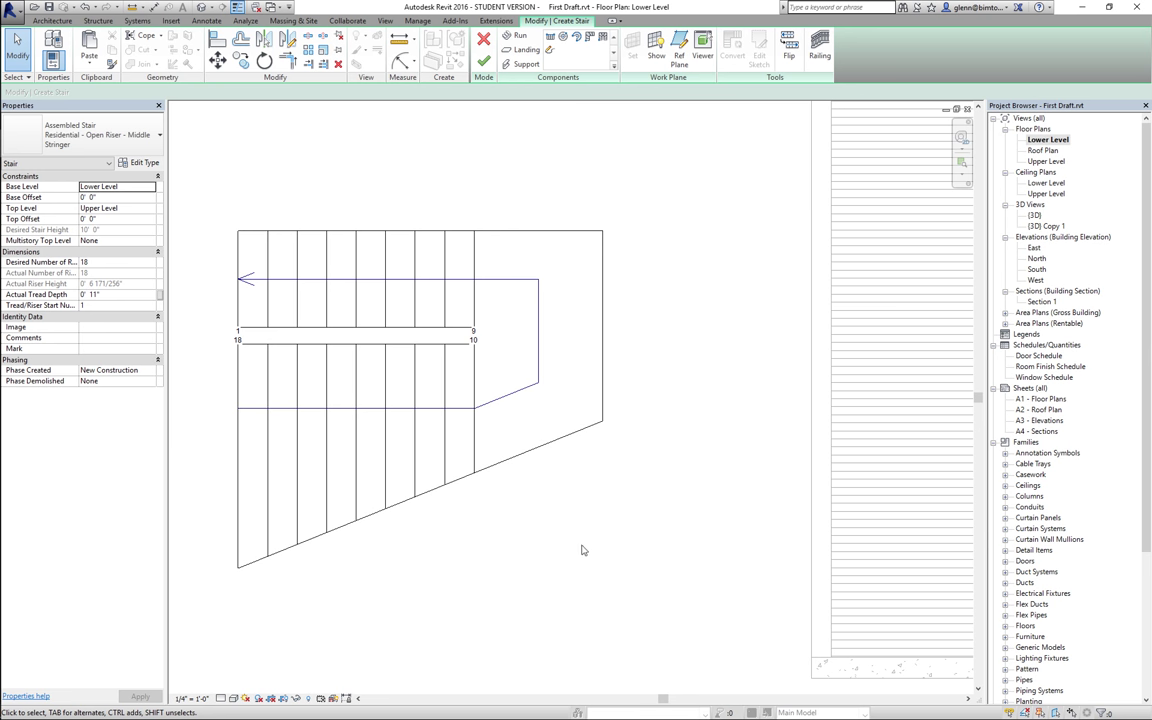
- Convert the landing to a custom sketch and move its outer edge toward the house, to about 3'-11" beyond the stair path
click(605, 324)
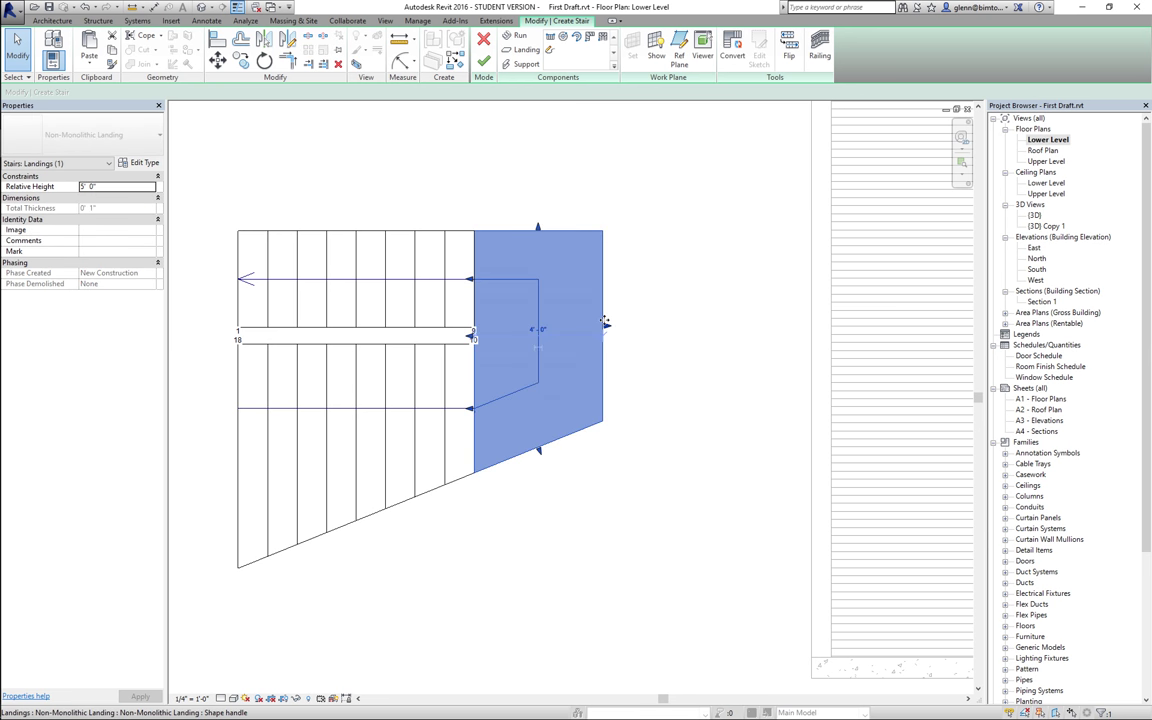
click(732, 48)
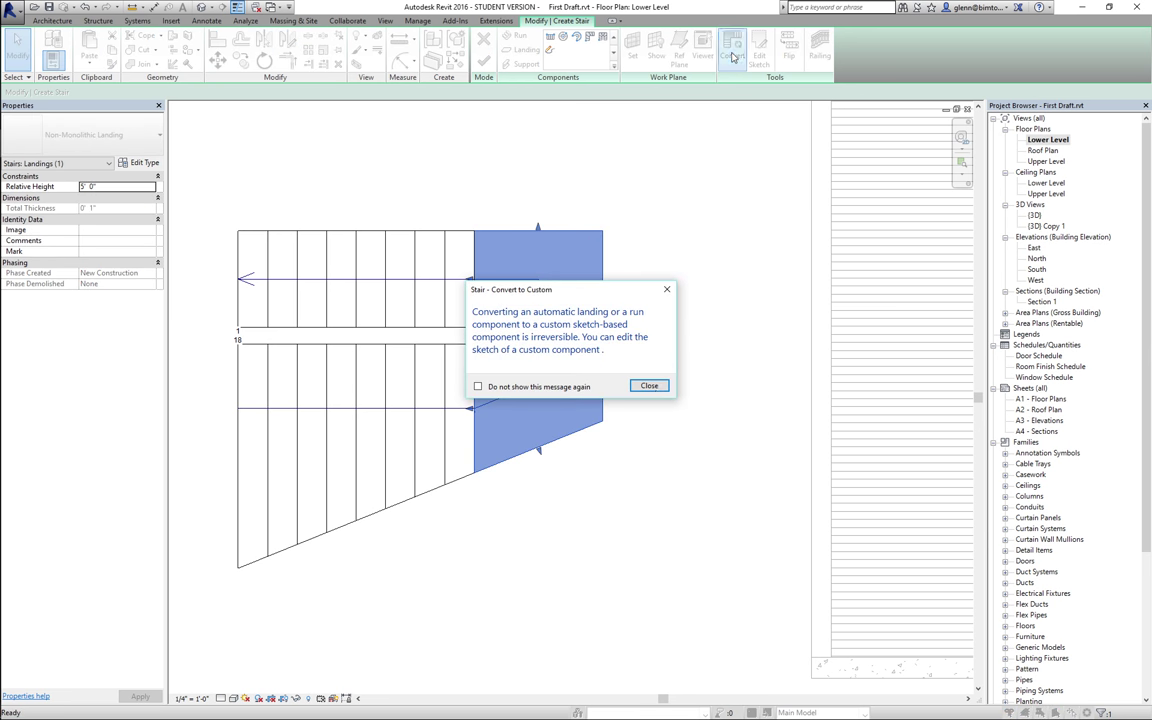
click(648, 386)
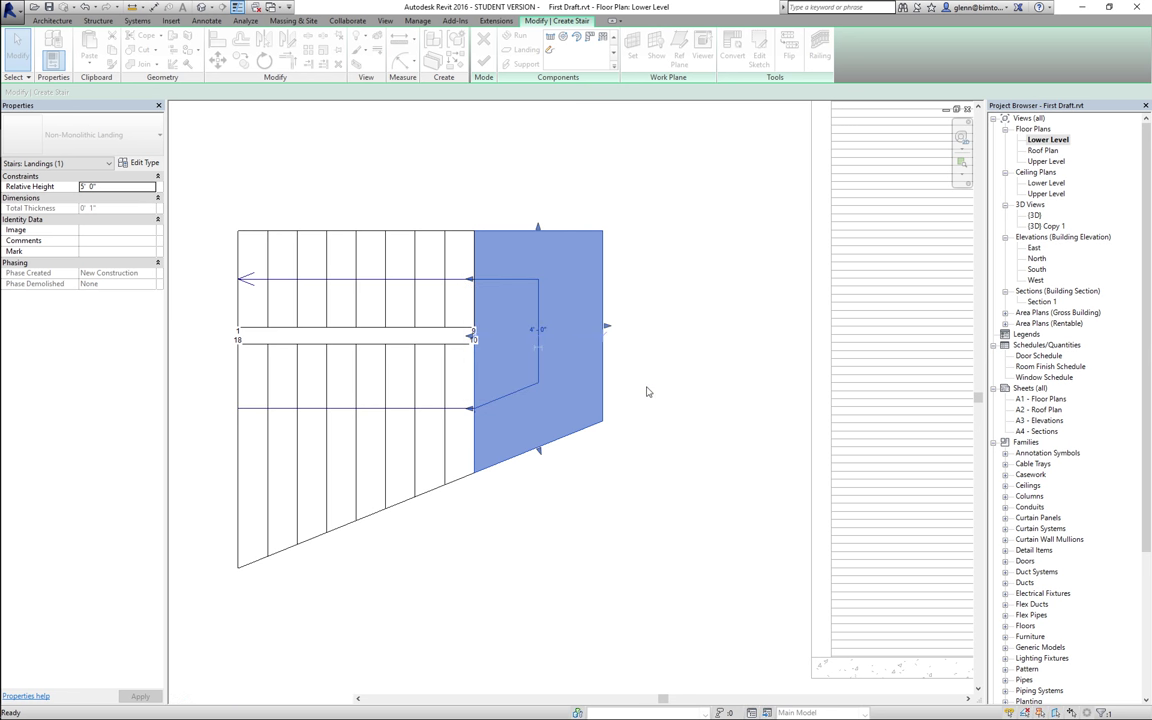
click(762, 50)
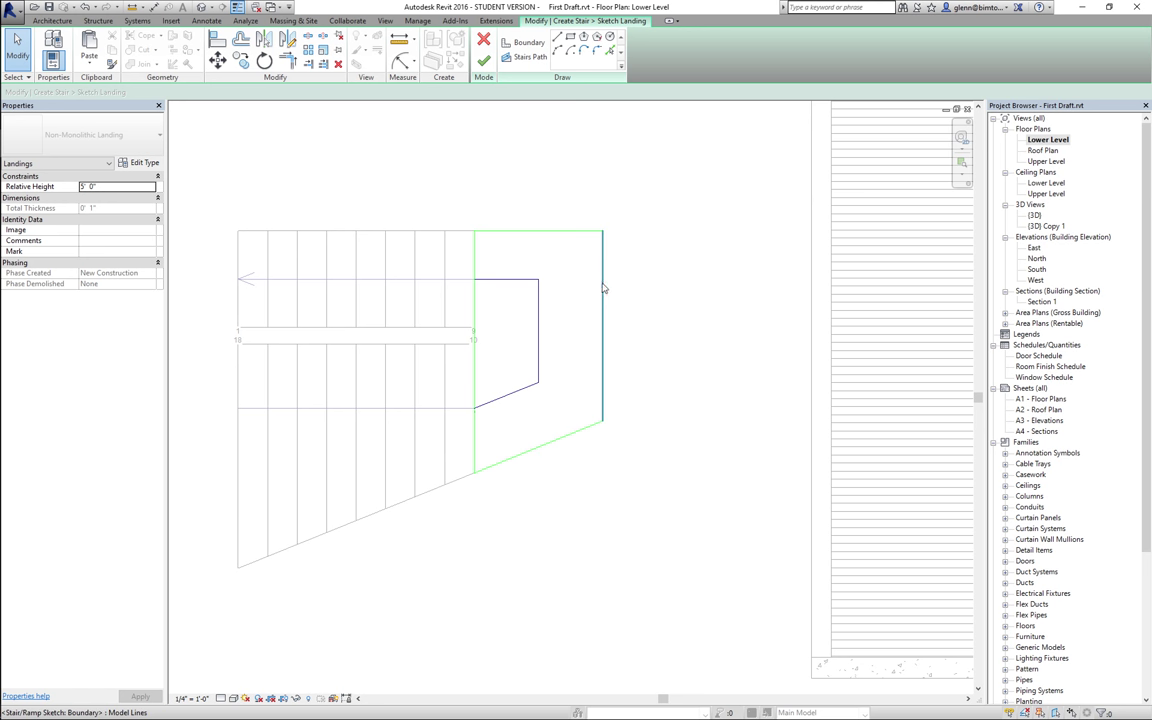
mouse_move(602, 282)
mouse_down()
mouse_move(689, 280)
mouse_move(628, 281)
mouse_move(662, 275)
mouse_up()
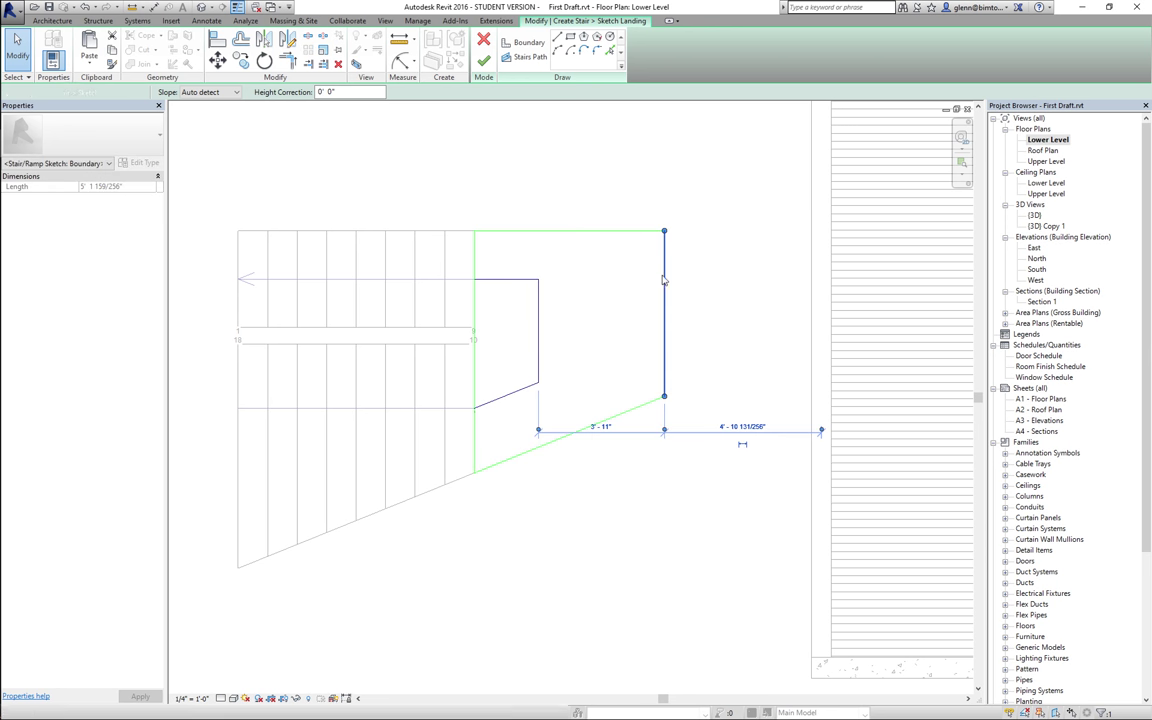
- Replace the landing's straight outer edge with a bulging arc of about 2'-9" radius, then finish the landing sketch and the stair
click(638, 234)
click(560, 56)
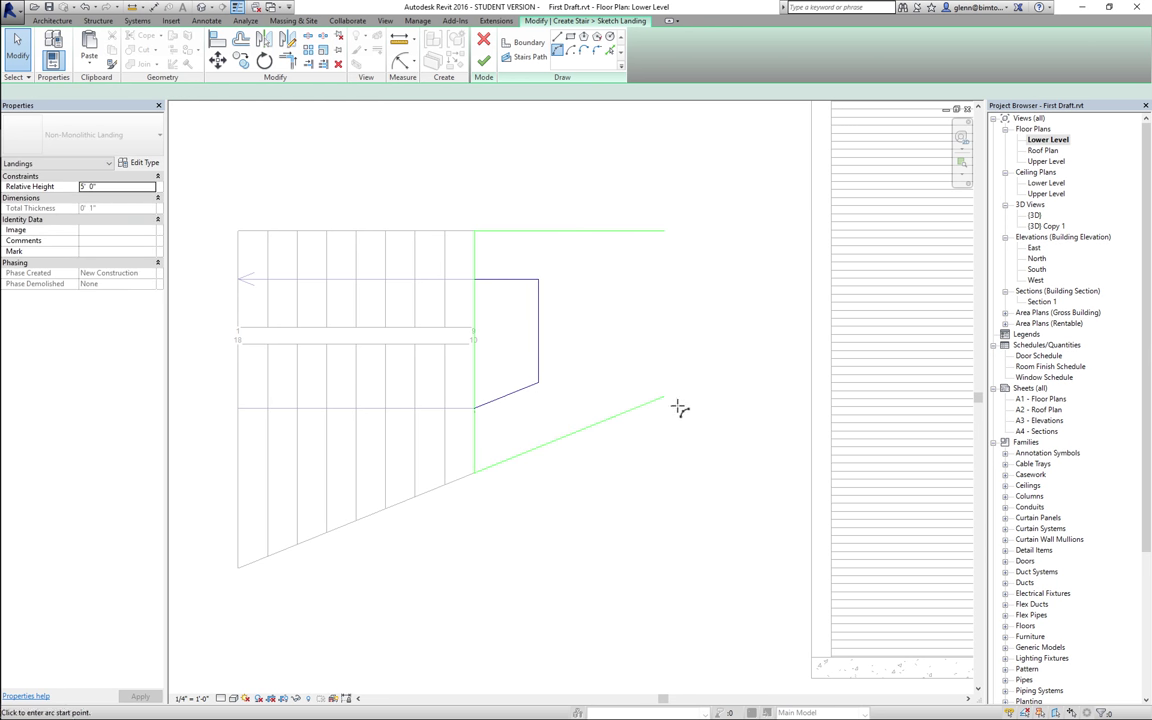
click(664, 397)
click(845, 397)
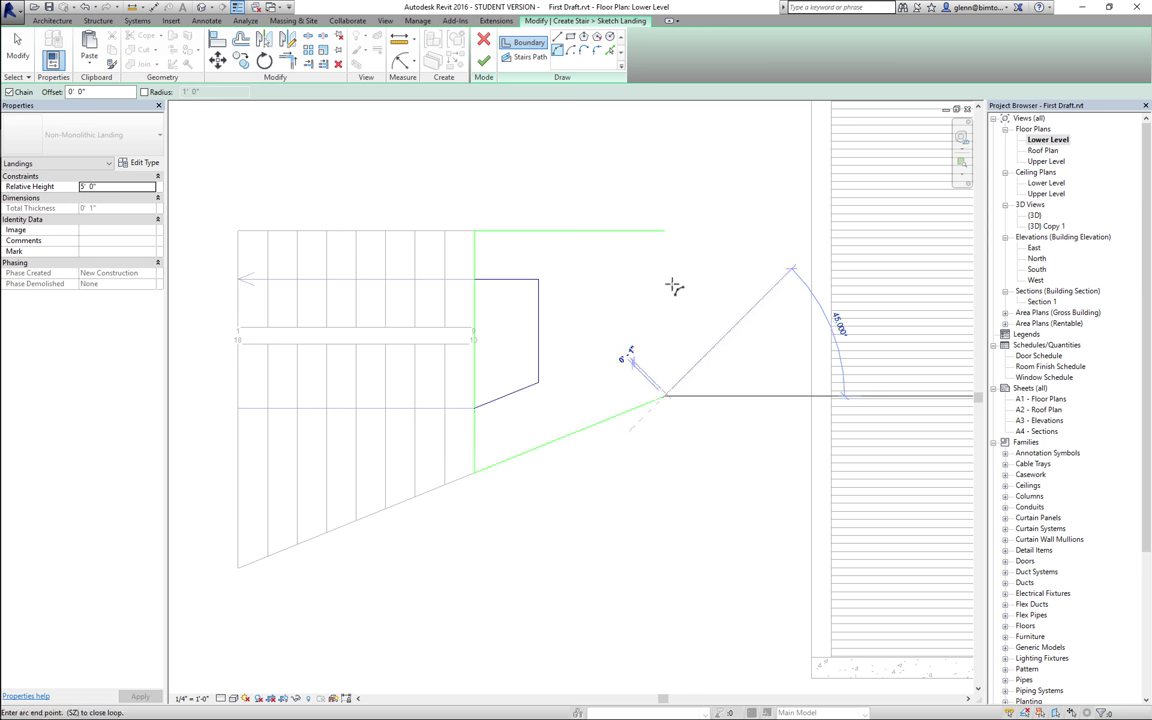
click(665, 231)
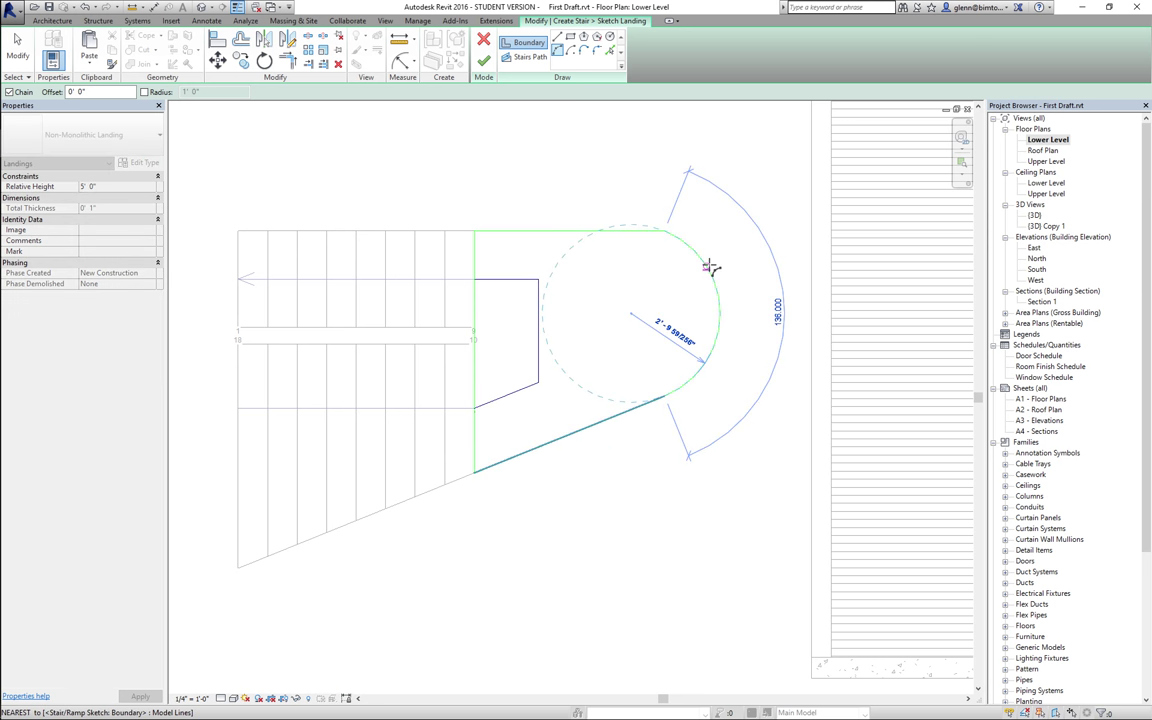
click(709, 262)
click(9, 57)
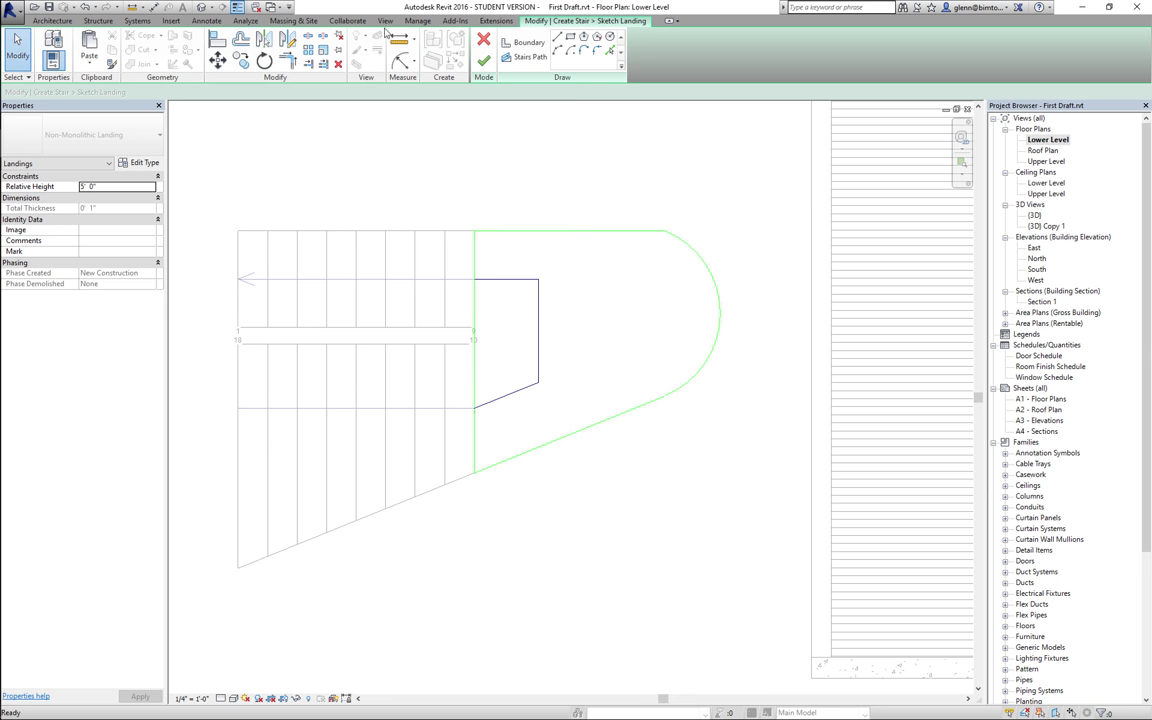
click(484, 62)
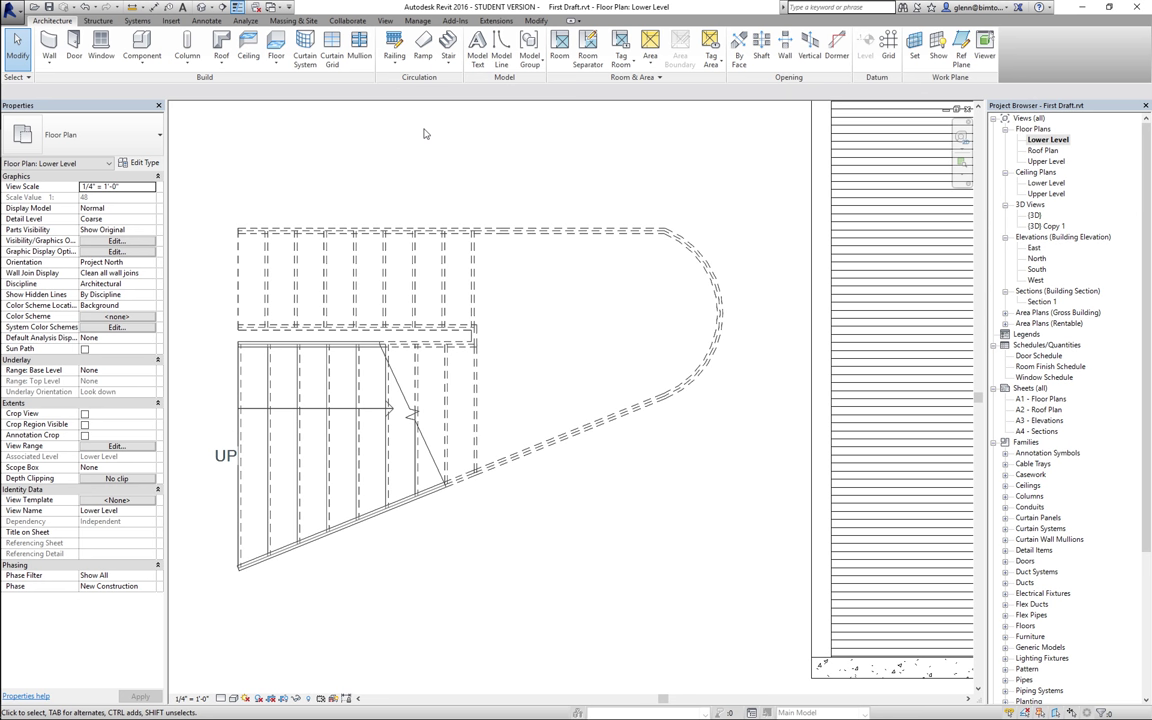
- Examine the custom switchback stair with its flared run and rounded landing up close in the 3D view
click(202, 7)
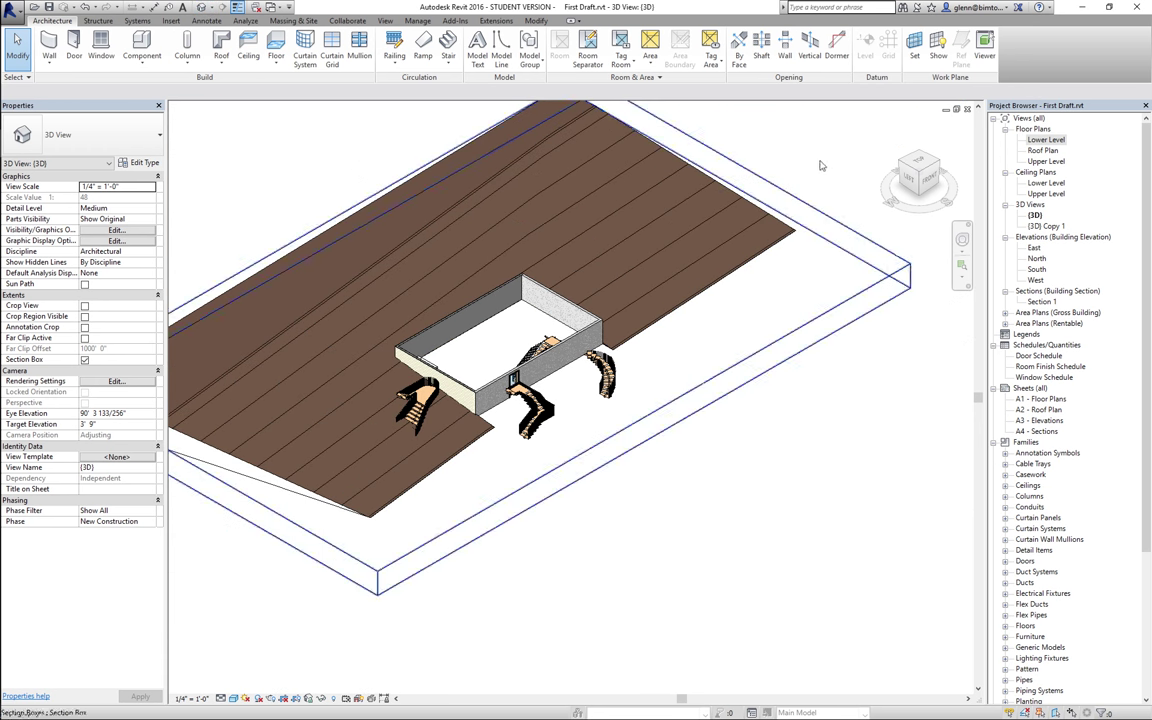
click(962, 266)
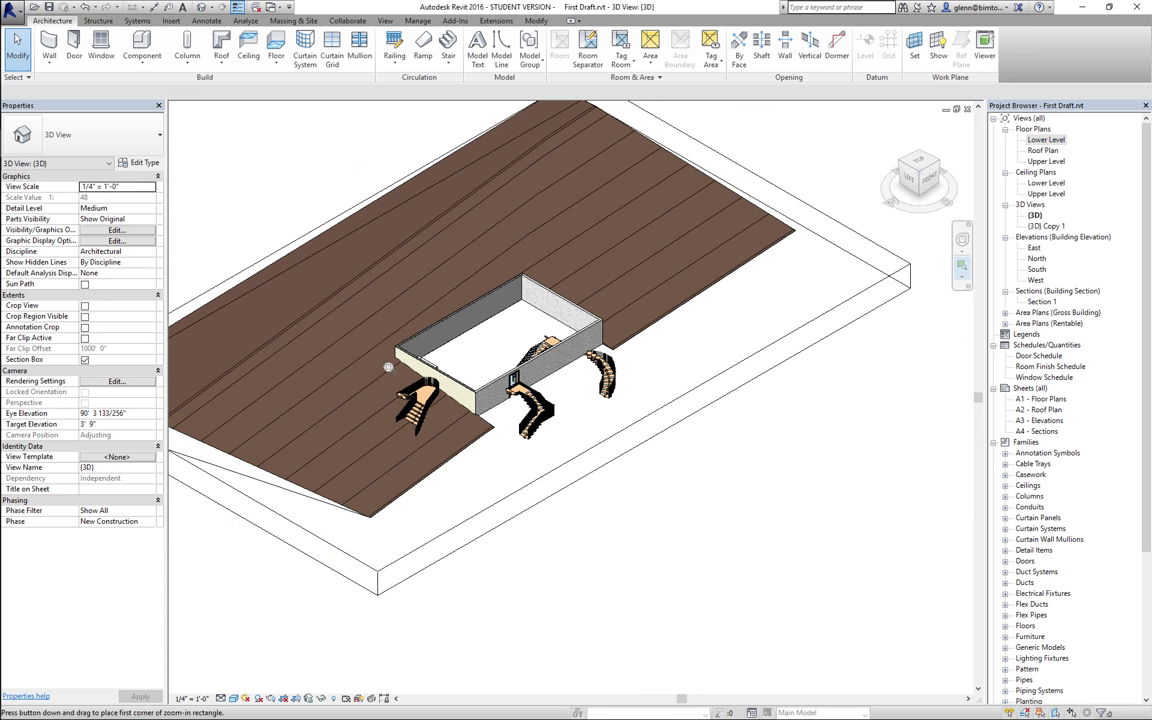
drag(356, 356, 497, 483)
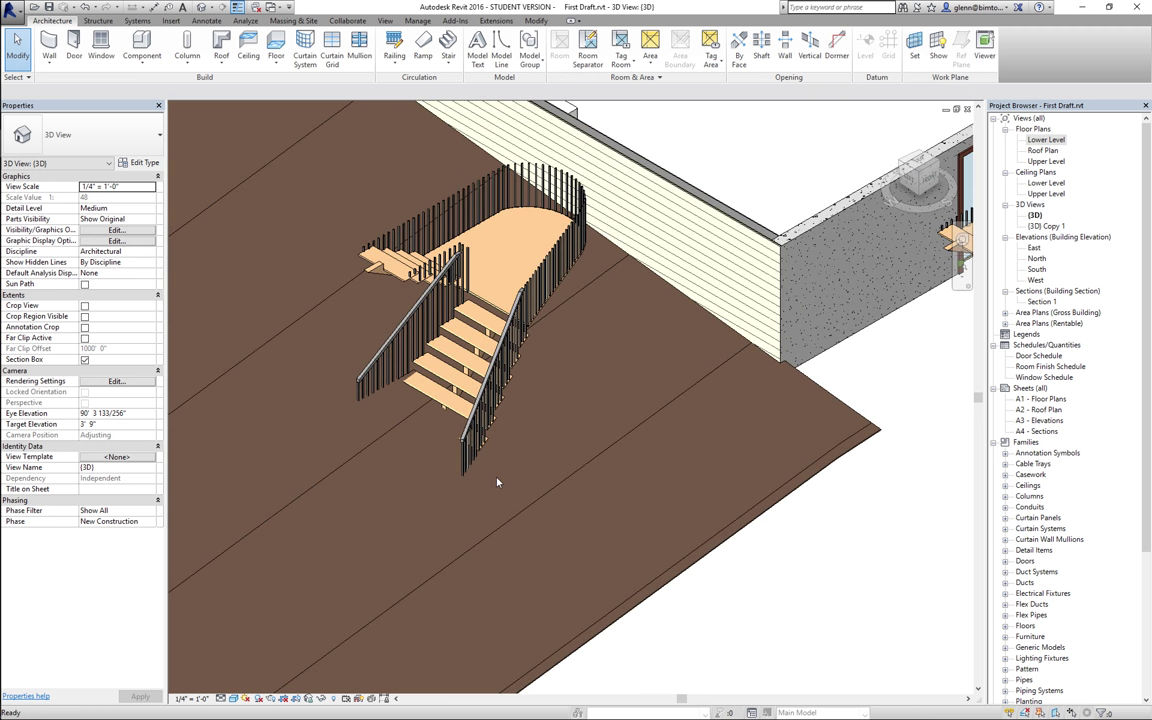
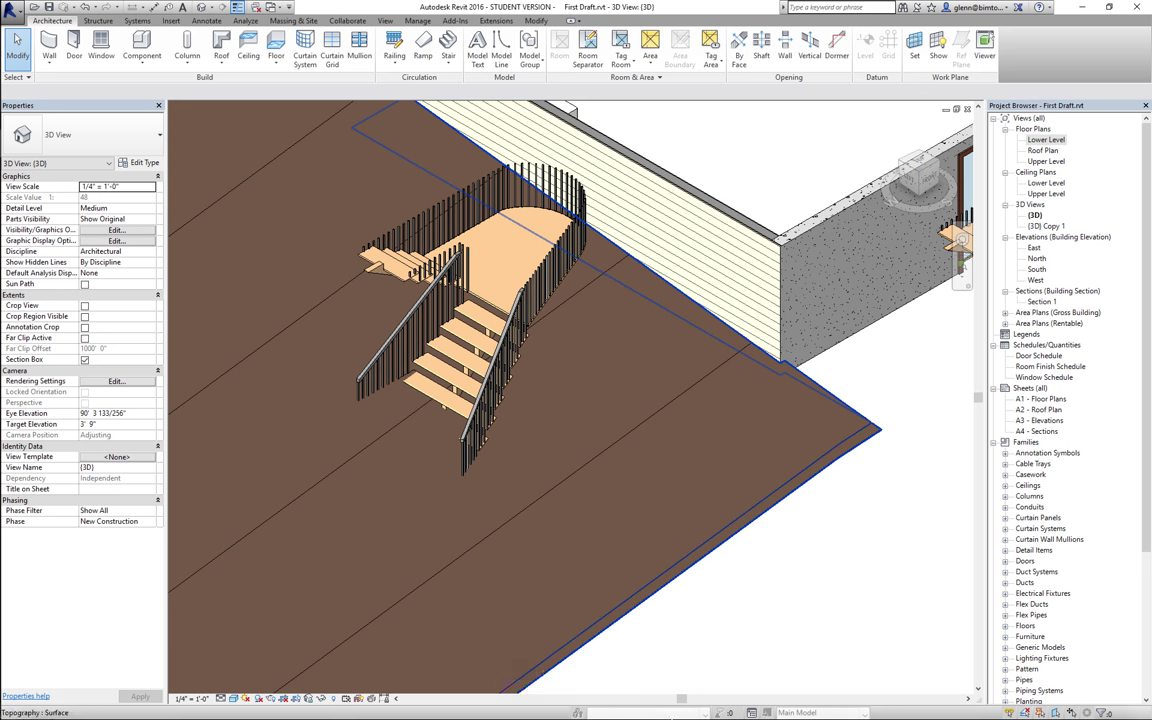
mouse_move(700, 704)
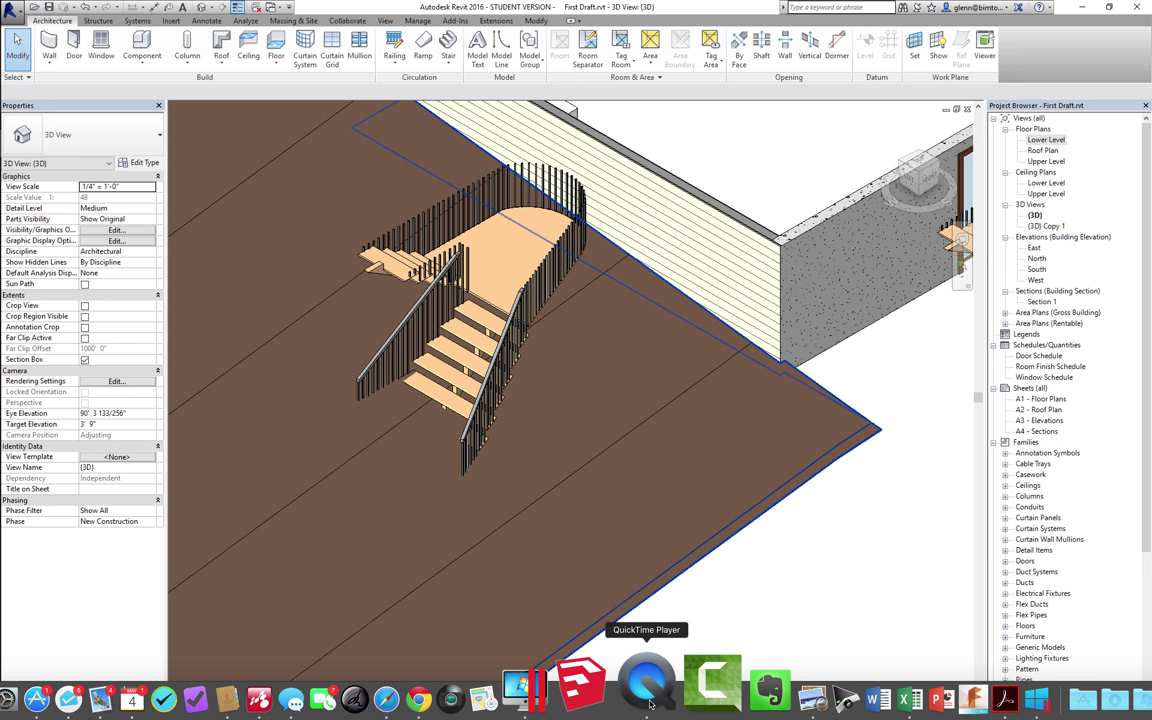
click(650, 690)
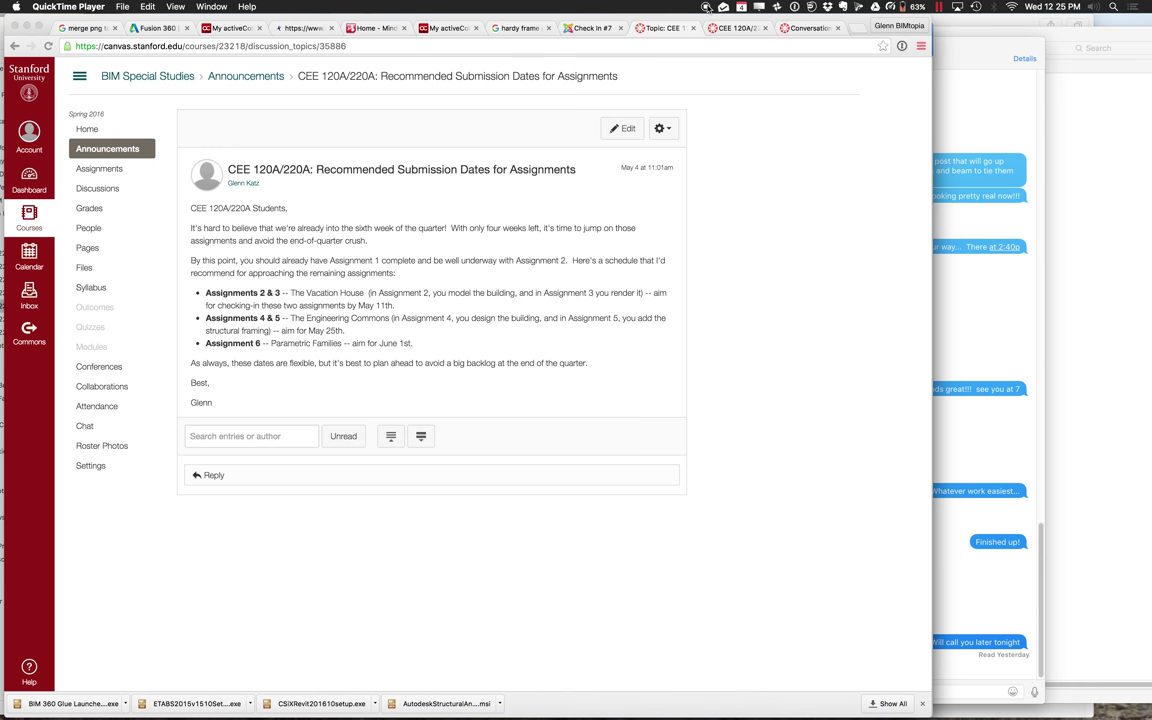